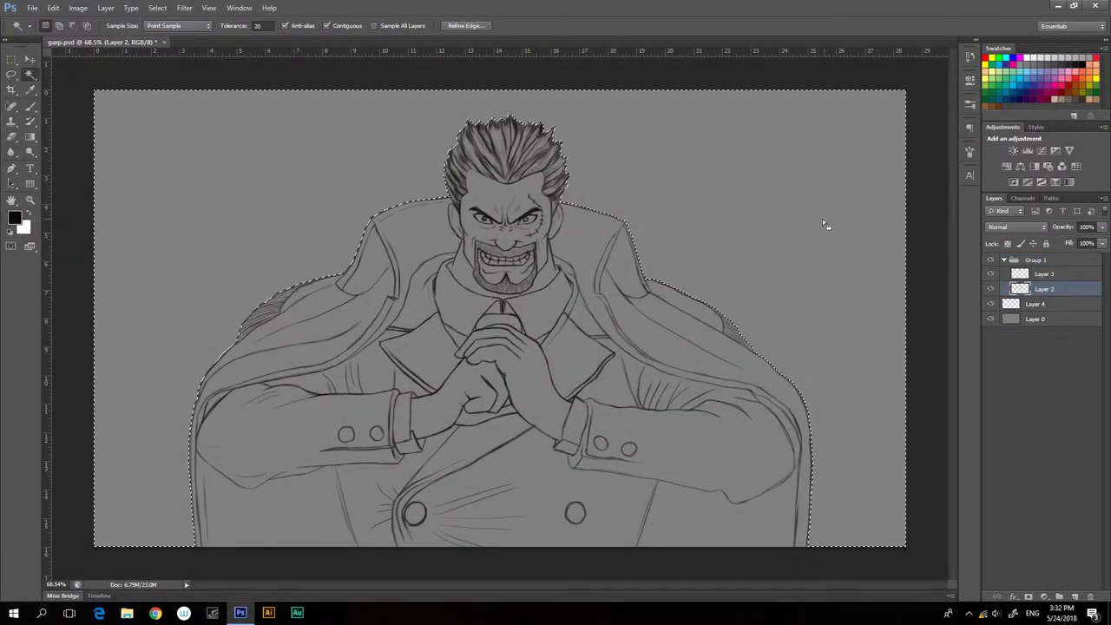
Invert the selection to isolate the figure and choose a dark near-black foreground colour
key(ctrl+shift+i)
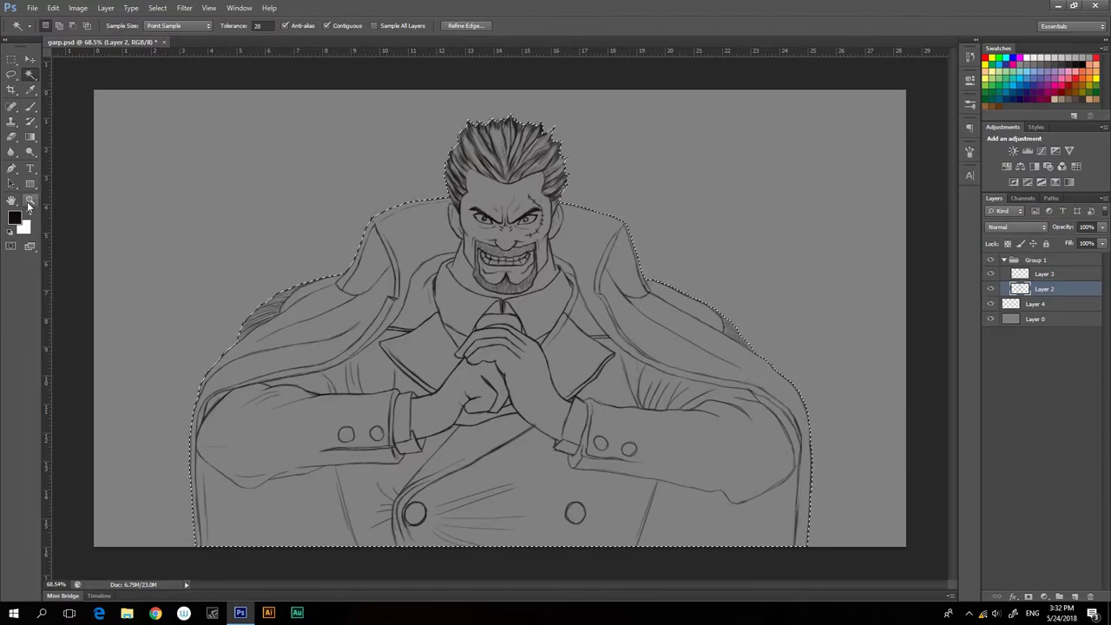
click(15, 218)
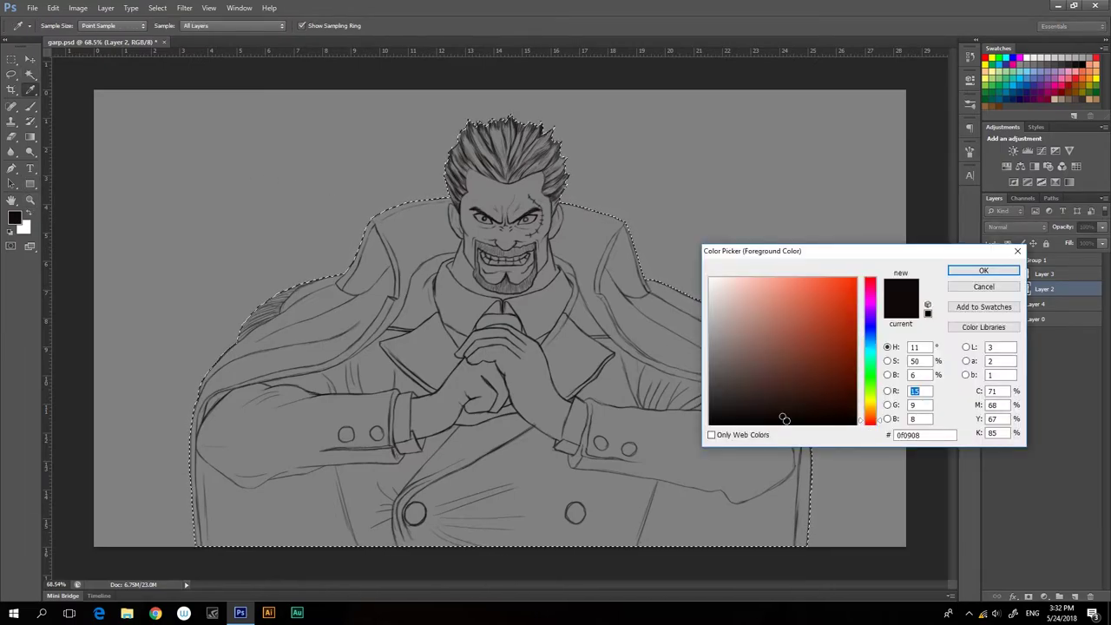
click(726, 401)
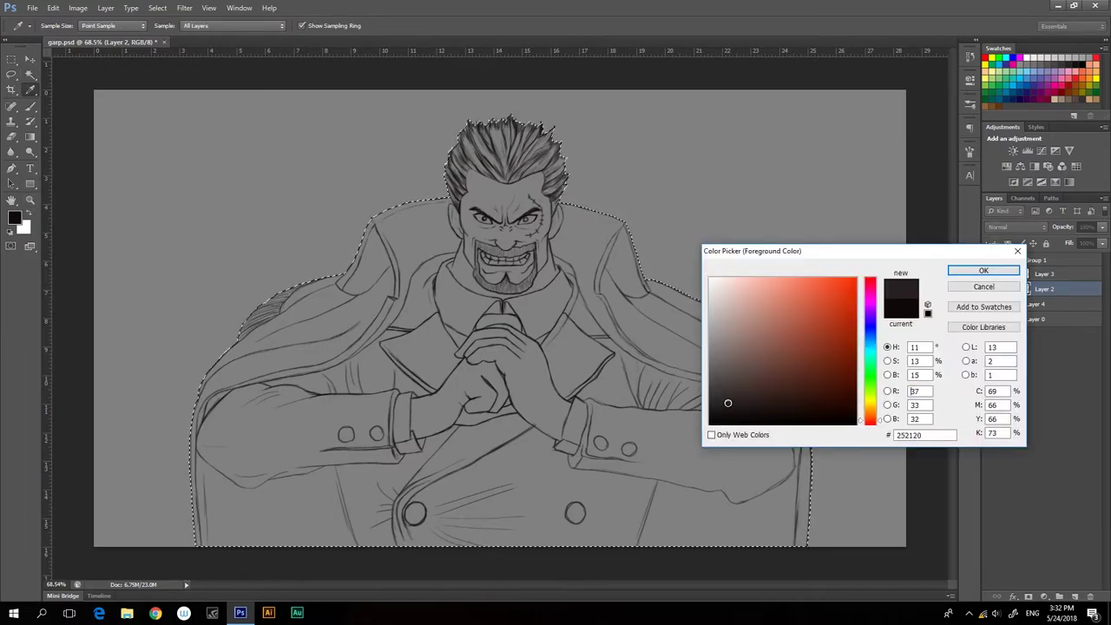
click(984, 270)
key(alt+BackSpace)
key(ctrl+z)
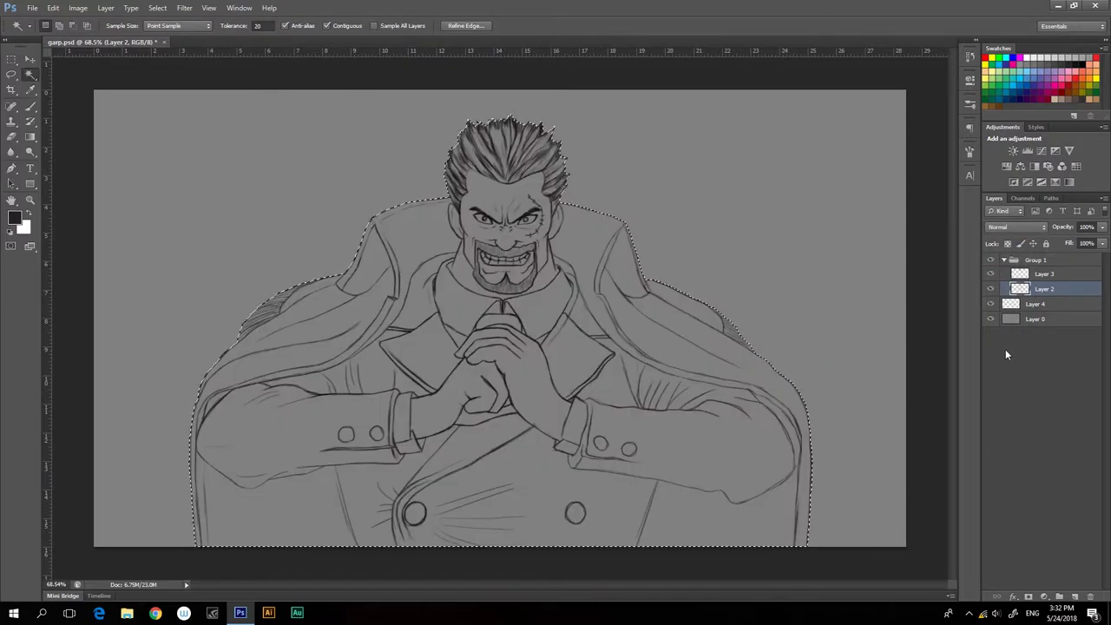
Fill the figure selection on Layer 4 with the dark colour, adjust the shade slightly, and deselect
click(1038, 304)
key(alt+BackSpace)
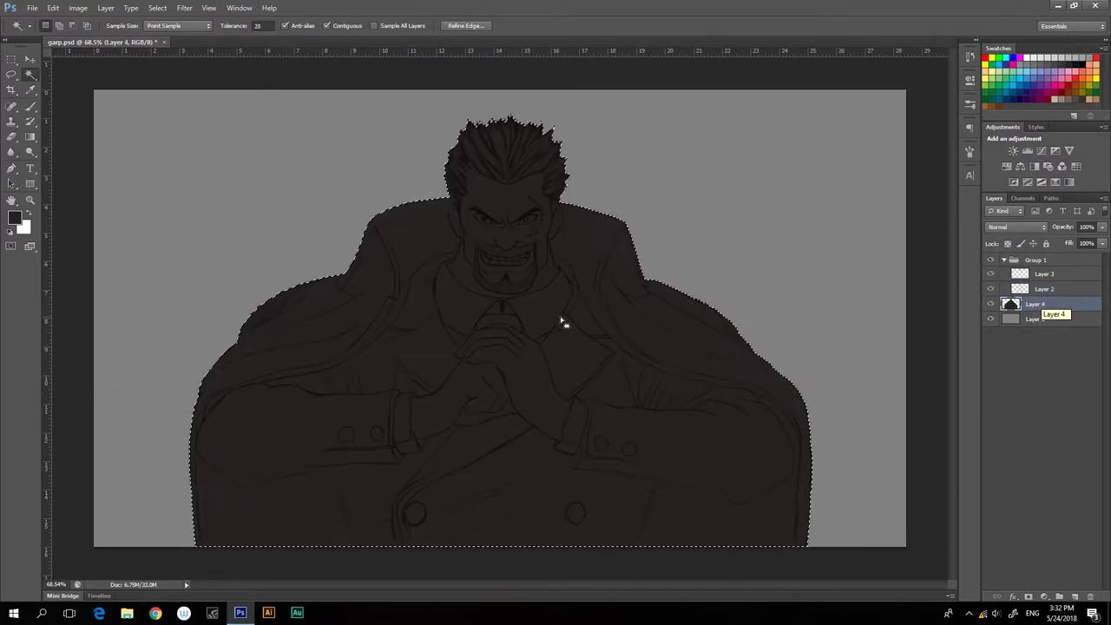
click(15, 217)
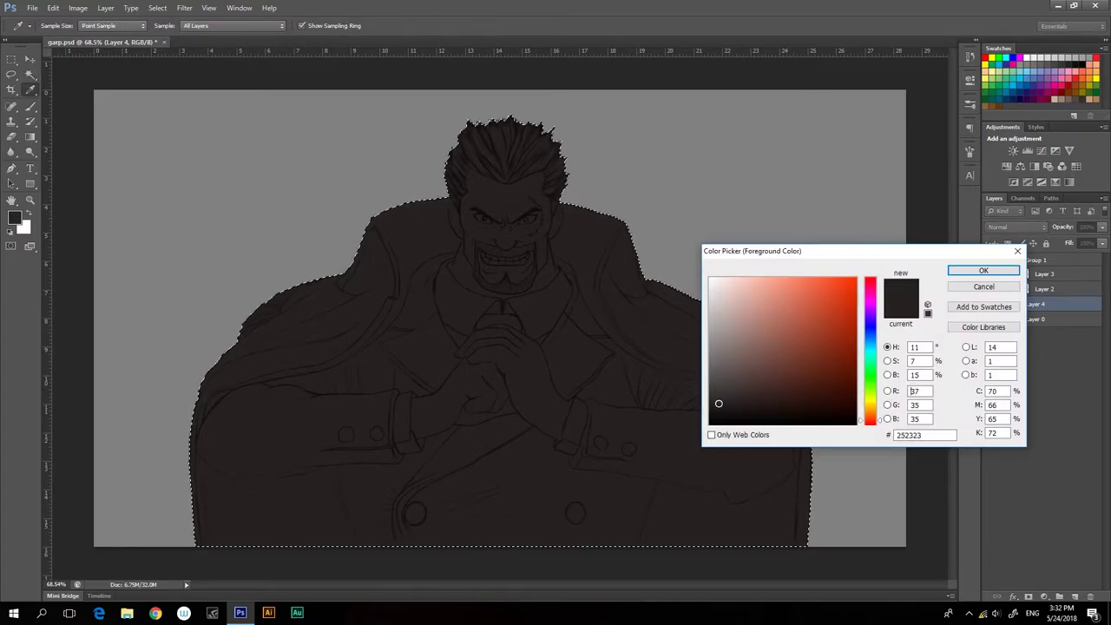
click(718, 404)
click(958, 273)
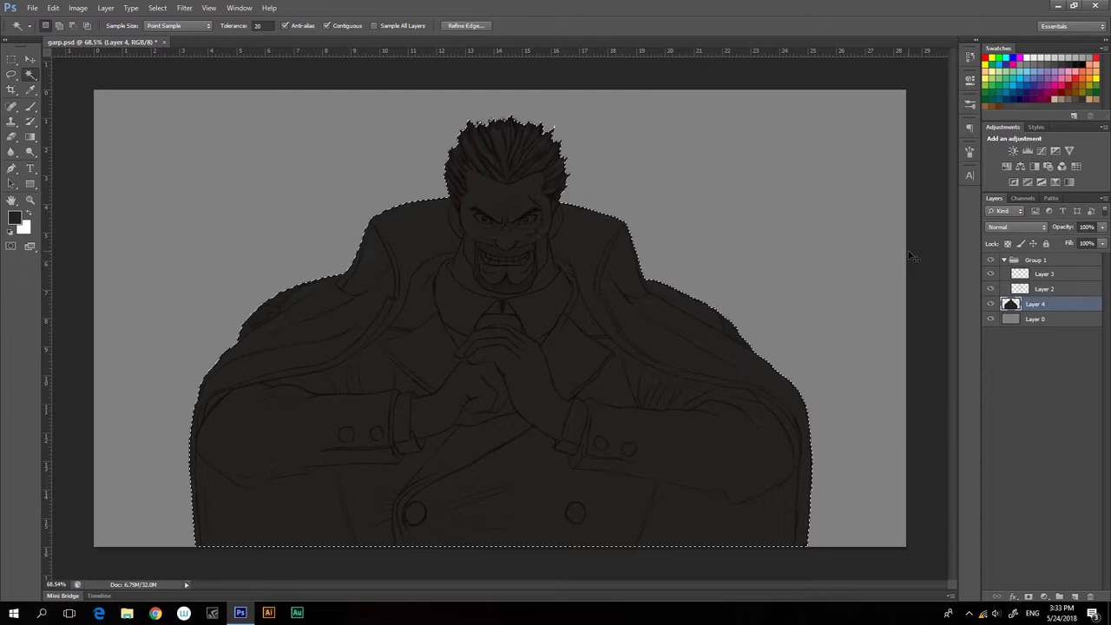
key(ctrl+d)
Zoom in on the head, select Layer 3, and set the Brush size to 13
key(z)
mouse_move(521, 191)
mouse_down()
mouse_move(610, 124)
mouse_move(461, 296)
mouse_move(499, 202)
mouse_move(543, 215)
mouse_up()
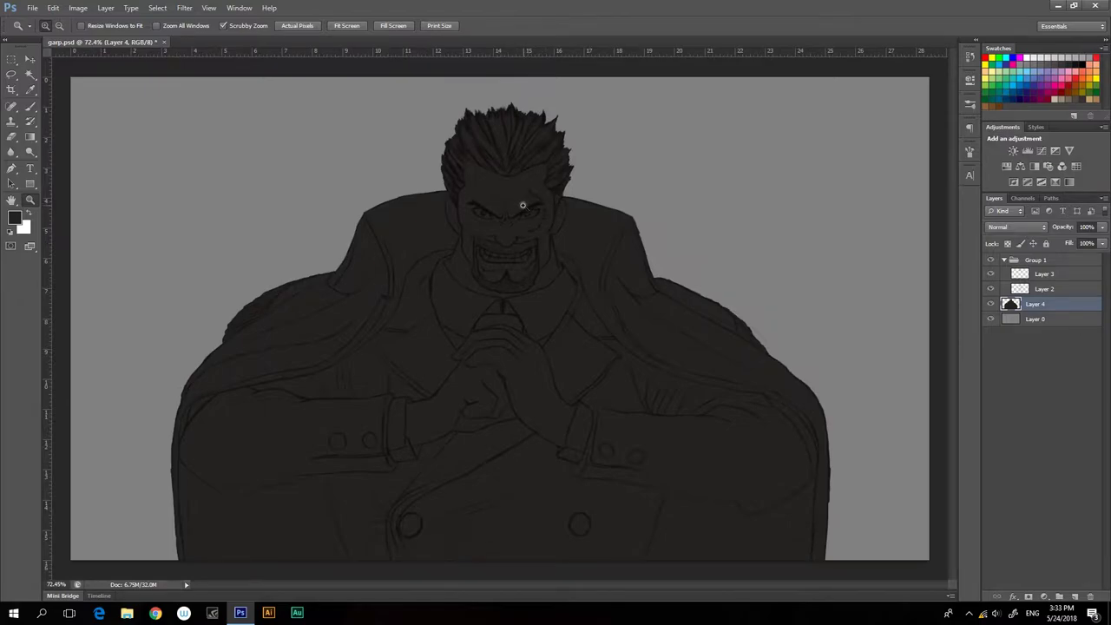
drag(513, 180, 599, 182)
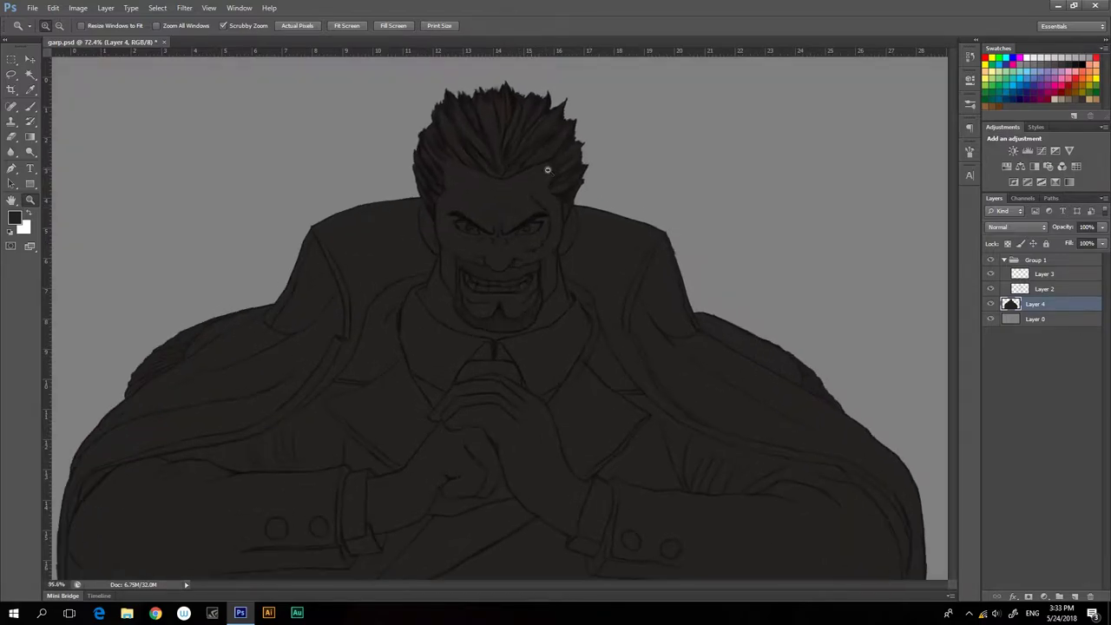
click(1045, 273)
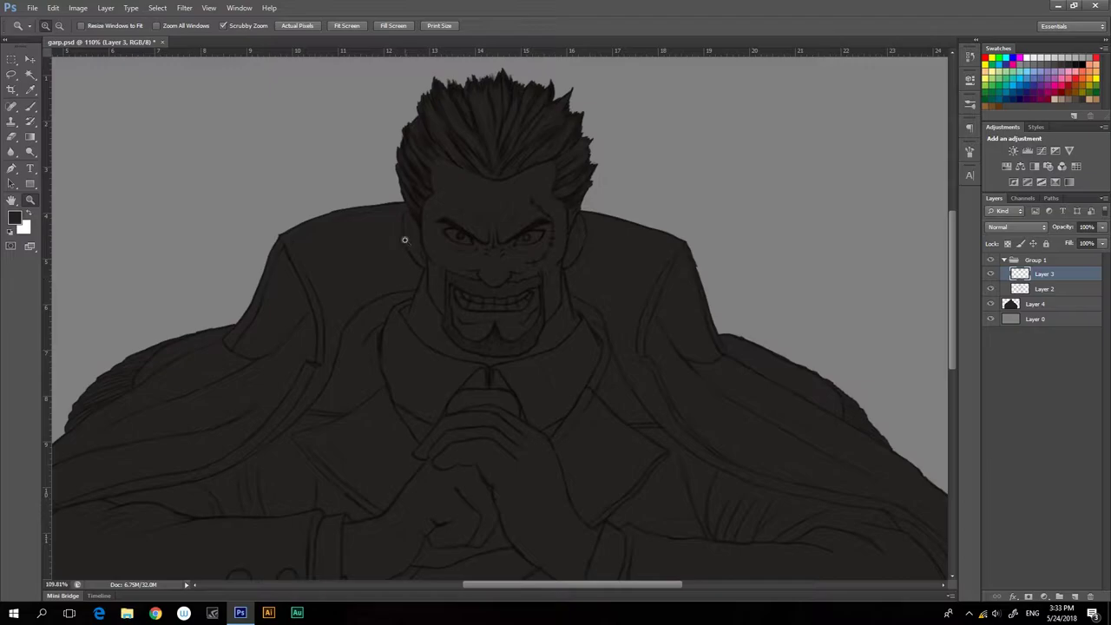
key(b)
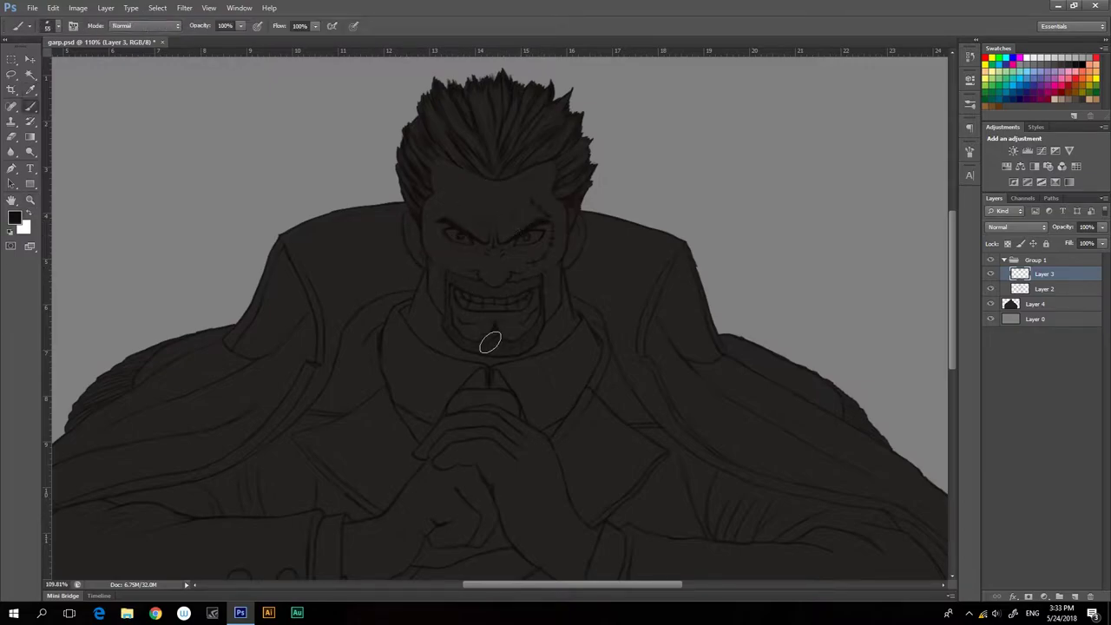
right_click(510, 331)
text(13)
key(Return)
Add empty Layer 5 above Layer 4 and lock Layer 4's transparent pixels
click(1067, 308)
click(1076, 596)
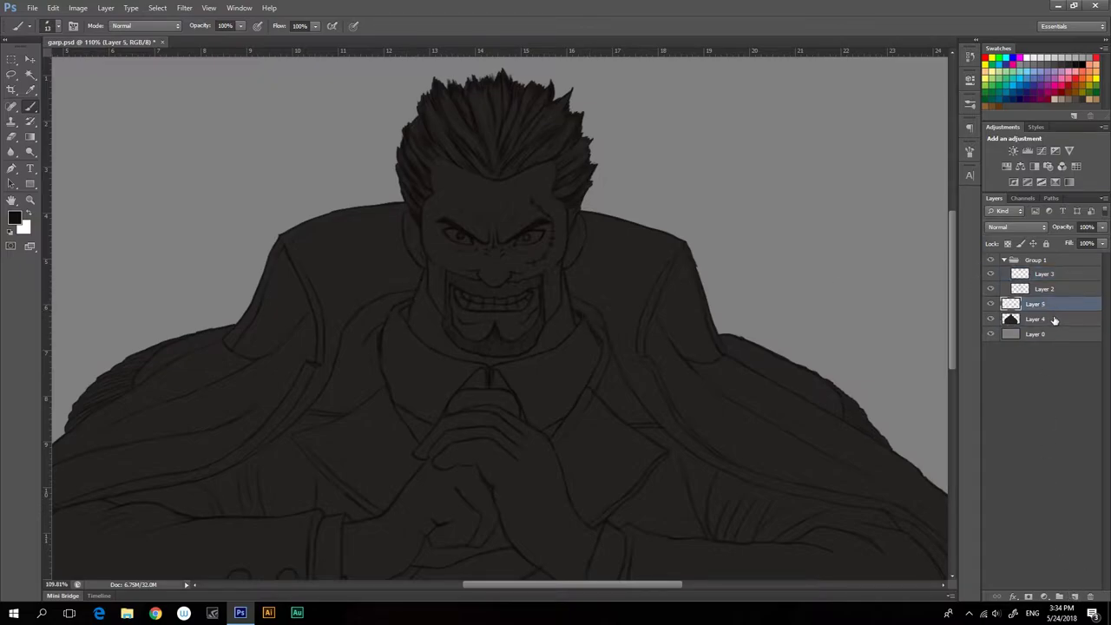
click(1055, 320)
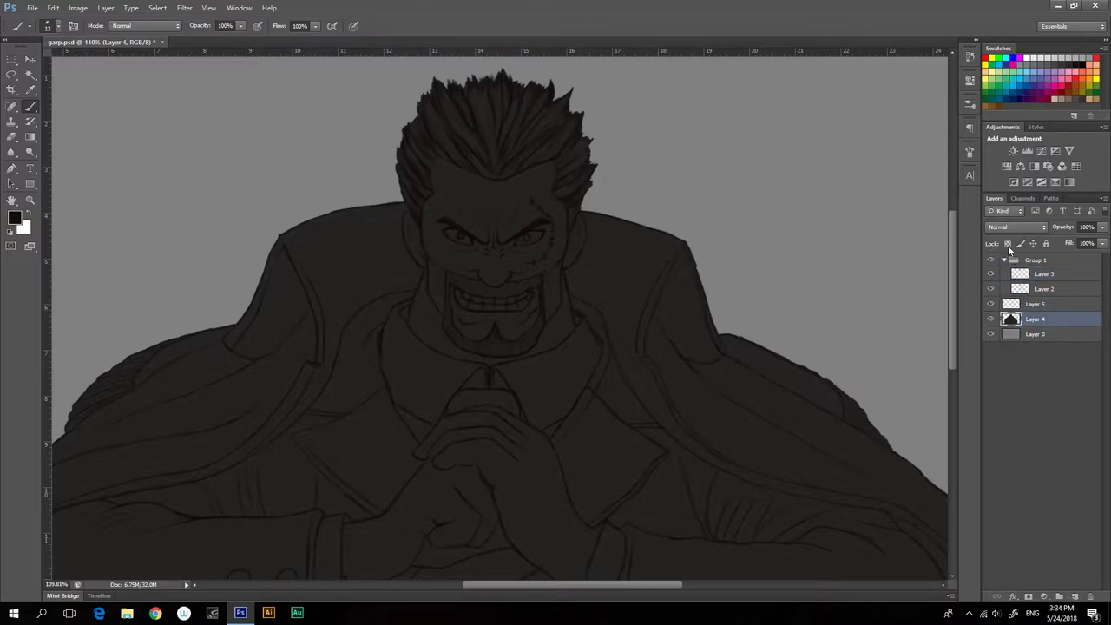
key(z)
drag(389, 352, 391, 285)
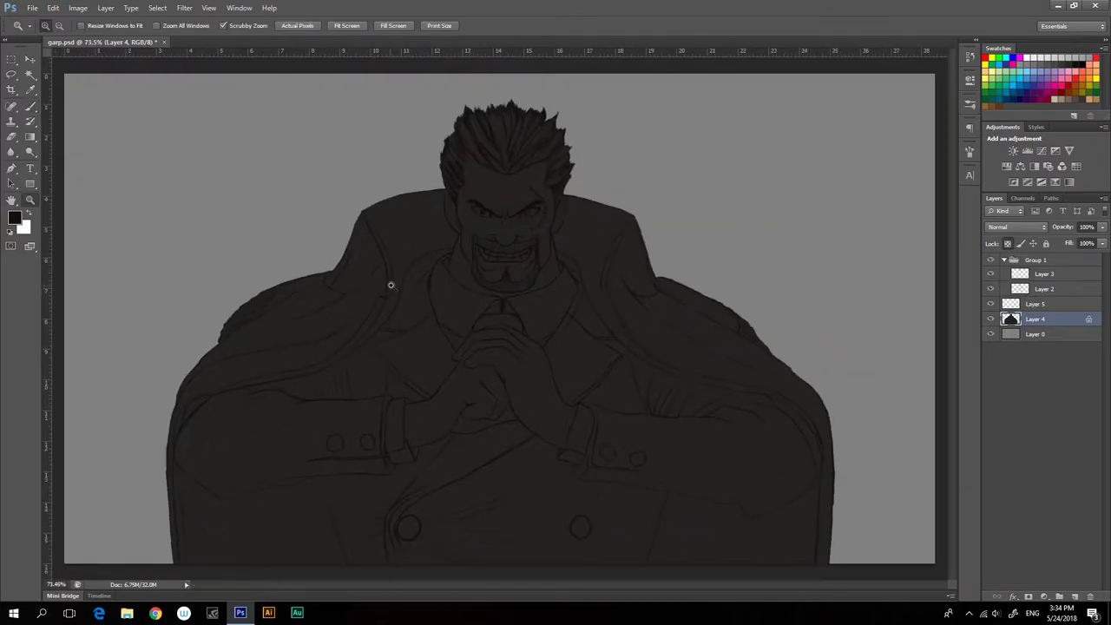
click(15, 168)
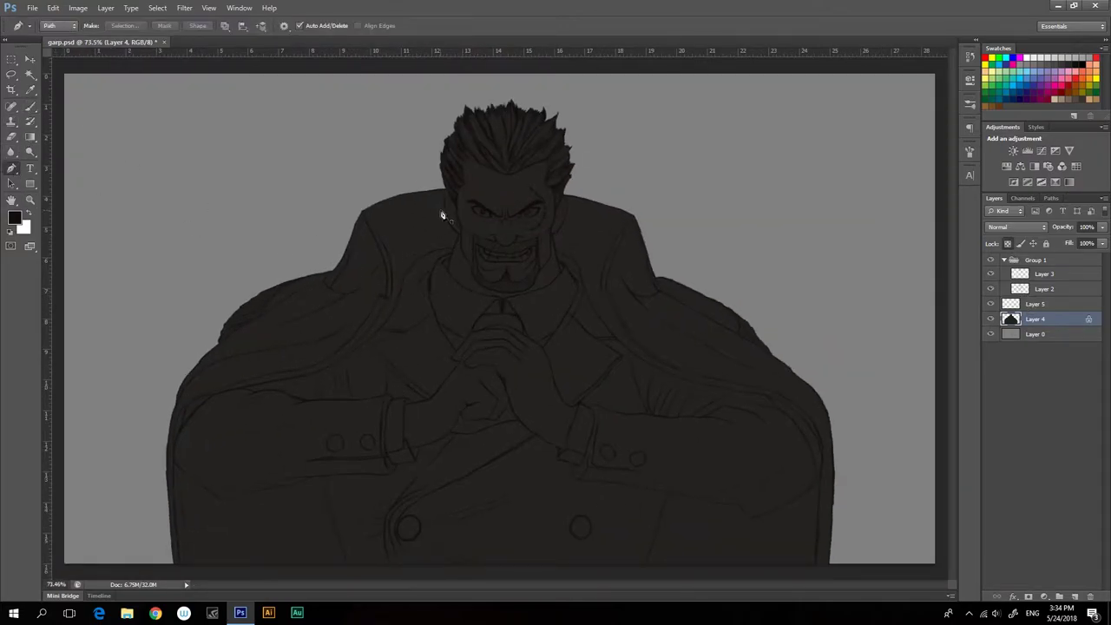
Start a pen path beside the chin and curve it down the left lapel toward the arm
drag(441, 263, 445, 263)
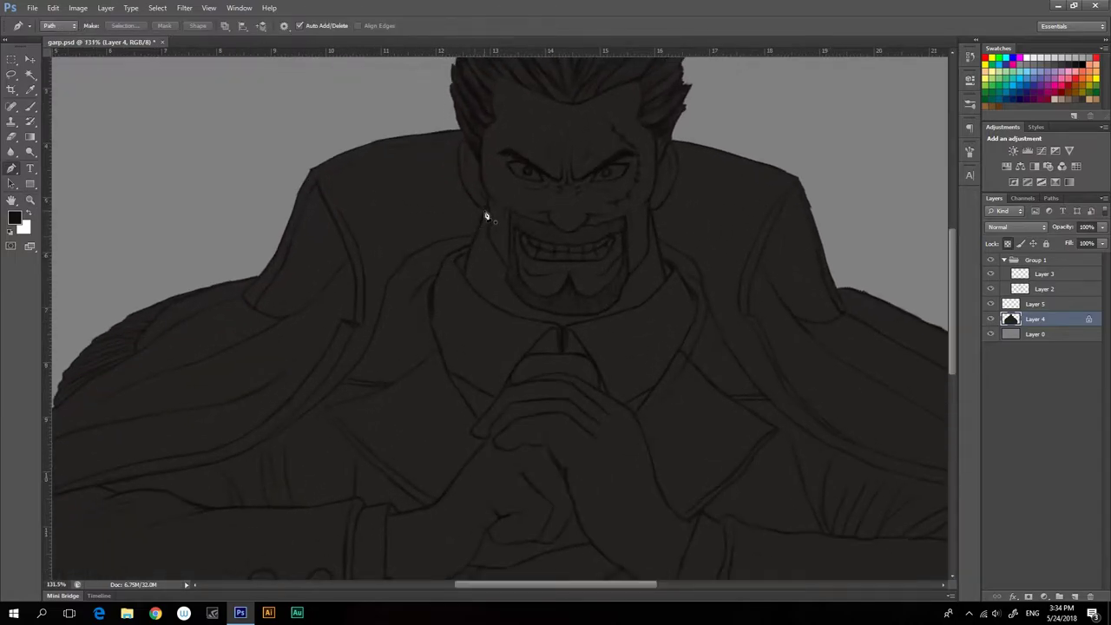
click(482, 210)
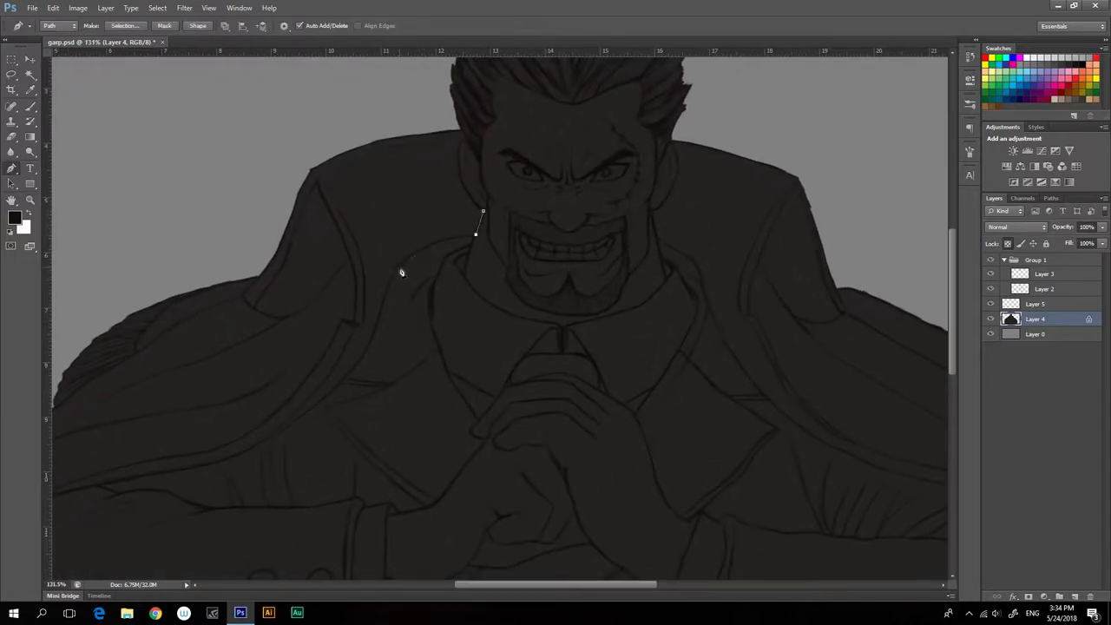
drag(400, 265, 384, 291)
drag(355, 364, 336, 383)
drag(282, 431, 244, 451)
alt+click(282, 431)
mouse_move(215, 464)
mouse_down()
mouse_move(178, 478)
mouse_move(192, 450)
mouse_up()
Extend the path along the top of the left arm and down its outer edge
key(z)
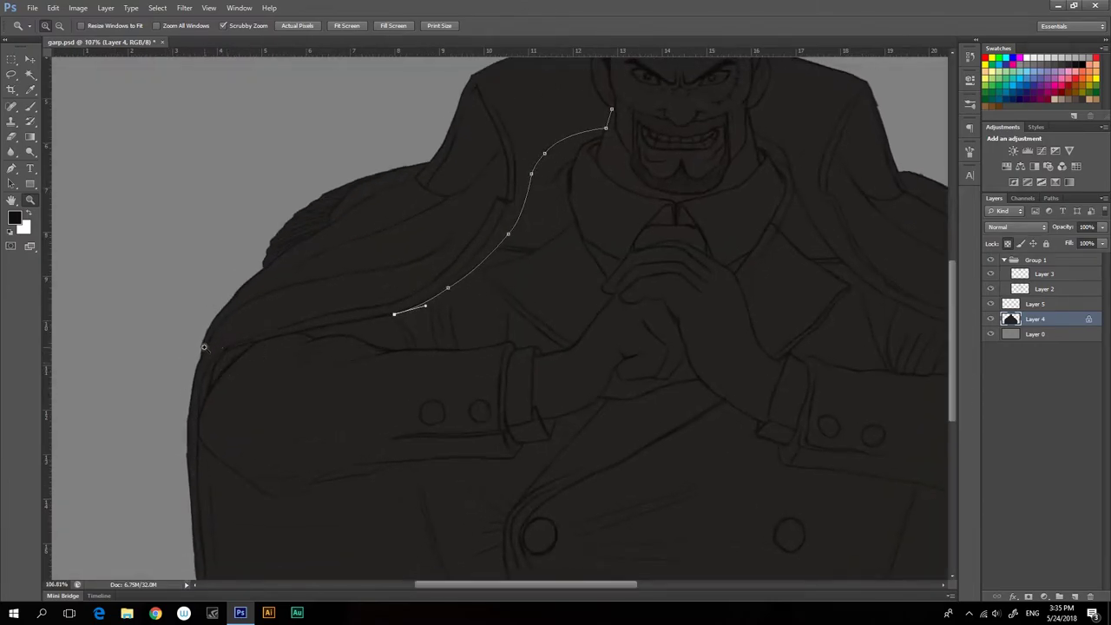
key(p)
drag(256, 343, 235, 351)
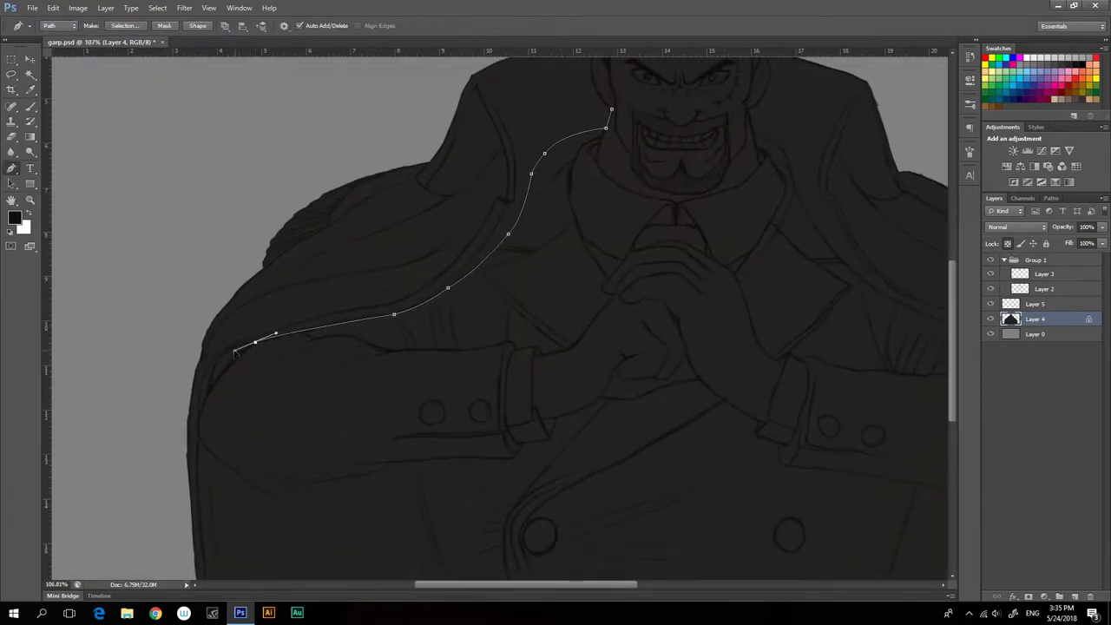
alt+click(255, 342)
drag(200, 424, 193, 463)
alt+click(199, 422)
scroll(471, 372, down, 2)
drag(208, 361, 220, 375)
Trace the forearm underside and run the path down to the canvas's bottom-left corner
click(252, 396)
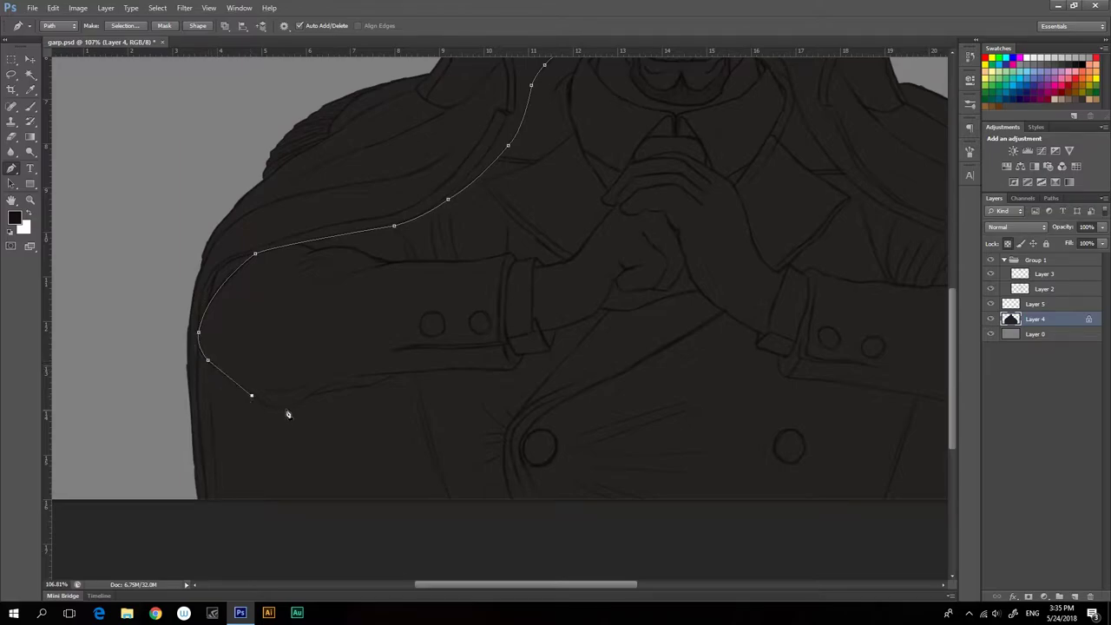
drag(292, 406, 368, 394)
alt+click(294, 407)
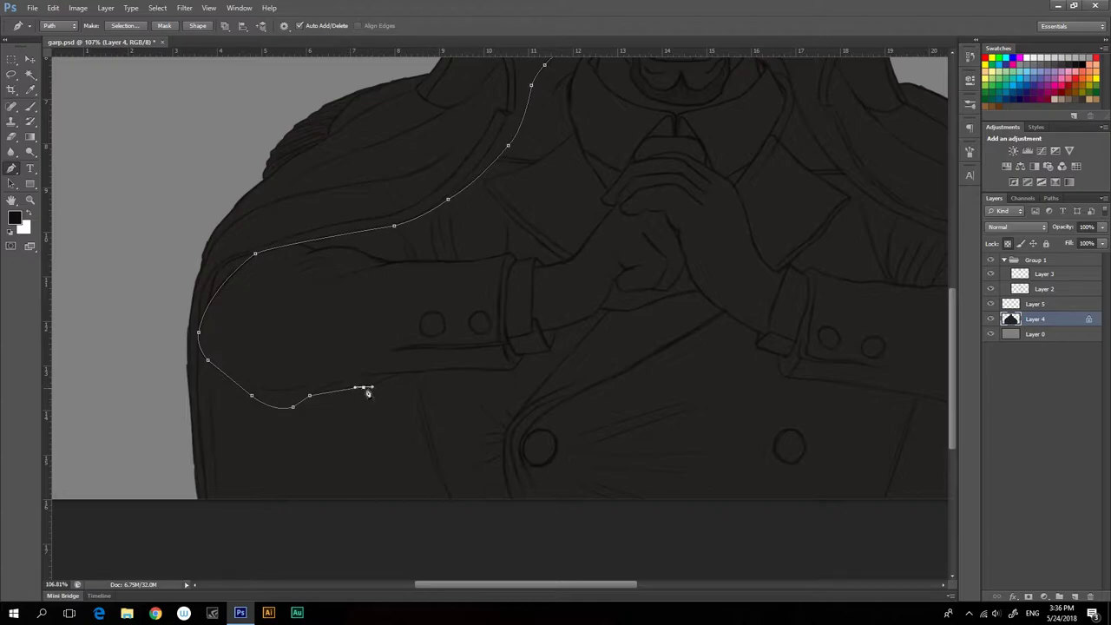
click(414, 374)
click(414, 374)
drag(453, 506, 476, 548)
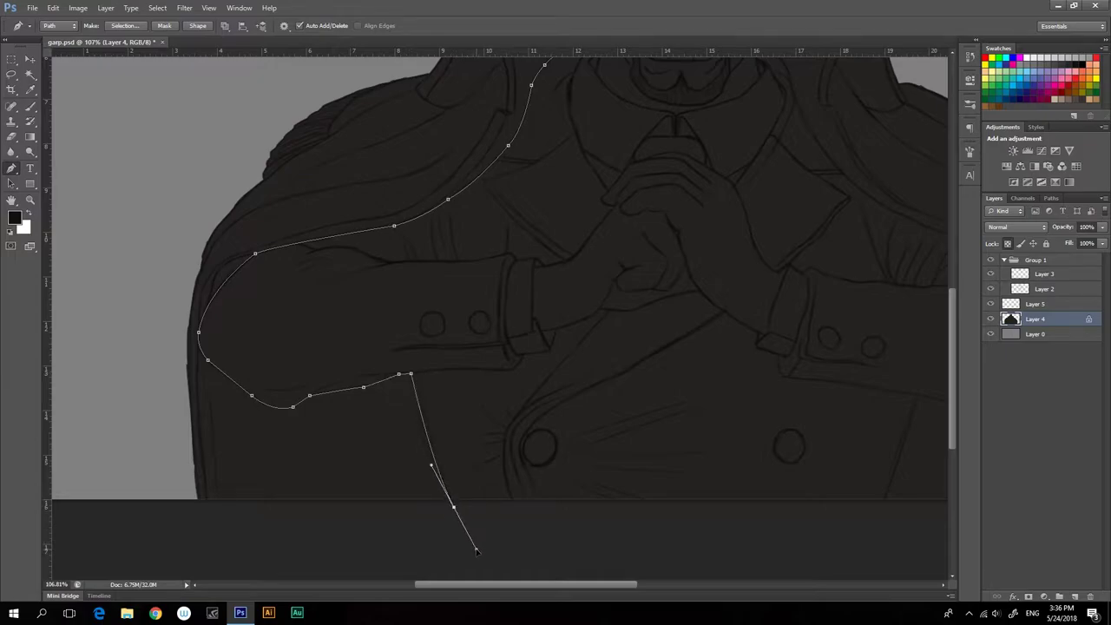
click(198, 508)
click(197, 502)
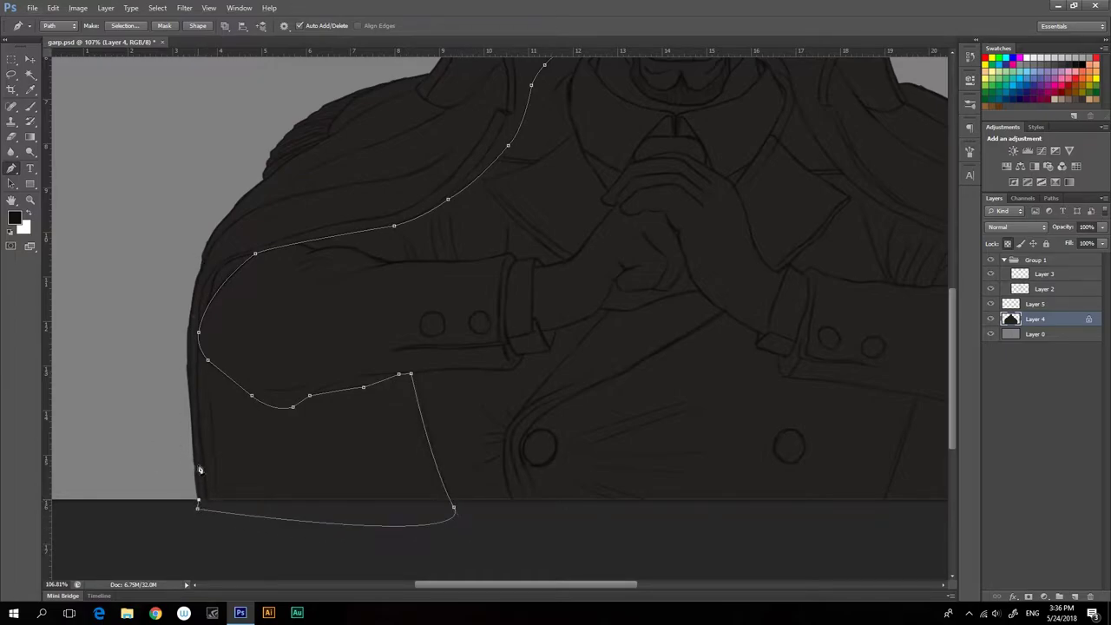
Extend the path up the coat's left outer edge toward the upper-left shoulder
drag(203, 270, 224, 194)
key(ctrl+z)
drag(189, 321, 199, 299)
click(202, 268)
drag(236, 205, 274, 172)
alt+click(237, 205)
scroll(570, 252, up, 3)
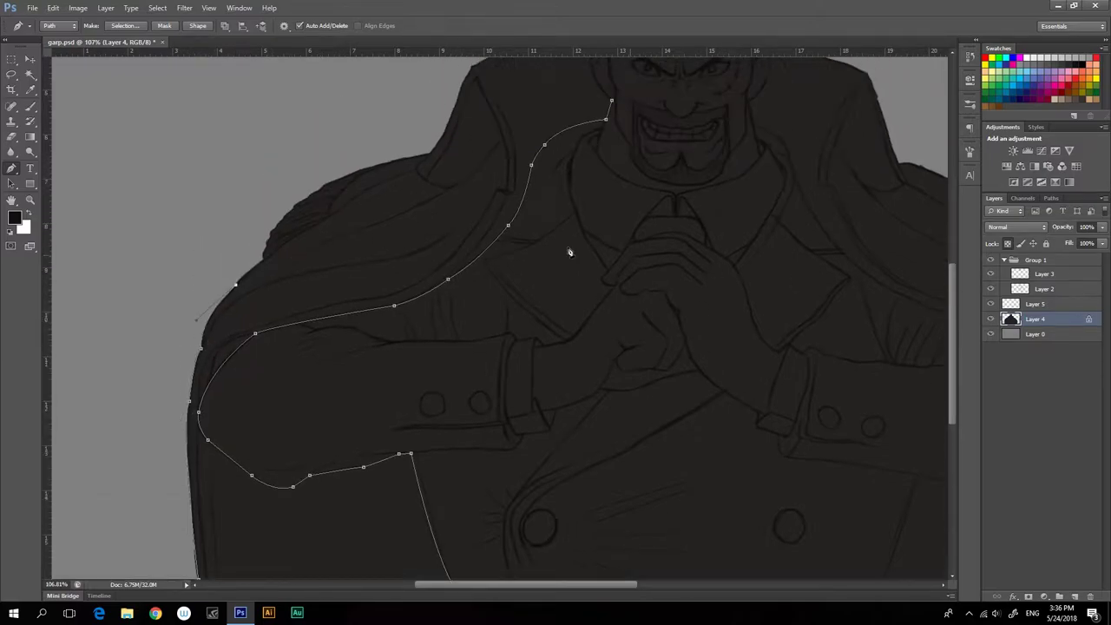
drag(263, 252, 343, 213)
Trace over the shoulder down to the neck and close the path at its start
key(z)
drag(422, 174, 476, 141)
scroll(953, 319, up, 3)
key(p)
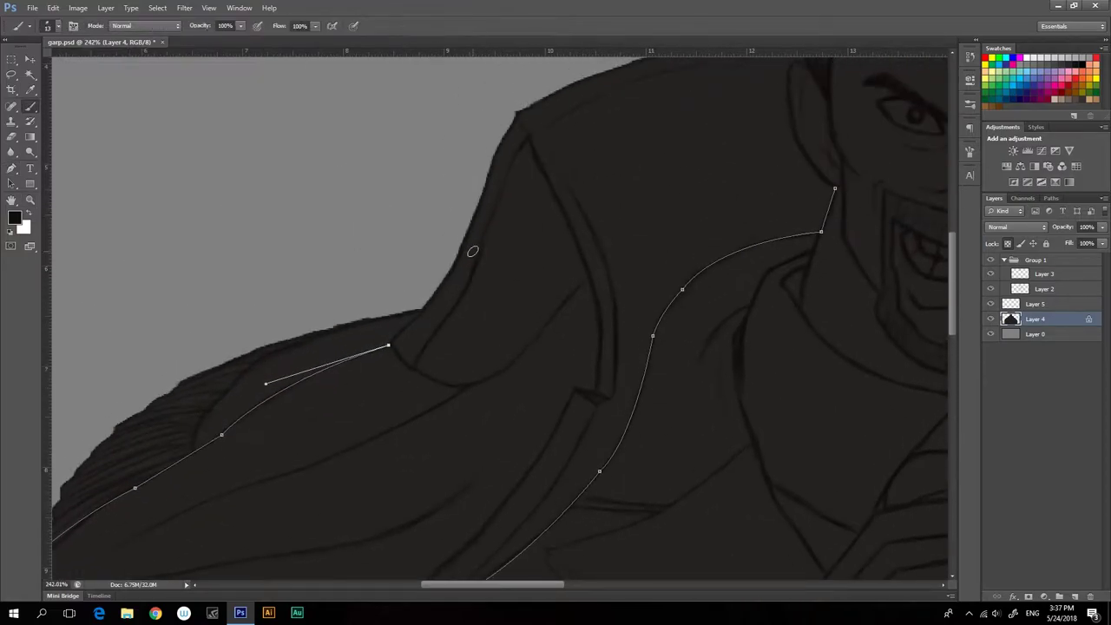
drag(416, 318, 434, 307)
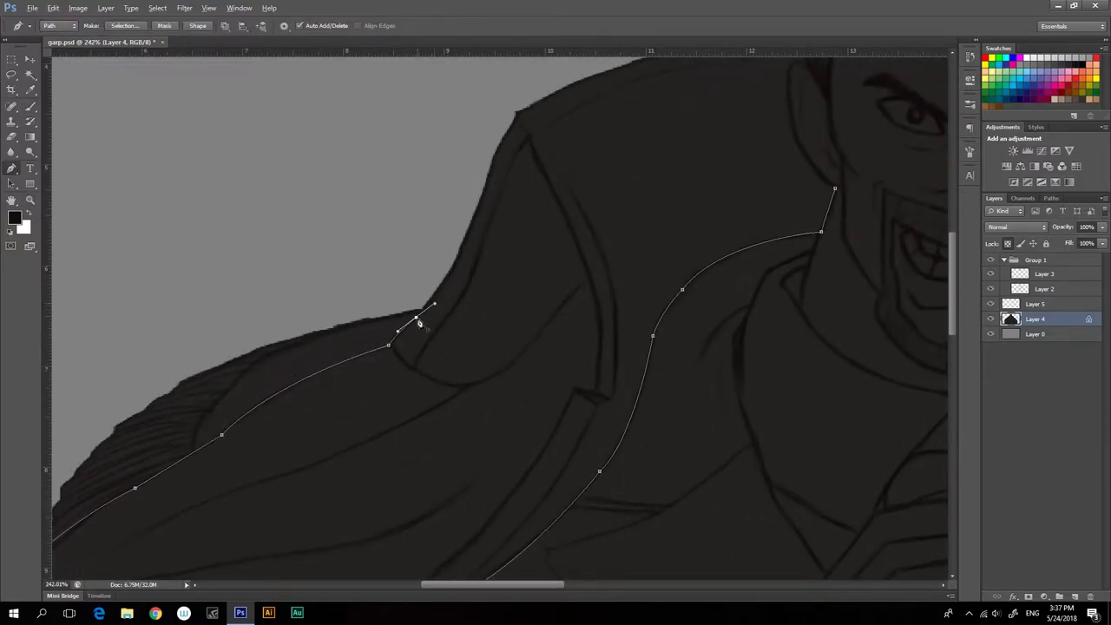
drag(476, 210, 491, 163)
drag(515, 117, 538, 101)
drag(951, 271, 941, 235)
drag(688, 240, 809, 230)
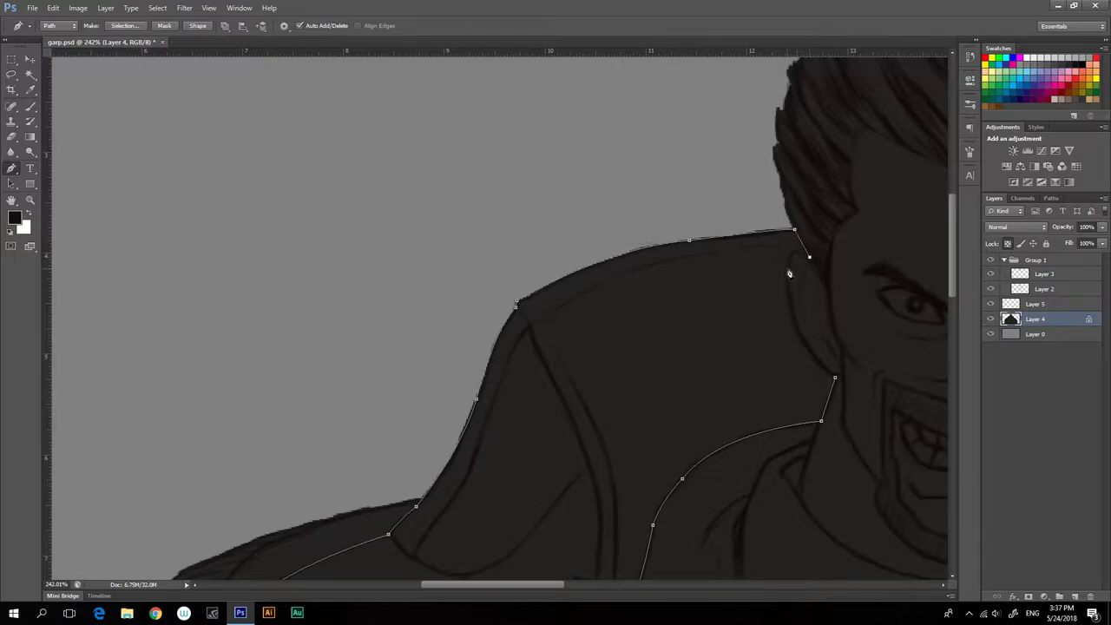
drag(788, 270, 793, 287)
mouse_move(832, 377)
mouse_down()
mouse_move(844, 386)
mouse_move(449, 320)
mouse_up()
key(z)
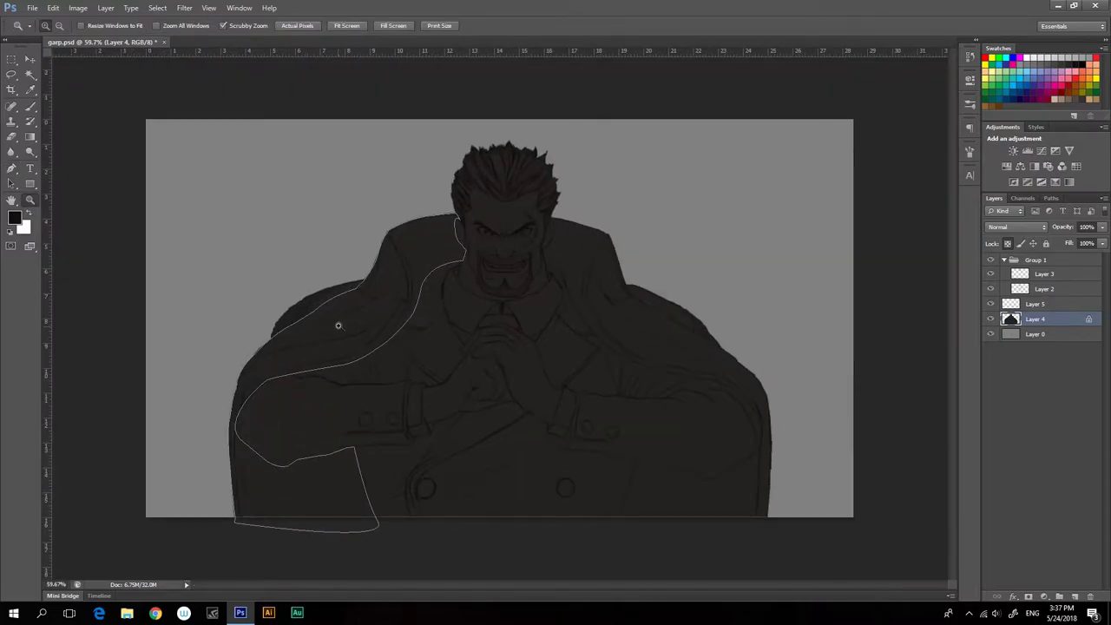
Convert the traced coat path into a selection and target Layer 5
right_click(310, 340)
click(347, 397)
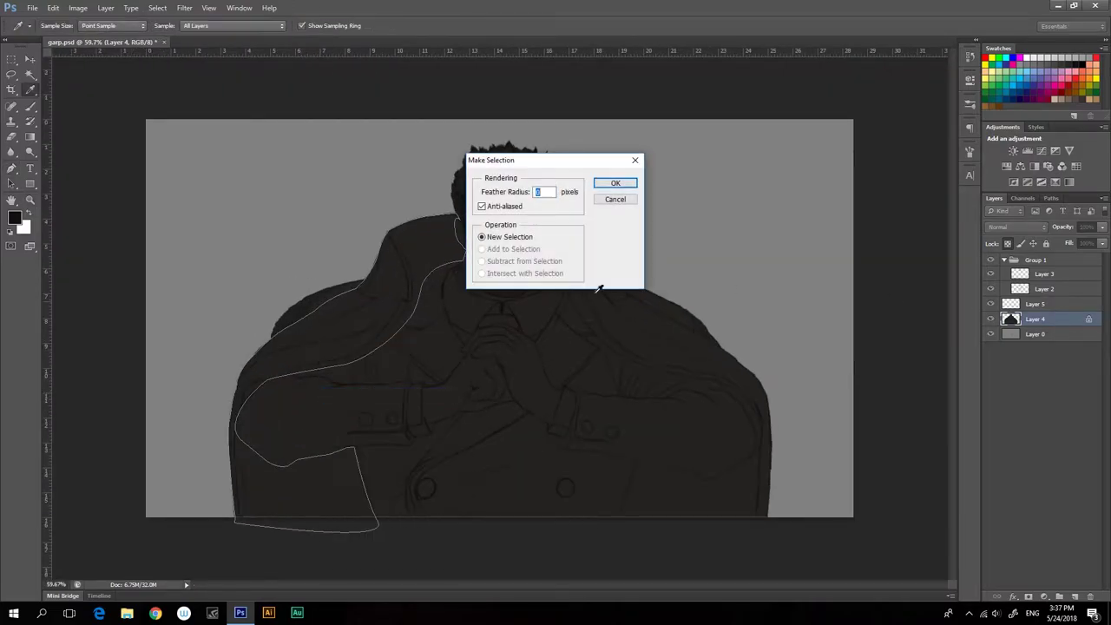
click(626, 186)
click(1036, 304)
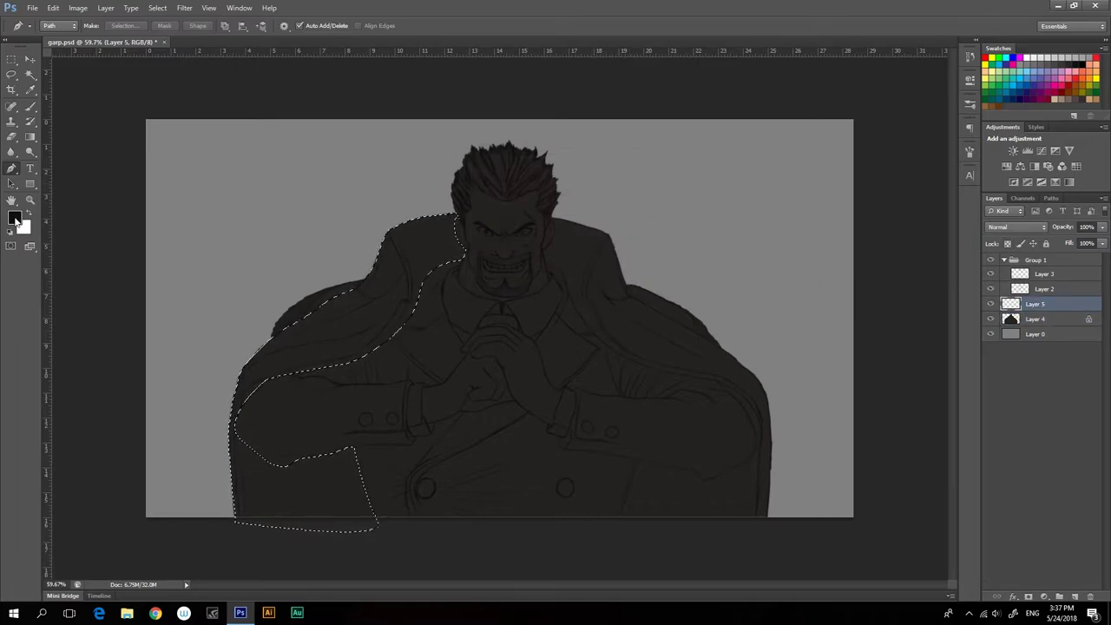
Fill the selection with light grey #ada8a8, then deselect
click(14, 219)
drag(728, 397, 714, 325)
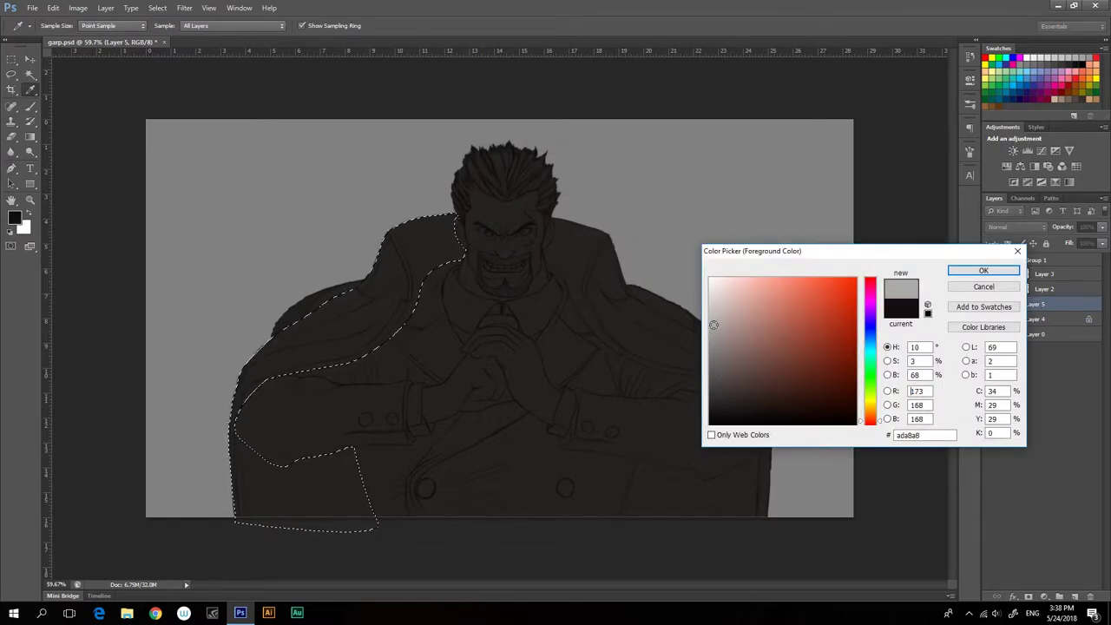
key(Return)
key(alt+BackSpace)
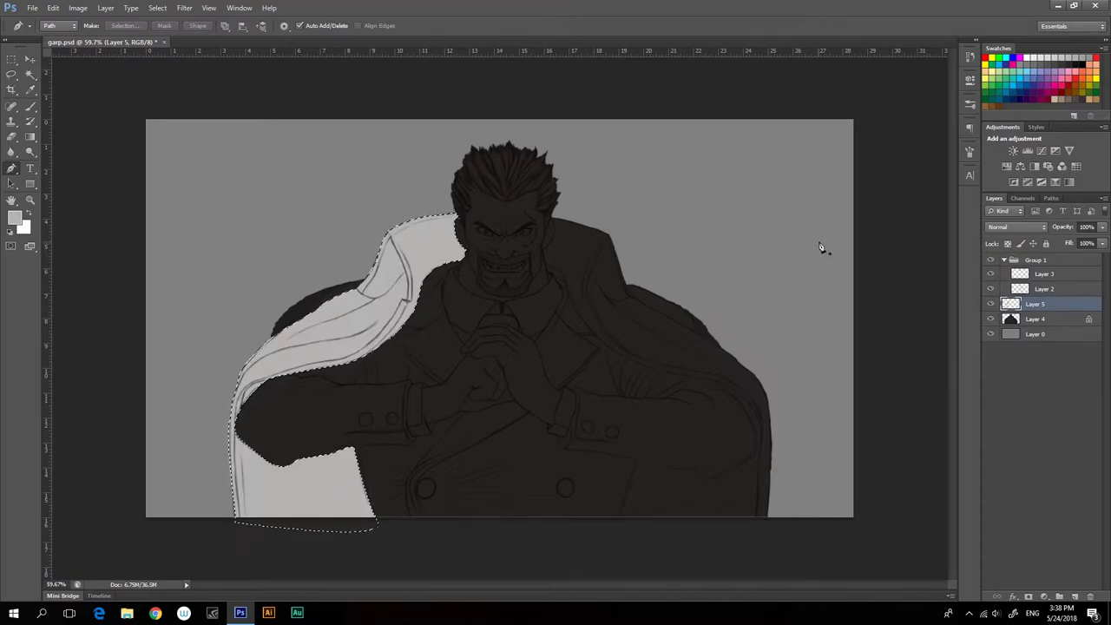
key(ctrl+d)
key(z)
mouse_move(504, 310)
mouse_down()
mouse_move(606, 295)
mouse_move(951, 356)
mouse_up()
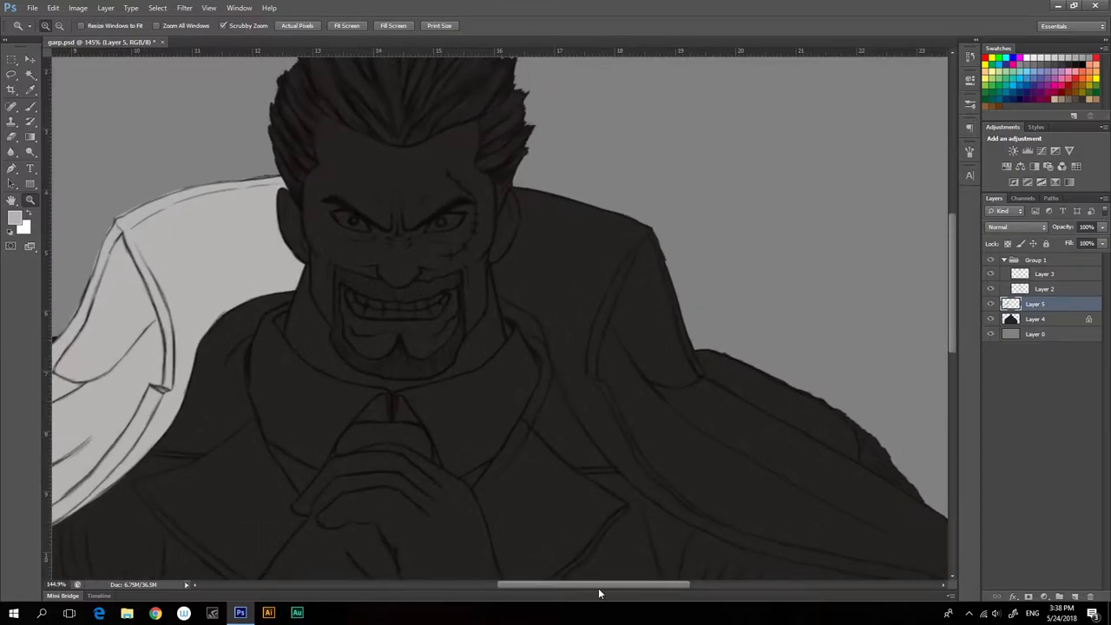
Start a pen path at the collar and curve it across the chest to the upper arm
drag(598, 588, 625, 588)
key(p)
click(377, 297)
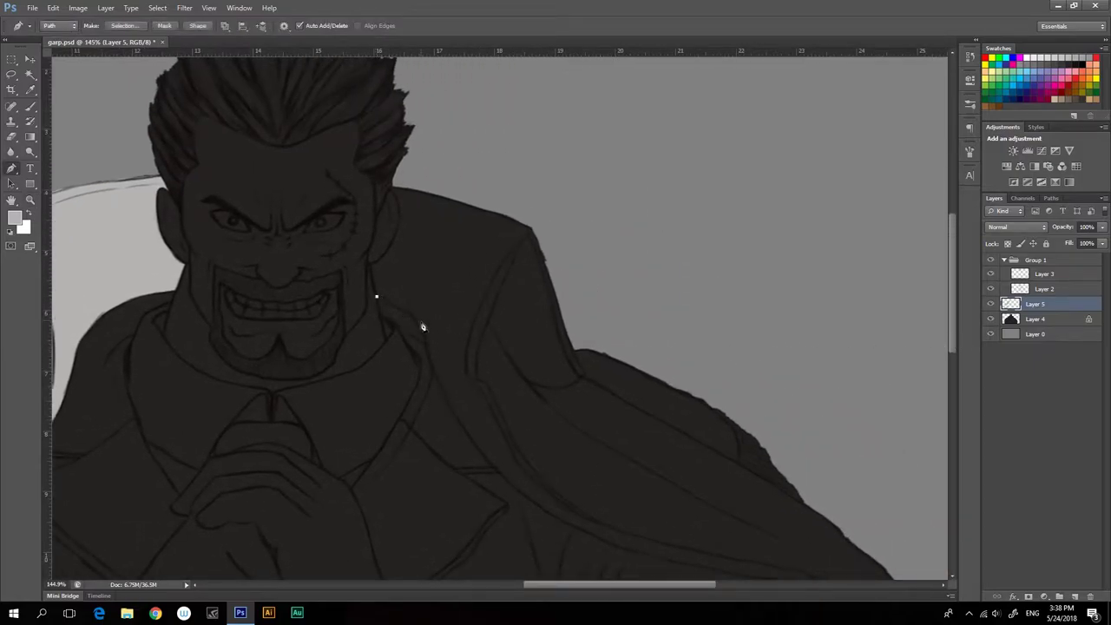
drag(421, 330, 428, 347)
drag(530, 500, 616, 562)
scroll(938, 422, right, 3)
scroll(944, 411, down, 5)
drag(667, 344, 754, 364)
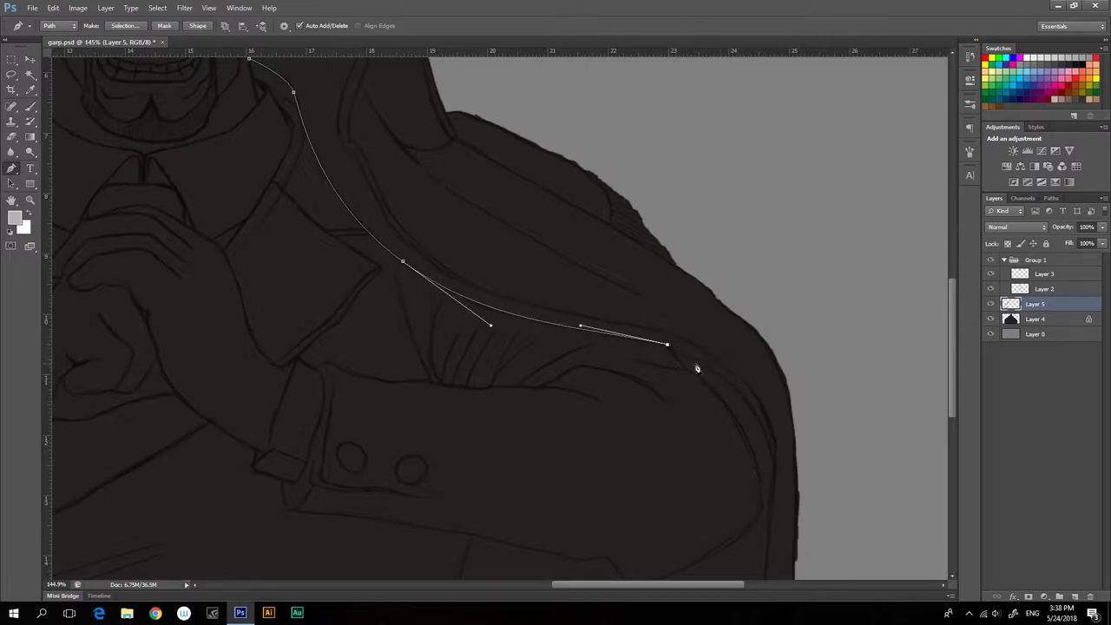
drag(725, 380, 737, 390)
scroll(952, 376, down, 2)
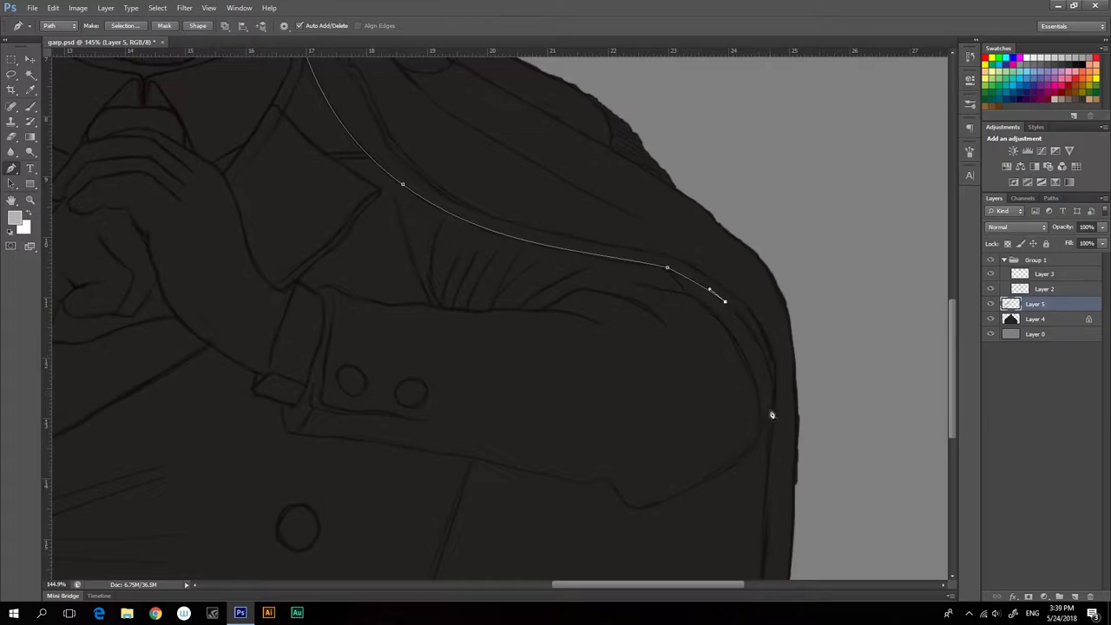
key(ctrl+z)
Trace the path down the outer arm and left along the bottom of the coat fold
click(690, 300)
drag(762, 412, 767, 493)
alt+click(761, 412)
scroll(754, 335, down, 3)
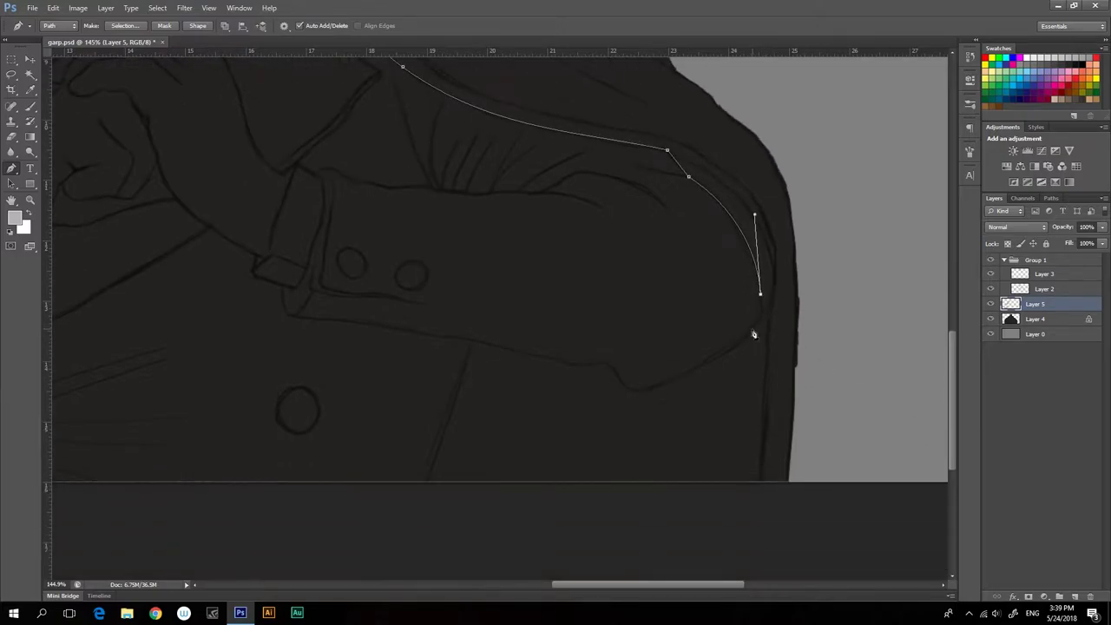
drag(756, 326, 744, 336)
mouse_move(699, 368)
mouse_down()
mouse_move(651, 385)
mouse_move(614, 379)
mouse_up()
drag(590, 364, 571, 372)
alt+click(590, 365)
drag(557, 358, 492, 346)
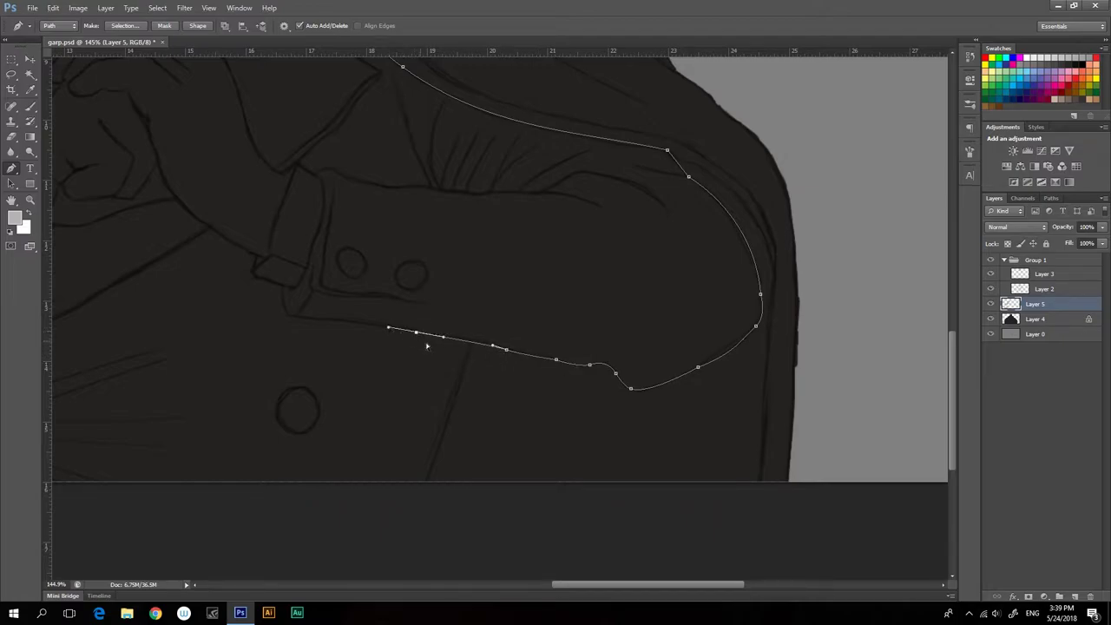
mouse_move(451, 337)
mouse_down()
mouse_move(439, 336)
mouse_move(473, 341)
mouse_up()
Run the path past the canvas bottom and back up the shoulder's outer edge to its top
click(422, 490)
click(788, 489)
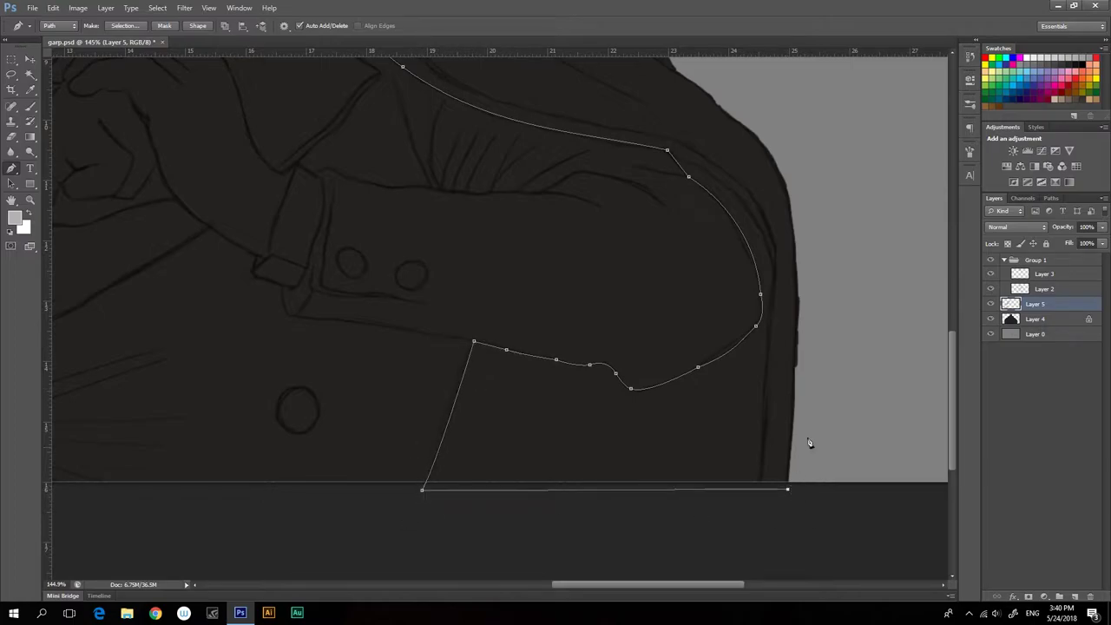
click(796, 291)
click(794, 243)
scroll(869, 290, up, 3)
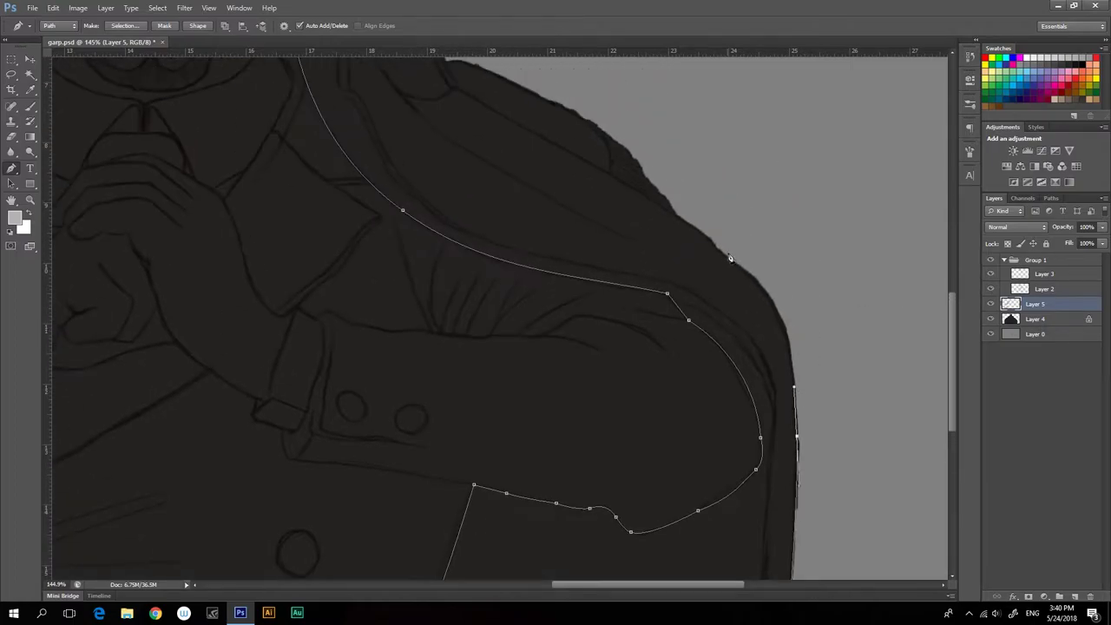
drag(752, 277, 705, 235)
click(716, 248)
drag(643, 199, 562, 153)
scroll(625, 252, up, 2)
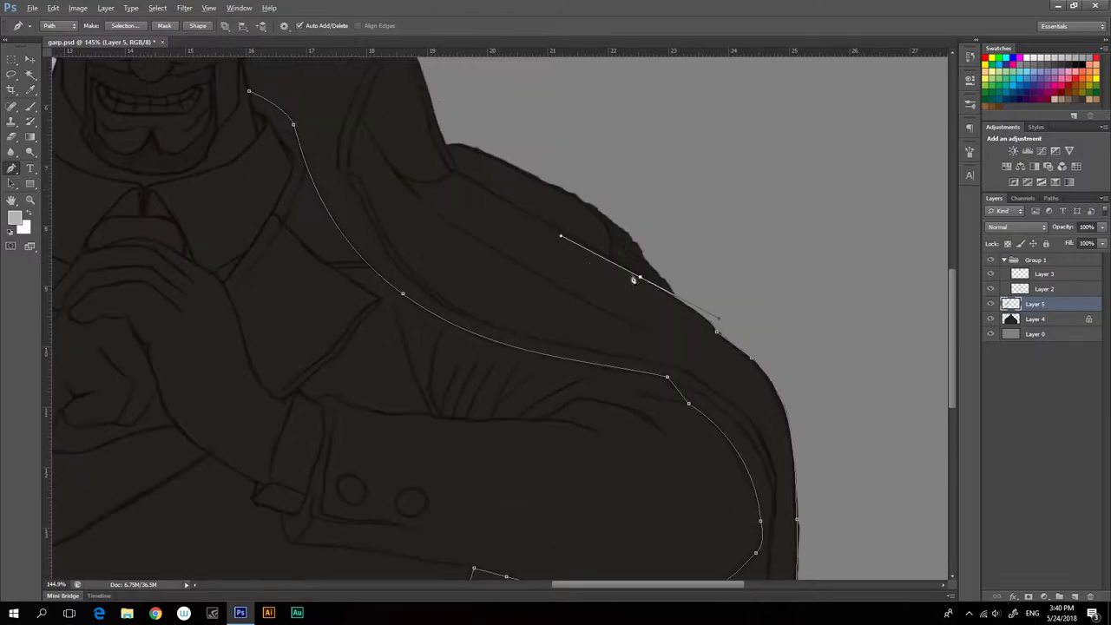
click(453, 171)
drag(419, 152, 396, 141)
Trace the path up the coat's collar edge to its upper corner
key(z)
drag(455, 174, 504, 275)
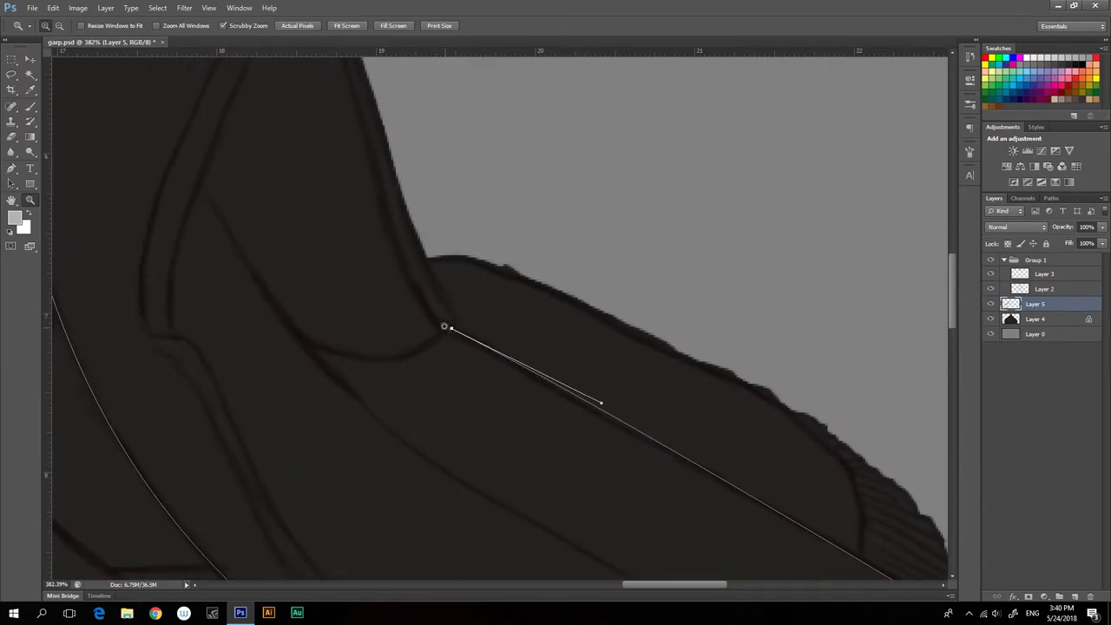
key(p)
click(450, 328)
scroll(957, 291, up, 3)
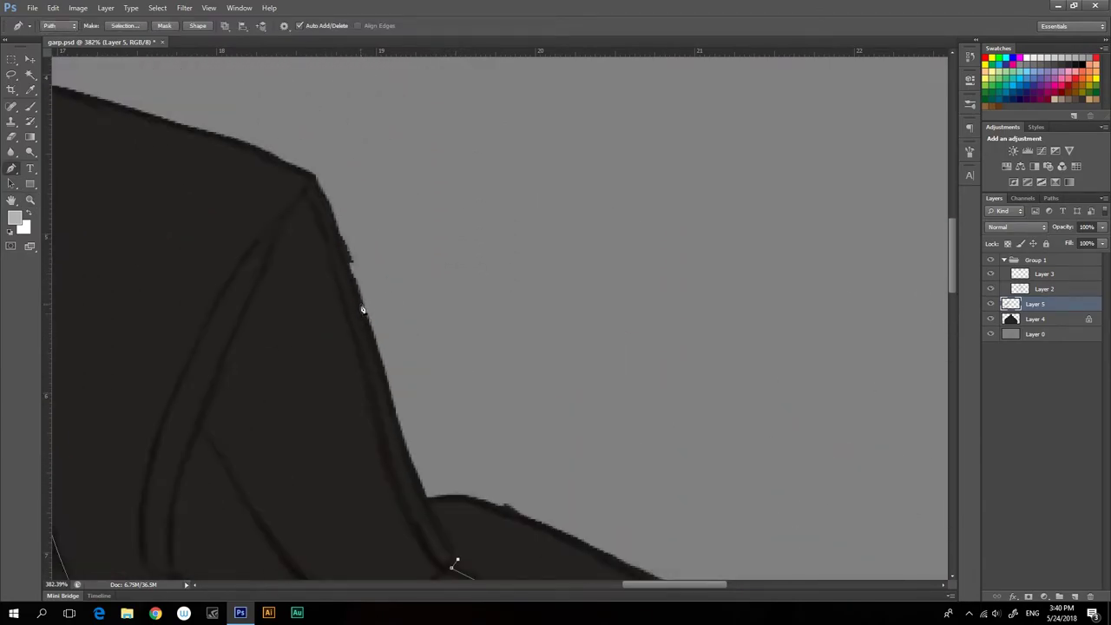
drag(408, 470, 396, 411)
drag(314, 180, 227, 139)
Curve the path along the collar to the neck and close it at the start
key(z)
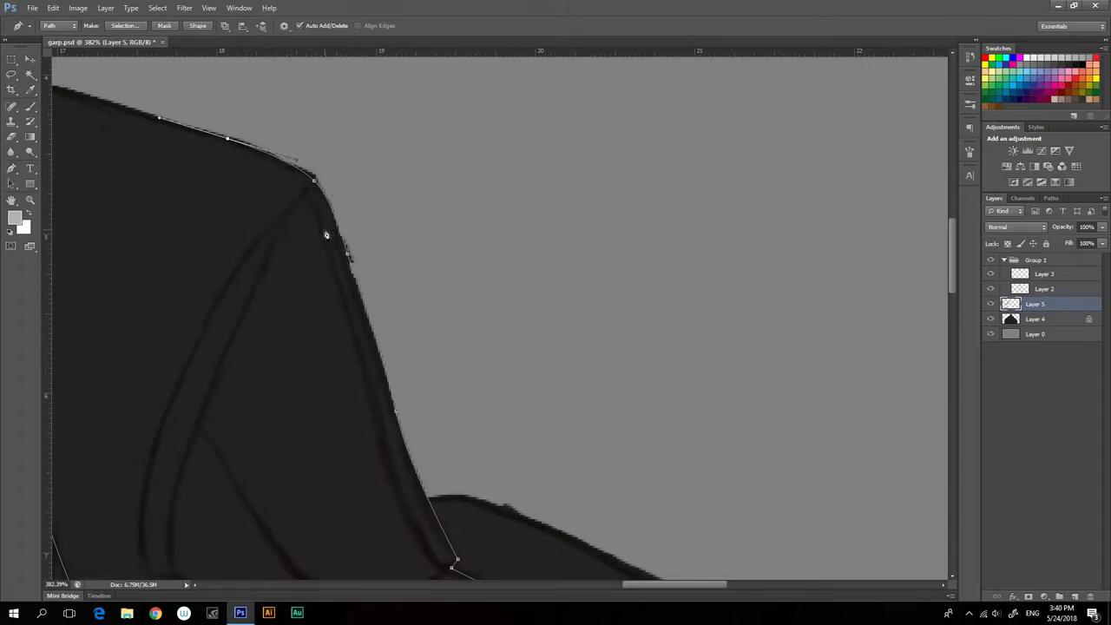
alt+click(107, 251)
alt+click(439, 579)
scroll(439, 580, right, 5)
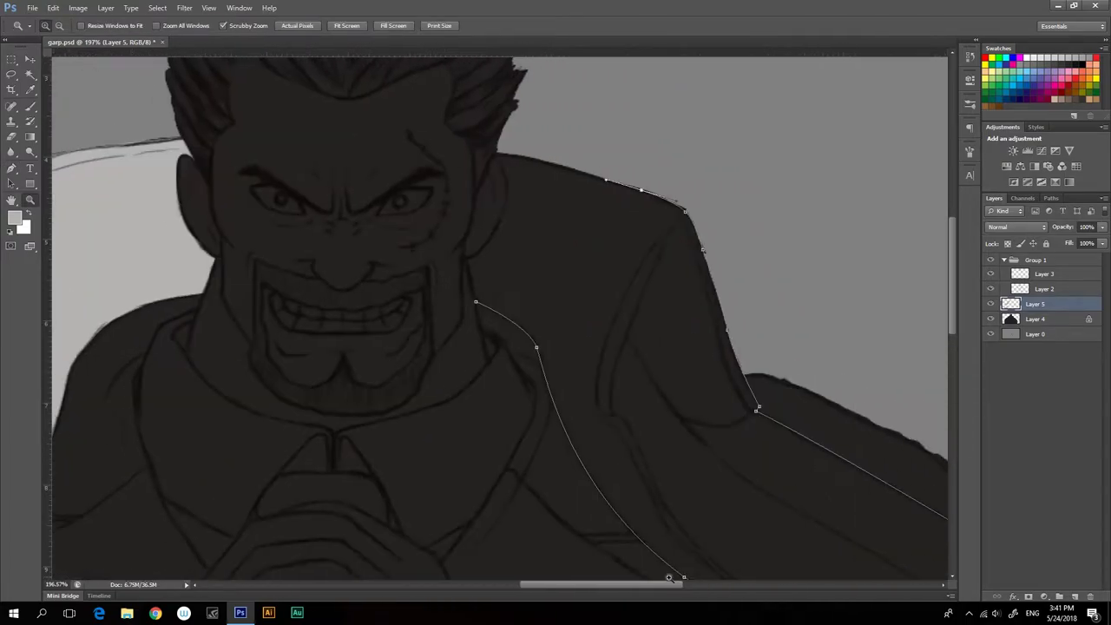
key(p)
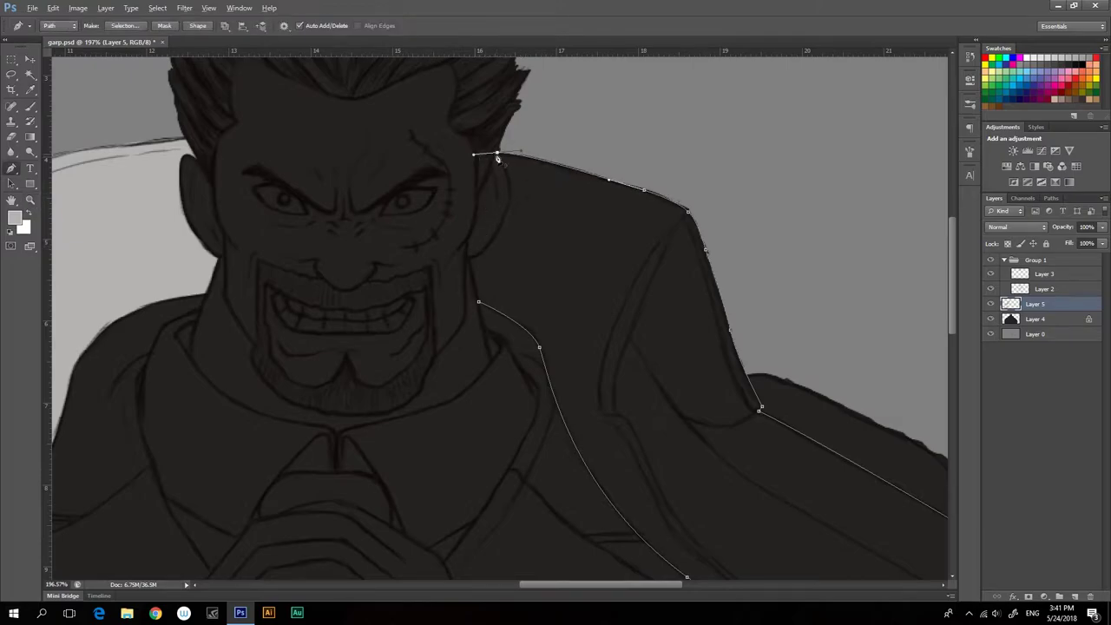
alt+click(496, 153)
drag(511, 198, 474, 265)
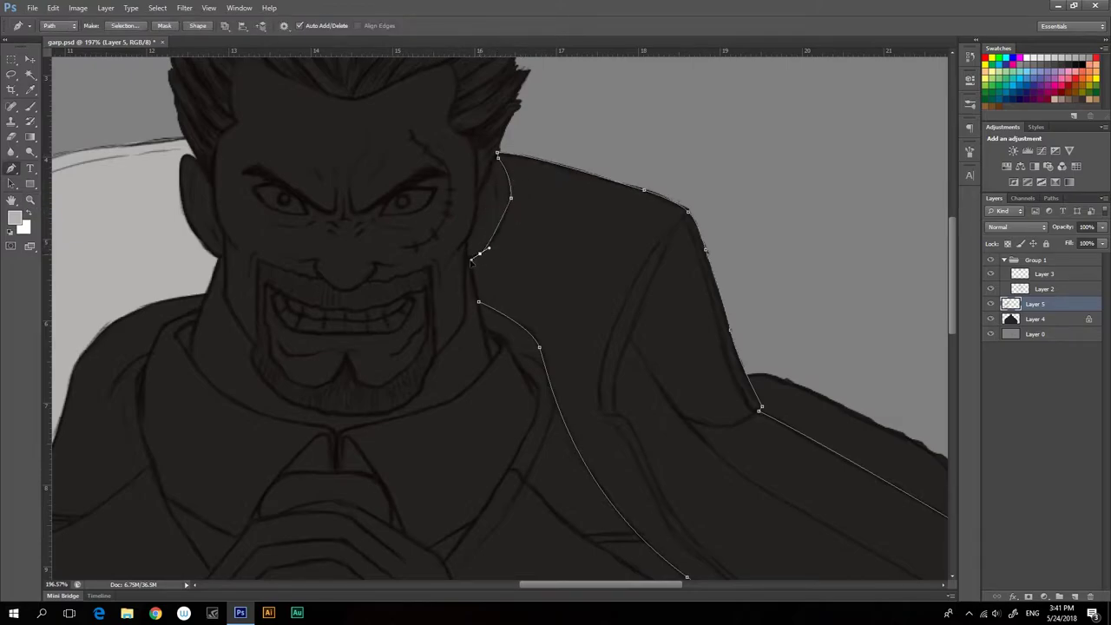
click(479, 303)
Fill the right-flap path's selection with the light grey and deselect
right_click(598, 297)
click(618, 351)
key(Return)
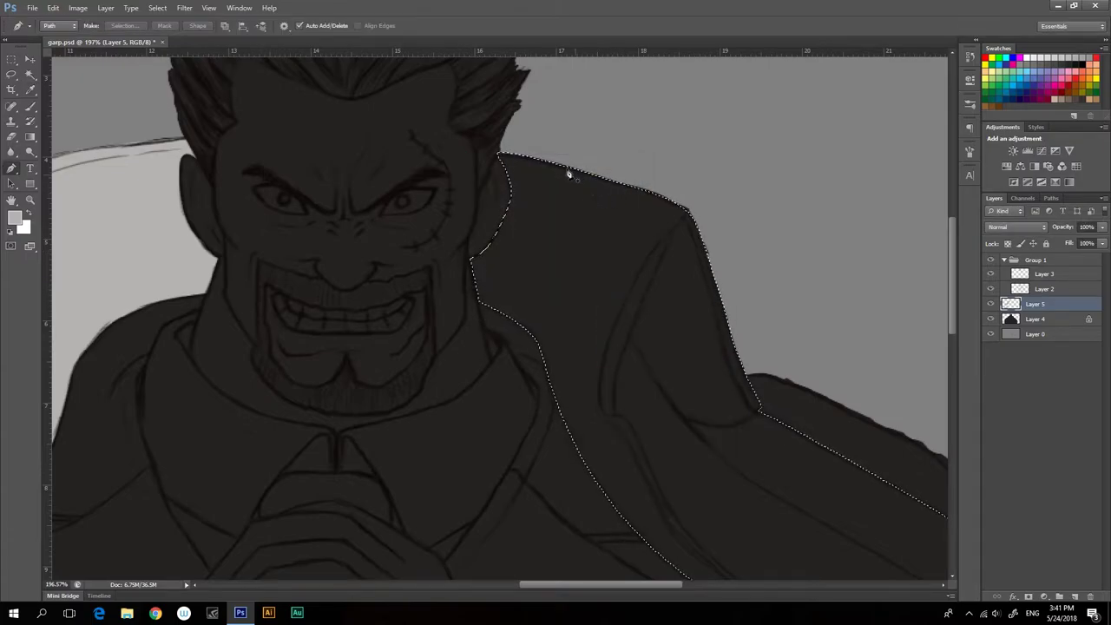
key(alt+BackSpace)
key(ctrl+d)
key(z)
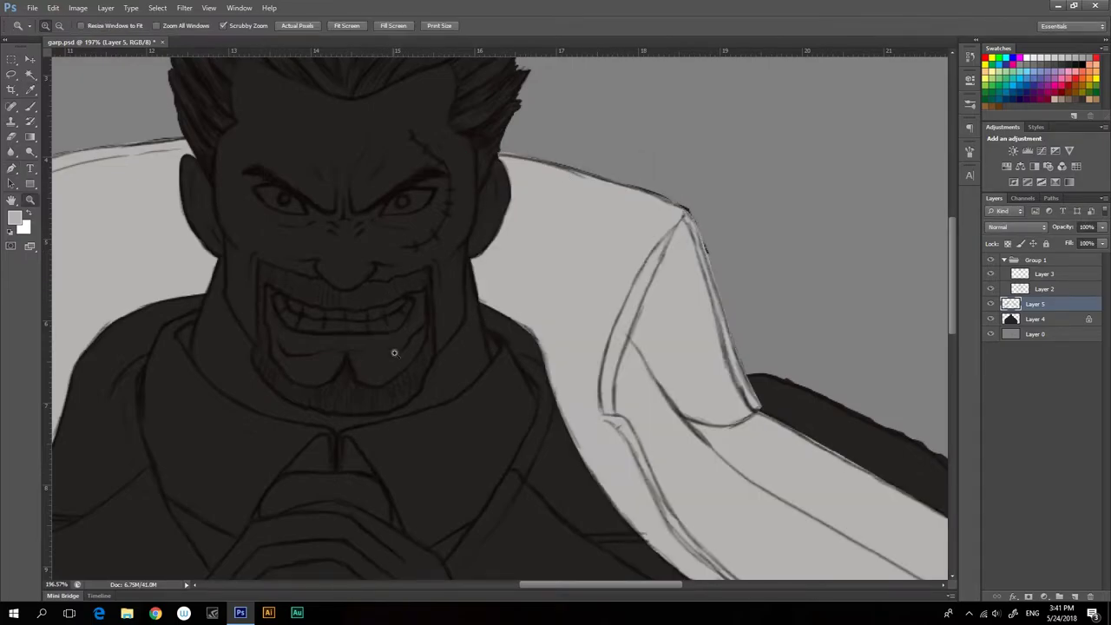
drag(394, 353, 417, 348)
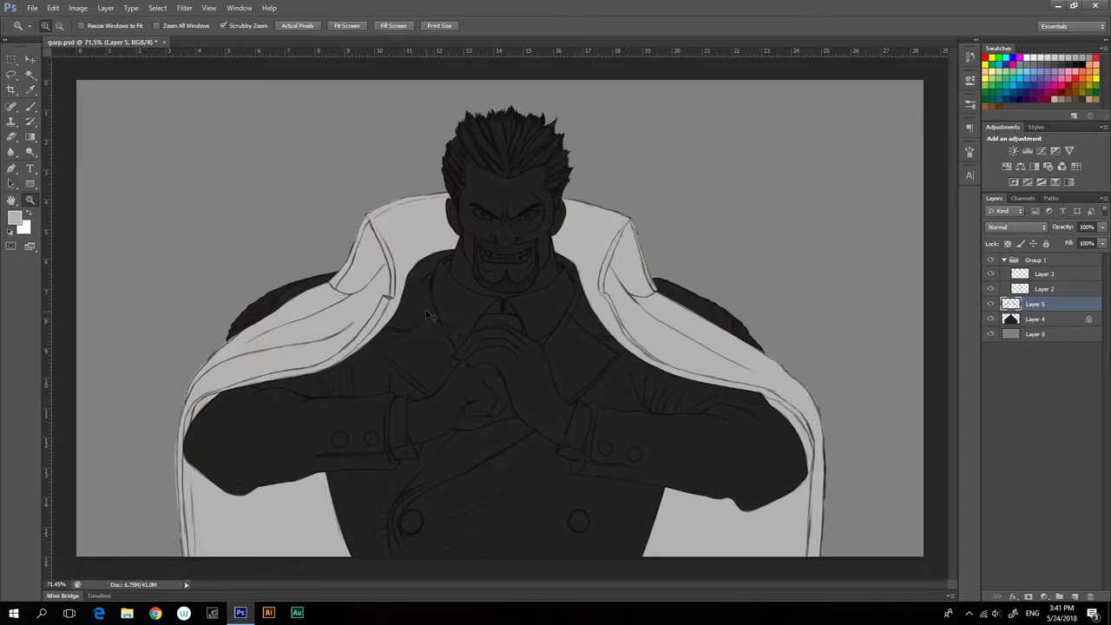
Darken the light-grey coat to a mid grey by lowering Hue/Saturation Lightness
key(ctrl+u)
drag(625, 249, 669, 246)
key(Return)
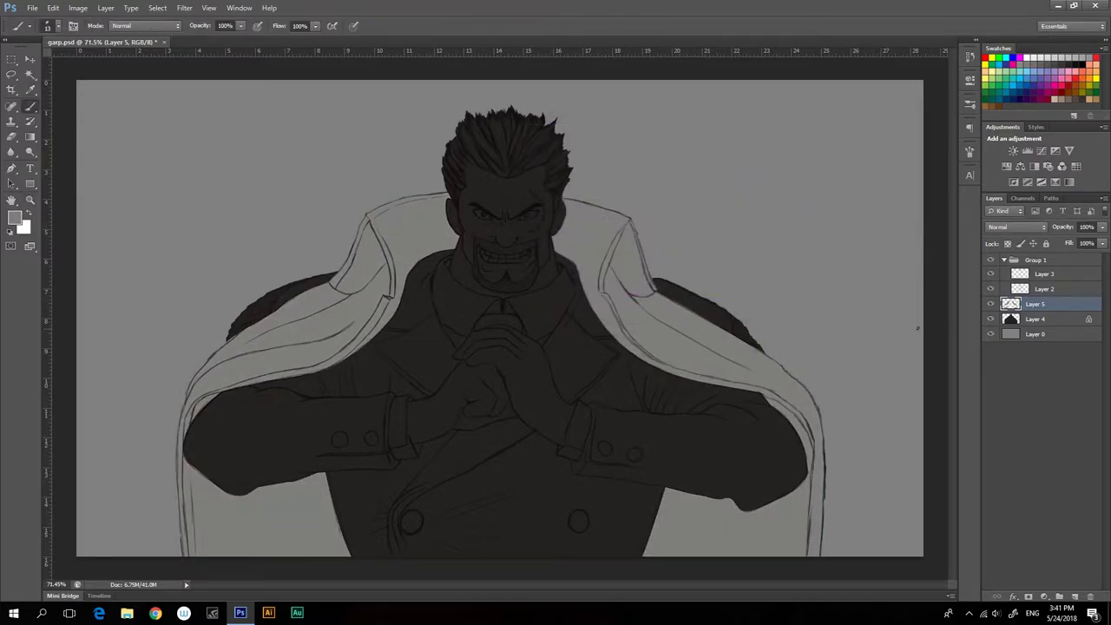
Zoom in on the clasped hands and trace a closed Pen outline around the right cuff
key(p)
key(z)
drag(570, 451, 603, 472)
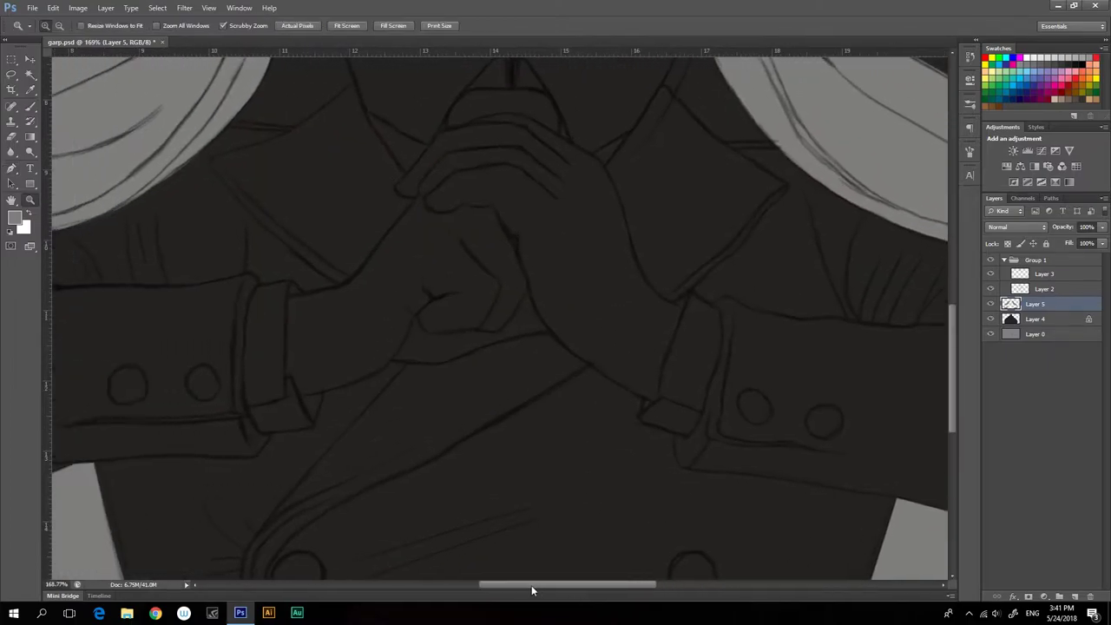
key(p)
click(673, 301)
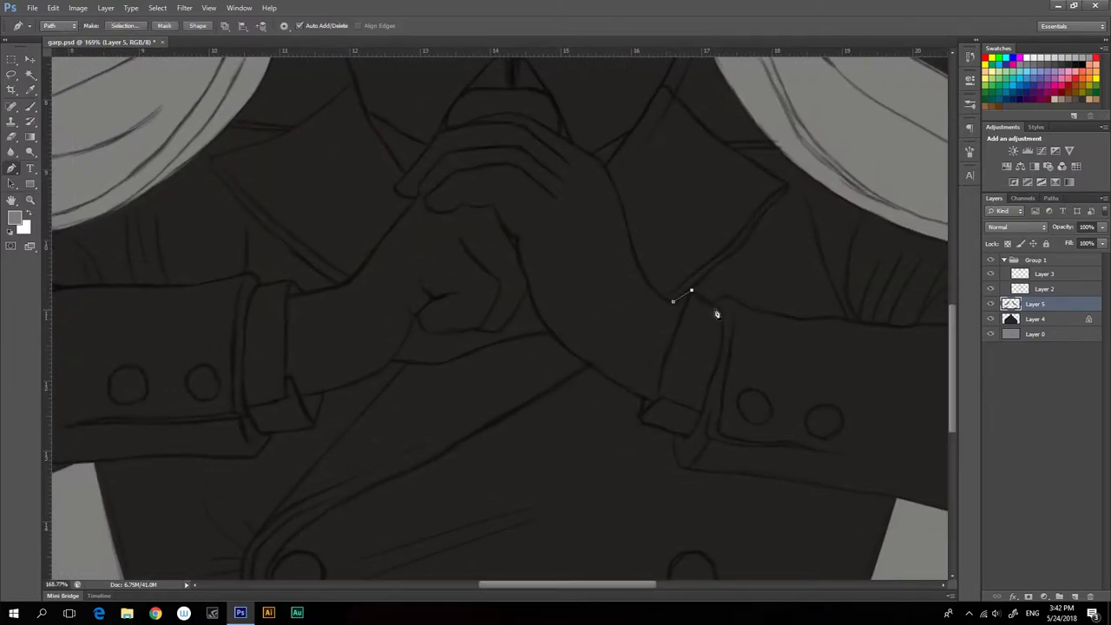
mouse_move(715, 362)
mouse_down()
mouse_move(709, 405)
mouse_move(672, 447)
mouse_up()
click(686, 436)
click(643, 424)
click(638, 416)
click(642, 397)
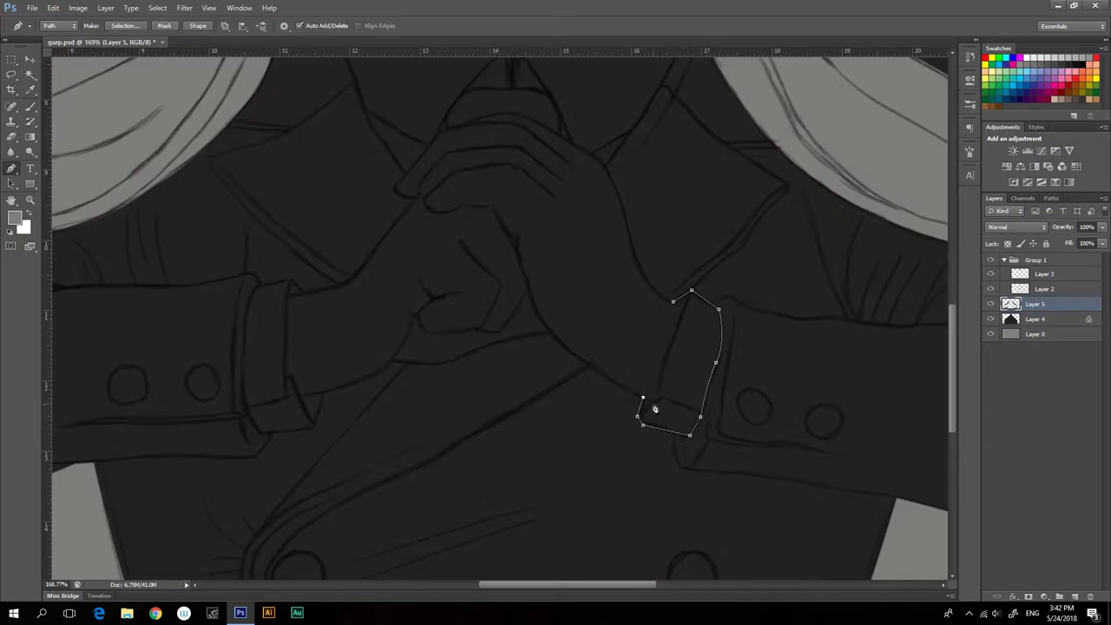
click(692, 295)
Trace a closed Pen outline around the left shirt cuff
click(289, 280)
click(289, 297)
click(287, 382)
click(284, 359)
key(ctrl+z)
click(299, 395)
click(323, 394)
click(314, 425)
click(260, 436)
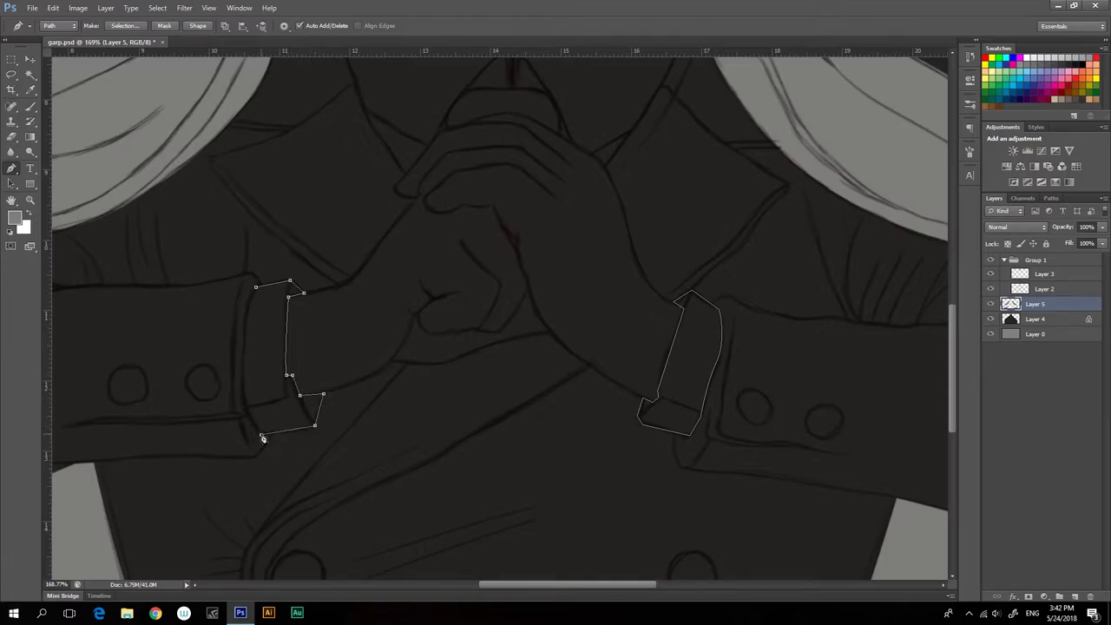
click(256, 287)
Turn the cuff paths into a selection, fill both cuffs with grey, and deselect
right_click(263, 352)
click(319, 412)
key(Return)
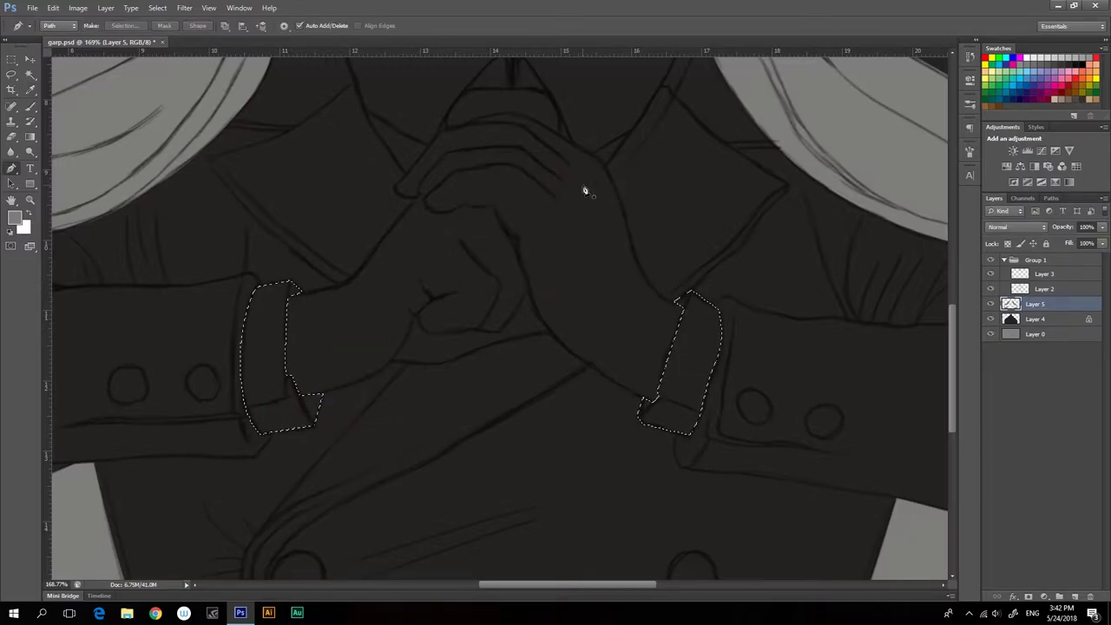
key(alt+BackSpace)
key(ctrl+d)
Pen-trace the collar from beside the face down toward the chest and across the hands
drag(953, 341, 961, 304)
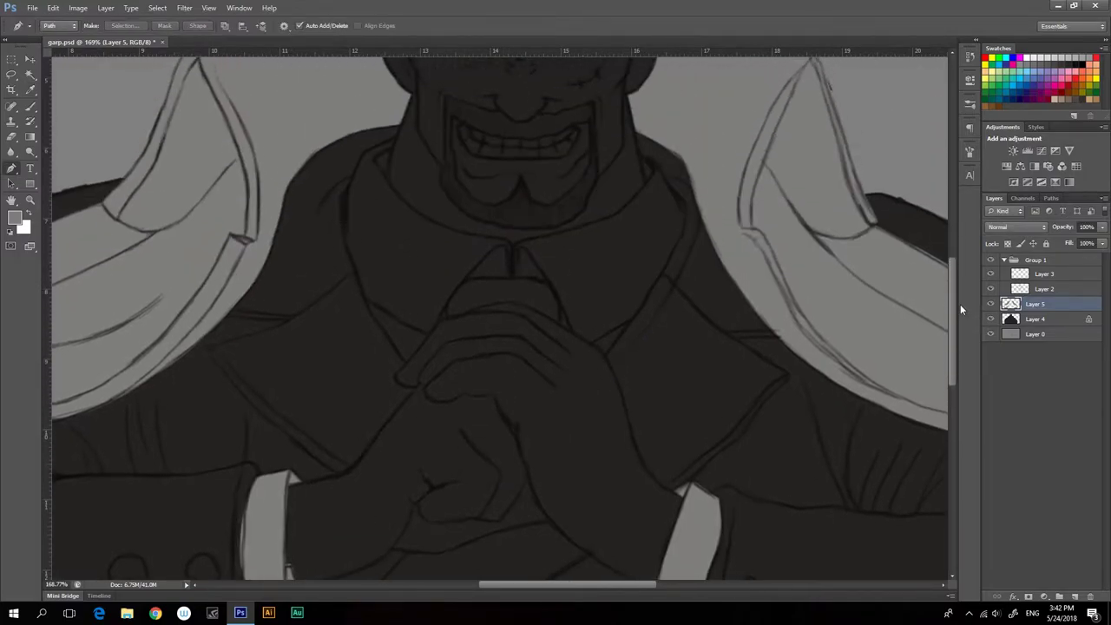
click(396, 137)
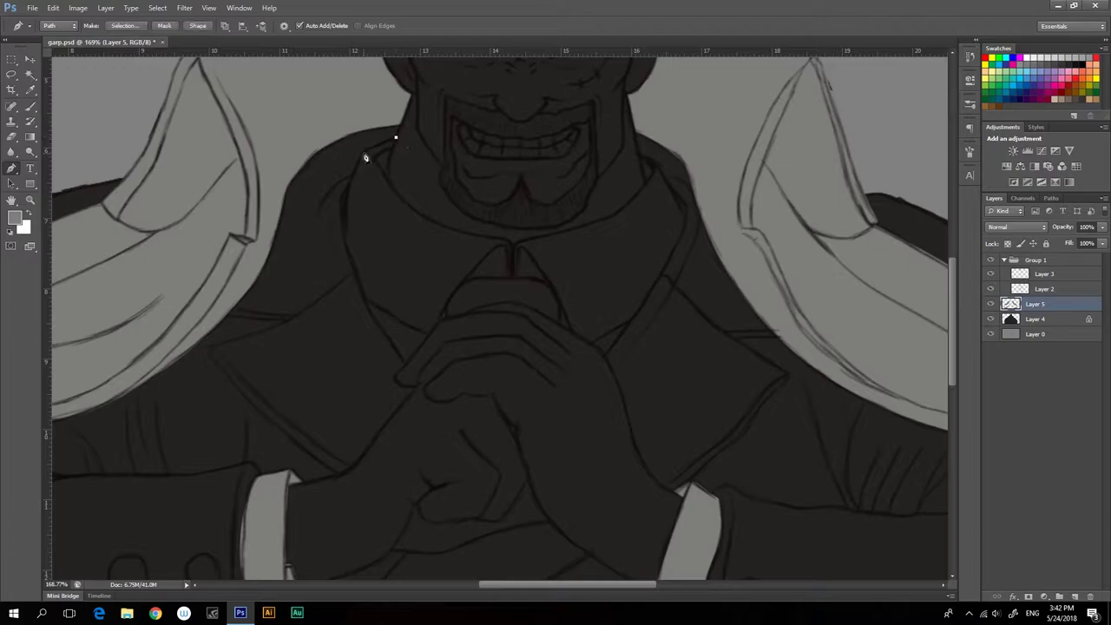
drag(365, 151, 361, 157)
drag(348, 188, 343, 239)
mouse_move(368, 310)
mouse_down()
mouse_move(405, 365)
mouse_move(435, 328)
mouse_up()
drag(466, 284, 491, 273)
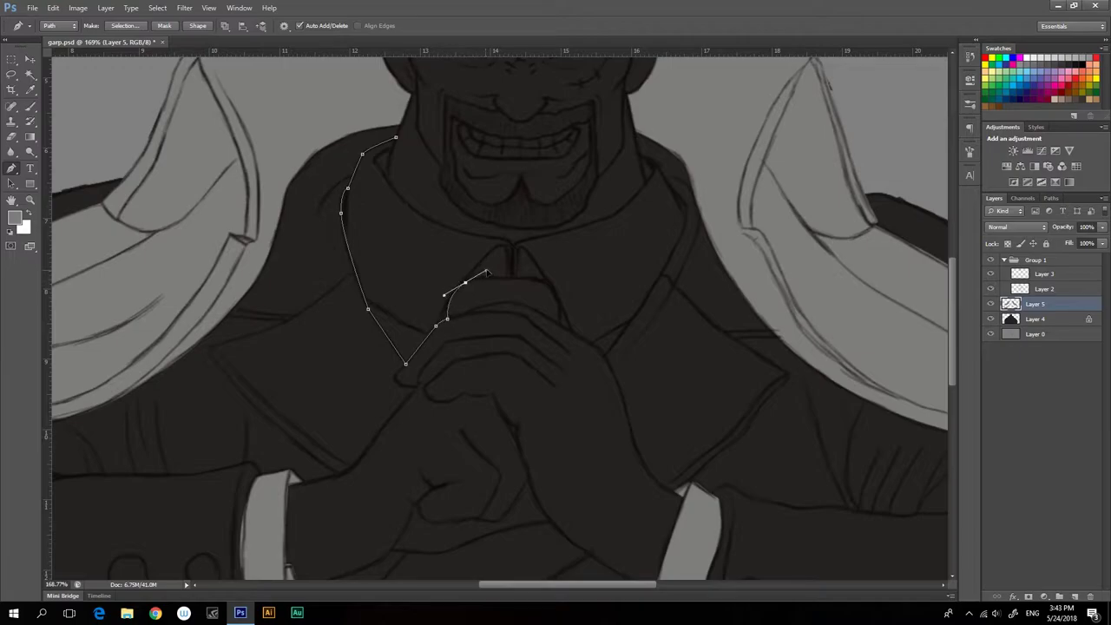
drag(502, 279, 556, 293)
click(559, 326)
click(599, 348)
click(605, 355)
Complete the collar outline up the right lapel and back along the neck, closing it
mouse_move(685, 218)
mouse_down()
mouse_move(695, 169)
mouse_move(658, 178)
mouse_up()
alt+click(685, 217)
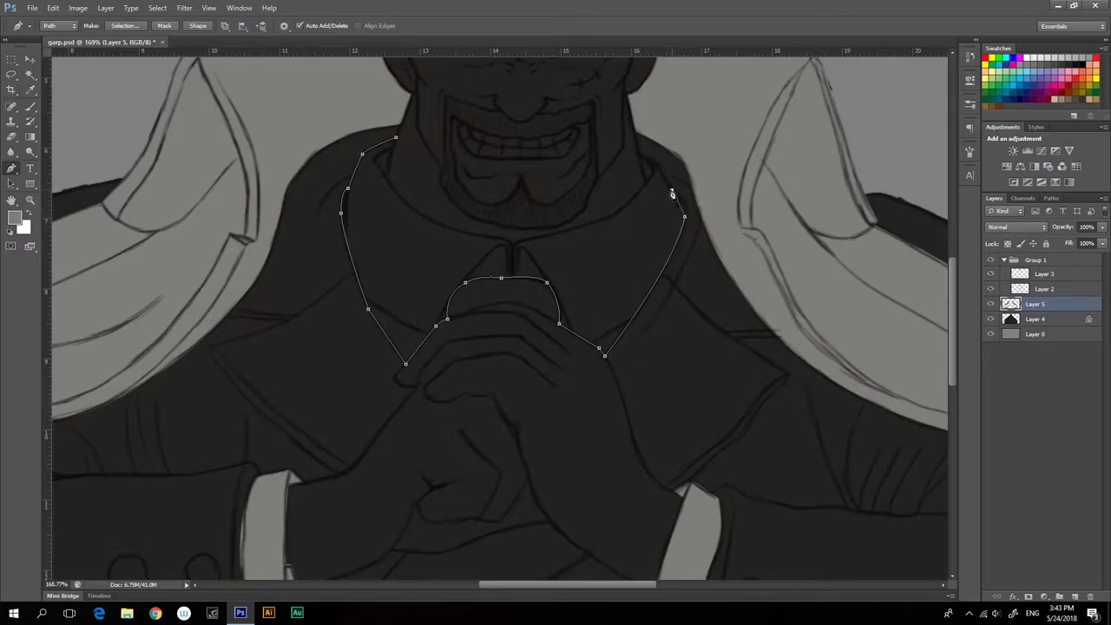
click(659, 165)
drag(639, 157, 647, 182)
mouse_move(590, 223)
mouse_down()
mouse_move(510, 253)
mouse_move(489, 238)
mouse_up()
drag(413, 209, 387, 176)
click(396, 138)
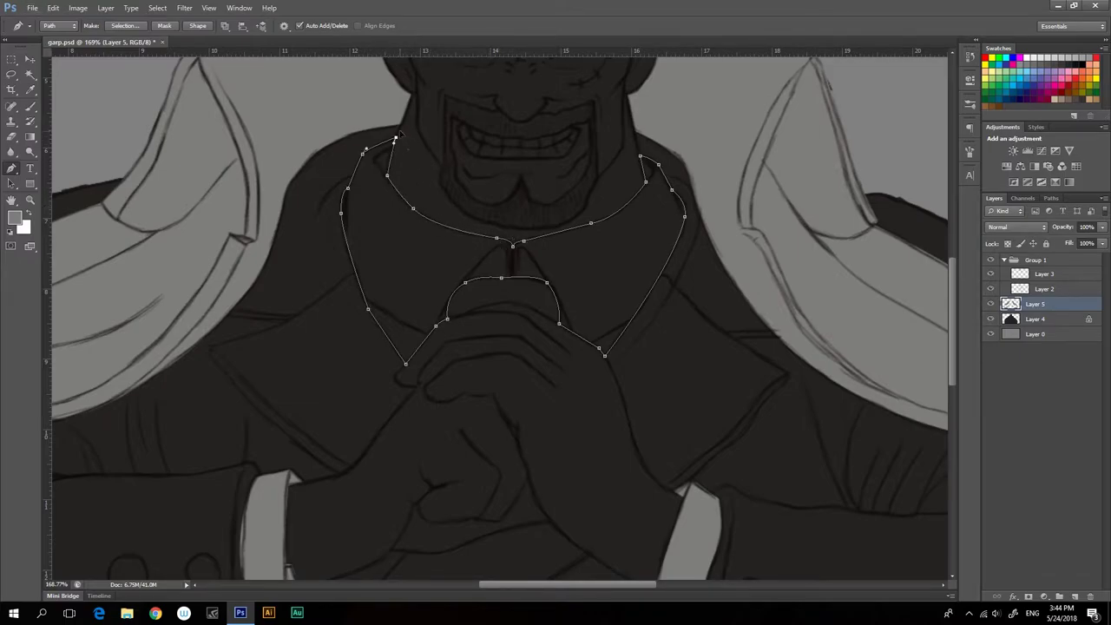
key(Escape)
Fill the collar selection with light grey, deselect, and zoom out to the whole character
right_click(606, 261)
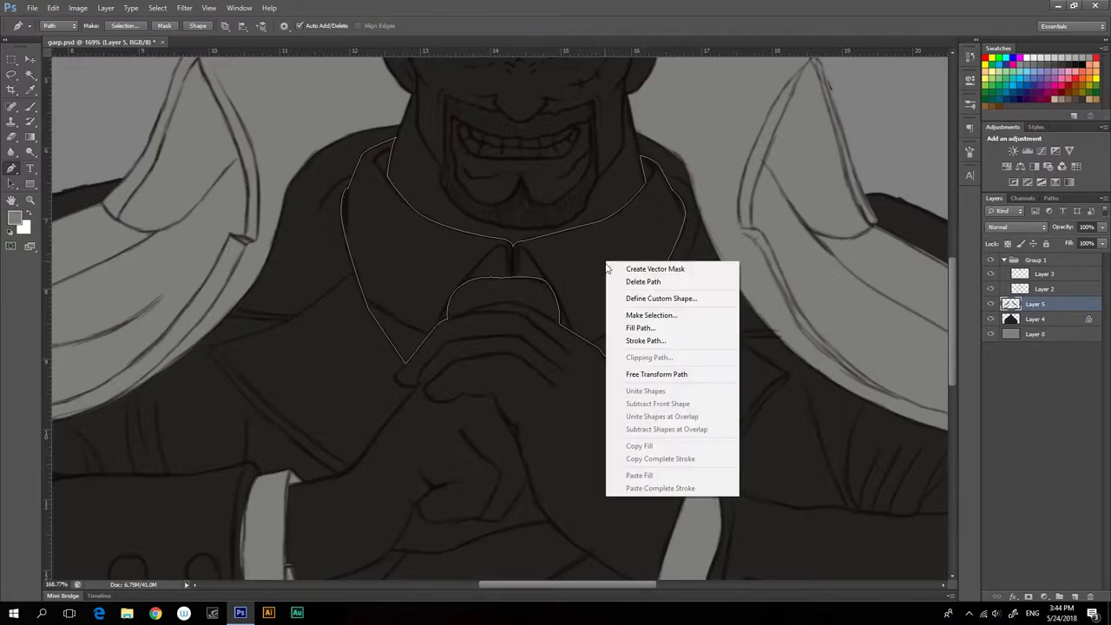
click(643, 327)
click(609, 178)
key(ctrl+BackSpace)
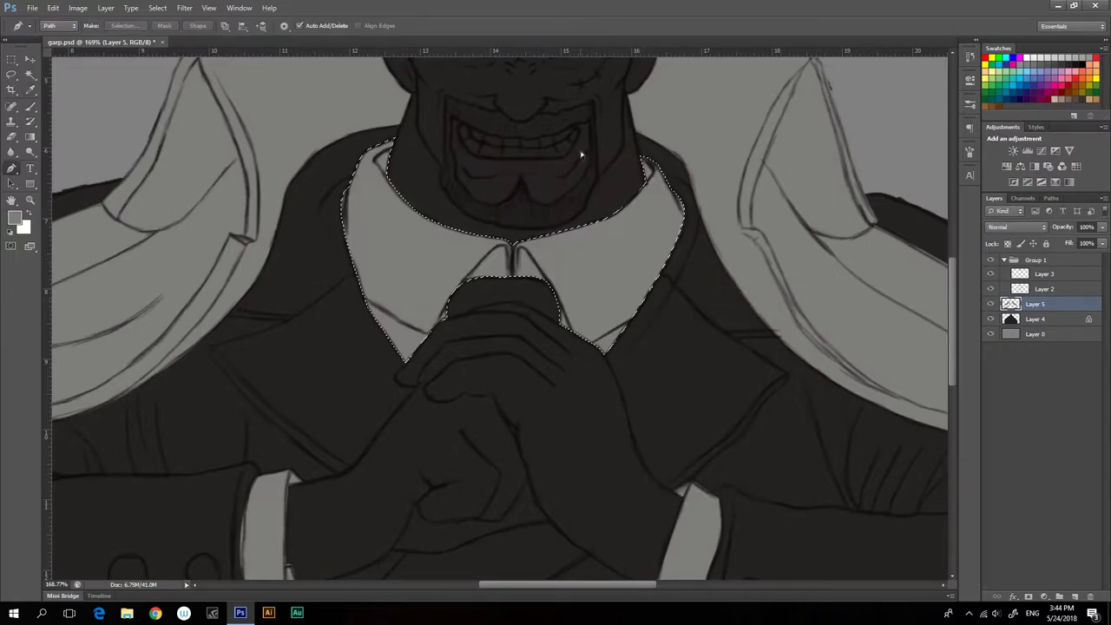
key(ctrl+d)
key(z)
drag(533, 293, 510, 308)
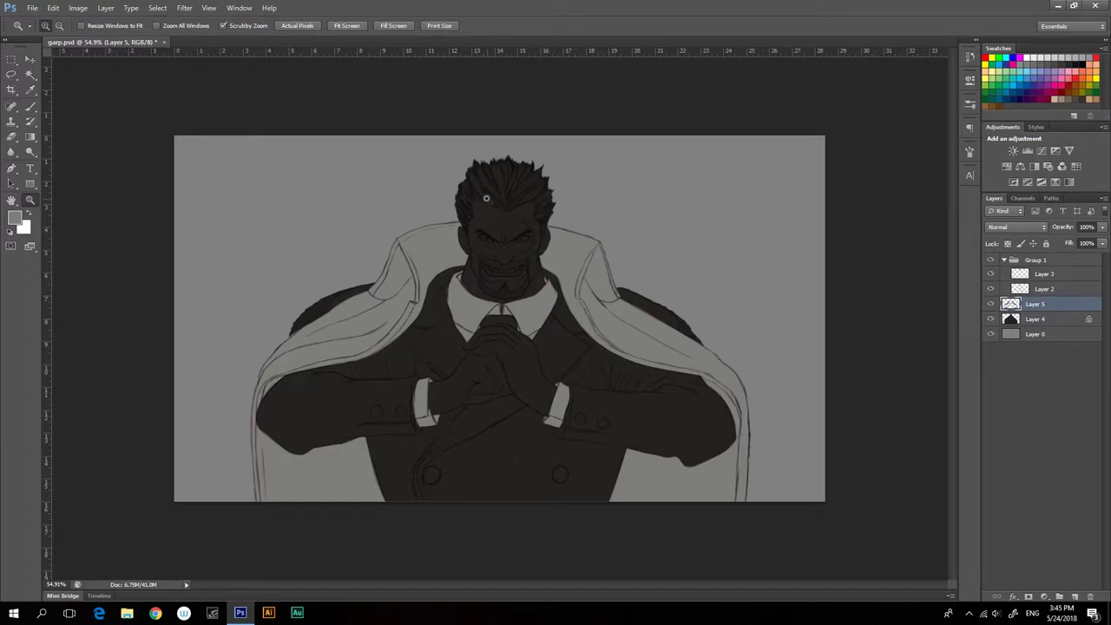
On a new layer, Pen-trace the left side of the head, jaw and neck base
drag(486, 198, 541, 205)
key(ctrl+shift+alt+n)
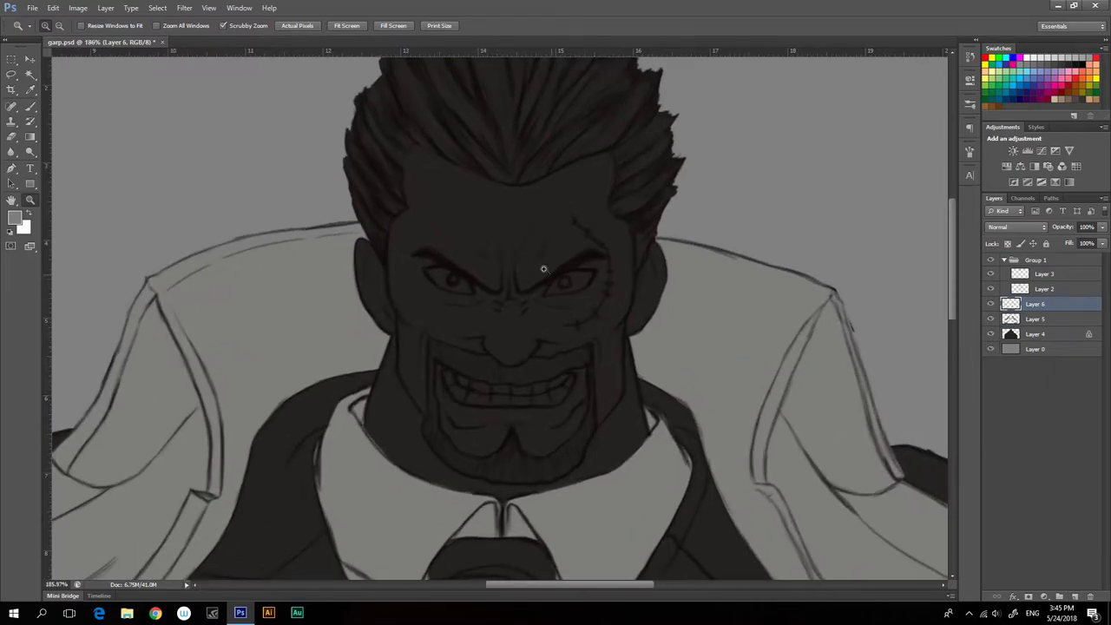
key(p)
click(406, 209)
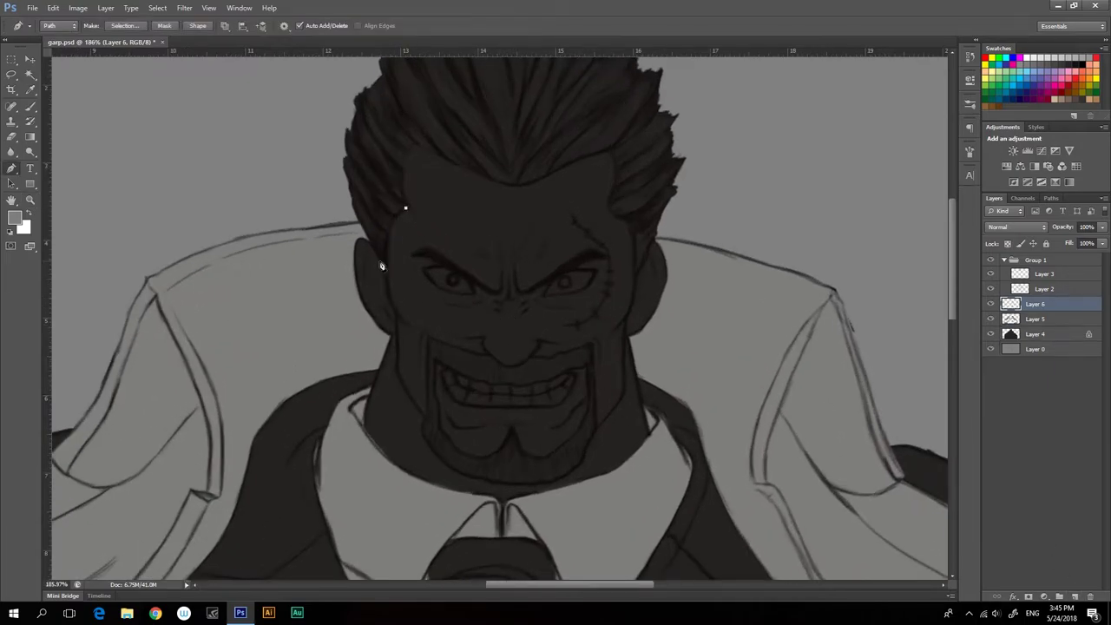
mouse_move(385, 266)
mouse_down()
mouse_move(392, 312)
mouse_move(354, 259)
mouse_up()
drag(382, 329, 420, 363)
alt+click(382, 330)
click(363, 426)
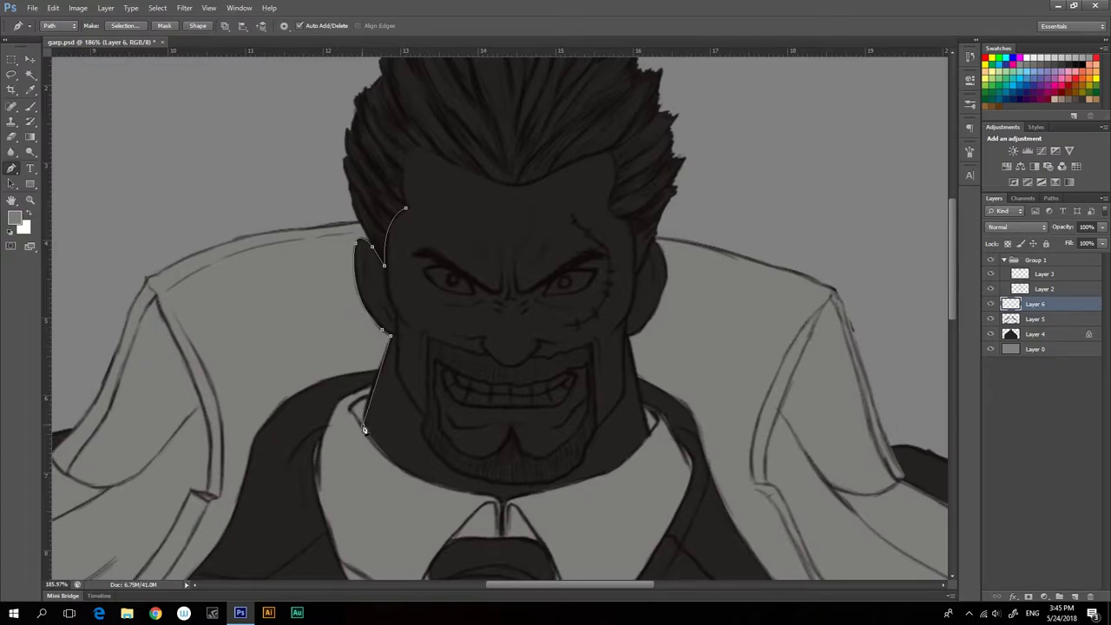
click(483, 495)
drag(458, 490, 526, 504)
click(490, 495)
drag(515, 498, 526, 501)
Finish the face outline up the right neck, ear and along the hairline, closing it
drag(615, 469, 607, 479)
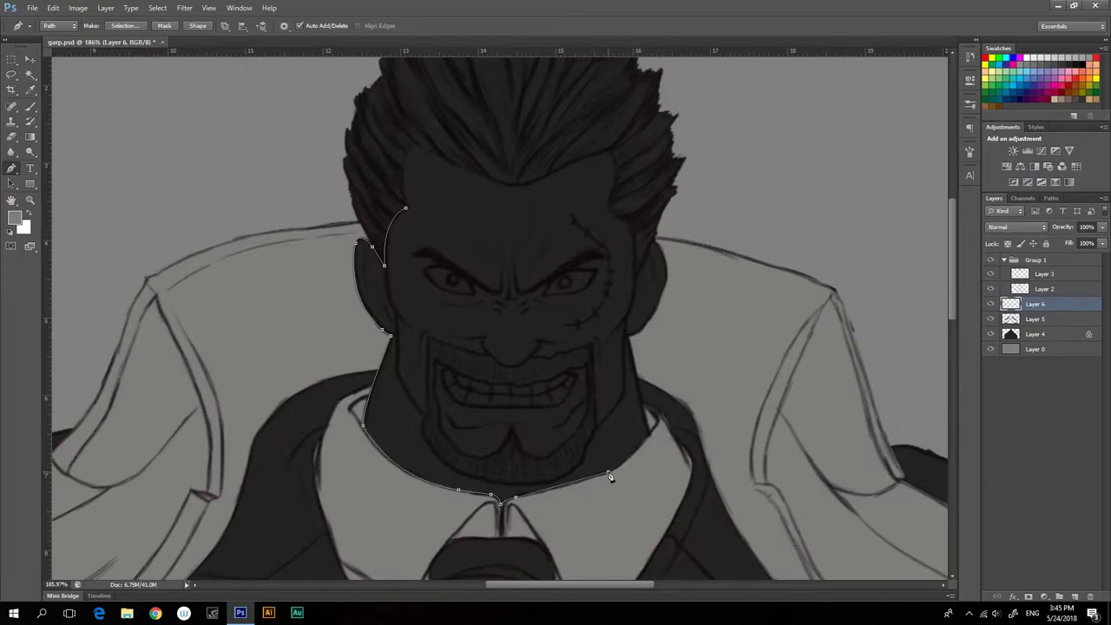
drag(649, 432, 669, 411)
click(650, 433)
click(629, 338)
mouse_move(649, 318)
mouse_down()
mouse_move(668, 266)
mouse_move(653, 243)
mouse_move(634, 279)
mouse_up()
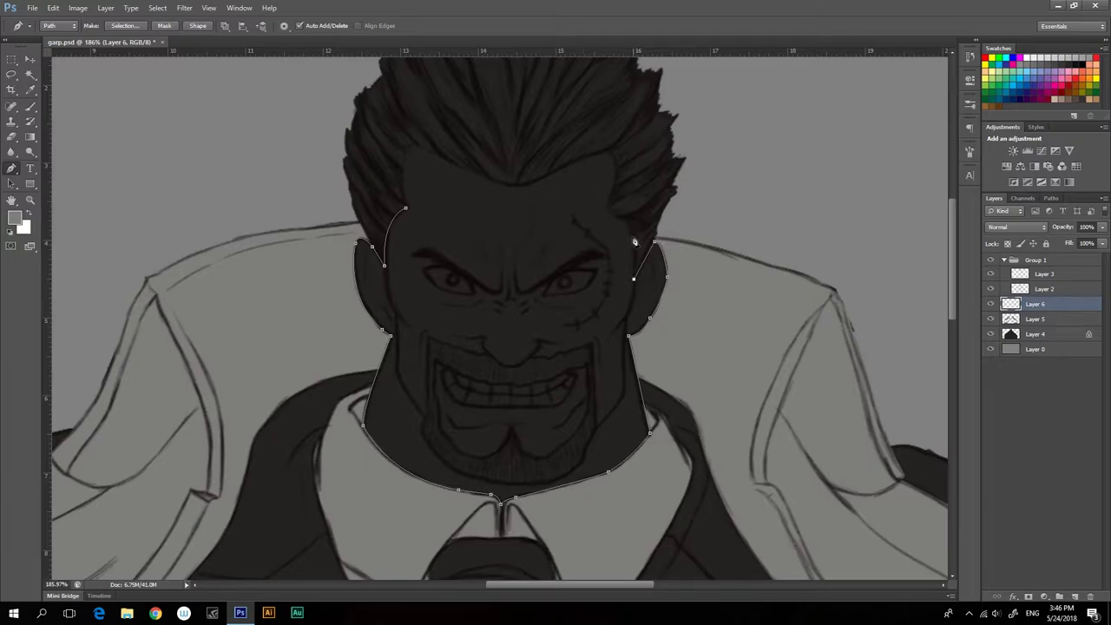
mouse_move(630, 224)
mouse_down()
mouse_move(622, 210)
mouse_move(612, 233)
mouse_up()
drag(615, 165, 606, 162)
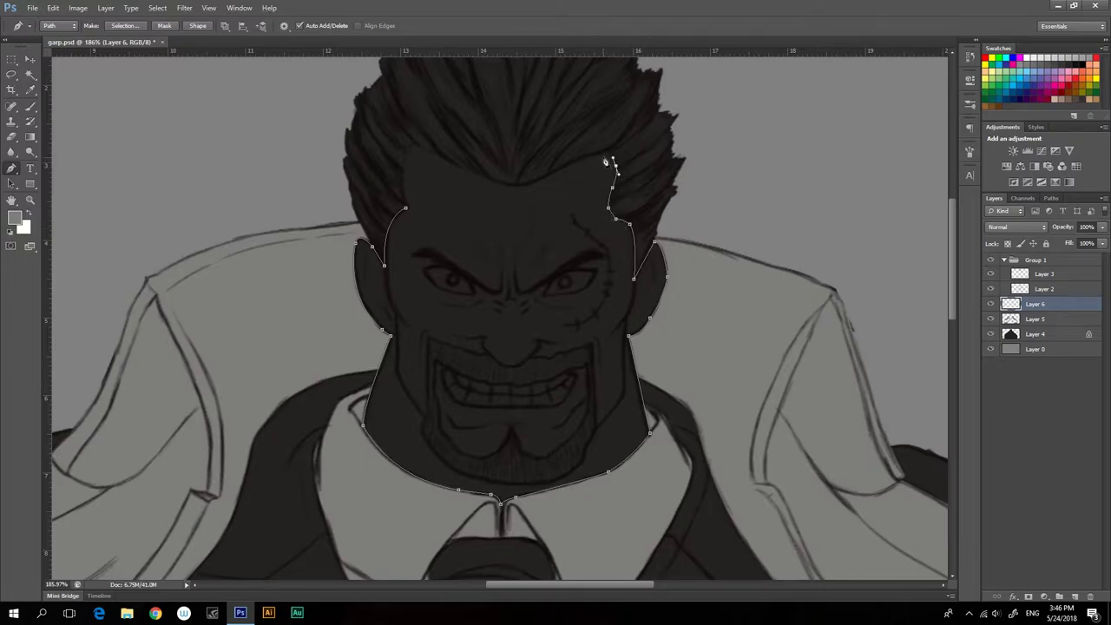
click(554, 171)
mouse_move(517, 185)
mouse_down()
mouse_move(436, 156)
mouse_move(401, 193)
mouse_up()
click(417, 145)
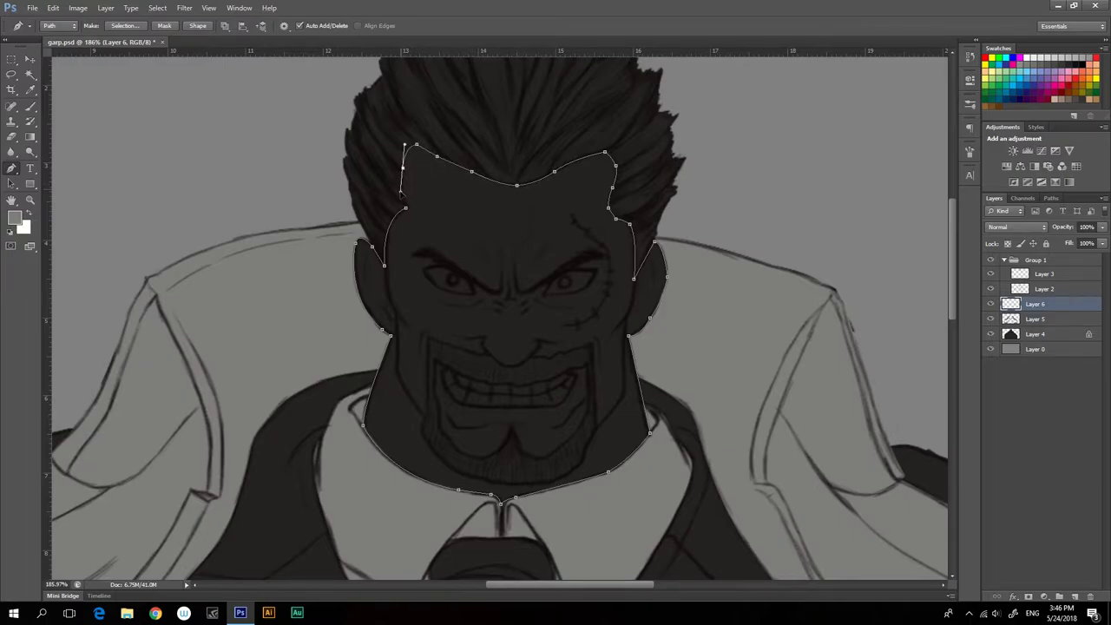
click(404, 211)
Convert the face outline to a selection and fill it with dark brown on a new layer
right_click(568, 319)
click(608, 356)
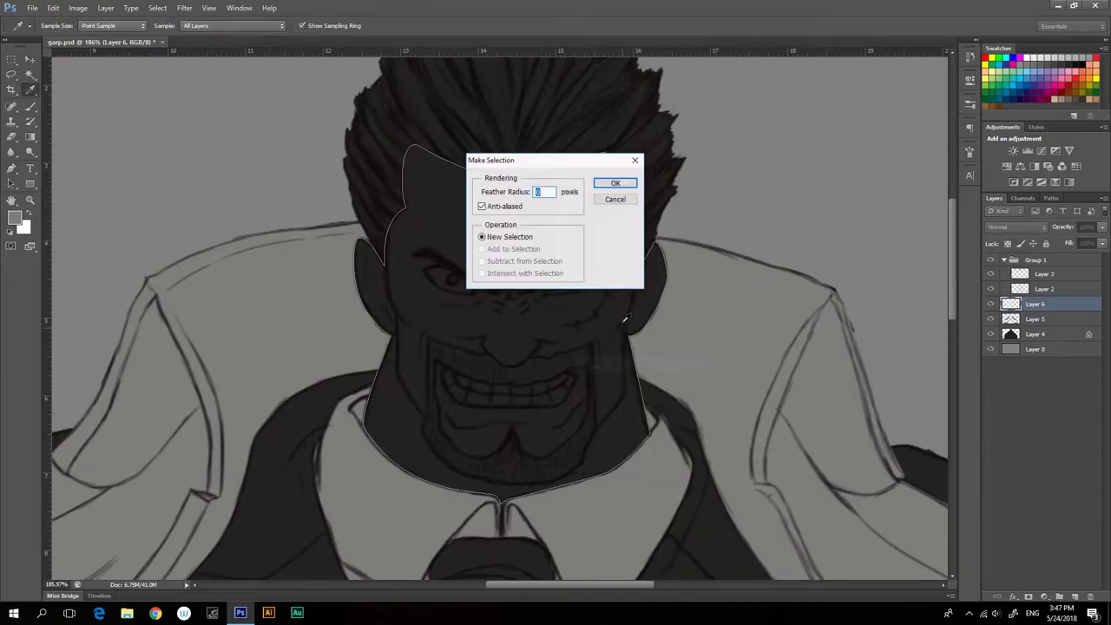
key(Return)
key(ctrl+shift+alt+n)
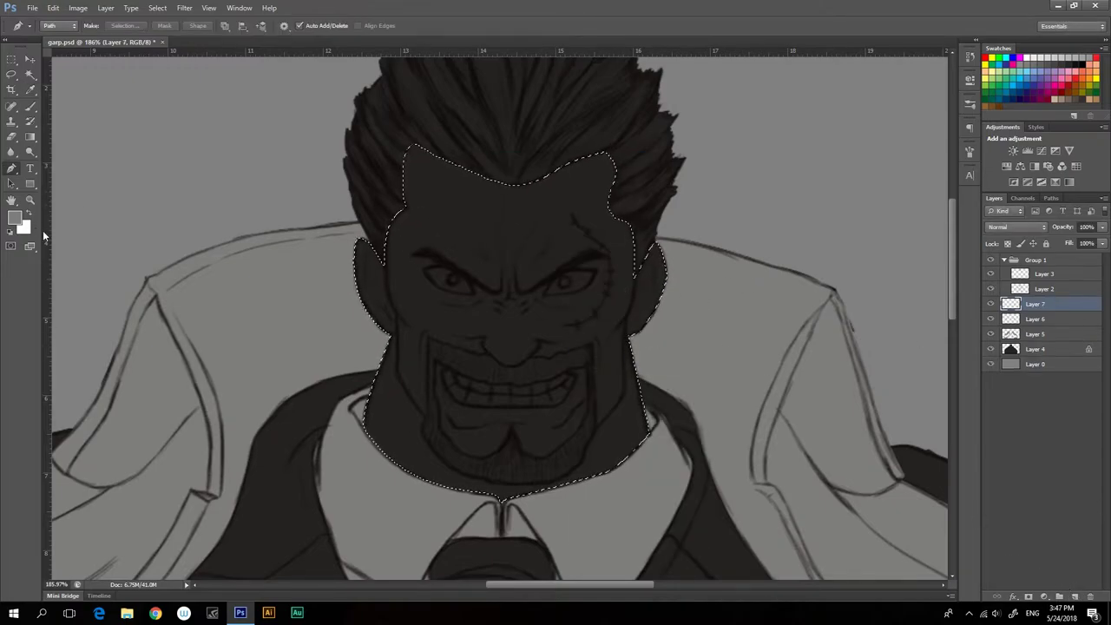
click(14, 217)
click(873, 421)
drag(752, 385, 759, 389)
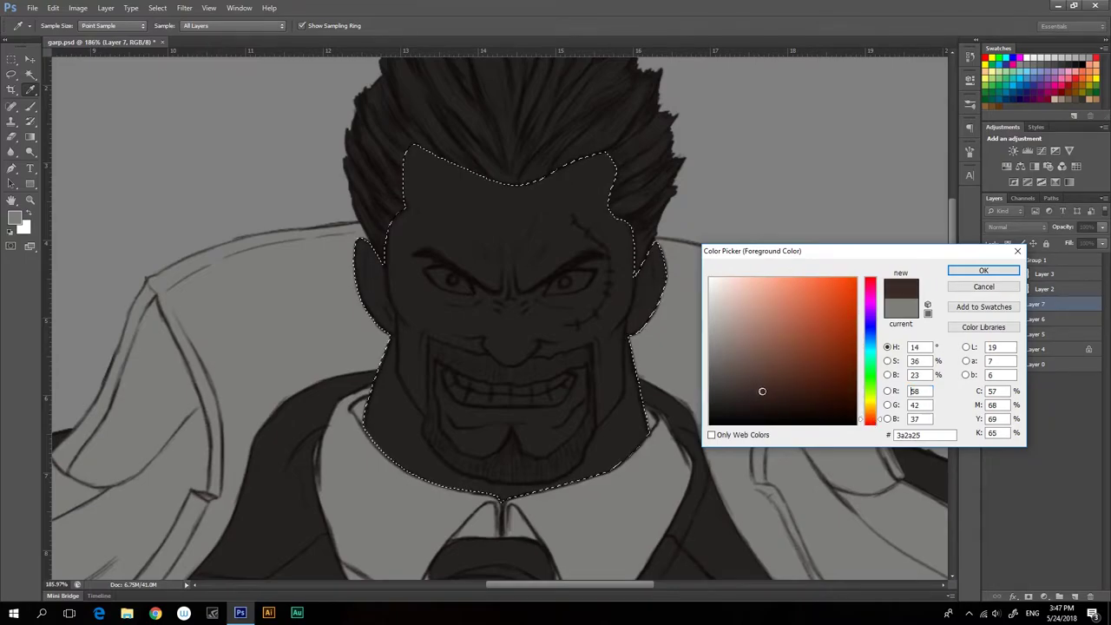
click(984, 271)
key(alt+BackSpace)
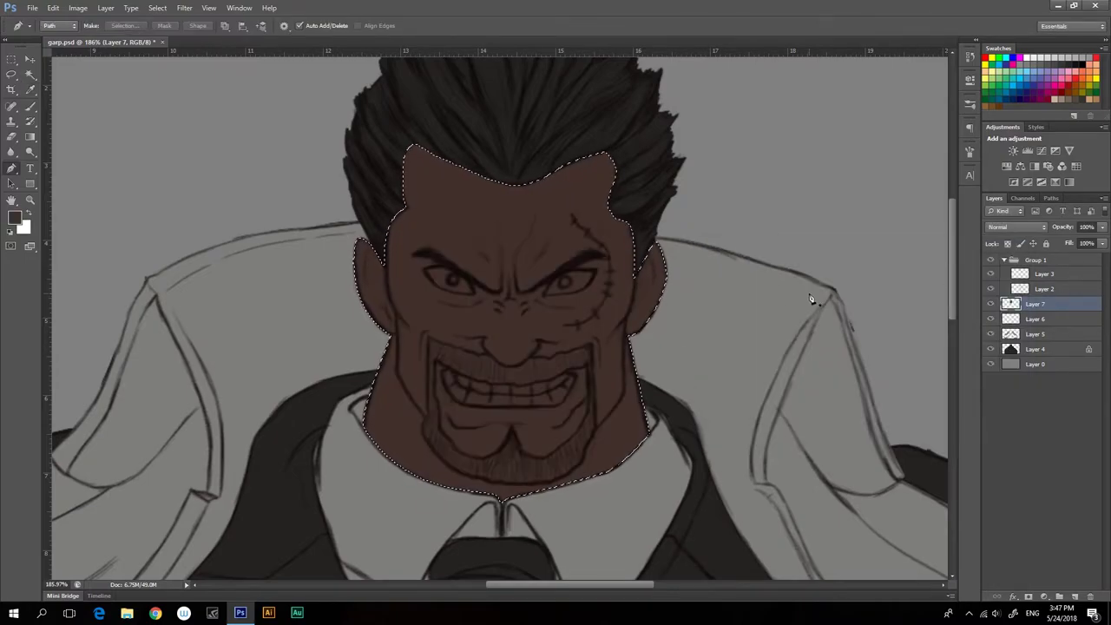
Refill the face with a slightly lighter, more orange brown, deselect, and zoom out
click(14, 217)
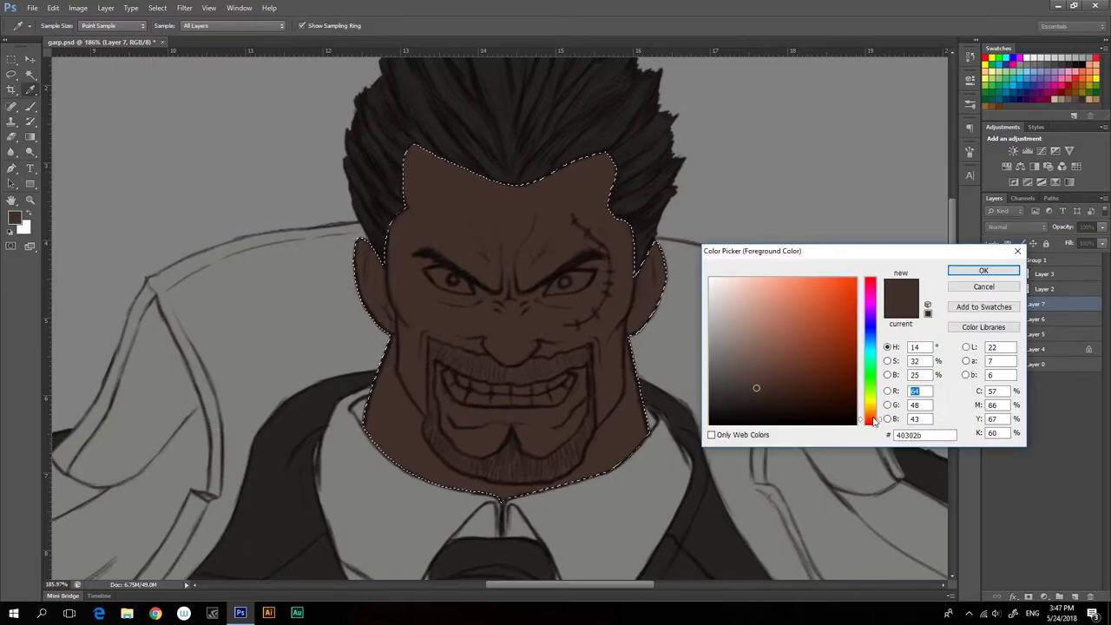
click(873, 417)
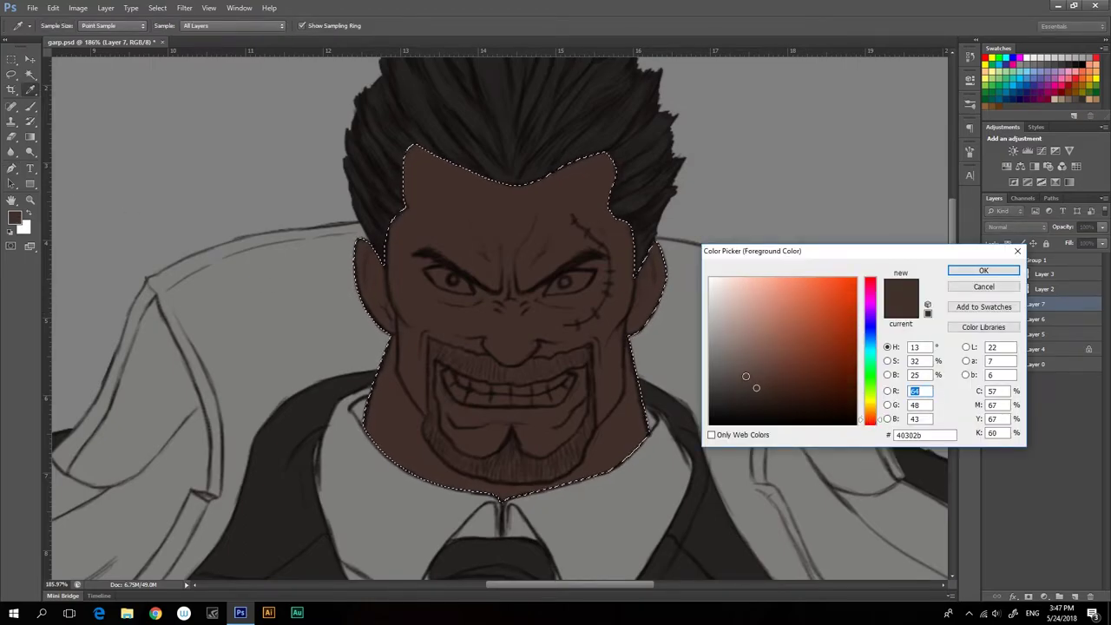
click(750, 373)
key(Return)
key(alt+BackSpace)
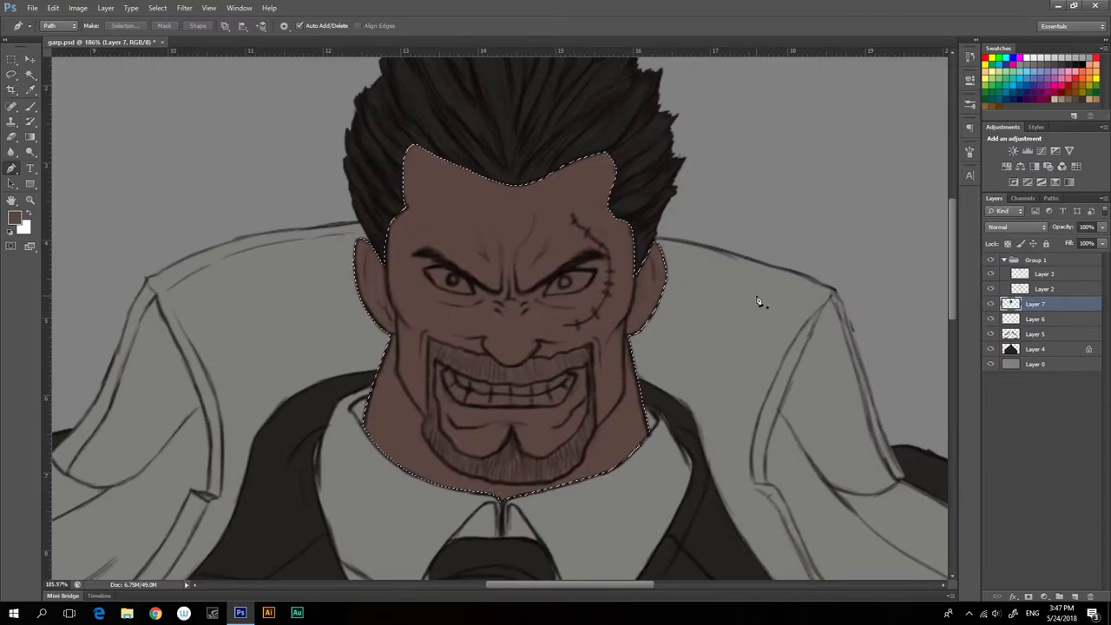
key(ctrl+d)
key(z)
mouse_move(758, 302)
mouse_down()
mouse_move(507, 453)
mouse_move(506, 342)
mouse_up()
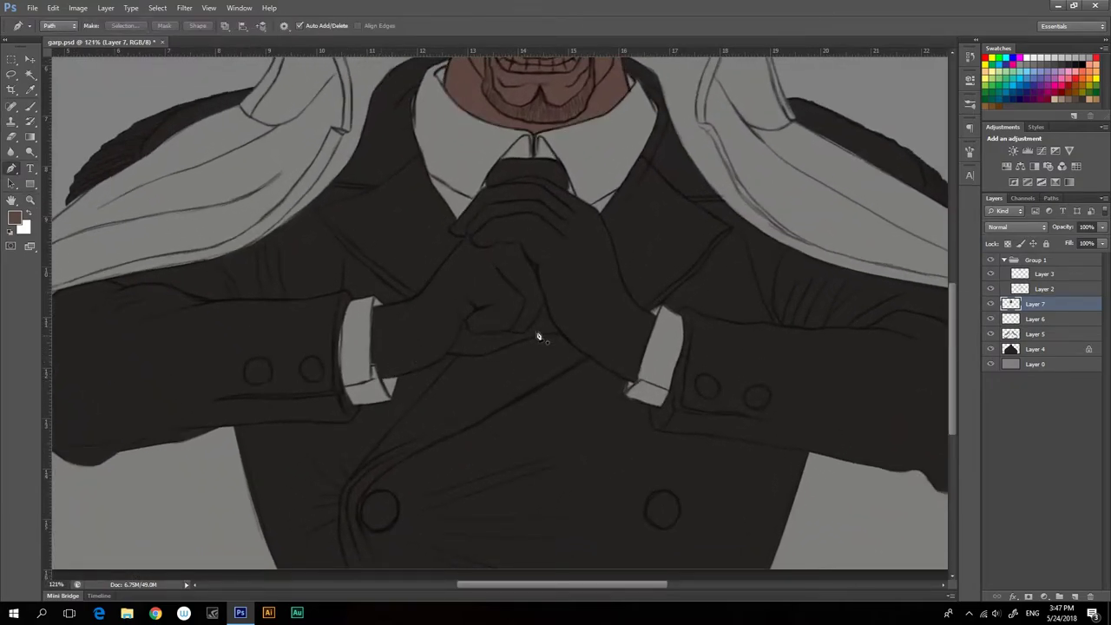
Zoom in and Pen-trace the hands from the left wrist over the fingers to the right hand
drag(529, 325, 564, 328)
scroll(952, 391, up, 2)
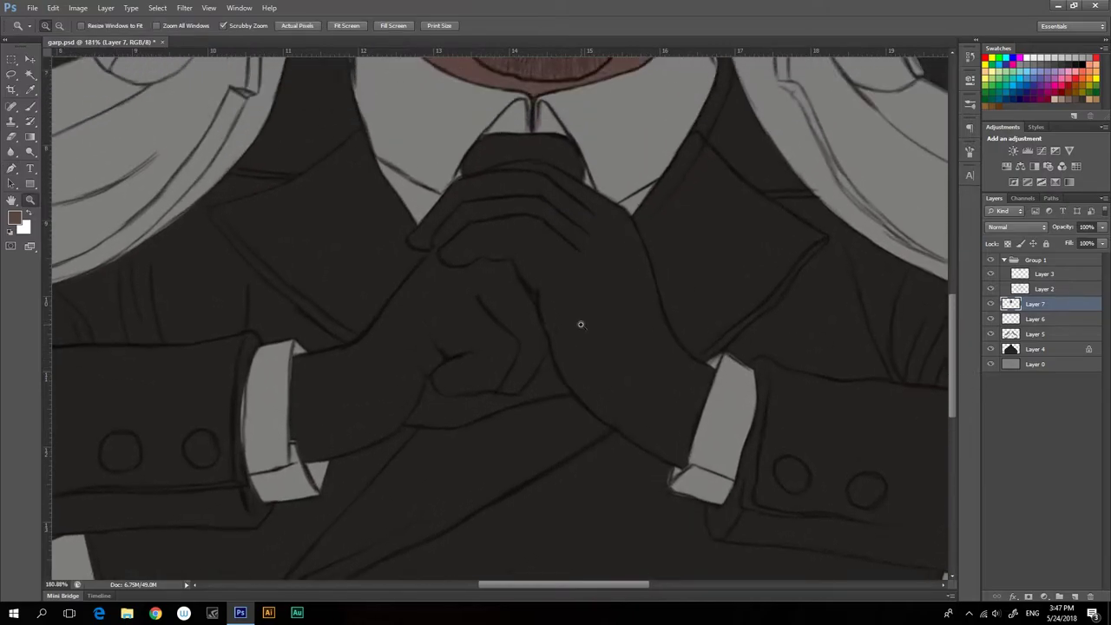
key(p)
click(290, 356)
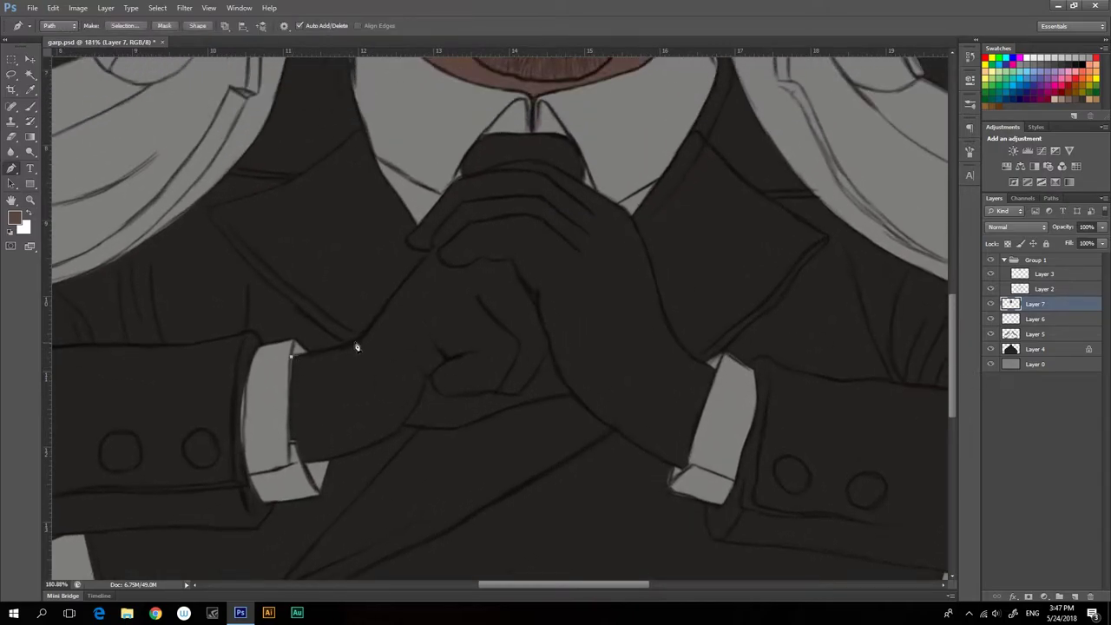
drag(353, 343, 368, 333)
mouse_move(426, 252)
mouse_down()
mouse_move(406, 233)
mouse_move(431, 220)
mouse_up()
click(451, 185)
mouse_move(480, 171)
mouse_down()
mouse_move(536, 167)
mouse_move(580, 190)
mouse_up()
click(622, 209)
click(653, 268)
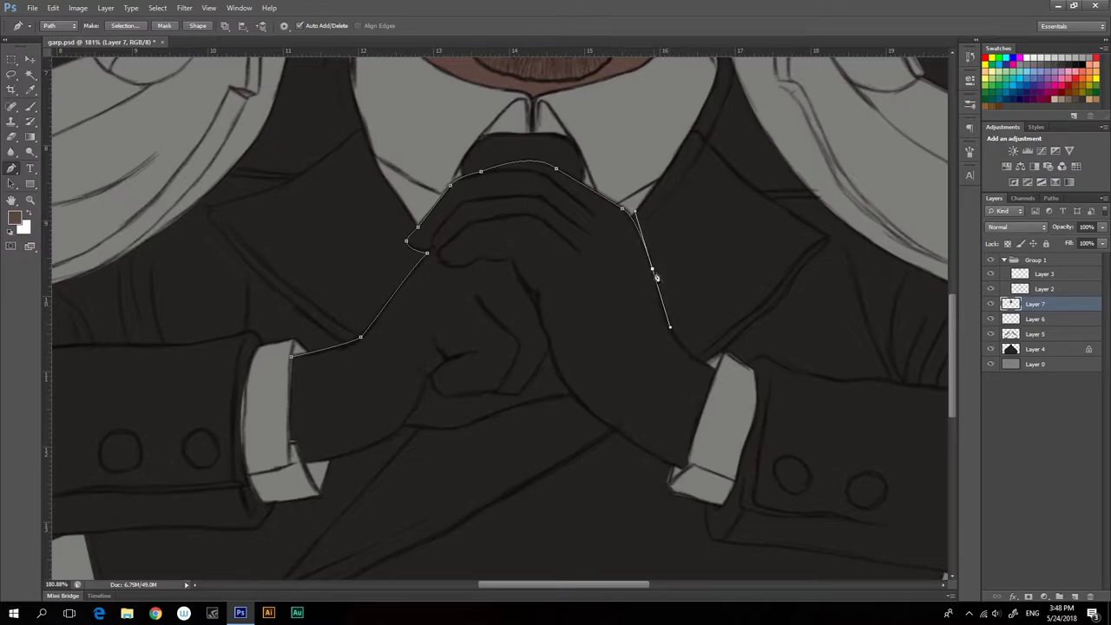
Complete the hands outline around the right cuff and underside, closing it at the left wrist
drag(685, 351, 705, 366)
click(714, 367)
click(690, 458)
drag(597, 421, 566, 395)
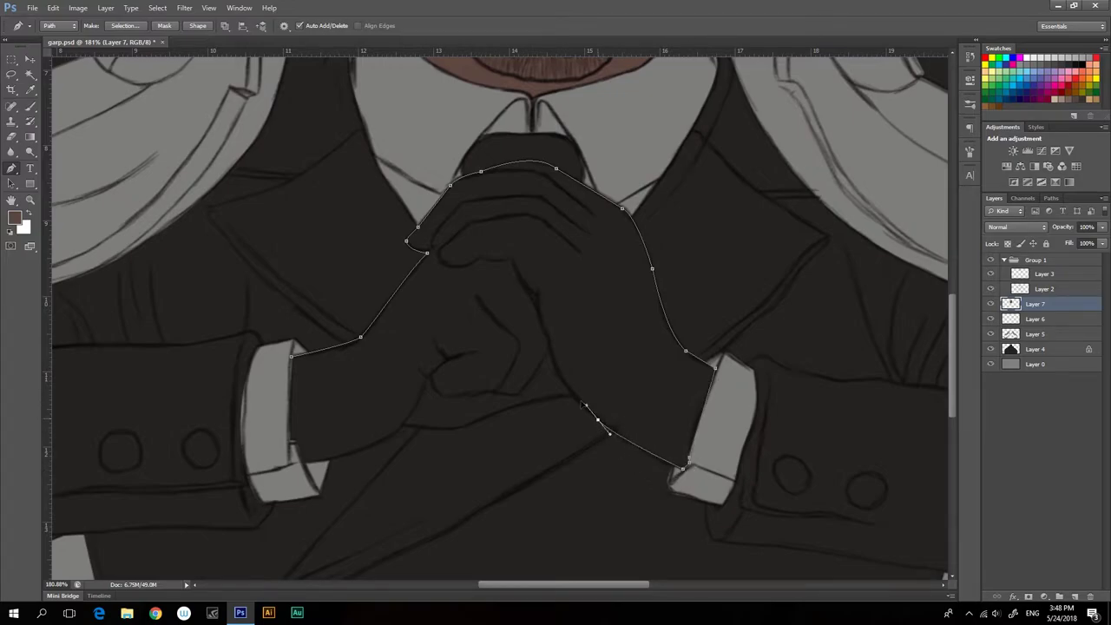
drag(551, 351, 540, 302)
key(ctrl+z)
mouse_move(573, 396)
mouse_down()
mouse_move(438, 439)
mouse_move(404, 428)
mouse_move(356, 452)
mouse_move(299, 448)
mouse_up()
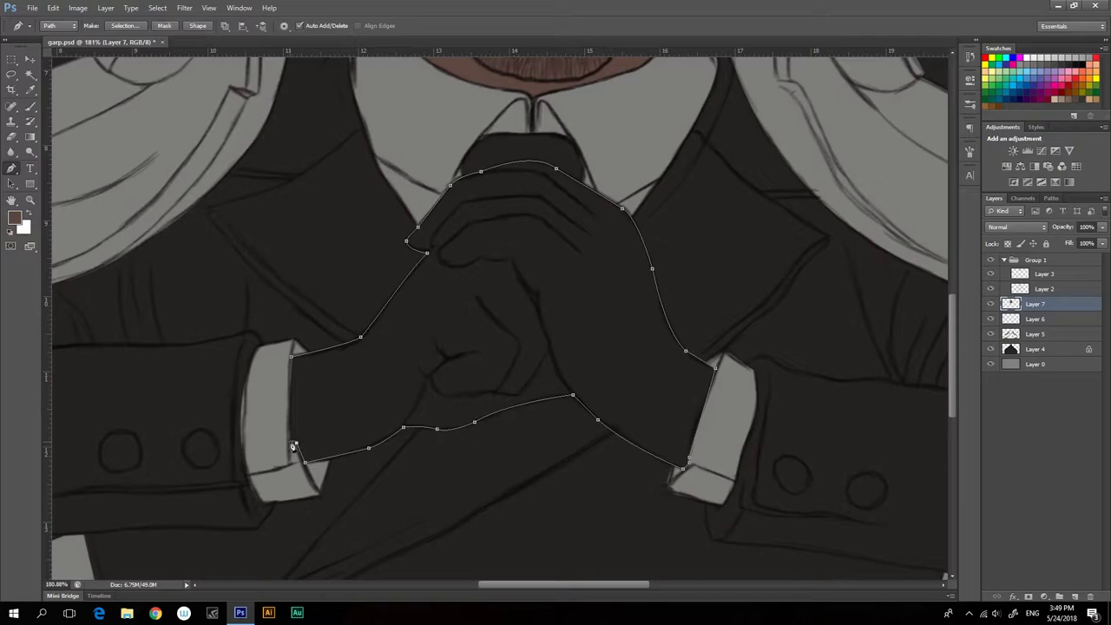
click(293, 362)
Fill the hands selection with the brown skin tone, deselect, and adjust the zoom
right_click(397, 375)
click(471, 189)
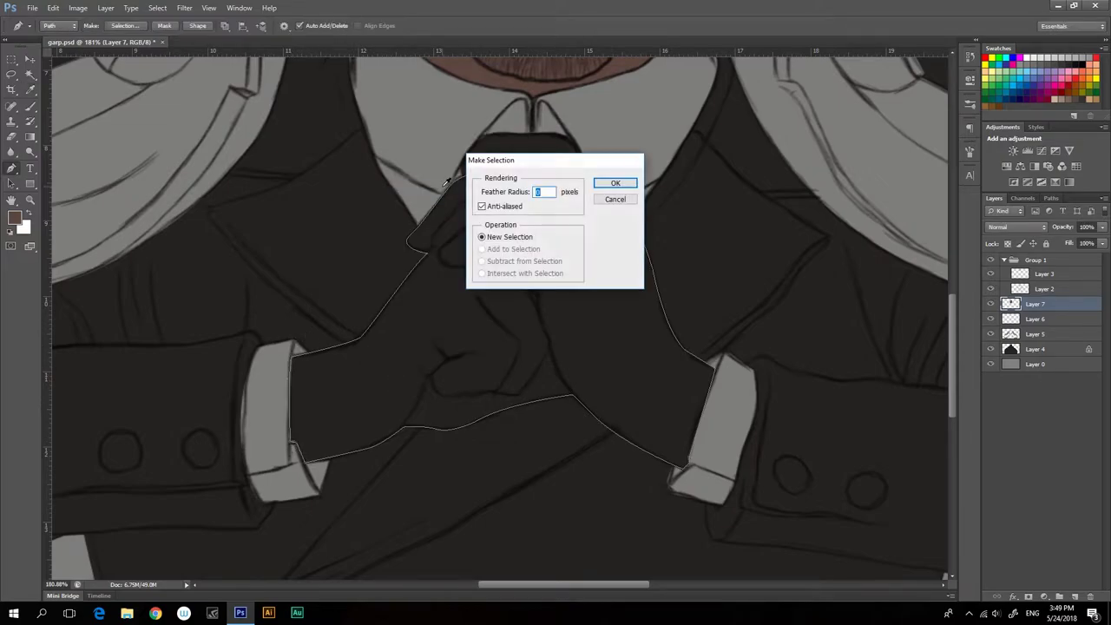
key(Return)
key(alt+BackSpace)
key(ctrl+d)
key(z)
scroll(343, 367, down, 5)
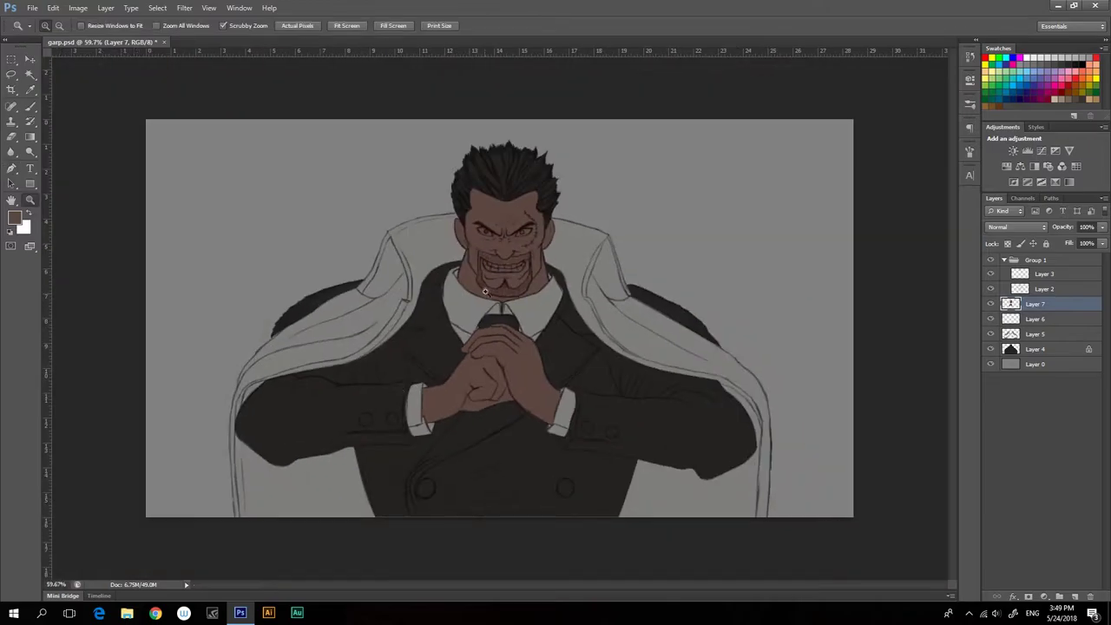
scroll(510, 332, up, 3)
Trace a closed pen path around the left coat shoulder's dark strip, up to the collar
scroll(308, 297, up, 4)
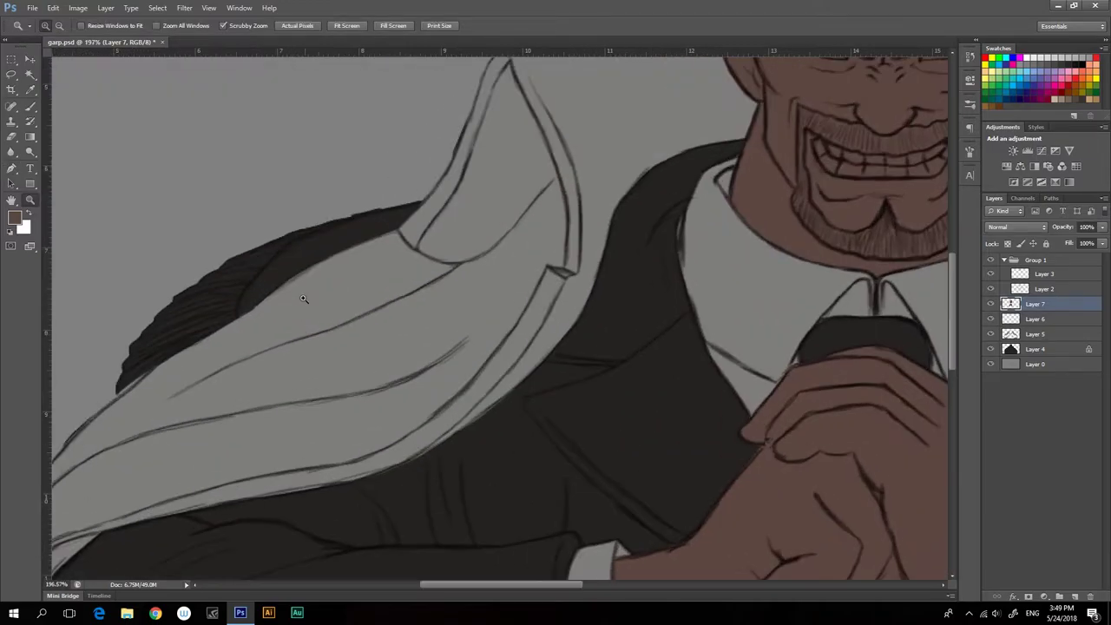
key(p)
click(120, 399)
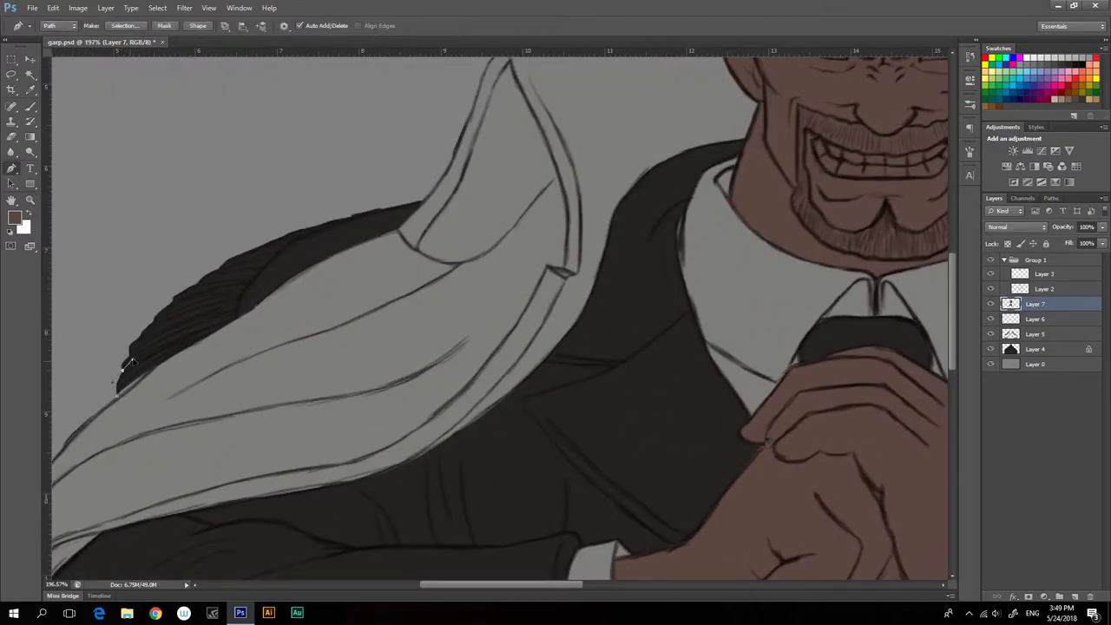
drag(123, 371, 132, 359)
click(129, 347)
click(142, 335)
click(153, 323)
click(173, 299)
click(196, 286)
click(219, 270)
click(237, 257)
click(289, 232)
click(309, 228)
click(352, 217)
click(390, 208)
click(420, 205)
click(398, 230)
drag(259, 304, 217, 351)
click(167, 359)
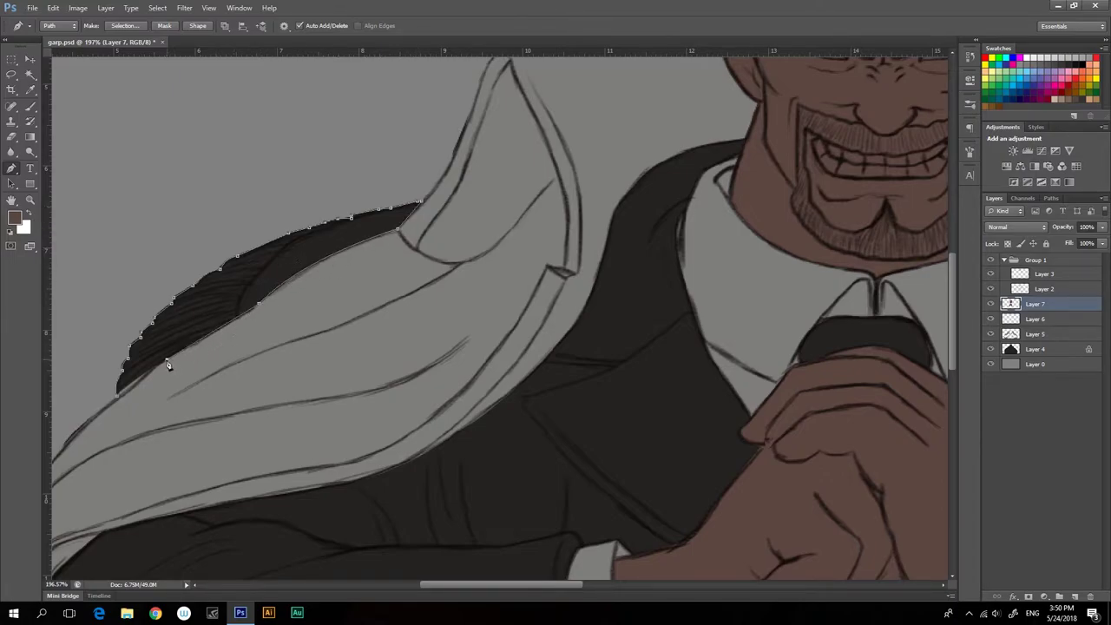
click(143, 372)
click(116, 398)
Outline the right coat flap's dark strip and bring up the Make Selection option
drag(537, 587, 698, 608)
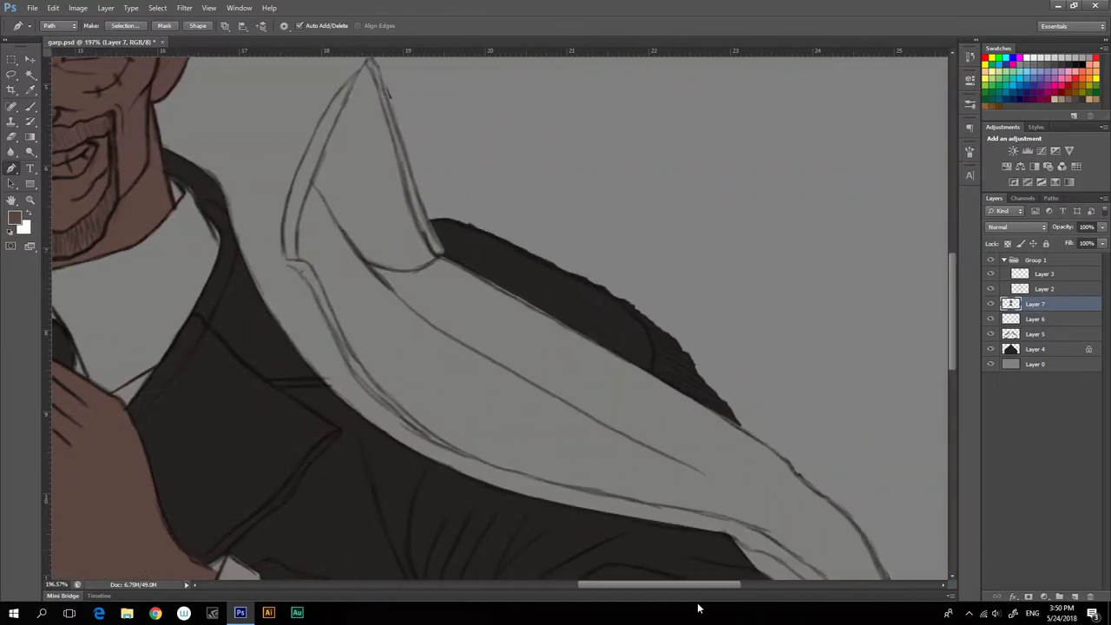
click(714, 416)
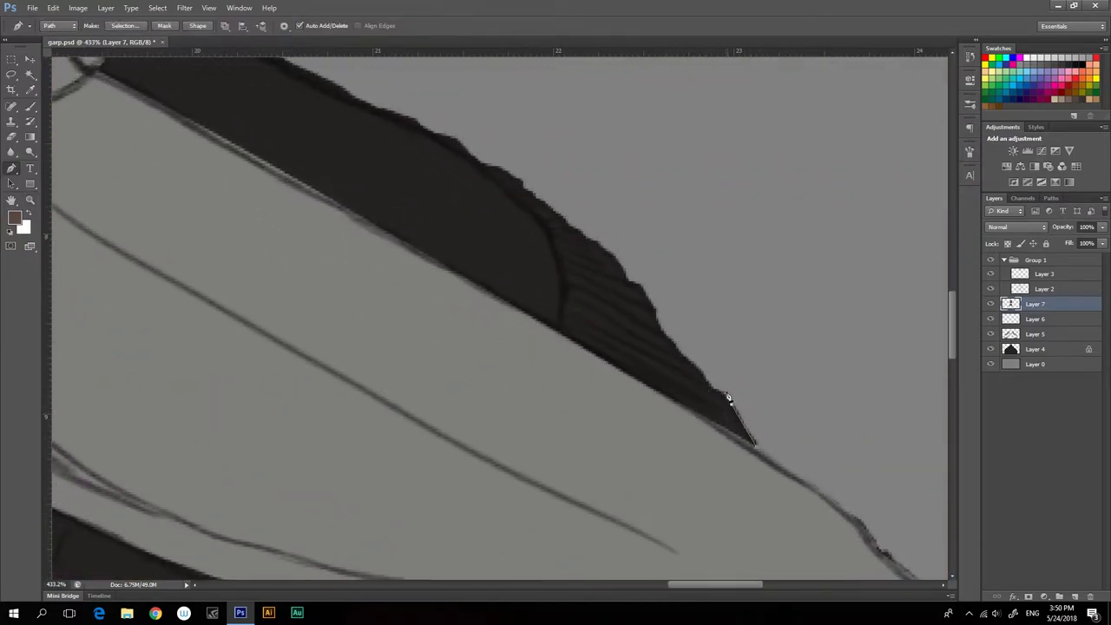
click(628, 281)
click(595, 242)
click(447, 137)
scroll(893, 355, up, 3)
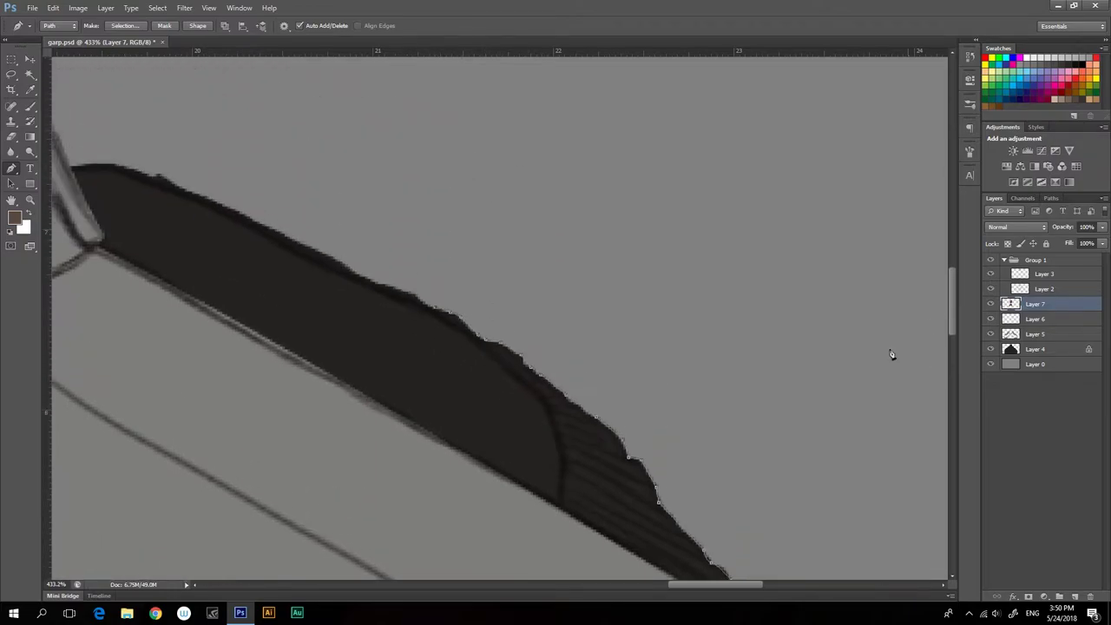
scroll(892, 355, left, 5)
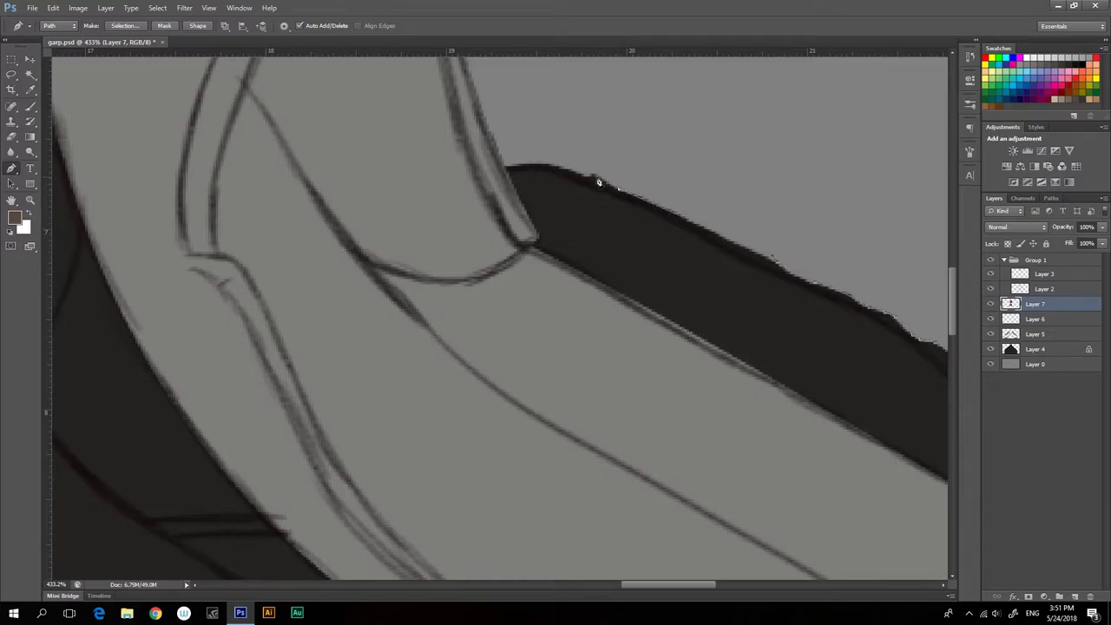
click(541, 236)
alt+click(605, 351)
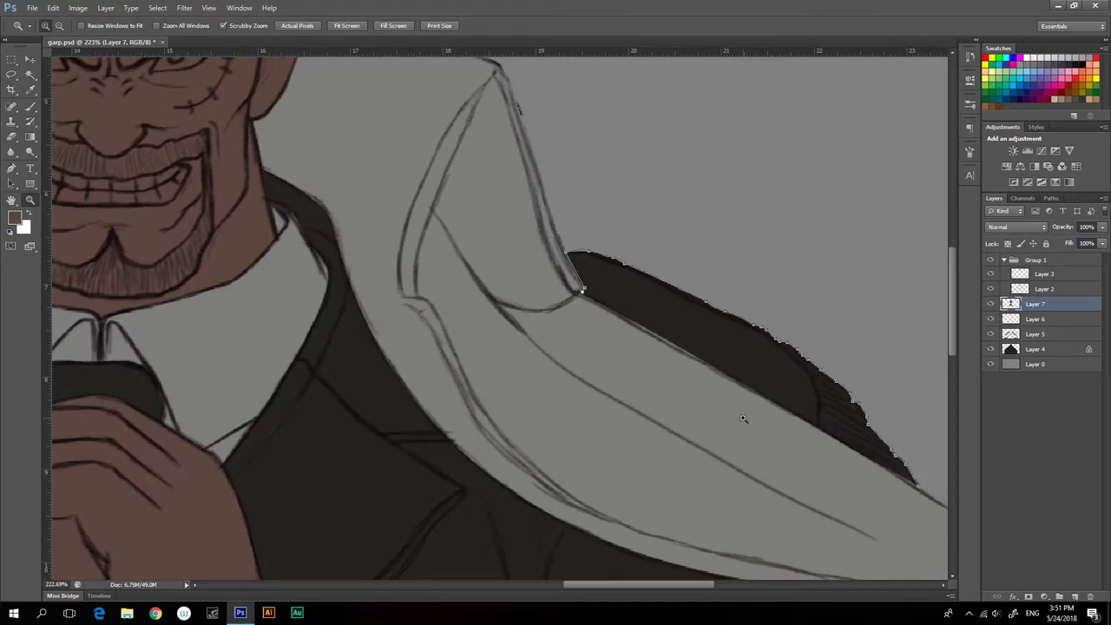
key(p)
click(751, 389)
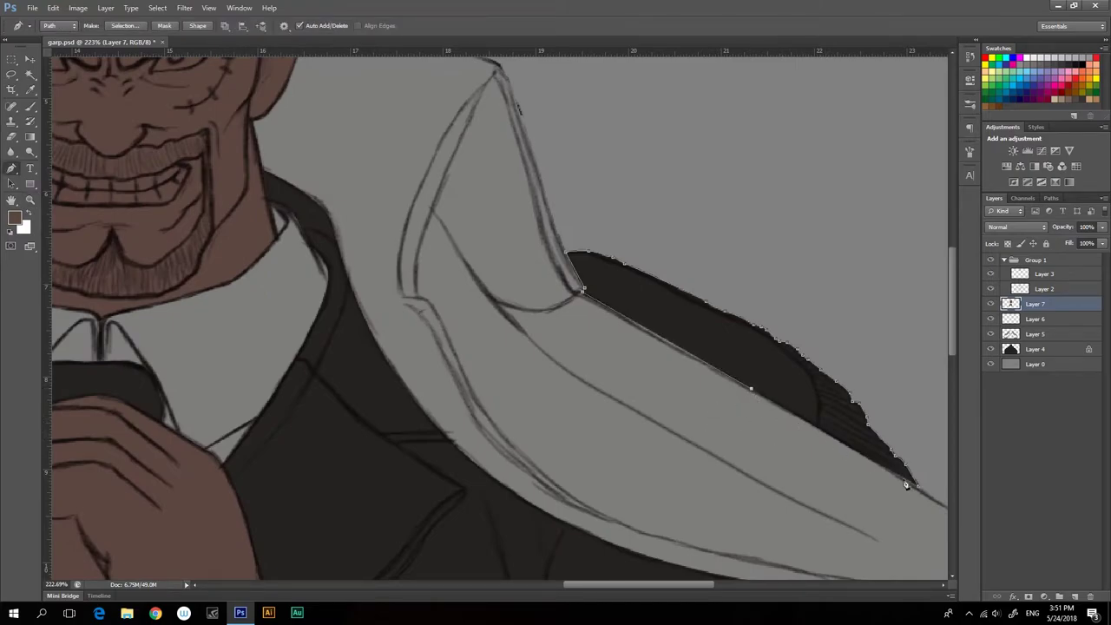
right_click(792, 391)
Turn the shoulder path into a selection and add a new empty layer
click(877, 197)
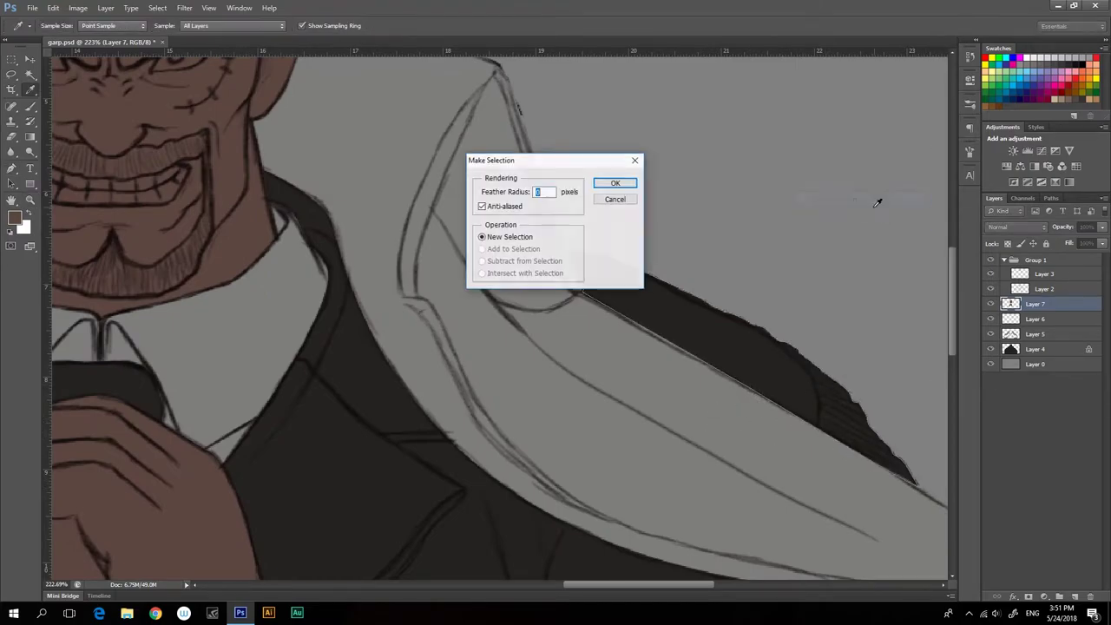
key(Return)
key(z)
key(ctrl+0)
key(ctrl+shift+alt+n)
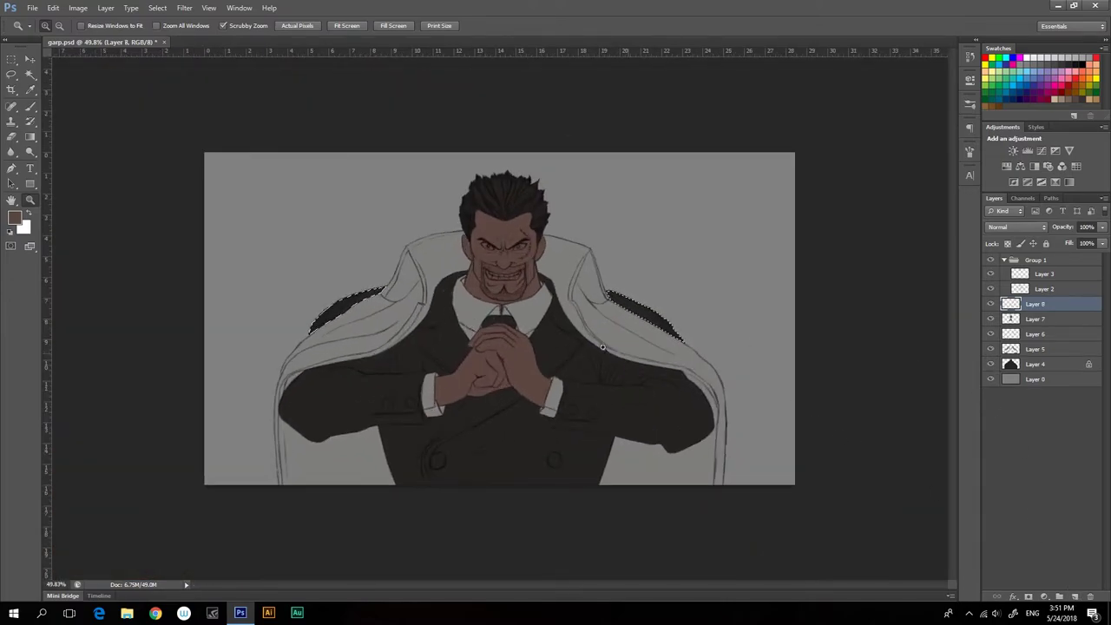
drag(602, 347, 642, 347)
Fill the shoulder selection with muted gold #8f763f, then deselect
key(i)
click(14, 218)
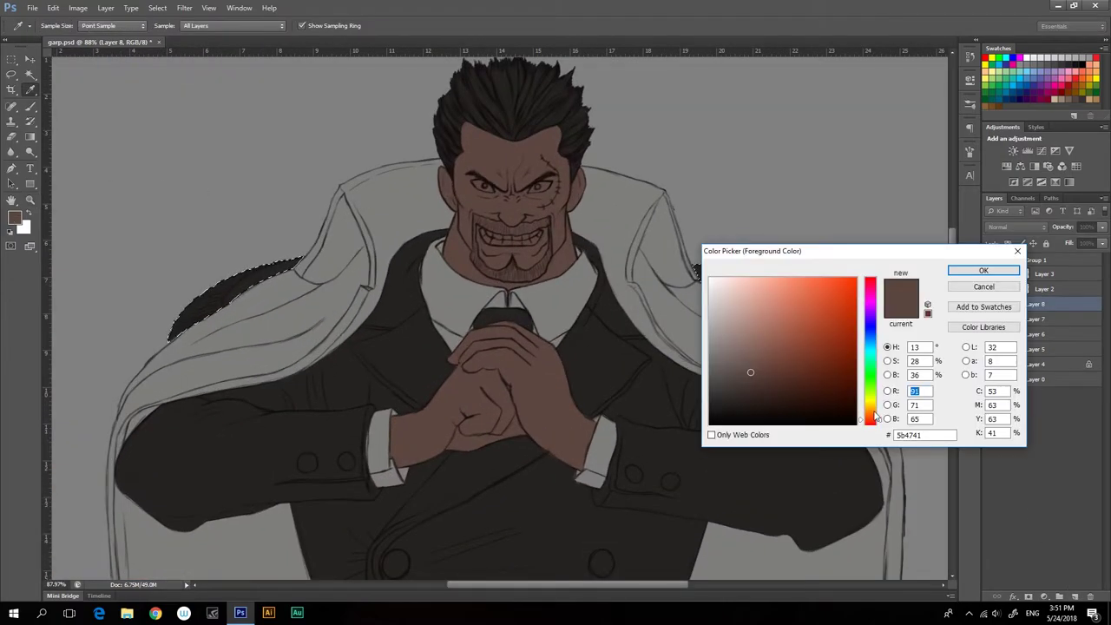
drag(877, 419, 874, 409)
drag(788, 348, 792, 342)
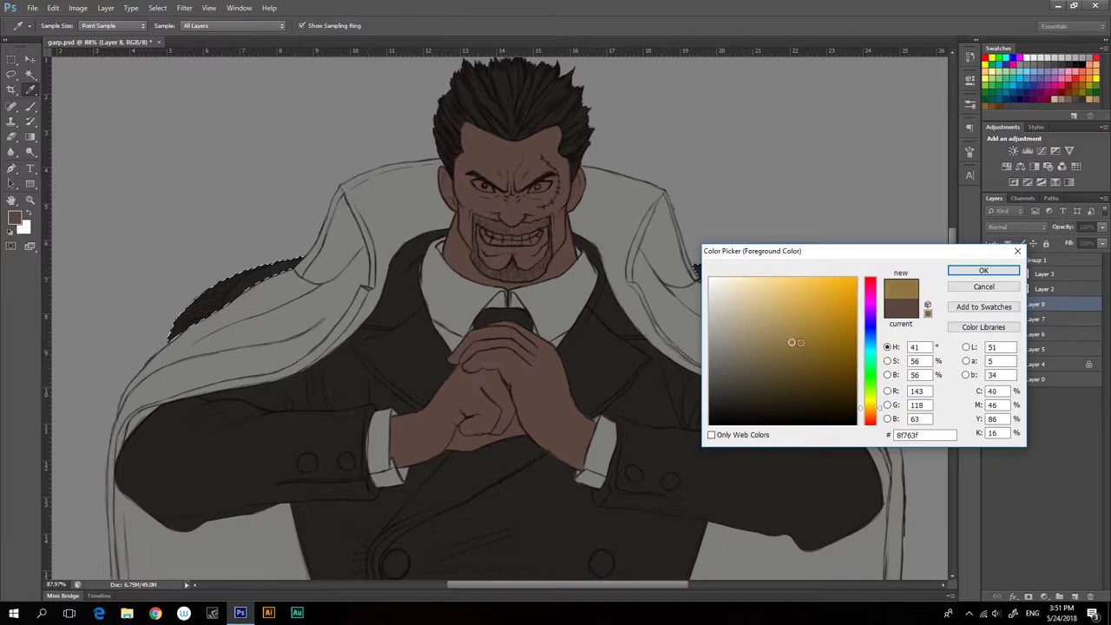
click(984, 270)
key(z)
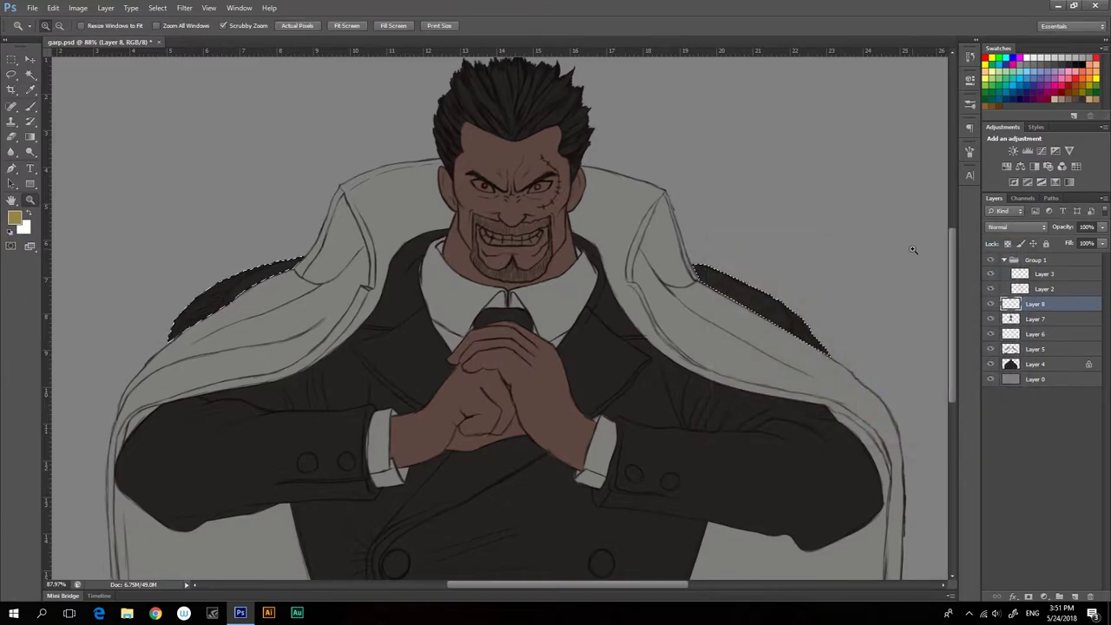
key(alt+BackSpace)
key(ctrl+d)
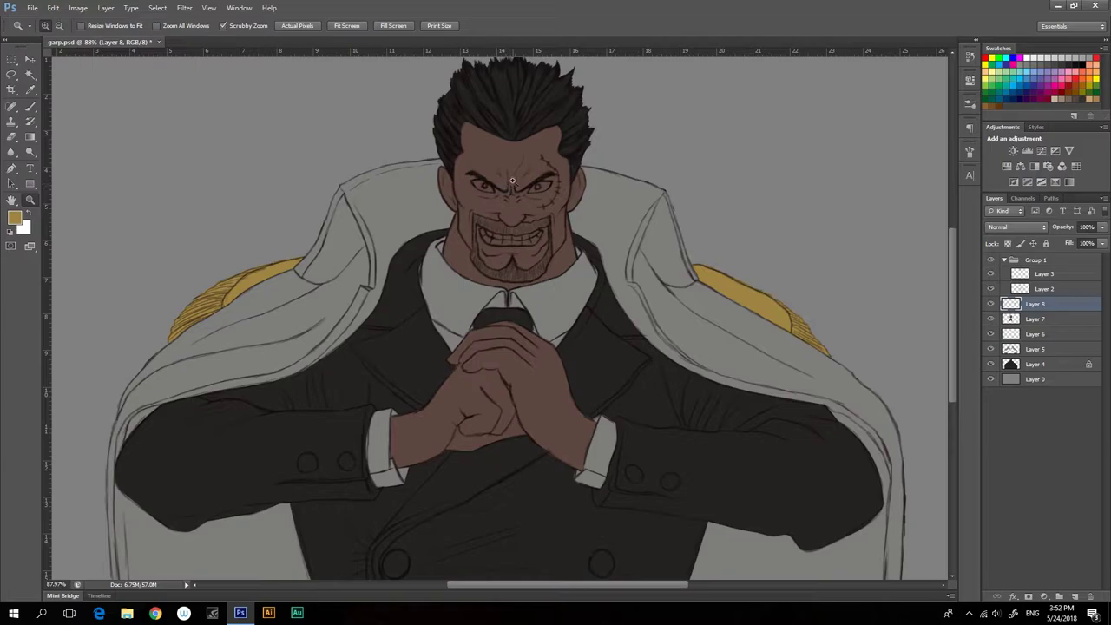
Lock Layers 5–8 and add a new Layer 9 above Layer 8
drag(512, 182, 553, 292)
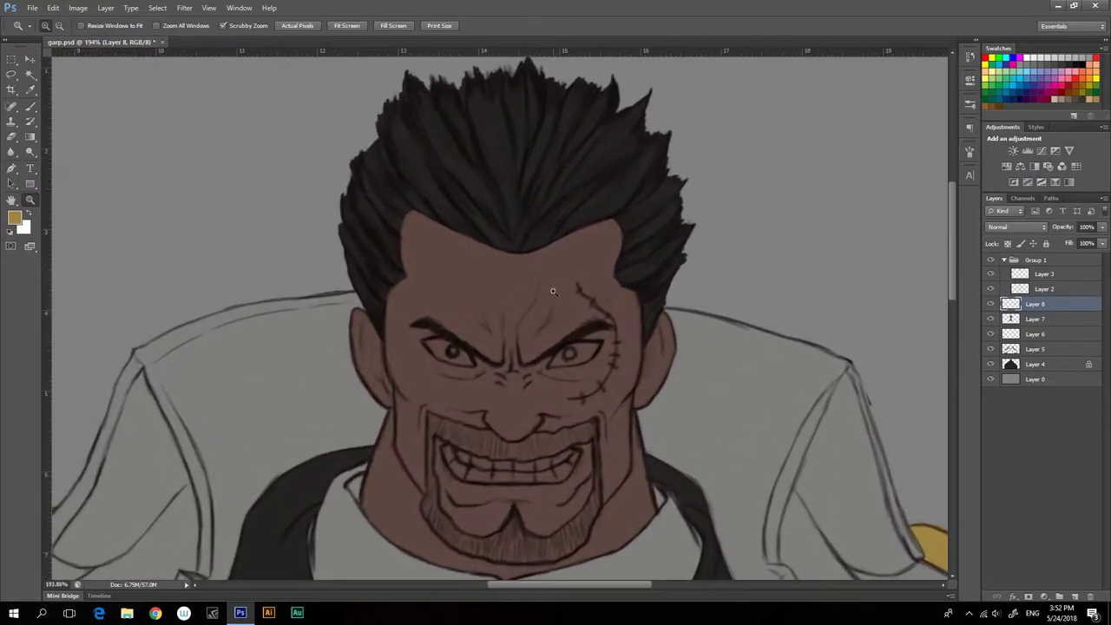
key(slash)
key(alt+bracketleft)
key(slash)
key(alt+bracketleft)
key(slash)
key(alt+bracketleft)
key(slash)
key(alt+bracketleft)
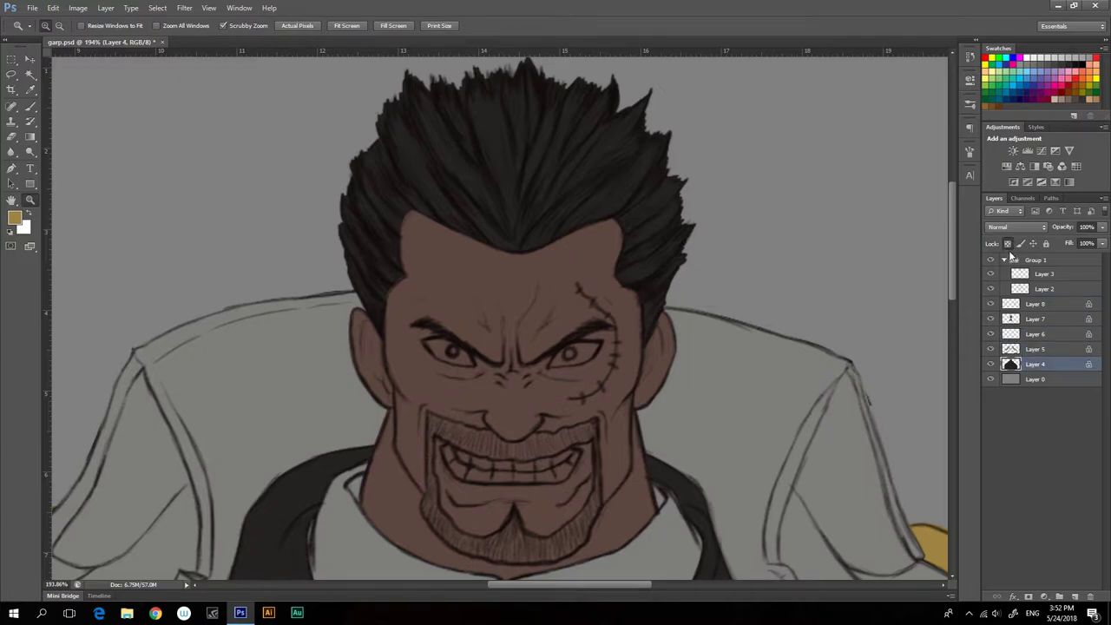
click(1061, 306)
click(1075, 597)
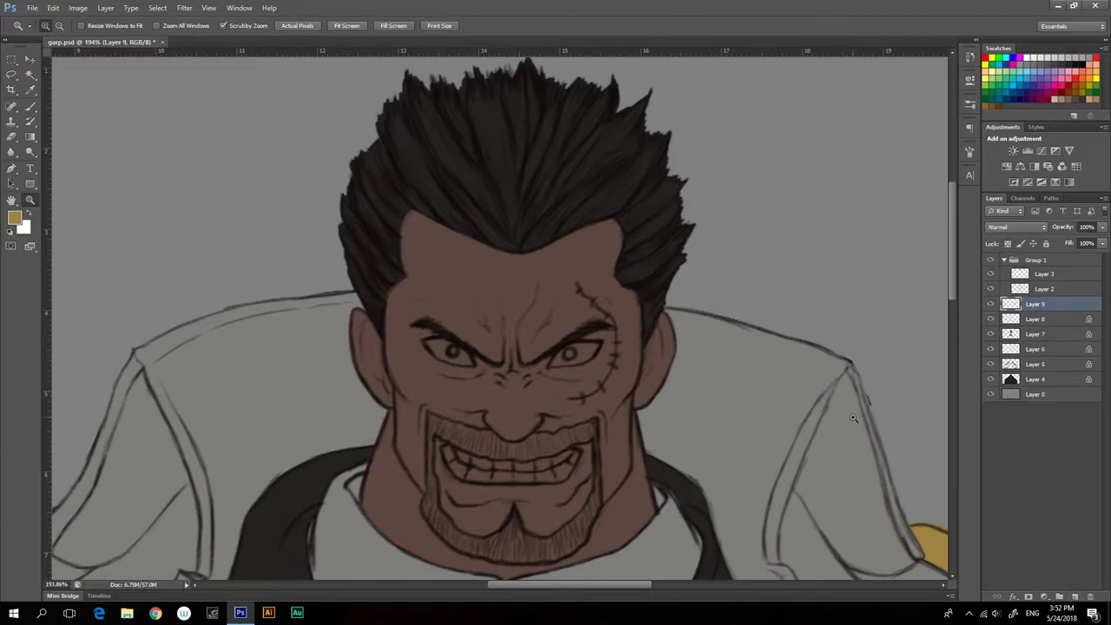
Start the hair path with anchors up the hair's left edge
scroll(853, 418, down, 2)
key(p)
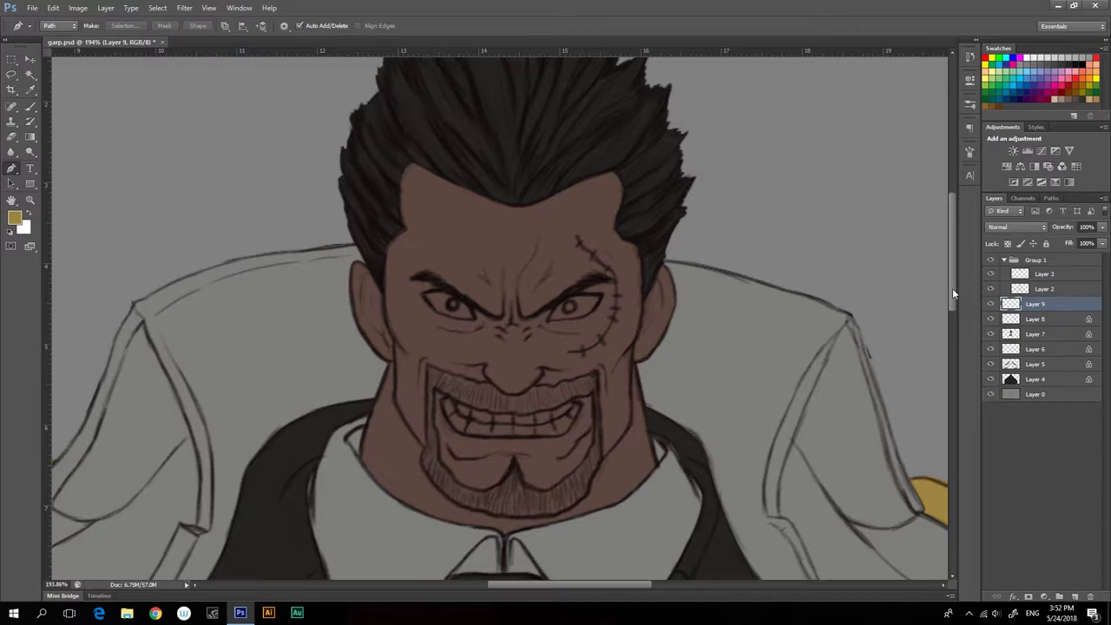
drag(953, 288, 952, 271)
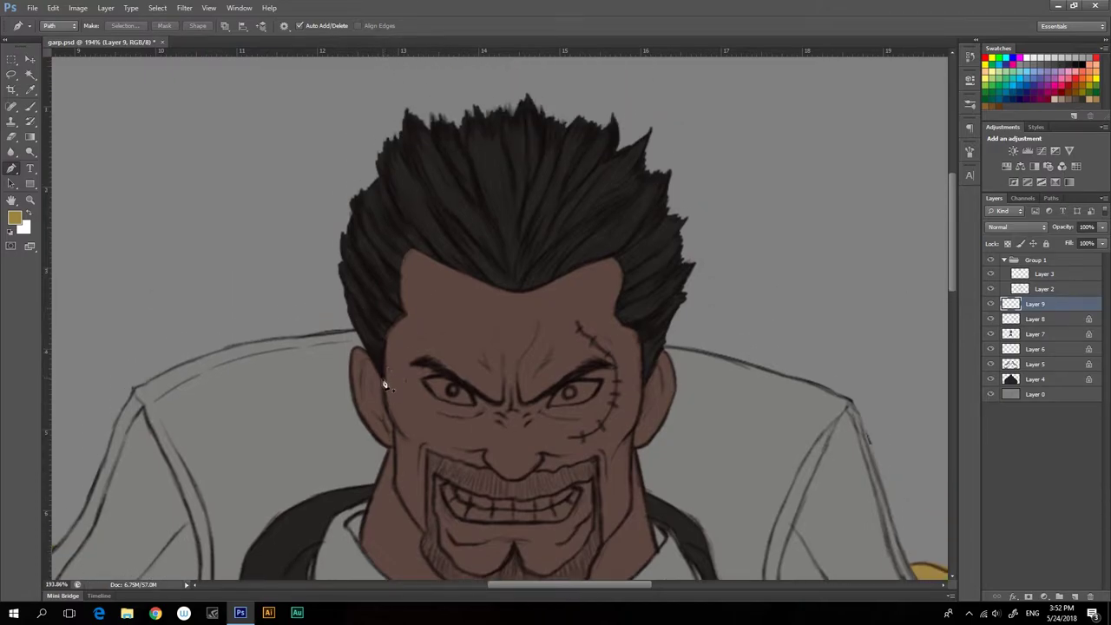
click(383, 378)
click(356, 330)
click(345, 289)
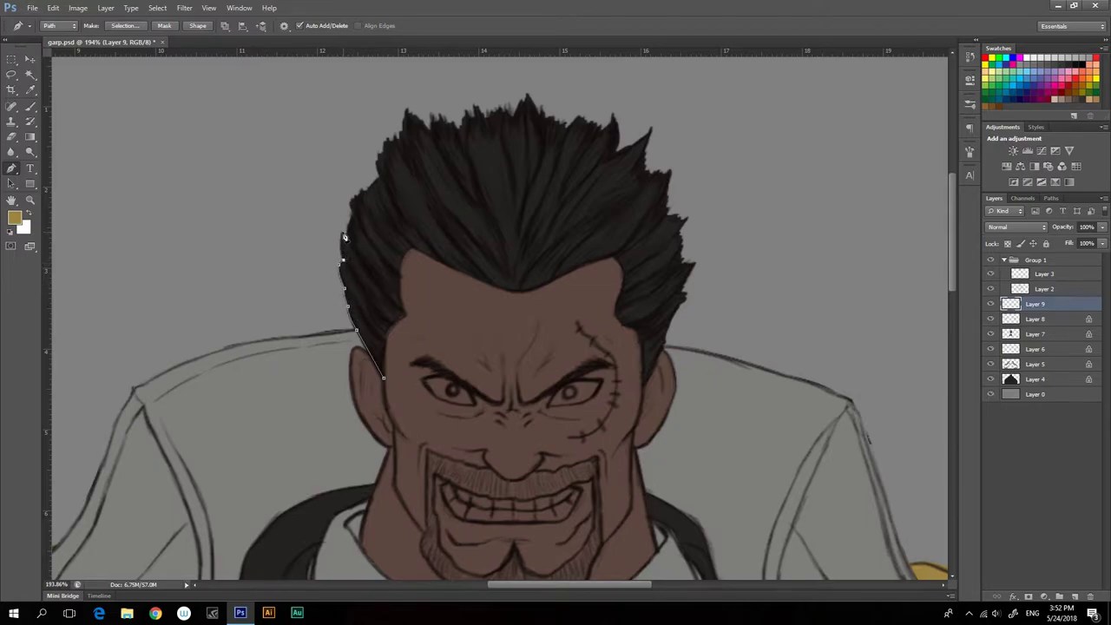
click(347, 236)
click(379, 178)
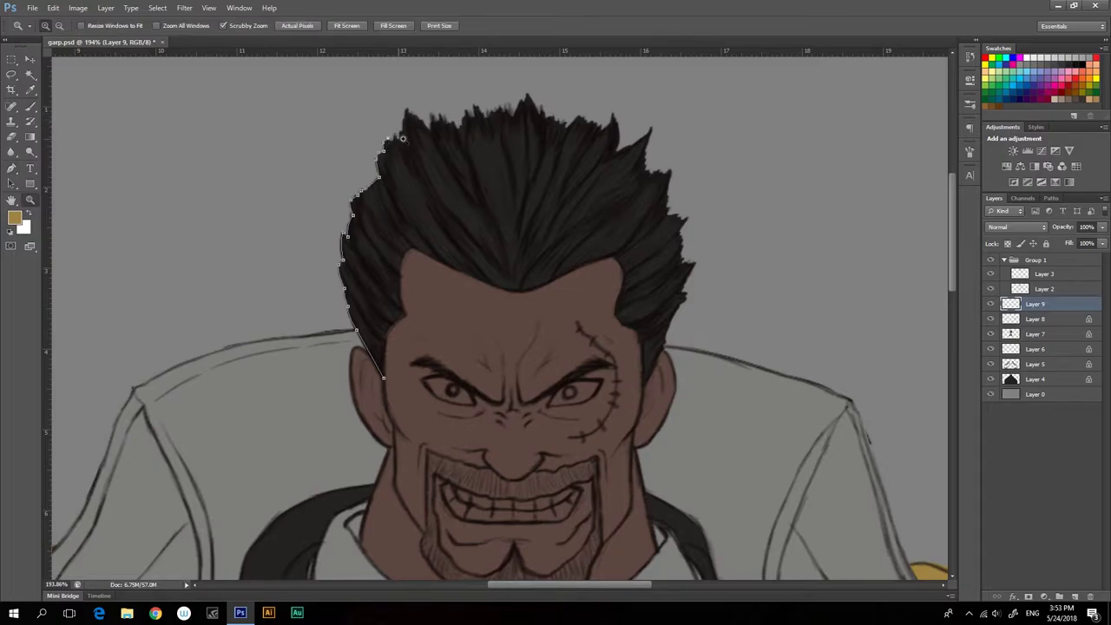
Trace the path across the hair's spiky top edge to the far right spike
drag(404, 134, 626, 204)
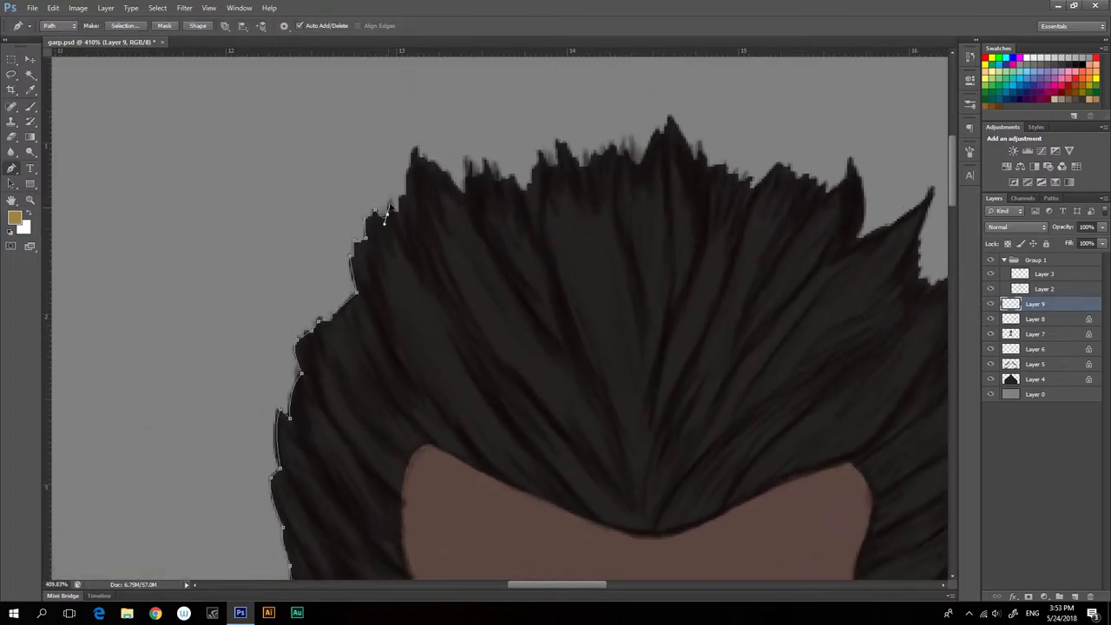
click(403, 196)
click(413, 163)
click(414, 149)
click(426, 160)
click(466, 160)
click(538, 154)
click(552, 164)
click(569, 163)
click(589, 154)
click(615, 148)
click(636, 160)
click(657, 132)
click(699, 159)
click(725, 165)
click(749, 180)
click(797, 178)
click(825, 192)
click(864, 213)
click(932, 190)
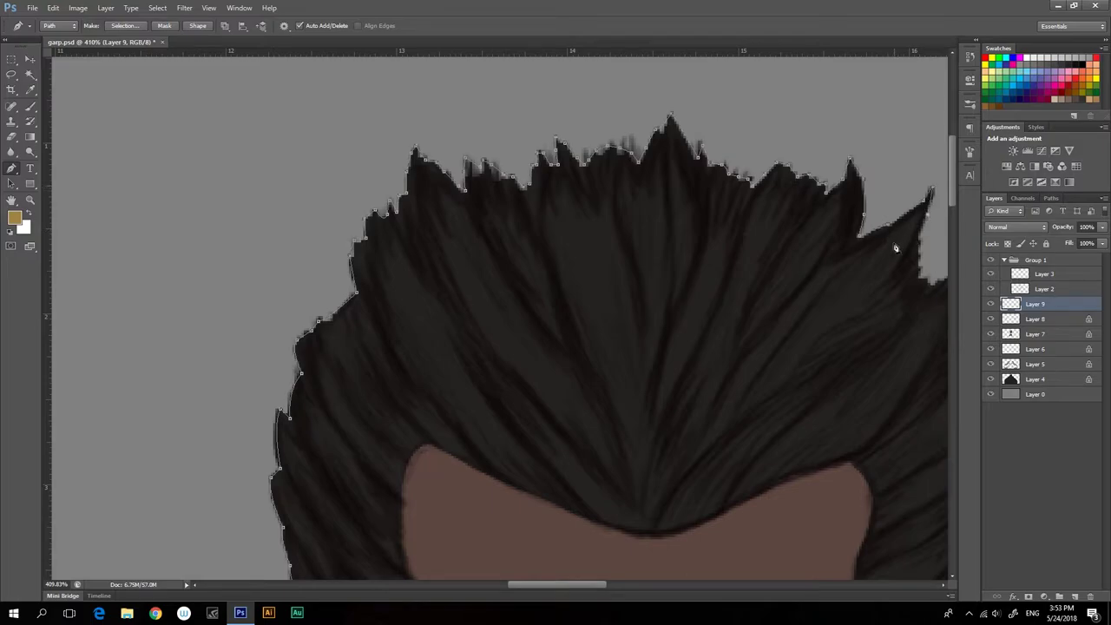
click(937, 285)
Continue the path down the hair's right side beside the ear and back up
scroll(617, 363, right, 5)
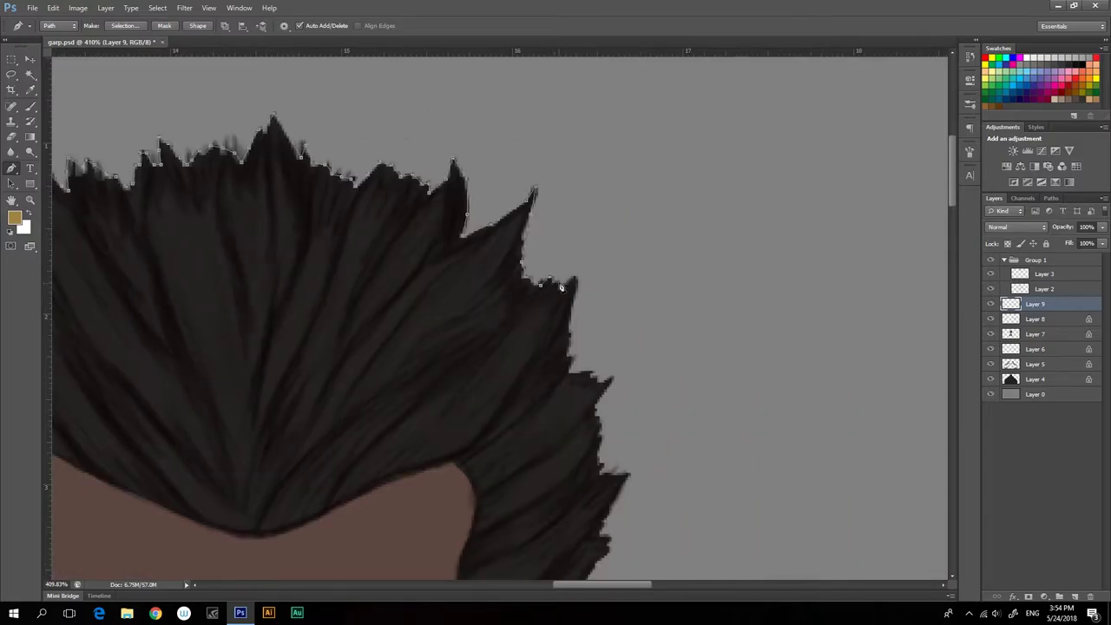
click(575, 280)
click(570, 333)
click(570, 356)
click(591, 375)
click(597, 407)
click(600, 428)
click(601, 467)
click(604, 531)
scroll(954, 206, down, 5)
click(593, 143)
click(580, 165)
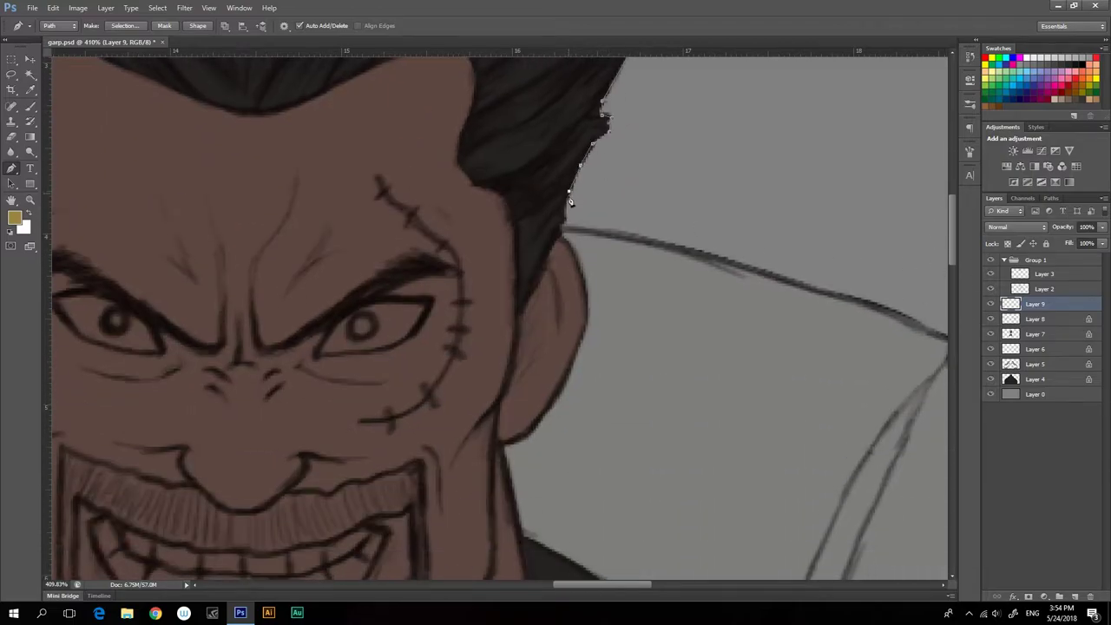
click(560, 230)
click(547, 257)
click(528, 302)
click(519, 313)
click(514, 213)
click(491, 190)
Curve the path along the forehead hairline and down the left side, closing it
drag(458, 161, 456, 141)
scroll(953, 224, up, 2)
click(474, 287)
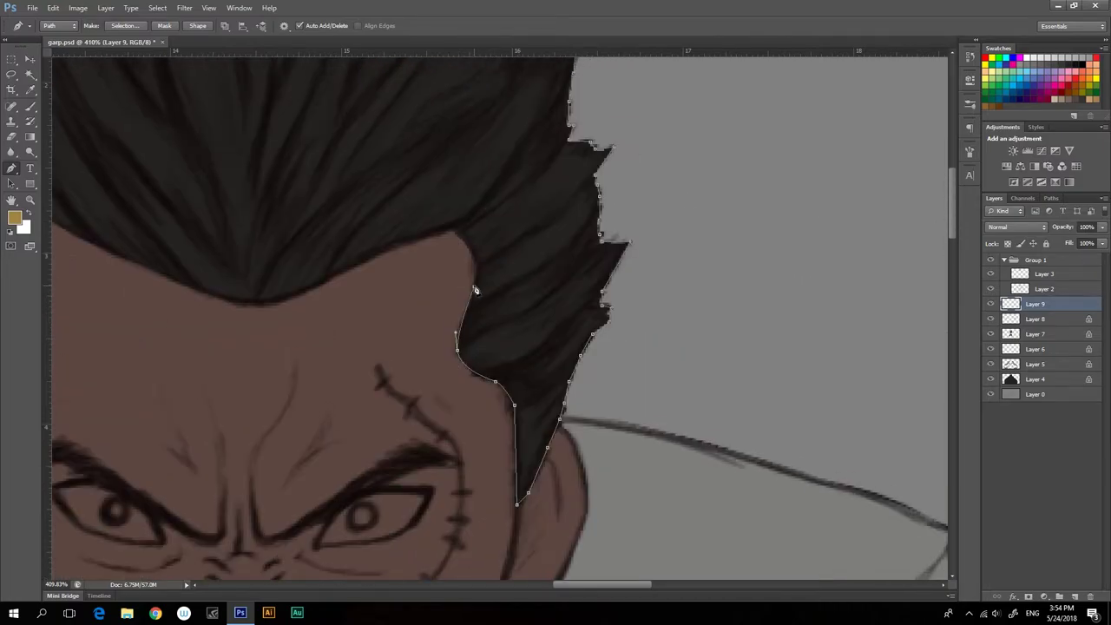
drag(450, 230, 414, 207)
alt+click(450, 230)
drag(313, 287, 261, 328)
click(182, 284)
drag(629, 591, 574, 591)
drag(502, 211, 473, 198)
drag(473, 244, 473, 277)
drag(480, 348, 491, 371)
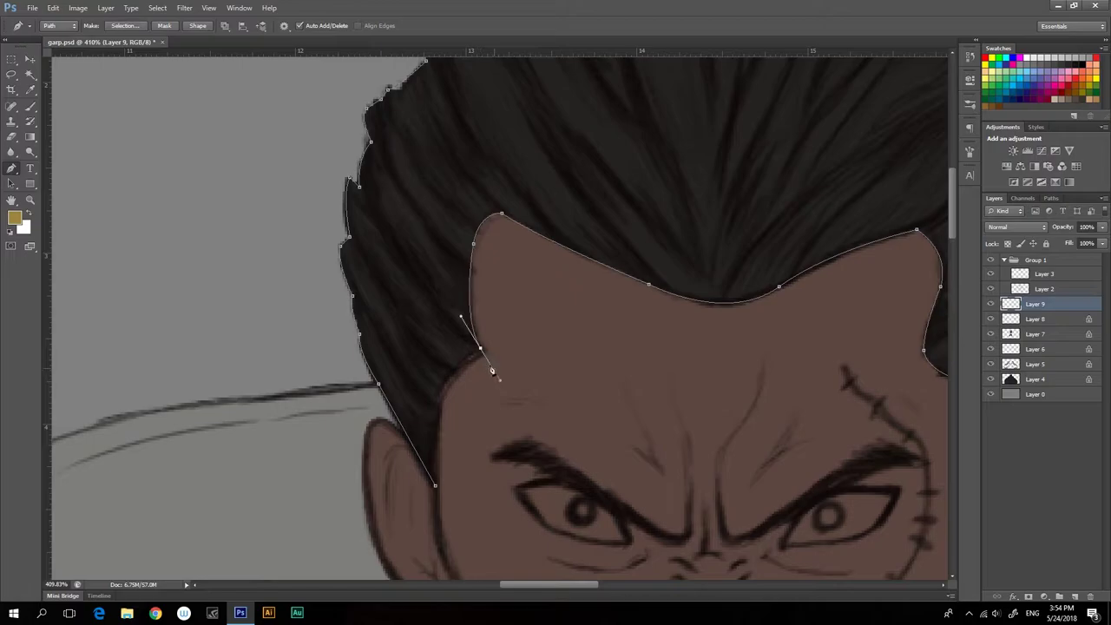
click(436, 484)
key(z)
drag(711, 406, 641, 286)
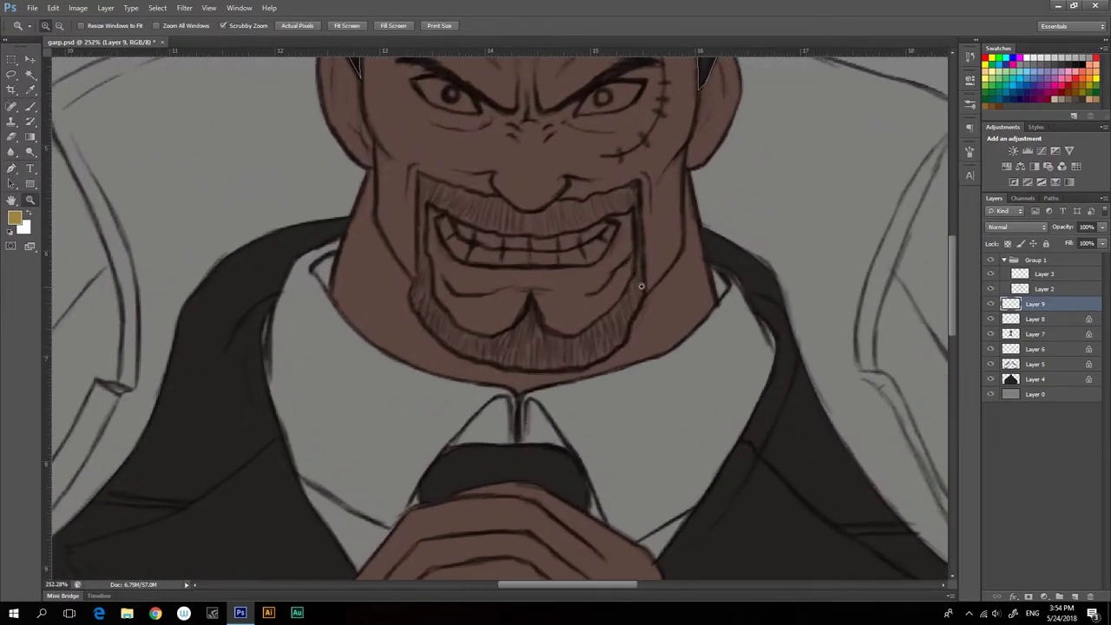
scroll(944, 304, up, 2)
Trace a closed Pen path around the moustache and beard
key(p)
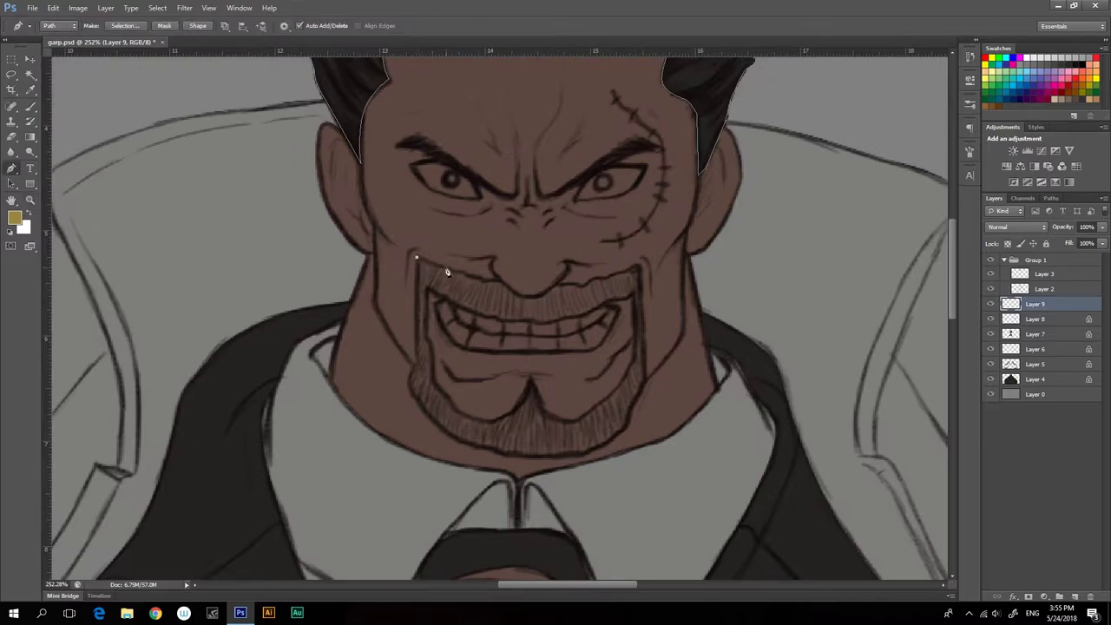
click(461, 272)
mouse_move(568, 308)
mouse_down()
mouse_move(451, 257)
mouse_move(458, 265)
mouse_up()
click(421, 257)
click(484, 288)
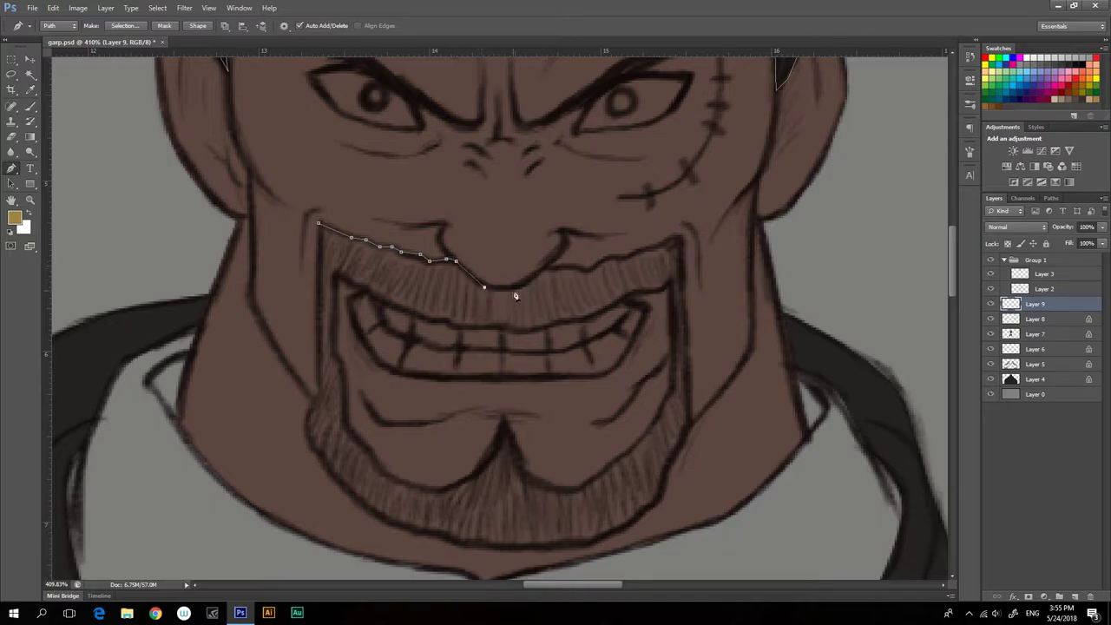
click(518, 288)
click(543, 270)
click(561, 268)
click(577, 266)
click(601, 259)
click(613, 257)
click(639, 253)
click(660, 247)
click(669, 236)
click(680, 236)
click(682, 255)
click(689, 363)
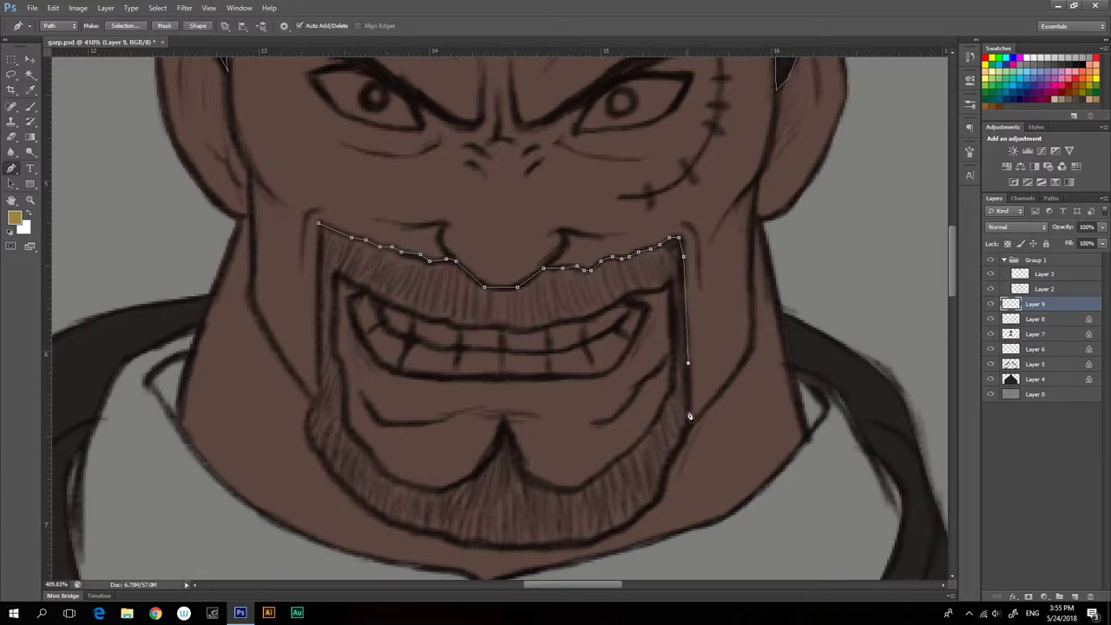
click(691, 429)
click(684, 439)
click(671, 460)
click(664, 475)
click(663, 493)
click(657, 504)
click(645, 513)
click(629, 525)
click(614, 535)
click(598, 542)
click(584, 545)
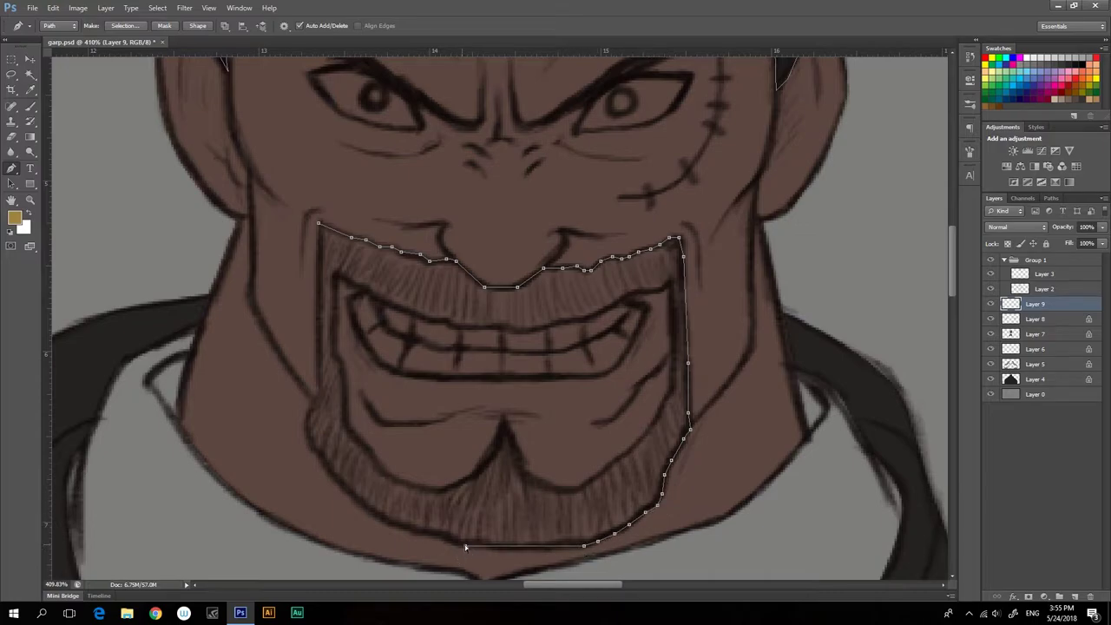
click(467, 545)
click(424, 535)
click(409, 529)
click(368, 509)
click(340, 484)
click(323, 465)
click(311, 449)
click(305, 433)
click(306, 414)
click(316, 398)
click(319, 225)
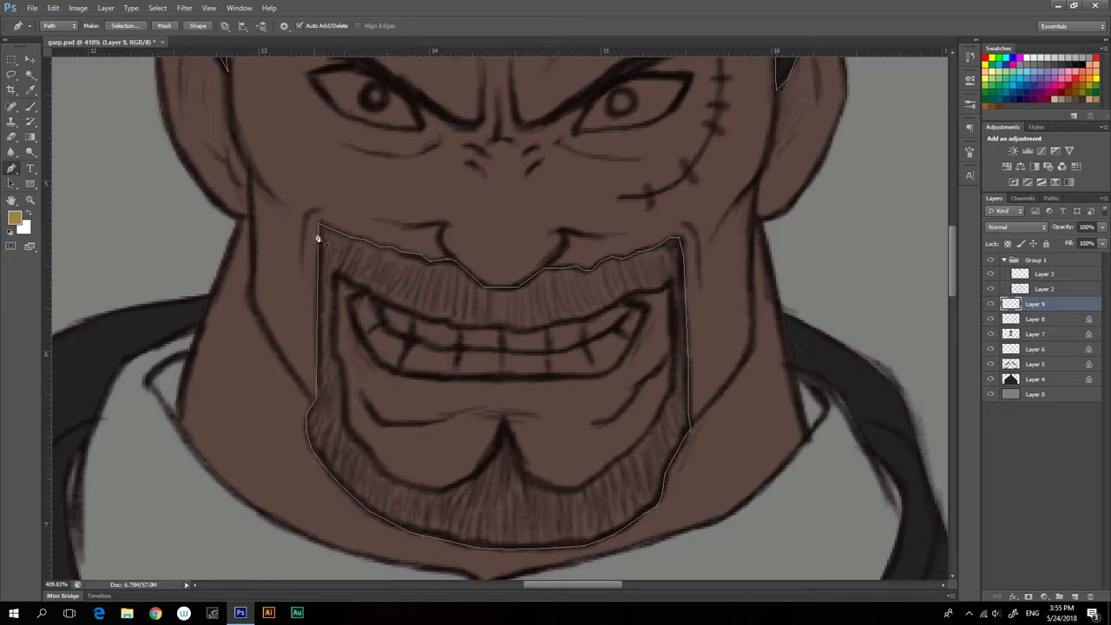
Turn the beard path into a selection, fill it with near-black on Layer 9, and deselect
right_click(427, 295)
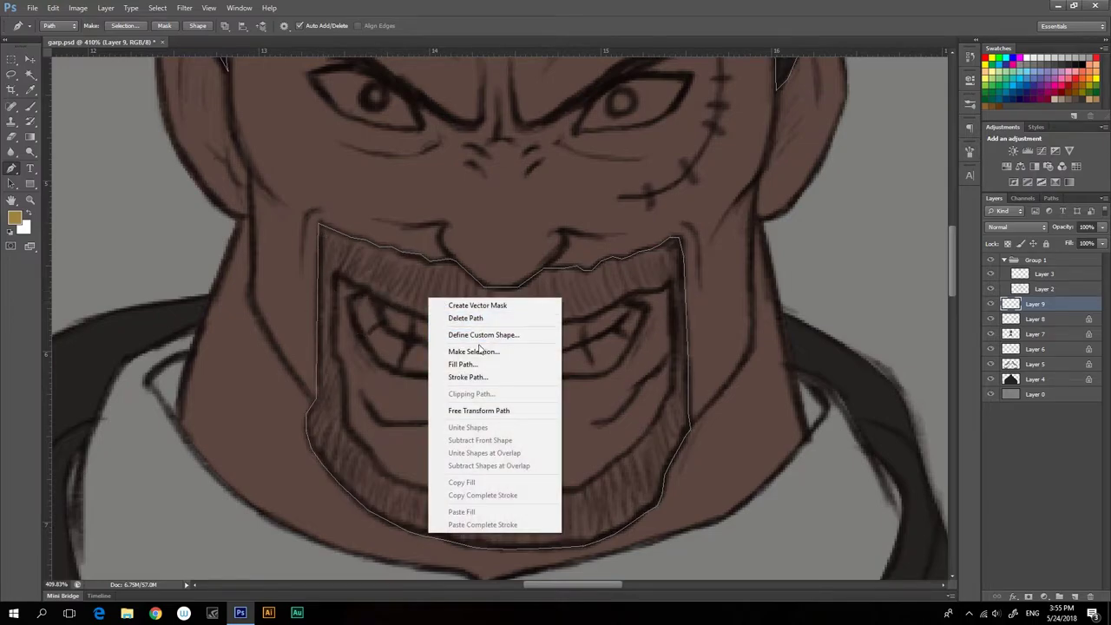
click(469, 352)
click(621, 182)
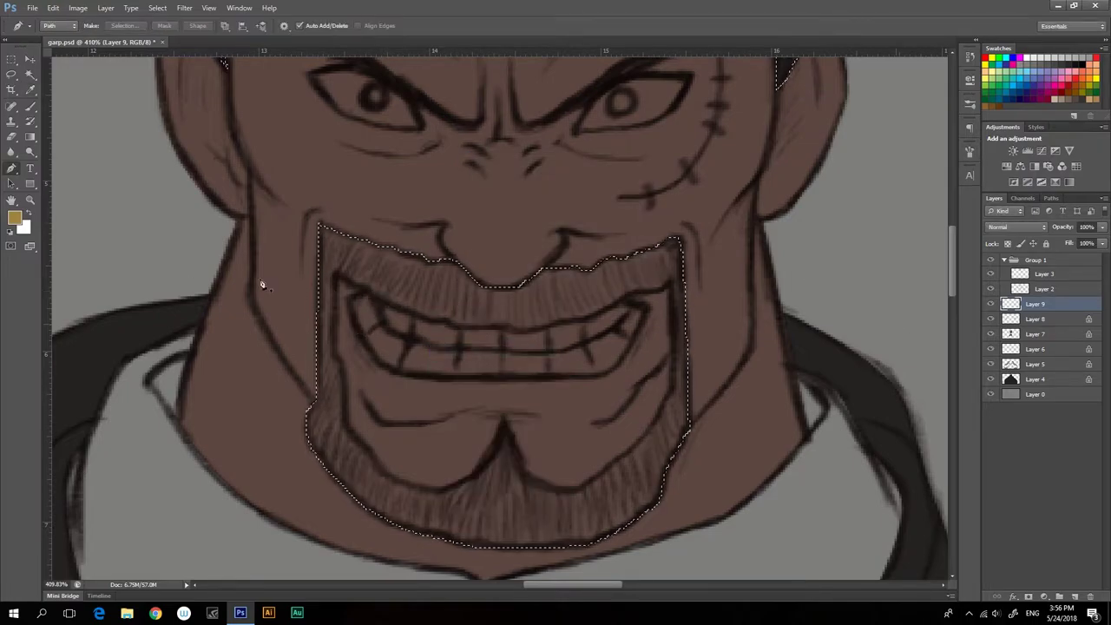
click(30, 90)
click(15, 218)
click(726, 413)
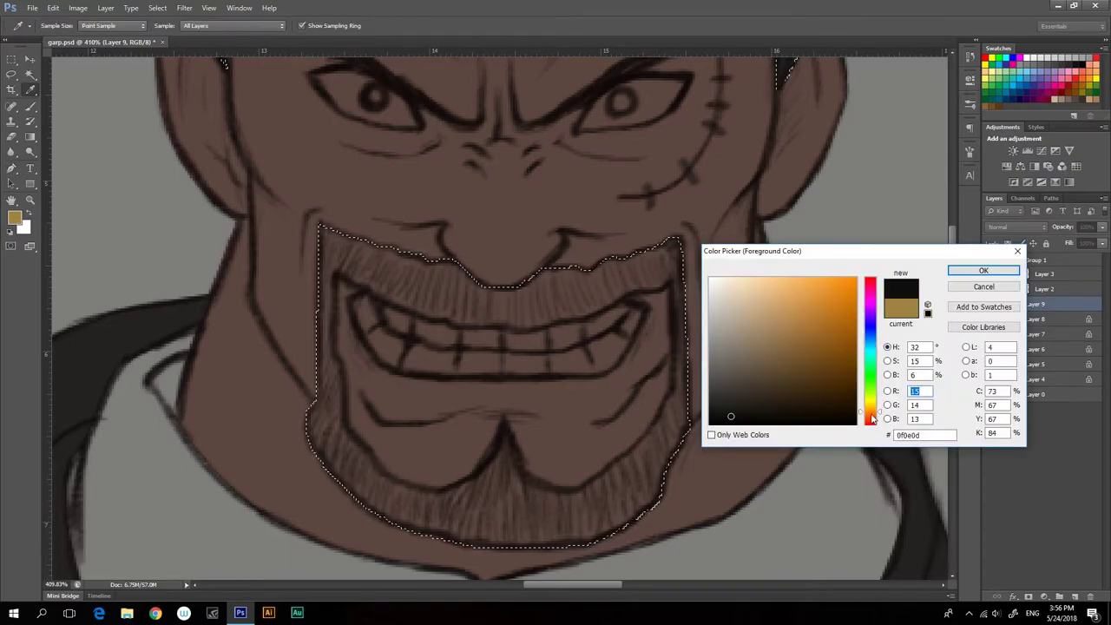
click(984, 270)
key(alt+BackSpace)
key(ctrl+d)
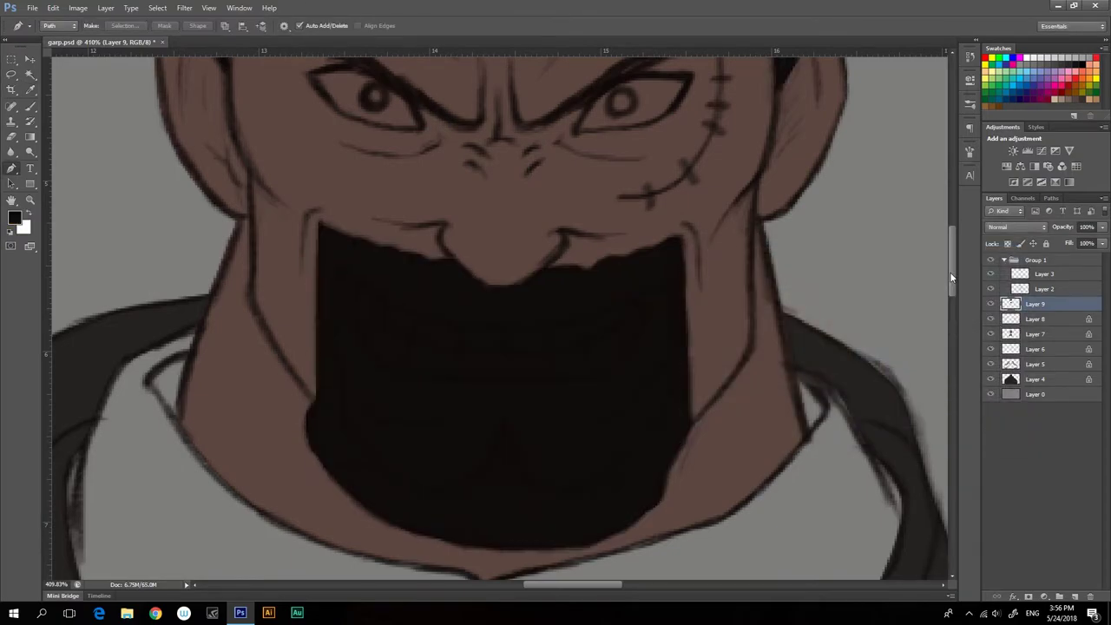
Trace a closed Pen path around the grinning mouth
click(340, 276)
click(382, 301)
click(414, 312)
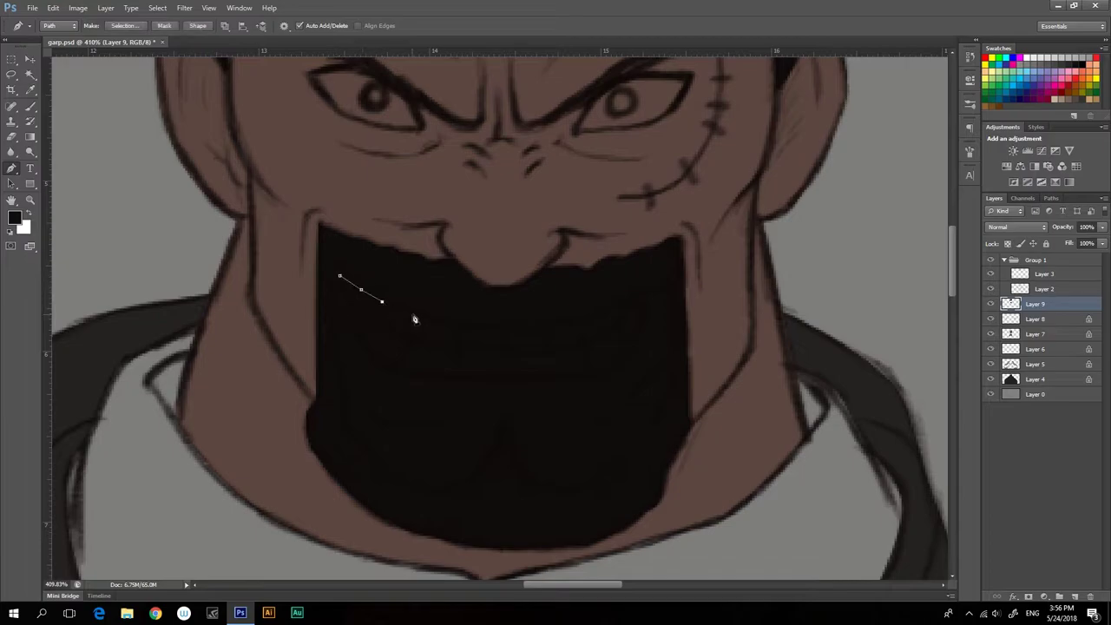
click(442, 324)
click(472, 327)
click(524, 332)
click(555, 323)
click(581, 318)
click(601, 311)
click(620, 302)
click(649, 291)
click(671, 280)
click(671, 391)
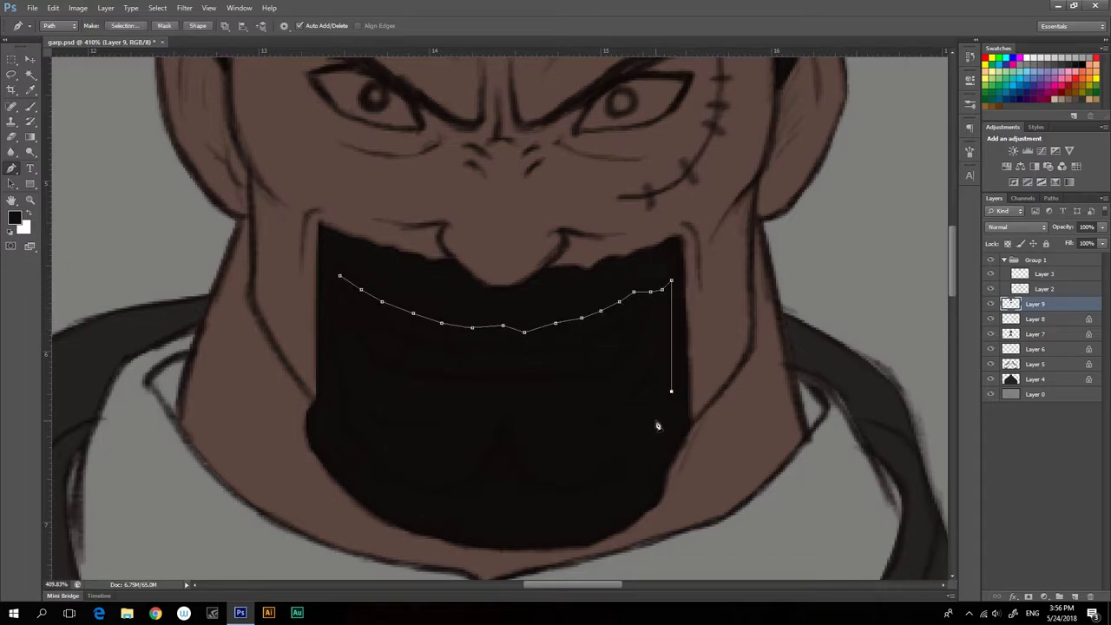
click(653, 426)
click(629, 449)
click(577, 488)
click(545, 484)
click(524, 460)
click(506, 422)
click(485, 460)
click(468, 477)
click(446, 483)
click(421, 486)
click(394, 478)
click(375, 457)
click(348, 425)
click(344, 369)
click(333, 335)
click(340, 277)
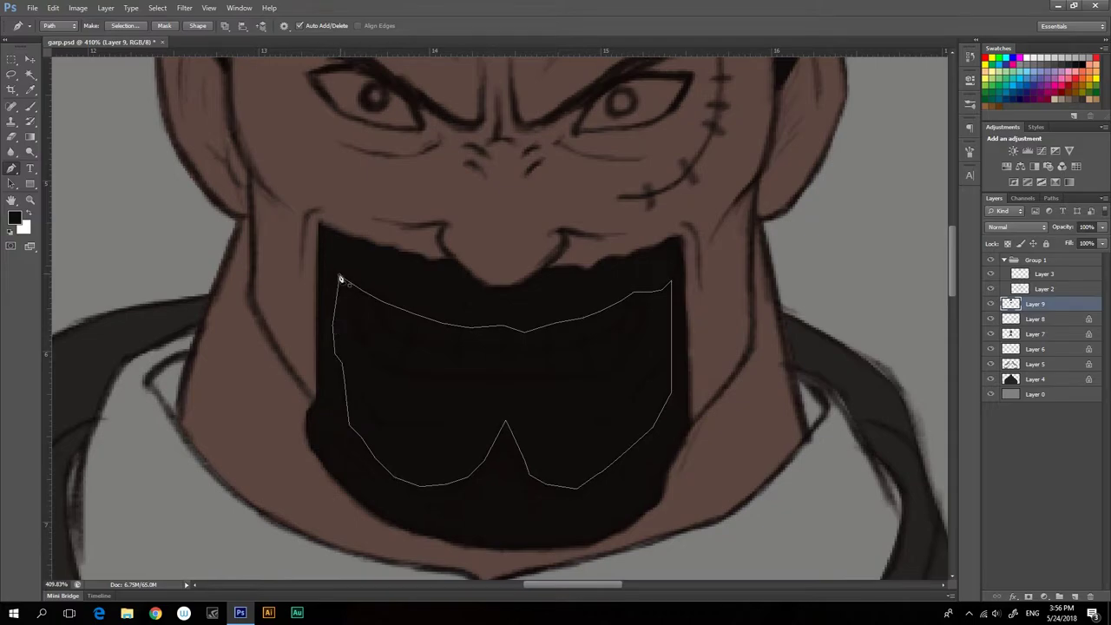
Turn the mouth path into a selection, delete the black inside it, and deselect
right_click(545, 361)
click(599, 414)
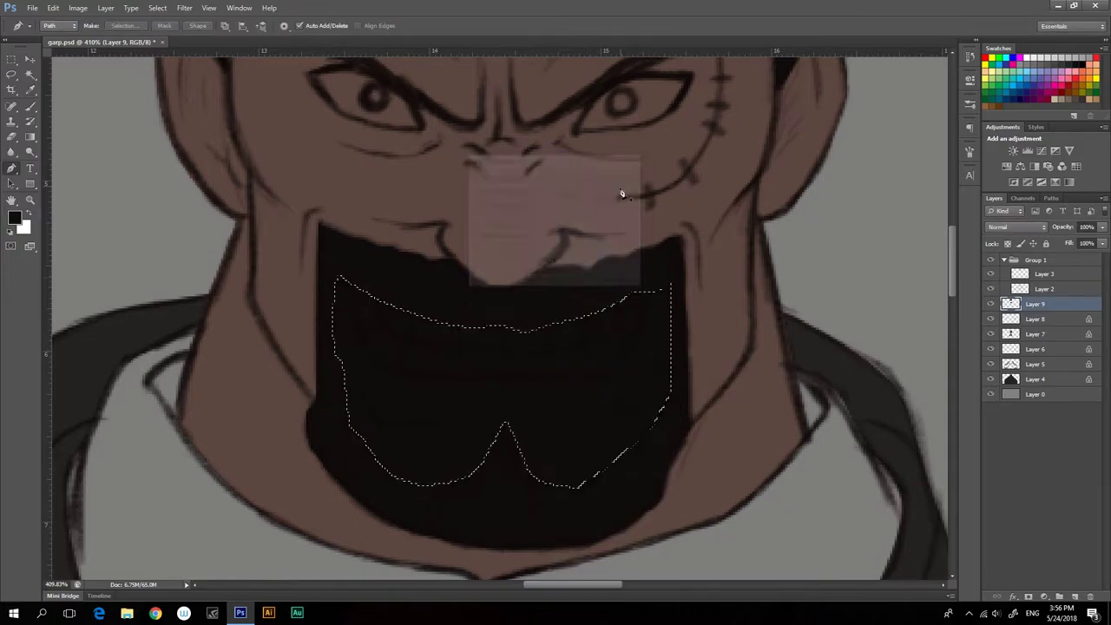
click(620, 187)
key(Delete)
key(ctrl+d)
Select Layer 8 and zoom in on the character's face
scroll(589, 338, down, 5)
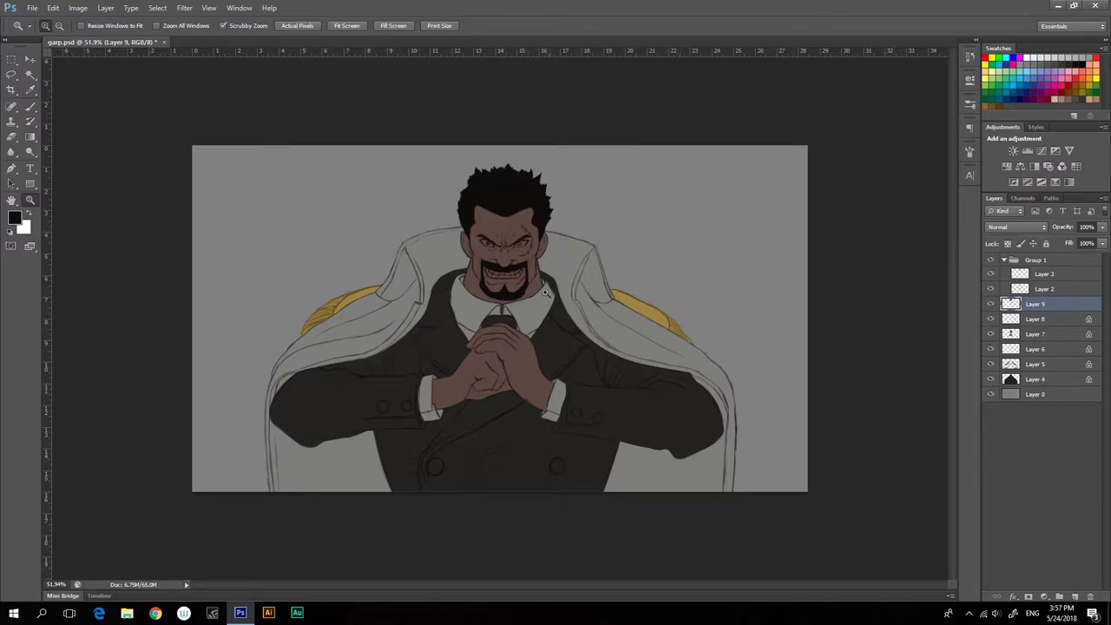
scroll(538, 279, up, 2)
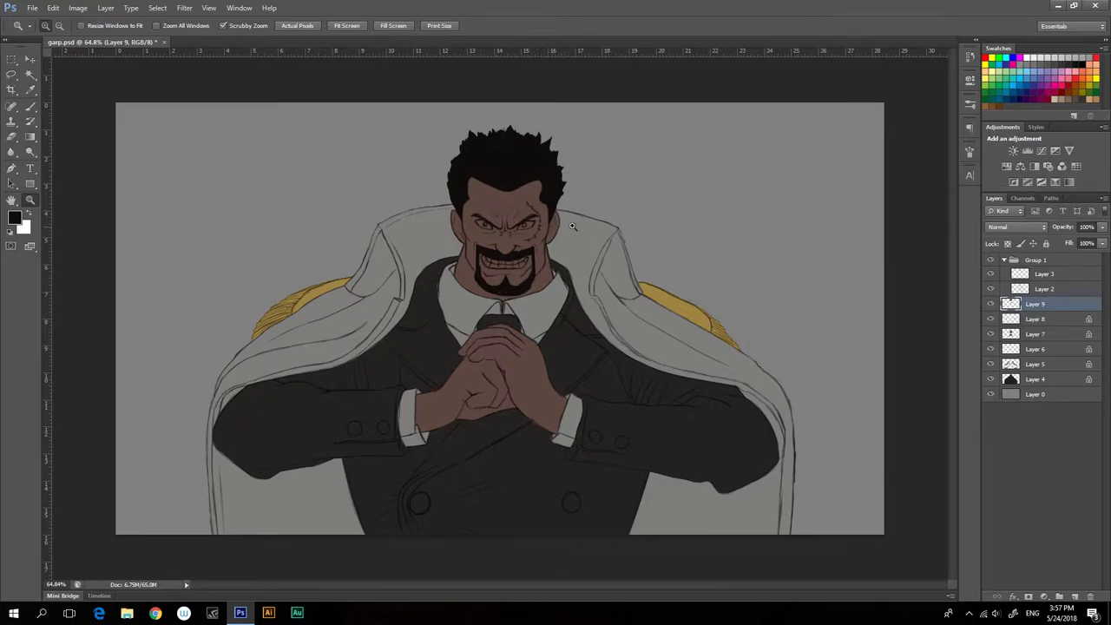
click(991, 303)
click(991, 304)
click(1015, 319)
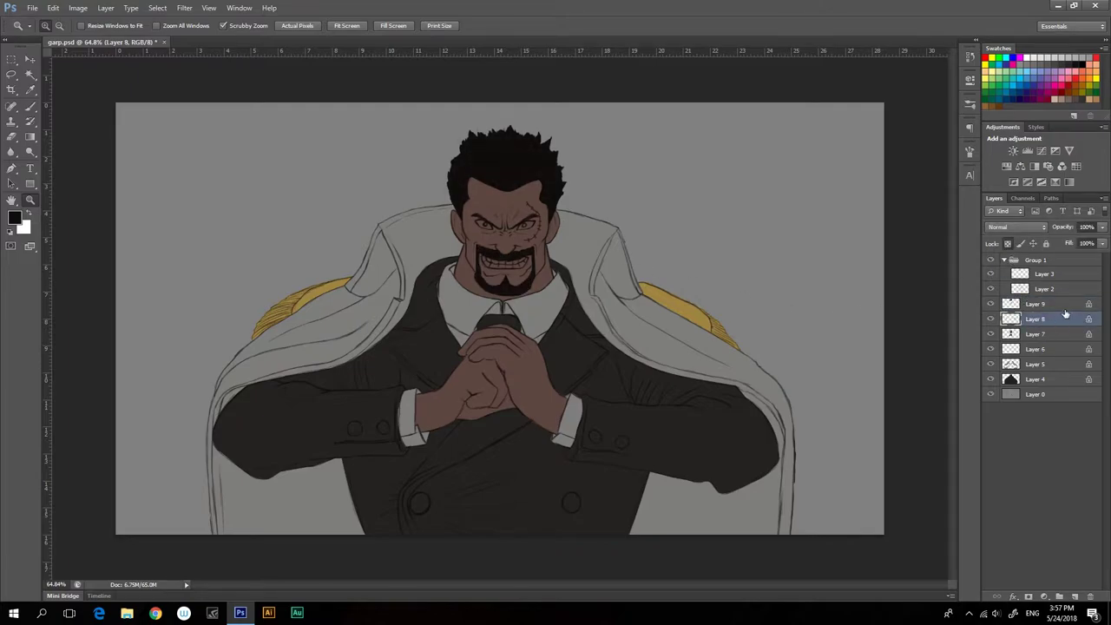
drag(506, 240, 580, 215)
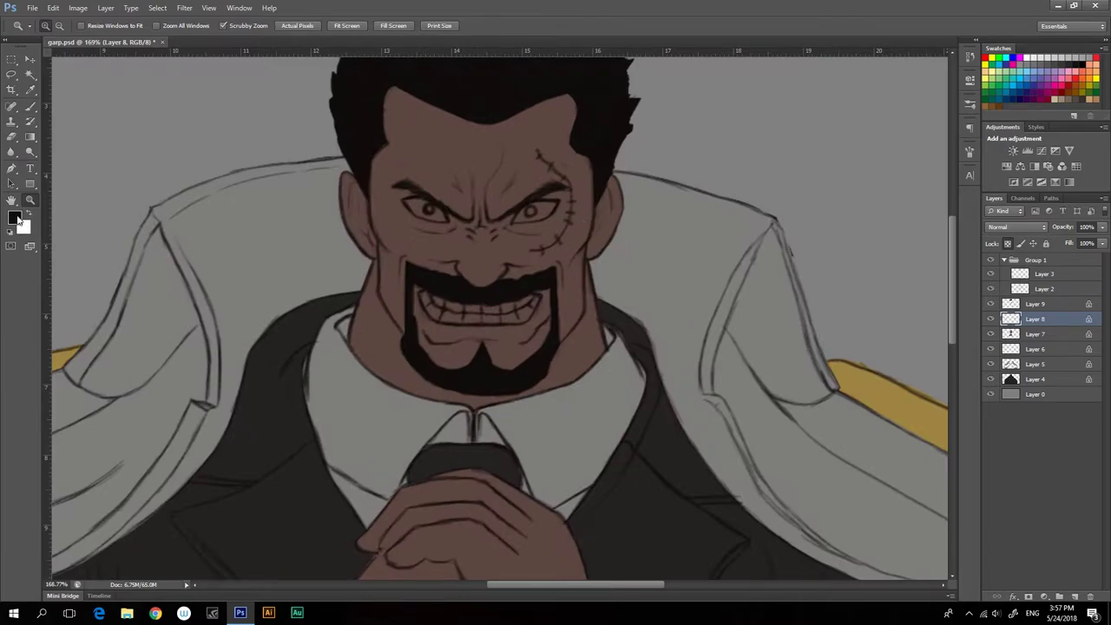
Sample the face's brown skin colour as the foreground colour
click(17, 218)
click(491, 170)
click(983, 271)
Set the Brush tool's tip angle to 21° in the Brush settings
key(b)
right_click(577, 273)
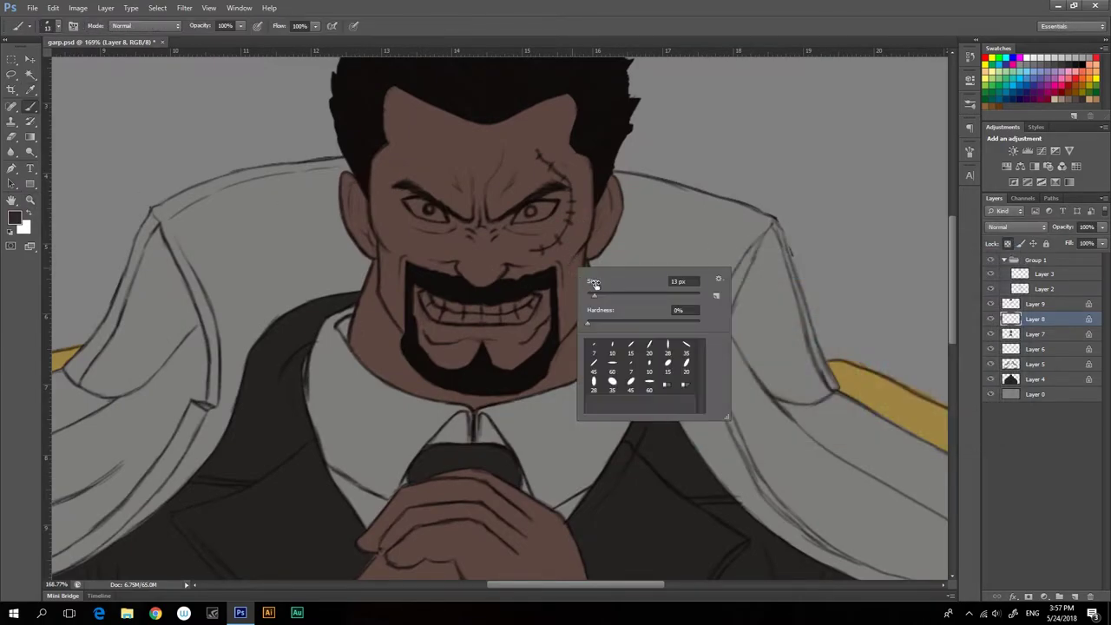
click(970, 152)
click(780, 175)
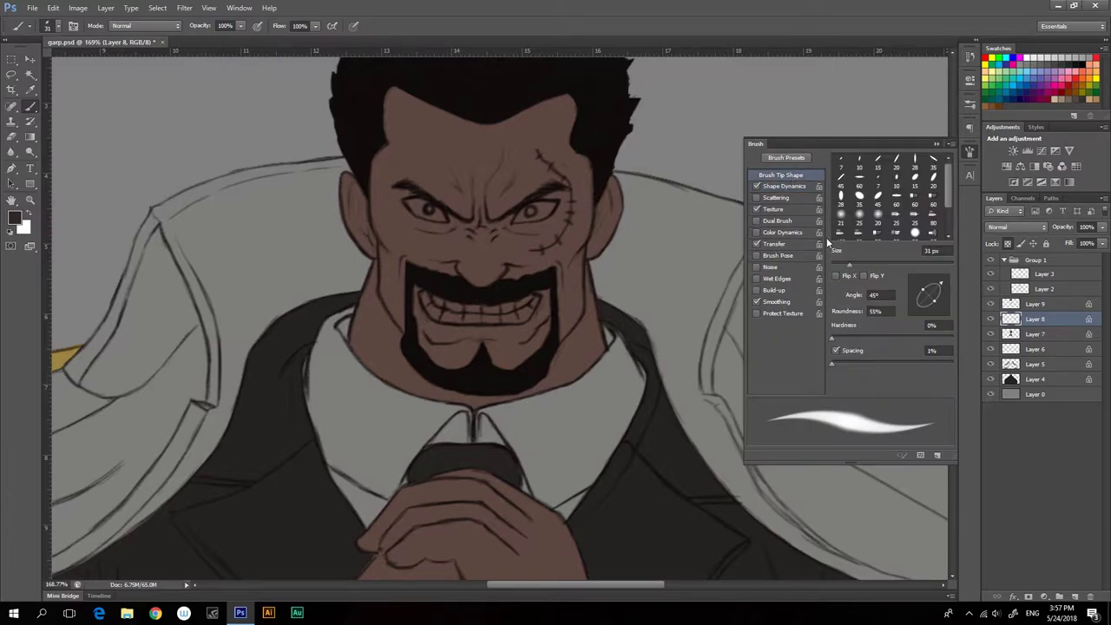
drag(849, 296, 877, 295)
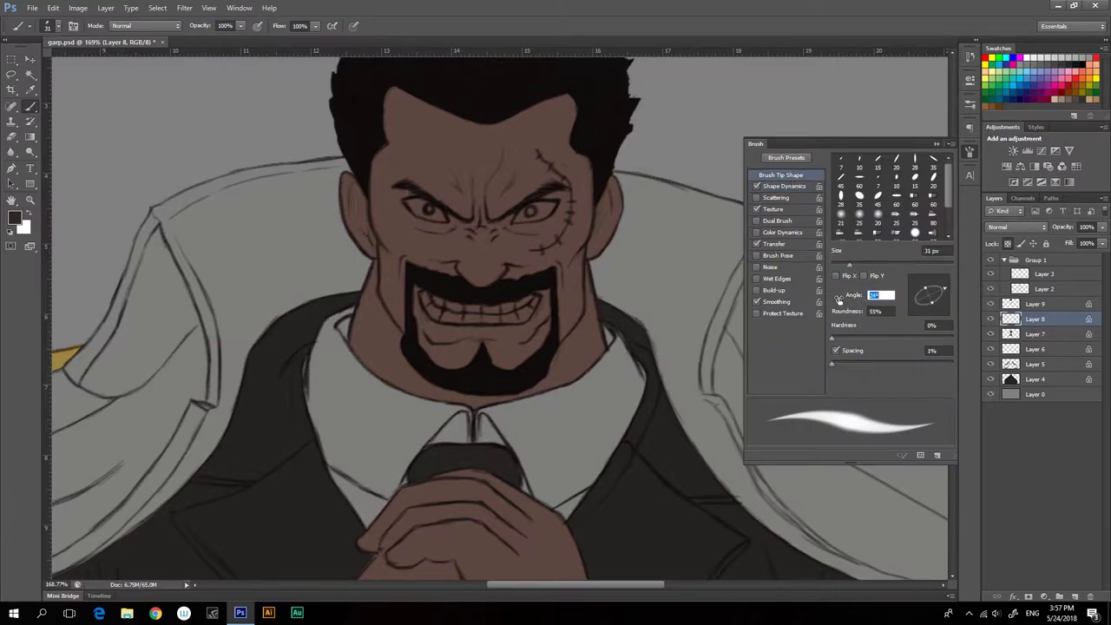
Raise the brush texture brightness, set texture depth to 100%, and pressure opacity minimum to 40%
click(772, 210)
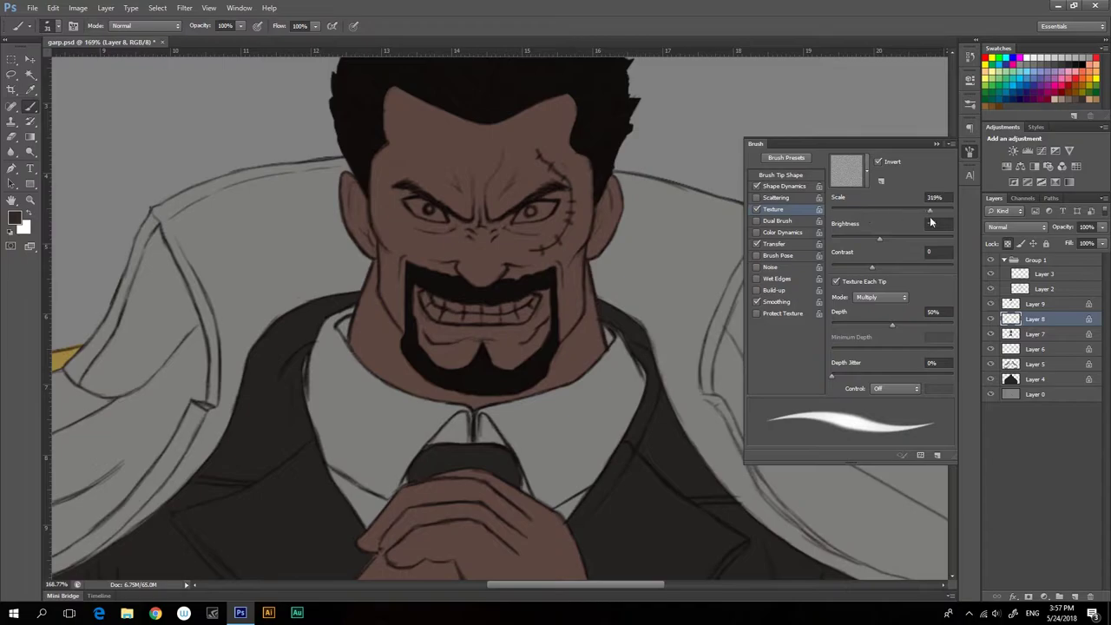
drag(882, 240, 952, 240)
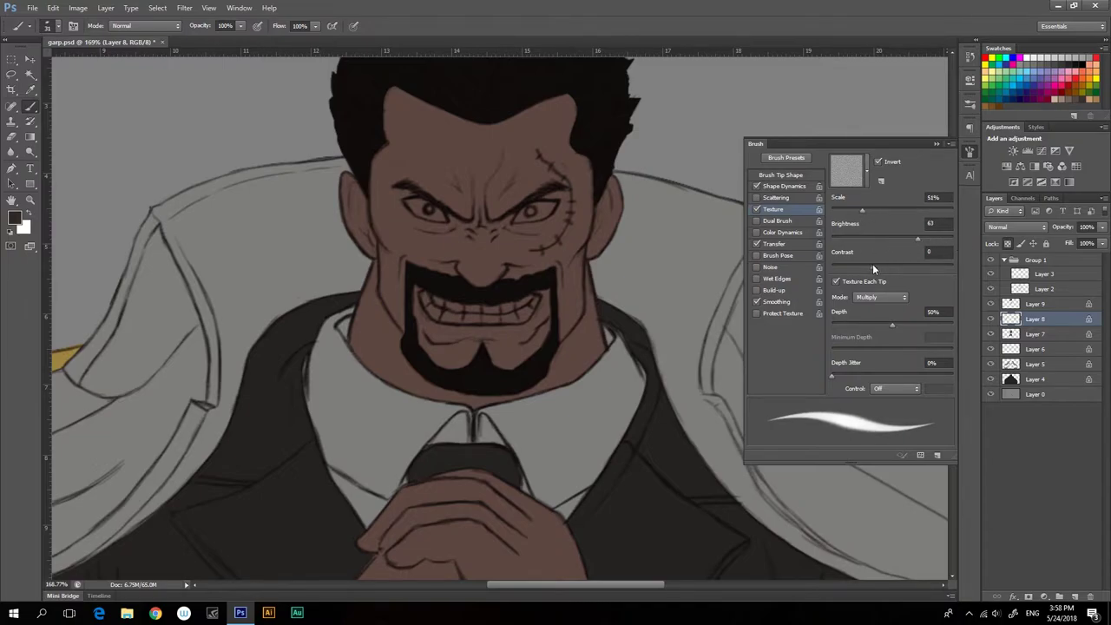
drag(872, 325, 929, 324)
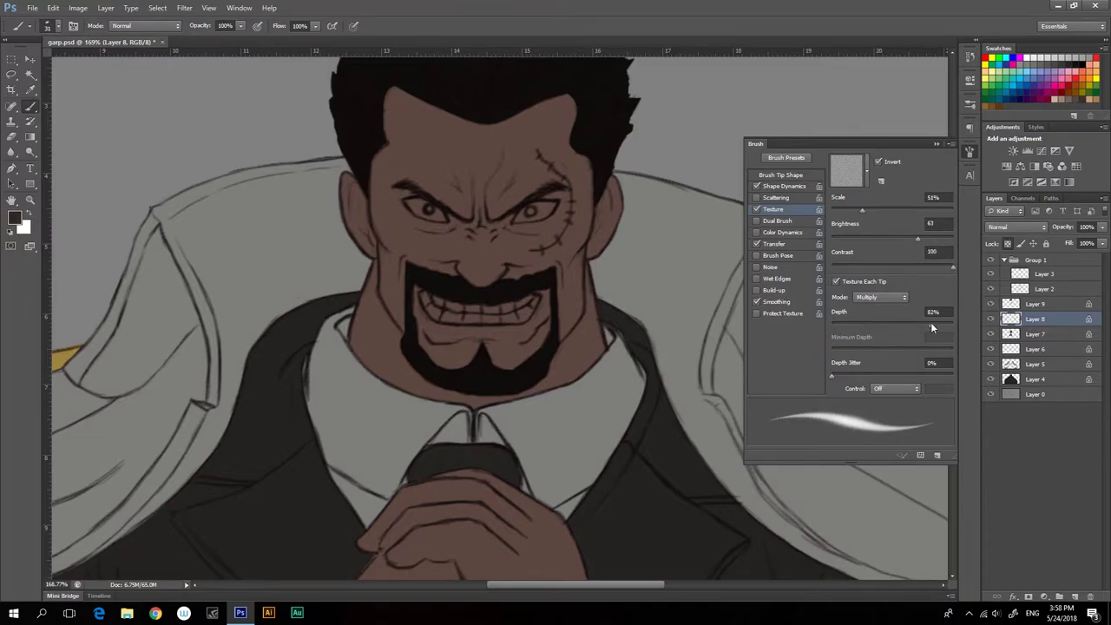
mouse_move(919, 238)
mouse_down()
mouse_move(897, 238)
mouse_move(904, 258)
mouse_move(883, 254)
mouse_move(915, 267)
mouse_up()
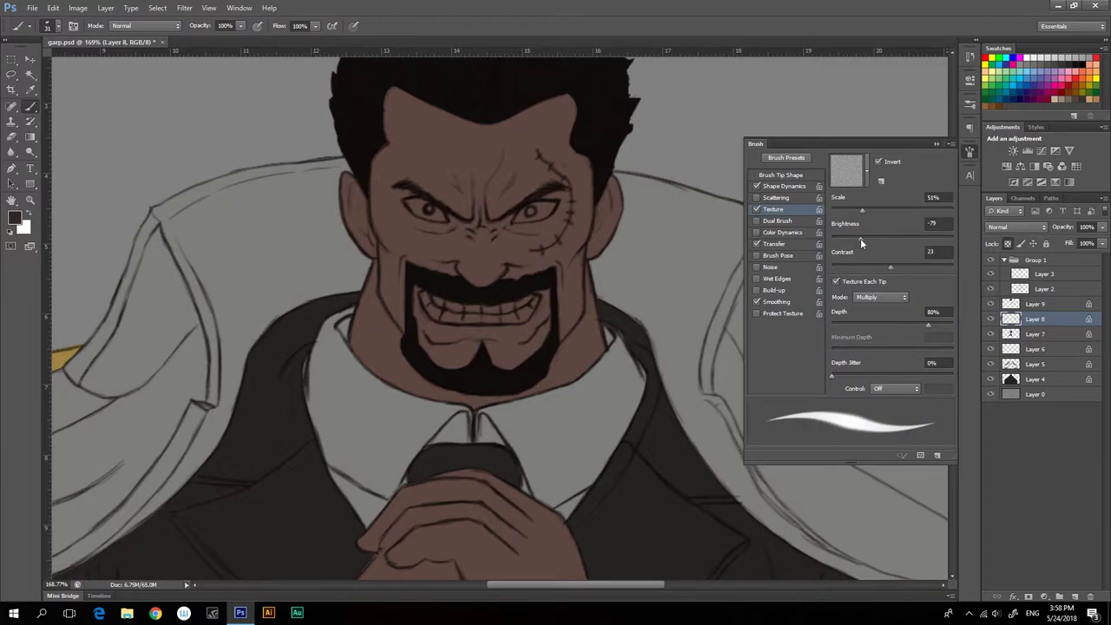
drag(862, 243, 905, 251)
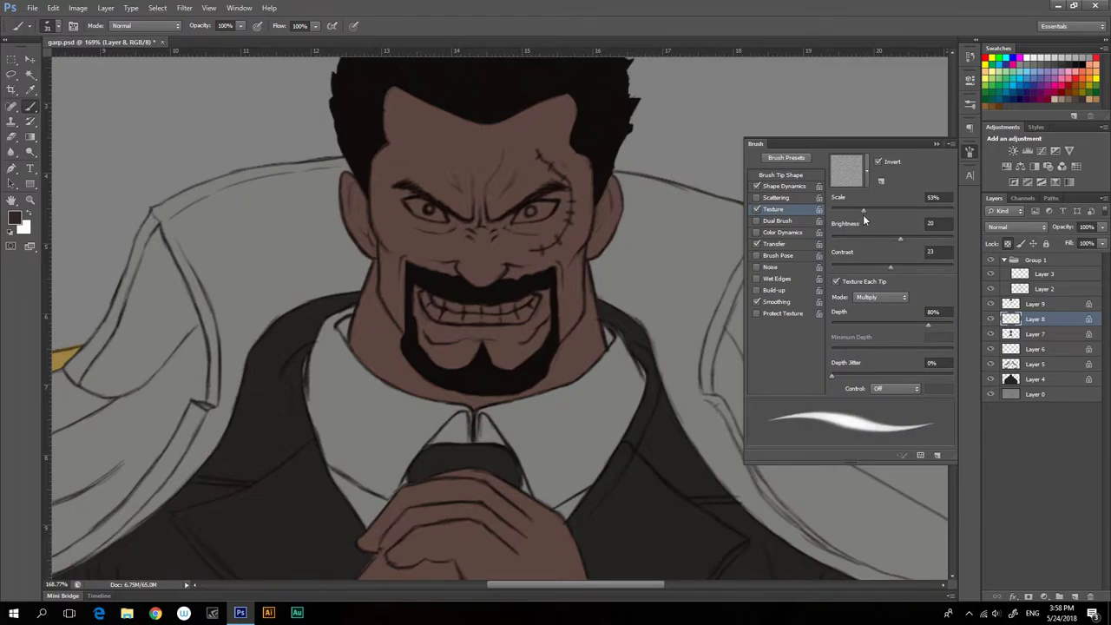
click(777, 245)
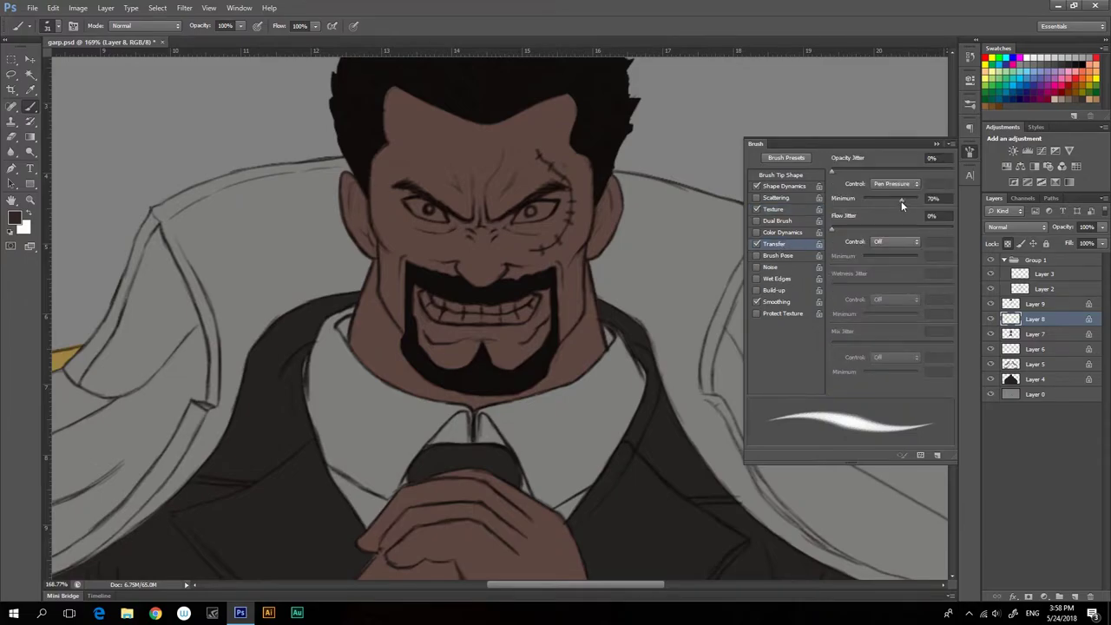
mouse_move(901, 201)
mouse_down()
mouse_move(870, 204)
mouse_move(886, 204)
mouse_up()
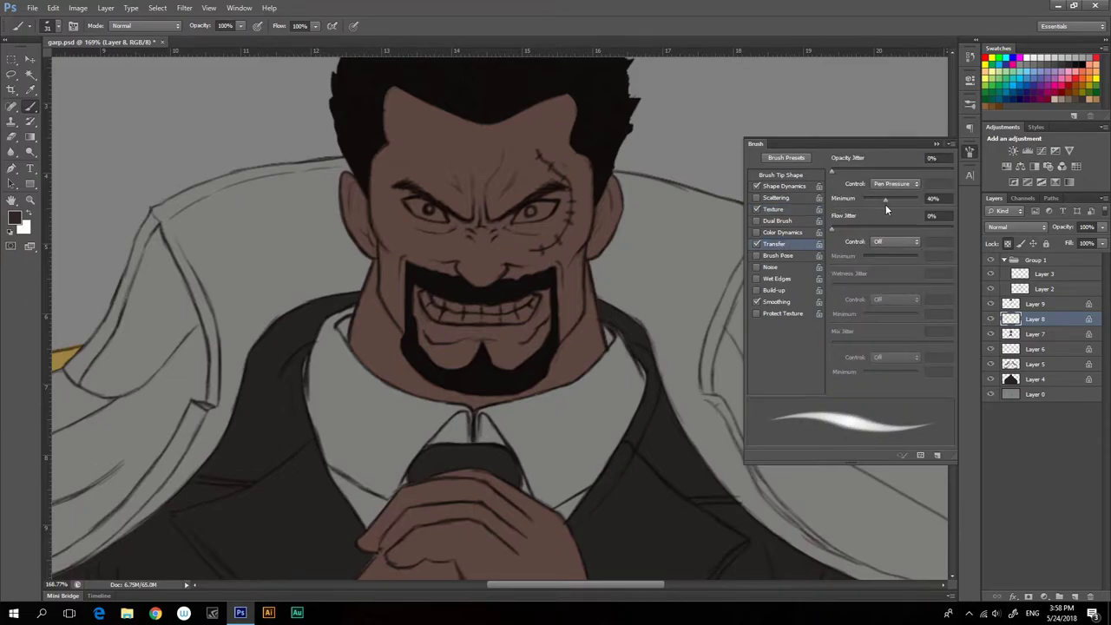
click(773, 209)
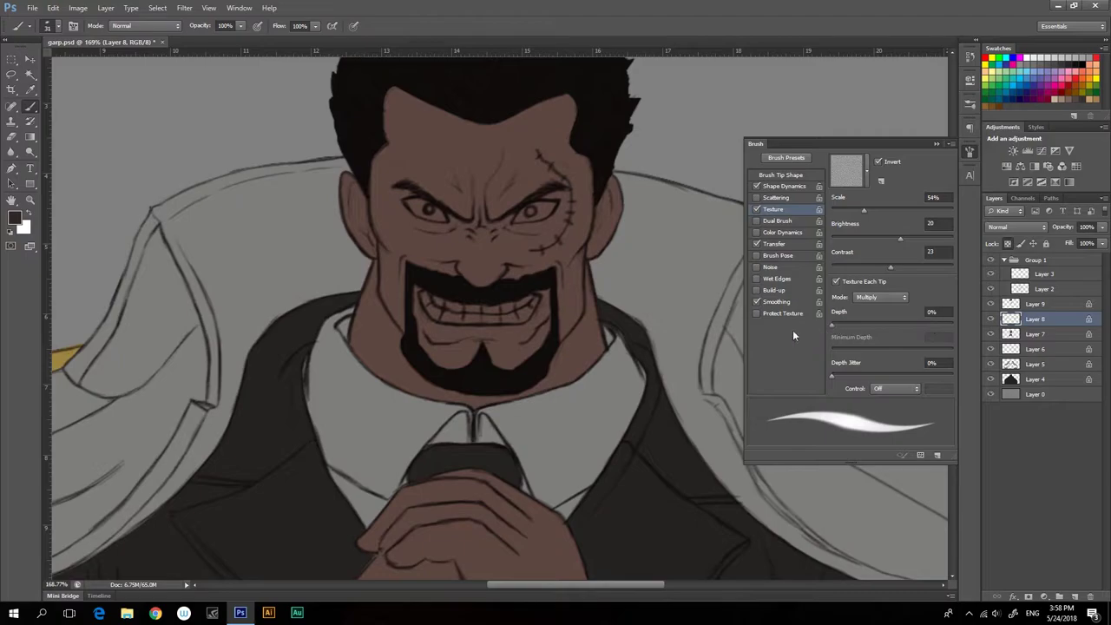
drag(928, 323, 978, 321)
mouse_move(901, 238)
mouse_down()
mouse_move(890, 238)
mouse_move(917, 268)
mouse_move(886, 242)
mouse_move(903, 269)
mouse_up()
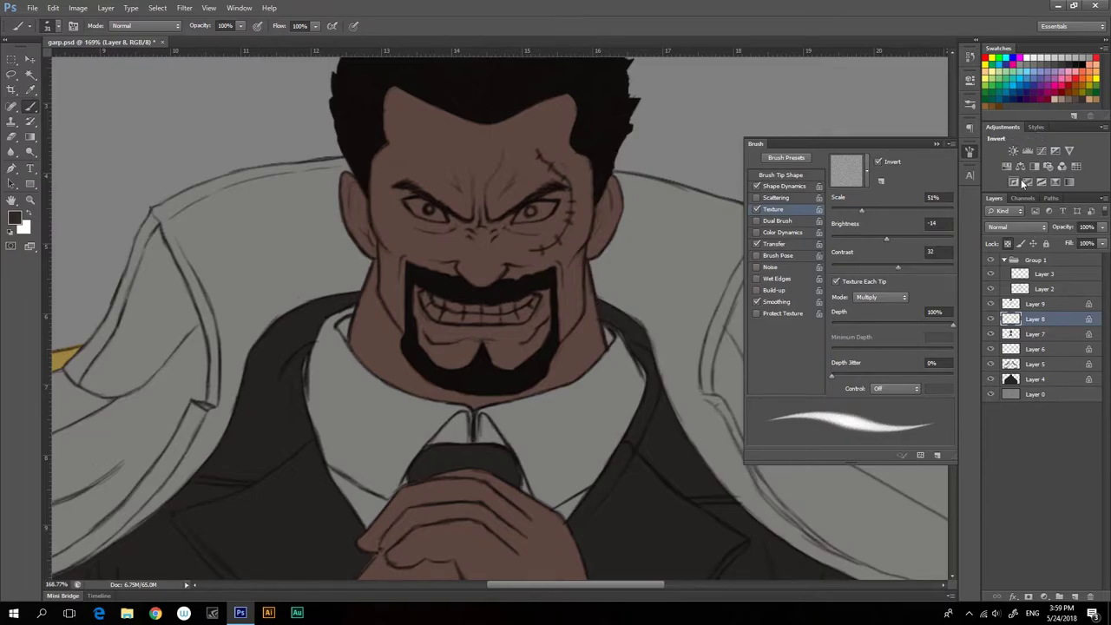
key(F5)
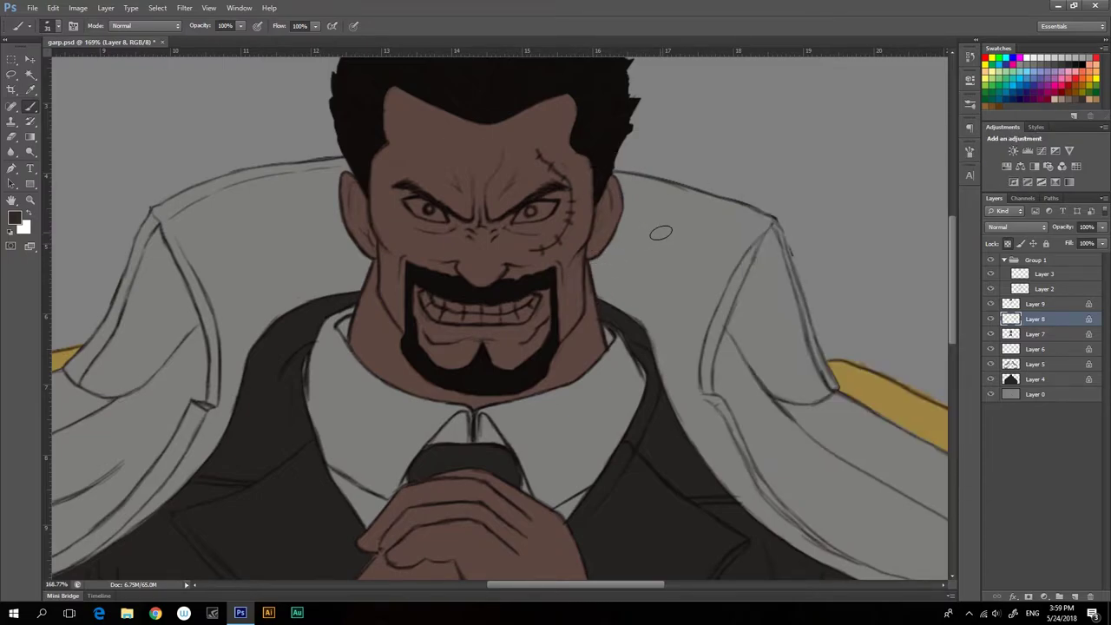
Toggle Layers 8 and 7 to check their contents, then make Layer 7 active
click(991, 318)
click(991, 319)
click(991, 334)
click(990, 334)
click(1034, 335)
Choose a dark brown shadow colour in the Color Picker, ending back on Layer 7
click(15, 217)
click(724, 320)
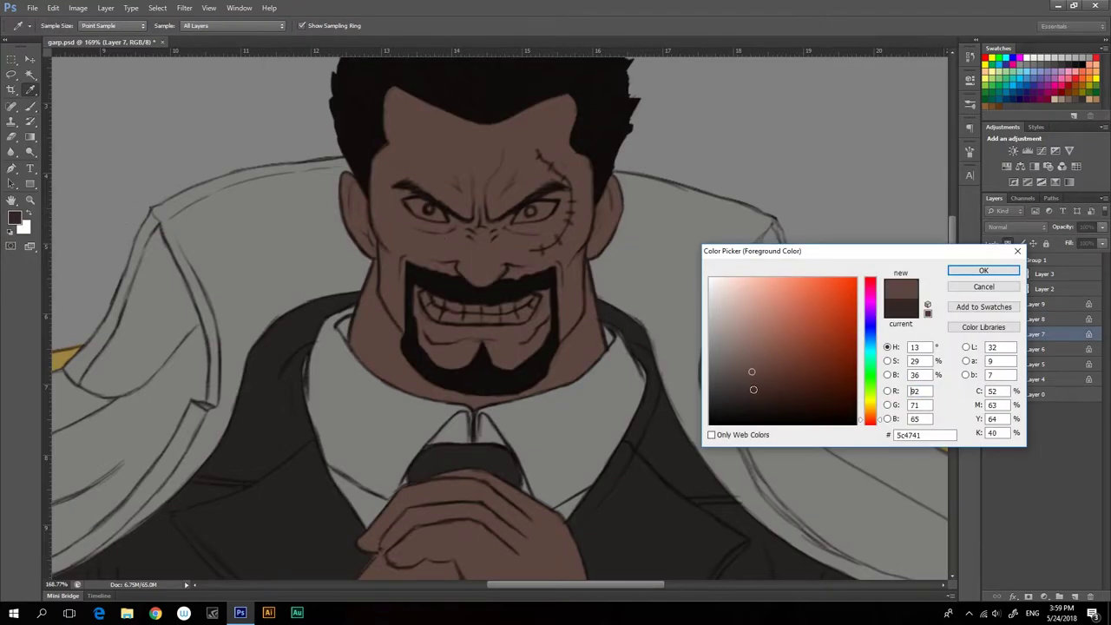
click(749, 393)
click(990, 269)
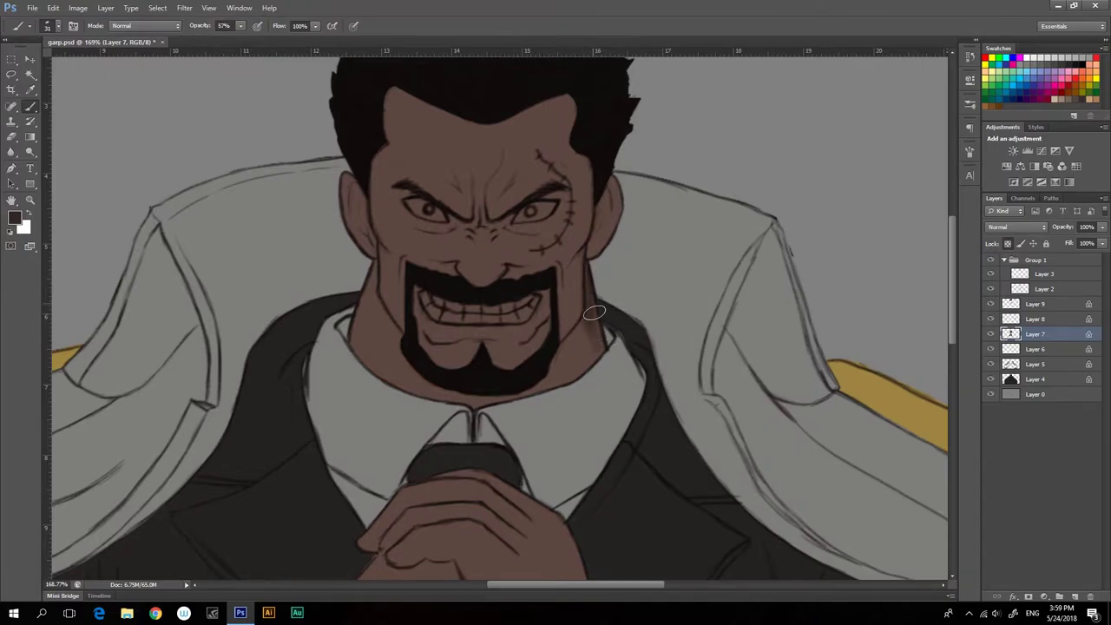
key(alt+bracketright)
key(alt+bracketright)
click(15, 219)
click(725, 397)
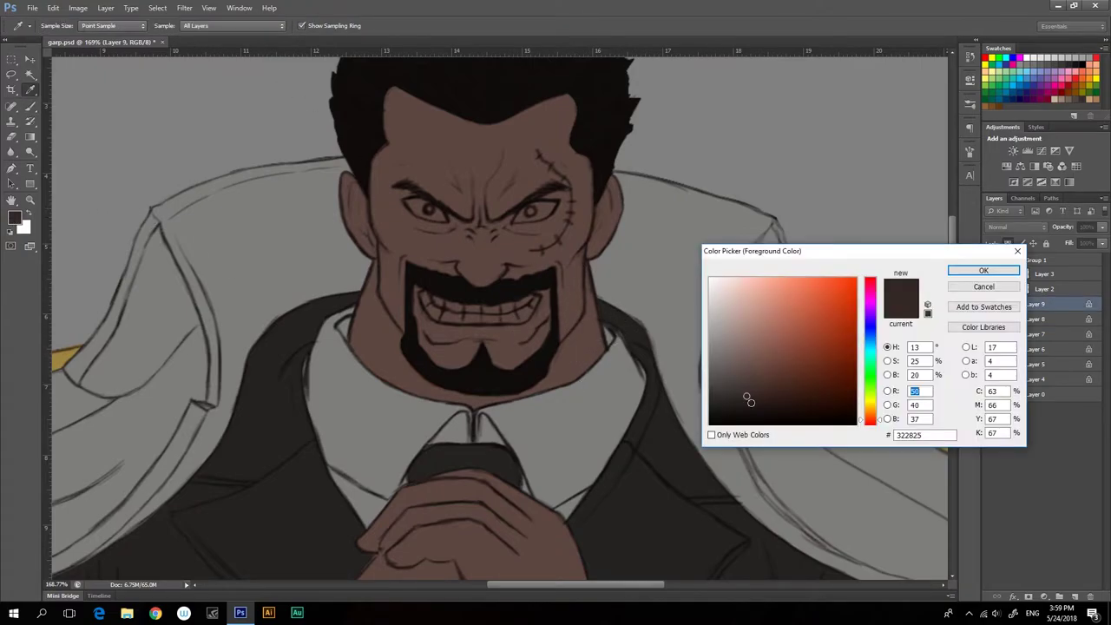
click(990, 269)
key(alt+bracketleft)
key(alt+bracketleft)
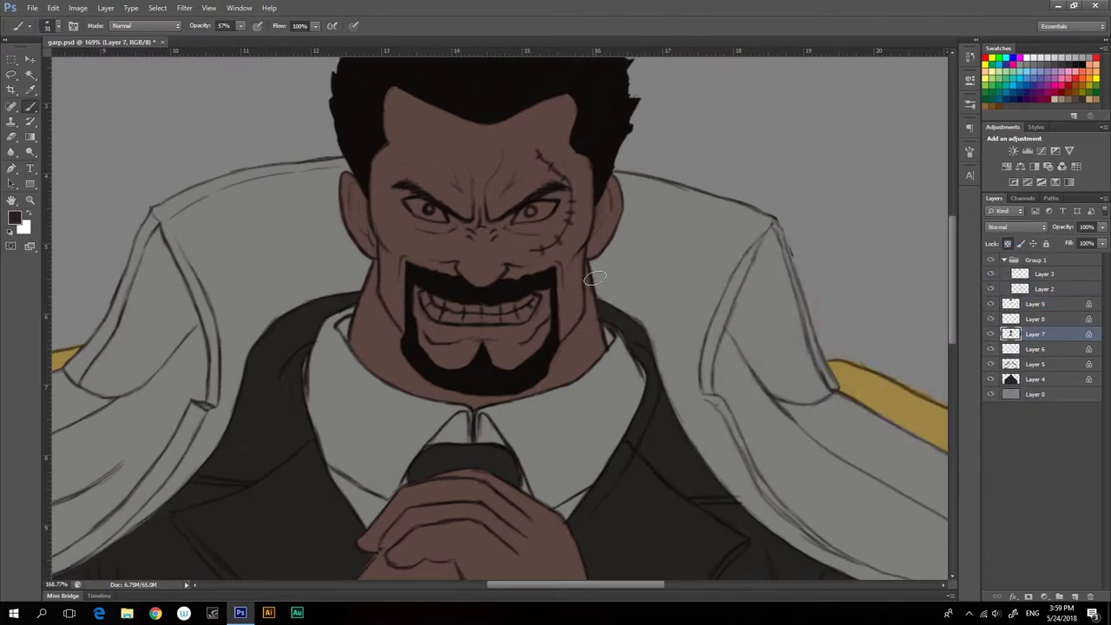
Paint textured shadows down both sides of the neck
mouse_move(597, 274)
mouse_down()
mouse_move(582, 328)
mouse_move(587, 375)
mouse_up()
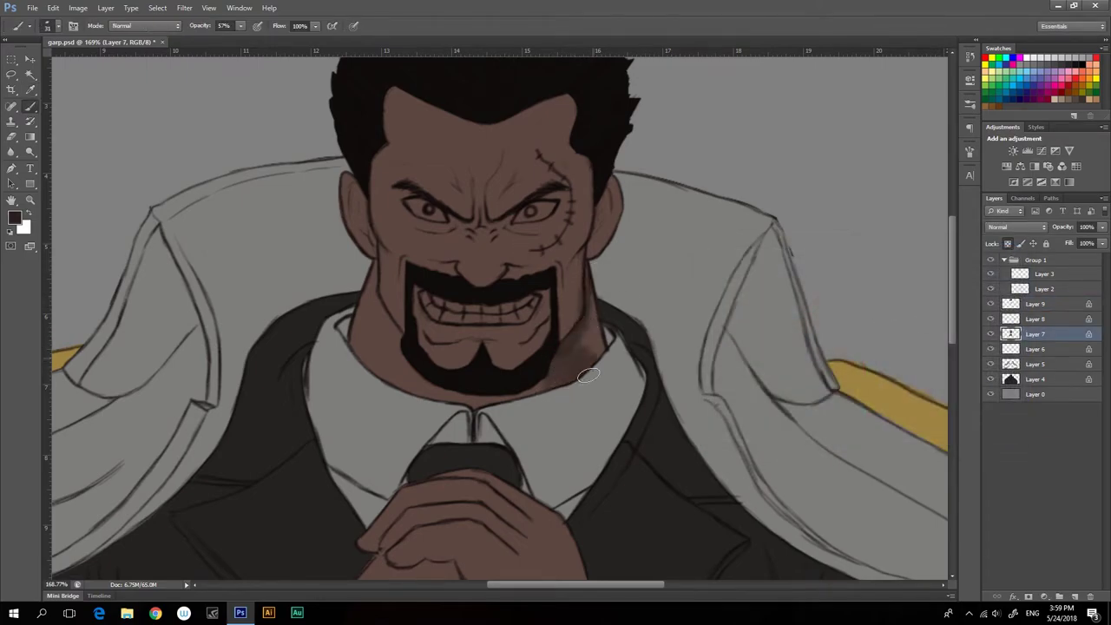
right_click(580, 347)
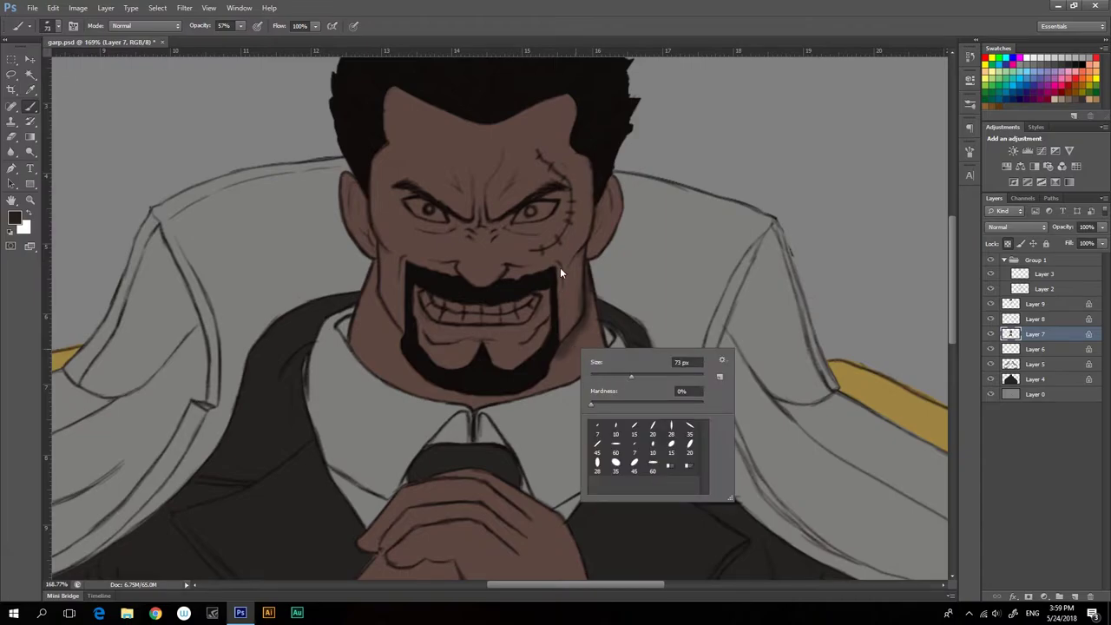
key(Return)
drag(556, 301, 551, 387)
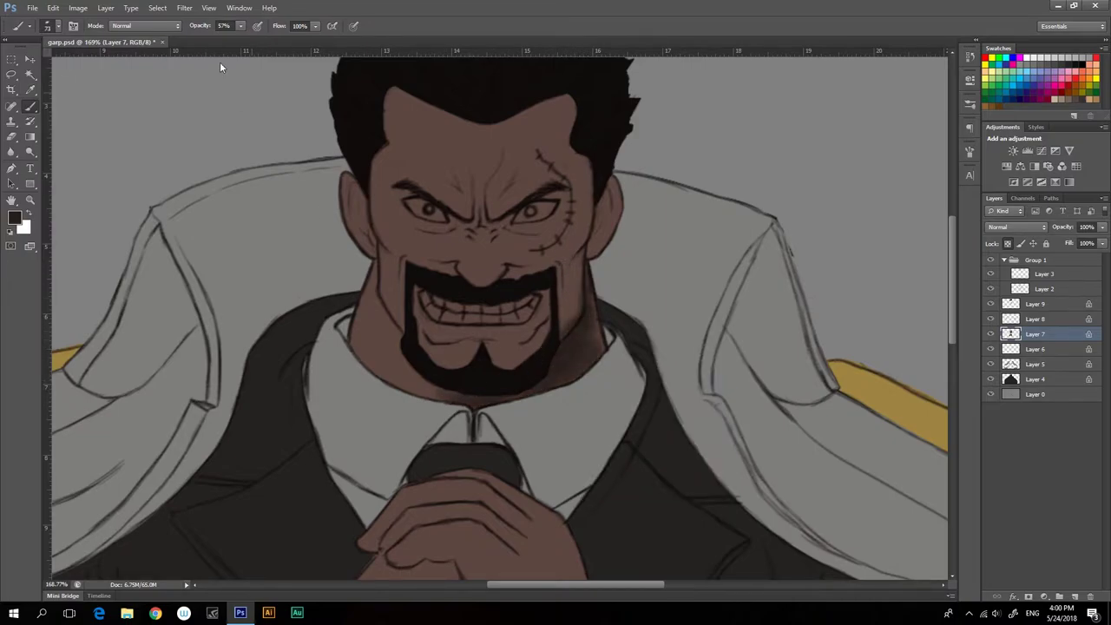
drag(382, 305, 377, 391)
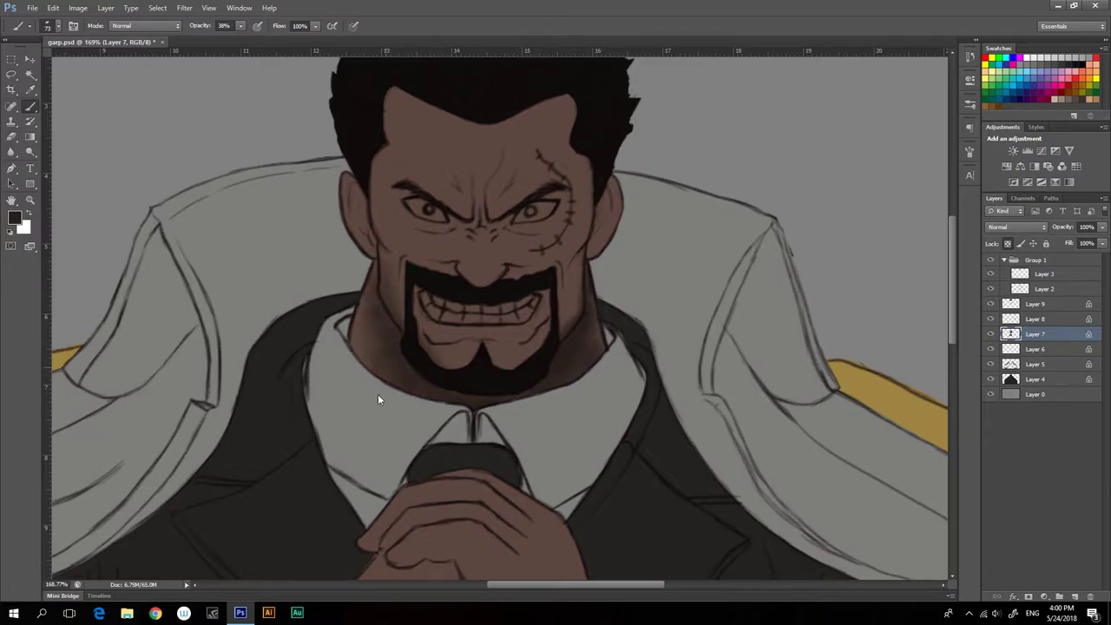
right_click(360, 276)
key(Escape)
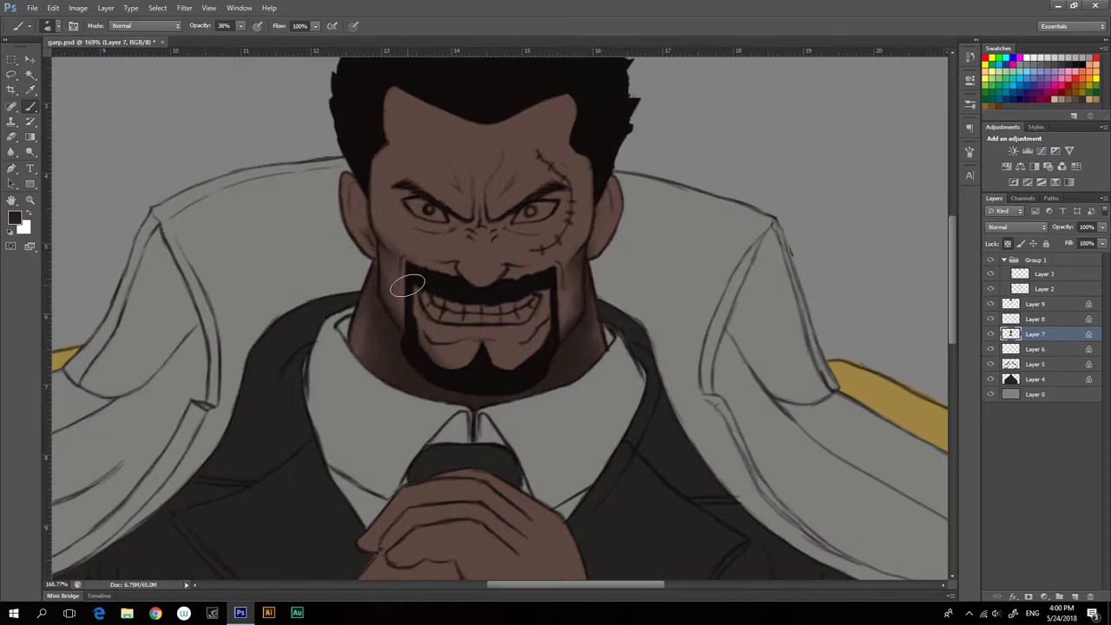
Shade under the lower lip and chin, then darken both eye sockets
drag(524, 345, 545, 326)
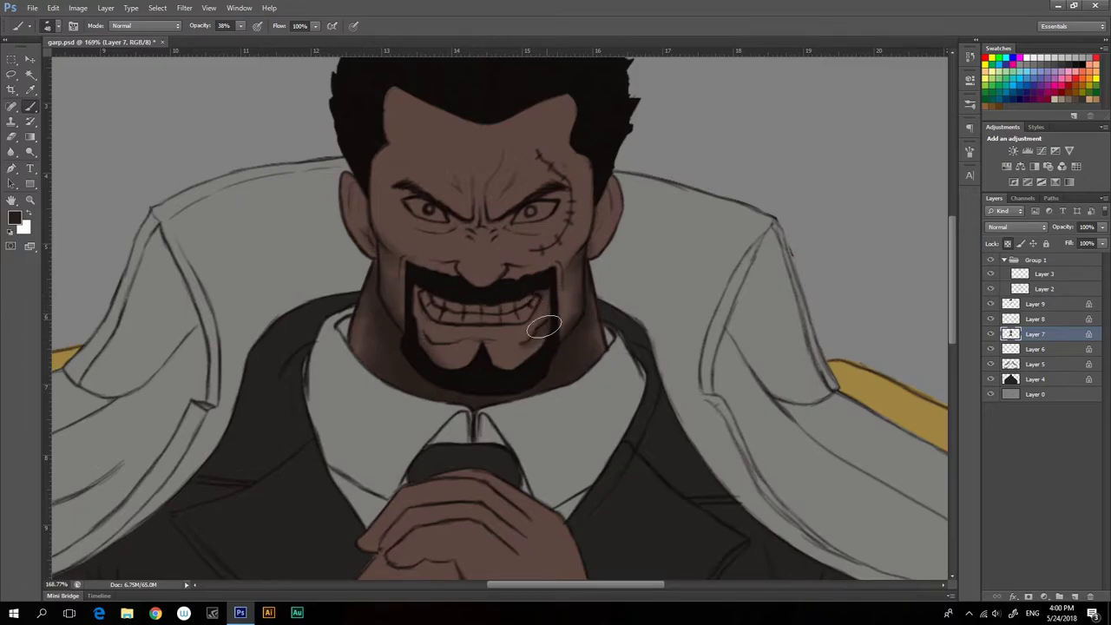
drag(436, 354, 420, 345)
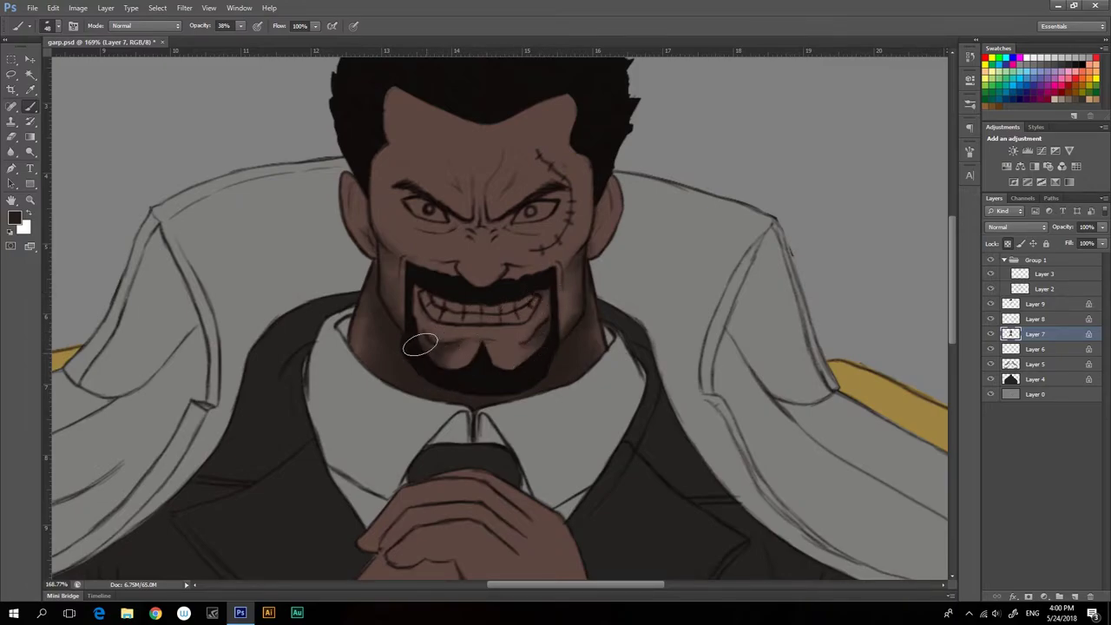
drag(509, 347, 538, 322)
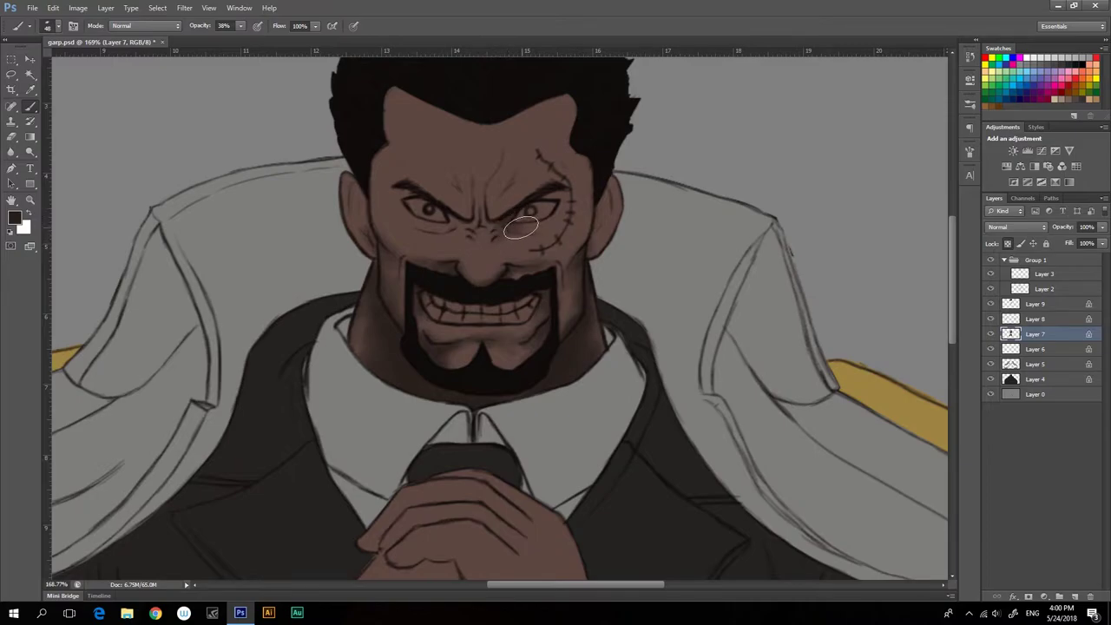
drag(521, 228, 557, 193)
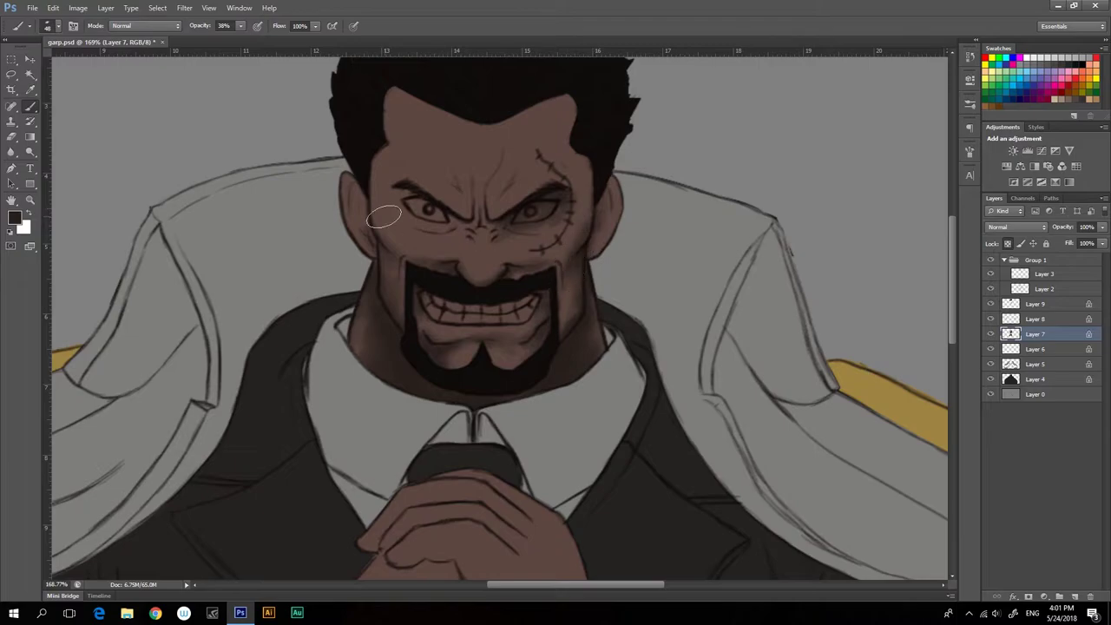
mouse_move(408, 206)
mouse_down()
mouse_move(445, 223)
mouse_move(434, 212)
mouse_move(460, 203)
mouse_move(509, 216)
mouse_move(460, 223)
mouse_move(459, 242)
mouse_move(441, 218)
mouse_move(437, 236)
mouse_move(521, 237)
mouse_move(496, 215)
mouse_move(496, 168)
mouse_move(472, 194)
mouse_move(521, 193)
mouse_move(526, 171)
mouse_move(551, 181)
mouse_move(555, 169)
mouse_move(593, 170)
mouse_move(388, 77)
mouse_move(424, 99)
mouse_move(509, 110)
mouse_move(457, 117)
mouse_move(539, 104)
mouse_move(390, 87)
mouse_move(377, 148)
mouse_move(408, 175)
mouse_move(397, 185)
mouse_move(575, 191)
mouse_move(544, 202)
mouse_up()
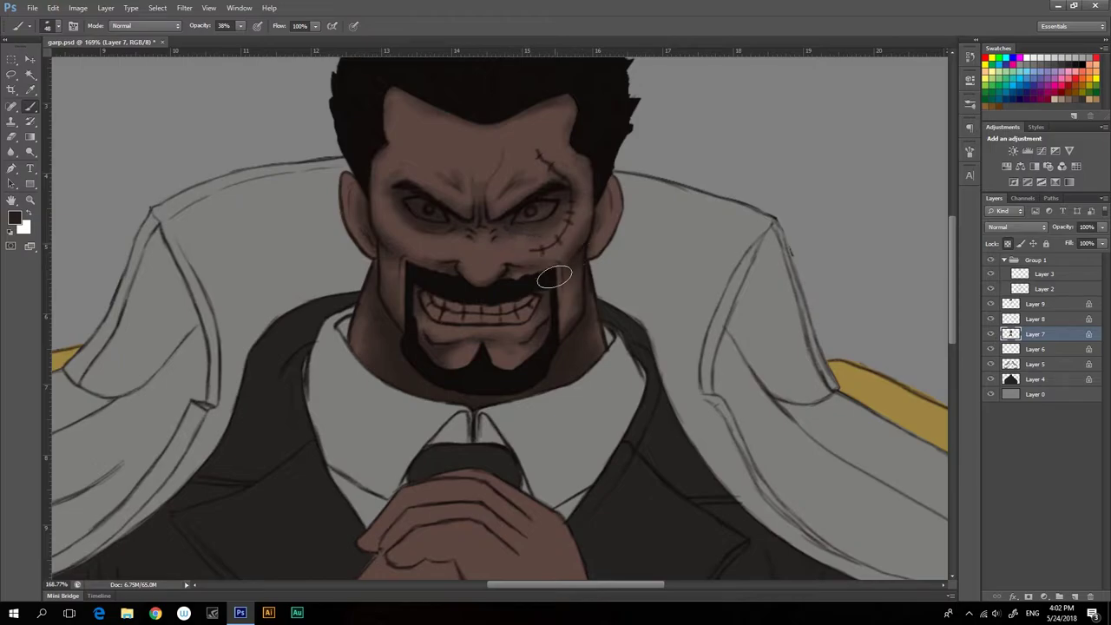
Paint textured shadows on the clasped hands' fingers and the right forearm's lower edge by the cuff
key(z)
drag(609, 361, 549, 223)
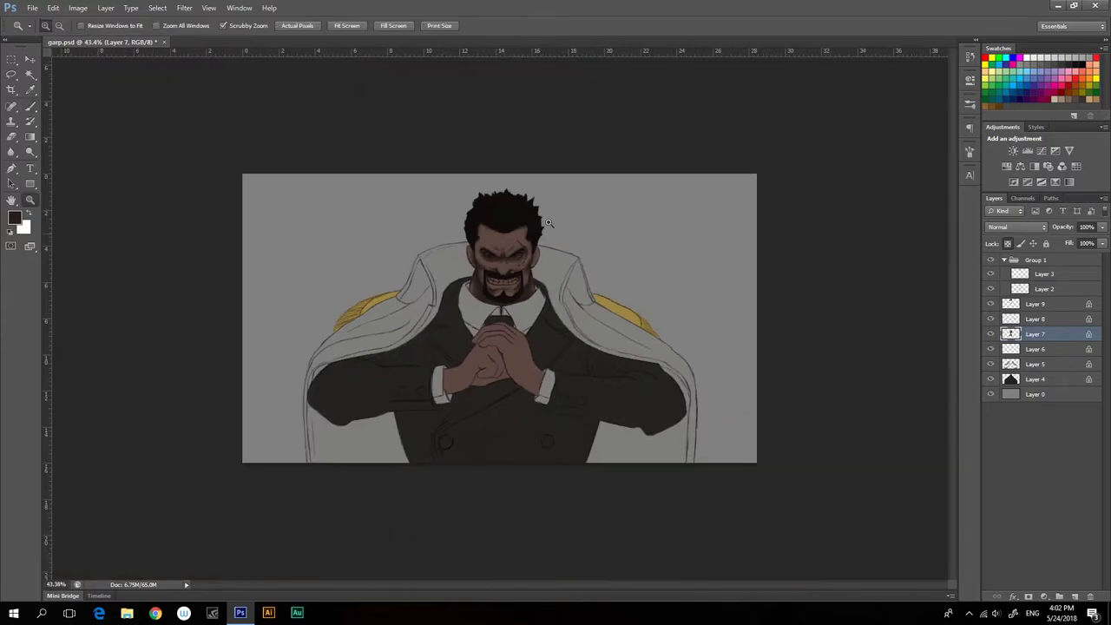
drag(497, 370, 564, 370)
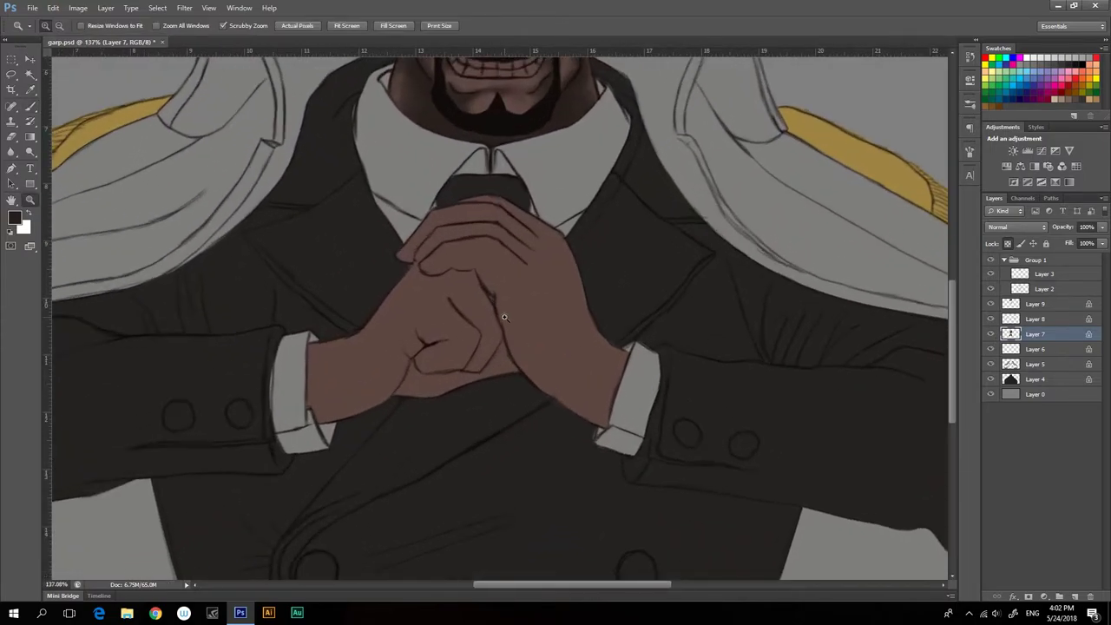
key(b)
mouse_move(409, 368)
mouse_down()
mouse_move(419, 398)
mouse_move(438, 382)
mouse_move(434, 390)
mouse_move(466, 382)
mouse_move(496, 342)
mouse_move(461, 269)
mouse_move(494, 318)
mouse_move(413, 273)
mouse_move(456, 275)
mouse_move(422, 359)
mouse_move(465, 380)
mouse_move(529, 374)
mouse_move(530, 387)
mouse_move(437, 388)
mouse_move(318, 411)
mouse_move(399, 391)
mouse_move(359, 390)
mouse_move(414, 359)
mouse_up()
mouse_move(447, 274)
mouse_down()
mouse_move(460, 234)
mouse_move(397, 255)
mouse_move(518, 210)
mouse_up()
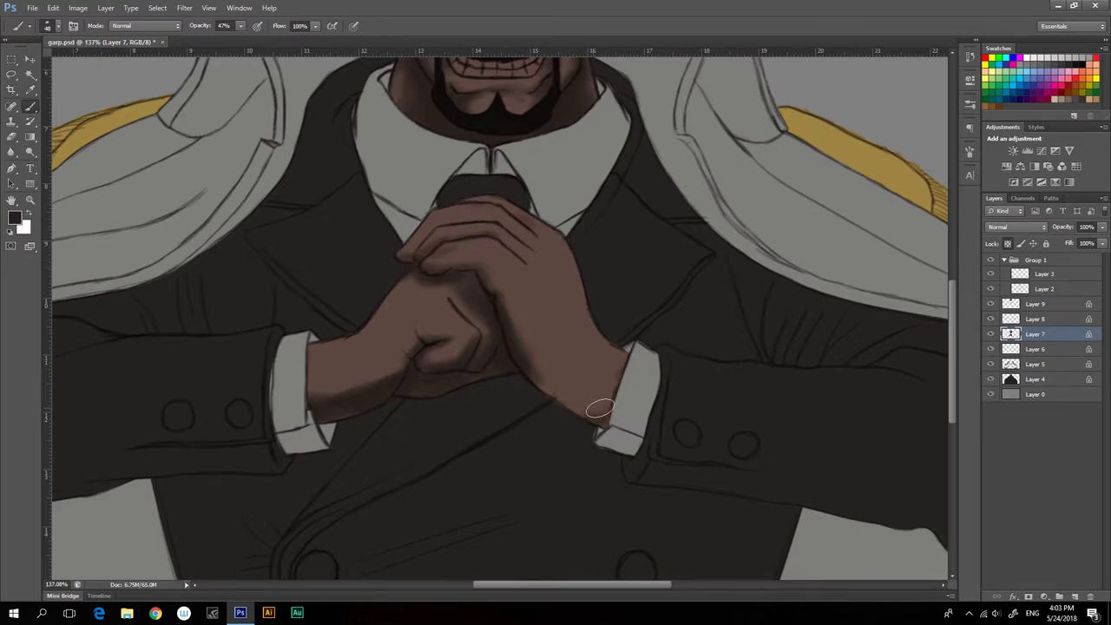
drag(600, 405, 611, 424)
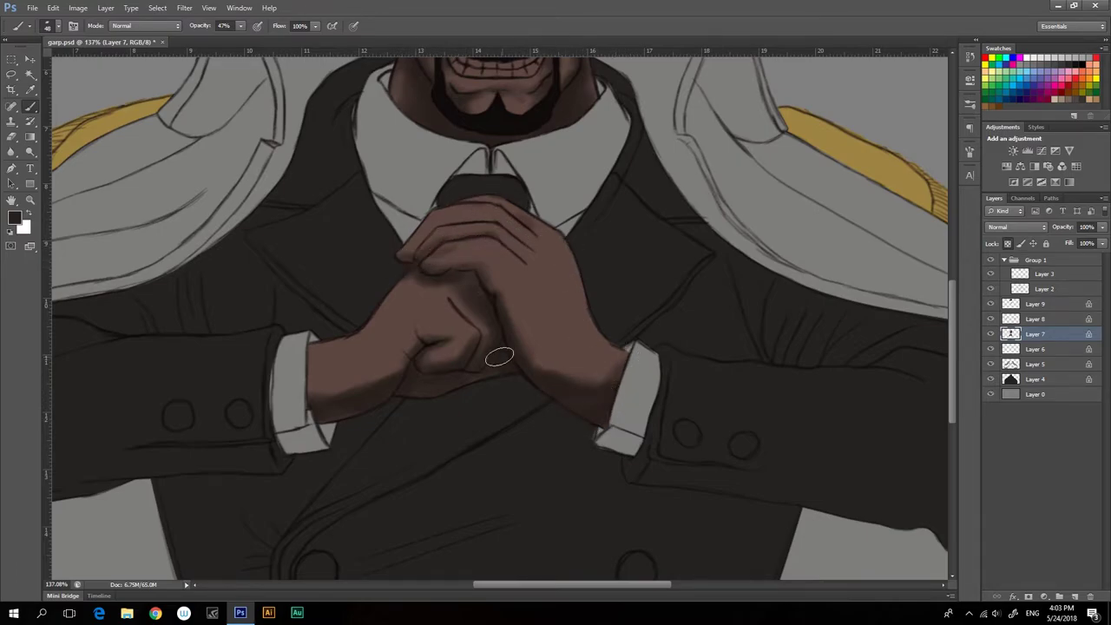
Frame the face and neck, then set the foreground colour to muted brown #5c4741 for painting
drag(540, 398, 532, 370)
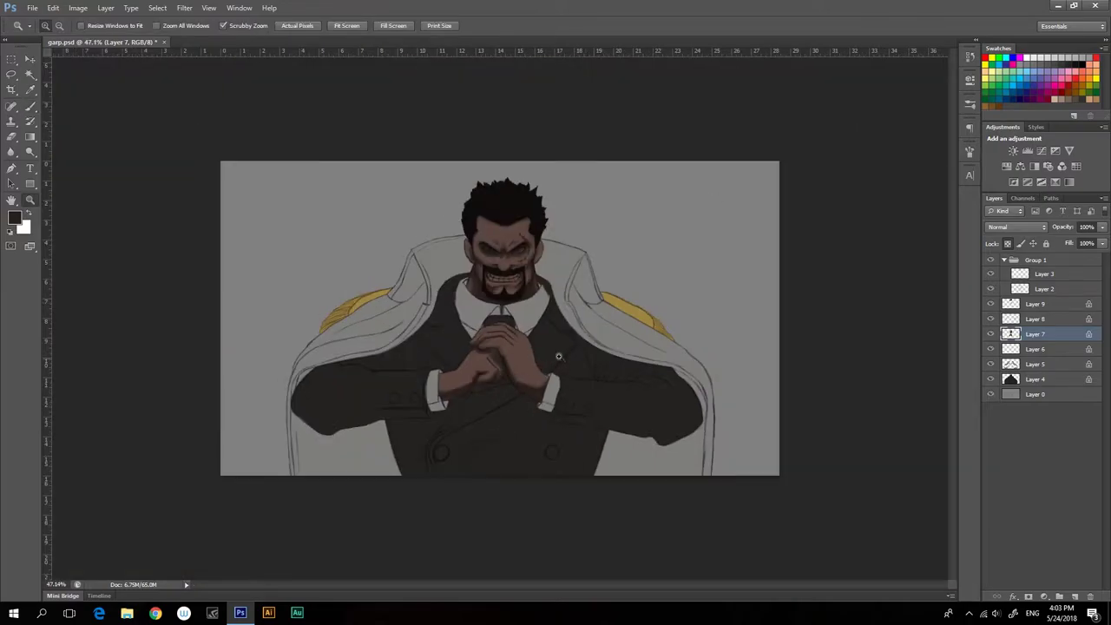
drag(573, 306, 642, 313)
click(14, 218)
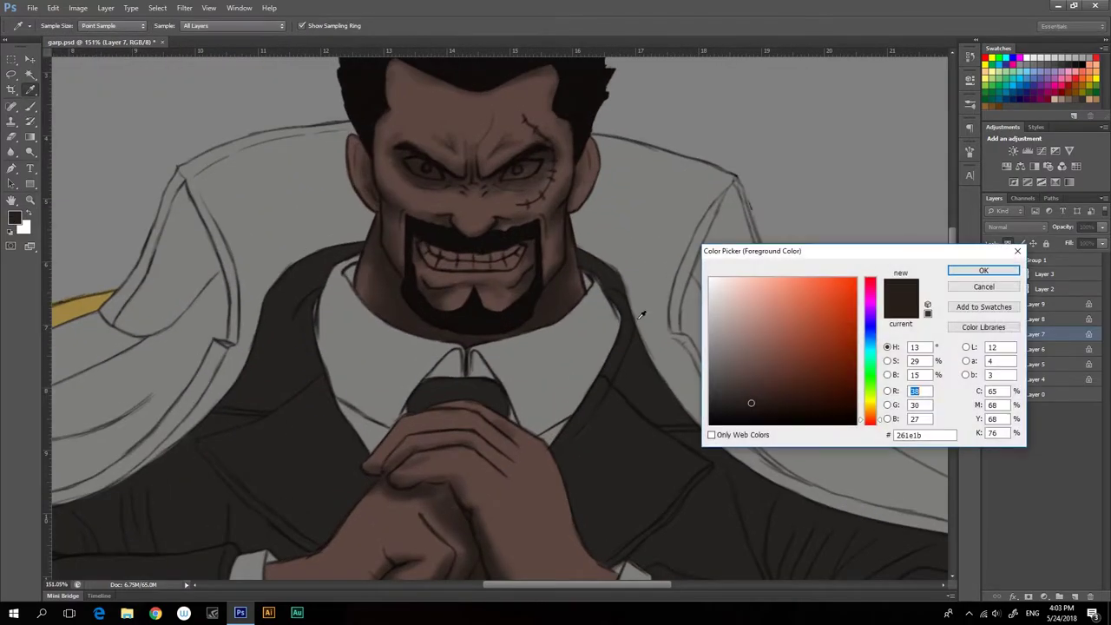
click(875, 421)
drag(875, 420, 874, 422)
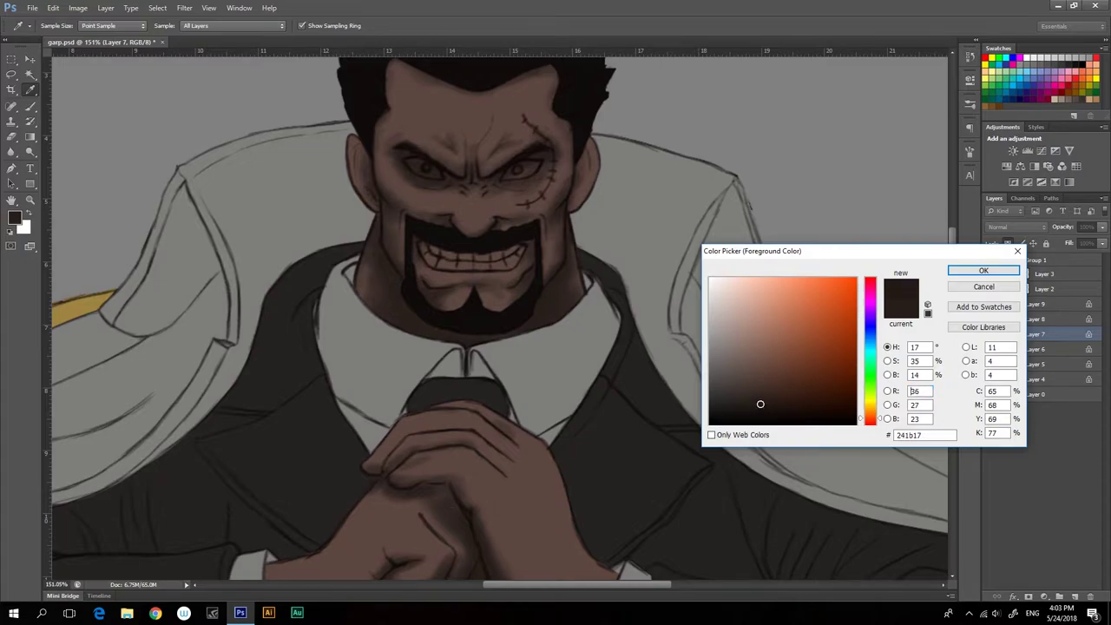
click(752, 372)
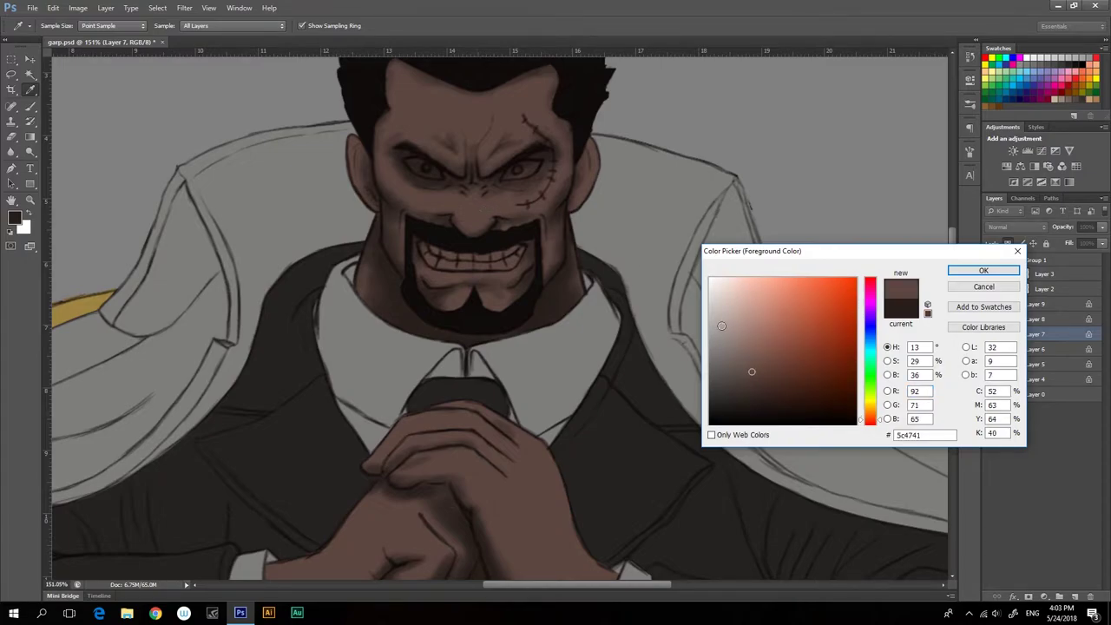
drag(752, 372, 761, 384)
click(984, 271)
key(z)
key(b)
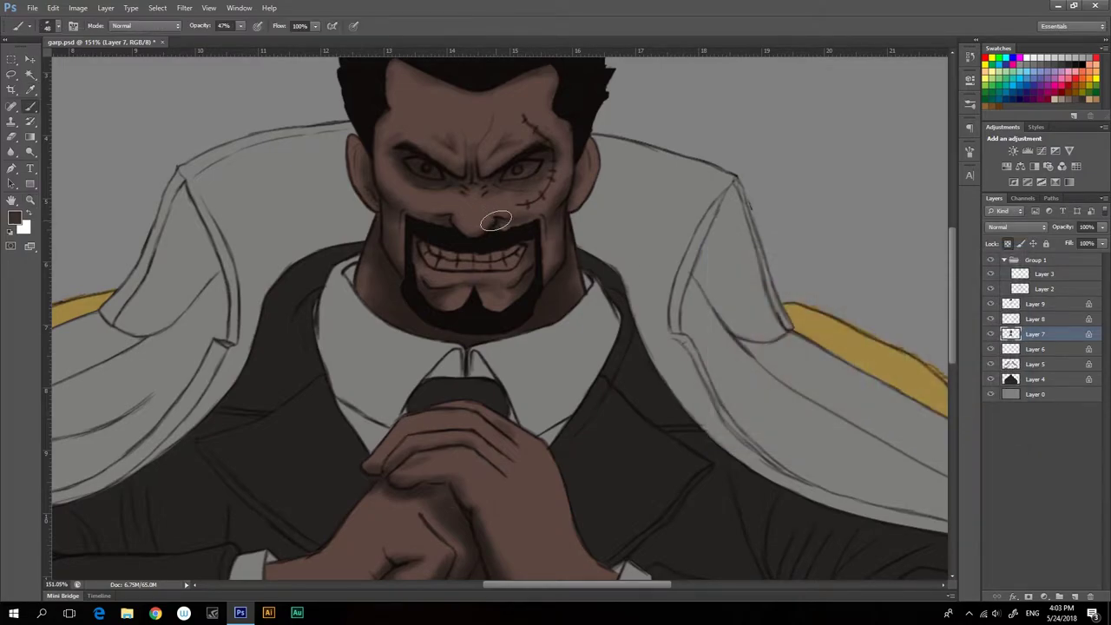
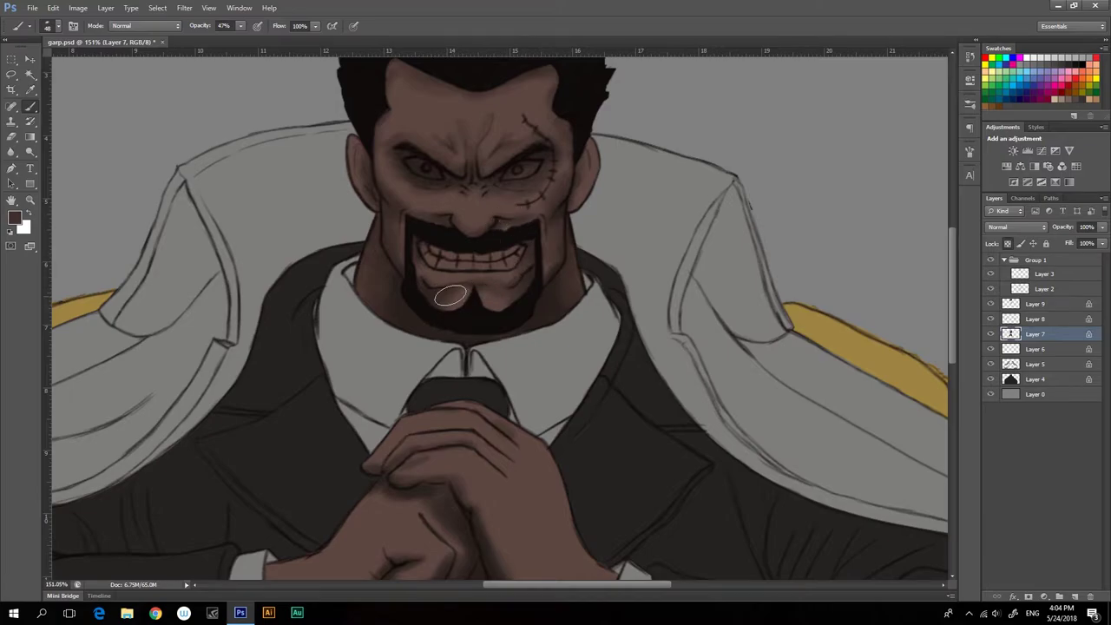
Zoom out to review the whole portrait, zoom back in, then zoom out to the full figure
key(z)
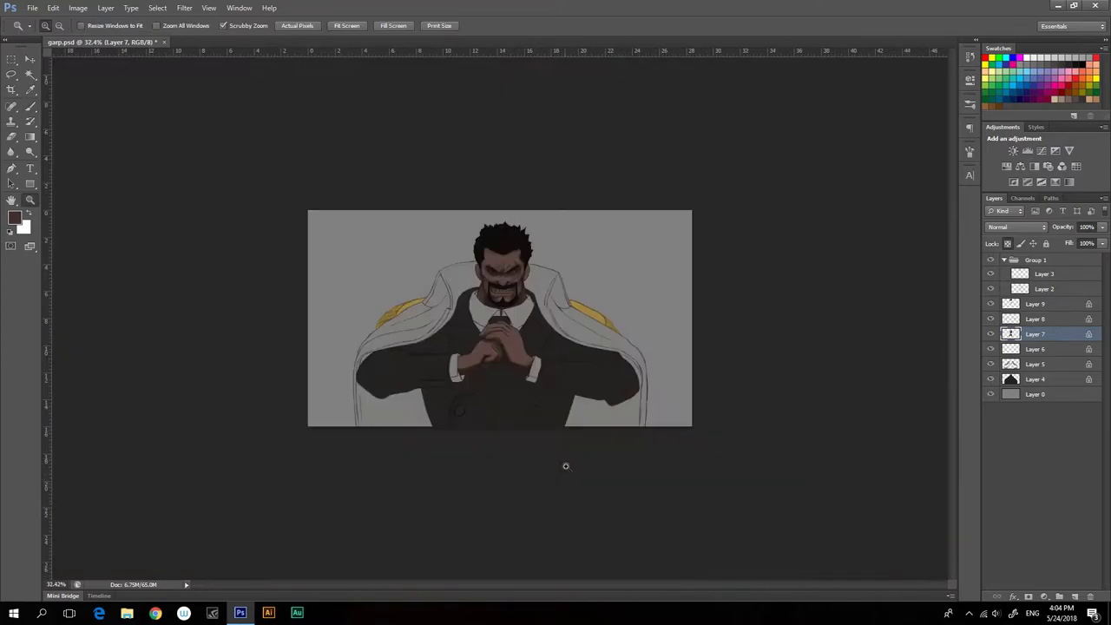
drag(565, 464, 488, 382)
key(b)
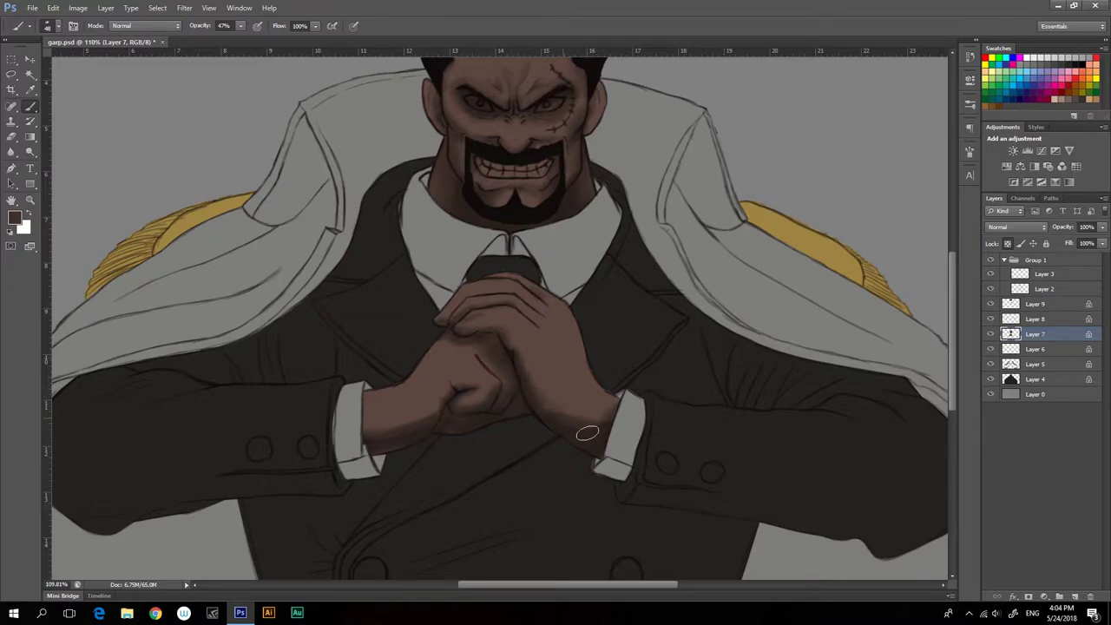
key(z)
drag(474, 334, 528, 229)
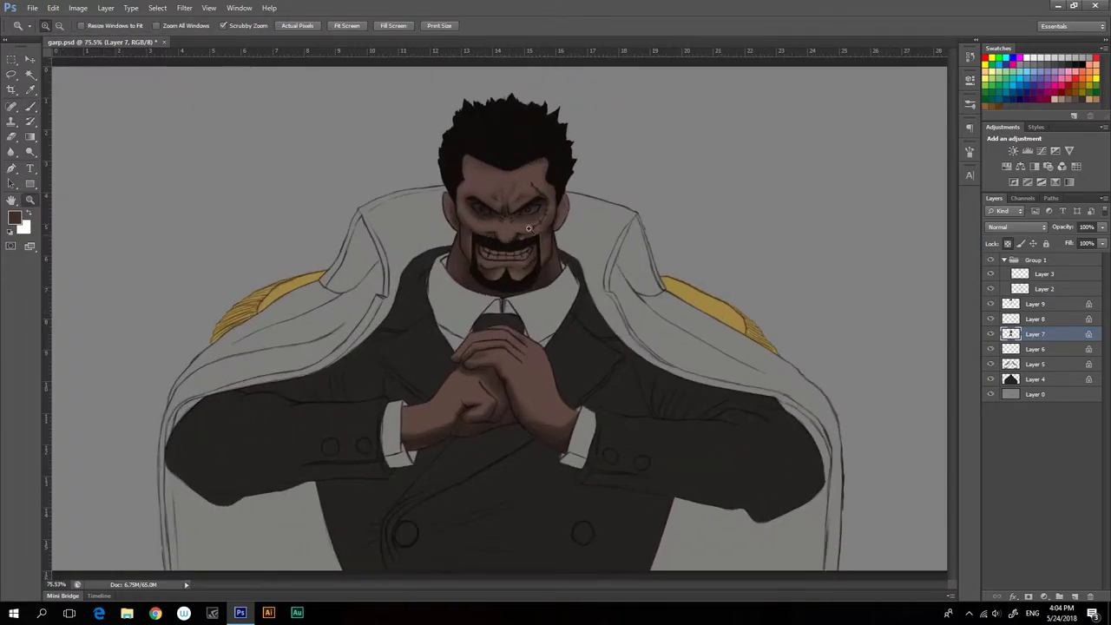
On Layer 4, sample a dark foreground colour and set up a soft brush
click(1033, 379)
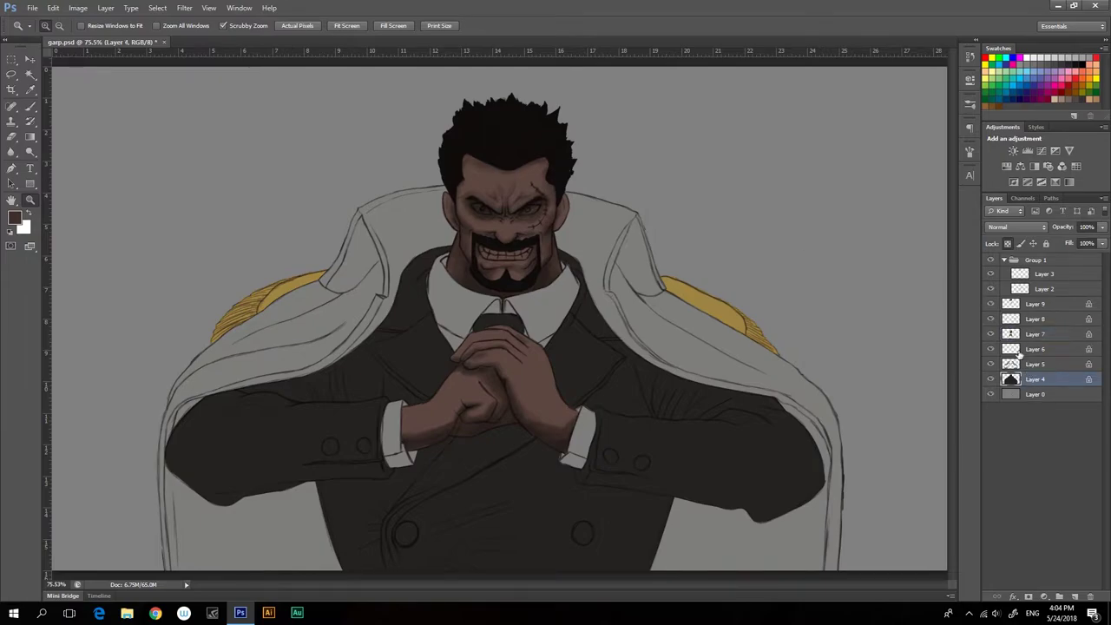
drag(524, 497, 524, 441)
key(i)
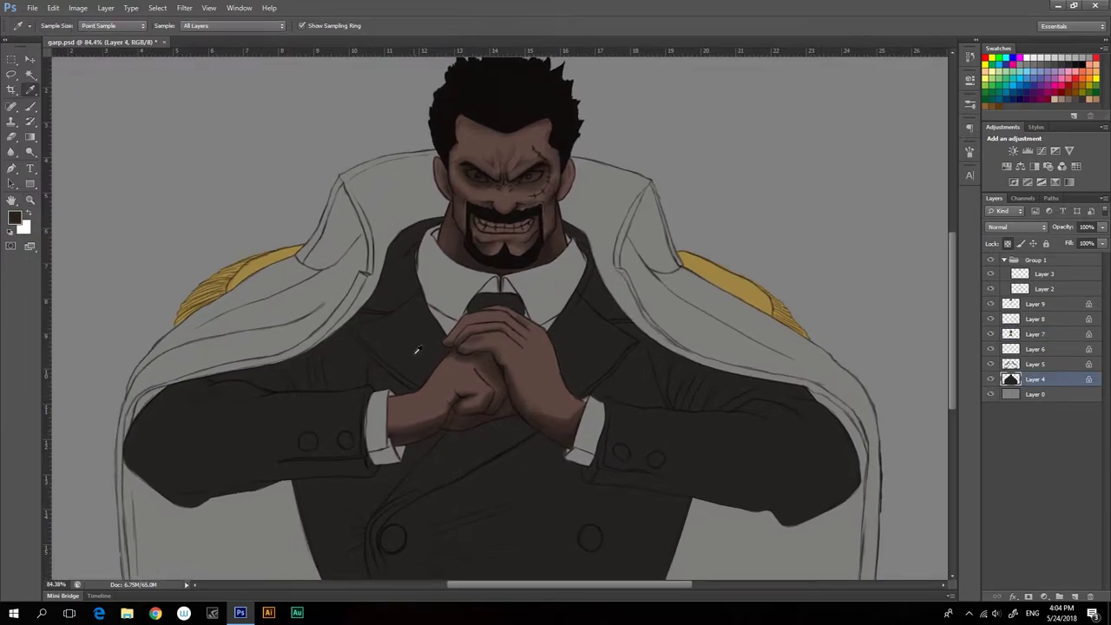
click(15, 218)
click(983, 271)
key(b)
right_click(392, 299)
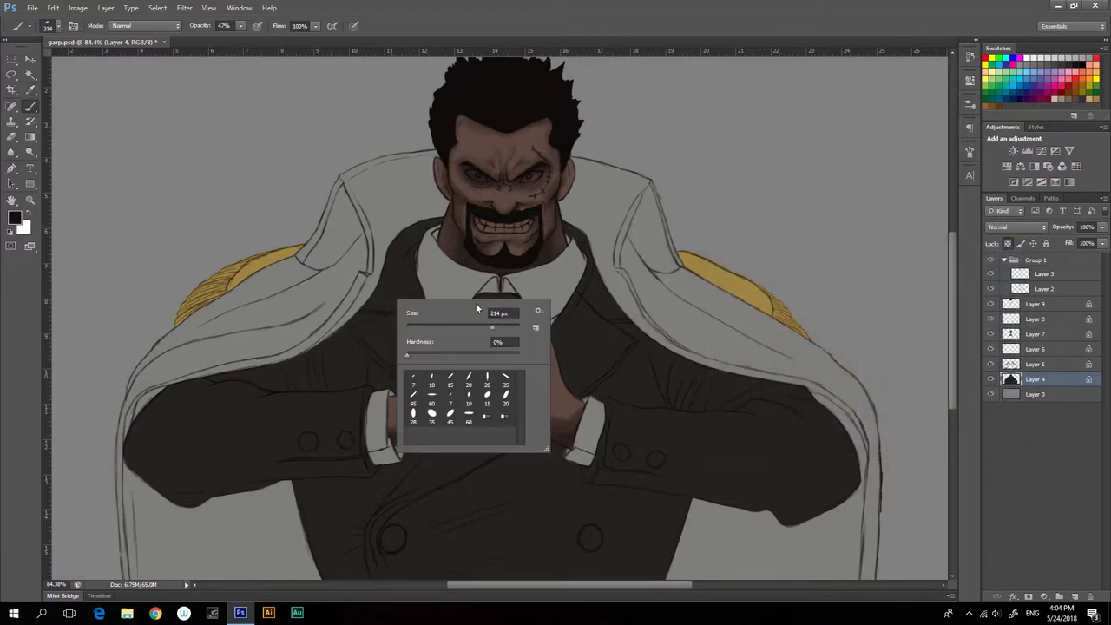
click(320, 252)
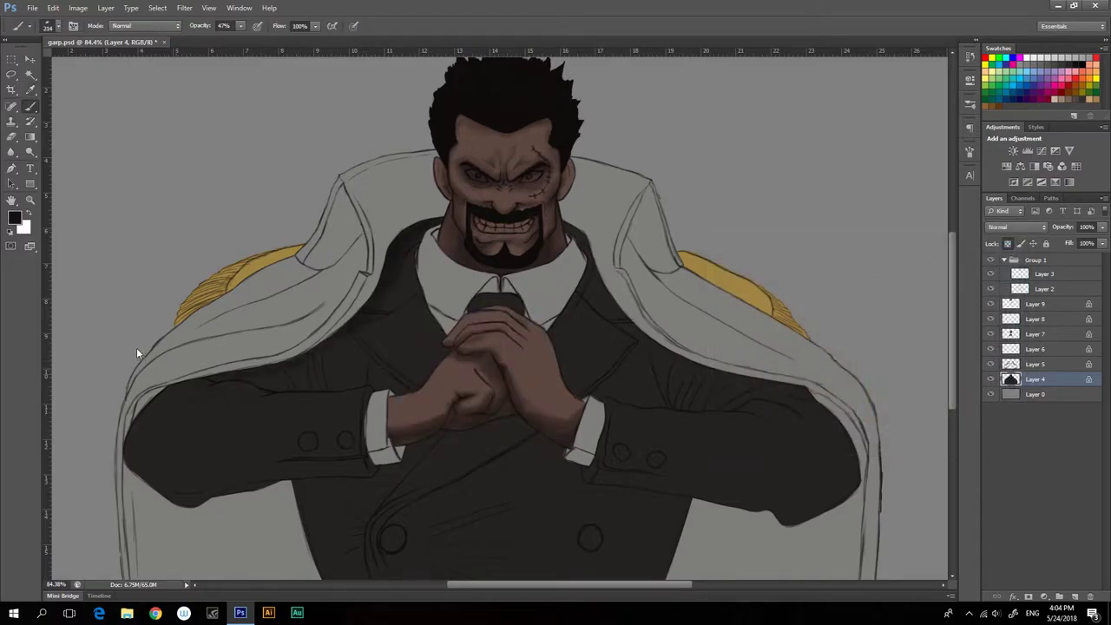
Shade both sleeves, the coat edge beside the collar and the coat below the right sleeve darker
drag(191, 495, 279, 476)
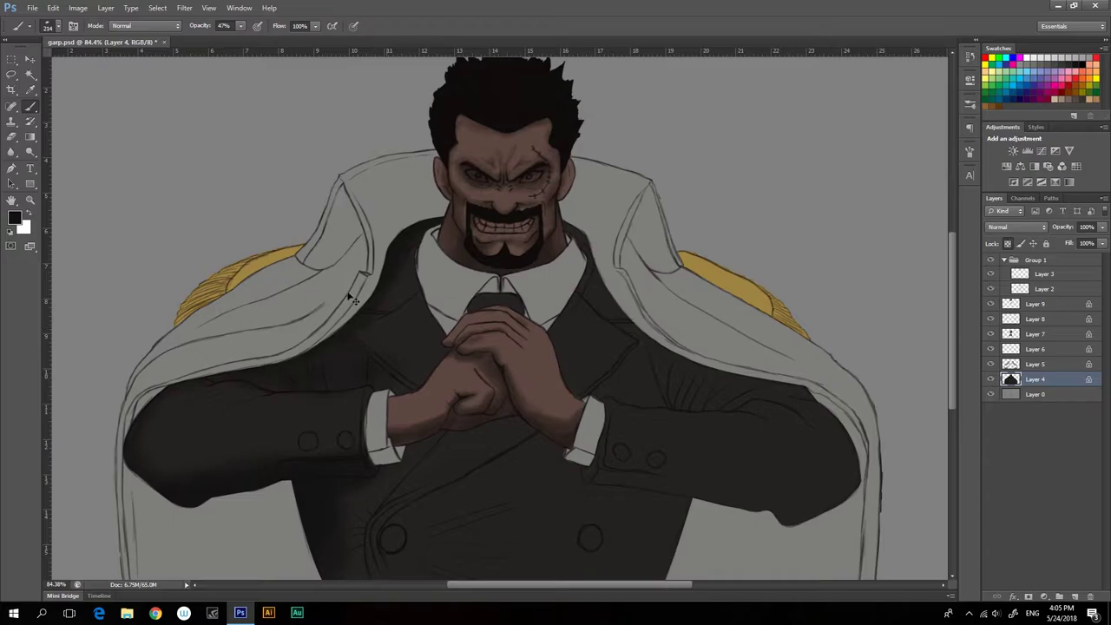
drag(585, 276, 618, 311)
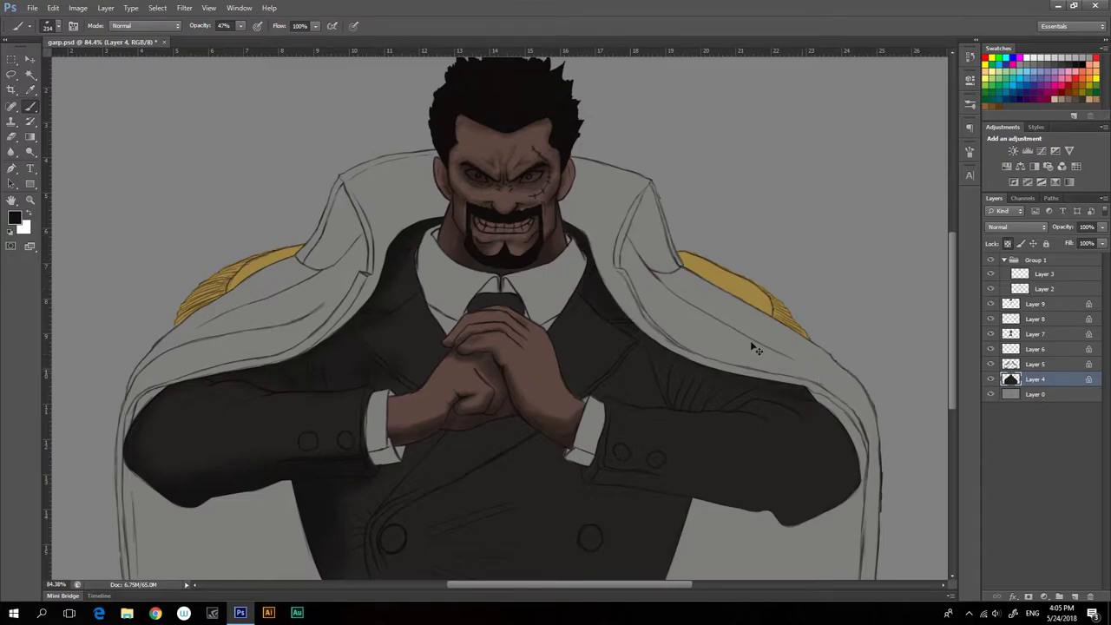
drag(781, 508, 678, 482)
drag(677, 565, 616, 509)
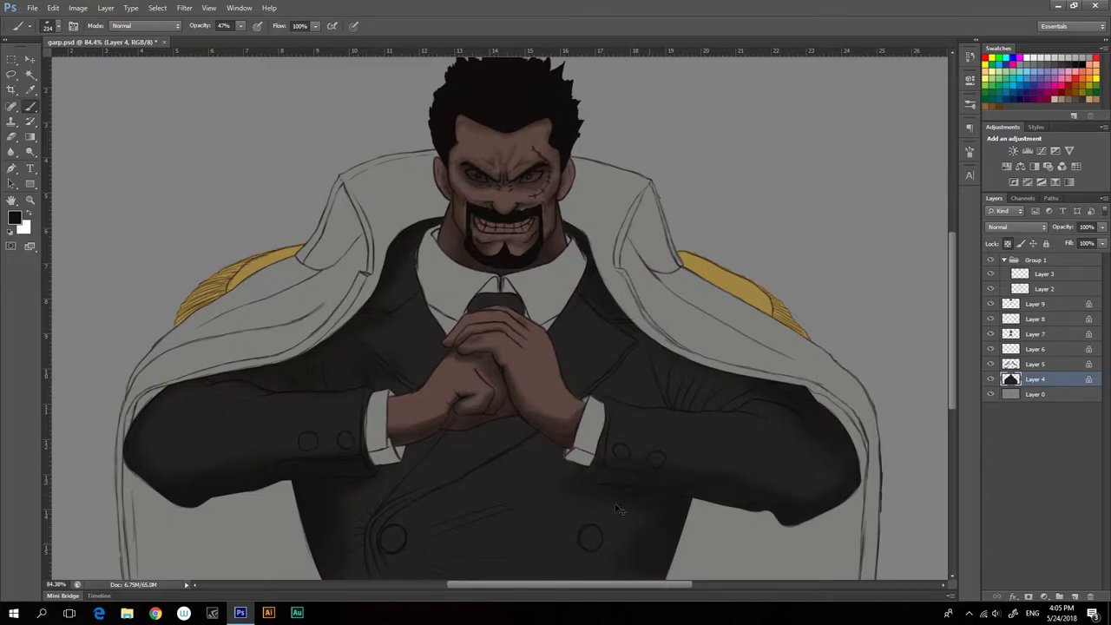
scroll(621, 350, down, 3)
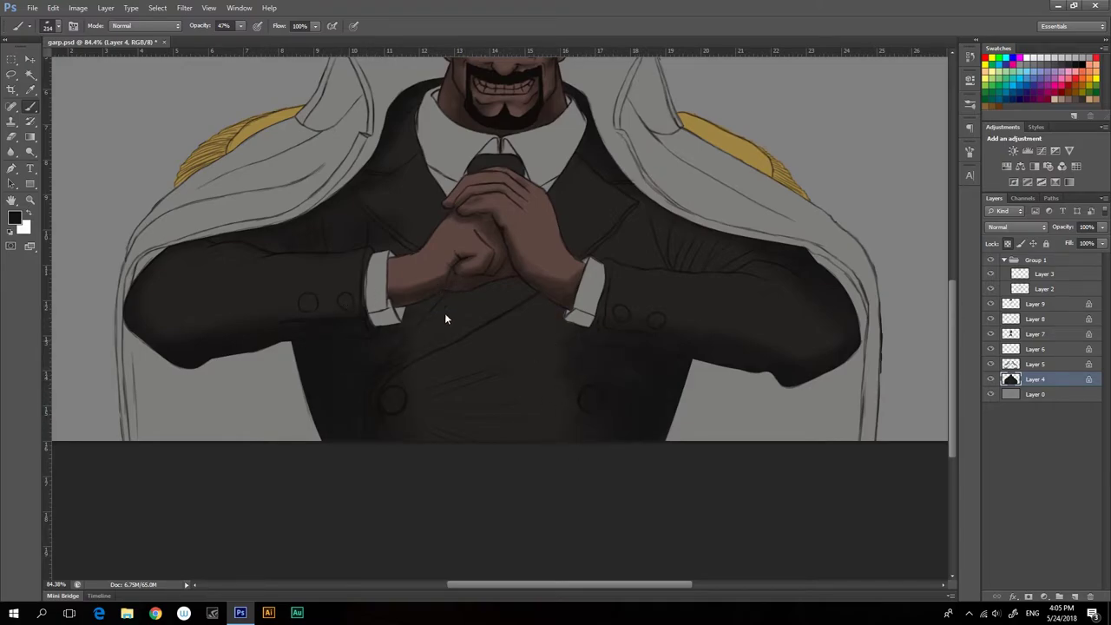
With a 73 px brush, darken and smooth the coat at the right shoulder
right_click(499, 339)
text(73)
key(Return)
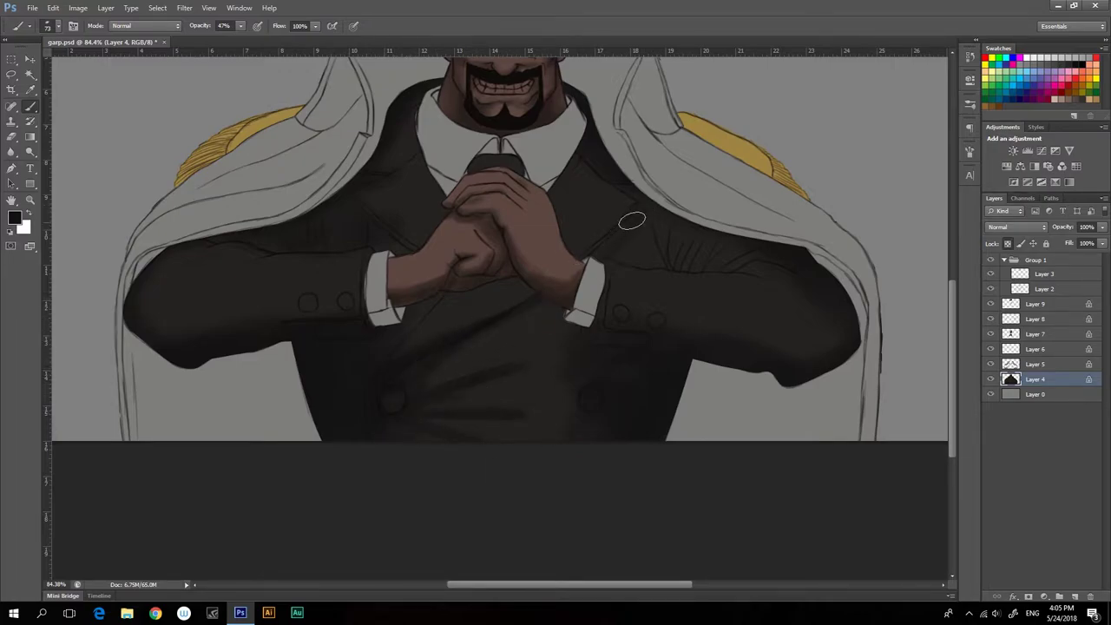
drag(634, 198, 750, 259)
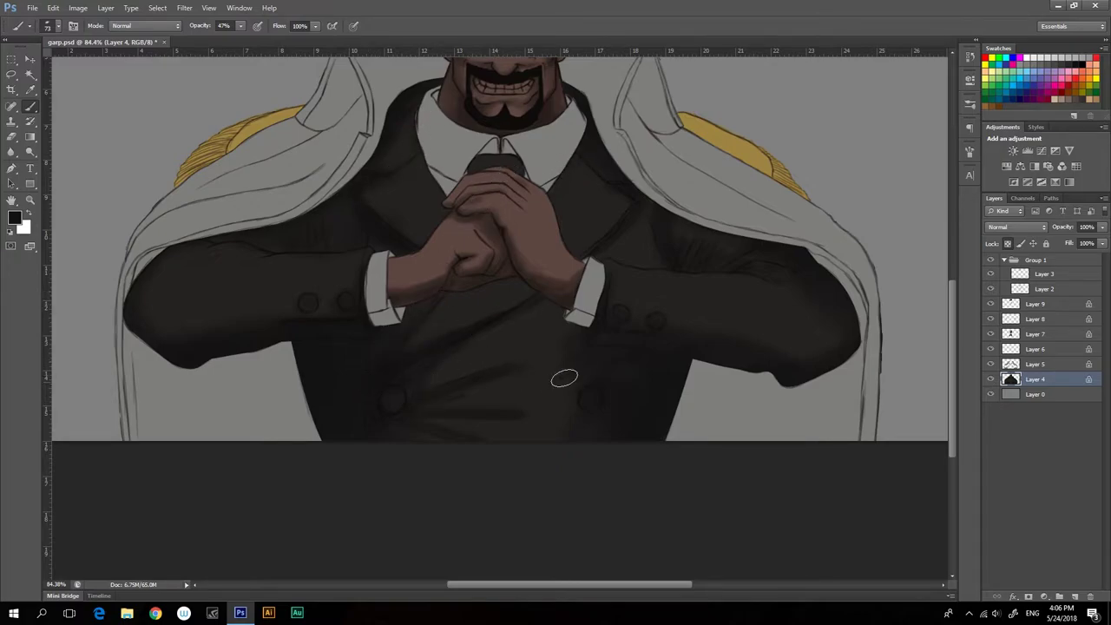
Review the whole figure, the left elbow and the right sleeve, then make Layer 5 active
key(z)
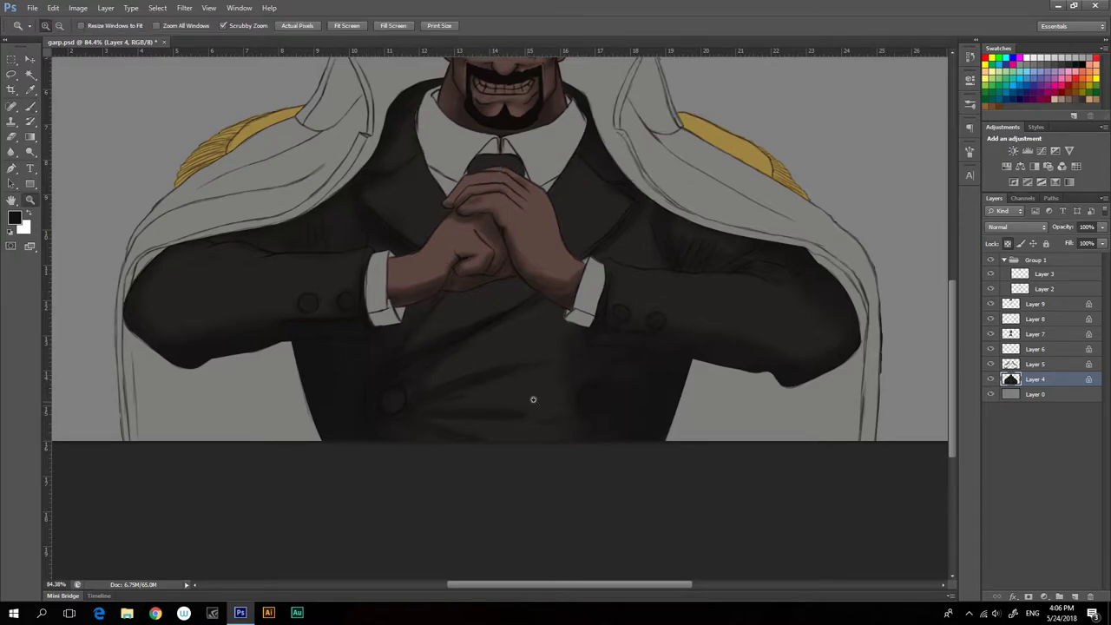
drag(590, 291, 537, 292)
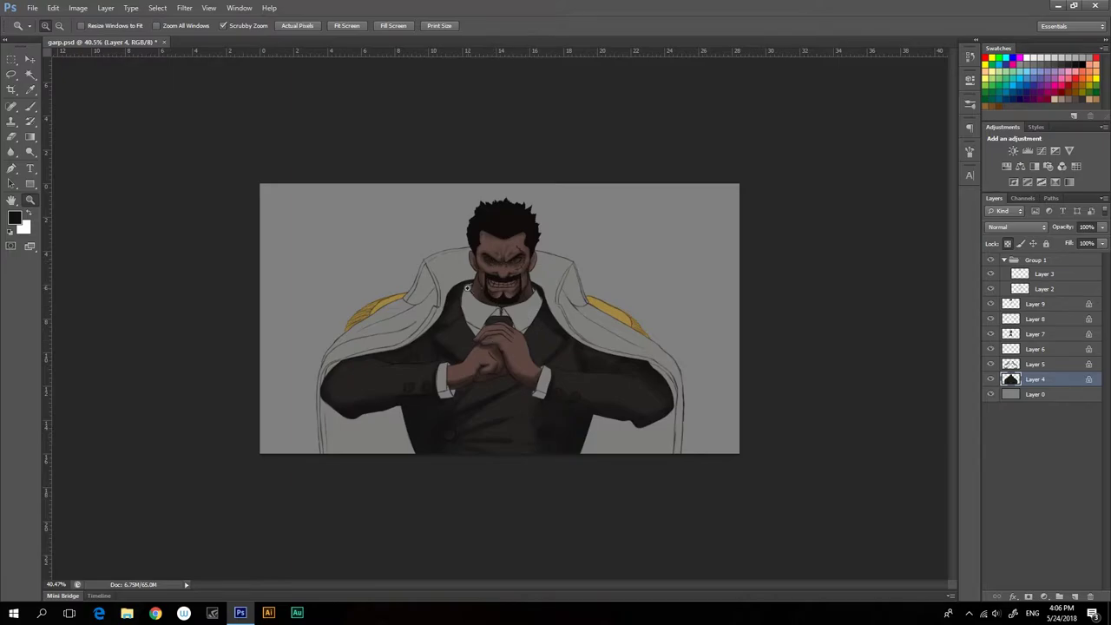
drag(313, 400, 378, 372)
key(b)
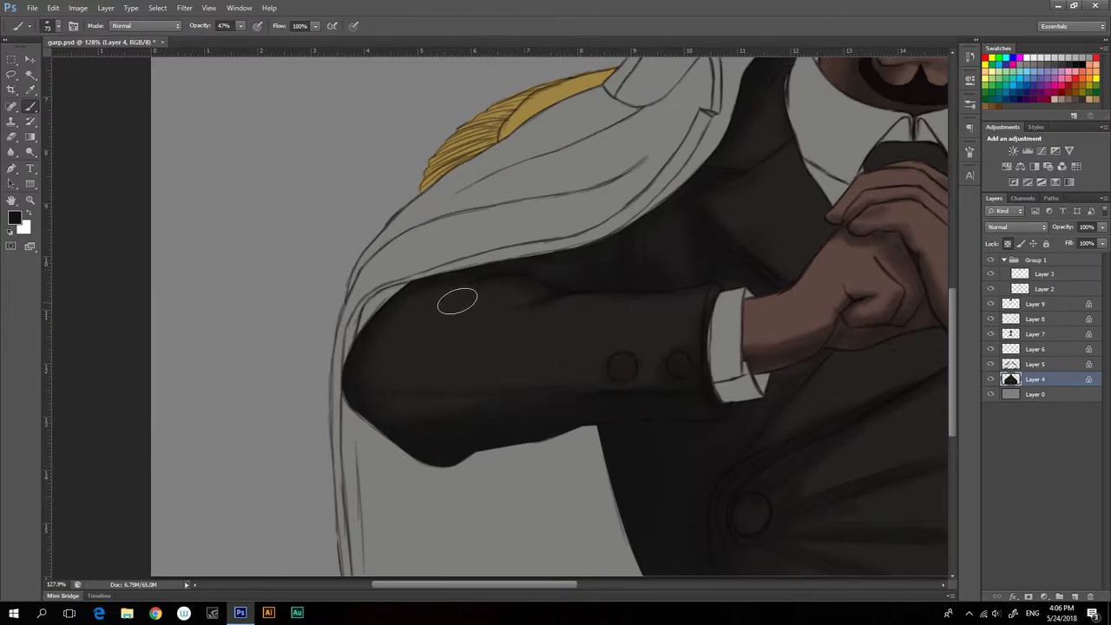
key(ctrl+0)
scroll(620, 377, up, 5)
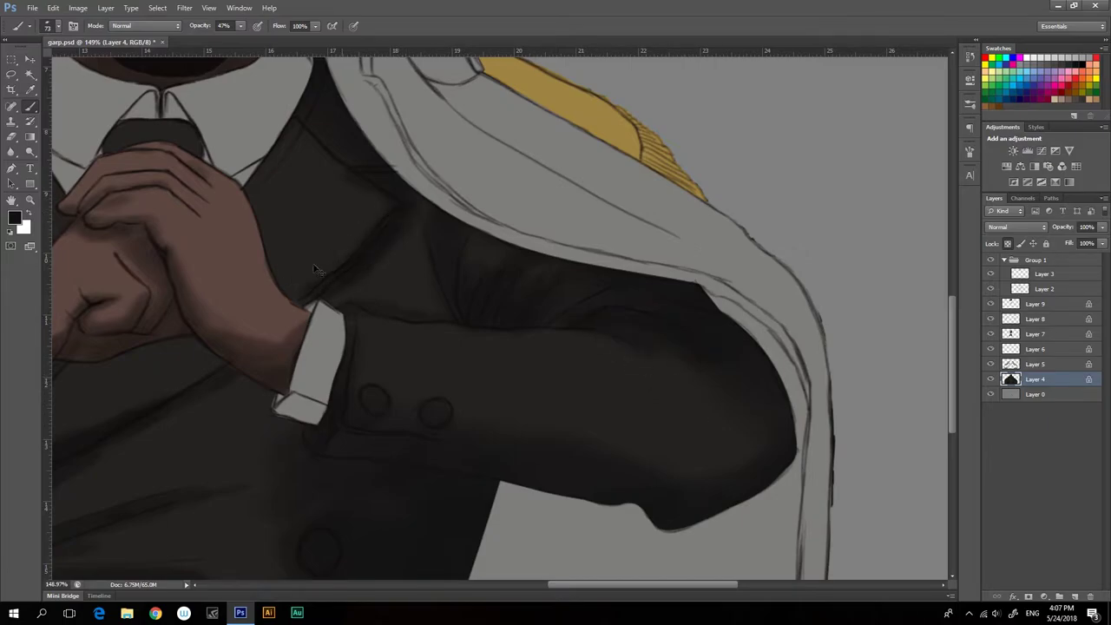
key(z)
scroll(524, 258, down, 5)
scroll(603, 405, up, 5)
scroll(523, 258, down, 3)
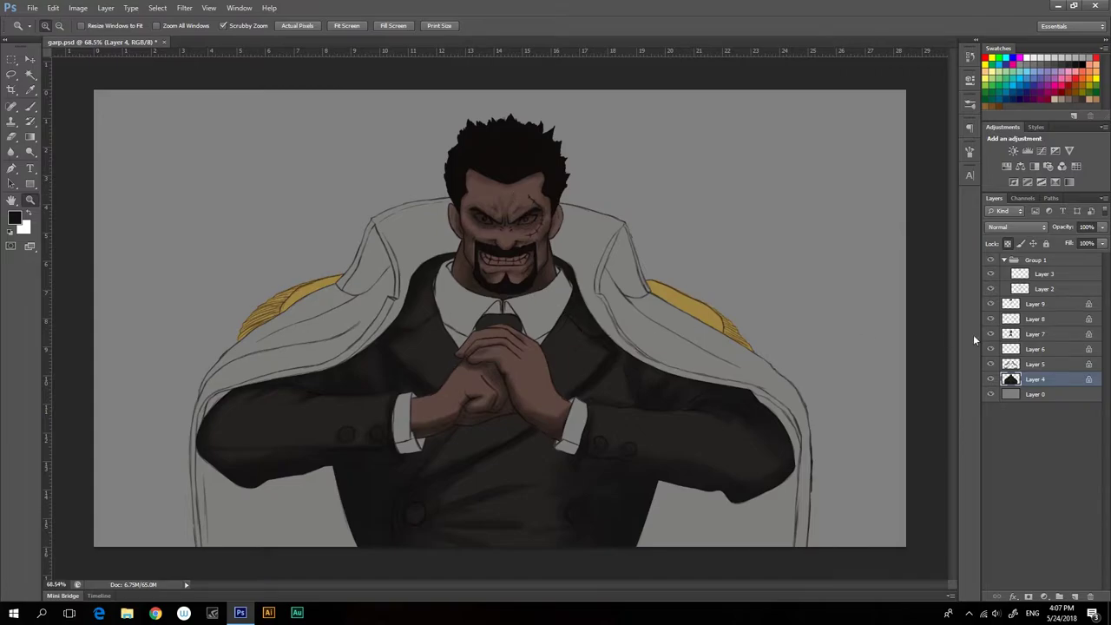
click(1046, 365)
Set the foreground colour to near-black 272523
key(ctrl+0)
key(i)
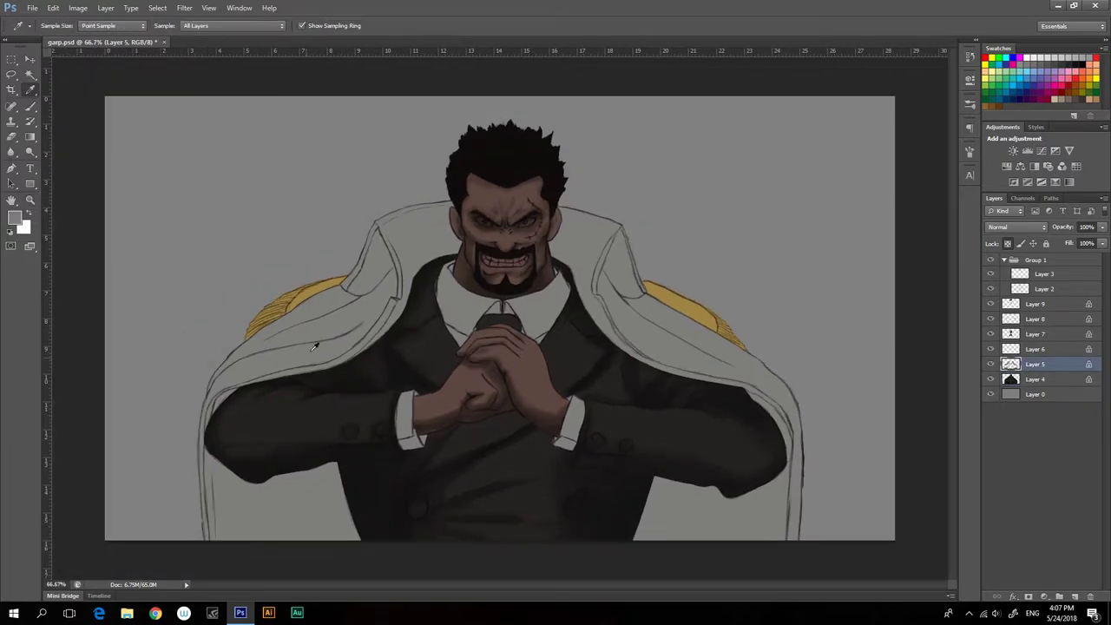
click(13, 217)
drag(761, 377, 764, 396)
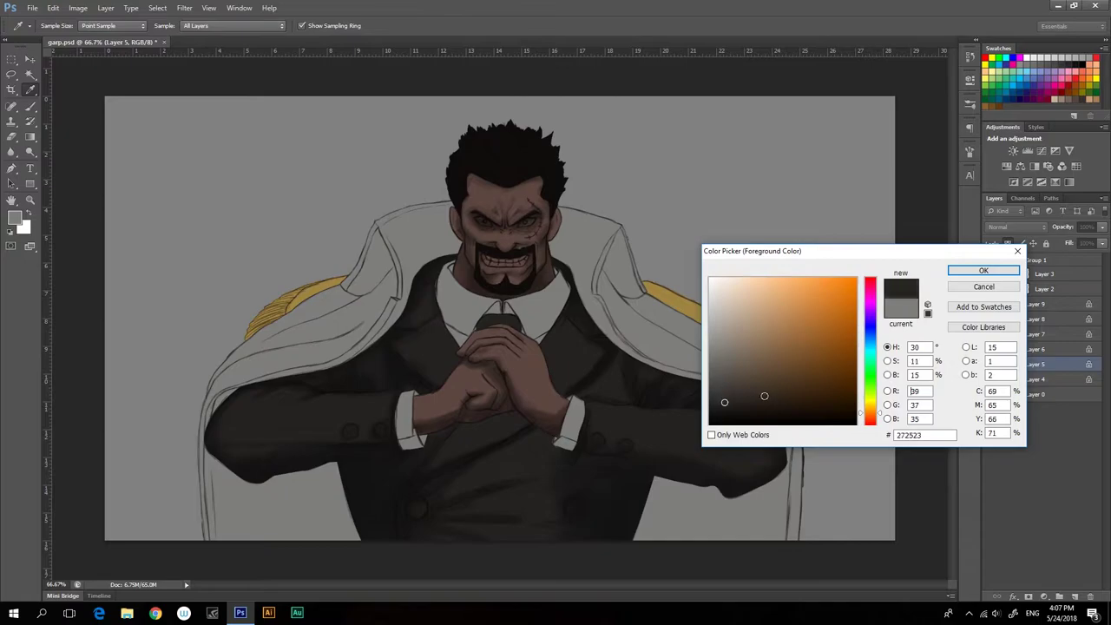
click(874, 420)
key(Return)
key(b)
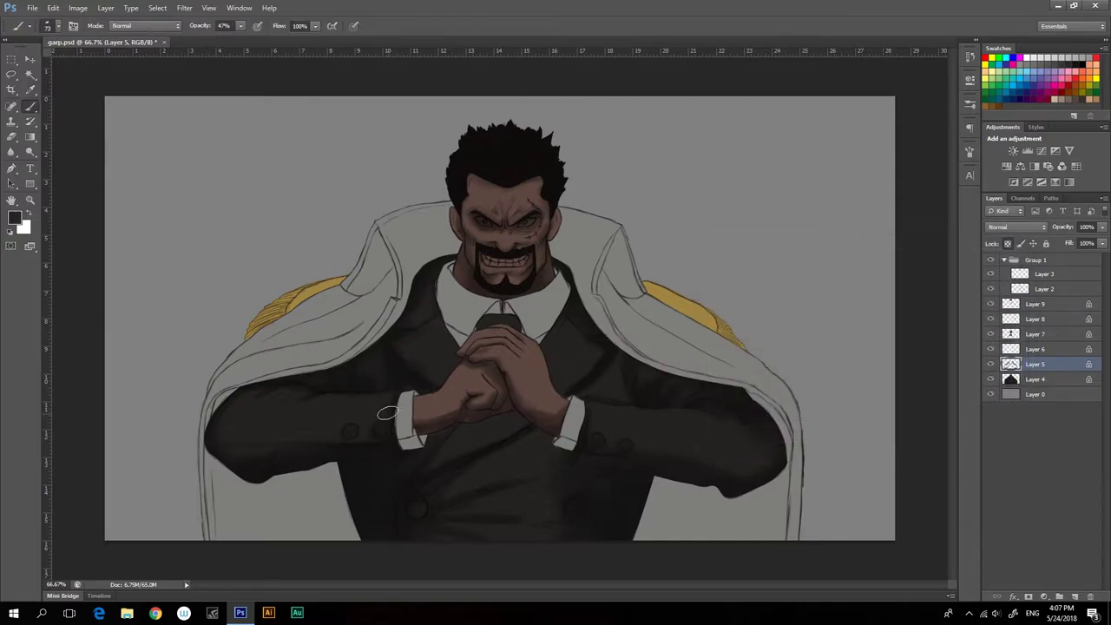
With a 187 px brush at 84% opacity, shade the lower-left coat, cape edge and lower-right coat
right_click(288, 538)
text(187)
key(Return)
key(8)
key(4)
mouse_move(306, 487)
mouse_down()
mouse_move(292, 442)
mouse_move(325, 541)
mouse_move(223, 467)
mouse_move(203, 443)
mouse_move(210, 415)
mouse_up()
drag(193, 472, 207, 398)
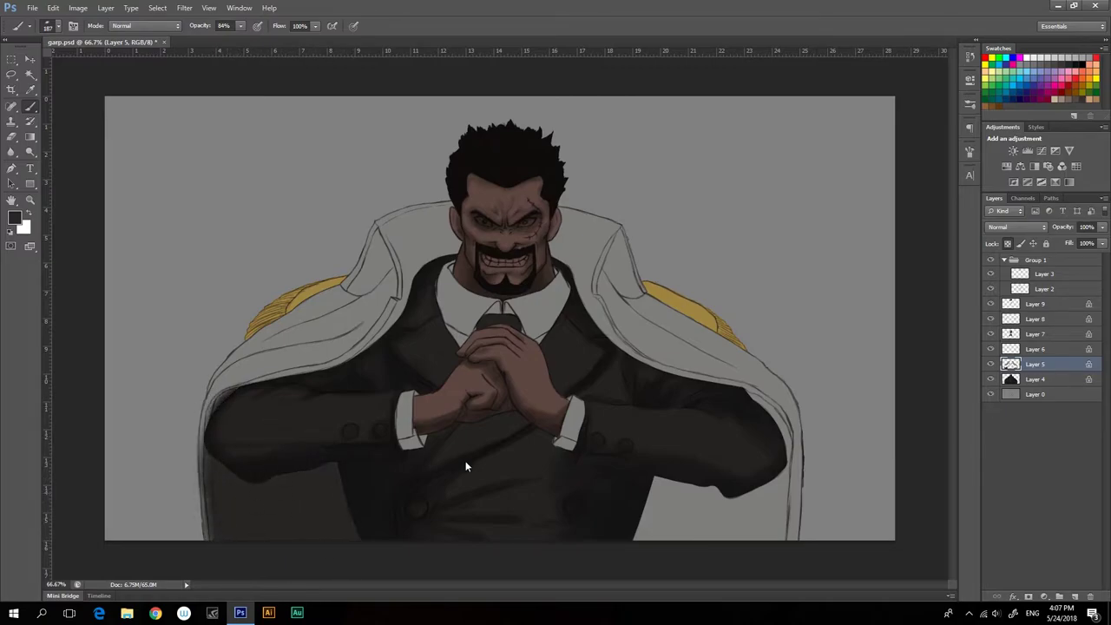
mouse_move(466, 467)
mouse_down()
mouse_move(651, 502)
mouse_move(702, 488)
mouse_move(736, 402)
mouse_move(721, 523)
mouse_move(734, 527)
mouse_move(732, 467)
mouse_up()
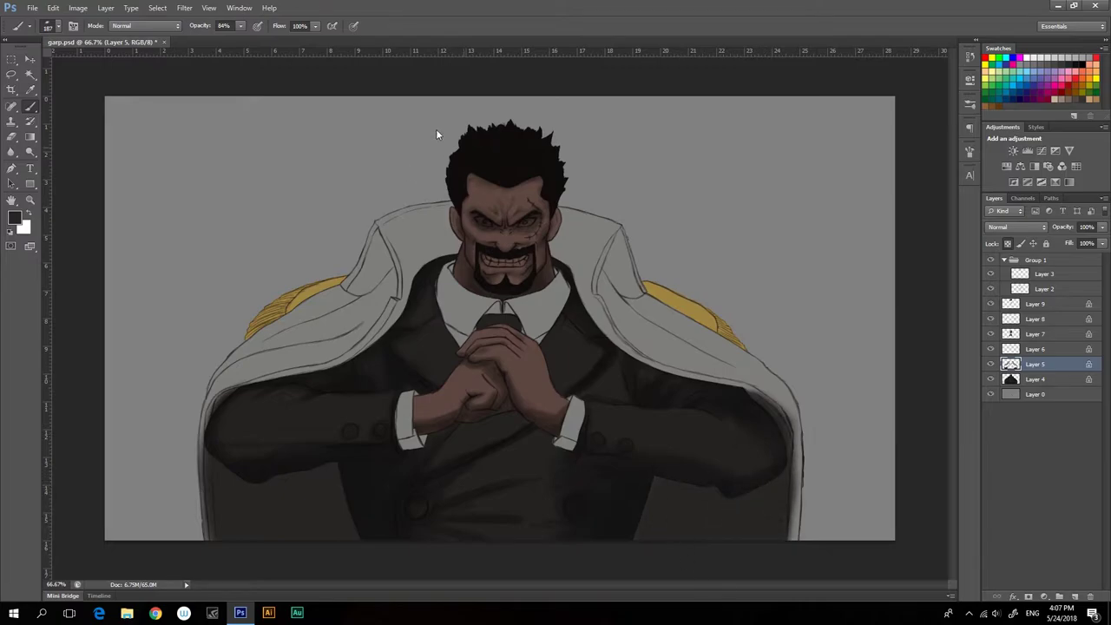
Lower the brush opacity to 37% and resize the brush through 119, 176, then 237 px
drag(193, 28, 189, 53)
right_click(391, 257)
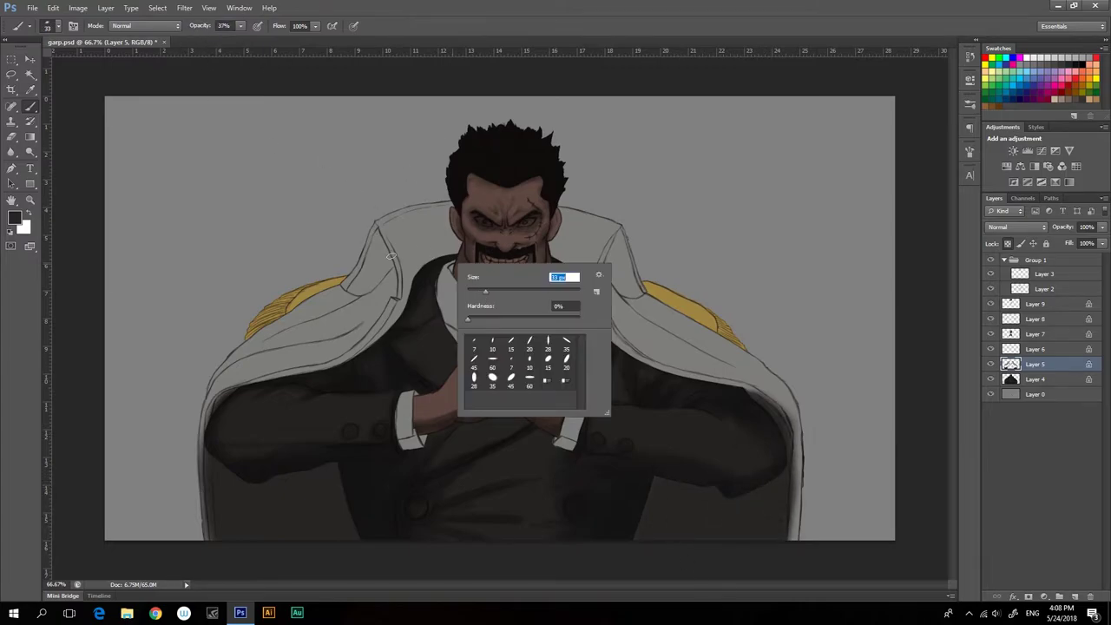
key(Return)
right_click(419, 295)
text(119)
key(Return)
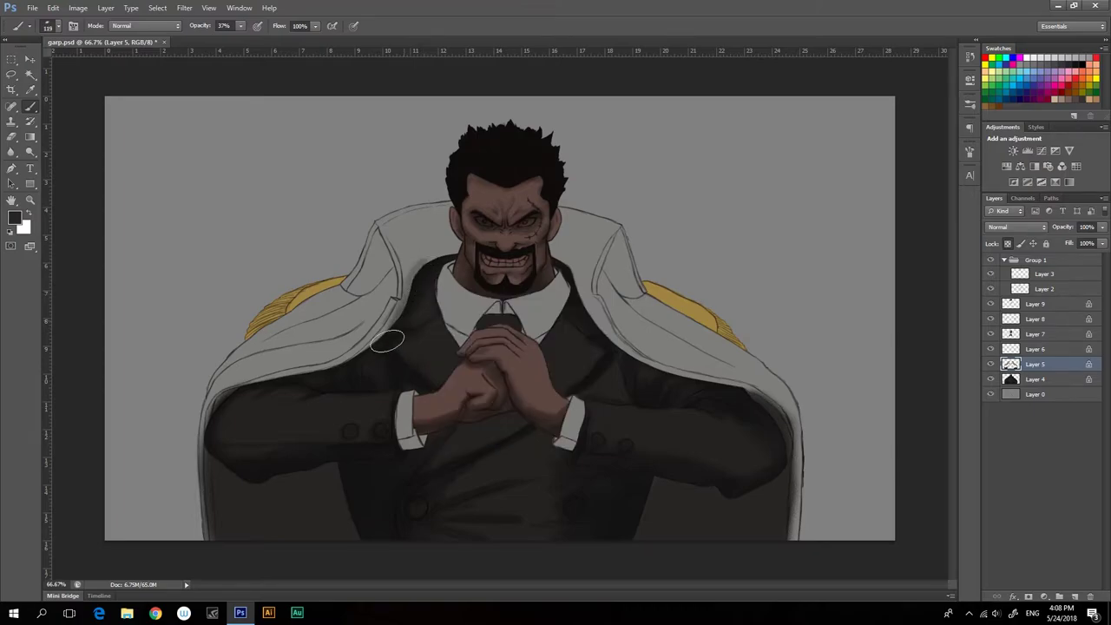
right_click(424, 304)
text(176)
key(Return)
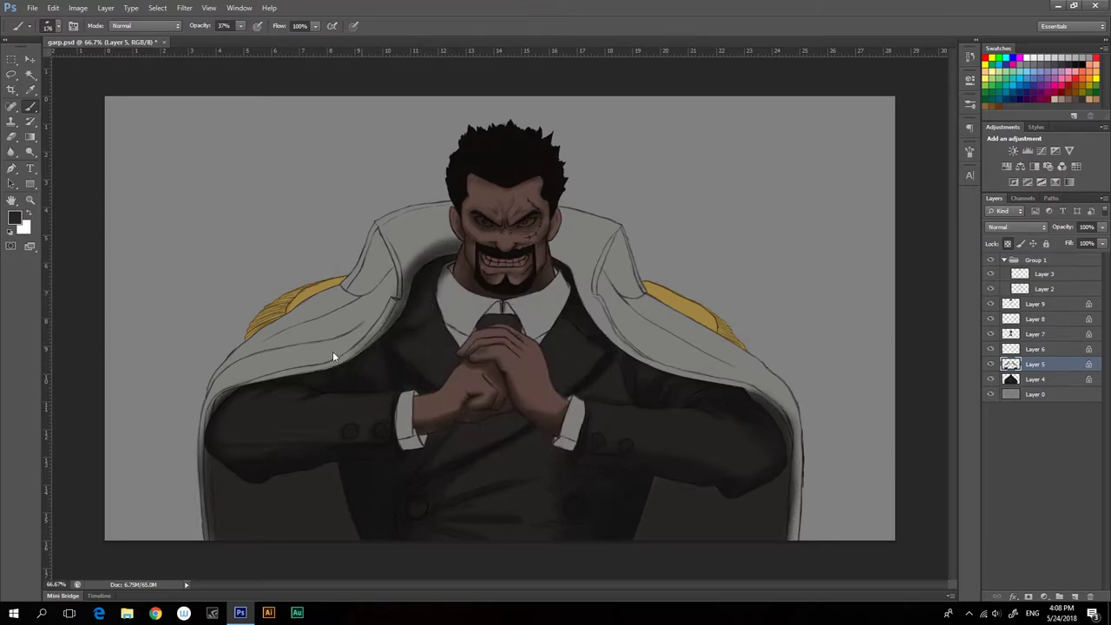
right_click(443, 227)
text(237)
key(Return)
Deepen the shadows beside the left collar and right of the neck, then set a 117 px brush
drag(442, 228, 377, 325)
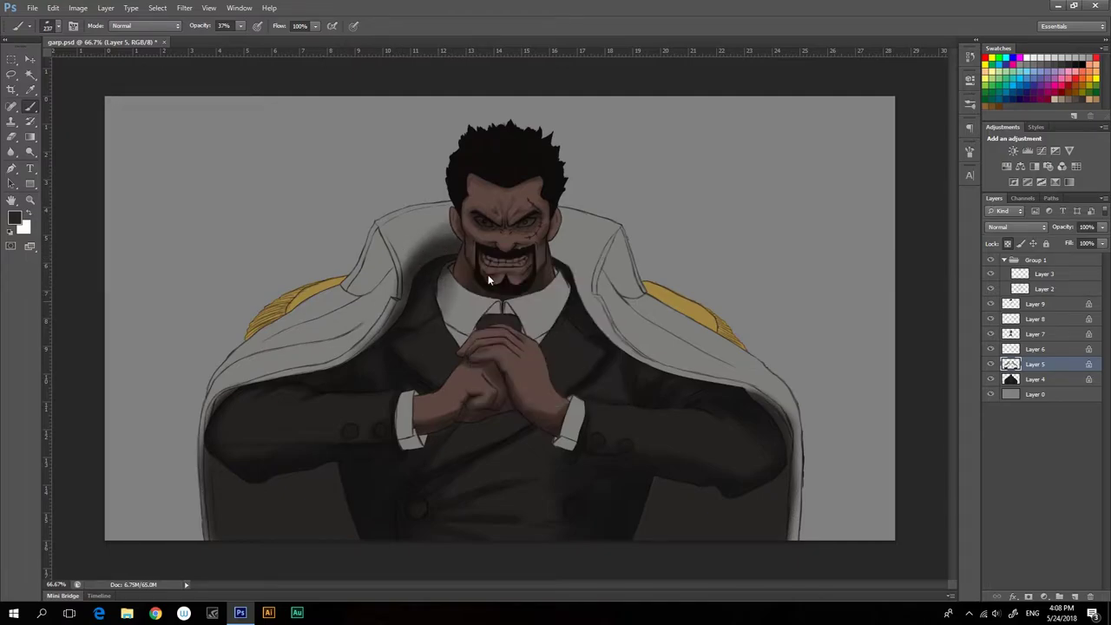
drag(556, 243, 600, 295)
drag(607, 239, 564, 300)
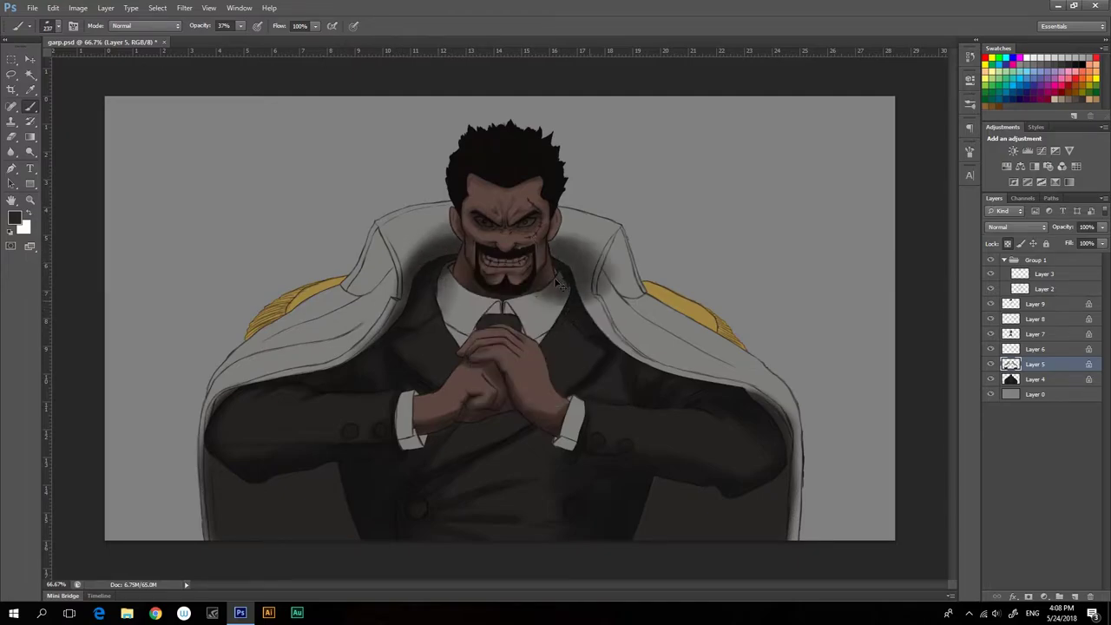
right_click(618, 294)
text(117)
key(Return)
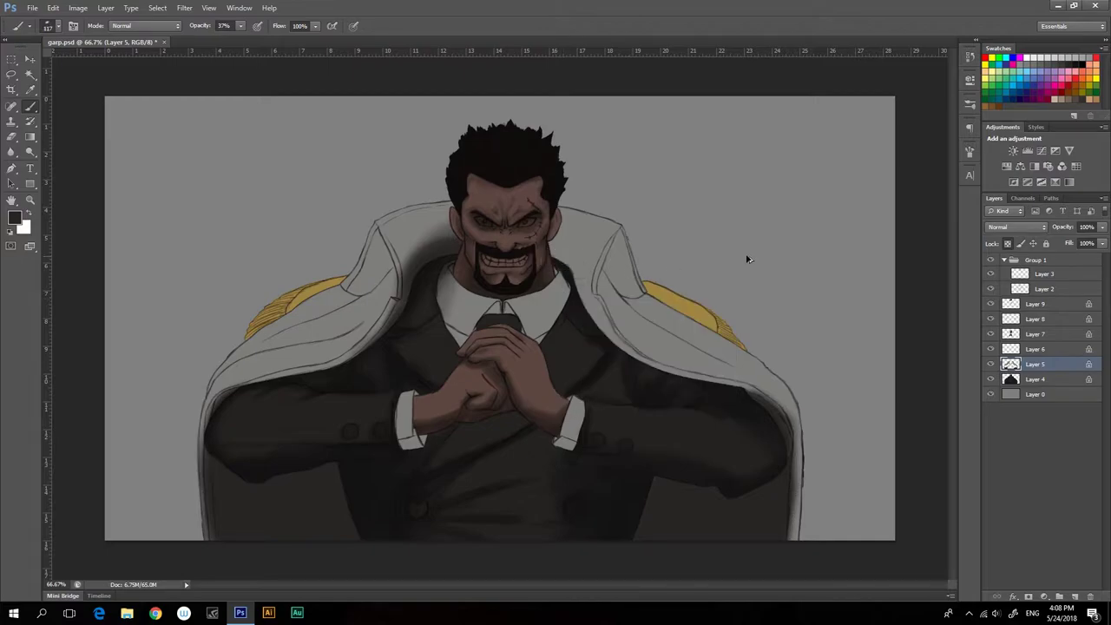
Tilt the brush tip to -22° and add faint dark shading to the coat
click(971, 151)
click(798, 177)
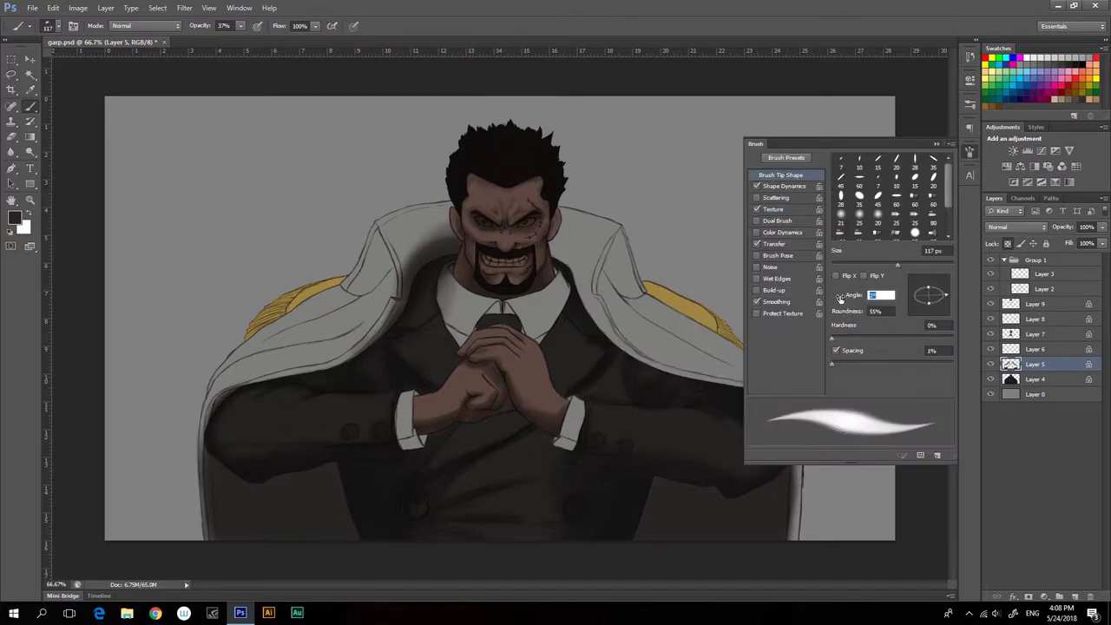
drag(841, 297, 782, 299)
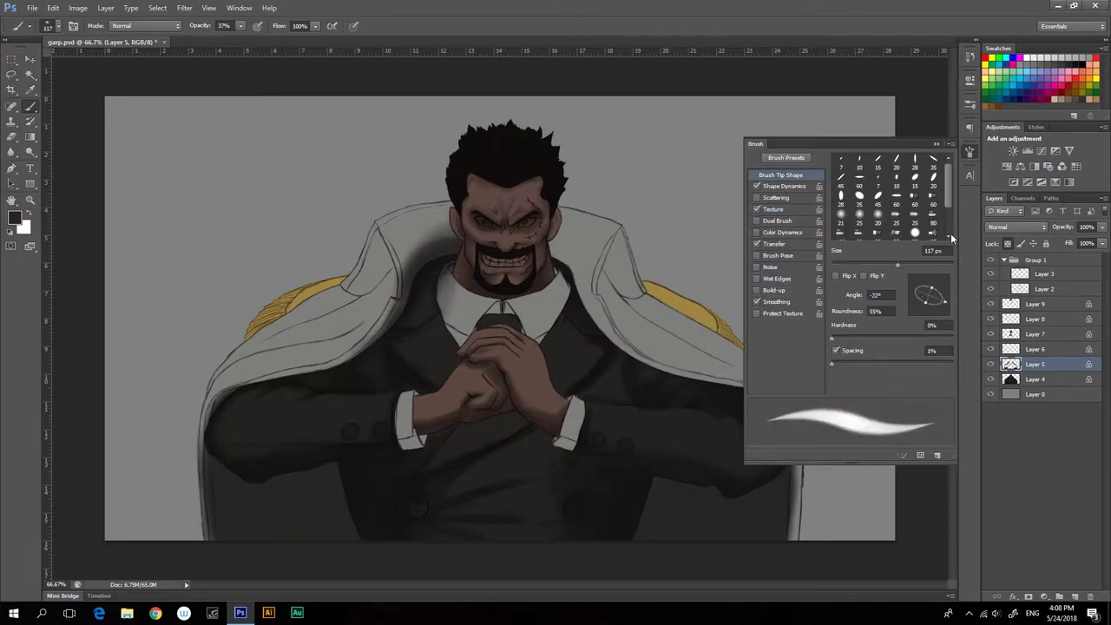
click(971, 151)
right_click(608, 261)
key(Return)
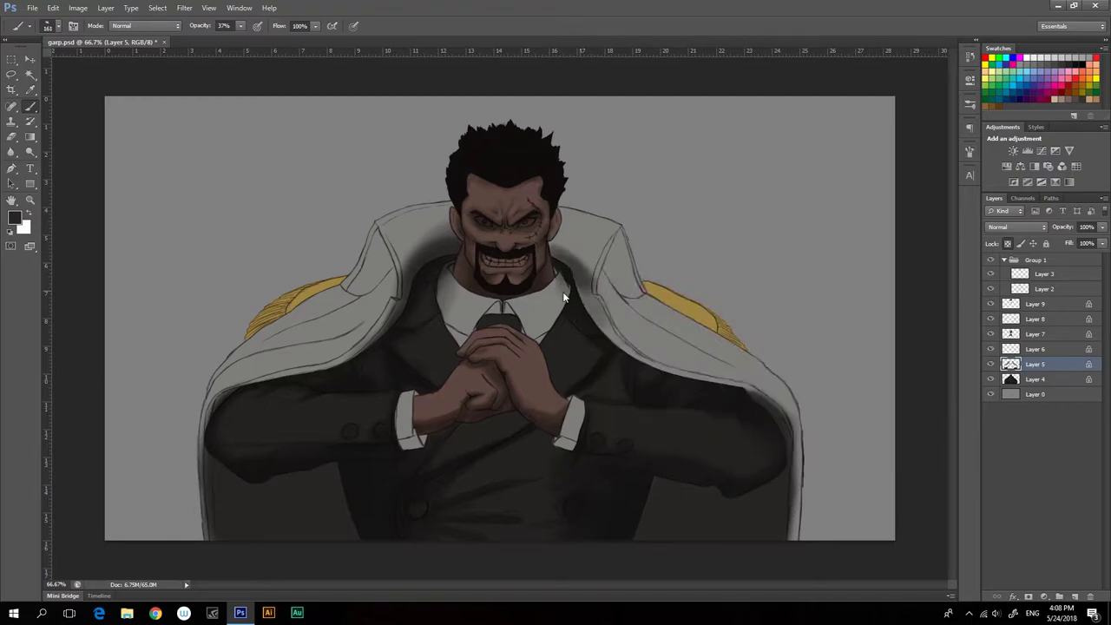
drag(564, 298, 652, 369)
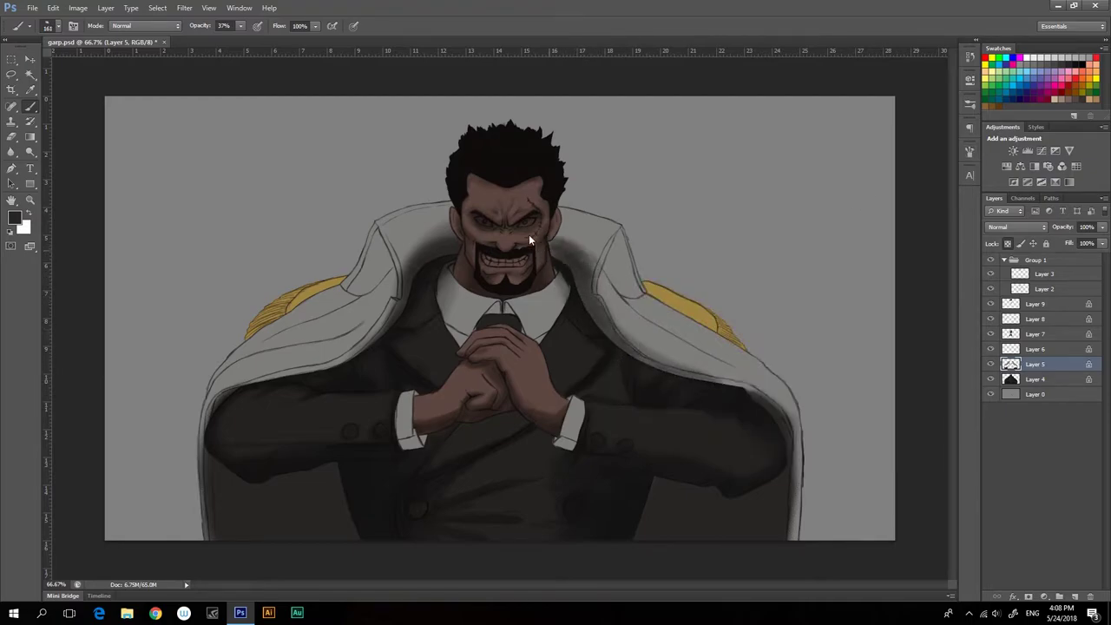
Shade the shirt collar on both sides, the tie area and both suit cuffs
right_click(589, 293)
key(Return)
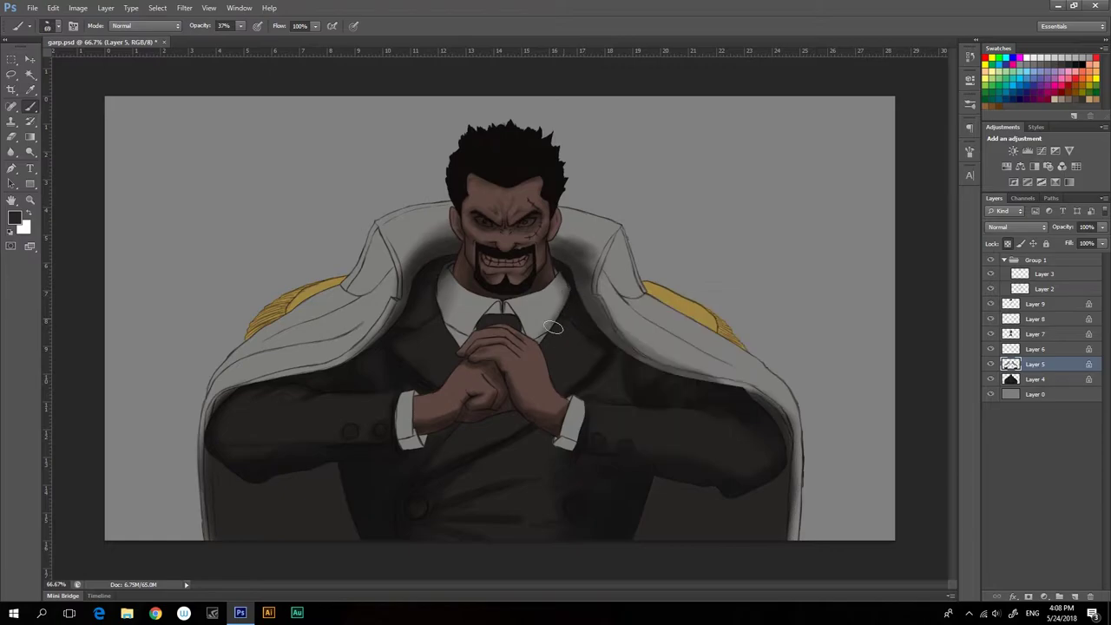
mouse_move(511, 313)
mouse_down()
mouse_move(532, 330)
mouse_move(486, 320)
mouse_move(445, 330)
mouse_move(454, 291)
mouse_move(469, 333)
mouse_up()
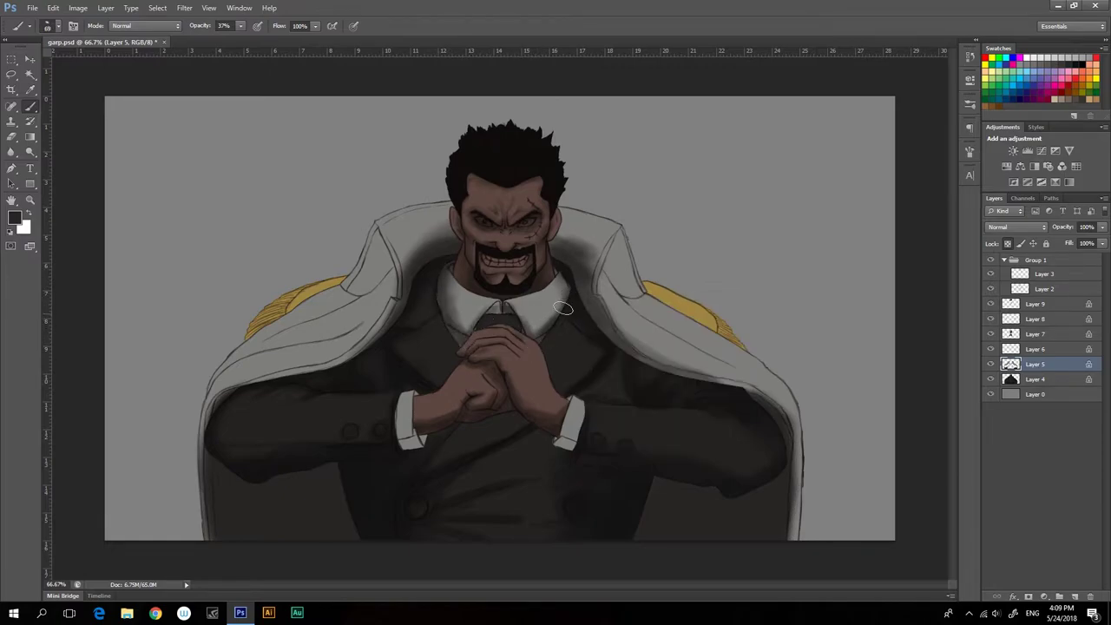
mouse_move(564, 309)
mouse_down()
mouse_move(525, 334)
mouse_move(495, 308)
mouse_move(513, 326)
mouse_up()
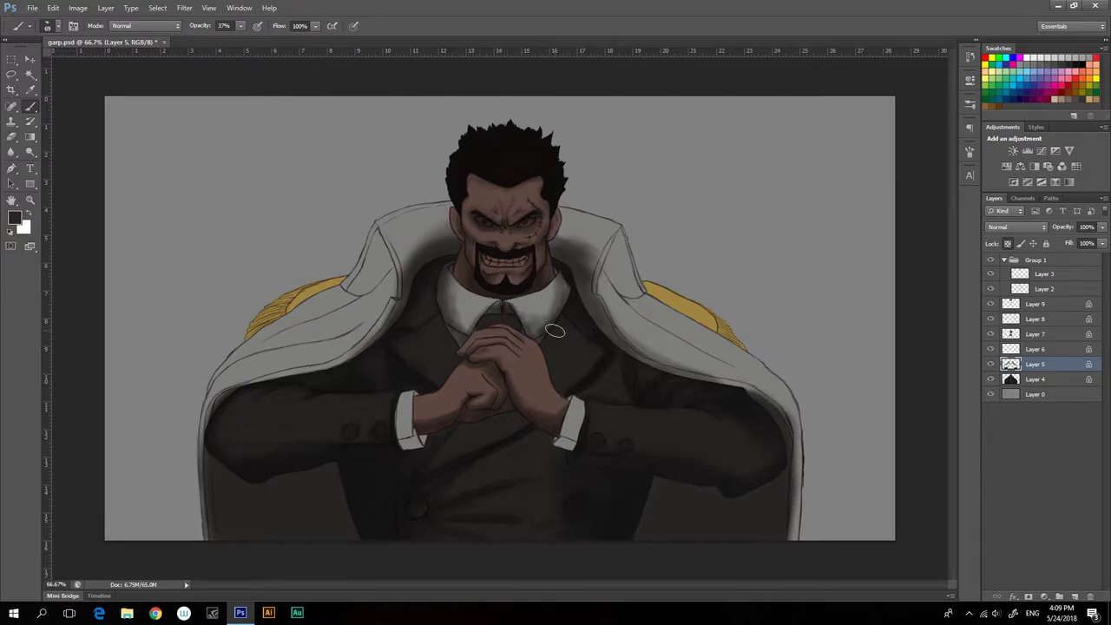
scroll(520, 339, up, 3)
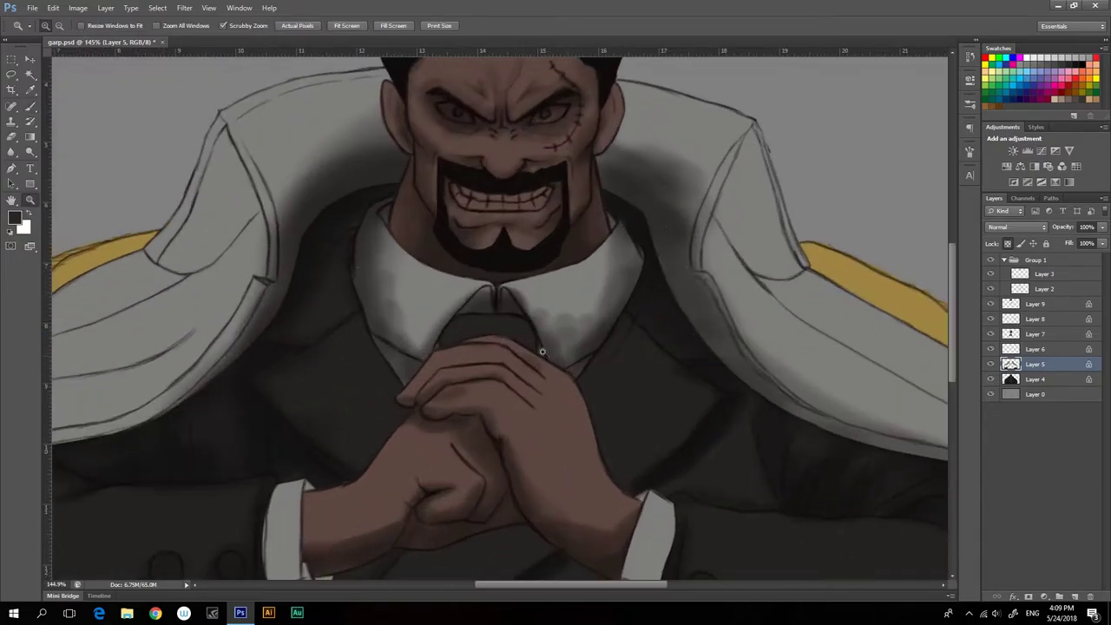
mouse_move(545, 352)
mouse_down()
mouse_move(579, 355)
mouse_move(540, 349)
mouse_up()
drag(375, 251, 397, 365)
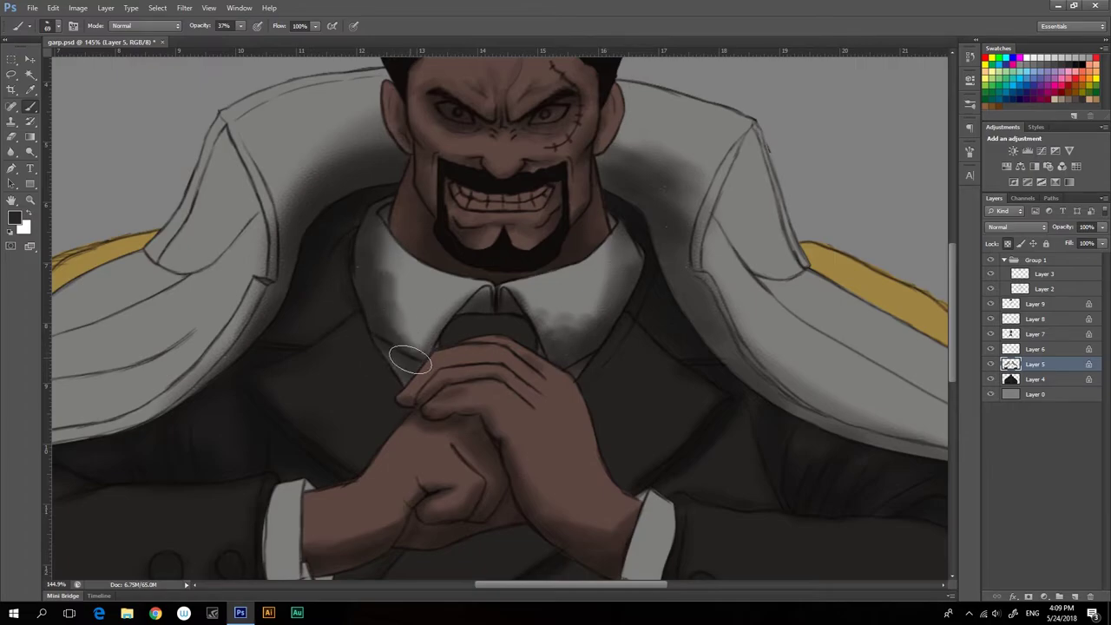
scroll(618, 334, down, 5)
scroll(586, 372, up, 4)
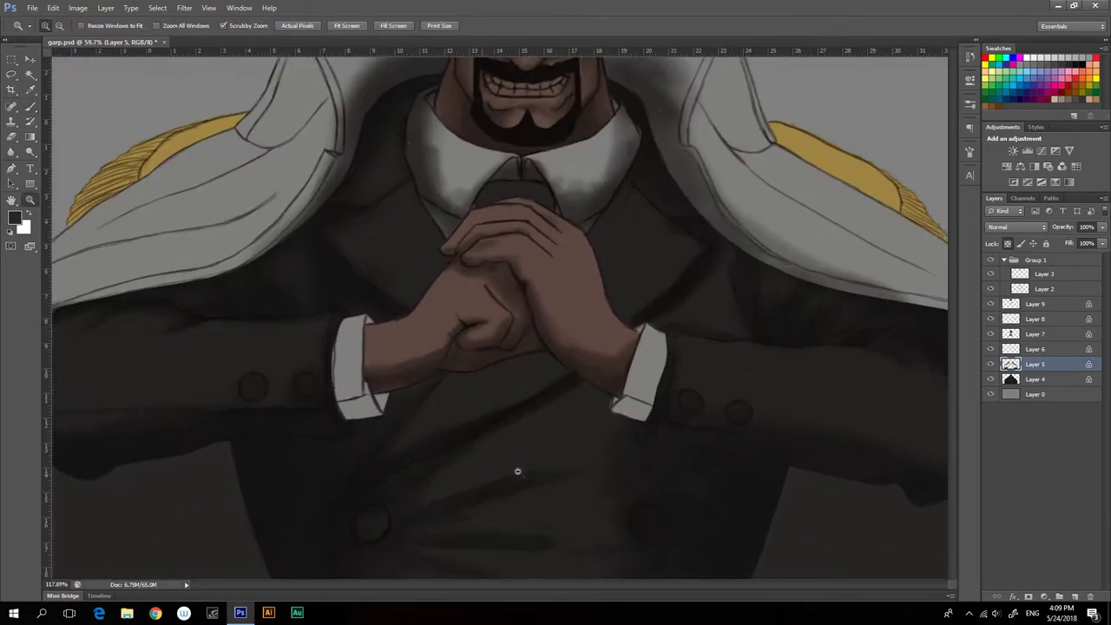
mouse_move(617, 377)
mouse_down()
mouse_move(640, 405)
mouse_move(634, 373)
mouse_up()
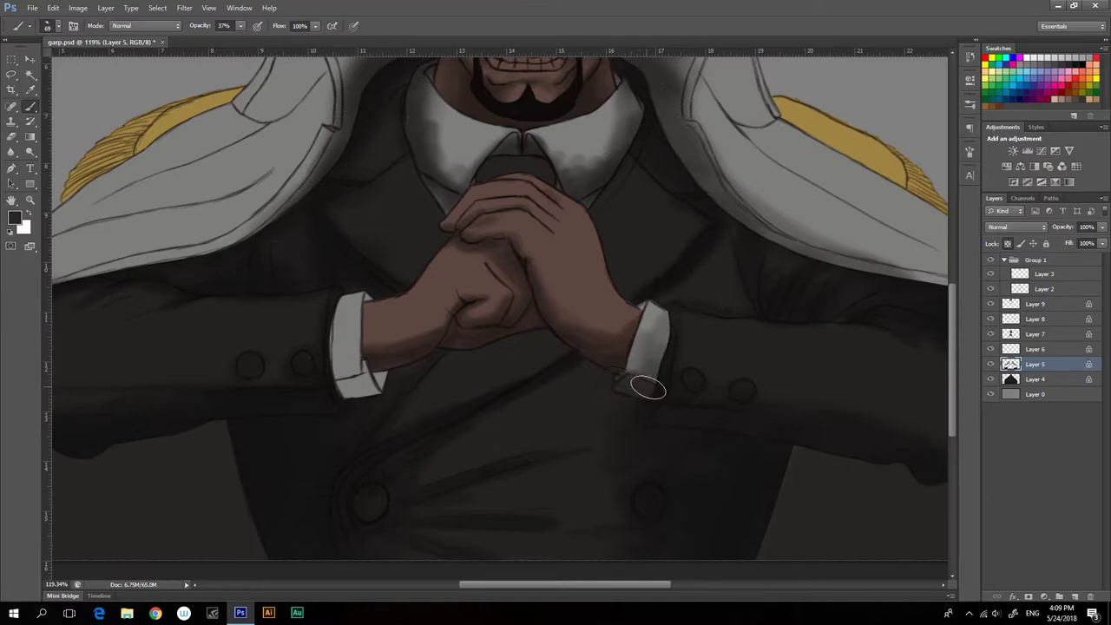
drag(363, 380, 372, 318)
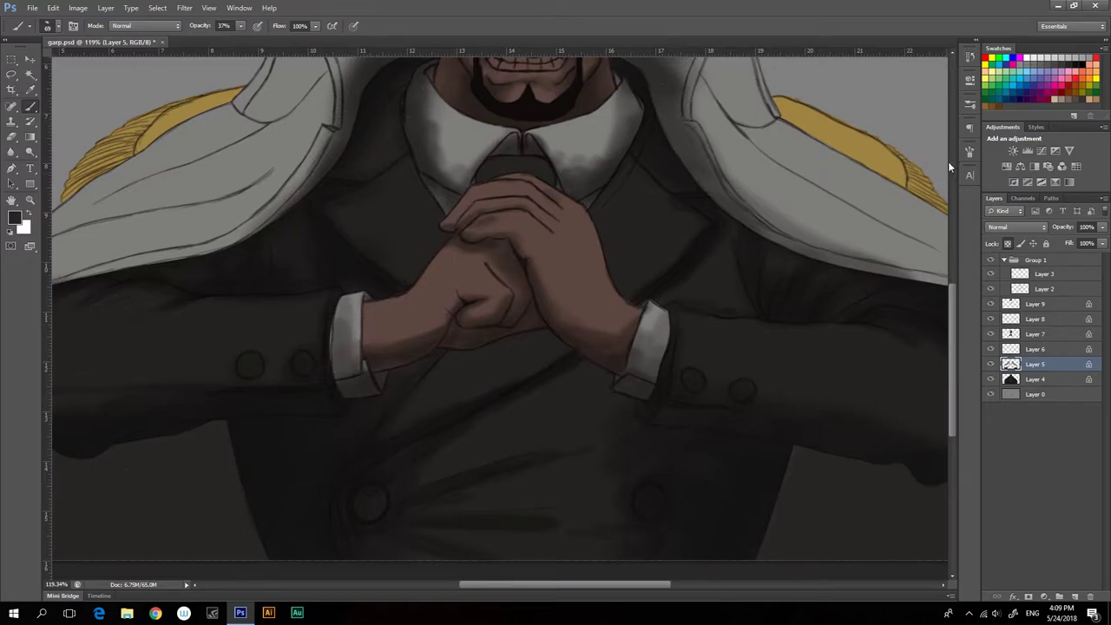
Change the brush tip angle and darken the inner folds of both coat shoulders
scroll(951, 286, up, 3)
click(971, 153)
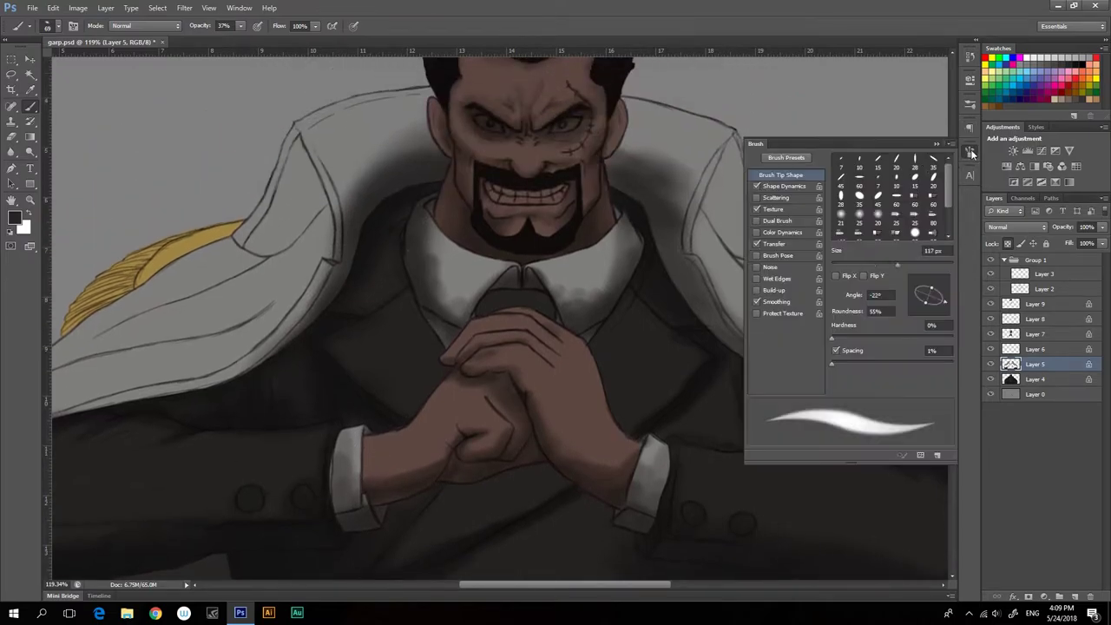
drag(853, 296, 954, 240)
mouse_move(273, 199)
mouse_down()
mouse_move(296, 139)
mouse_move(287, 226)
mouse_move(312, 243)
mouse_move(312, 182)
mouse_up()
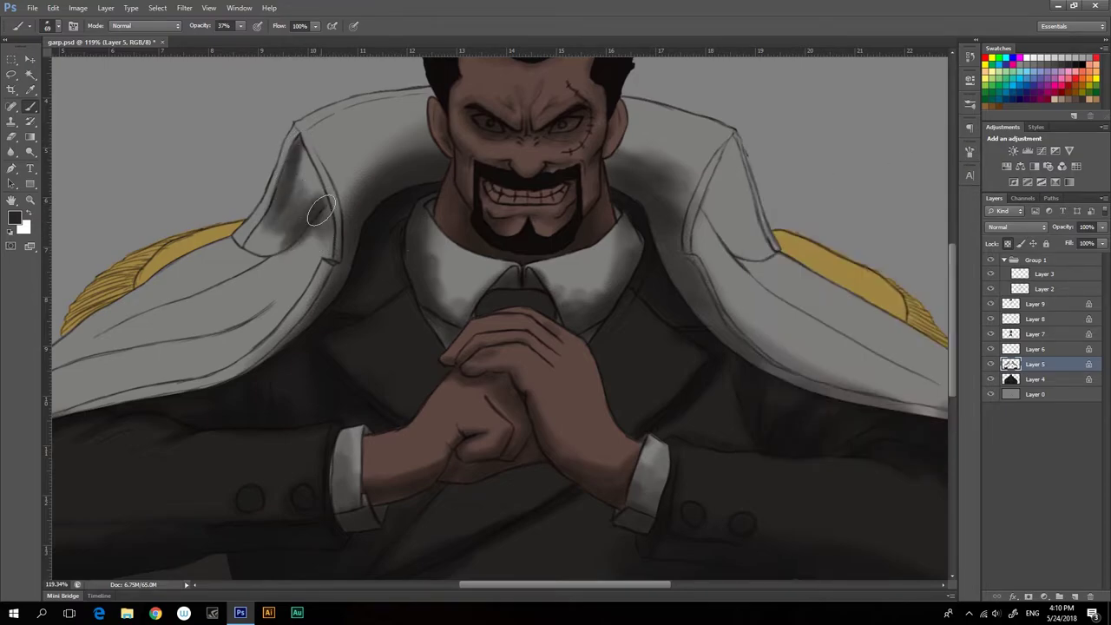
drag(299, 225, 310, 198)
drag(195, 26, 228, 26)
mouse_move(299, 143)
mouse_down()
mouse_move(321, 221)
mouse_move(287, 204)
mouse_move(267, 228)
mouse_move(286, 254)
mouse_move(260, 248)
mouse_move(314, 216)
mouse_move(334, 265)
mouse_move(295, 248)
mouse_move(217, 278)
mouse_move(260, 282)
mouse_up()
mouse_move(727, 157)
mouse_down()
mouse_move(723, 252)
mouse_move(762, 265)
mouse_move(745, 237)
mouse_move(734, 156)
mouse_move(720, 217)
mouse_move(715, 201)
mouse_move(669, 278)
mouse_move(682, 322)
mouse_move(670, 247)
mouse_up()
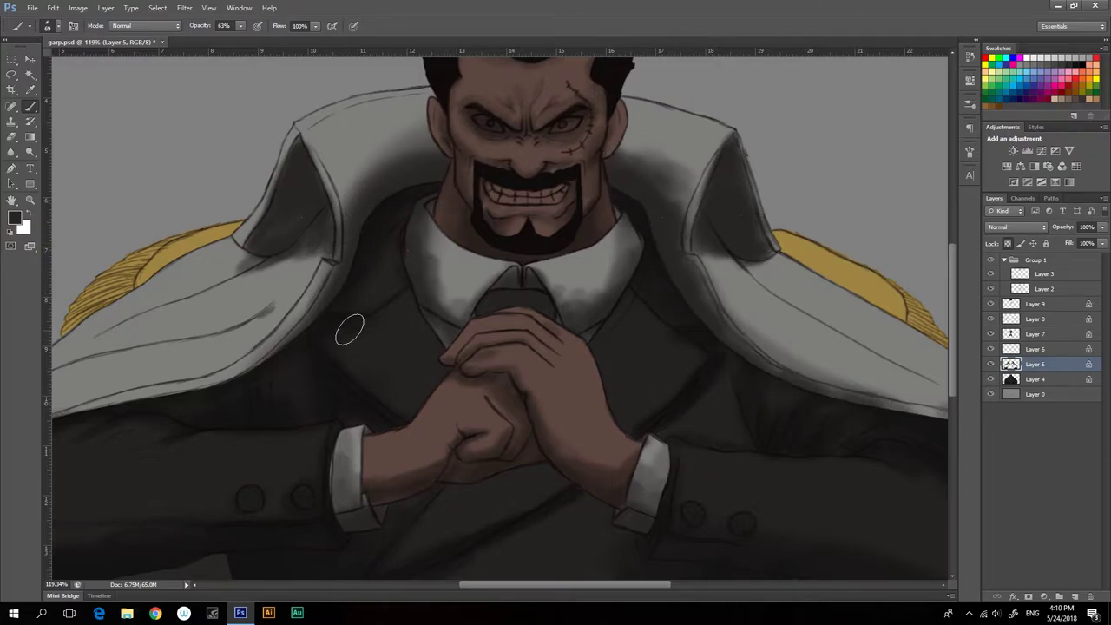
Zoom out to the whole painting and darken the cape edge with a 193 px brush
key(z)
mouse_move(487, 365)
mouse_down()
mouse_move(423, 366)
mouse_move(535, 458)
mouse_up()
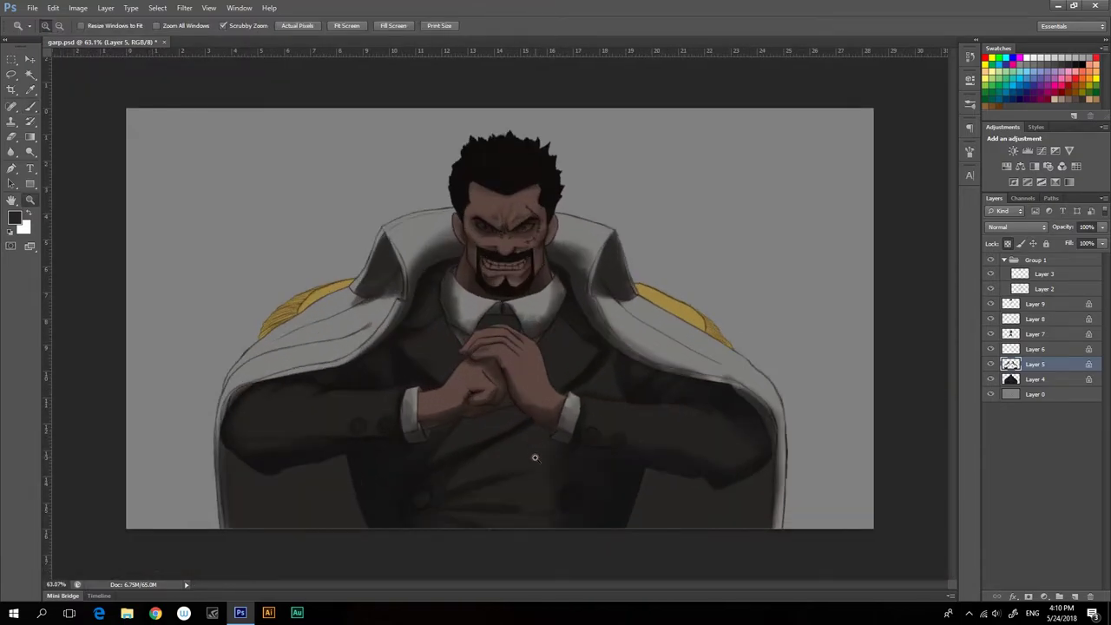
click(15, 220)
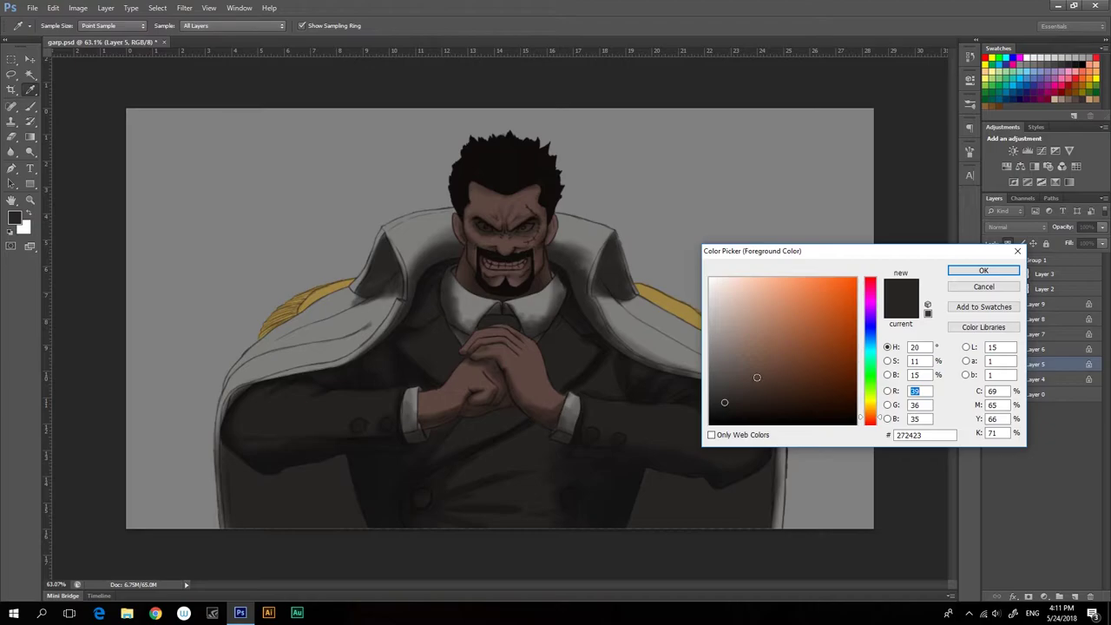
click(984, 270)
key(b)
right_click(401, 284)
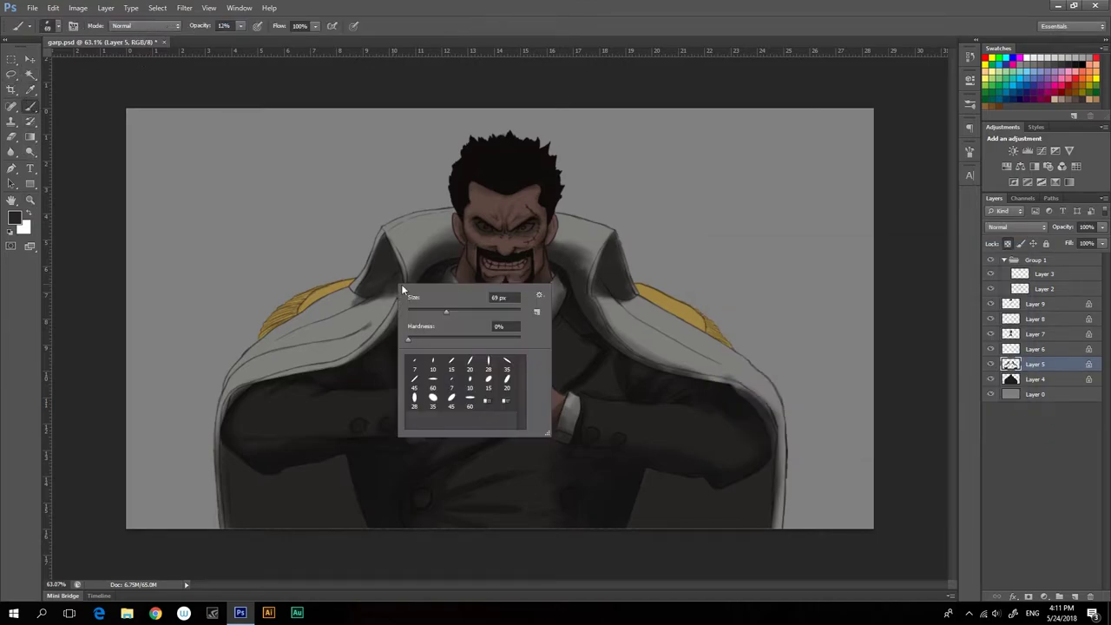
text(193)
key(Return)
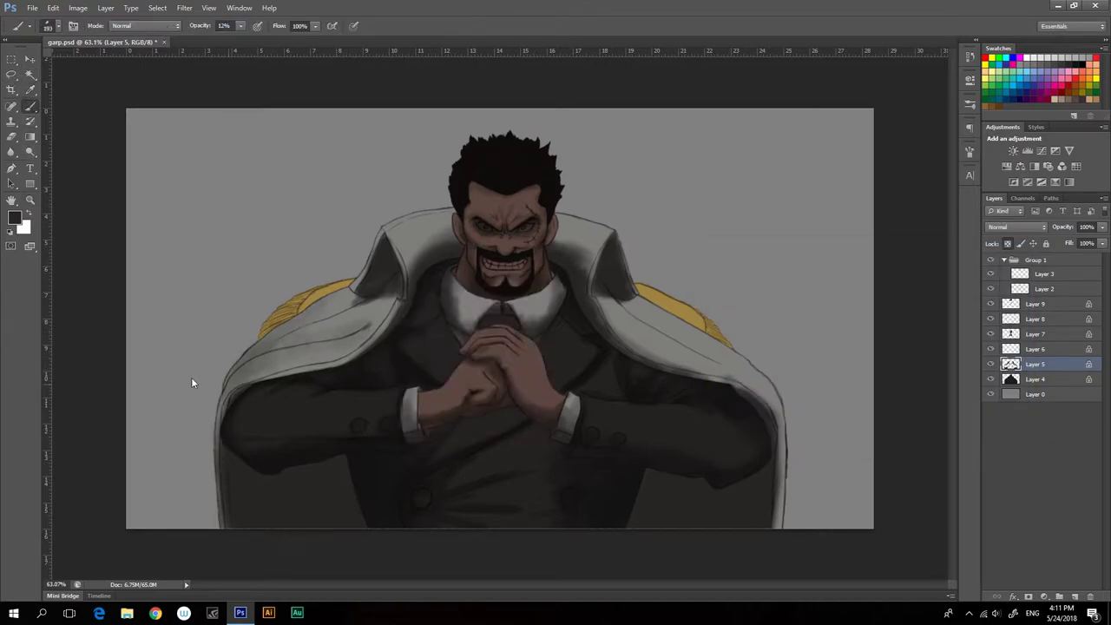
drag(734, 423, 748, 379)
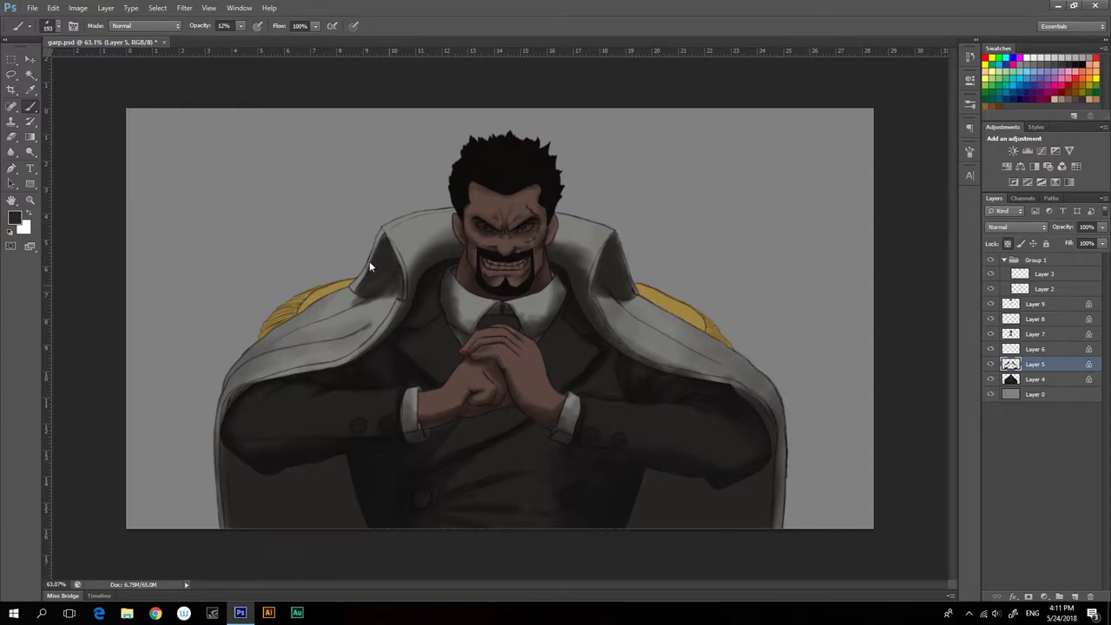
Select Layer 8 and sample a golden brown from the epaulette as the foreground colour
click(1032, 351)
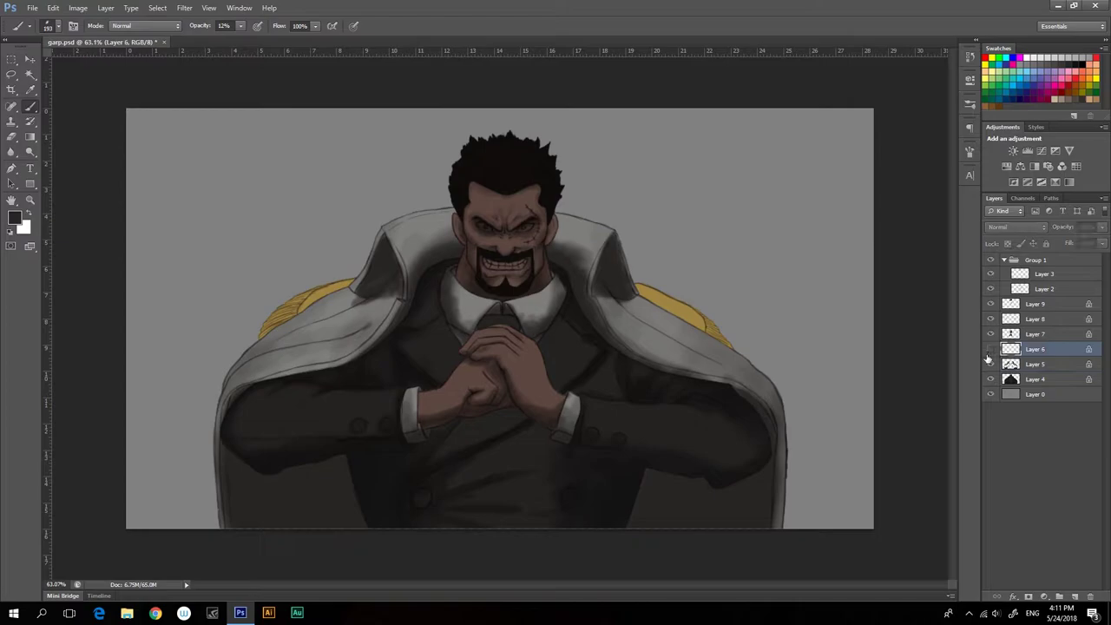
click(1035, 319)
click(19, 218)
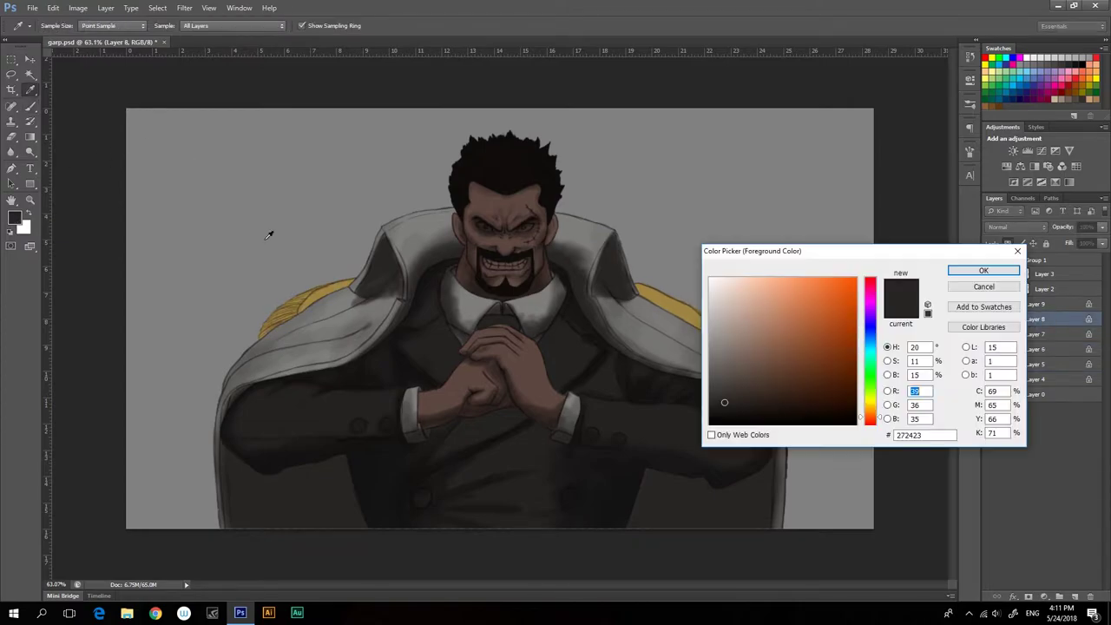
click(647, 321)
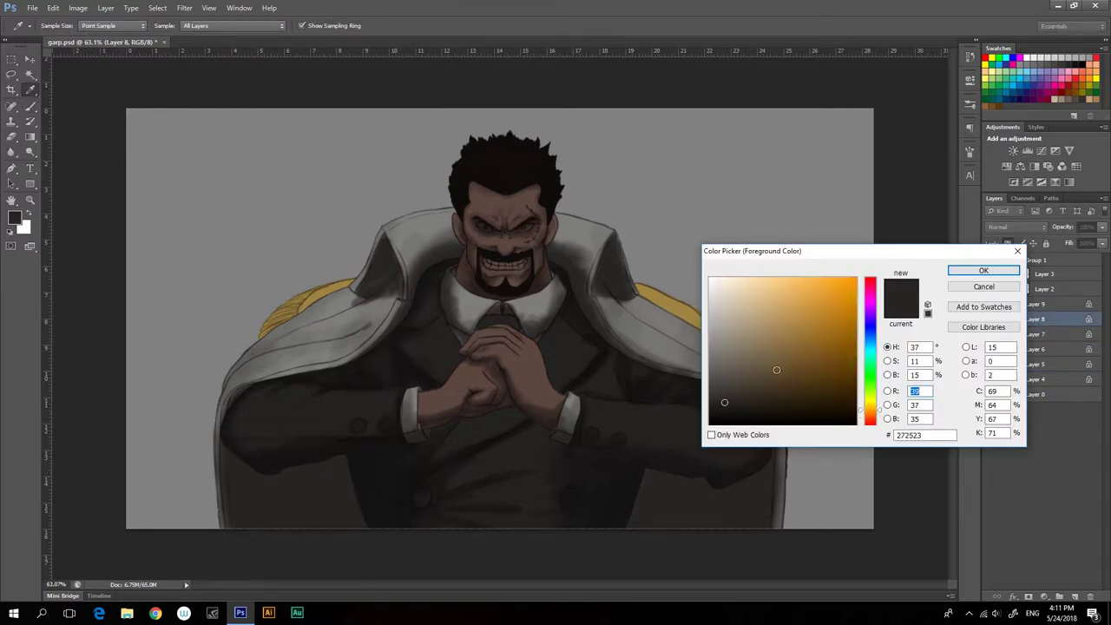
click(337, 287)
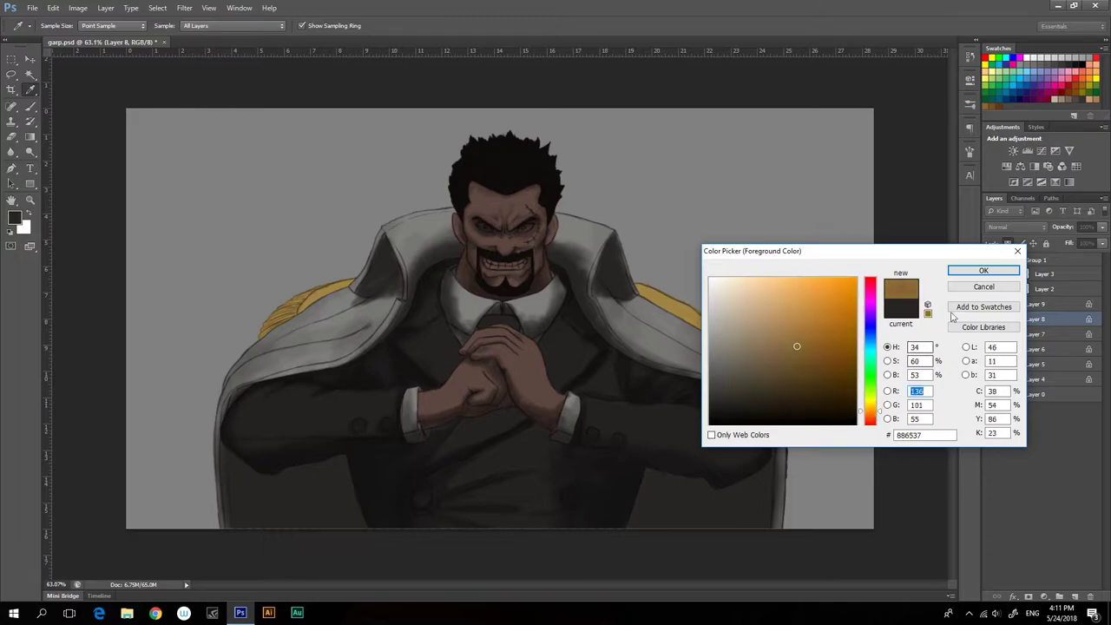
key(Return)
Brush golden-brown shading onto the epaulette at 58% opacity, then hide Layer 7 to check it
right_click(301, 215)
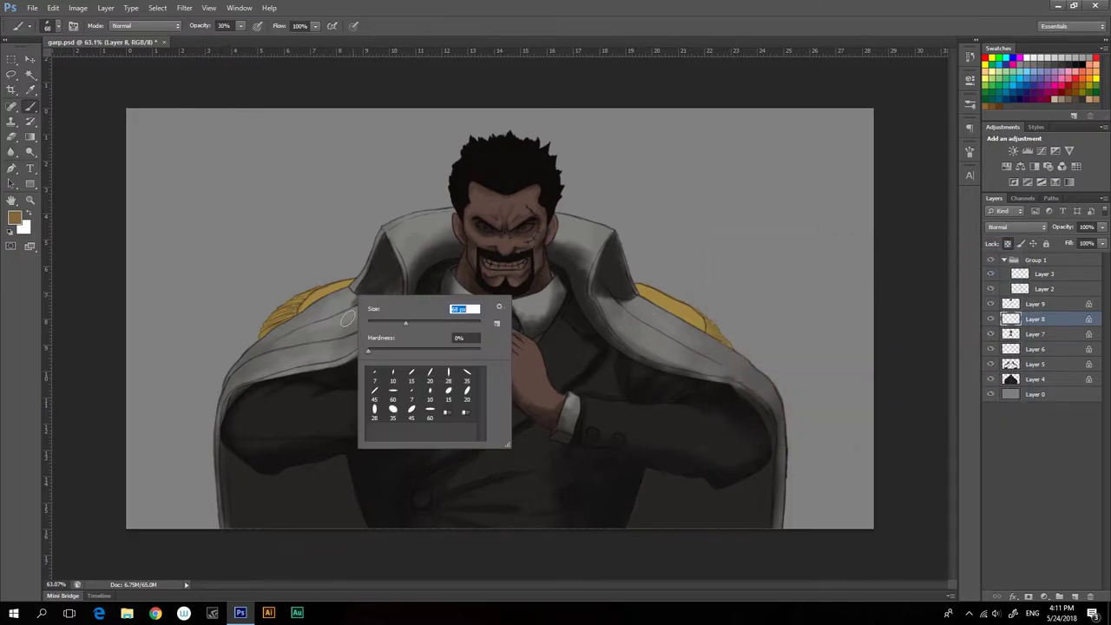
key(5)
key(8)
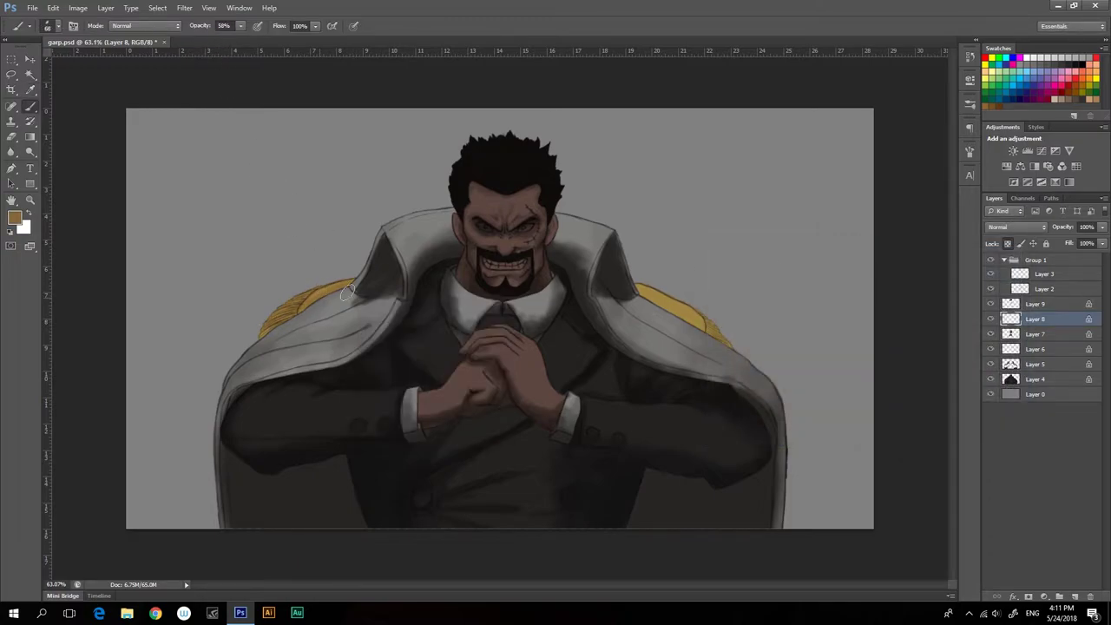
drag(644, 295, 666, 306)
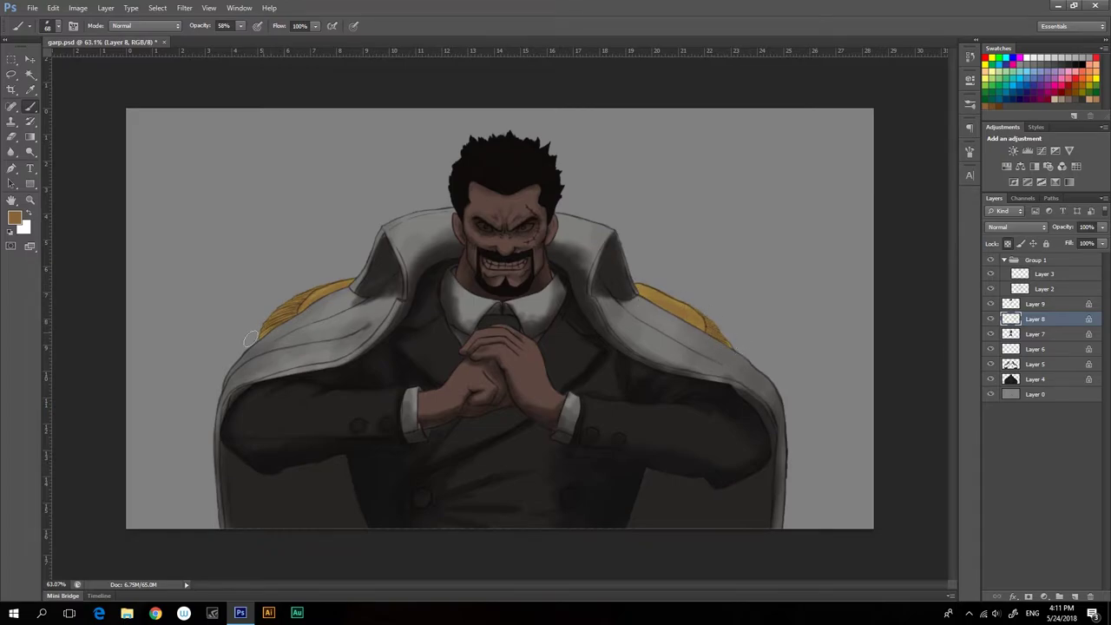
click(1030, 339)
click(991, 334)
Show Layer 7 again, zoom in on the face and adjust the brush tip angle
click(991, 335)
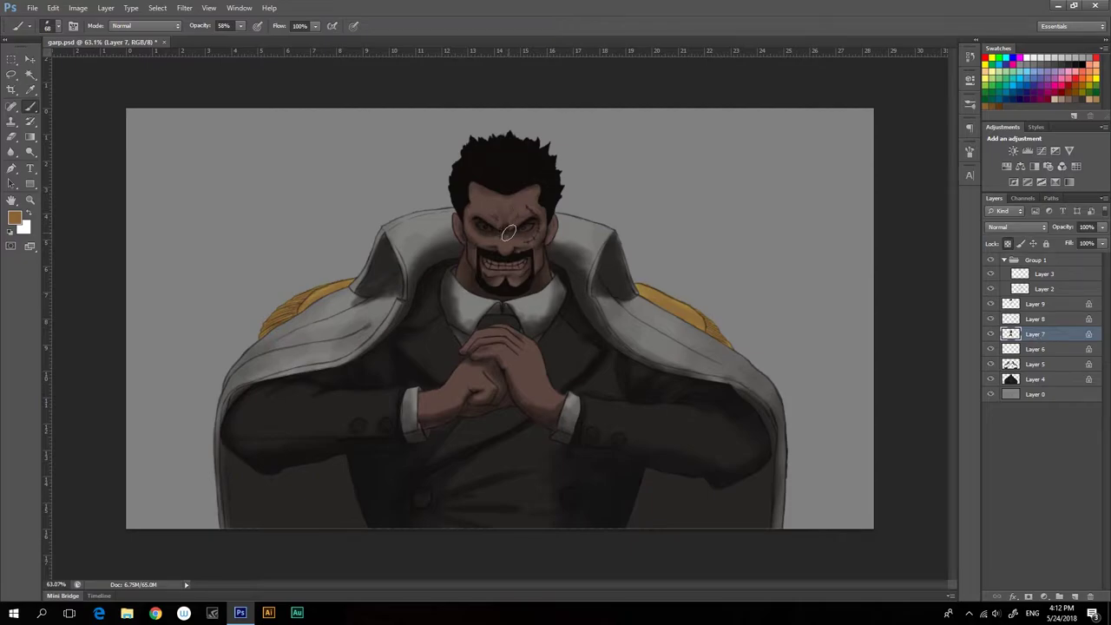
drag(521, 220, 556, 259)
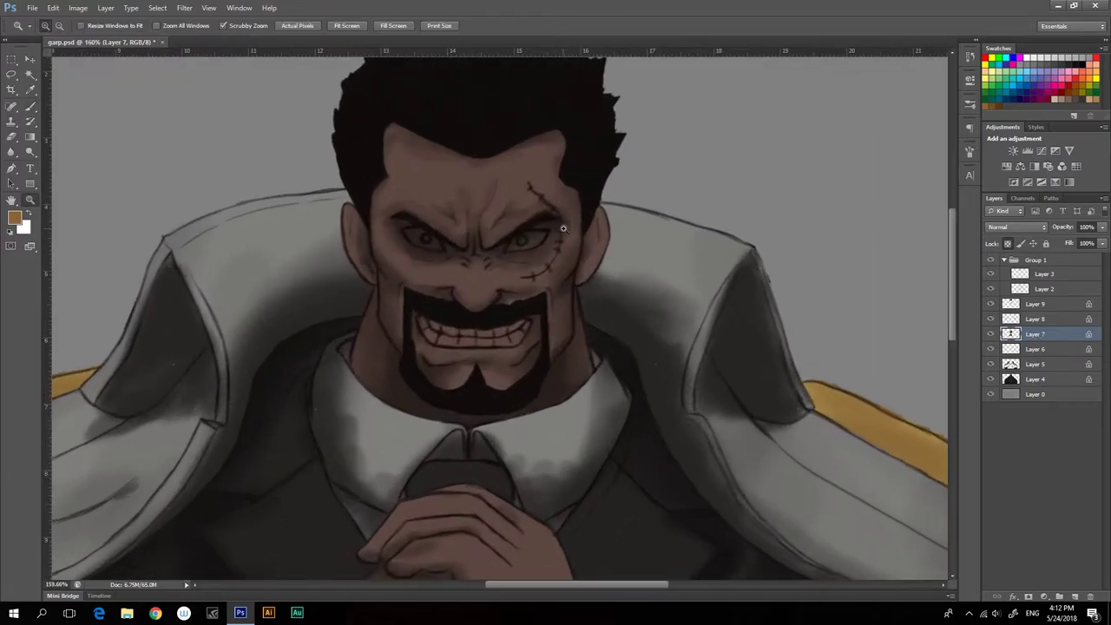
right_click(556, 259)
key(F5)
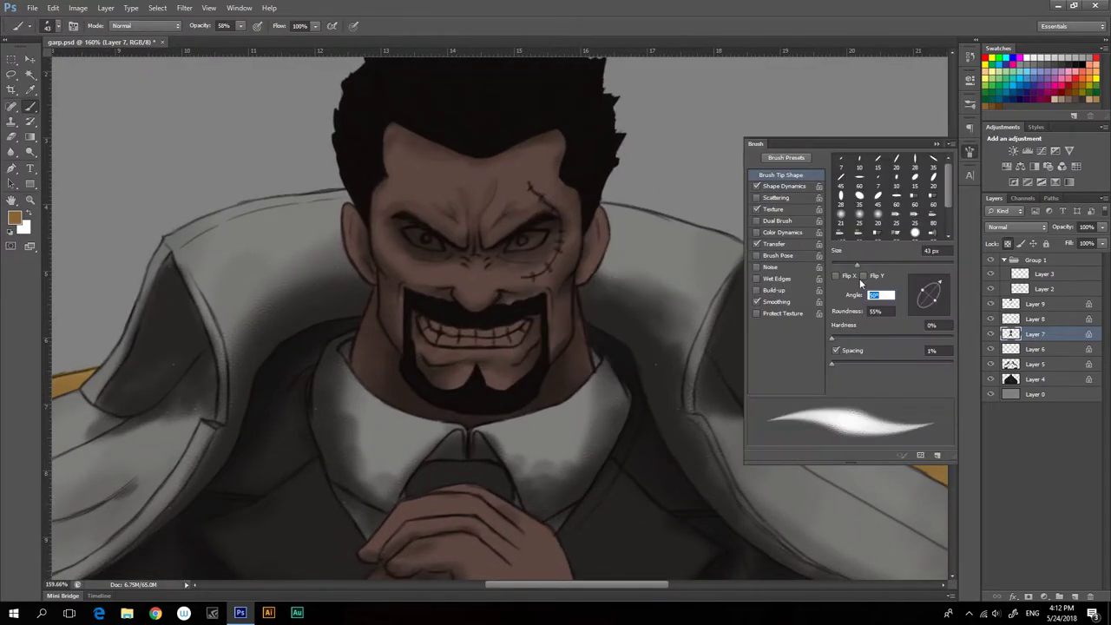
click(840, 299)
drag(840, 299, 826, 294)
key(F5)
Sample and lighten a skin brown from the face, using a smaller brush at 25% opacity
click(13, 218)
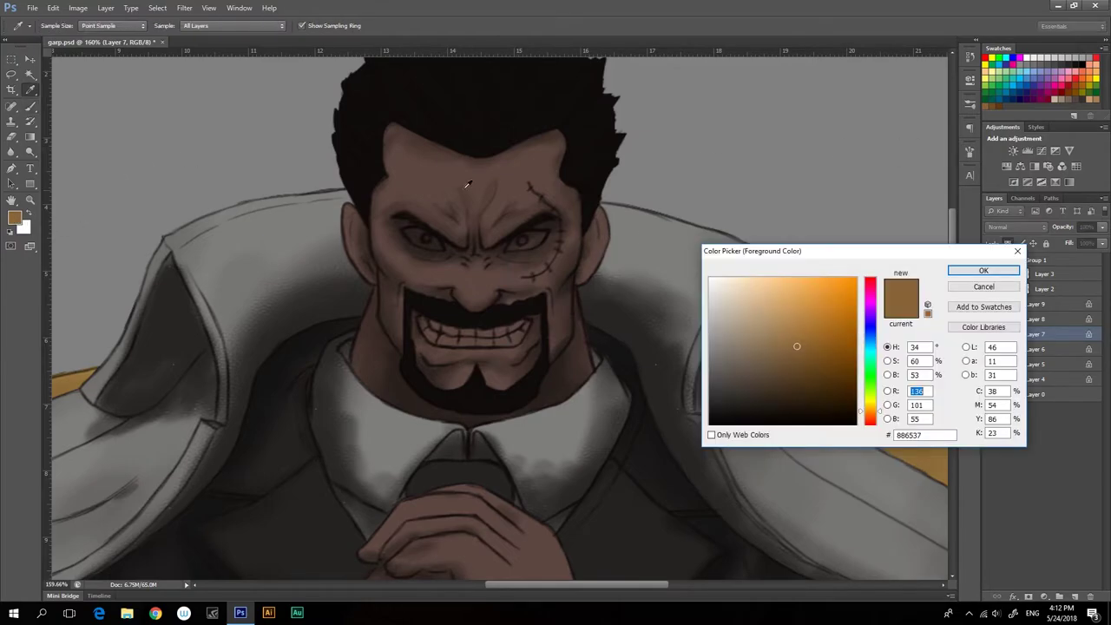
click(519, 181)
drag(757, 360, 755, 347)
click(984, 270)
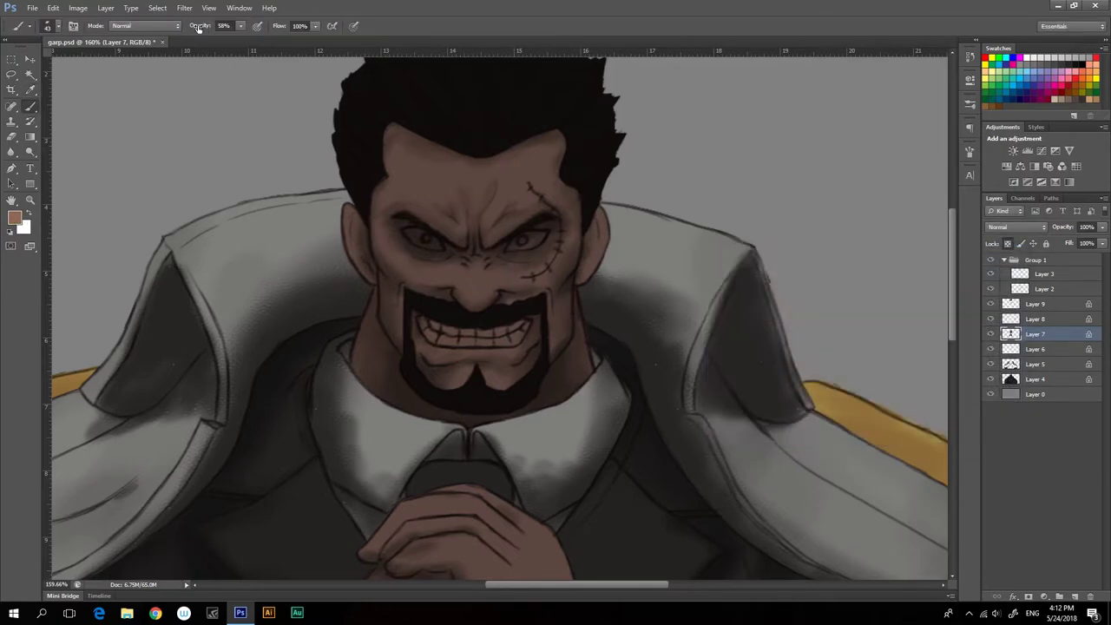
key(Return)
right_click(510, 200)
key(Escape)
right_click(483, 185)
key(Return)
Softly lighten the forehead and between the brows, and shade the nose bridge
mouse_move(528, 158)
mouse_down()
mouse_move(520, 194)
mouse_move(478, 178)
mouse_move(476, 204)
mouse_move(484, 165)
mouse_up()
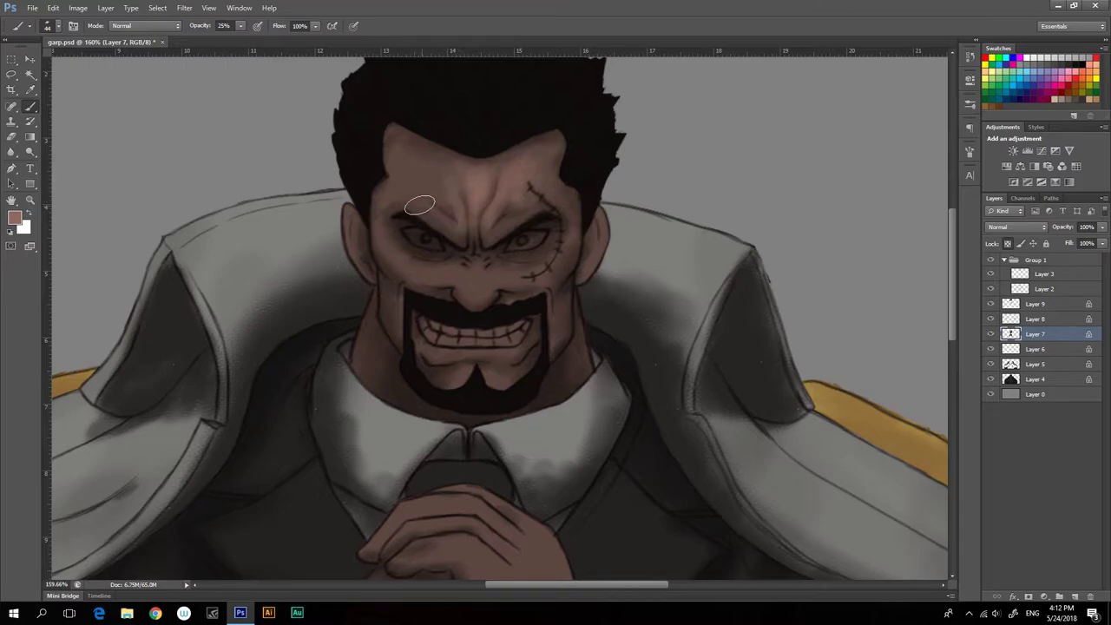
mouse_move(420, 206)
mouse_down()
mouse_move(458, 231)
mouse_move(512, 224)
mouse_up()
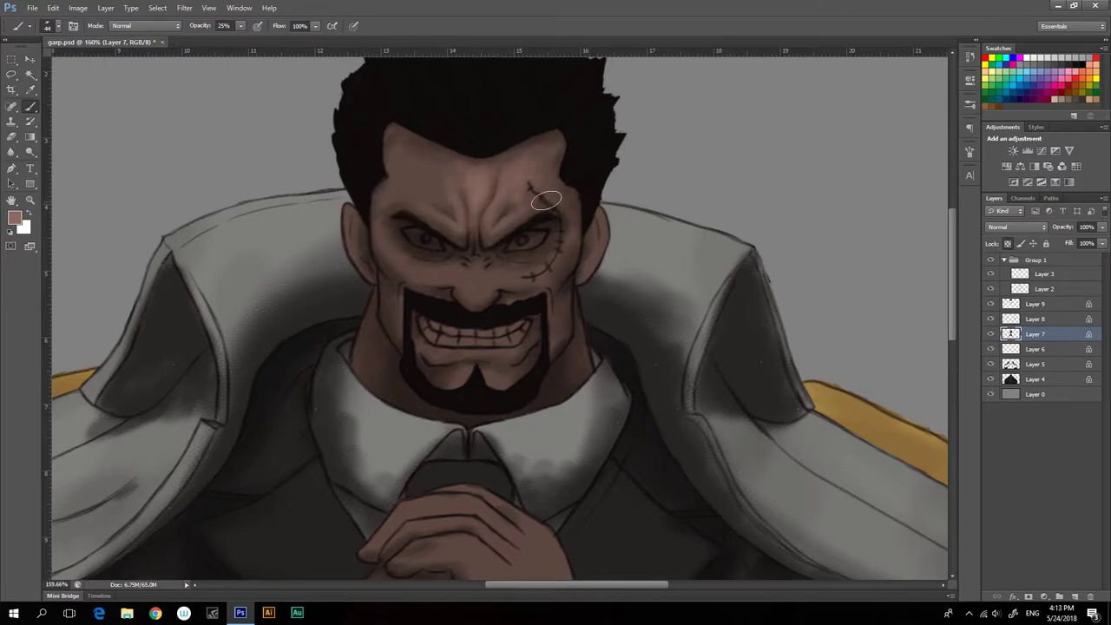
mouse_move(460, 168)
mouse_down()
mouse_move(442, 148)
mouse_move(442, 182)
mouse_move(414, 193)
mouse_move(430, 159)
mouse_move(480, 165)
mouse_up()
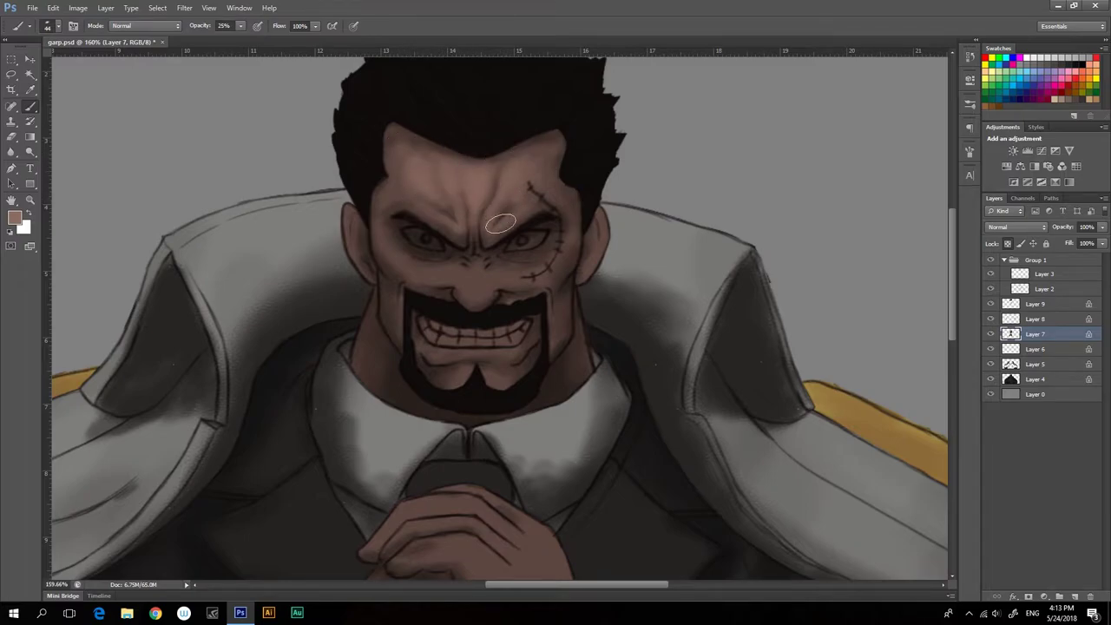
drag(473, 260, 503, 296)
right_click(473, 271)
key(Return)
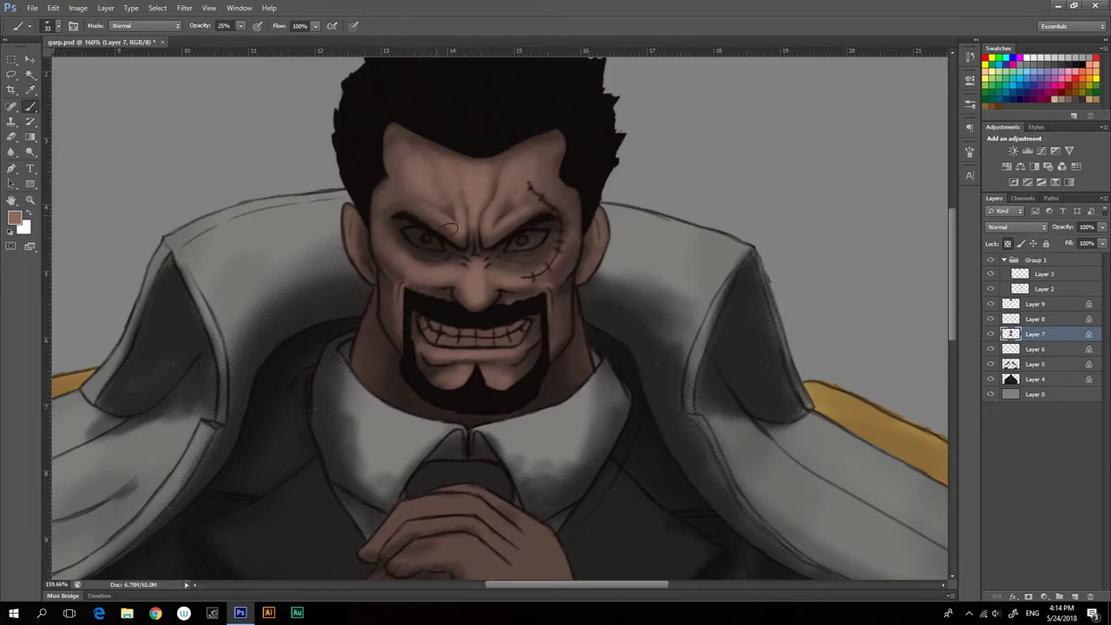
Frame the figure and face, and enlarge the soft brush on Layer 7 to 90 px
key(z)
drag(523, 239, 509, 361)
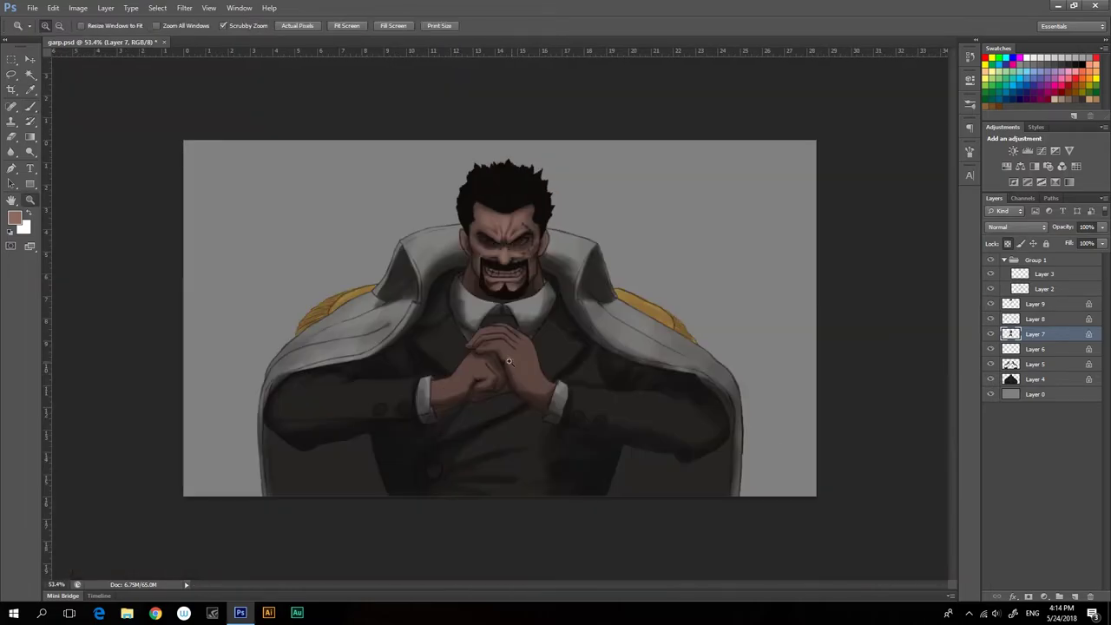
drag(472, 224, 556, 228)
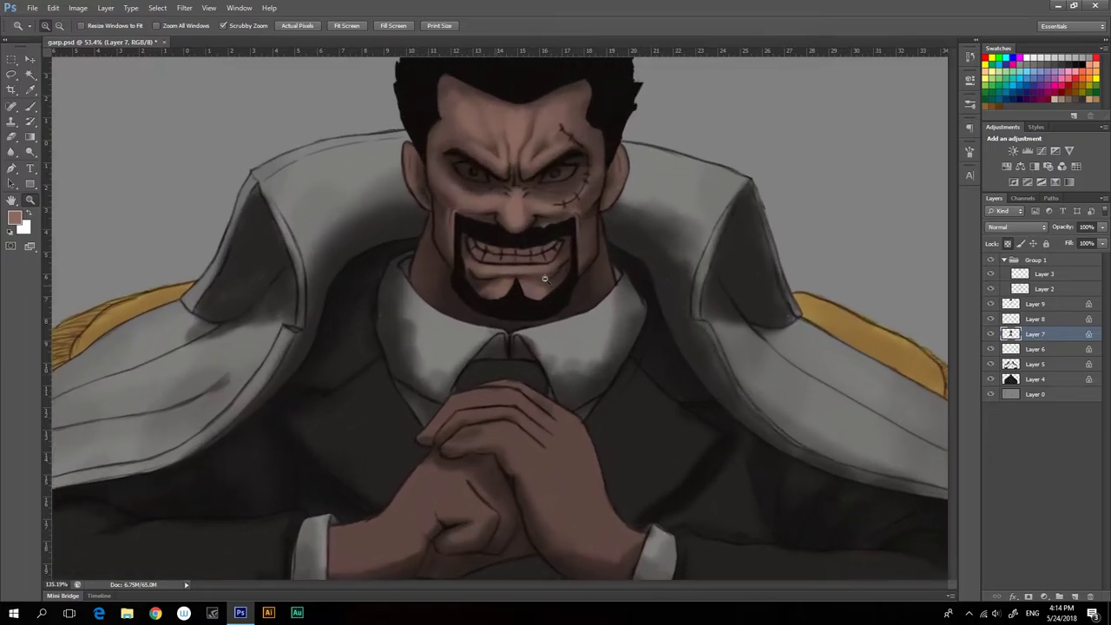
key(b)
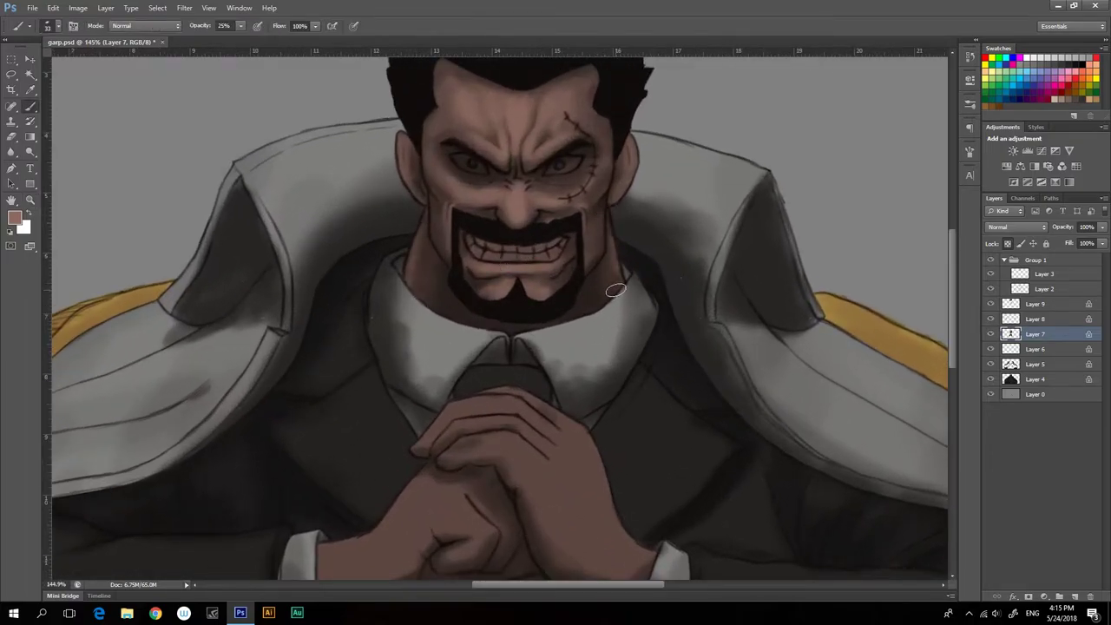
scroll(949, 327, down, 3)
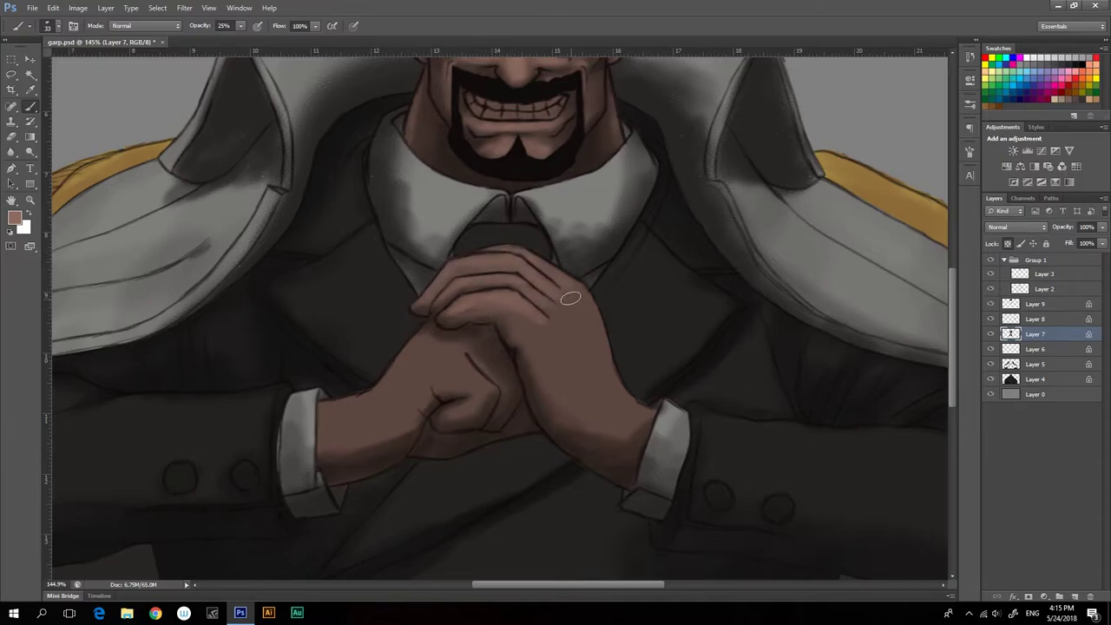
right_click(583, 346)
click(540, 359)
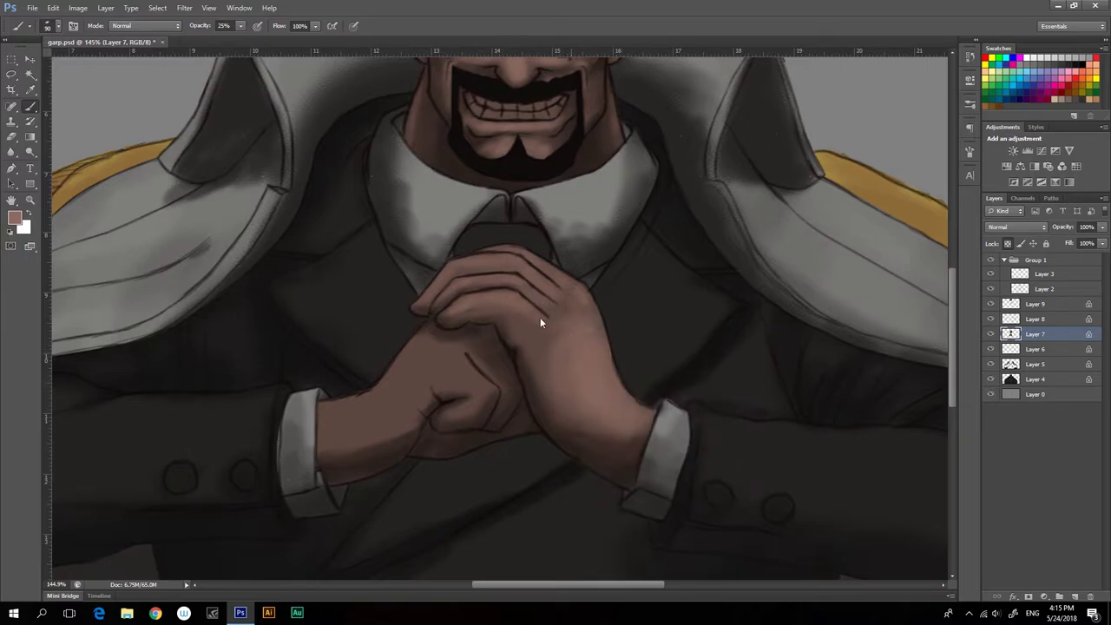
Paint lighter soft skin tones over the left hand, its back and the cuff
drag(408, 347, 447, 395)
drag(343, 399, 406, 430)
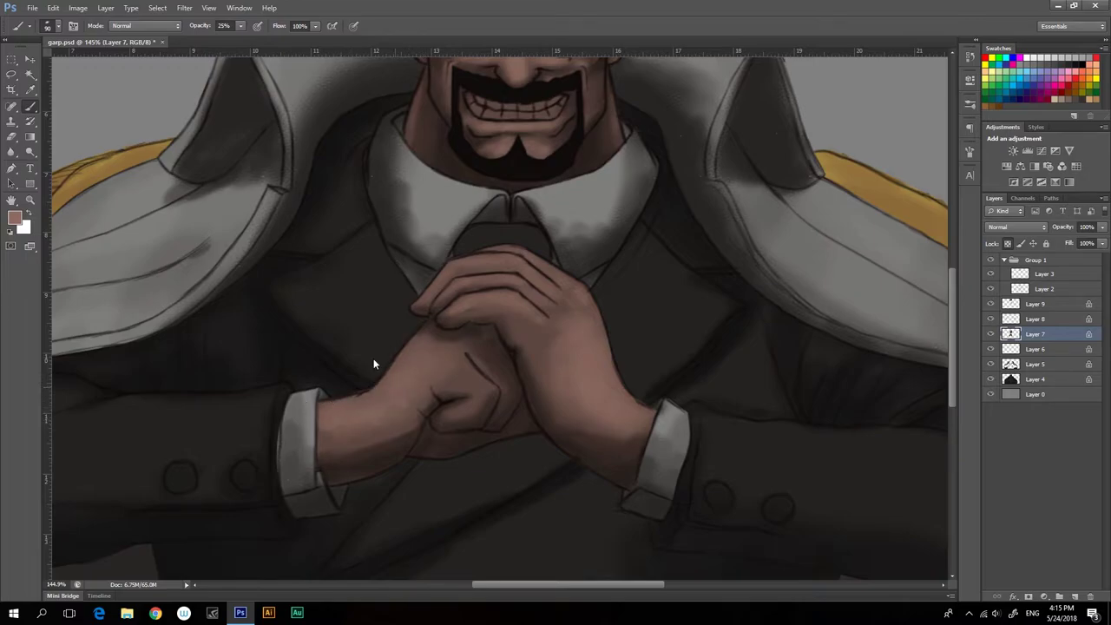
drag(376, 365, 414, 358)
key([)
key([)
key([)
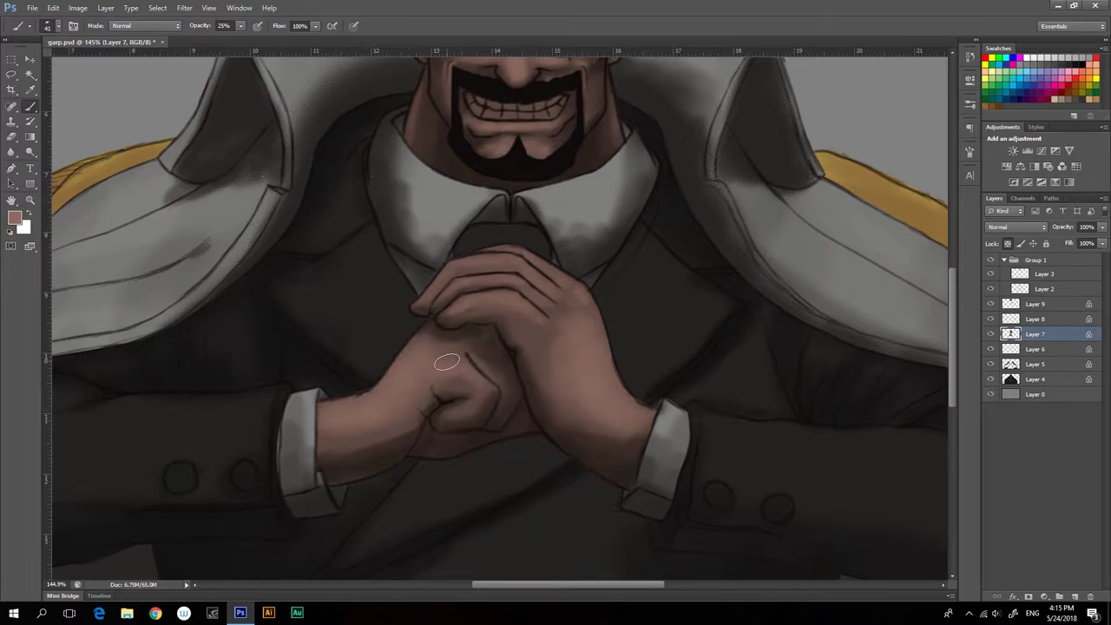
key(z)
drag(398, 370, 498, 351)
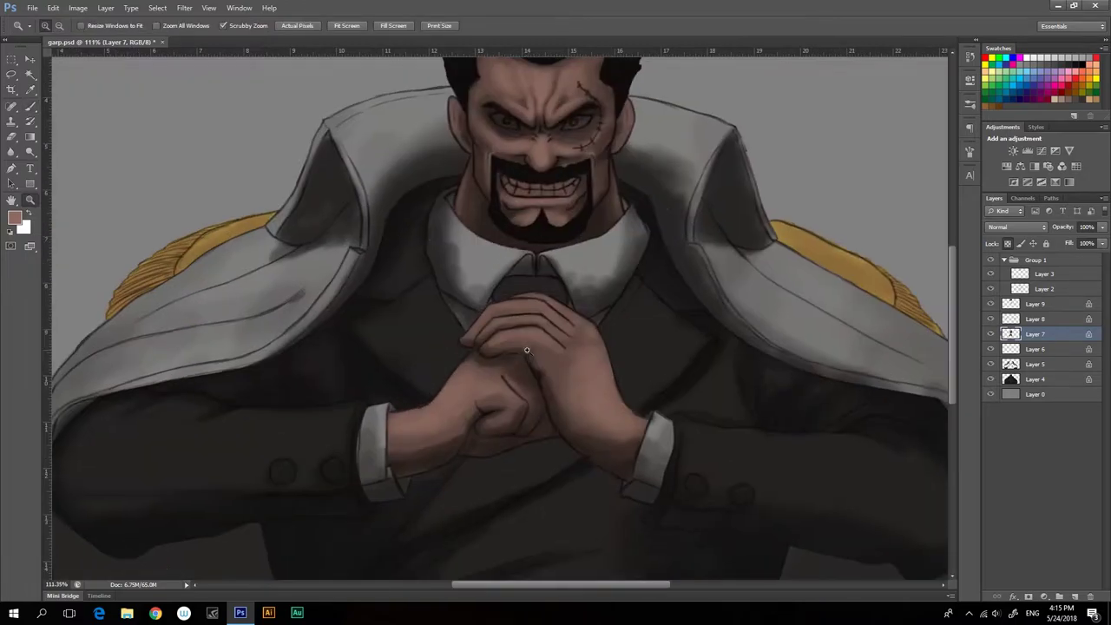
key(b)
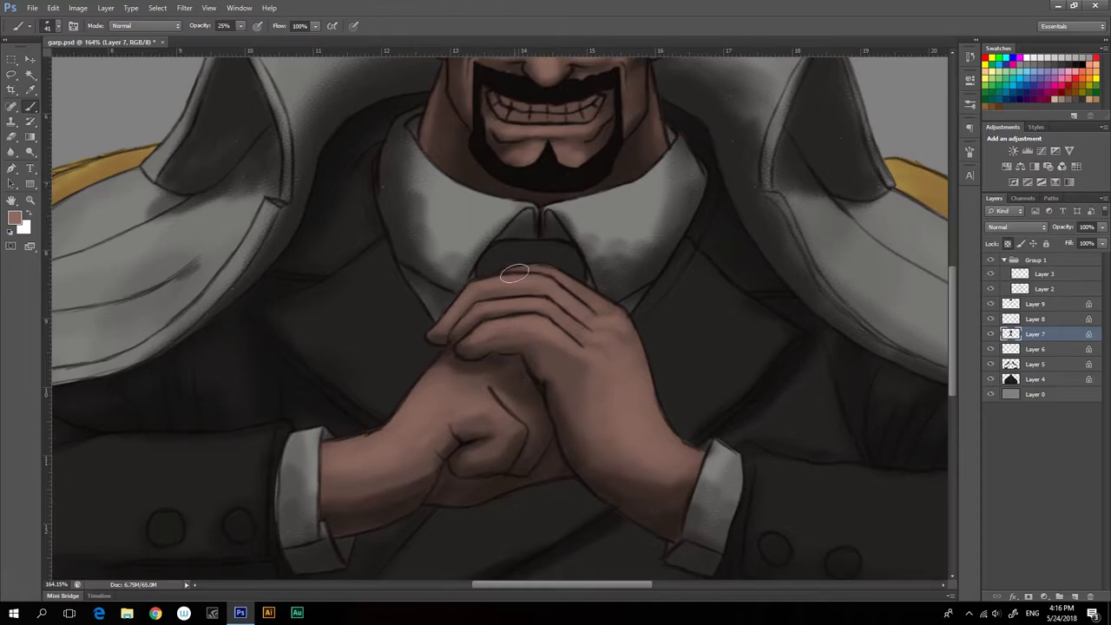
key(z)
scroll(491, 343, down, 5)
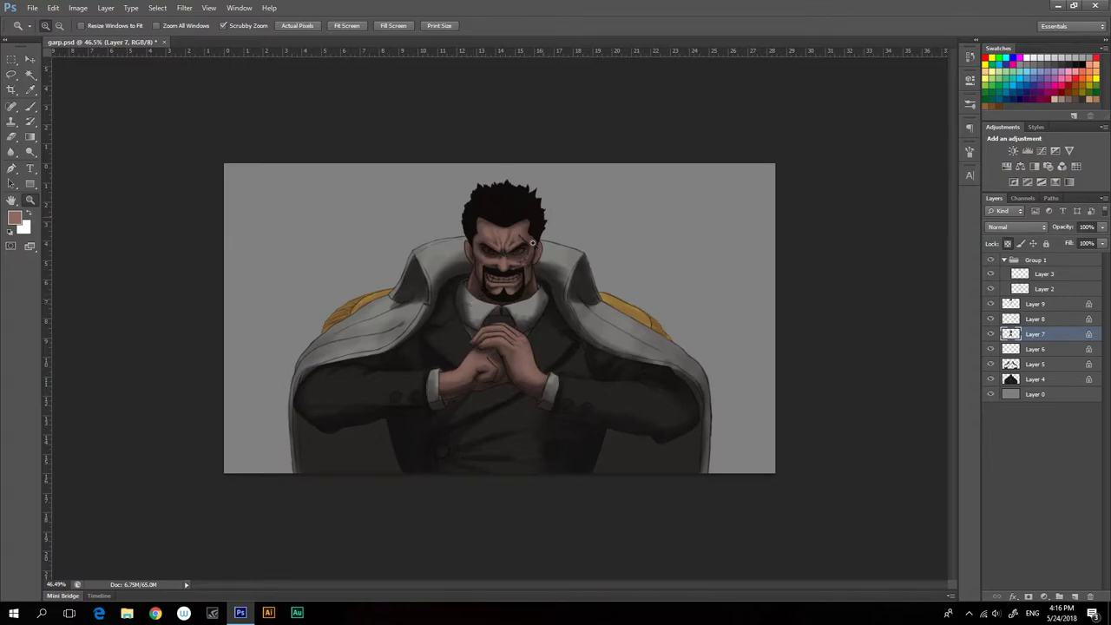
drag(442, 441, 509, 409)
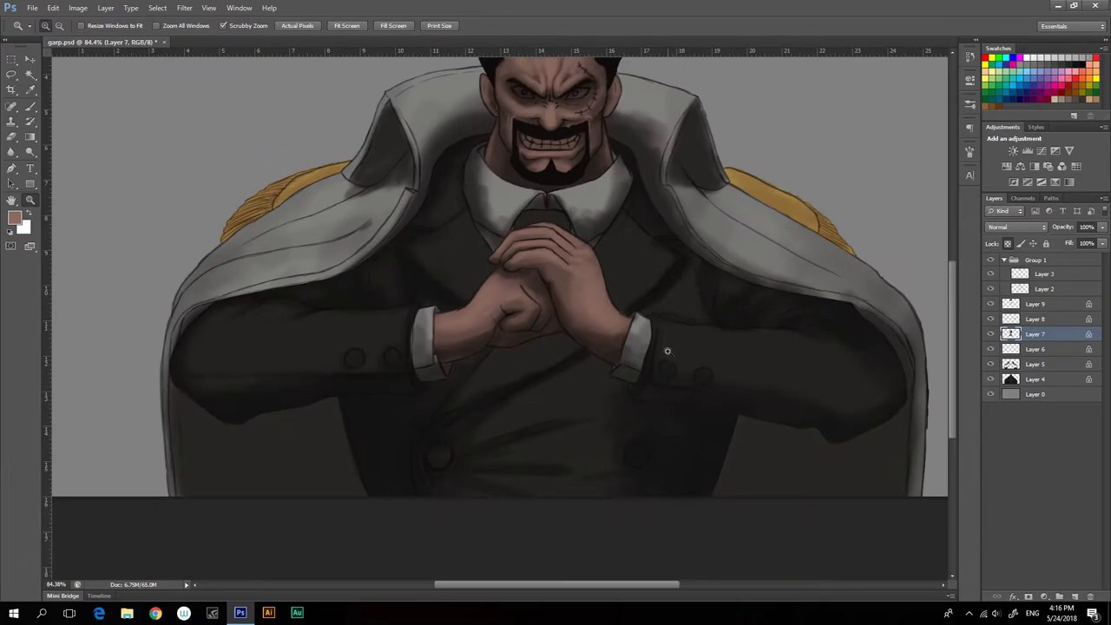
drag(666, 351, 643, 351)
Make Layer 4 active and set a sampled, adjusted dark colour as foreground
click(1042, 380)
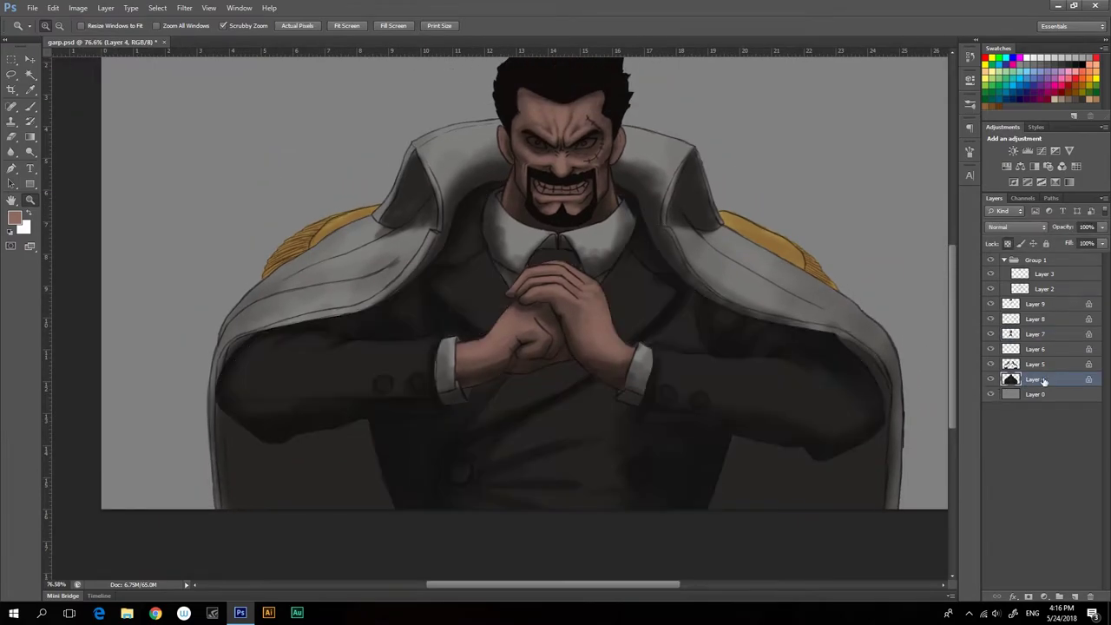
key(i)
click(539, 381)
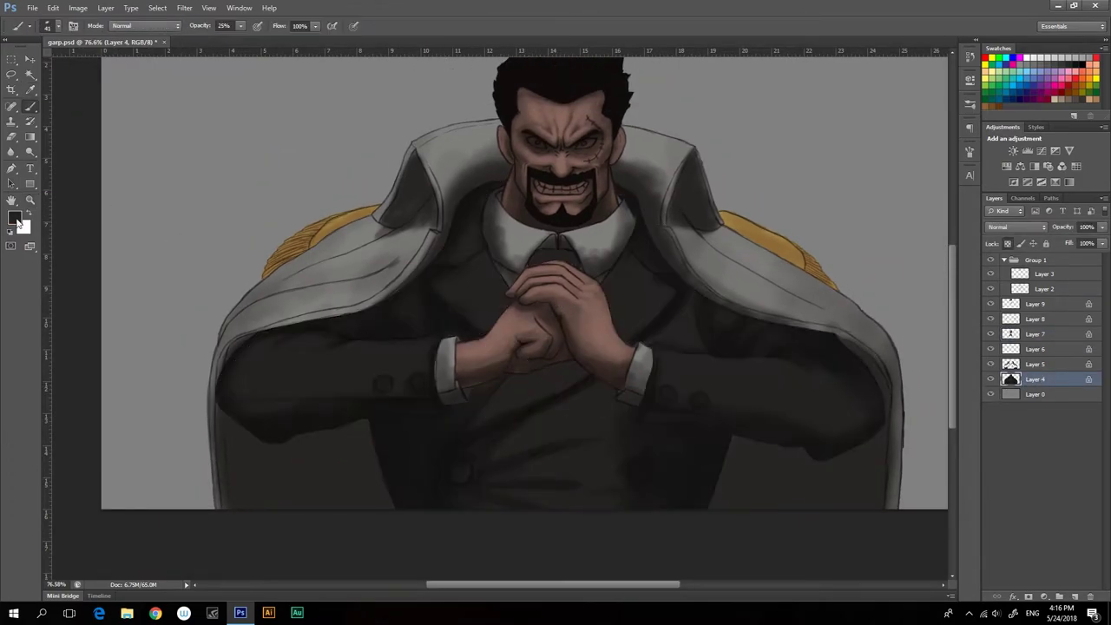
click(15, 219)
click(721, 397)
key(Return)
key(b)
Paint soft dark suit shadows with the brush at 100 px, then 60 px
right_click(645, 337)
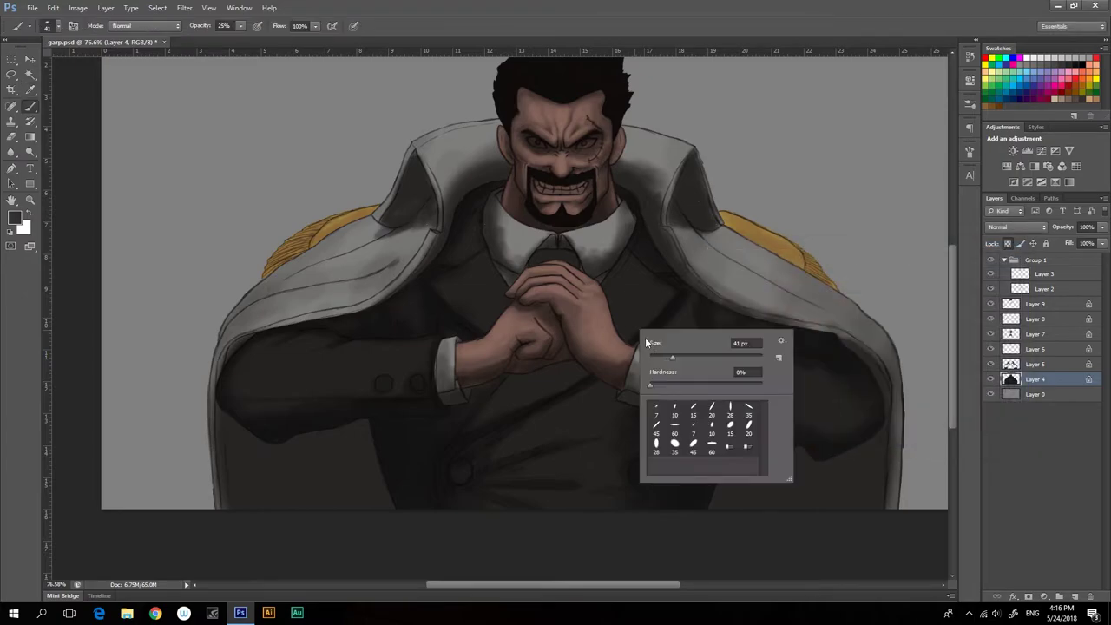
key(Return)
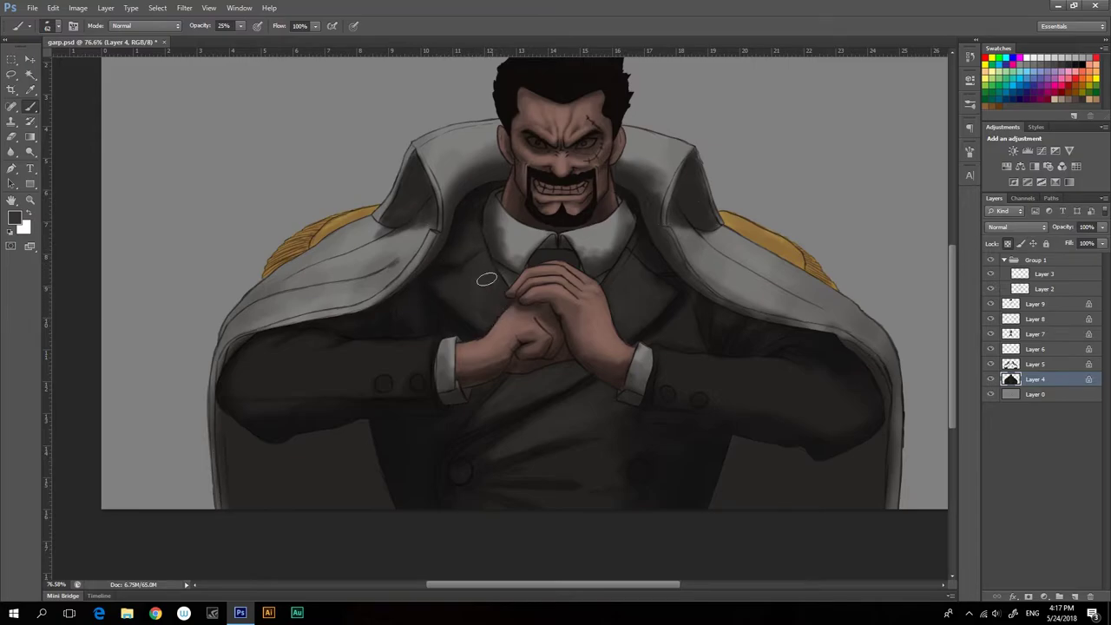
right_click(326, 355)
key(Return)
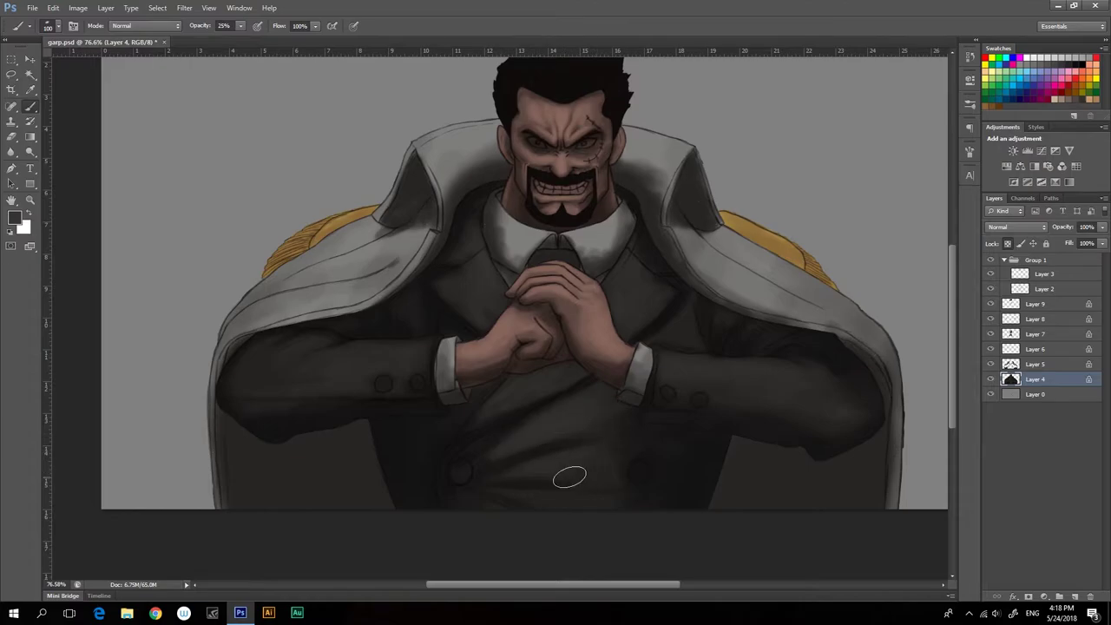
right_click(560, 445)
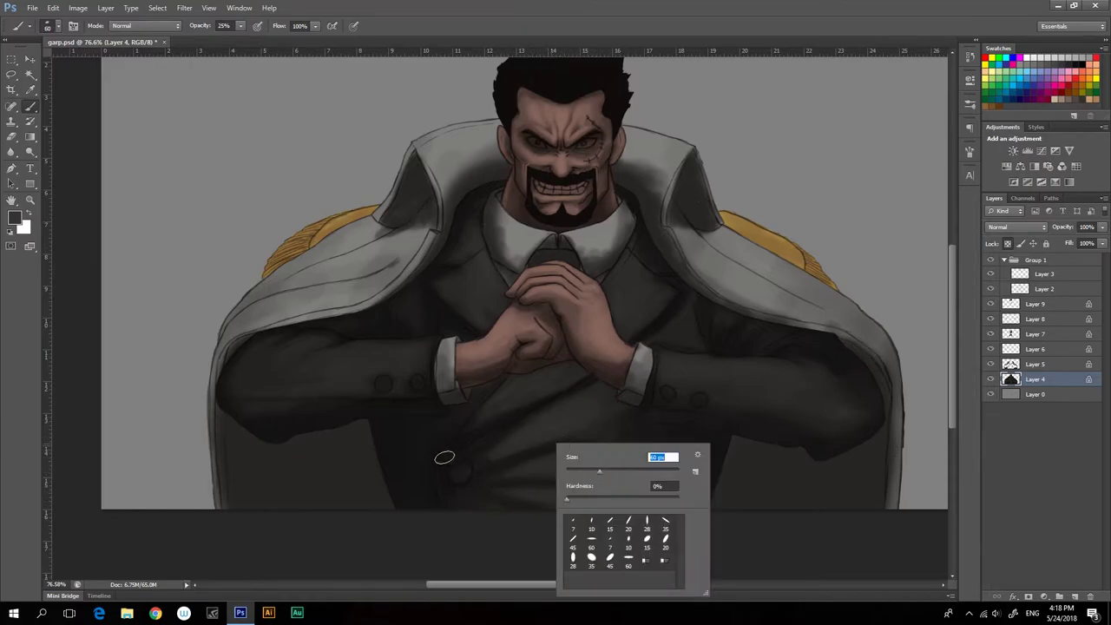
text(60)
key(Return)
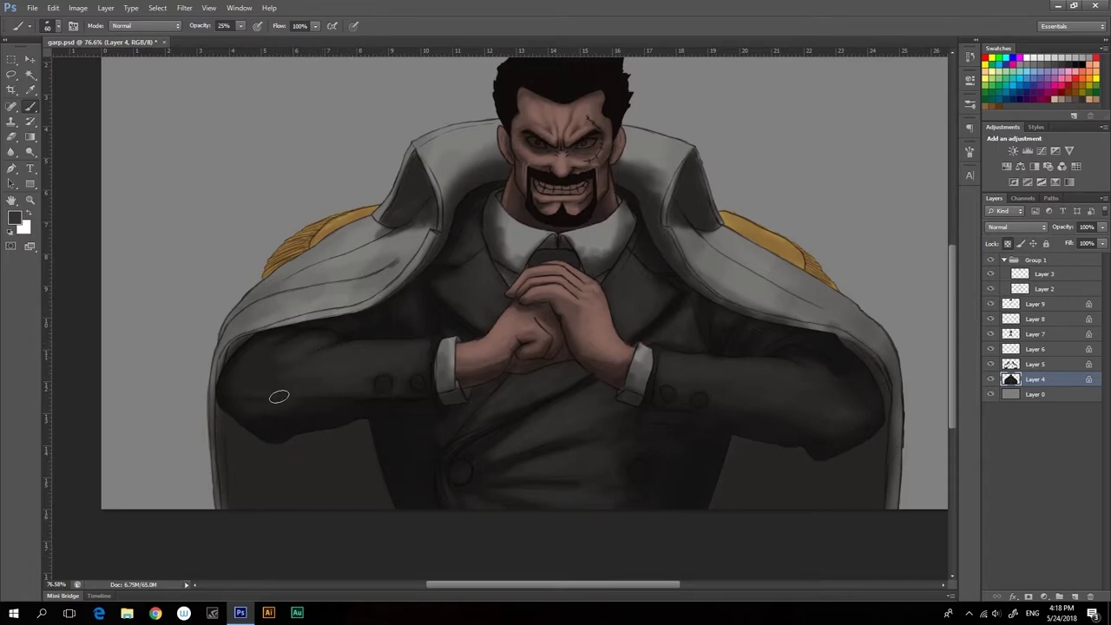
Reframe the whole figure and continue shading the suit with a 26 px brush
key(z)
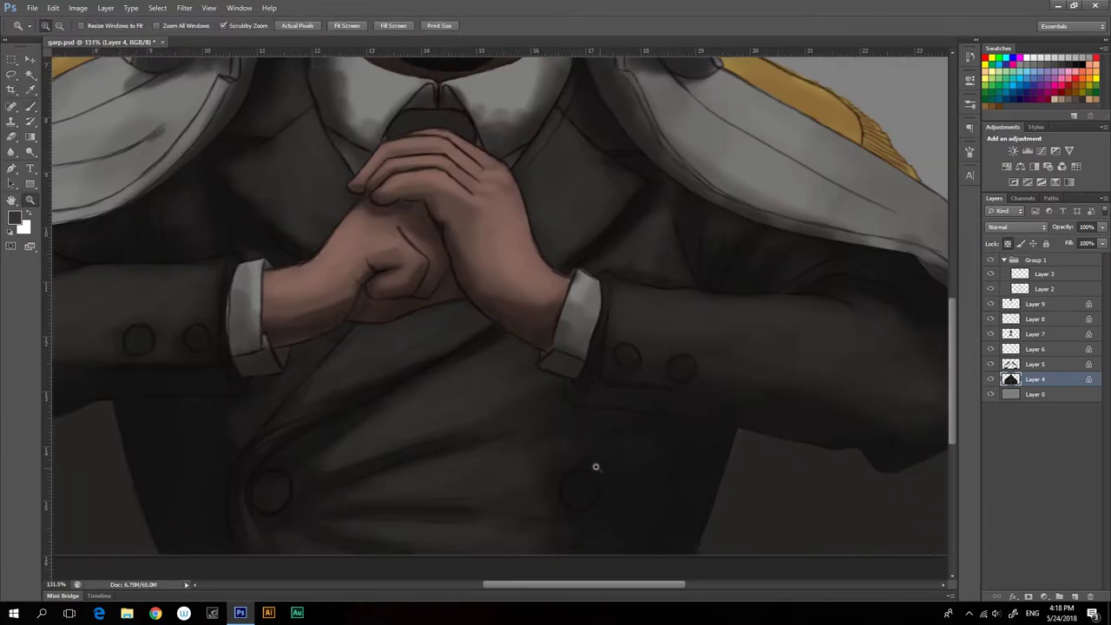
drag(279, 397, 525, 441)
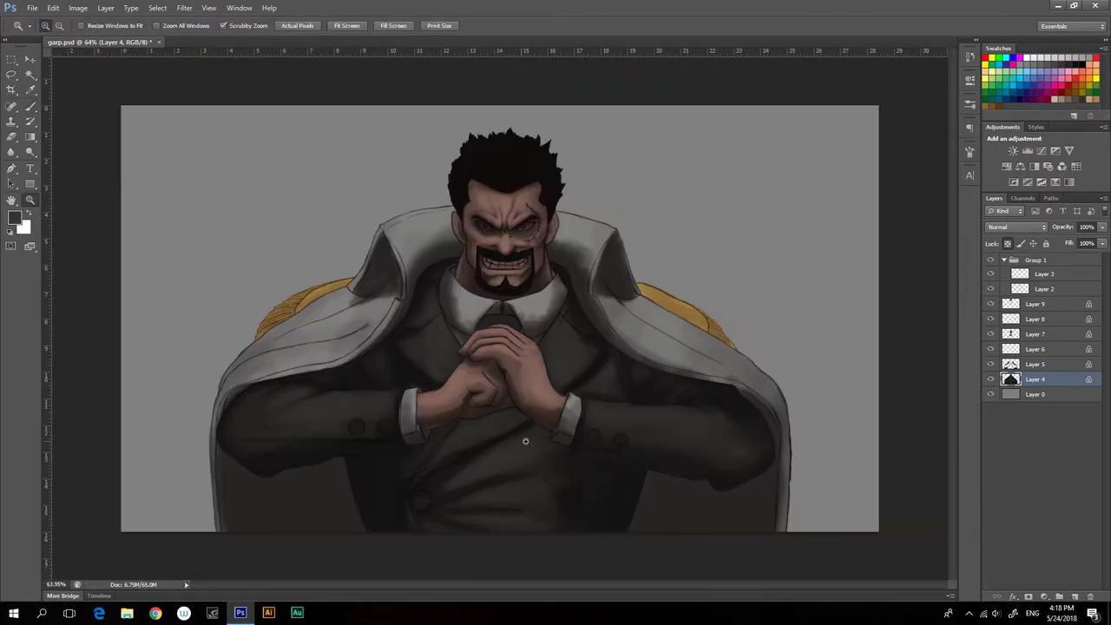
key(b)
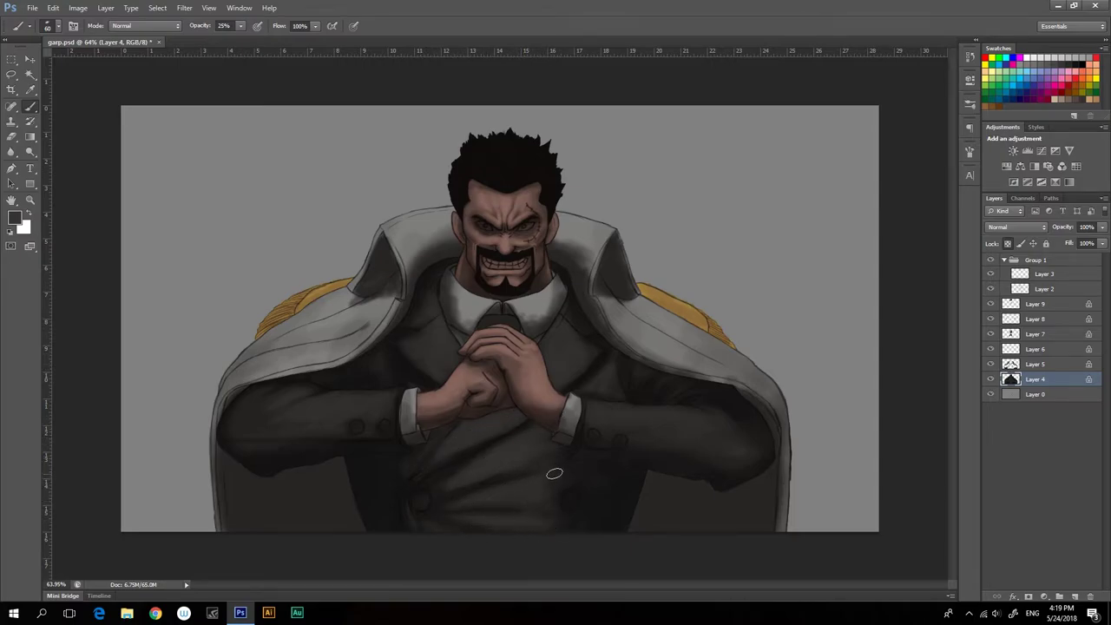
scroll(554, 473, up, 3)
scroll(621, 351, down, 2)
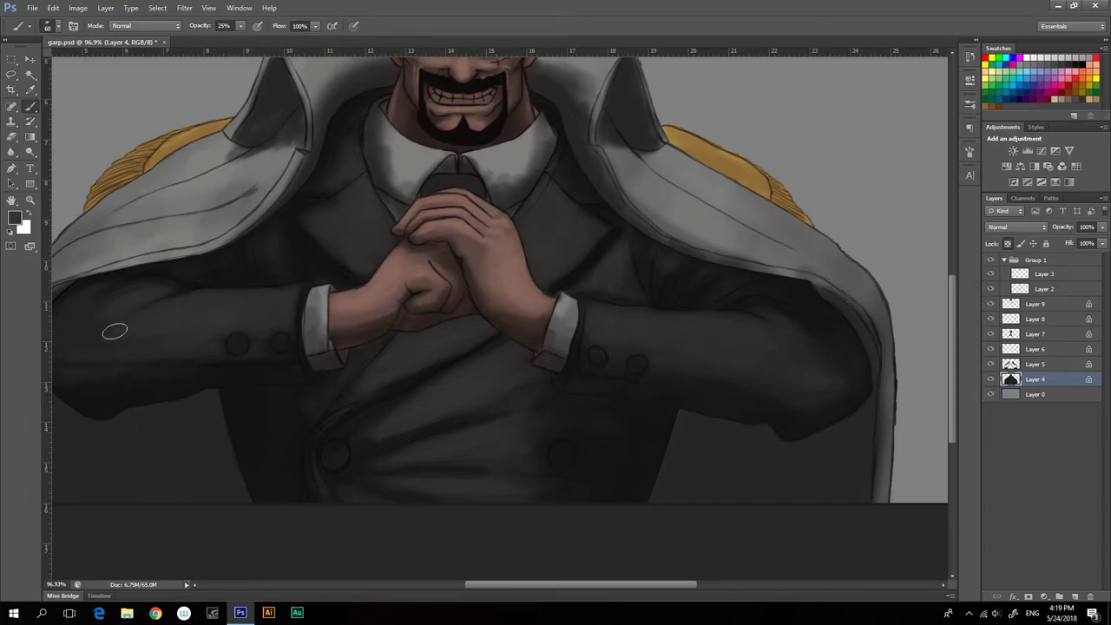
right_click(375, 314)
text(26)
key(Return)
key(z)
drag(747, 319, 676, 316)
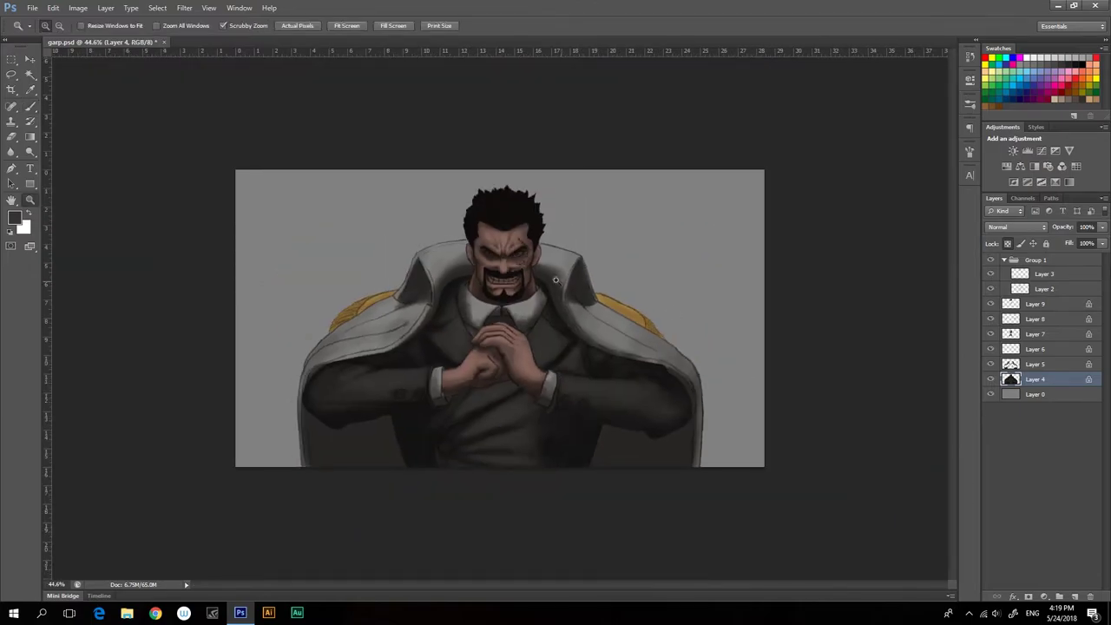
drag(492, 358, 587, 367)
Switch to Layer 5 and set the foreground colour to near-black #131111
key(alt+bracketright)
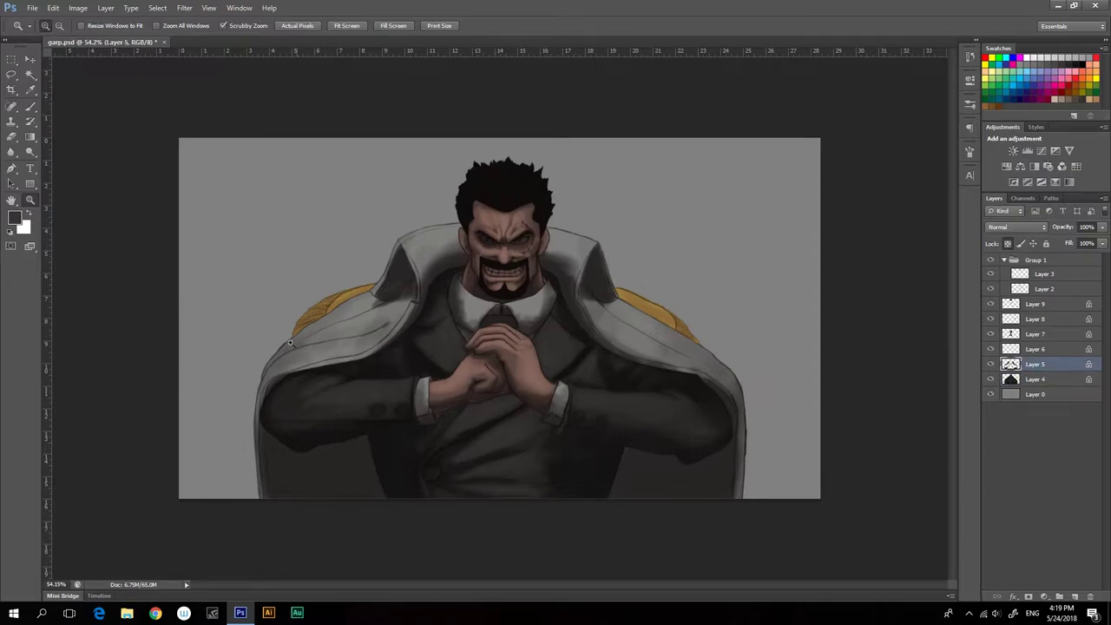
key(b)
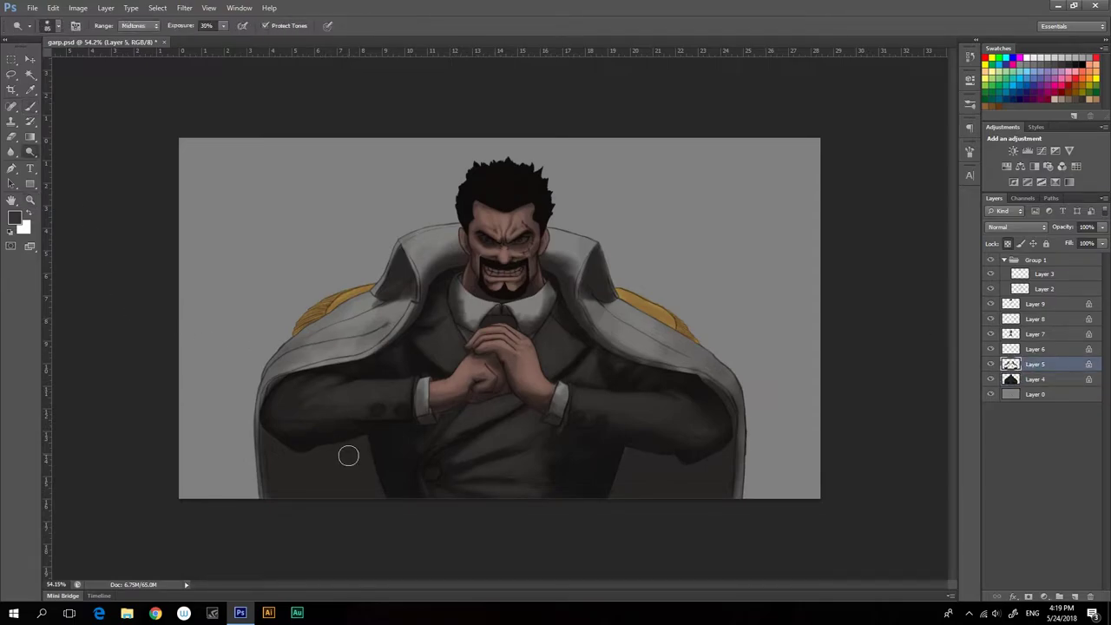
alt+click(341, 471)
right_click(341, 470)
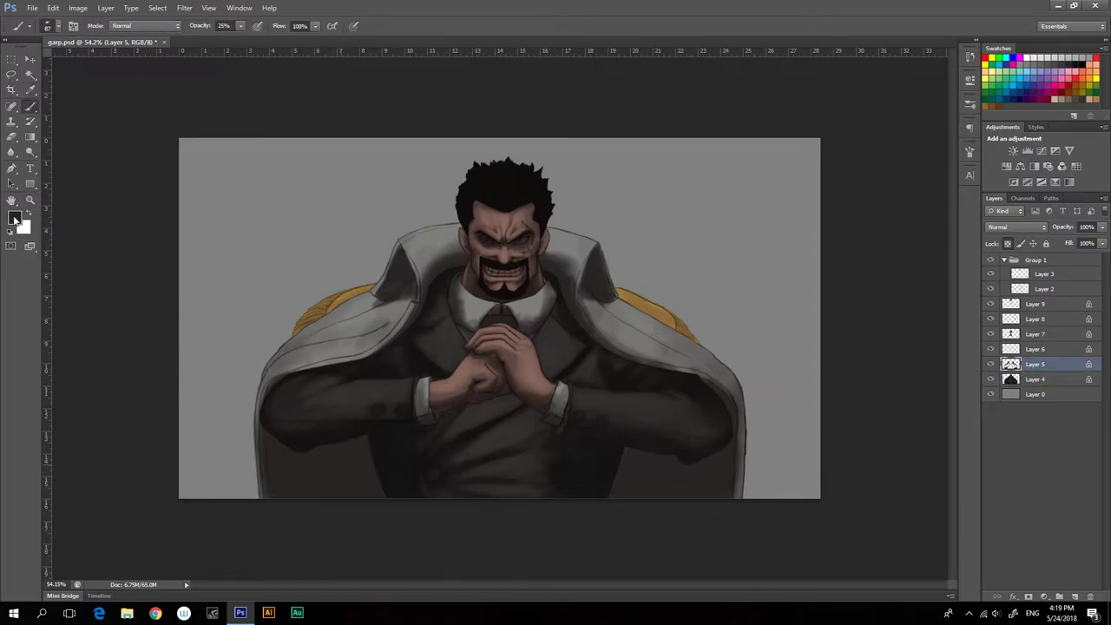
click(14, 218)
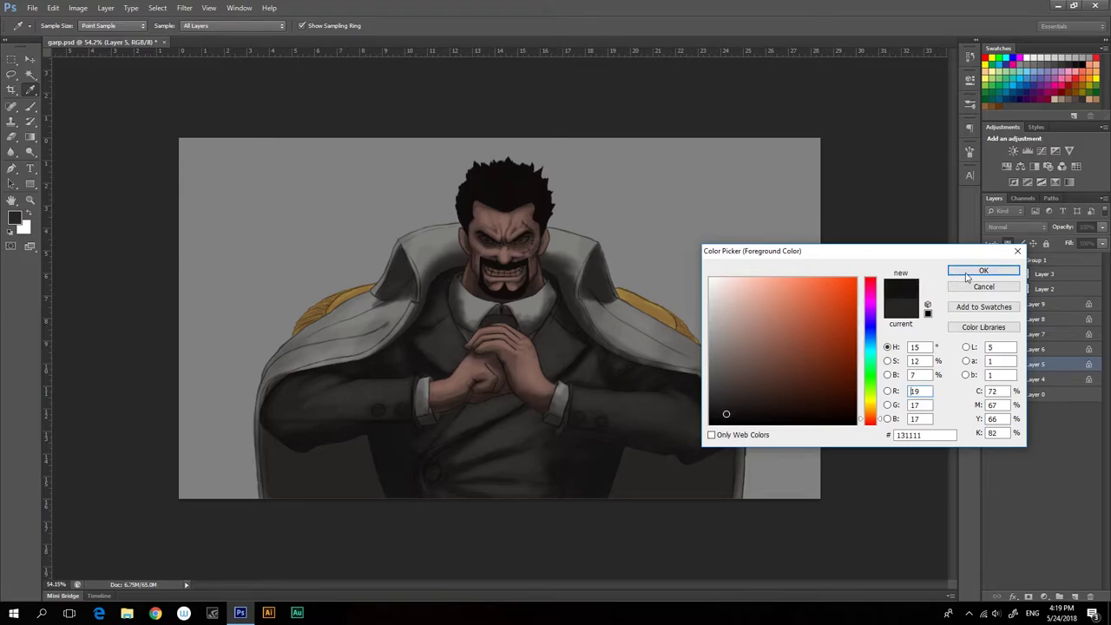
click(968, 276)
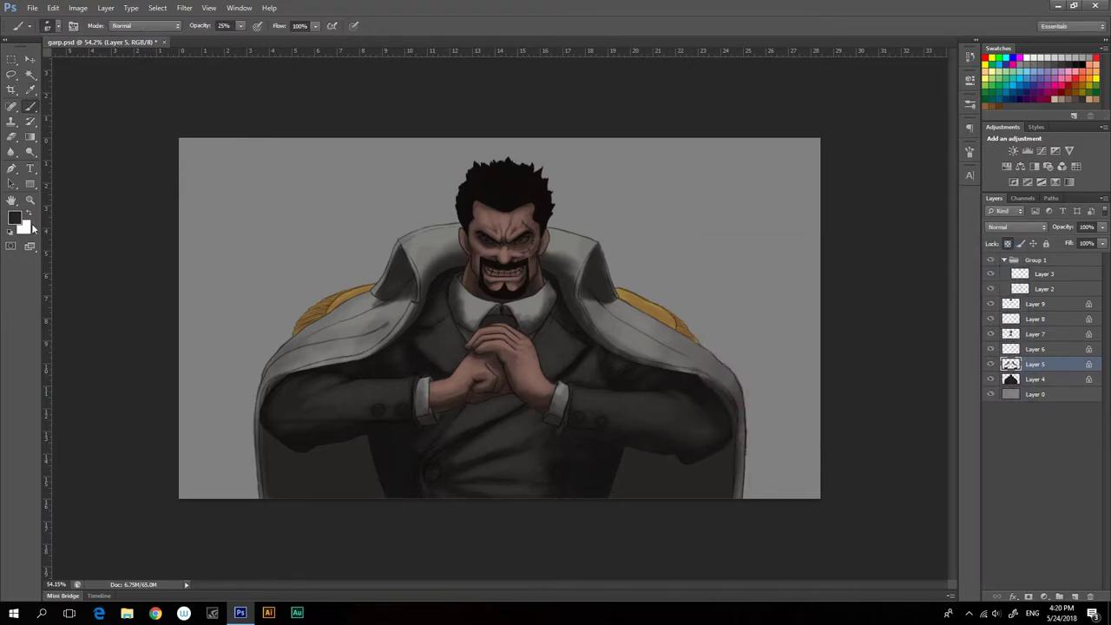
click(14, 218)
click(724, 412)
key(Return)
Shade the coat at 73% then 22% opacity, and open Hue/Saturation on Layer 0
right_click(560, 385)
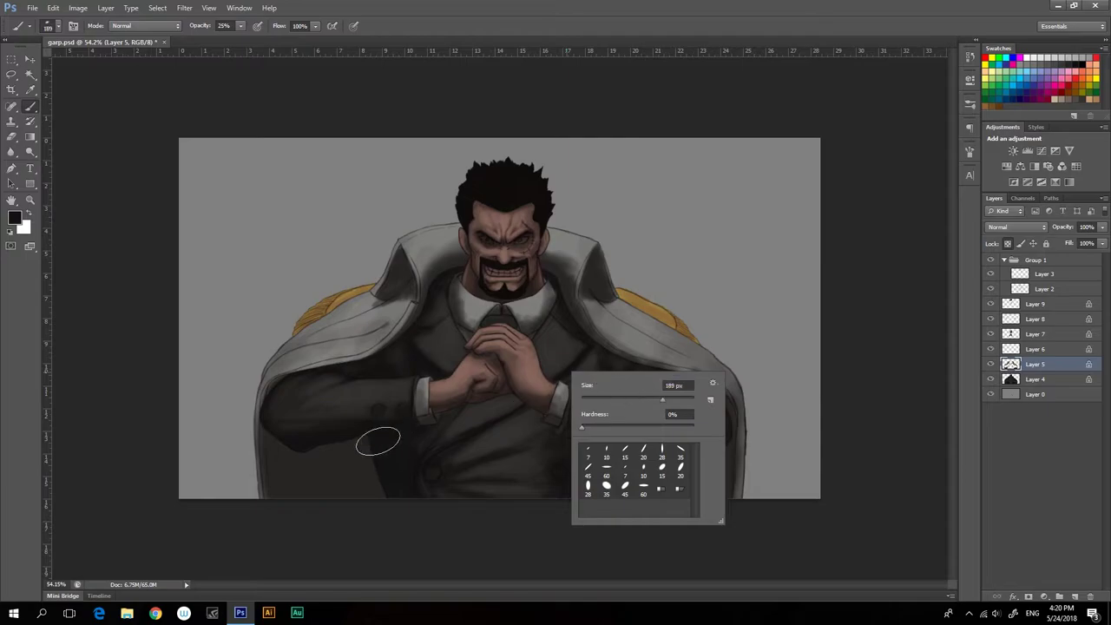
click(372, 434)
key(7)
key(3)
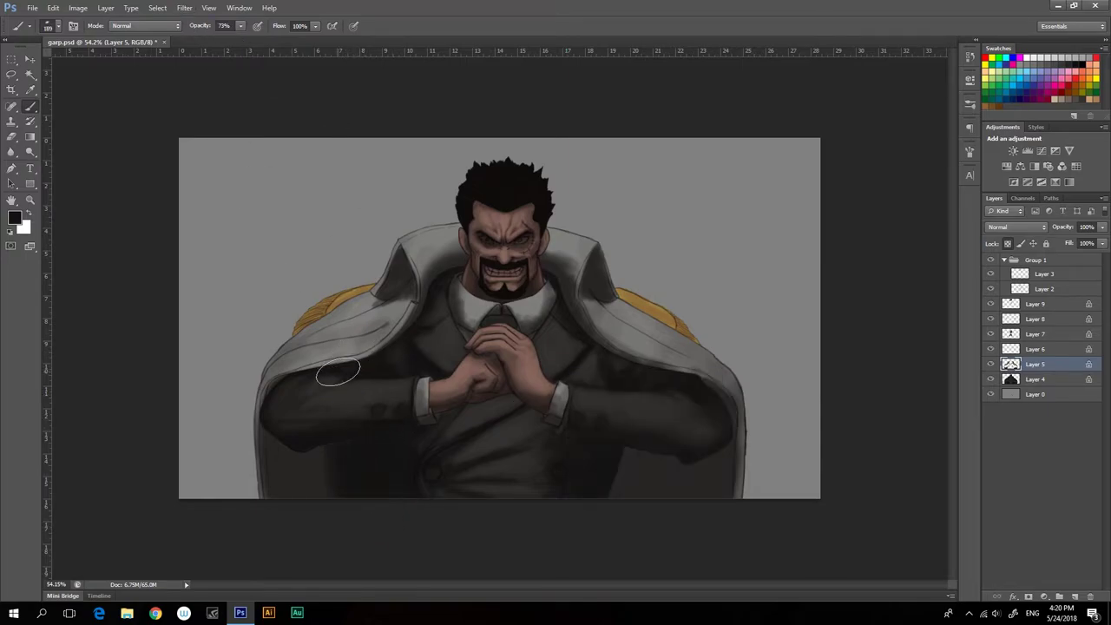
key(2)
key(2)
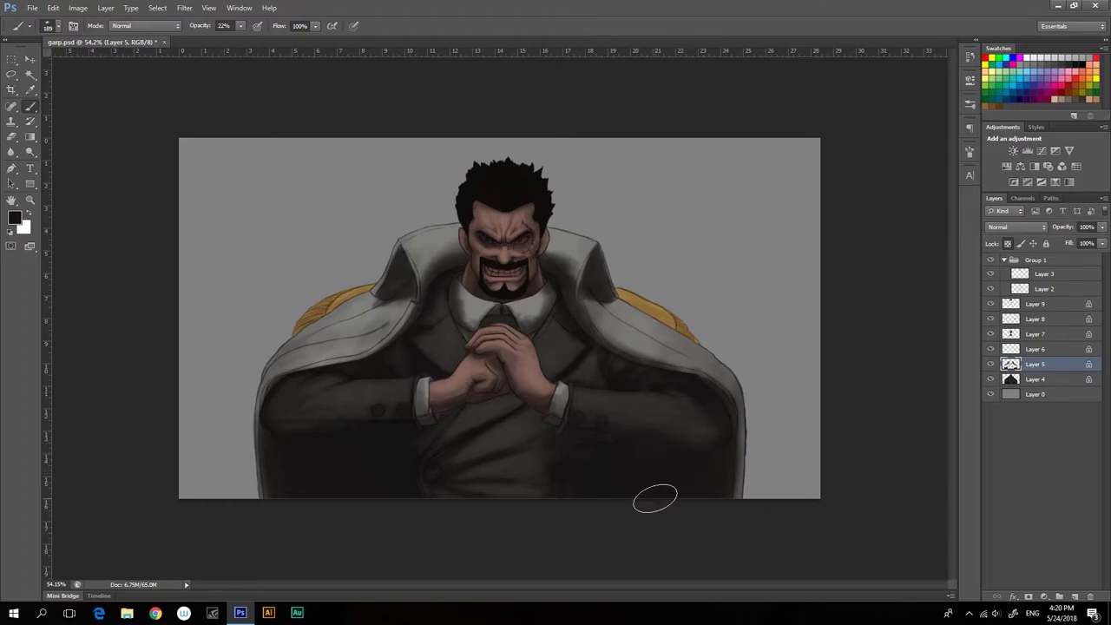
click(1025, 396)
key(ctrl+u)
Darken Layer 0's grey background with Hue/Saturation, settling on Lightness -15
mouse_move(637, 259)
mouse_down()
mouse_move(609, 259)
mouse_move(653, 232)
mouse_up()
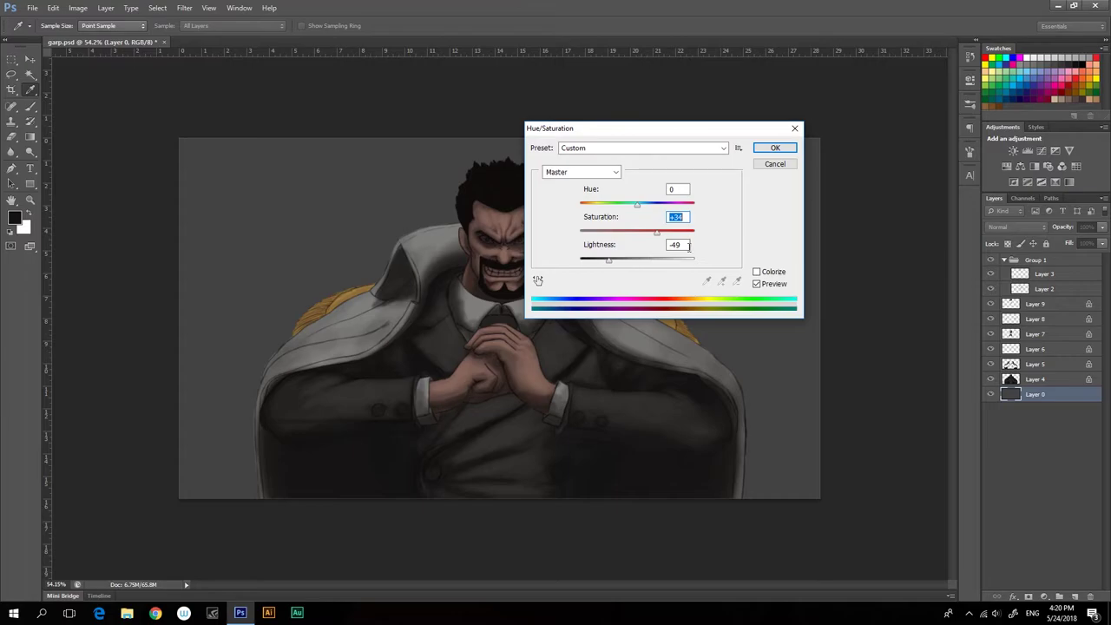
click(671, 248)
key(Return)
key(b)
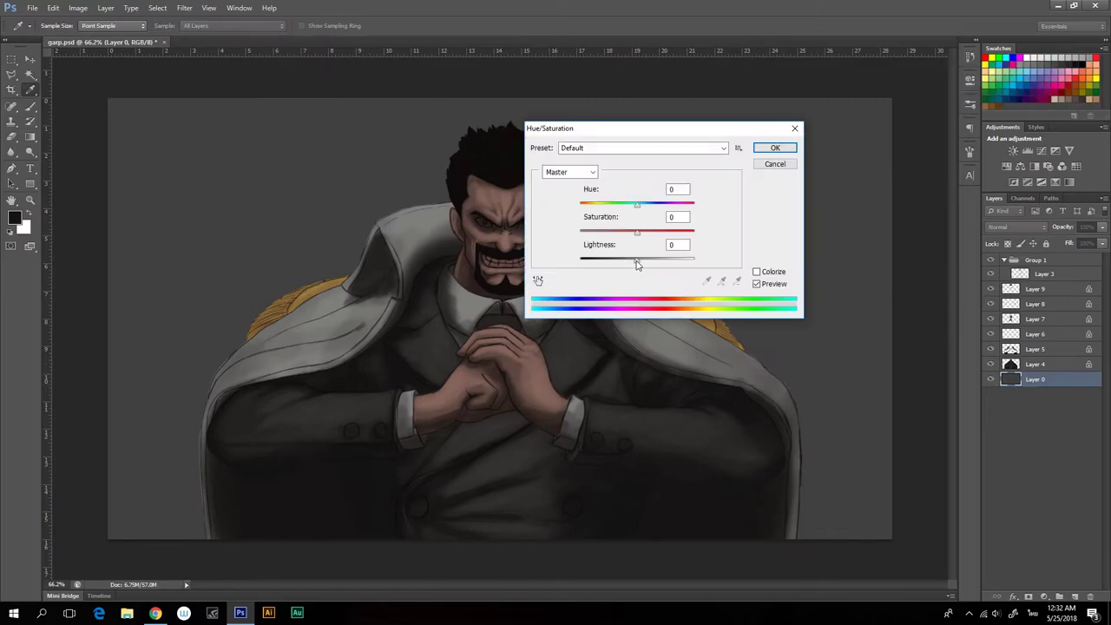
drag(636, 259, 630, 263)
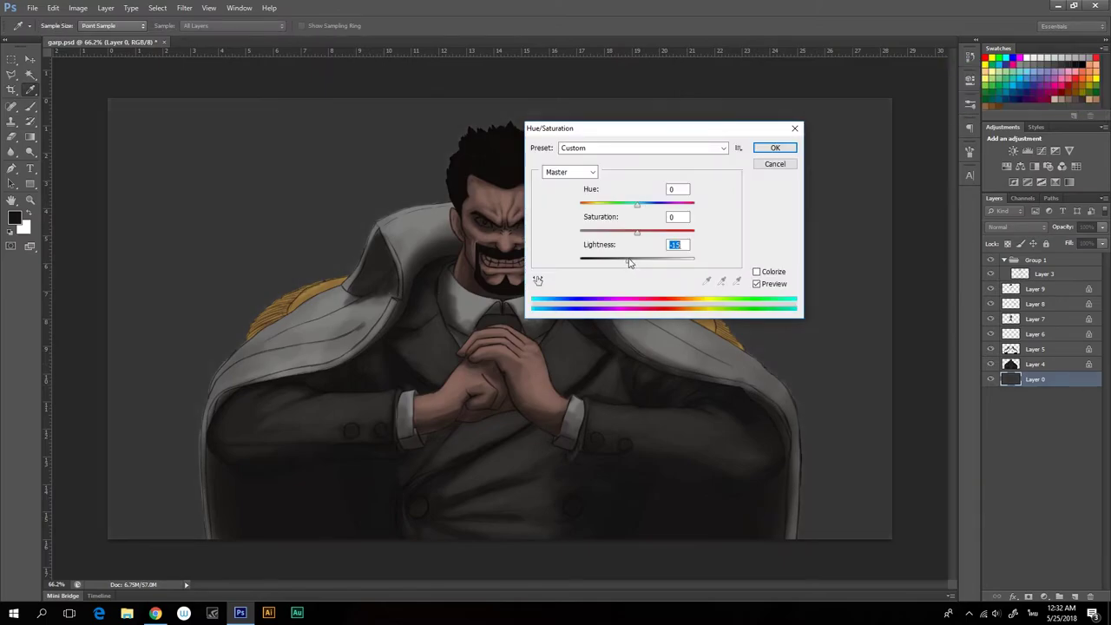
key(Return)
key(l)
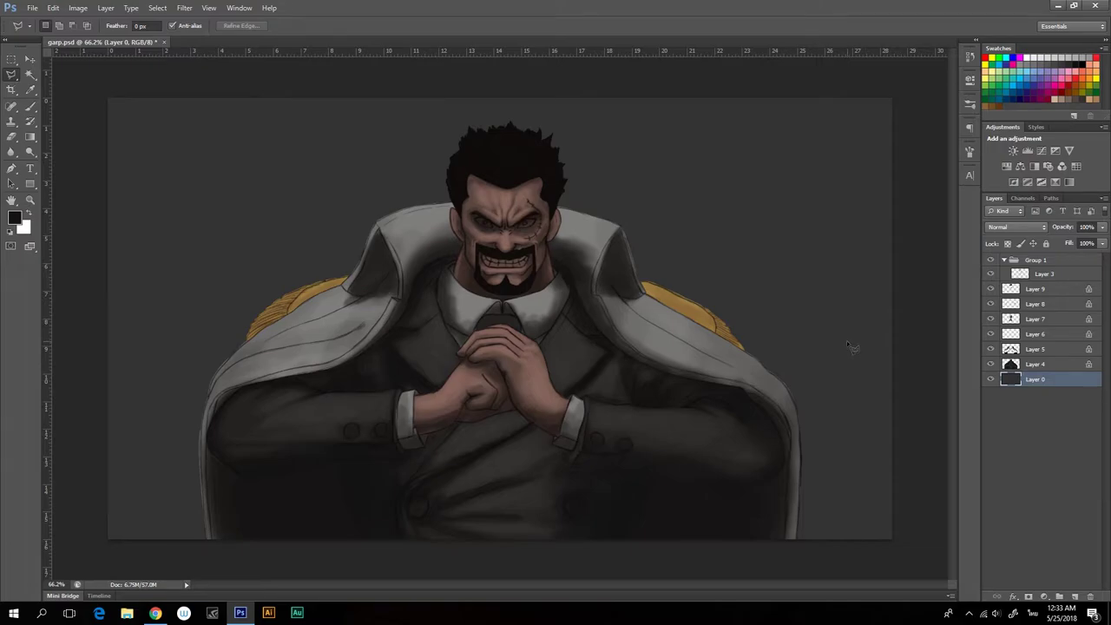
Add a new Layer 10 above Group 1 and zoom in on the man's face
click(1066, 263)
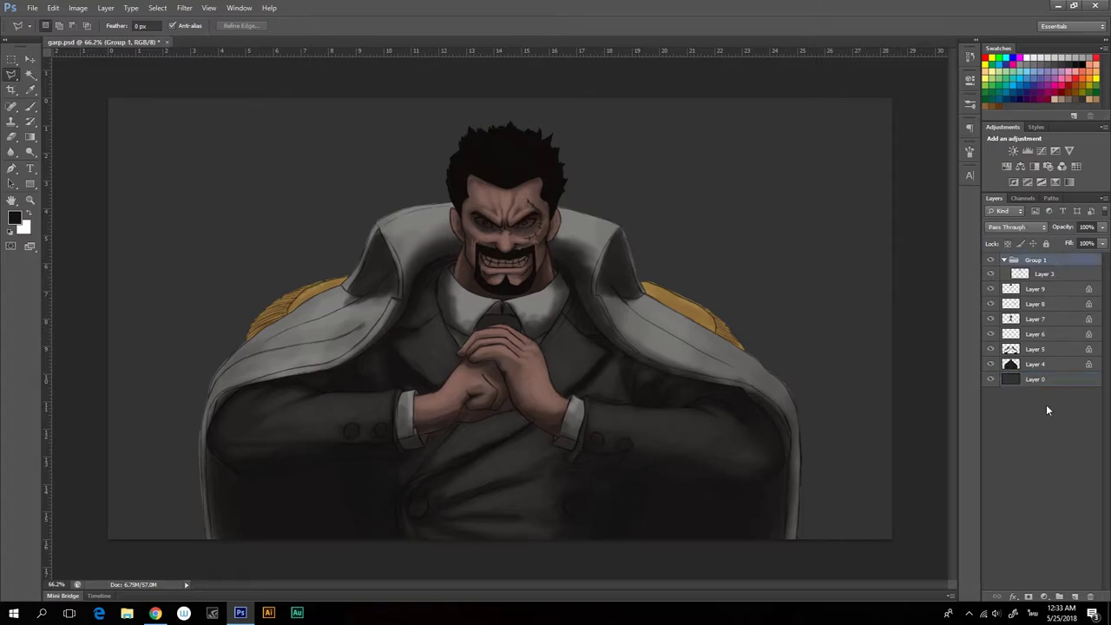
click(1075, 596)
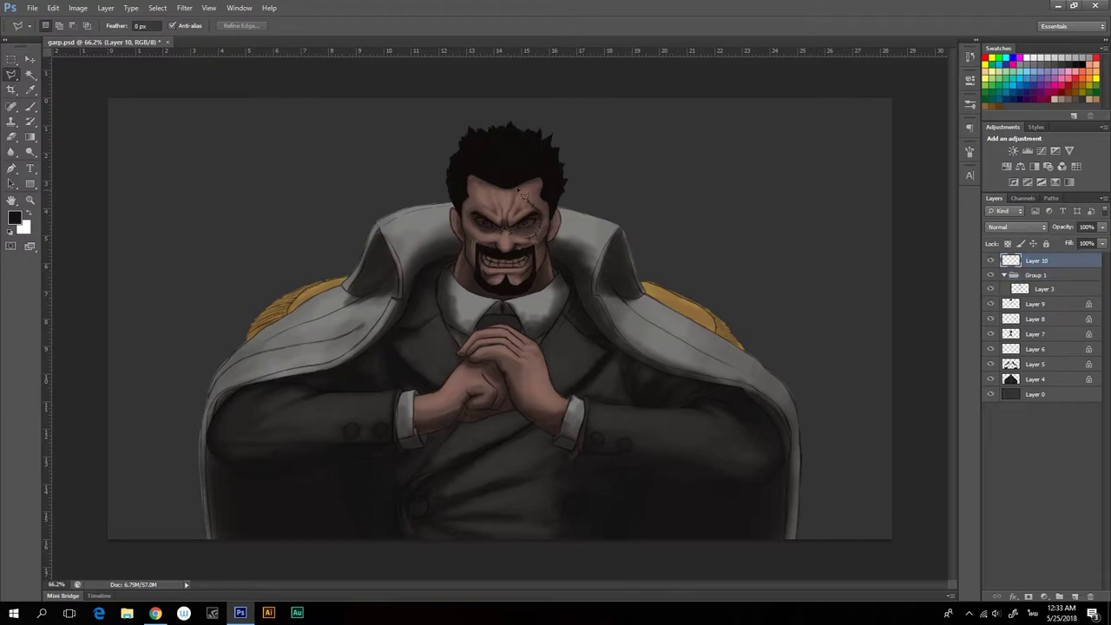
key(z)
drag(521, 193, 933, 204)
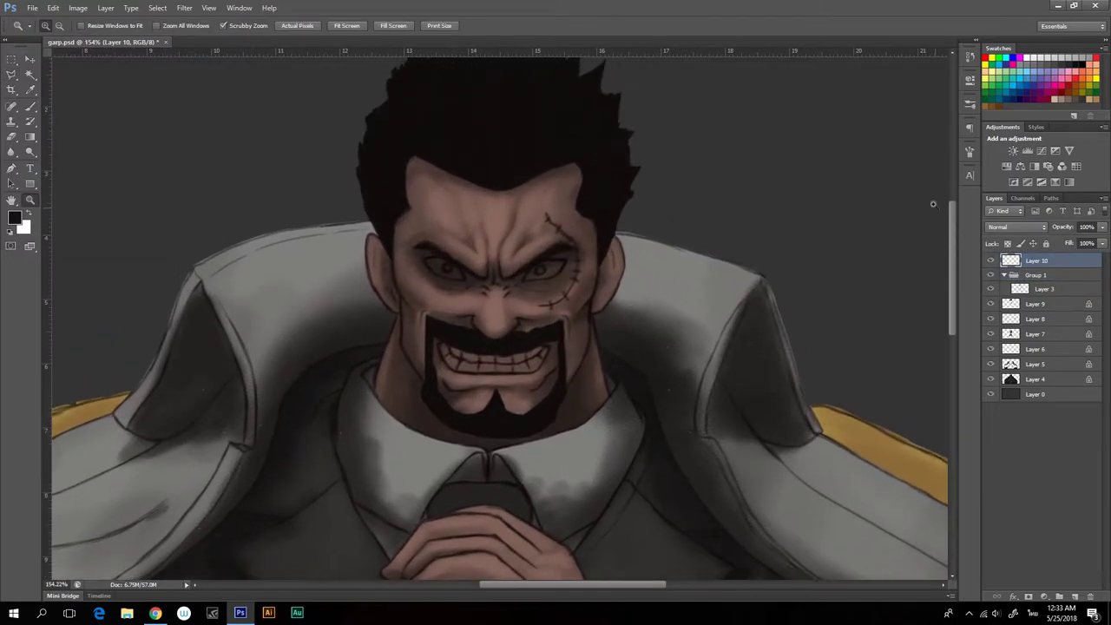
key(b)
Change the brush tip angle in the full brush tip settings
right_click(547, 235)
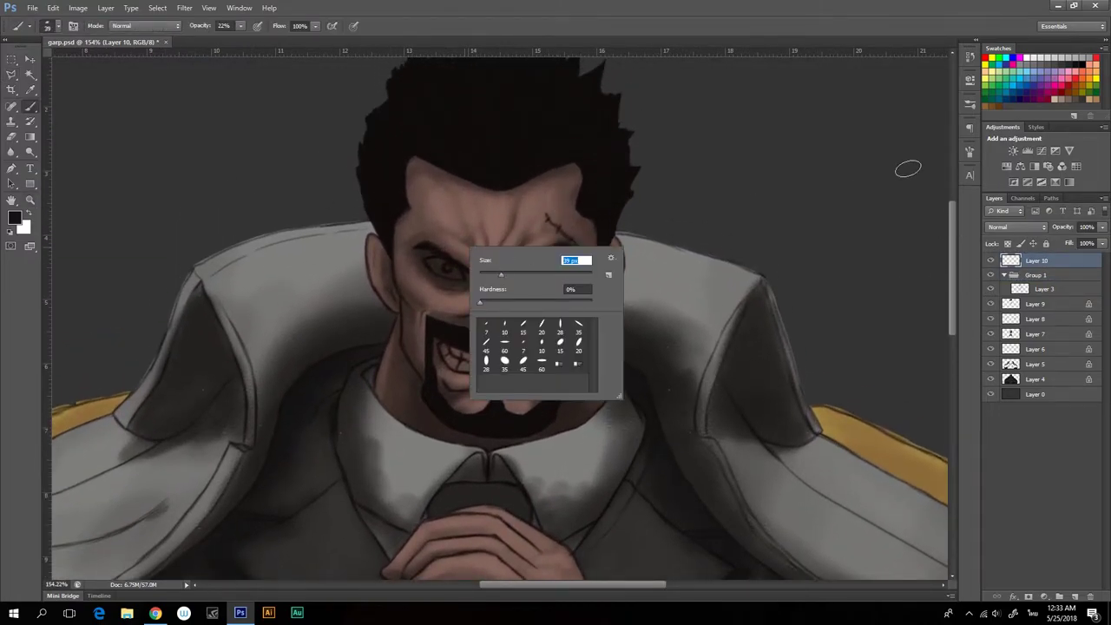
click(970, 154)
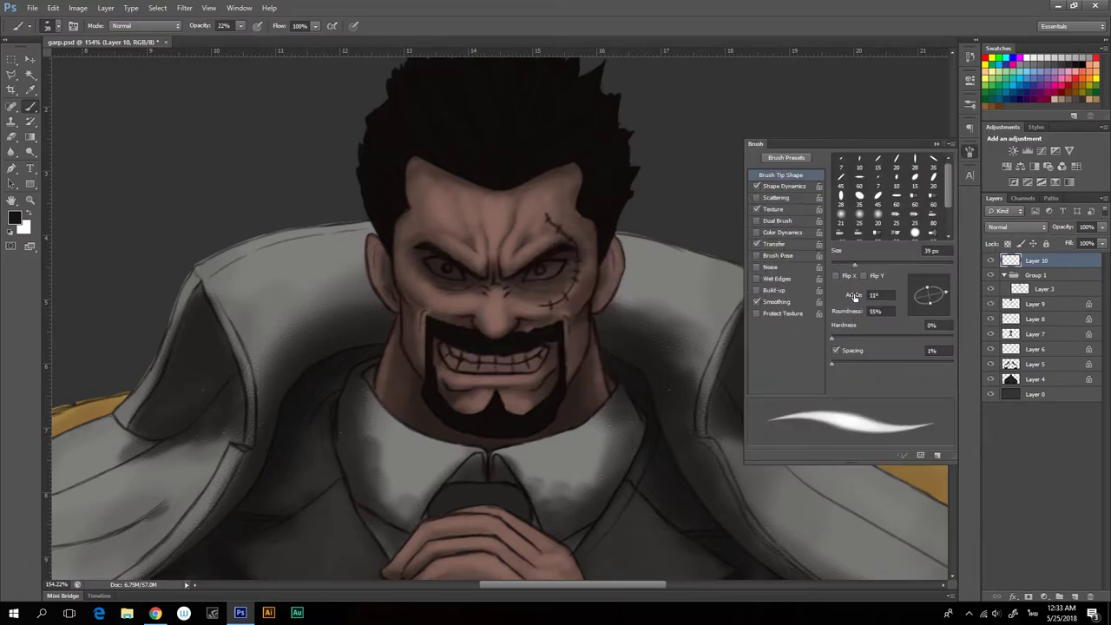
drag(854, 298, 836, 294)
click(970, 153)
right_click(560, 253)
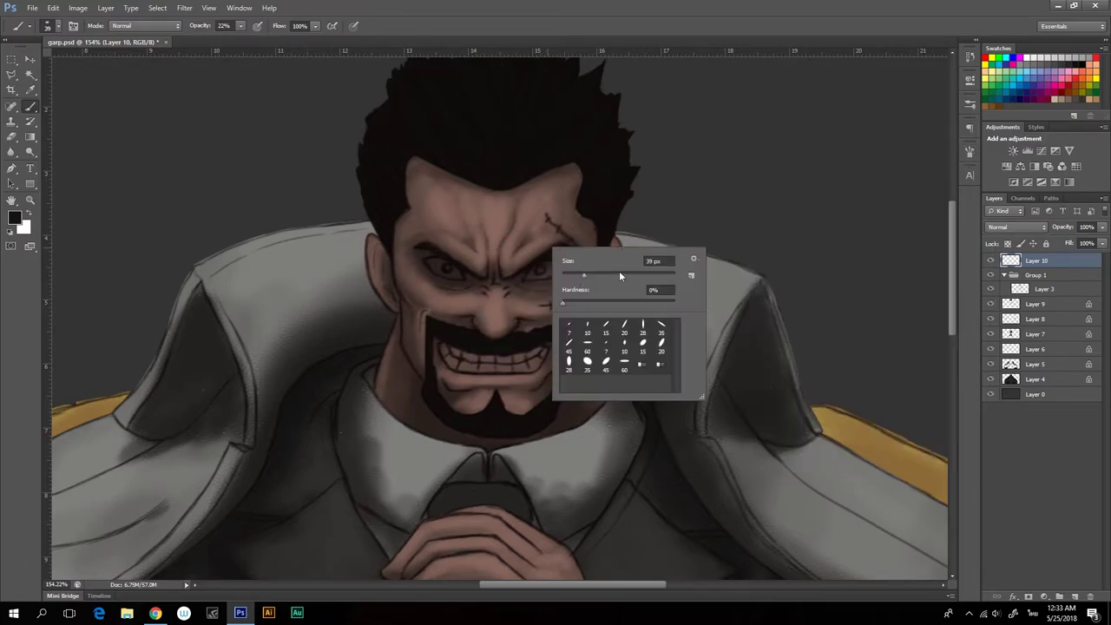
Pick a light brown and paint forehead highlights with a 26 px, 7% hardness brush
click(14, 217)
click(767, 318)
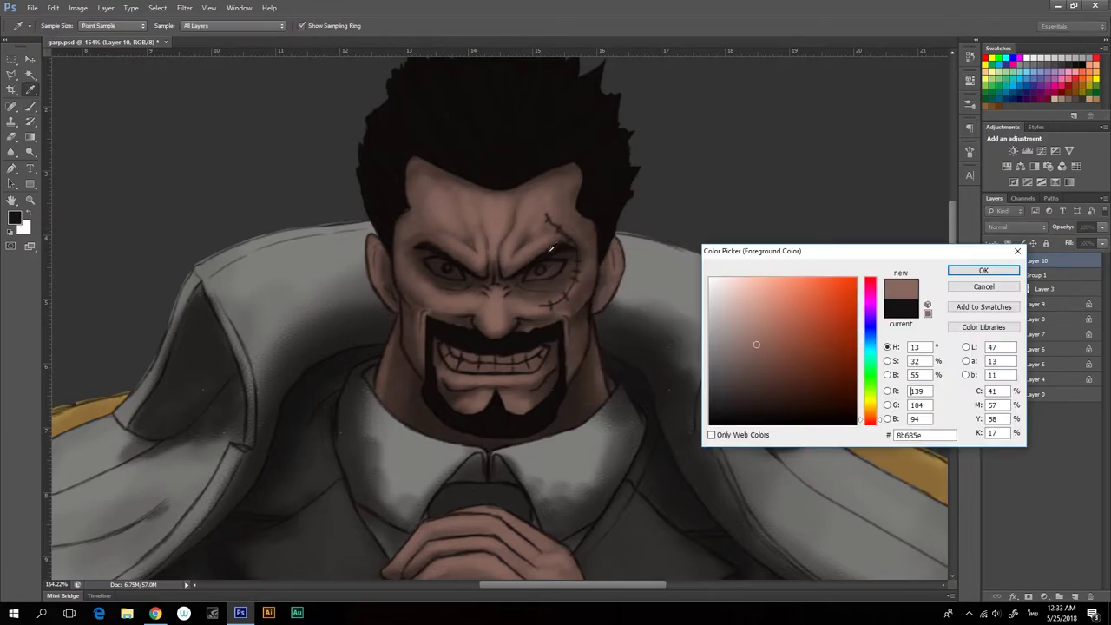
click(984, 270)
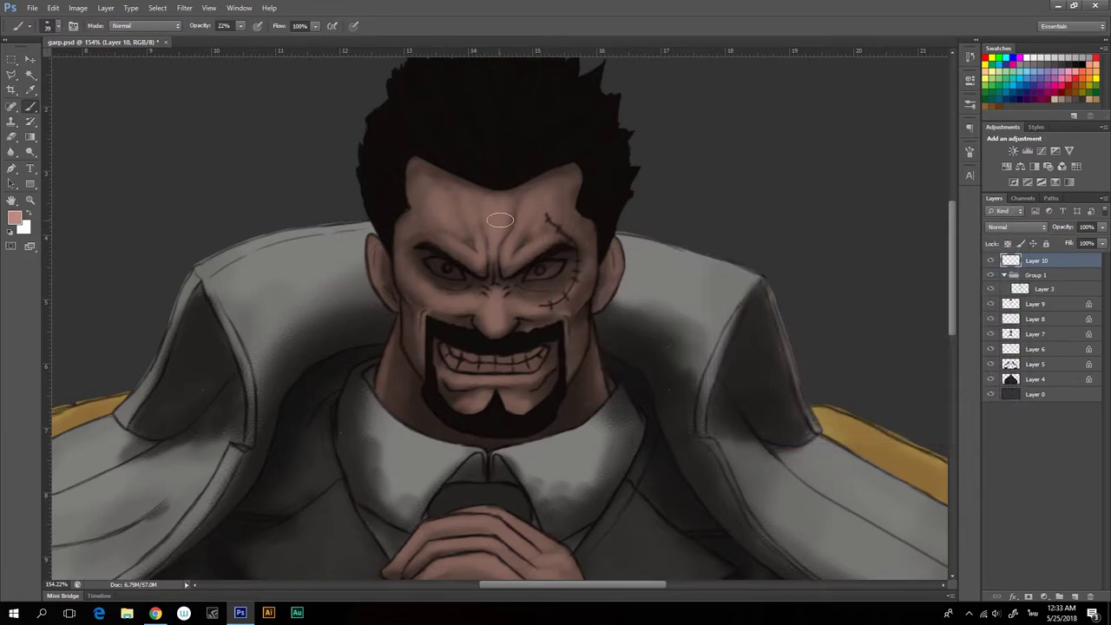
right_click(548, 240)
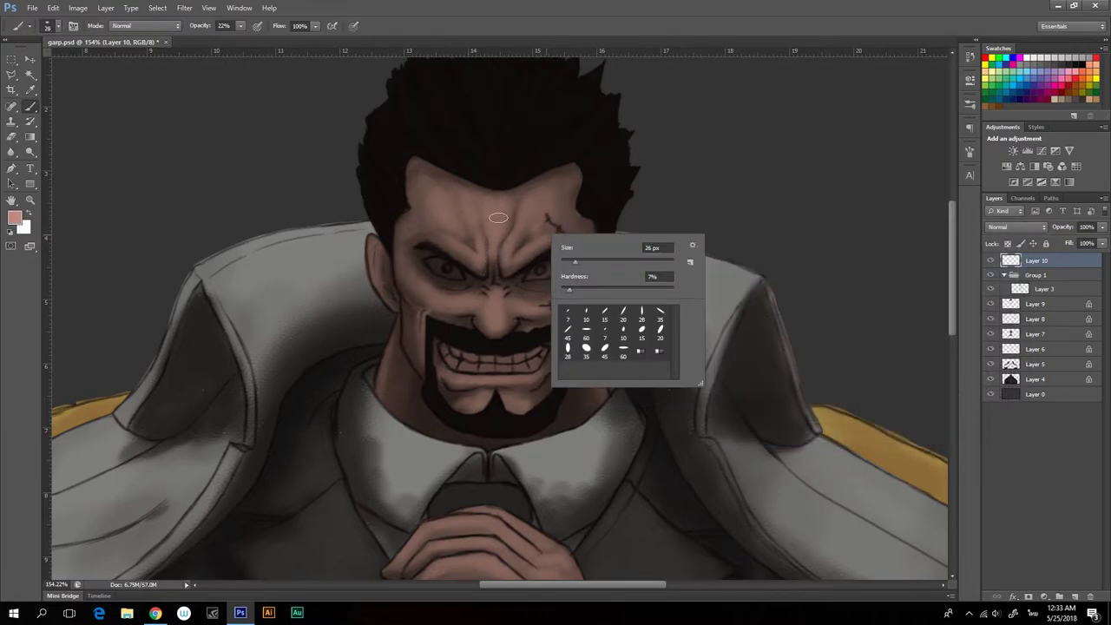
click(498, 218)
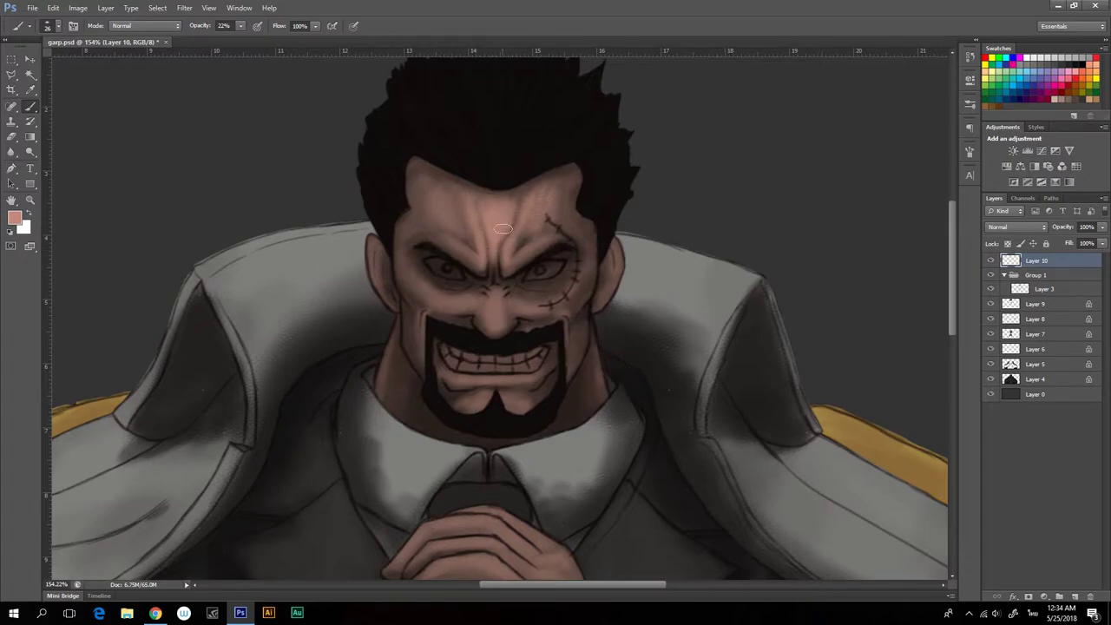
drag(482, 252, 453, 234)
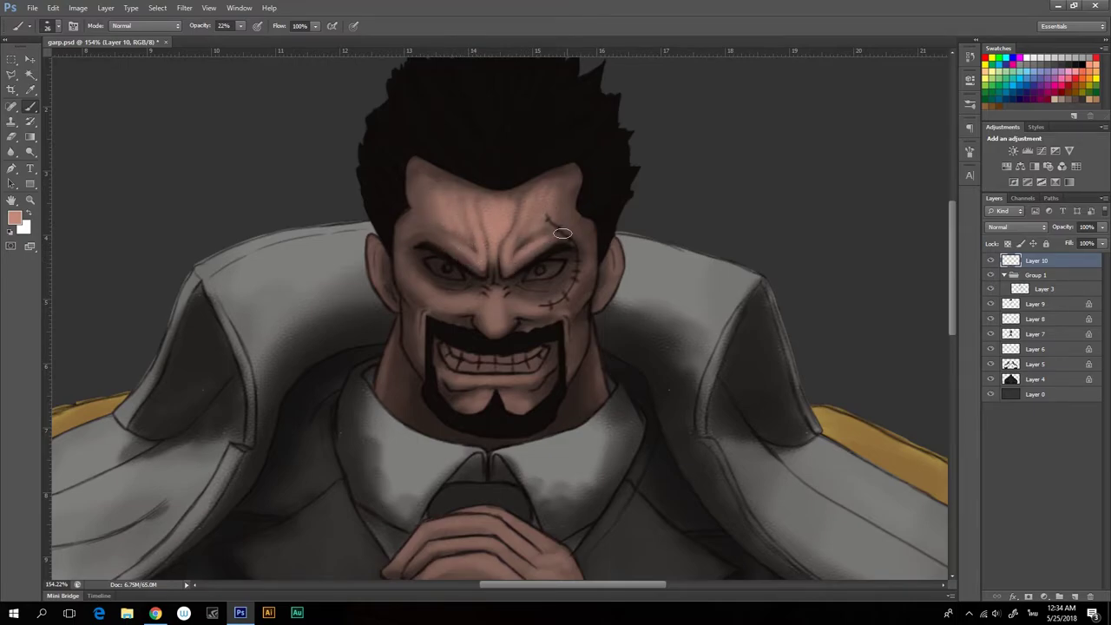
drag(559, 186, 561, 224)
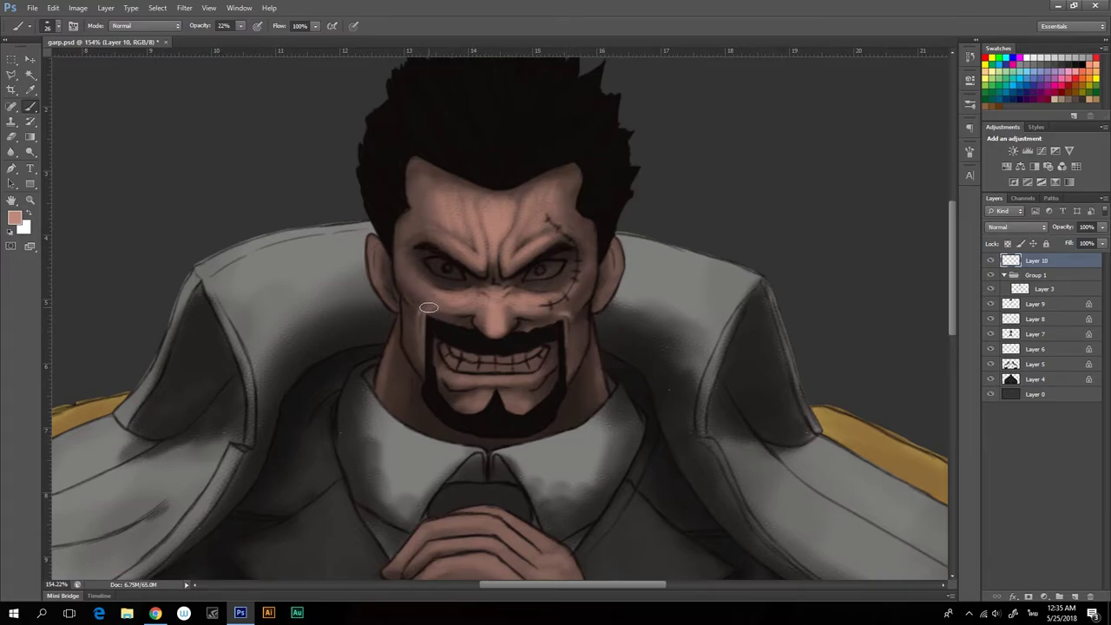
Brush skin highlights beside the moustache, on the lower lip, chin and under the nose
drag(434, 318, 422, 355)
mouse_move(470, 380)
mouse_down()
mouse_move(489, 380)
mouse_move(442, 366)
mouse_up()
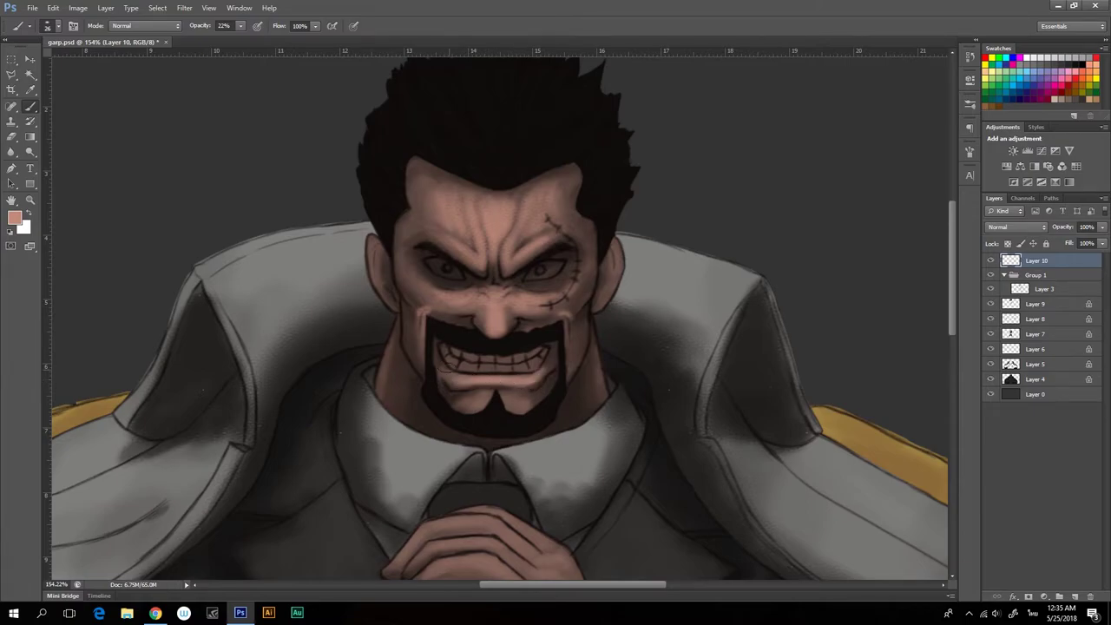
mouse_move(504, 382)
mouse_down()
mouse_move(482, 404)
mouse_move(511, 407)
mouse_move(509, 399)
mouse_move(501, 406)
mouse_up()
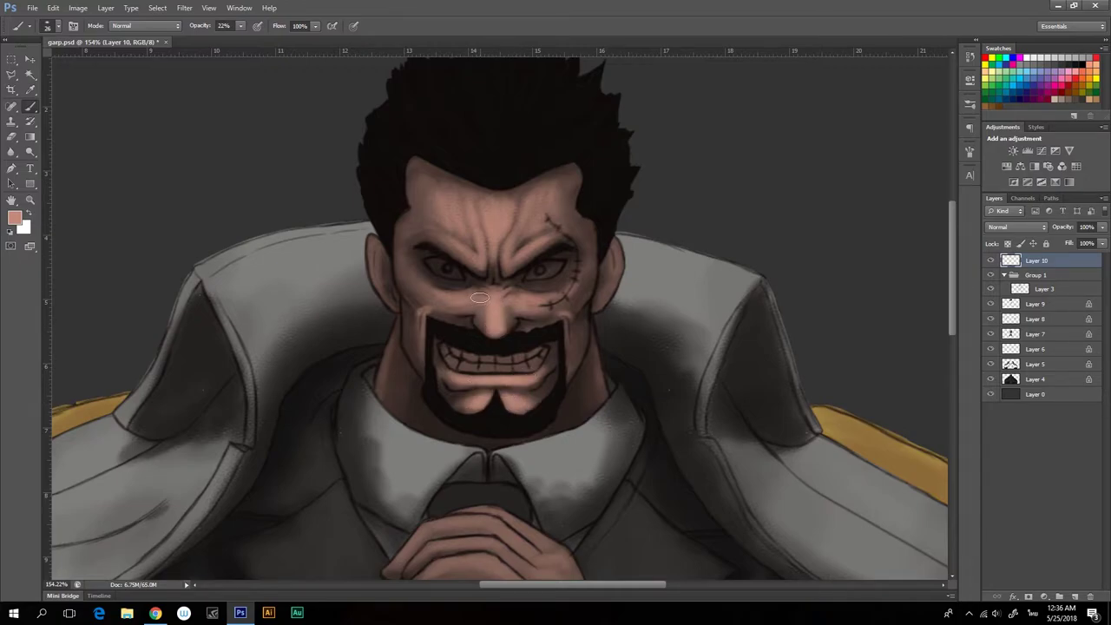
drag(479, 297, 470, 313)
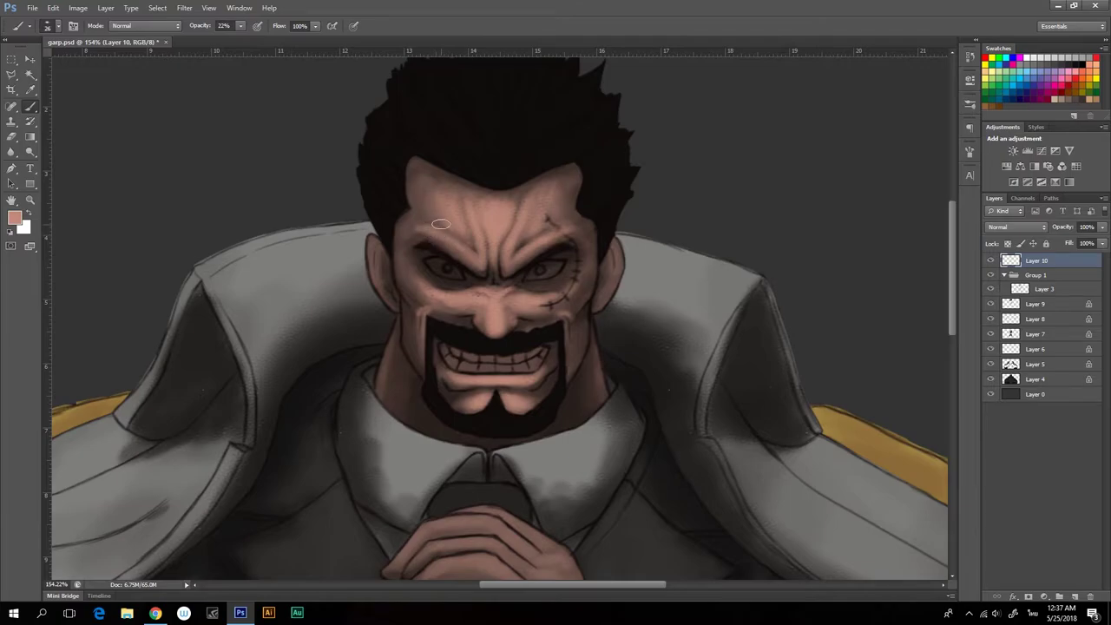
Lighten the forehead above the left brow and the ear, then the clasped knuckles
drag(415, 227, 411, 225)
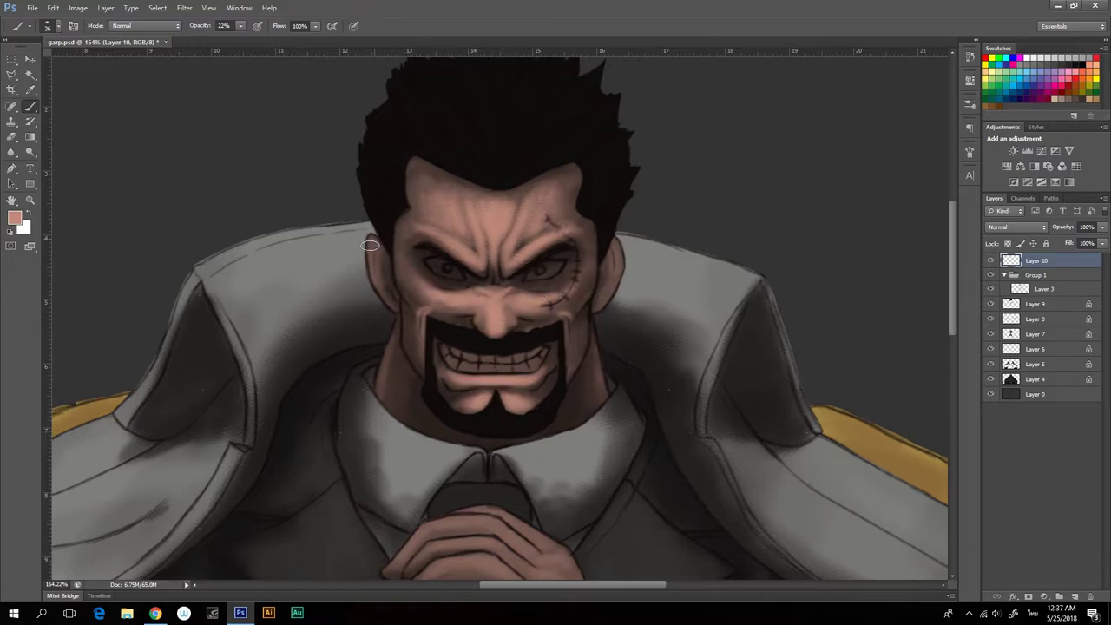
drag(370, 246, 375, 249)
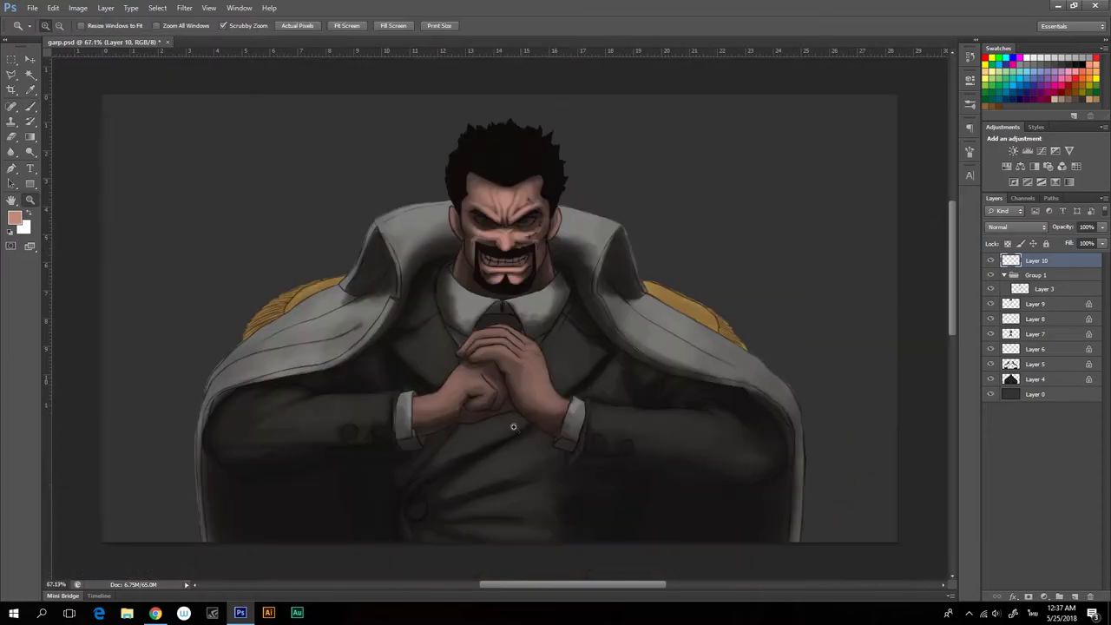
mouse_move(566, 390)
mouse_down()
mouse_move(491, 270)
mouse_move(533, 306)
mouse_move(519, 302)
mouse_up()
drag(467, 327, 453, 339)
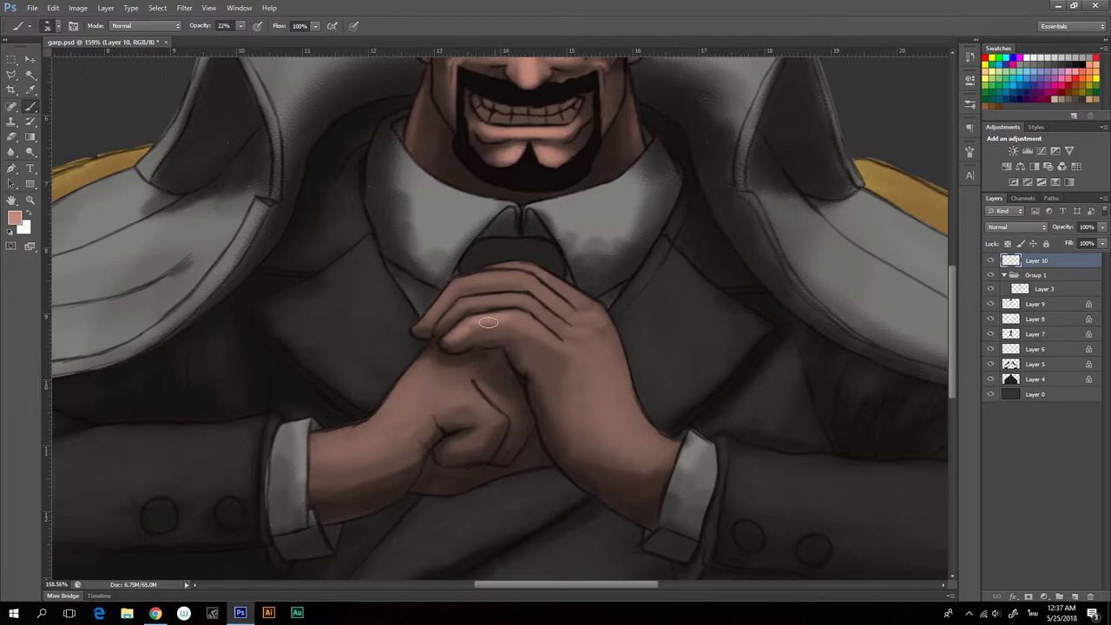
Paint lighter skin tone over the upper hand's fingers, knuckles and back
mouse_move(512, 314)
mouse_down()
mouse_move(547, 343)
mouse_move(460, 351)
mouse_up()
mouse_move(484, 291)
mouse_down()
mouse_move(447, 325)
mouse_move(526, 299)
mouse_up()
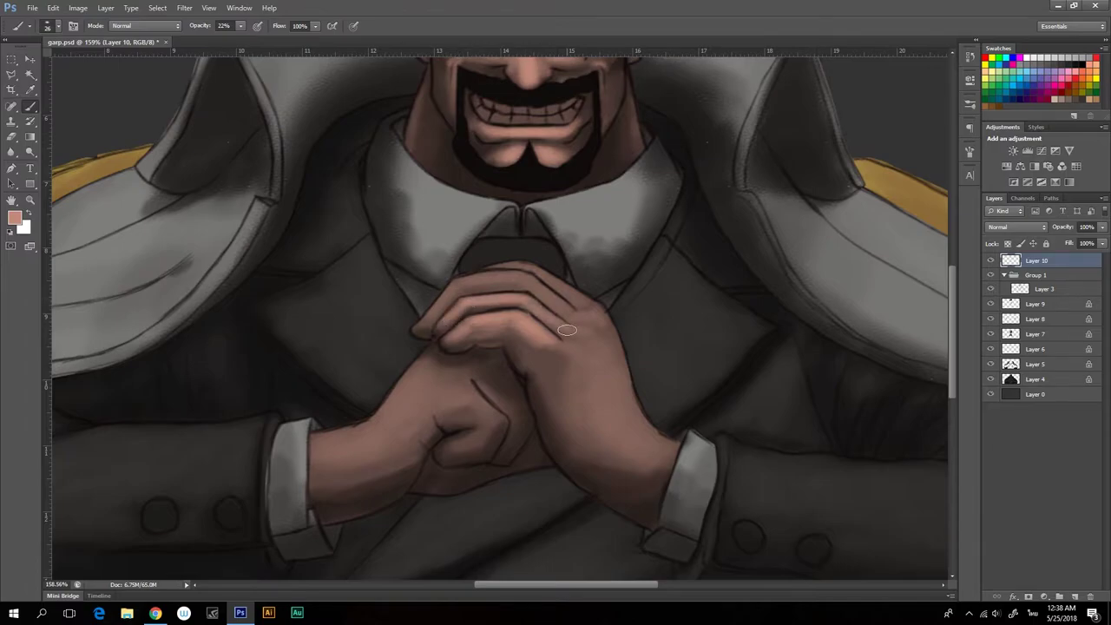
drag(434, 322, 473, 280)
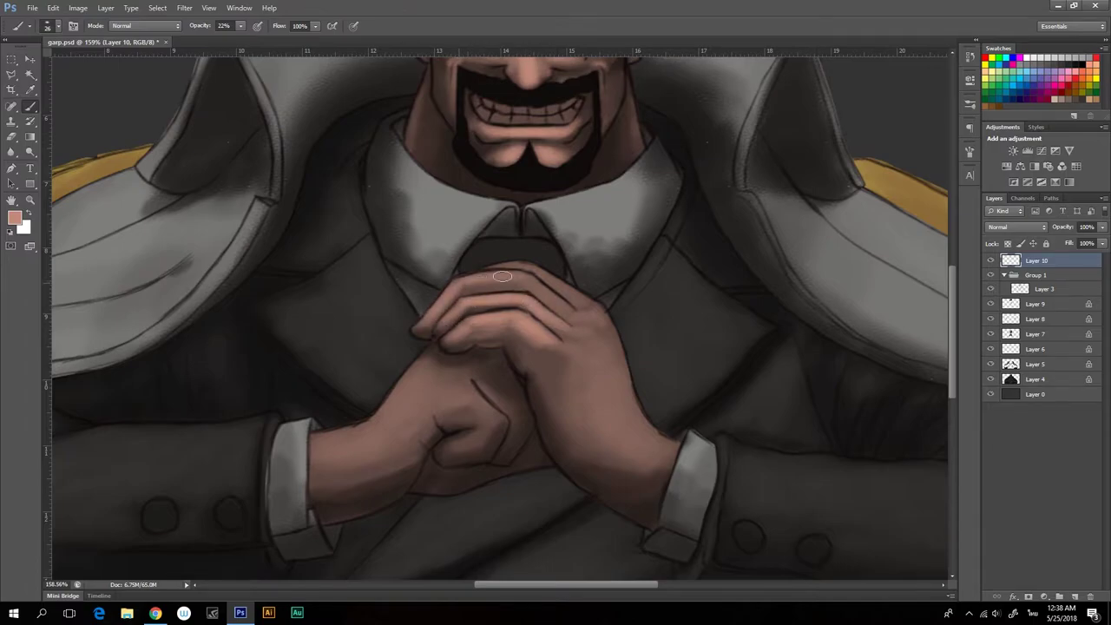
mouse_move(534, 315)
mouse_down()
mouse_move(569, 291)
mouse_move(502, 265)
mouse_up()
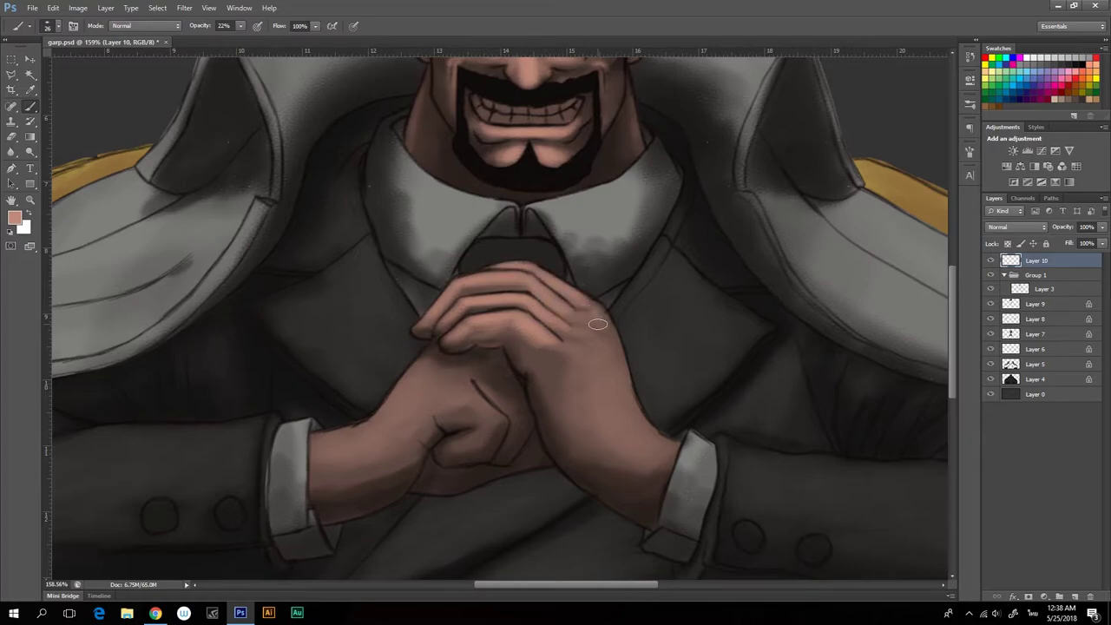
drag(598, 324, 584, 341)
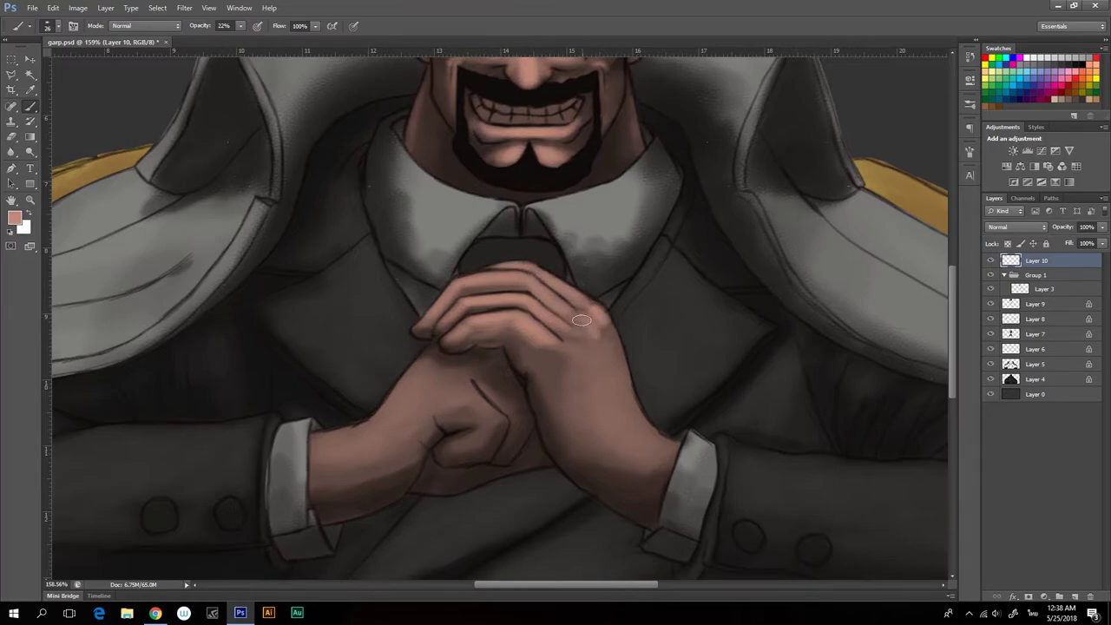
With a 26 px brush, lighten the knuckles and wrist, undoing one stray stroke
right_click(590, 365)
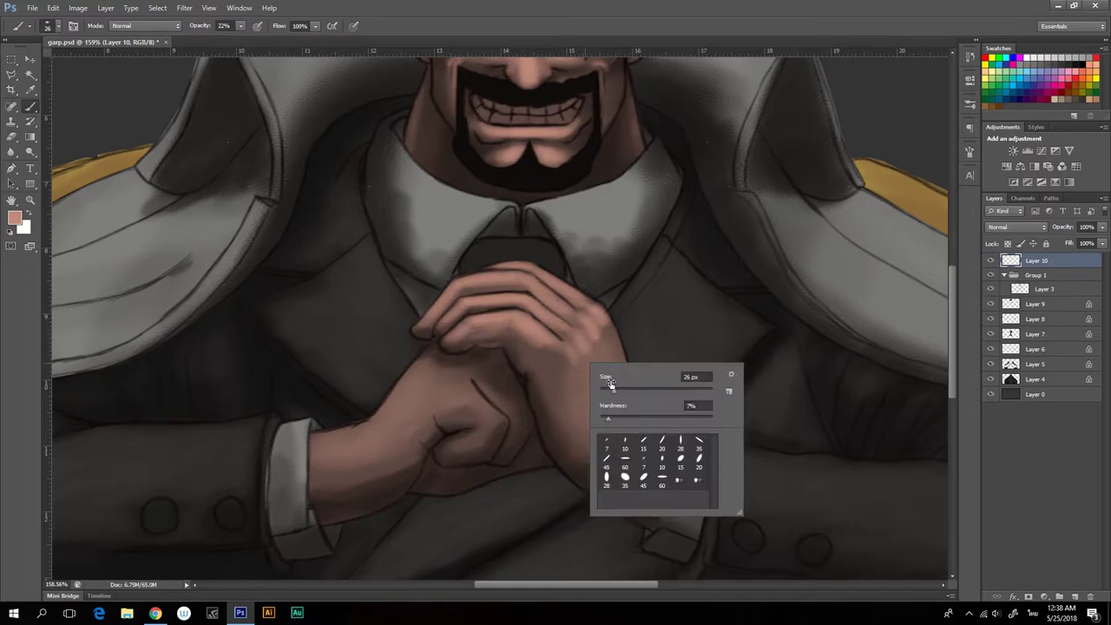
click(574, 343)
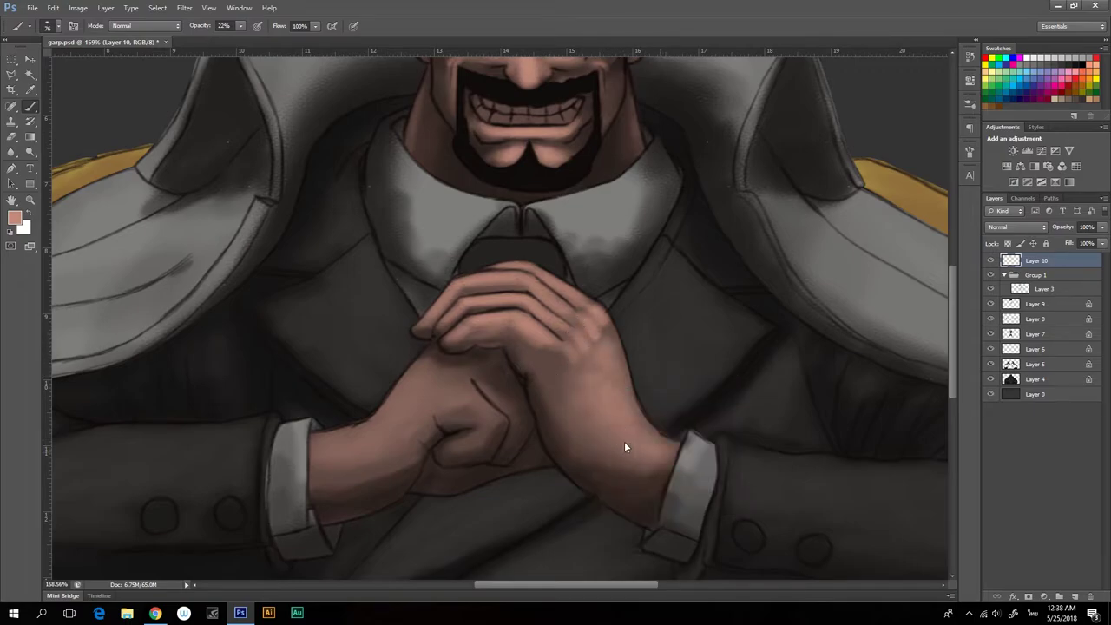
key(bracketleft)
key(bracketleft)
key(bracketleft)
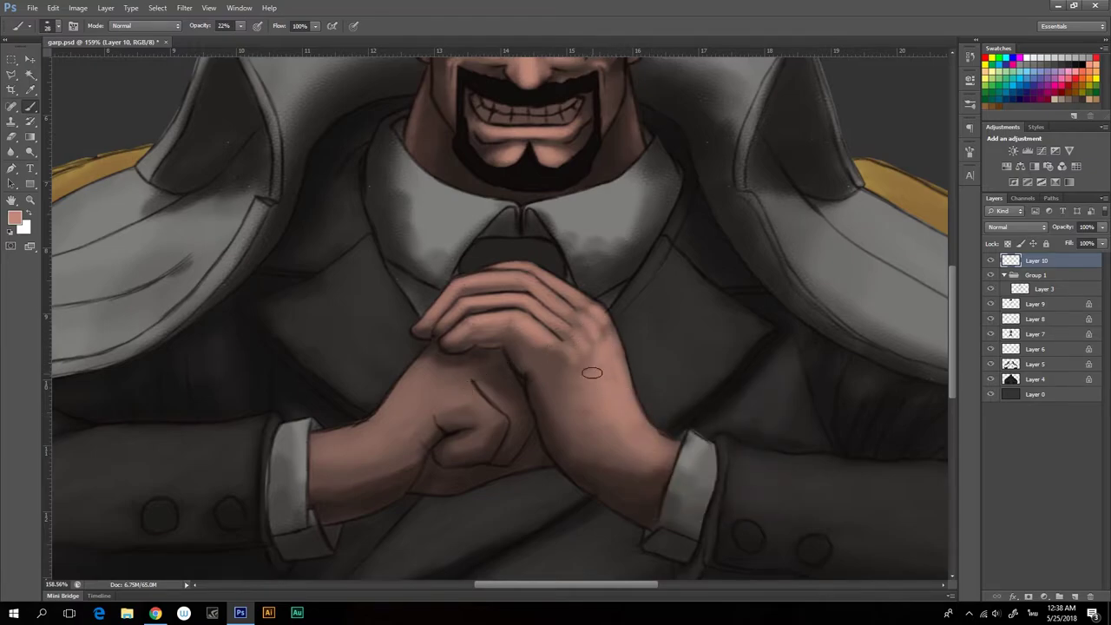
mouse_move(430, 401)
mouse_down()
mouse_move(419, 403)
mouse_move(442, 385)
mouse_move(487, 409)
mouse_move(467, 377)
mouse_move(521, 409)
mouse_up()
key(ctrl+z)
mouse_move(484, 454)
mouse_down()
mouse_move(508, 426)
mouse_move(461, 448)
mouse_move(478, 444)
mouse_move(456, 423)
mouse_up()
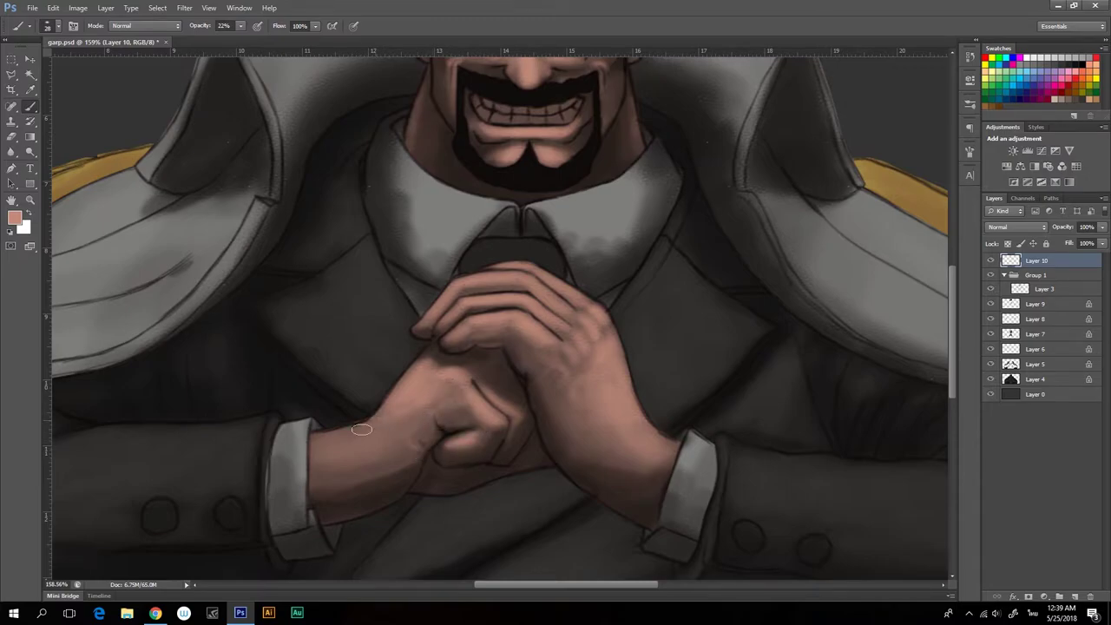
mouse_move(372, 434)
mouse_down()
mouse_move(384, 417)
mouse_move(320, 441)
mouse_move(356, 449)
mouse_up()
mouse_move(413, 412)
mouse_down()
mouse_move(330, 455)
mouse_move(345, 434)
mouse_move(344, 462)
mouse_move(397, 392)
mouse_up()
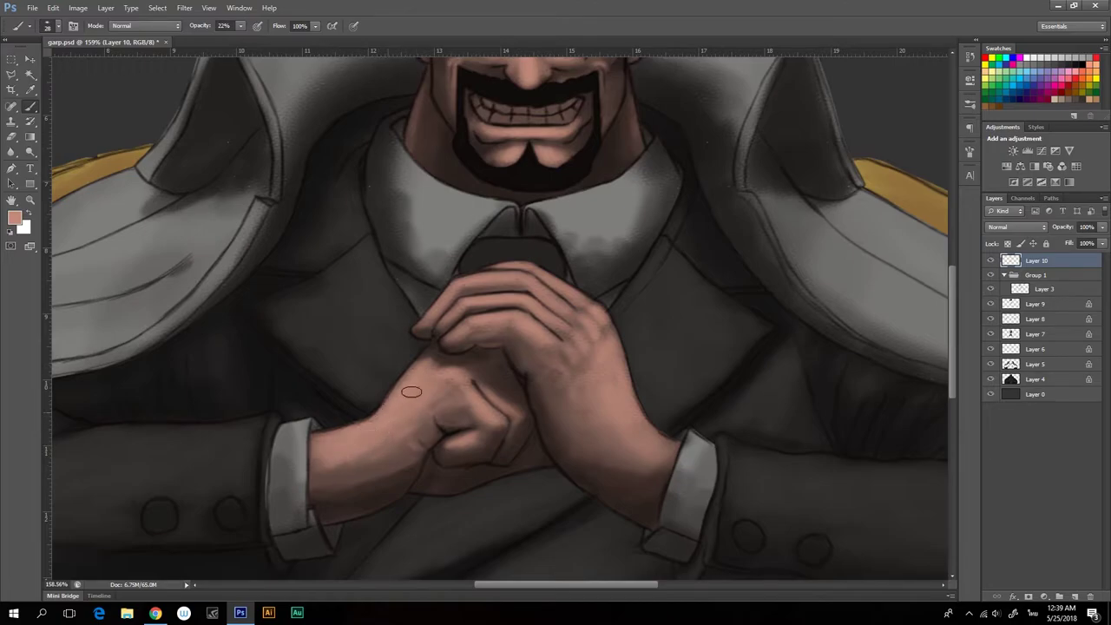
key(z)
drag(487, 413, 442, 413)
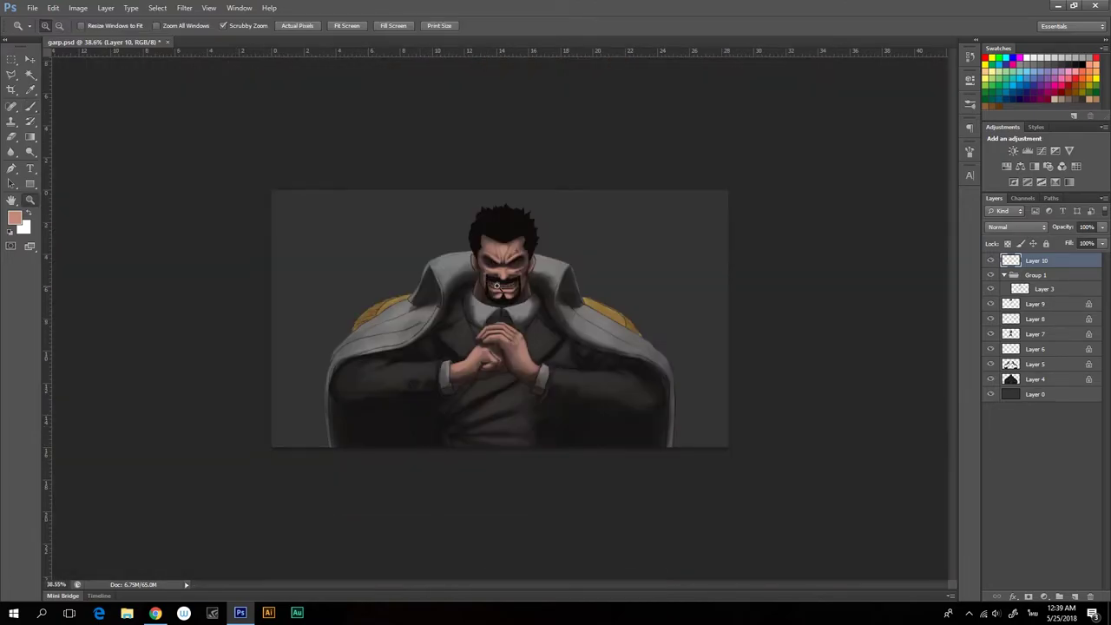
Zoom in on the head and choose a dark brown foreground colour in the Color Picker
drag(503, 231, 623, 275)
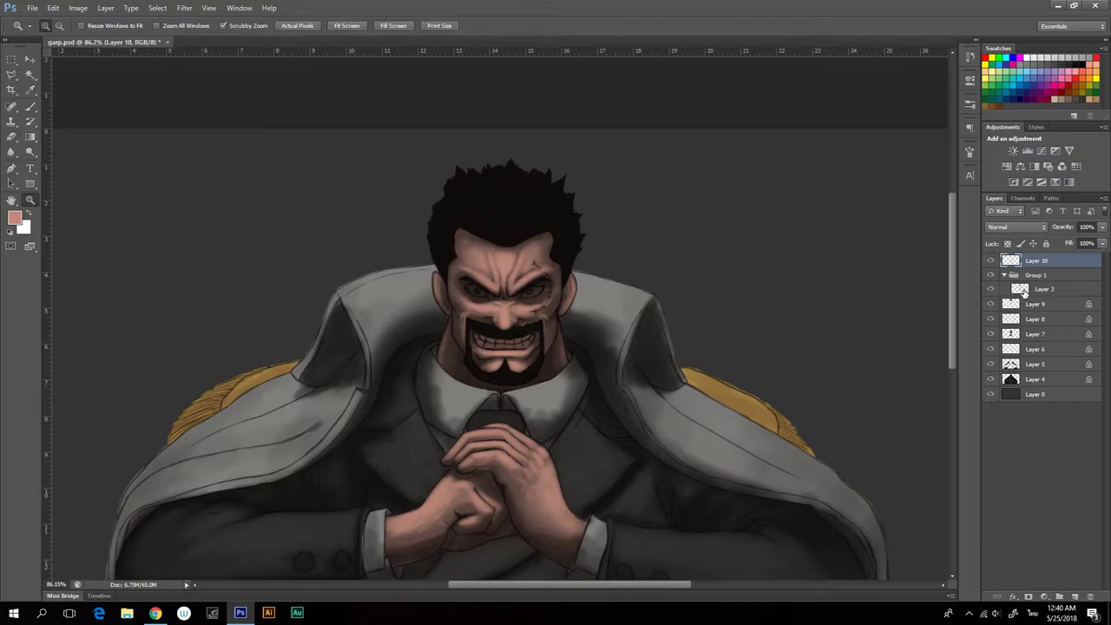
drag(520, 396, 555, 398)
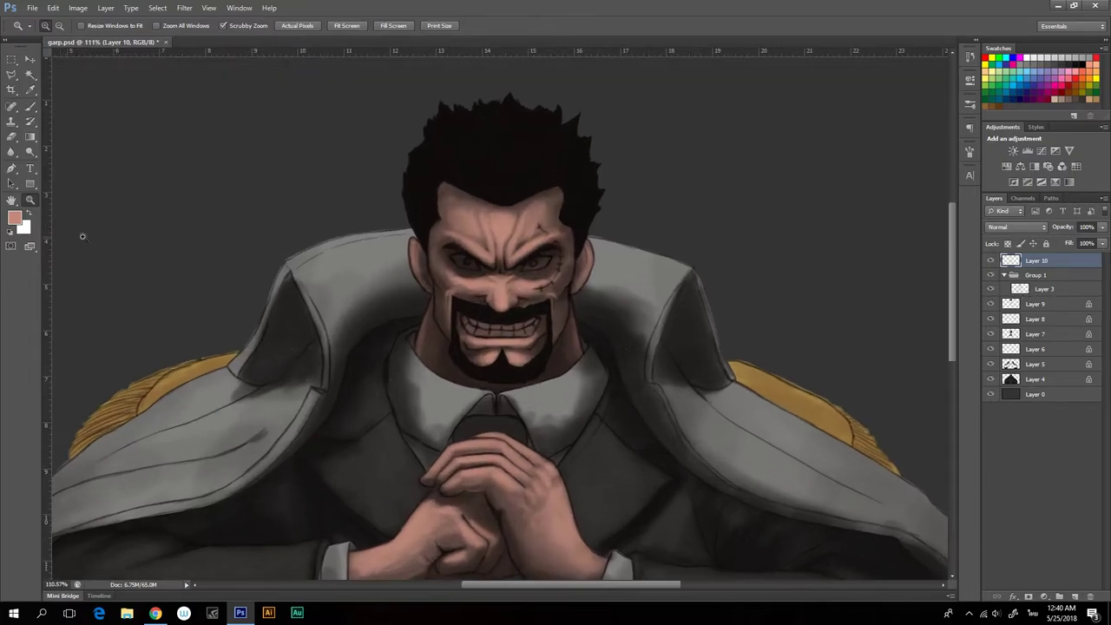
key(i)
click(13, 217)
click(764, 370)
click(984, 271)
key(b)
scroll(539, 261, up, 4)
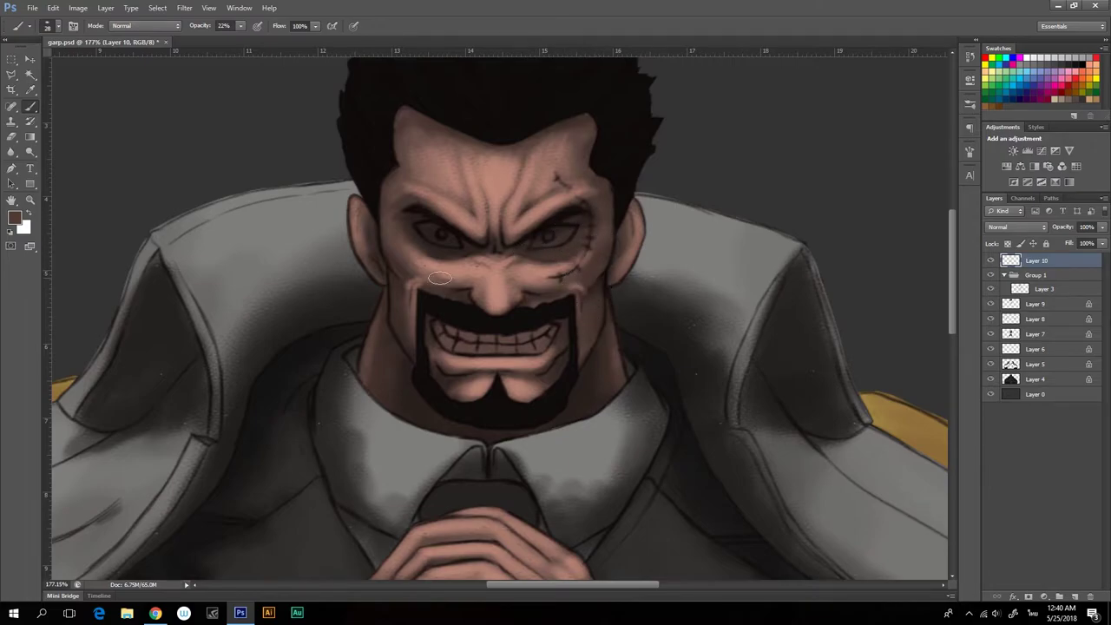
click(14, 217)
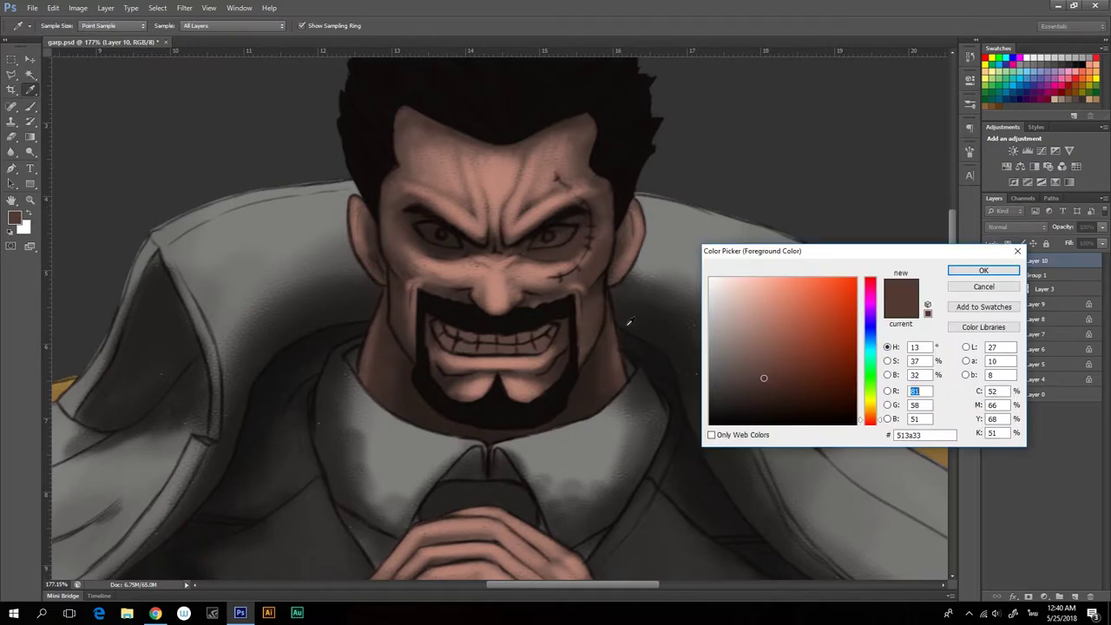
drag(764, 386, 767, 396)
click(967, 272)
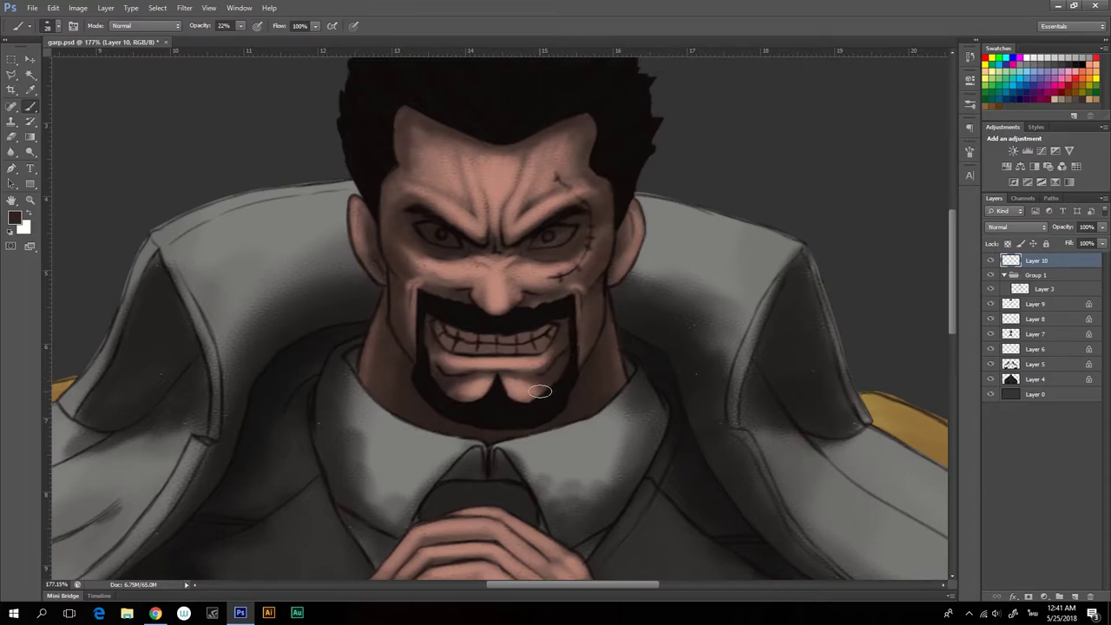
Zoom in on the clasped hands, shade them in dark brown, then zoom back out
key(z)
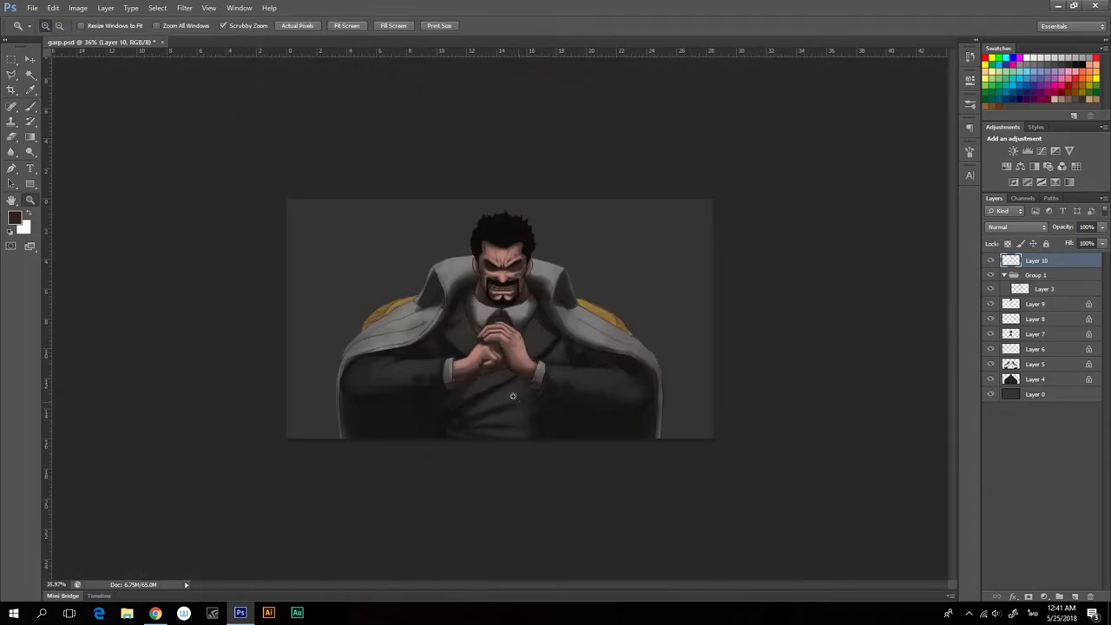
drag(486, 390, 492, 397)
key(b)
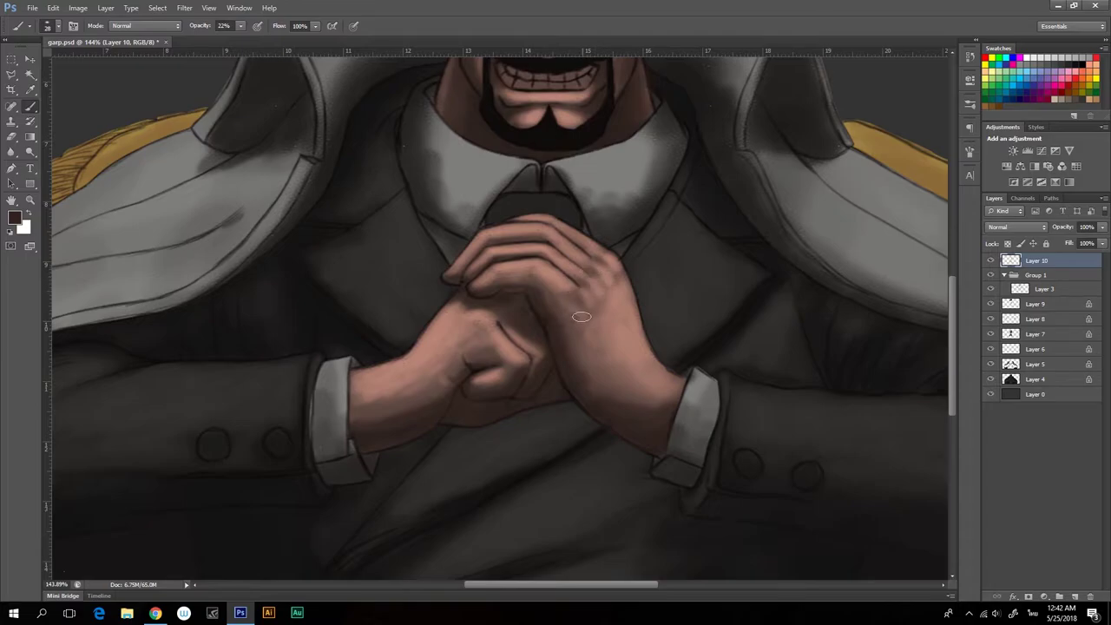
key(z)
mouse_move(587, 286)
mouse_down()
mouse_move(537, 231)
mouse_move(599, 232)
mouse_up()
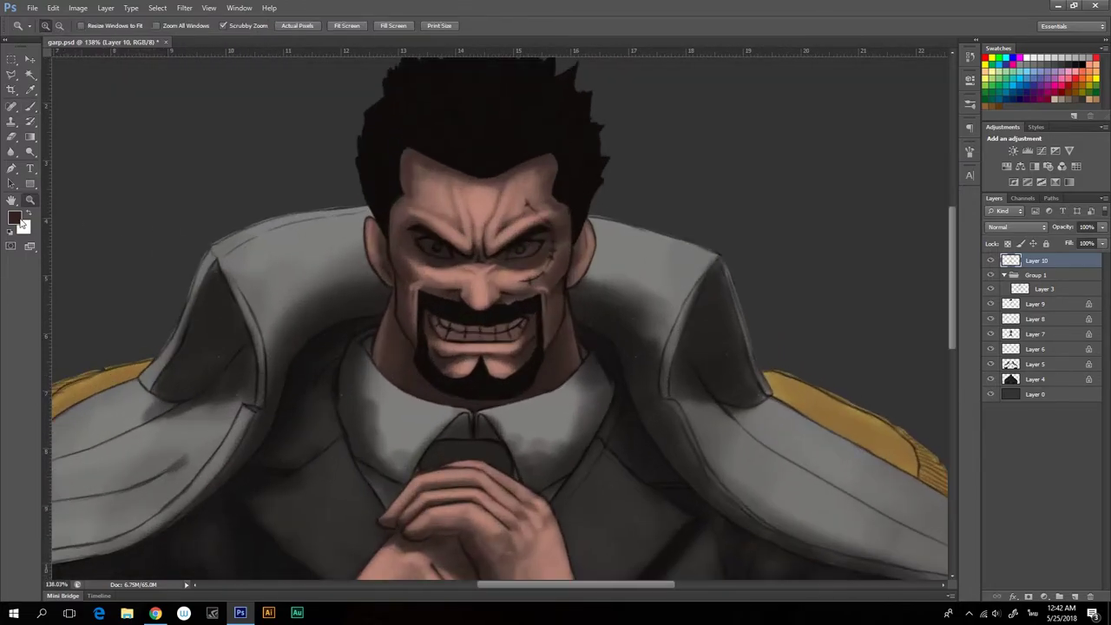
Pick a light pink and highlight the brow and nose bridge with a larger brush
click(18, 219)
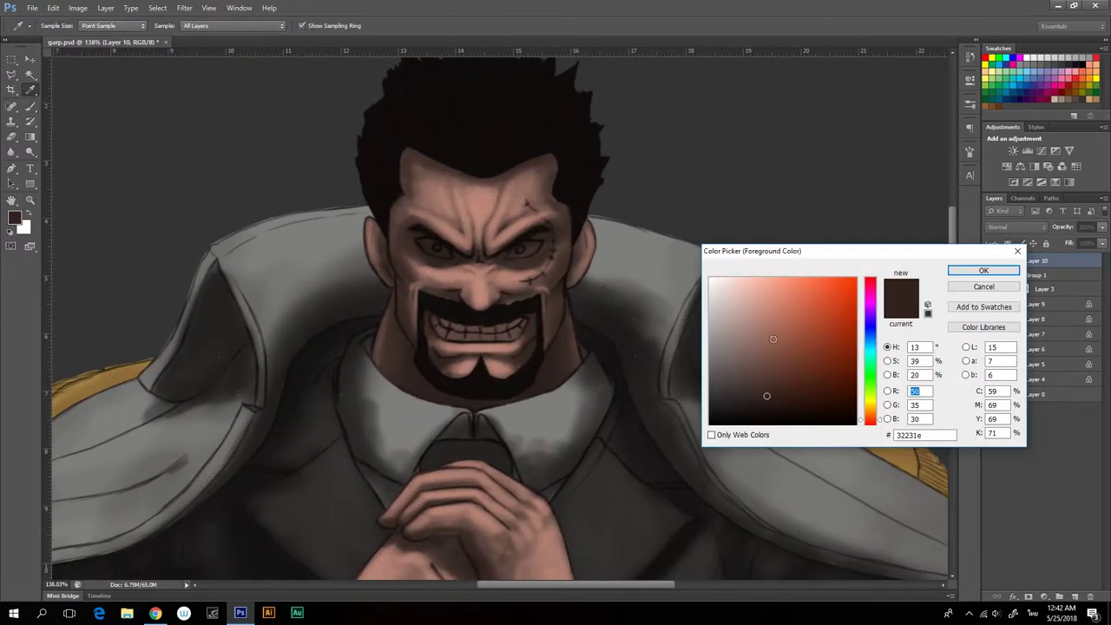
drag(766, 396, 768, 290)
key(Return)
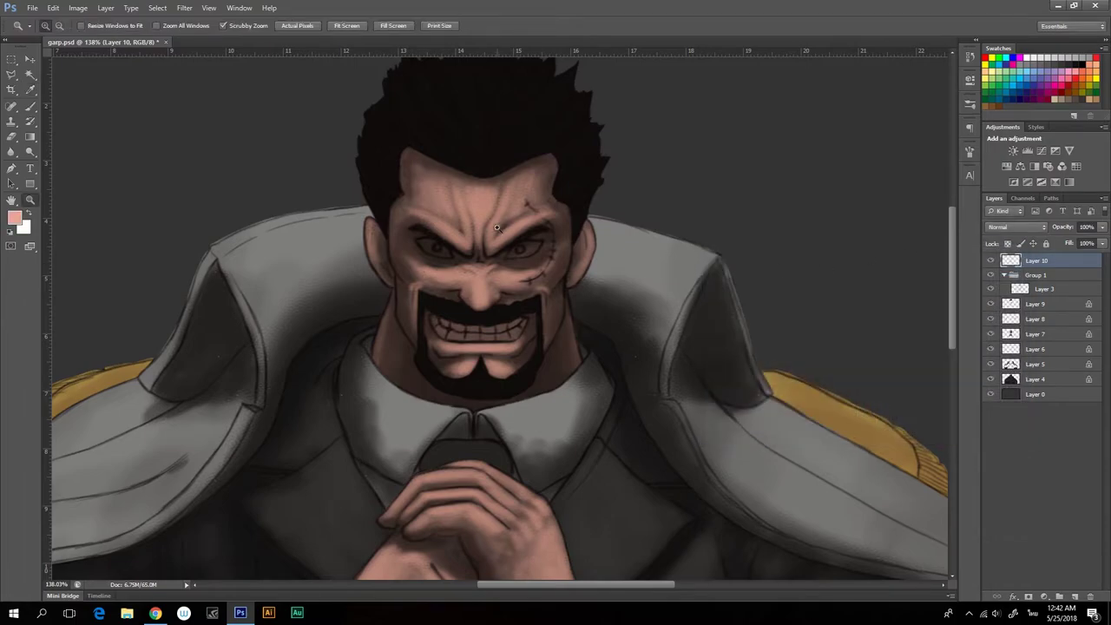
key(b)
right_click(521, 276)
key(Return)
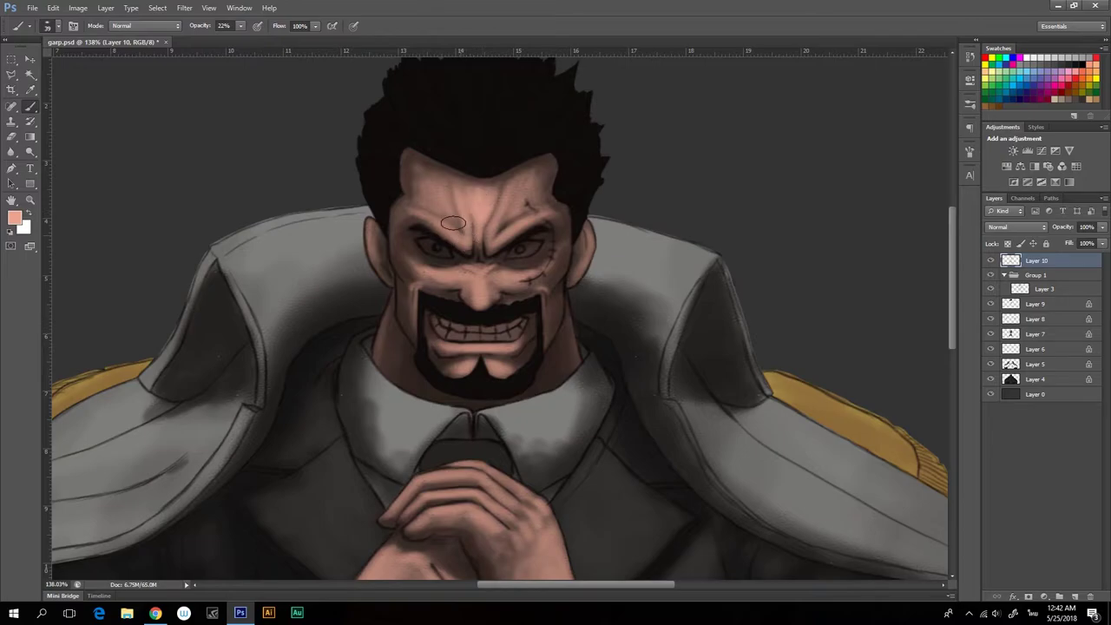
mouse_move(460, 232)
mouse_down()
mouse_move(500, 244)
mouse_move(449, 217)
mouse_up()
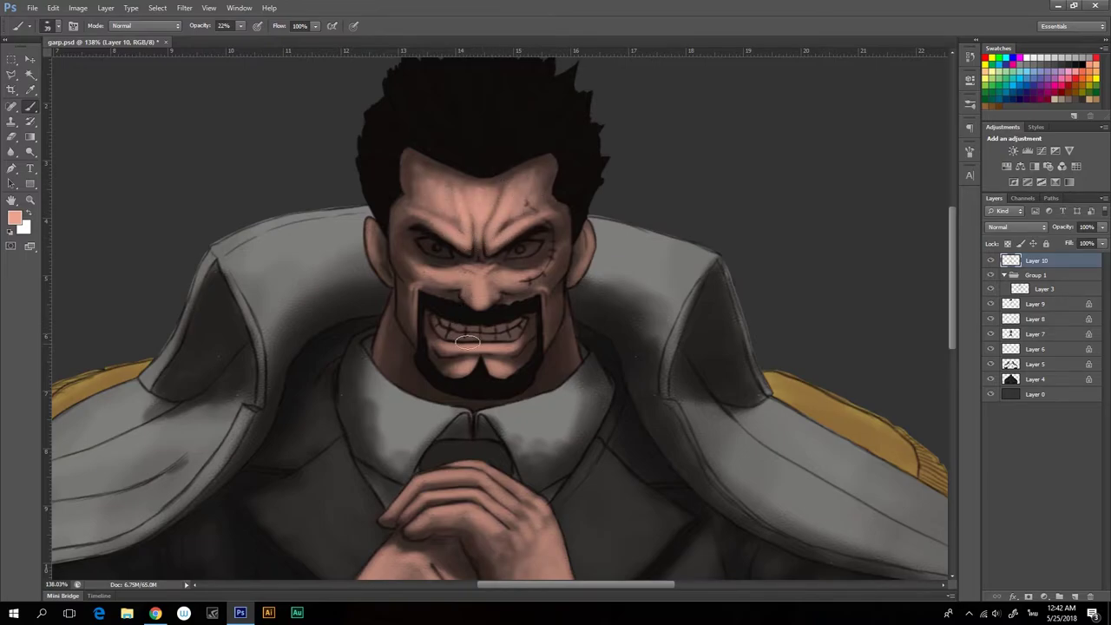
Lighten the lower lip with a smaller brush, then view the whole image
right_click(493, 283)
key(Return)
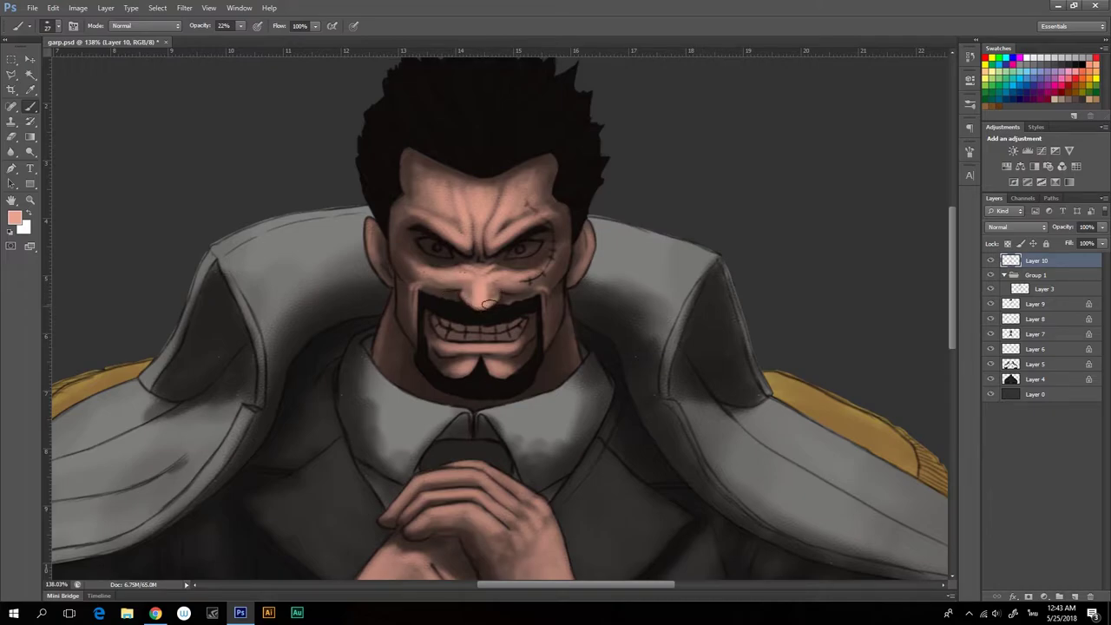
mouse_move(480, 346)
mouse_down()
mouse_move(517, 347)
mouse_move(488, 362)
mouse_up()
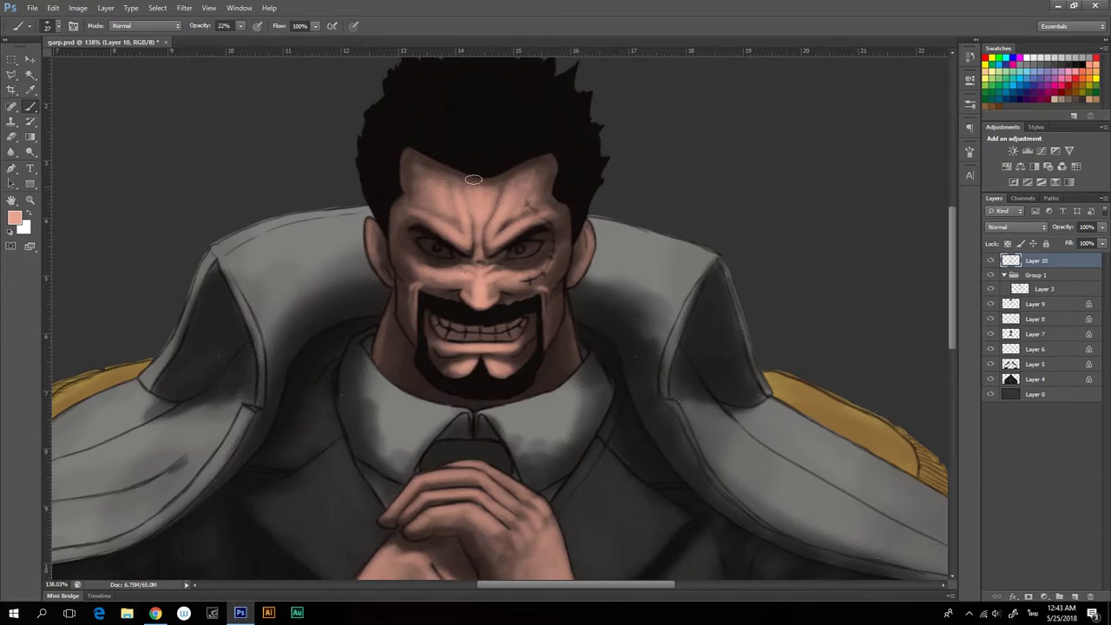
key(z)
drag(512, 247, 447, 348)
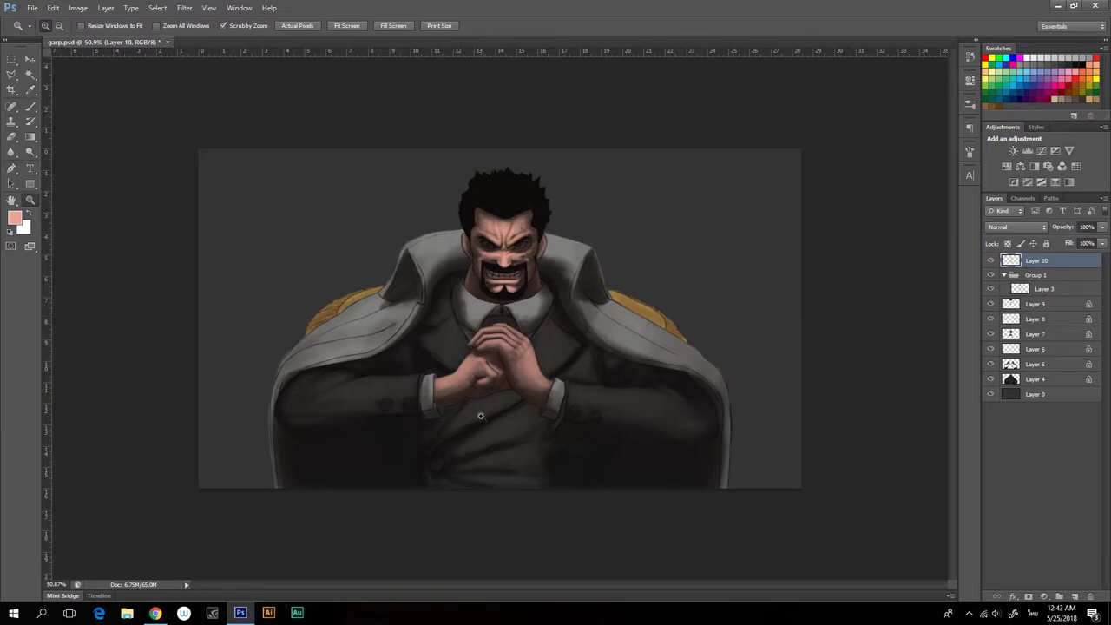
Paint faint pink highlights over the top knuckles and the backs of both hands
drag(480, 416, 521, 416)
key(b)
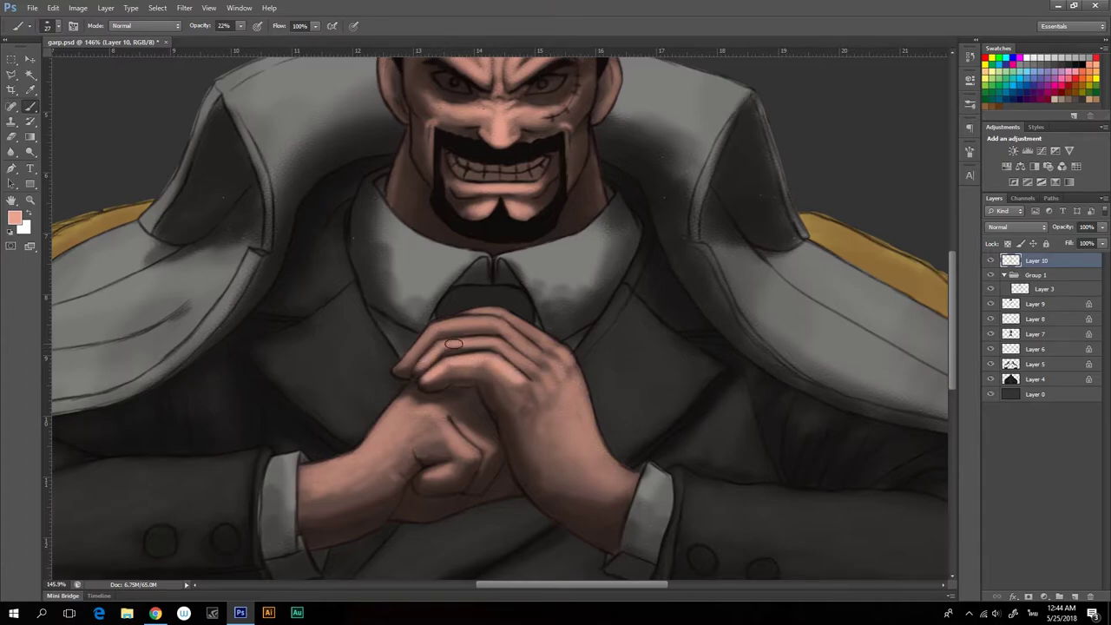
drag(447, 346, 495, 339)
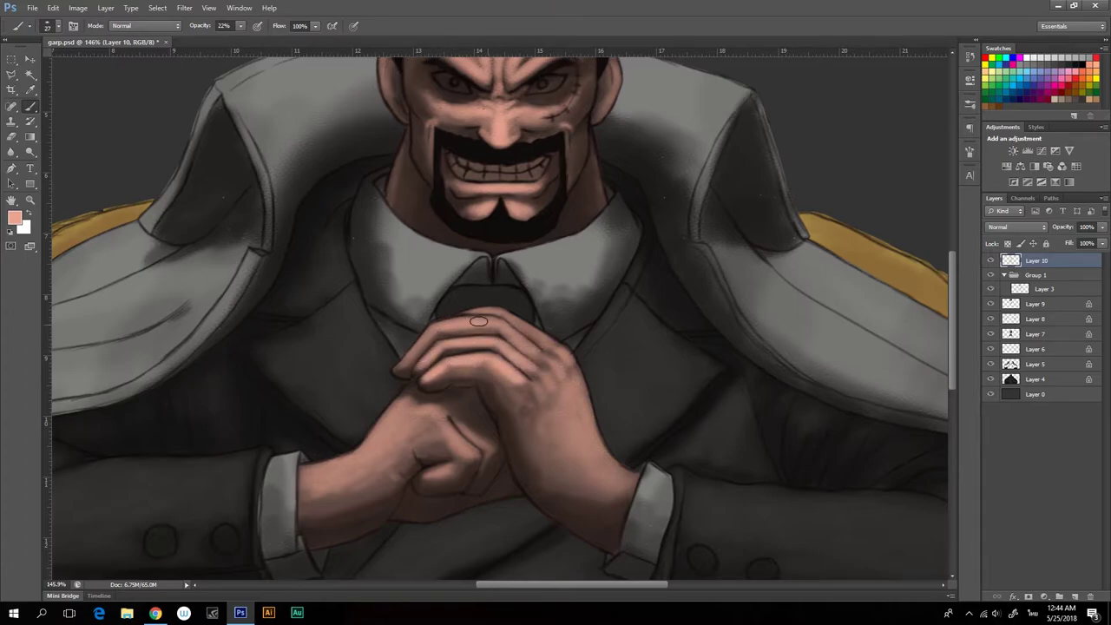
drag(497, 313, 563, 358)
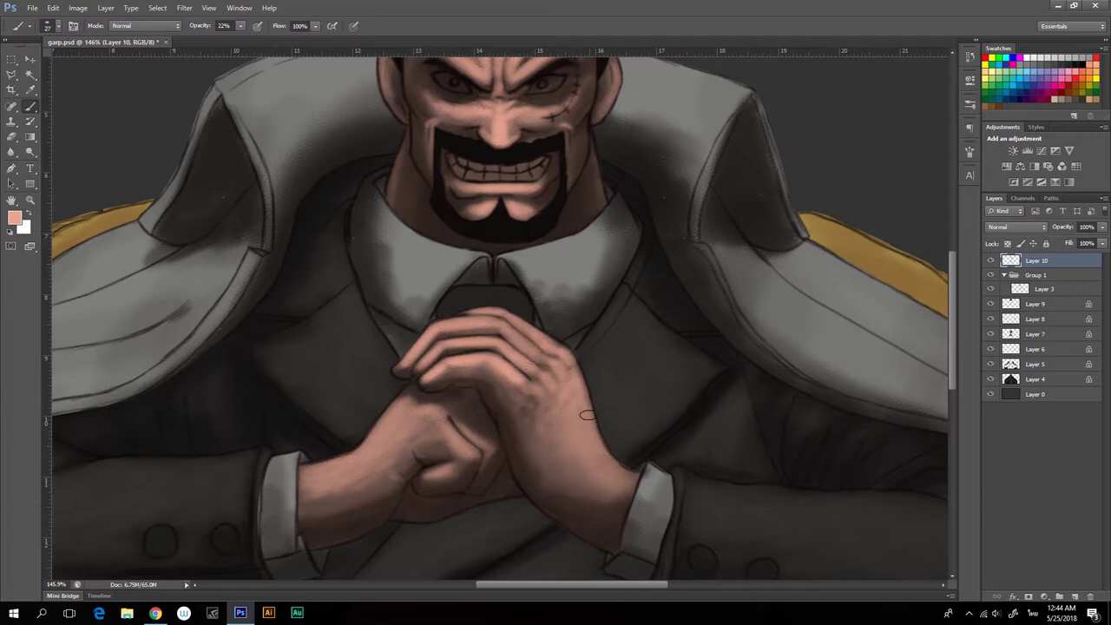
drag(587, 405, 576, 427)
mouse_move(404, 402)
mouse_down()
mouse_move(366, 441)
mouse_move(452, 430)
mouse_move(473, 453)
mouse_move(434, 414)
mouse_move(480, 444)
mouse_up()
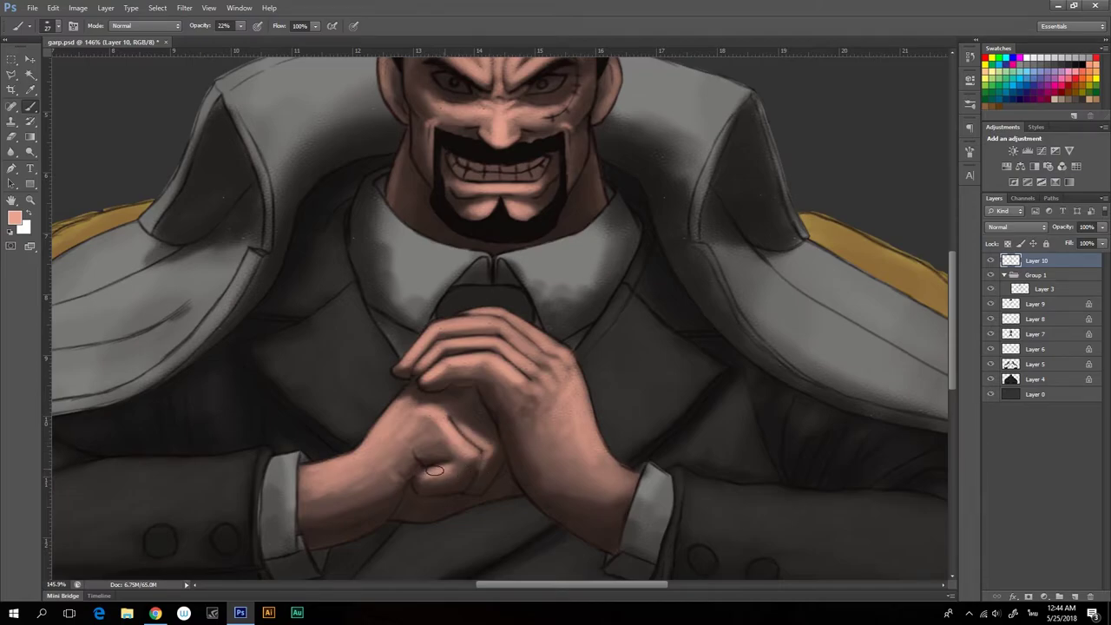
key(z)
drag(577, 408, 503, 431)
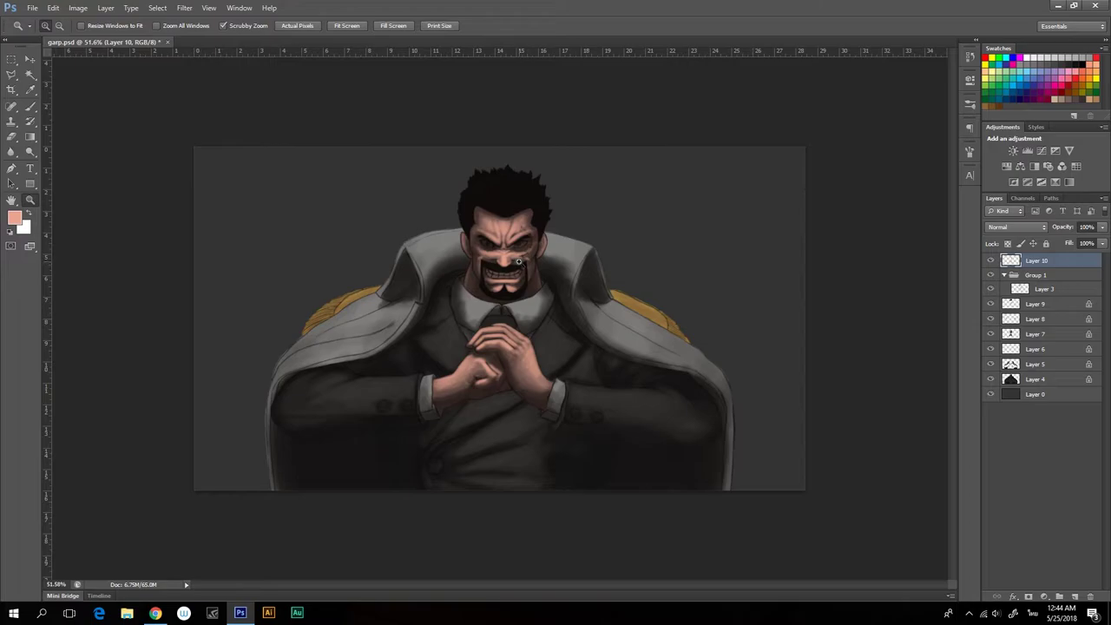
mouse_move(499, 203)
mouse_down()
mouse_move(528, 205)
mouse_move(489, 371)
mouse_up()
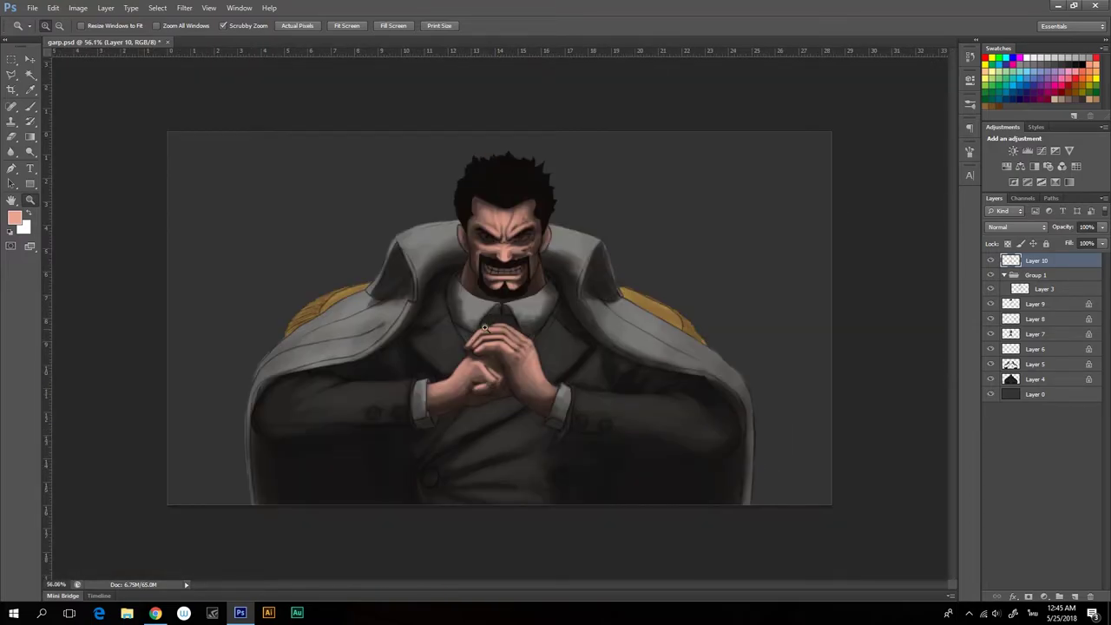
Zoom in on the face and collar and pick a light grey foreground colour
drag(486, 329, 511, 255)
click(15, 218)
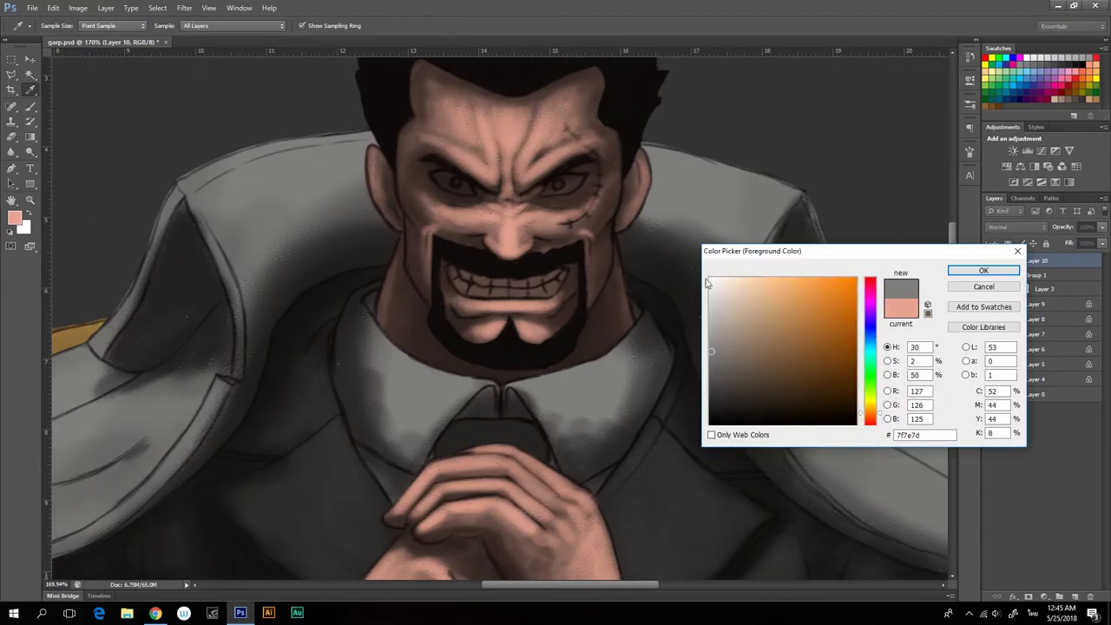
drag(709, 284, 712, 305)
click(738, 312)
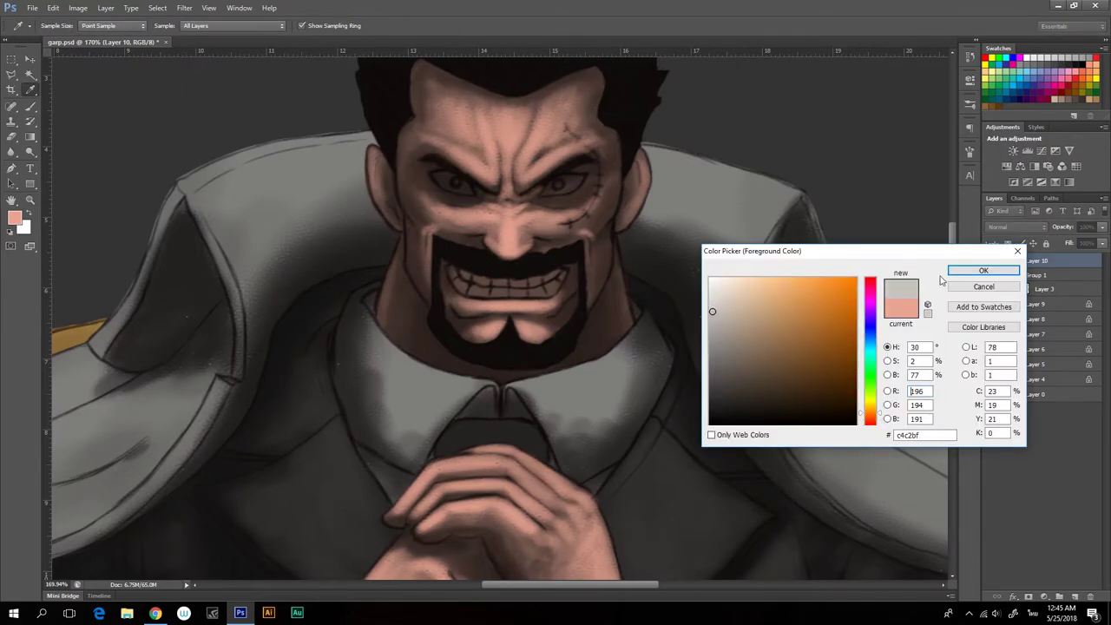
key(Return)
key(b)
Paint light grey highlights along the collar's top edge and down its upper-left edge
drag(171, 212, 206, 171)
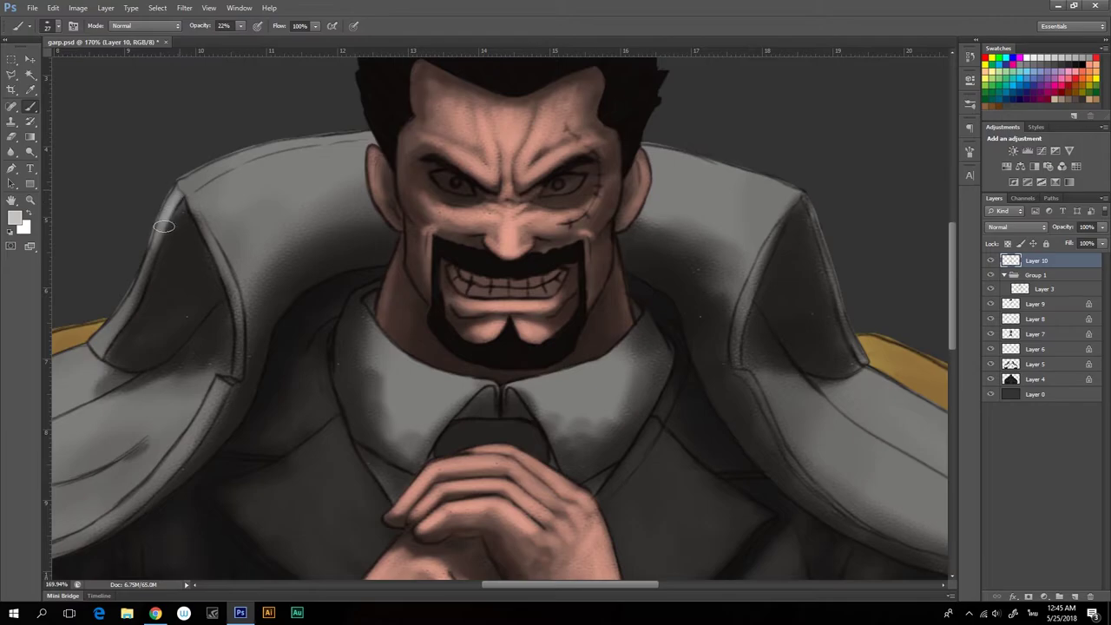
right_click(281, 117)
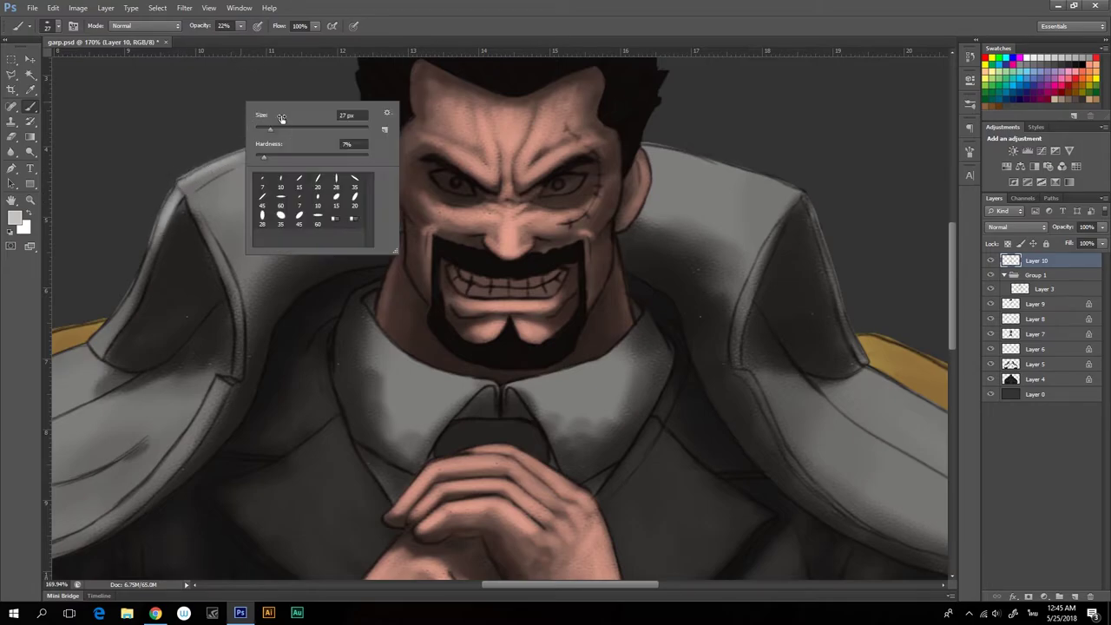
mouse_move(182, 180)
mouse_down()
mouse_move(271, 144)
mouse_move(366, 135)
mouse_up()
mouse_move(182, 182)
mouse_down()
mouse_move(272, 143)
mouse_move(383, 129)
mouse_up()
key(ctrl+z)
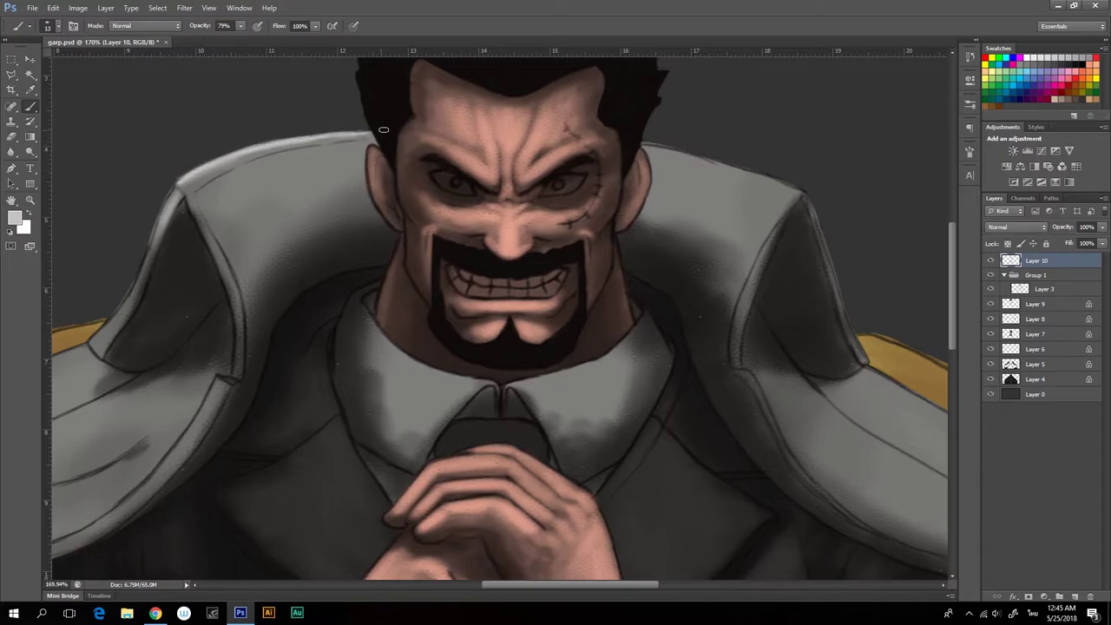
mouse_move(257, 144)
mouse_down()
mouse_move(203, 178)
mouse_move(312, 141)
mouse_move(368, 137)
mouse_up()
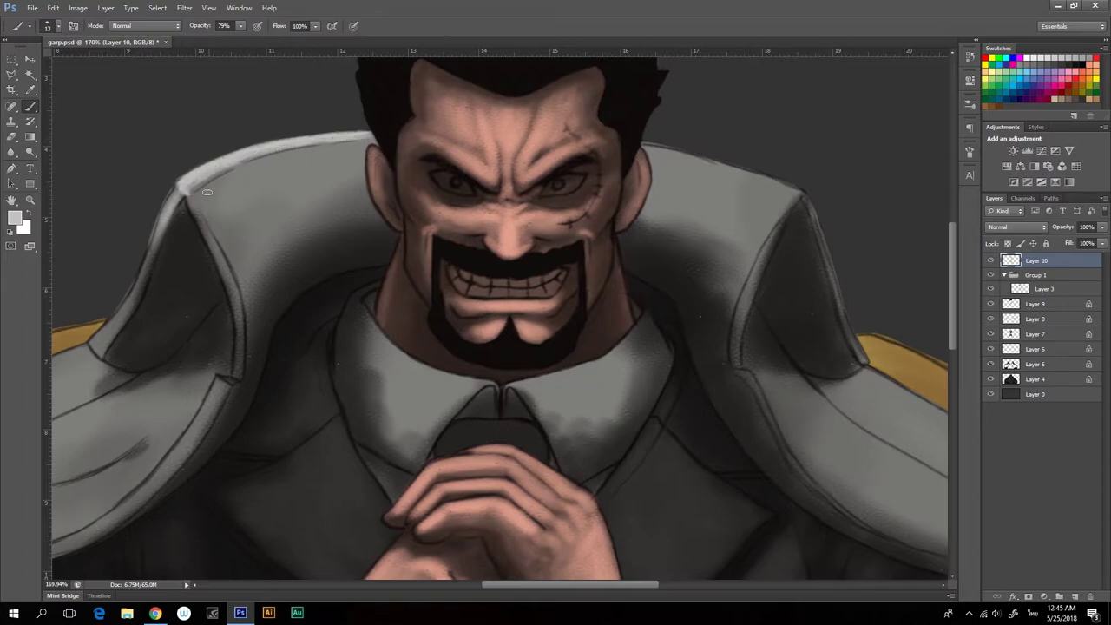
mouse_move(207, 192)
mouse_down()
mouse_move(252, 159)
mouse_move(362, 137)
mouse_up()
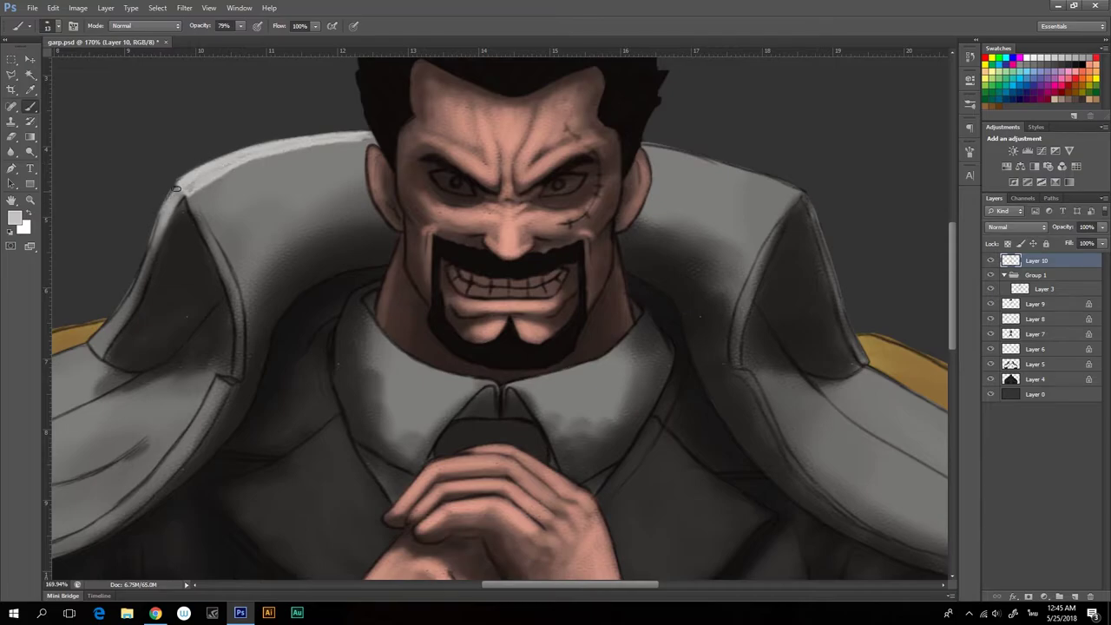
drag(177, 188, 143, 276)
drag(159, 231, 132, 287)
With a slightly darker grey, highlight the collar's lower left edge and inner fold
click(14, 218)
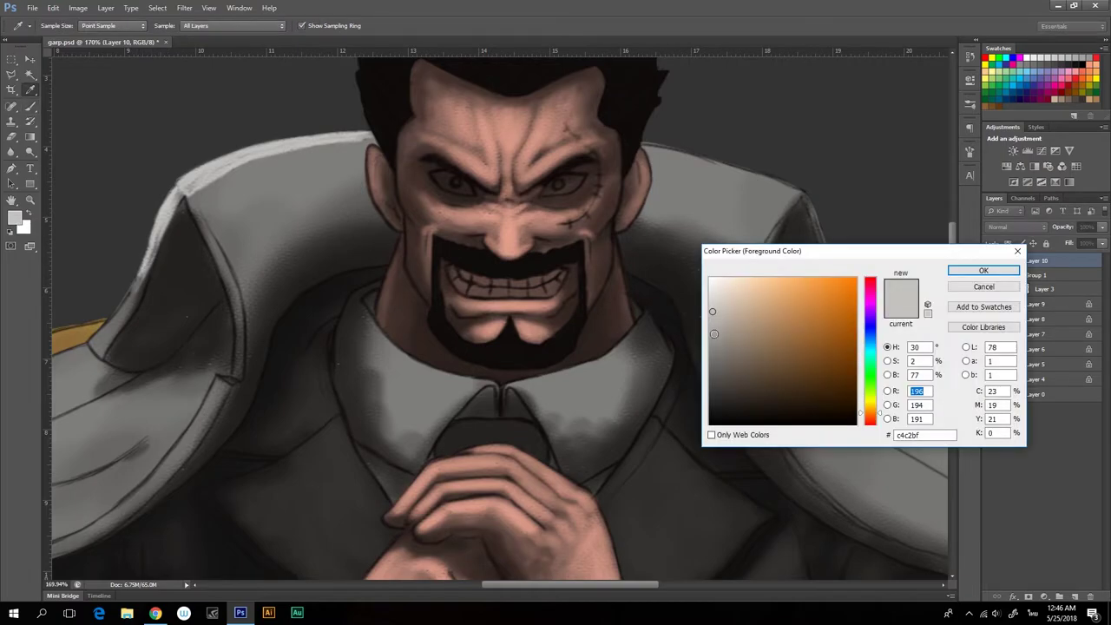
click(990, 269)
mouse_move(135, 295)
mouse_down()
mouse_move(105, 343)
mouse_move(134, 305)
mouse_up()
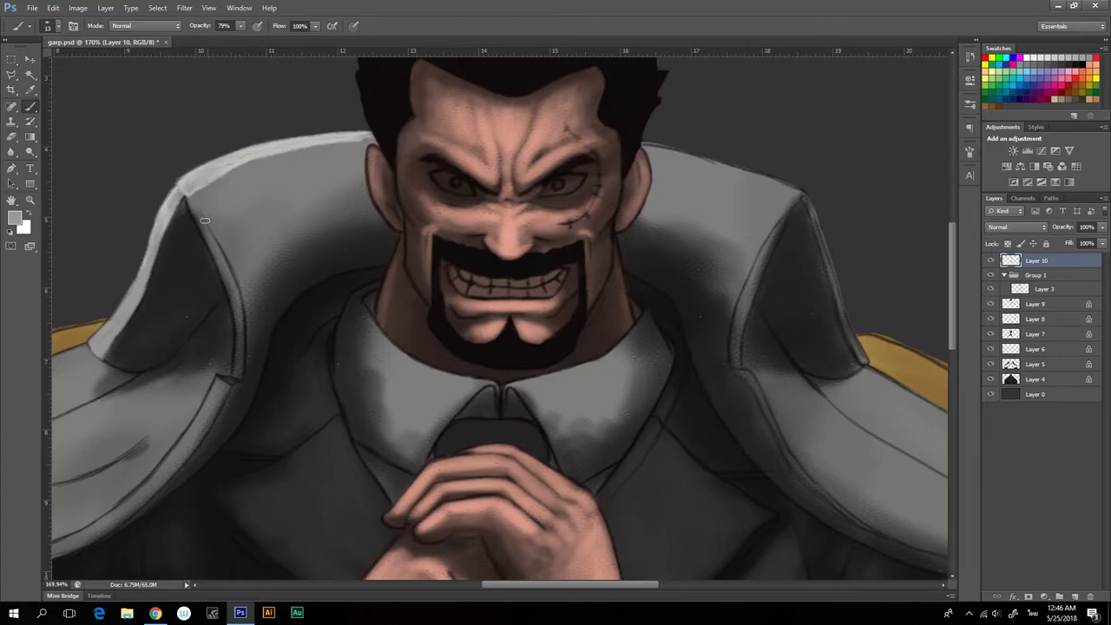
mouse_move(199, 213)
mouse_down()
mouse_move(233, 299)
mouse_move(236, 375)
mouse_up()
drag(230, 288, 241, 378)
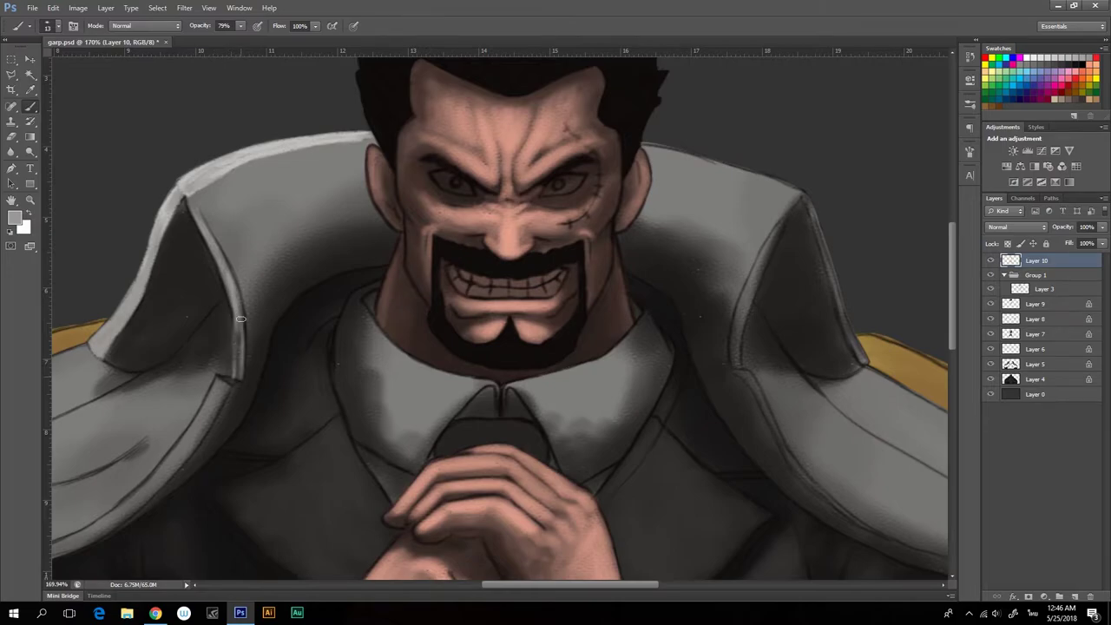
drag(222, 260, 232, 284)
drag(240, 332, 235, 376)
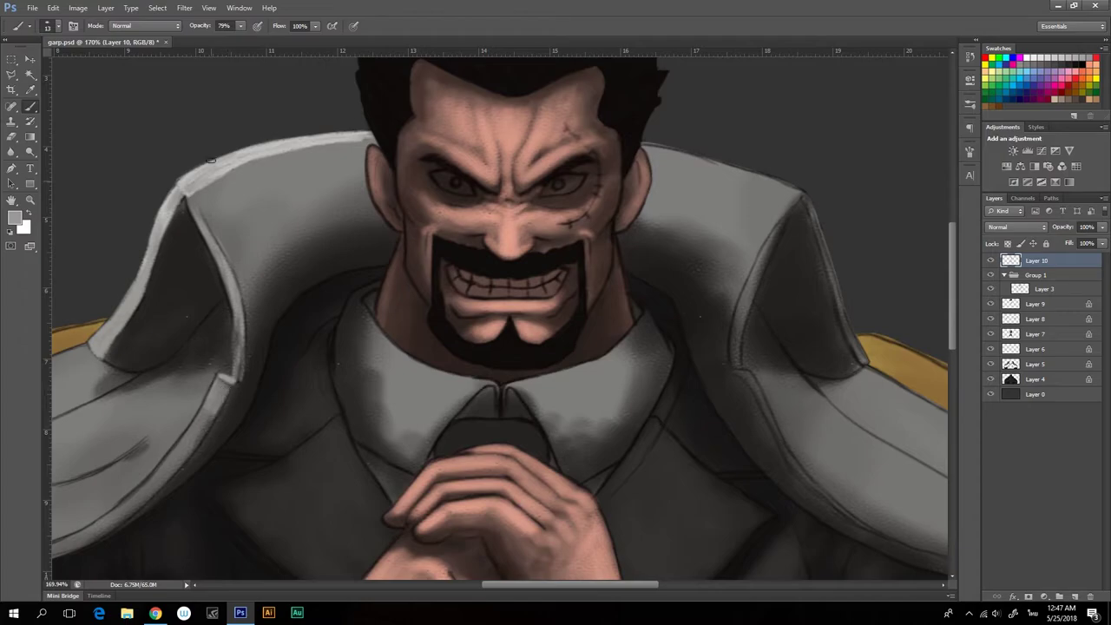
At 48% brush opacity, brighten the highlight along the collar's lower edge
key(4)
key(8)
drag(145, 486, 227, 395)
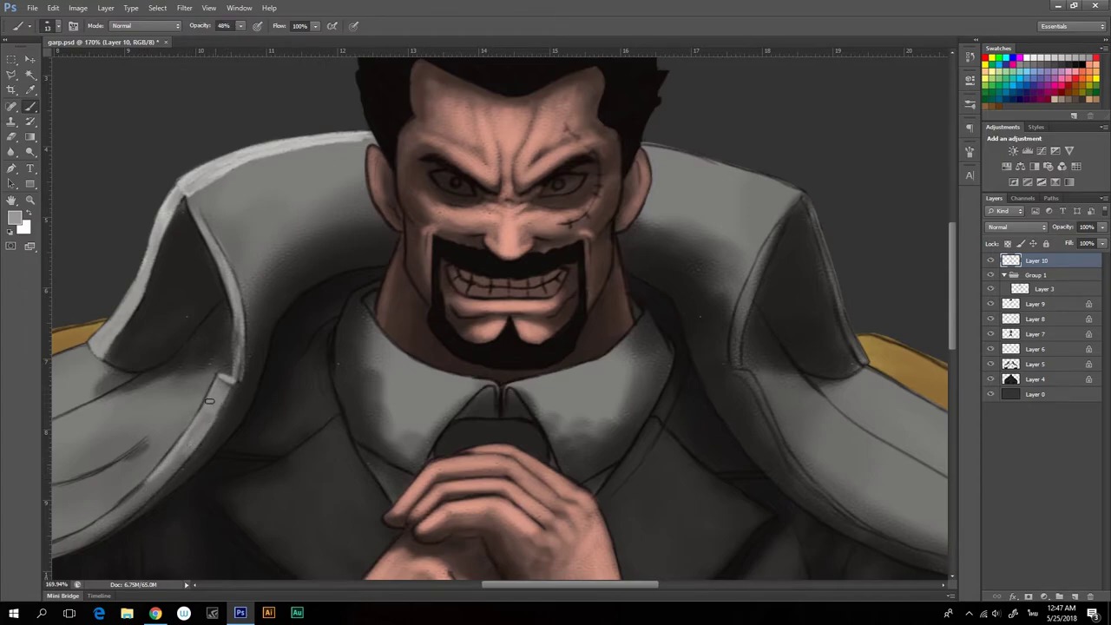
drag(180, 451, 139, 511)
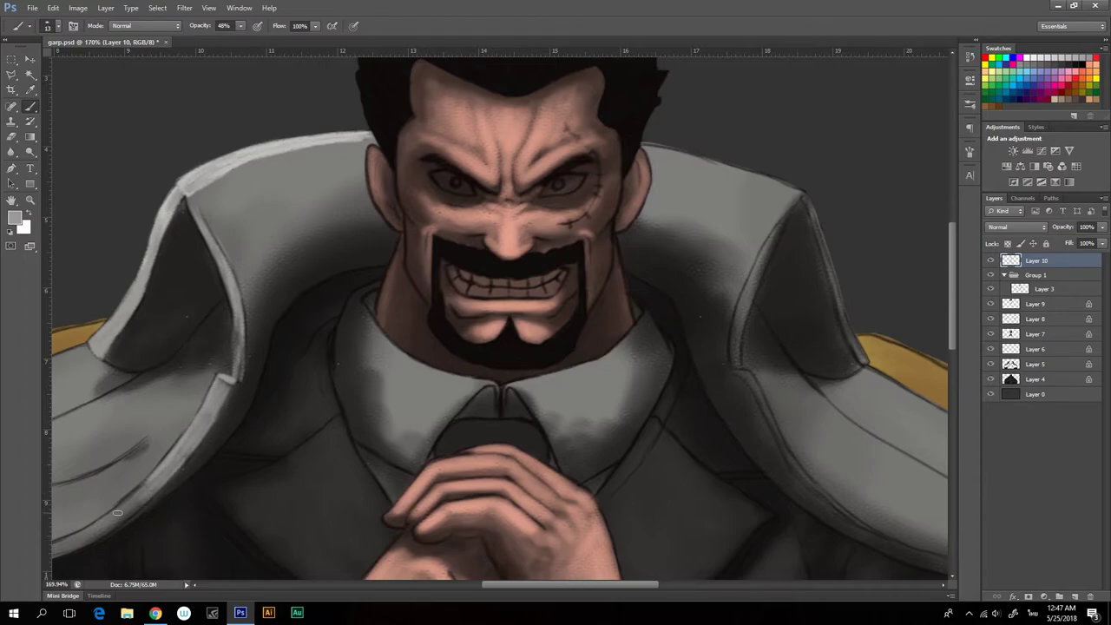
drag(178, 462, 106, 517)
Highlight the right collar's inner edge, outer edge down to the shoulder, and lower edge
key(z)
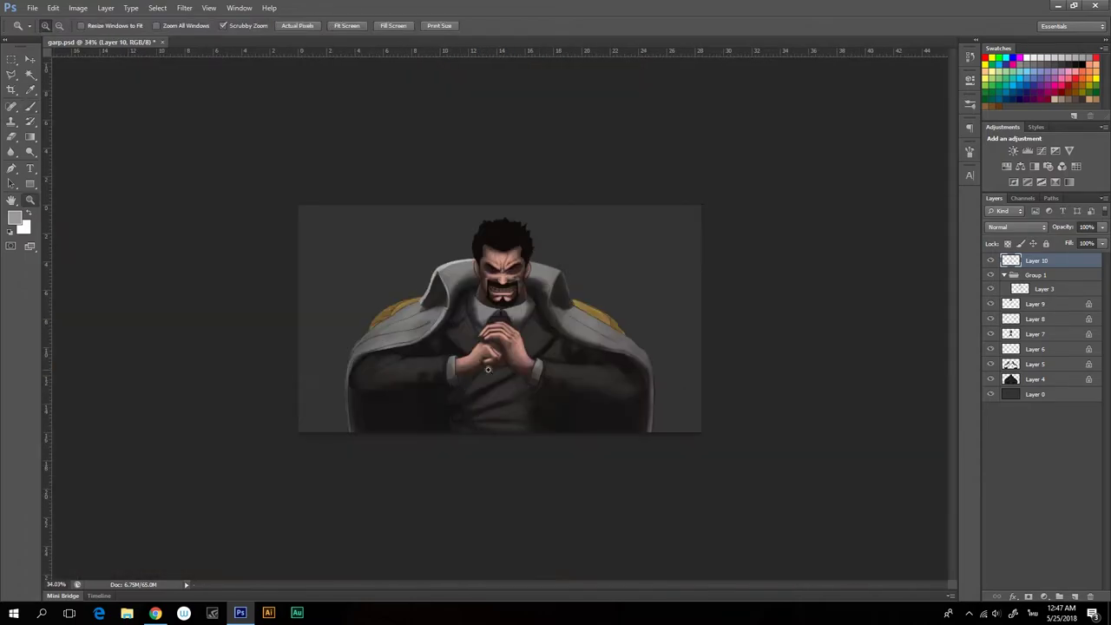
drag(521, 248, 630, 248)
key(b)
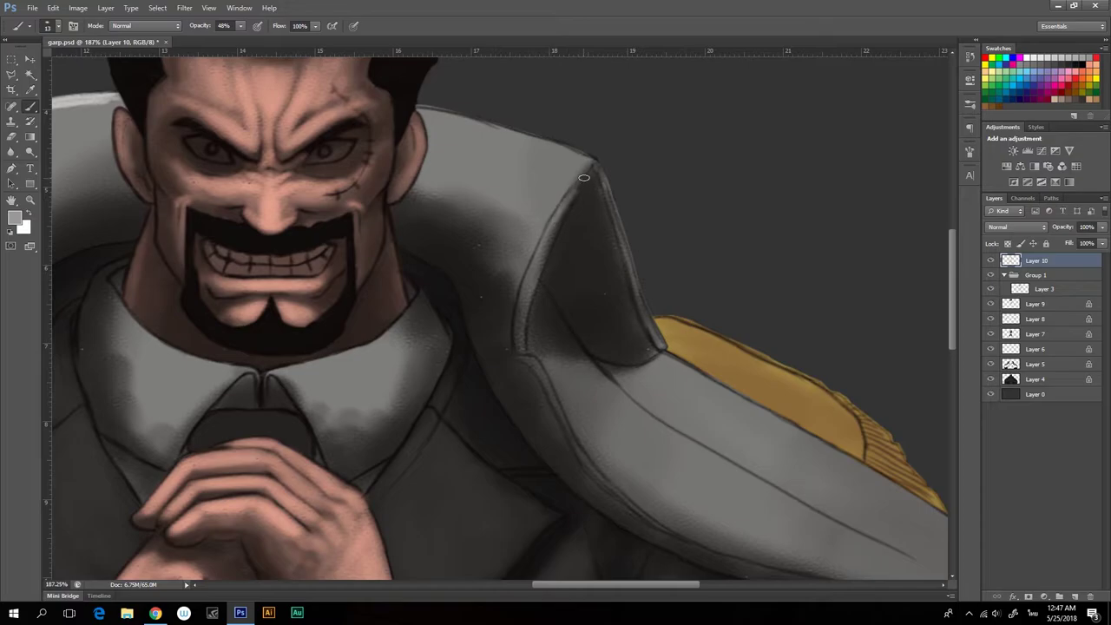
mouse_move(577, 186)
mouse_down()
mouse_move(521, 347)
mouse_move(540, 255)
mouse_up()
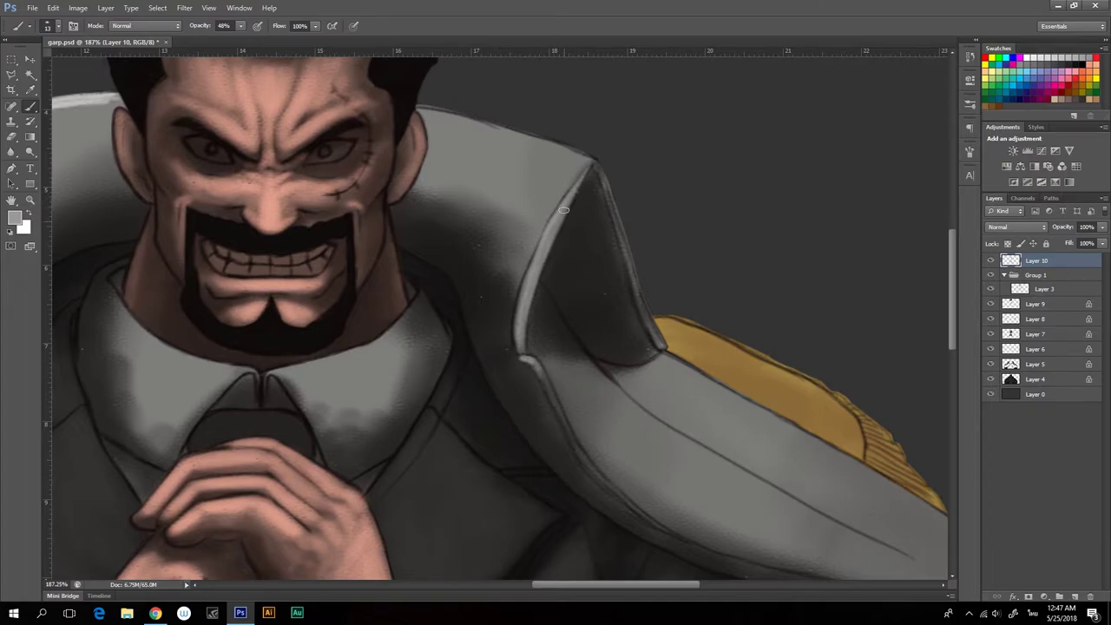
mouse_move(597, 165)
mouse_down()
mouse_move(660, 335)
mouse_move(624, 239)
mouse_up()
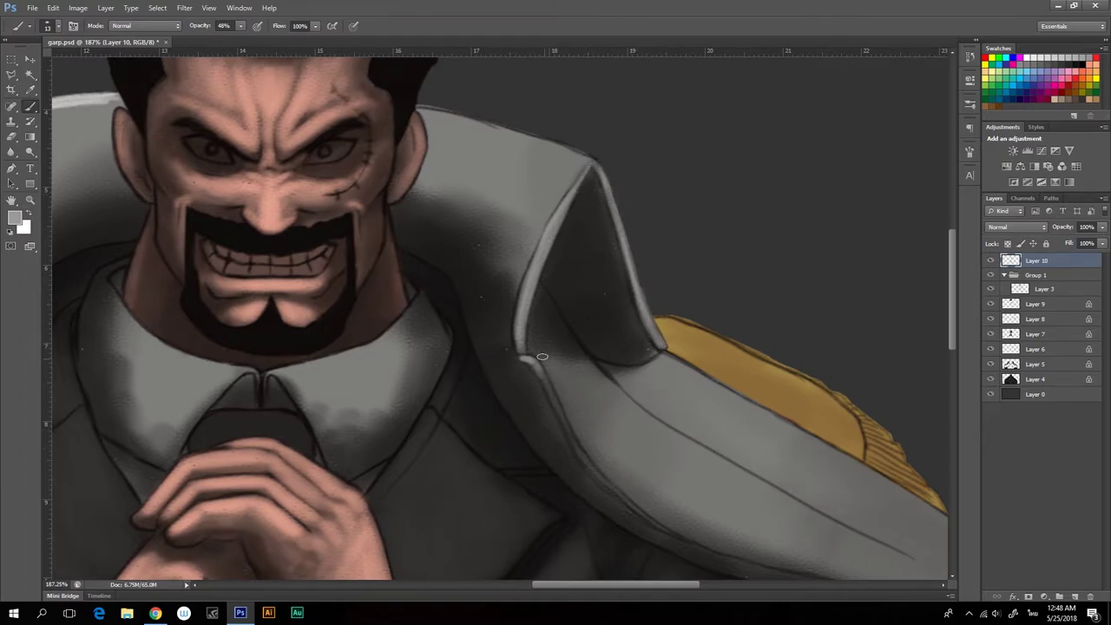
mouse_move(547, 383)
mouse_down()
mouse_move(562, 426)
mouse_move(617, 490)
mouse_up()
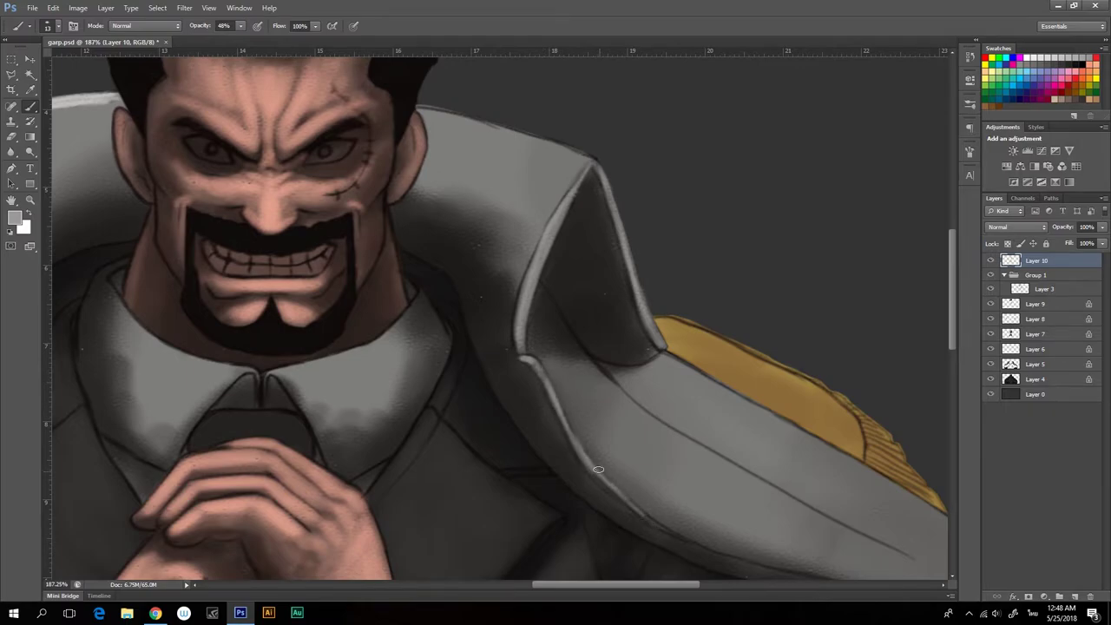
Add a faint highlight along the right collar's top edge and check the whole painting
key(z)
mouse_move(608, 417)
mouse_down()
mouse_move(488, 417)
mouse_move(589, 188)
mouse_up()
key(b)
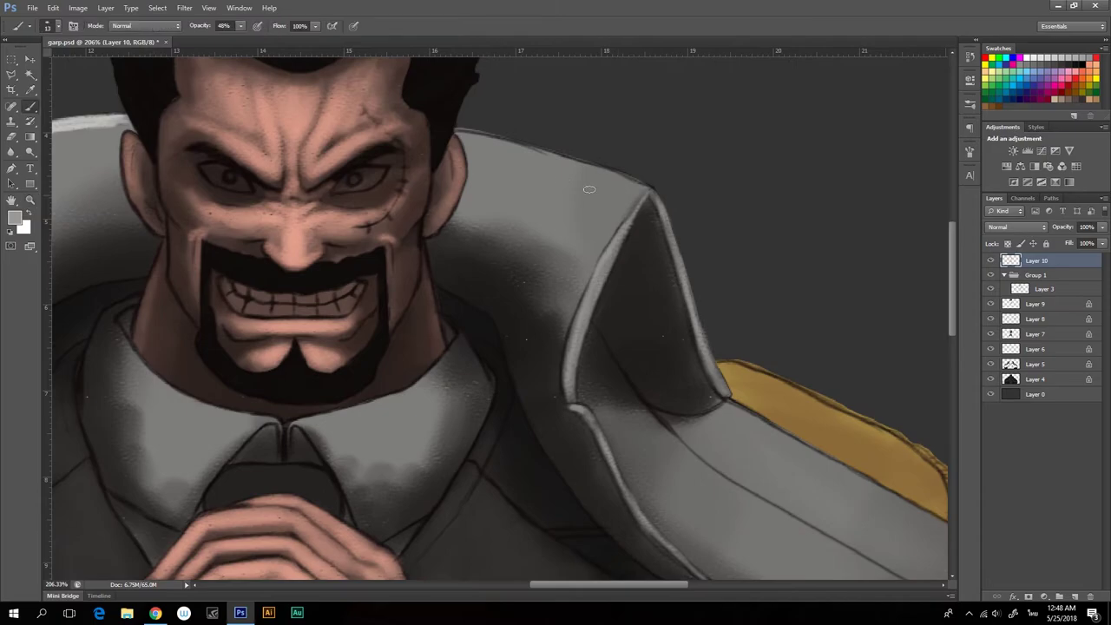
mouse_move(467, 130)
mouse_down()
mouse_move(652, 186)
mouse_move(564, 155)
mouse_up()
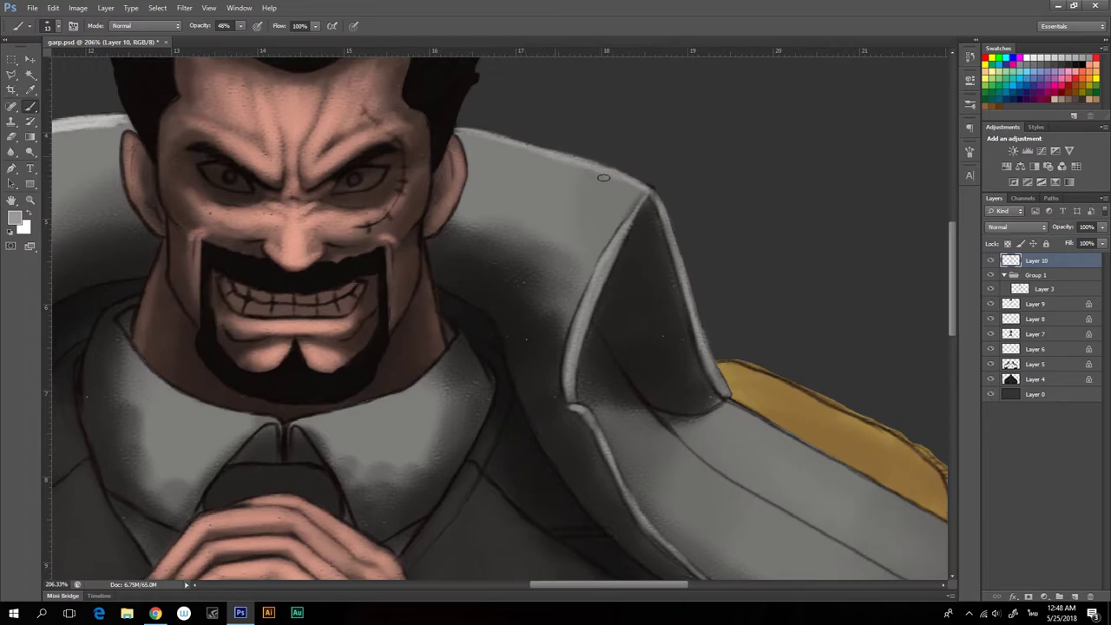
key(z)
drag(578, 209, 350, 363)
At 10% brush opacity, smooth and brighten the light-grey shoulder lapel
drag(651, 343, 695, 344)
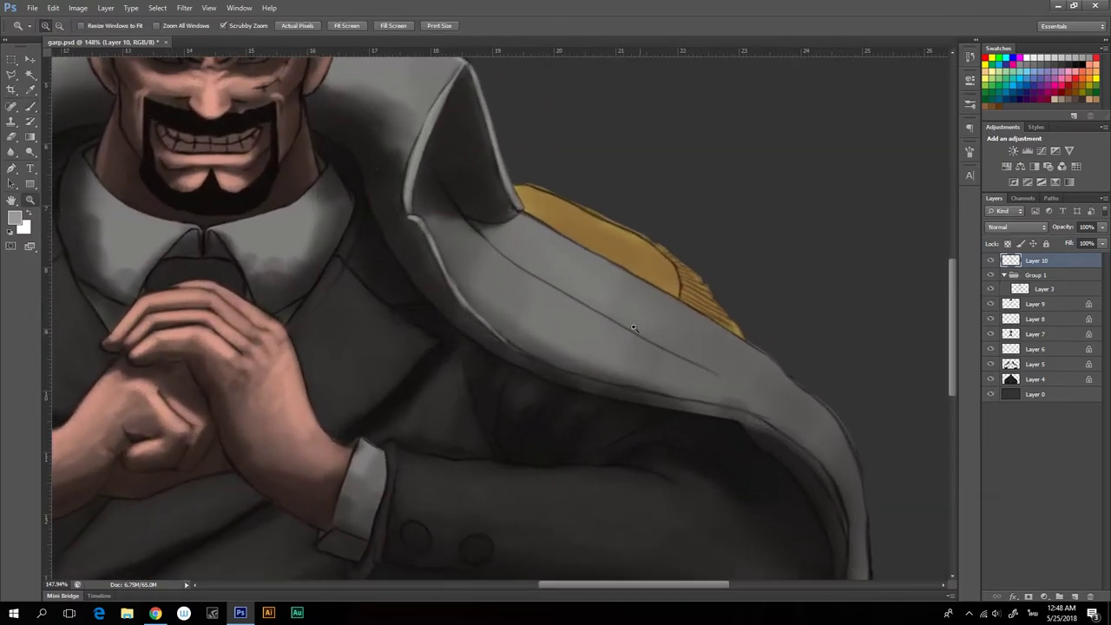
key(b)
right_click(537, 302)
key(bracketright)
key(bracketright)
key(bracketright)
key(1)
key(Escape)
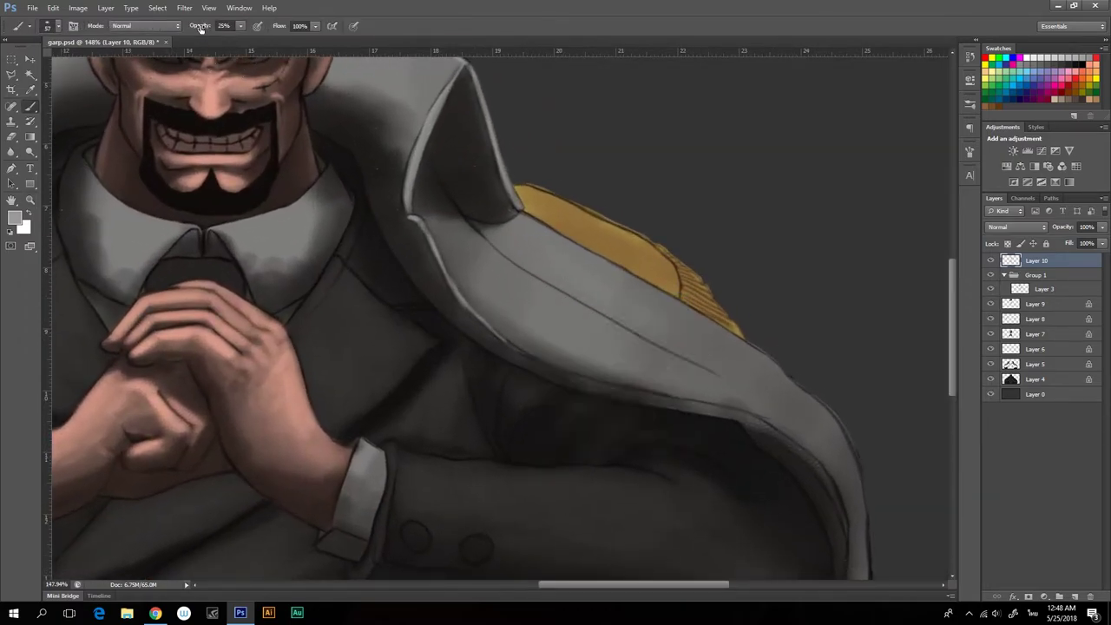
mouse_move(470, 269)
mouse_down()
mouse_move(447, 218)
mouse_move(527, 295)
mouse_up()
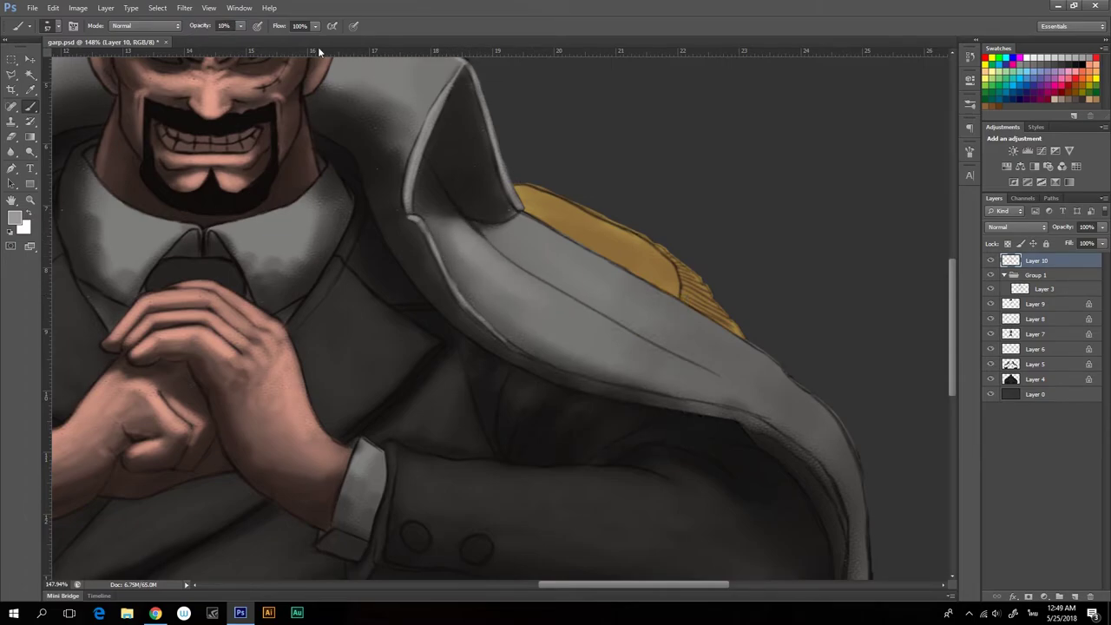
Set brush opacity to 27% and size to 50, then soften the lapel's dark seam
key(2)
key(7)
right_click(646, 289)
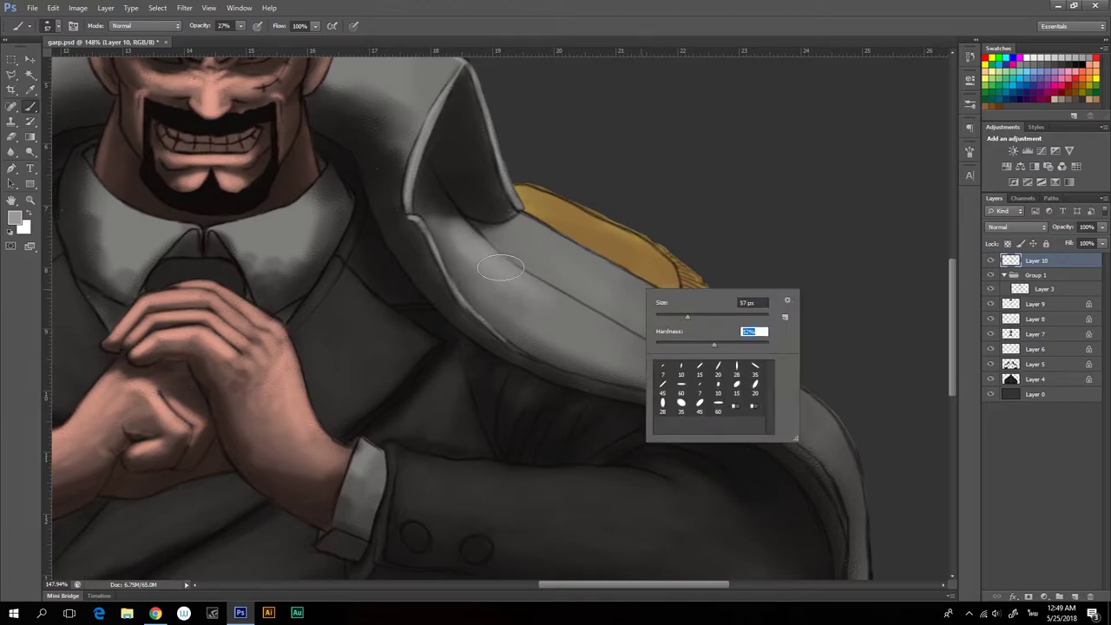
drag(676, 304, 660, 305)
key(Return)
mouse_move(574, 308)
mouse_down()
mouse_move(702, 377)
mouse_move(615, 339)
mouse_move(654, 361)
mouse_up()
Soften the lapel seam further and add a lighter streak along the upper lapel
right_click(654, 361)
key(Escape)
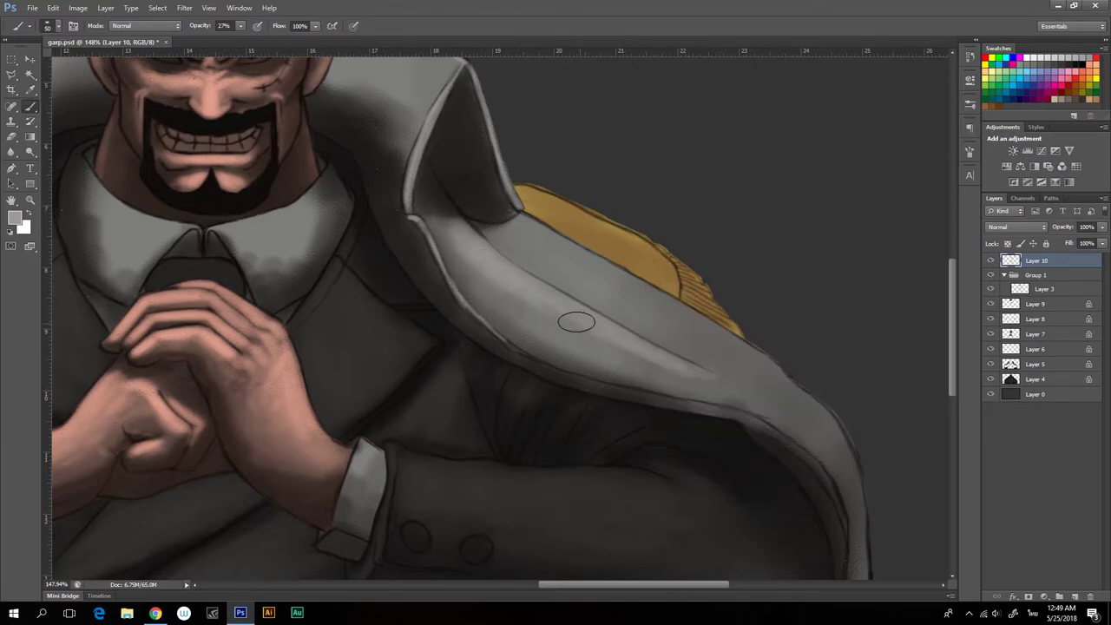
drag(592, 331, 721, 383)
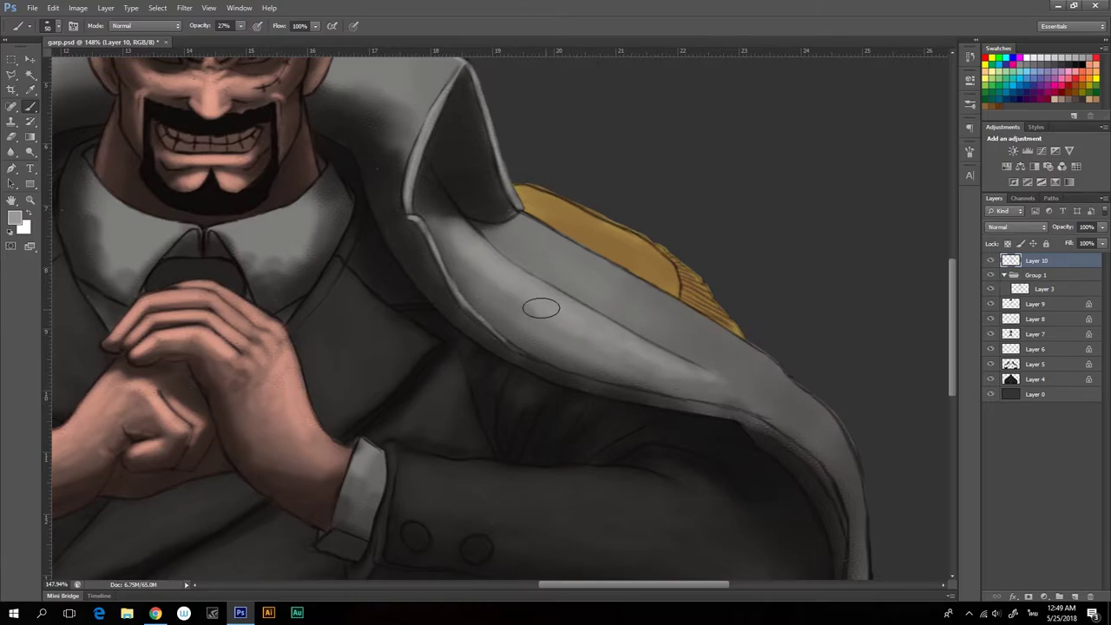
right_click(563, 287)
key(Return)
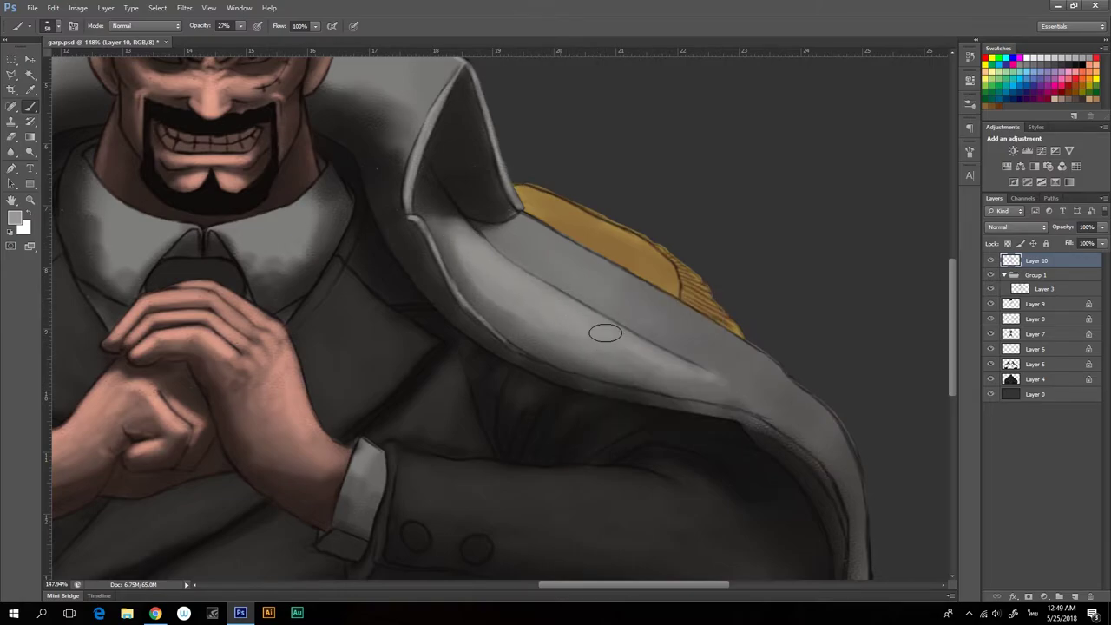
drag(533, 323, 528, 325)
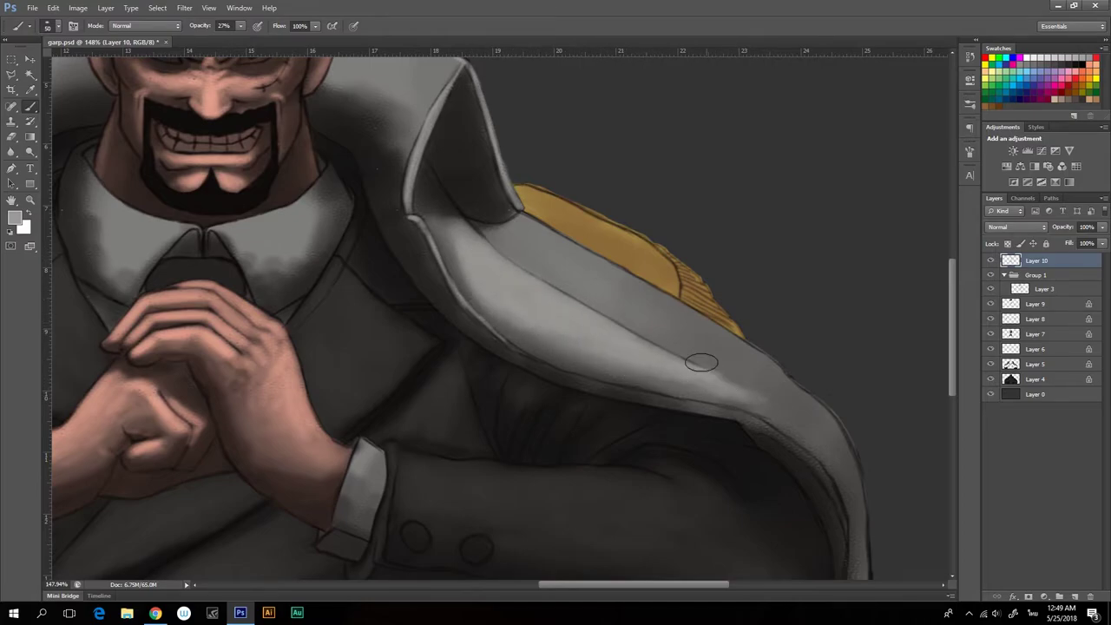
mouse_move(603, 289)
mouse_down()
mouse_move(524, 249)
mouse_move(596, 286)
mouse_move(521, 235)
mouse_move(486, 227)
mouse_move(625, 296)
mouse_move(550, 249)
mouse_move(650, 327)
mouse_move(720, 338)
mouse_move(654, 326)
mouse_move(310, 334)
mouse_move(382, 334)
mouse_up()
Brighten the grey lapel below the gold epaulette and the cloth fold
key(z)
key(b)
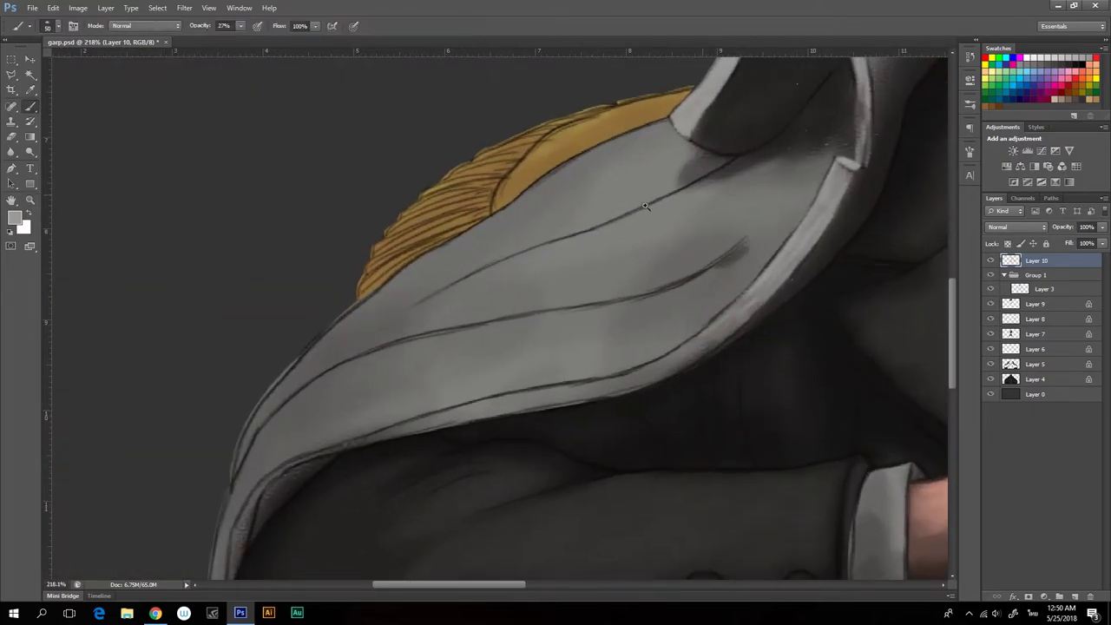
mouse_move(558, 240)
mouse_down()
mouse_move(451, 296)
mouse_move(536, 278)
mouse_move(755, 178)
mouse_move(325, 389)
mouse_move(704, 270)
mouse_move(330, 385)
mouse_move(508, 349)
mouse_move(354, 369)
mouse_move(531, 344)
mouse_move(667, 286)
mouse_up()
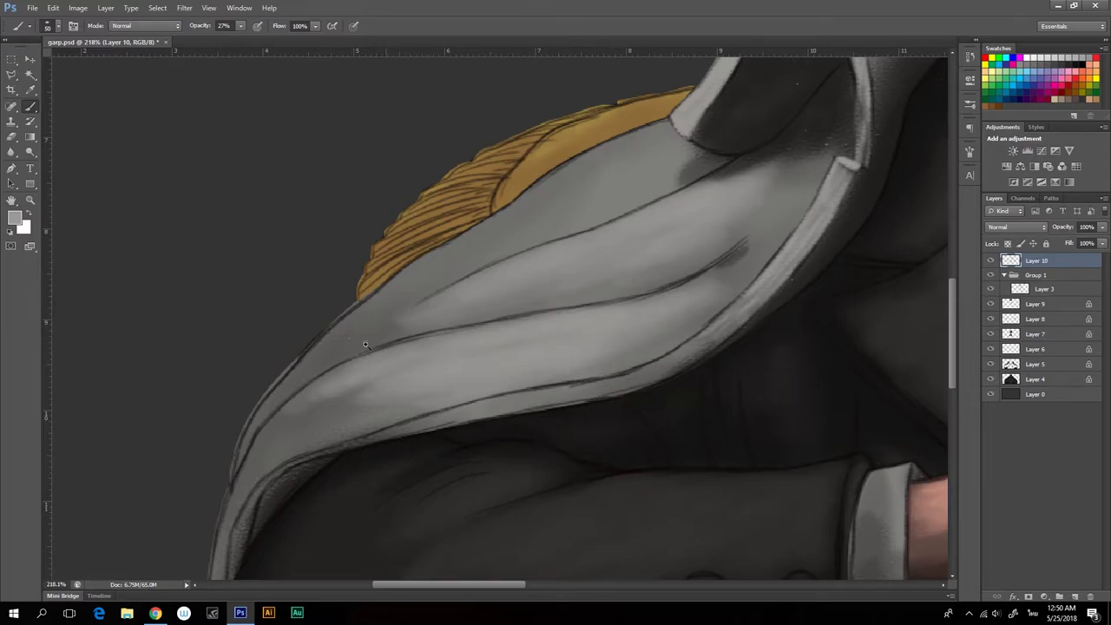
mouse_move(525, 193)
mouse_down()
mouse_move(608, 179)
mouse_move(408, 286)
mouse_move(474, 213)
mouse_move(615, 173)
mouse_up()
drag(278, 387, 425, 315)
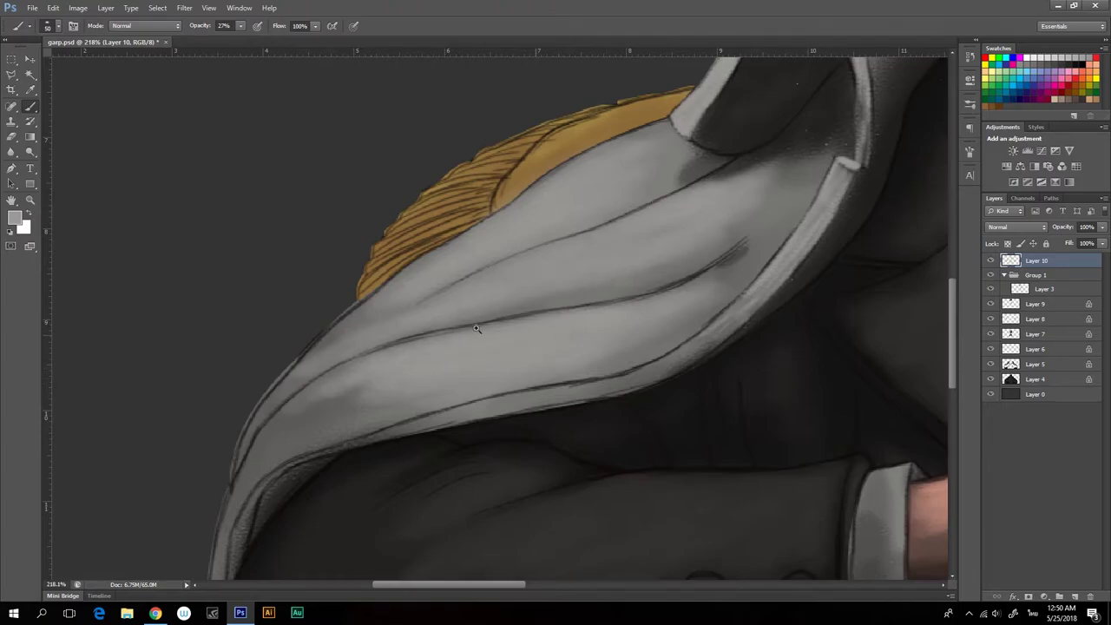
Shrink the brush to 26 and paint a highlight band along the fold's lower rim
right_click(692, 308)
drag(739, 338, 719, 338)
key(Return)
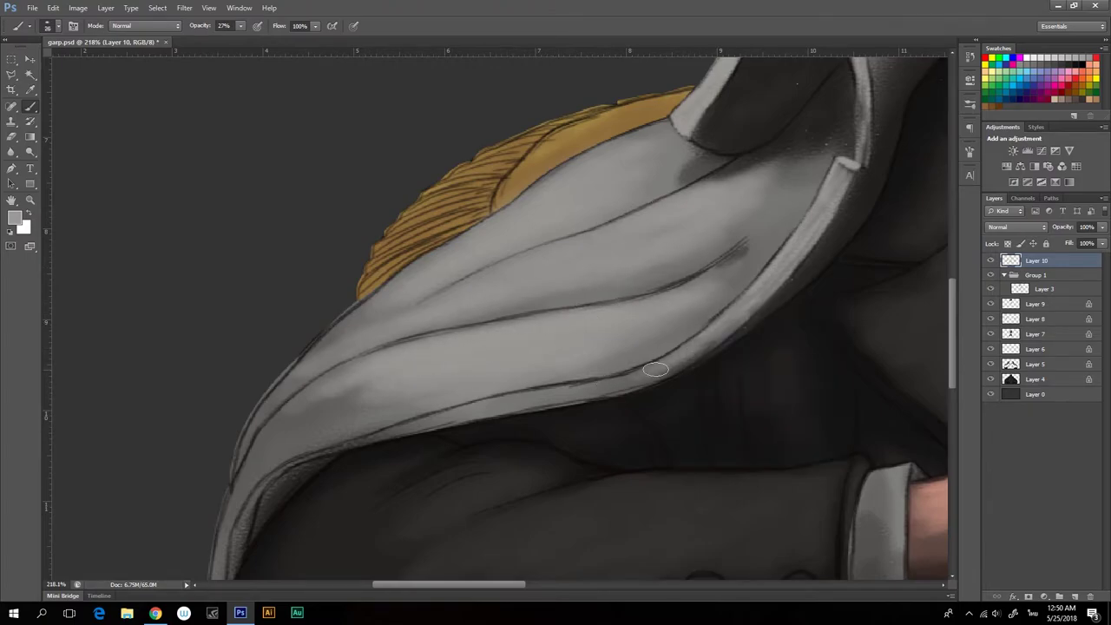
drag(656, 370, 401, 429)
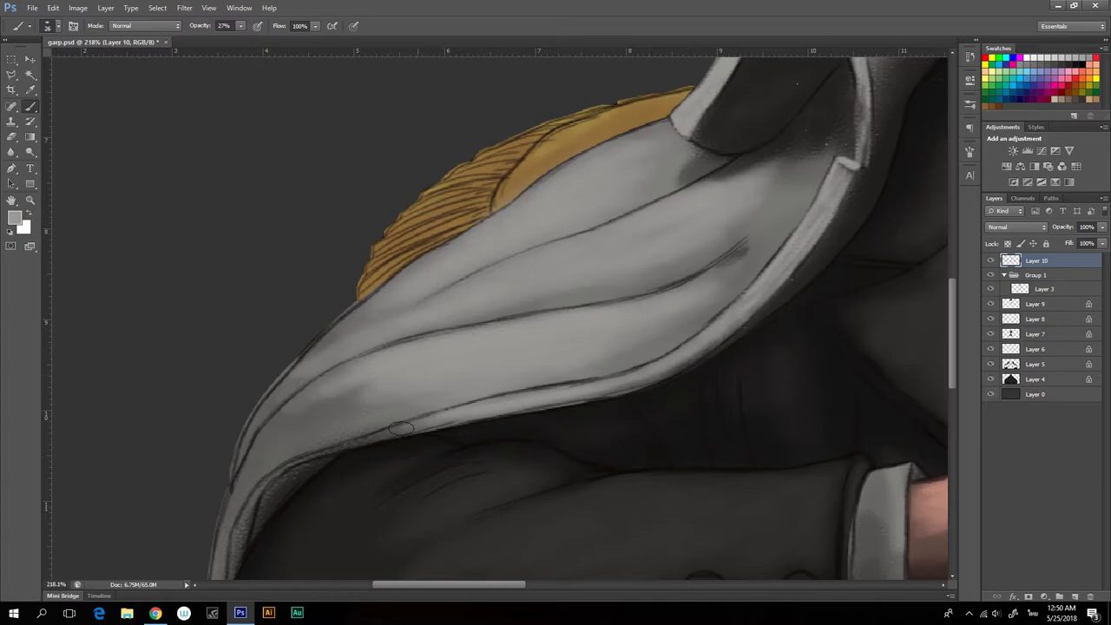
Zoom back onto the cape shoulder and adjust the brush size settings
key(z)
drag(747, 379, 695, 378)
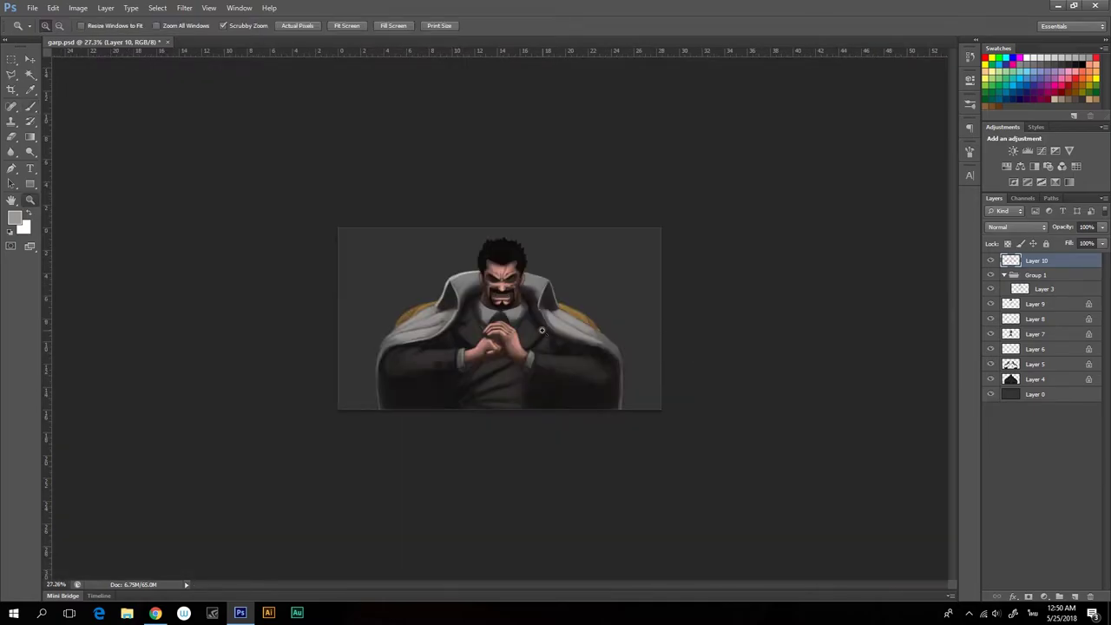
drag(570, 331, 678, 331)
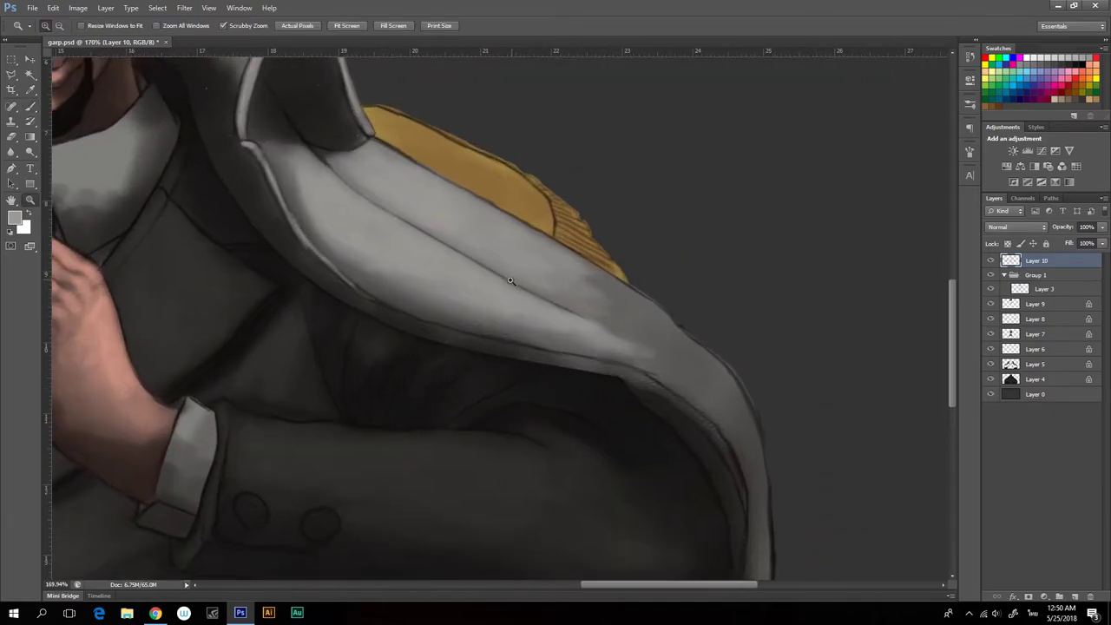
key(b)
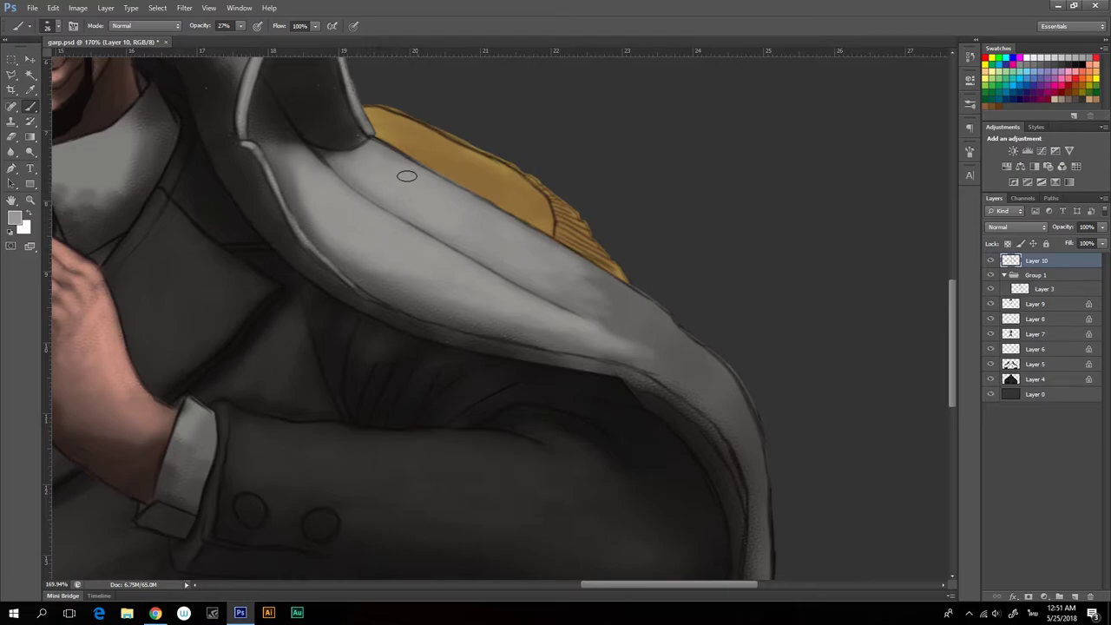
right_click(471, 287)
key(Return)
right_click(418, 320)
key(Return)
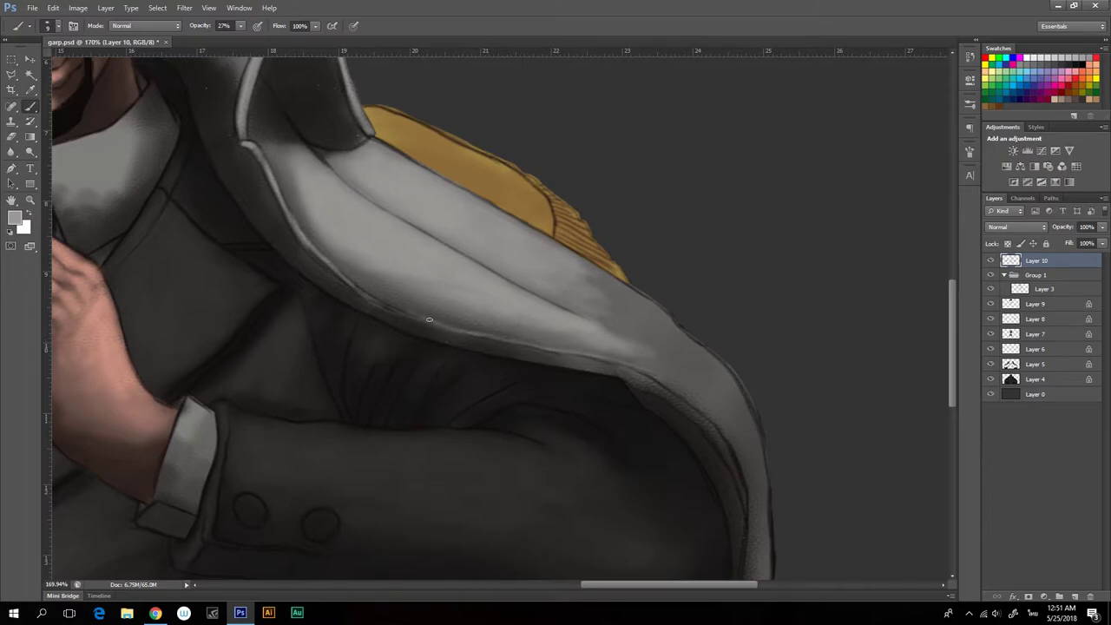
Sample a dark colour from the suit as the foreground colour
key(z)
drag(593, 417, 324, 404)
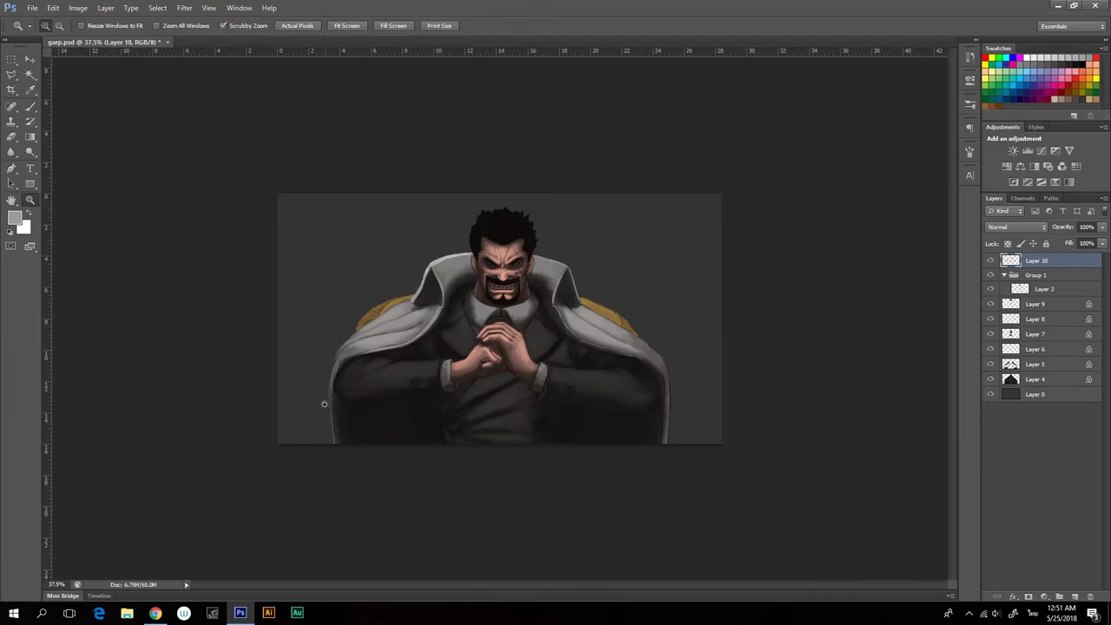
drag(482, 323, 542, 343)
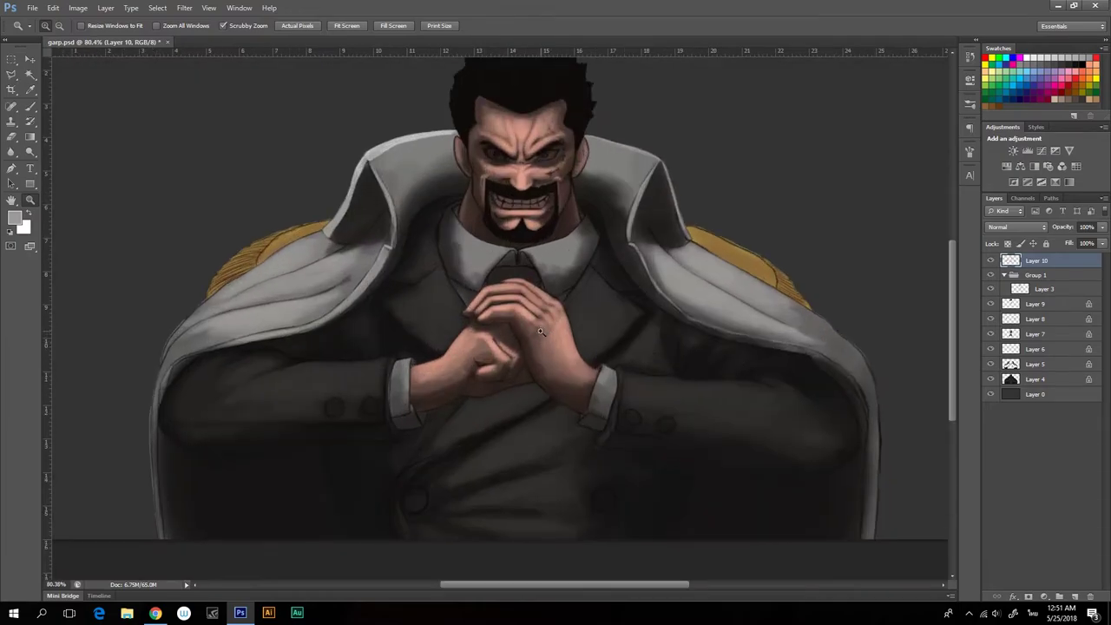
key(i)
click(595, 330)
click(14, 217)
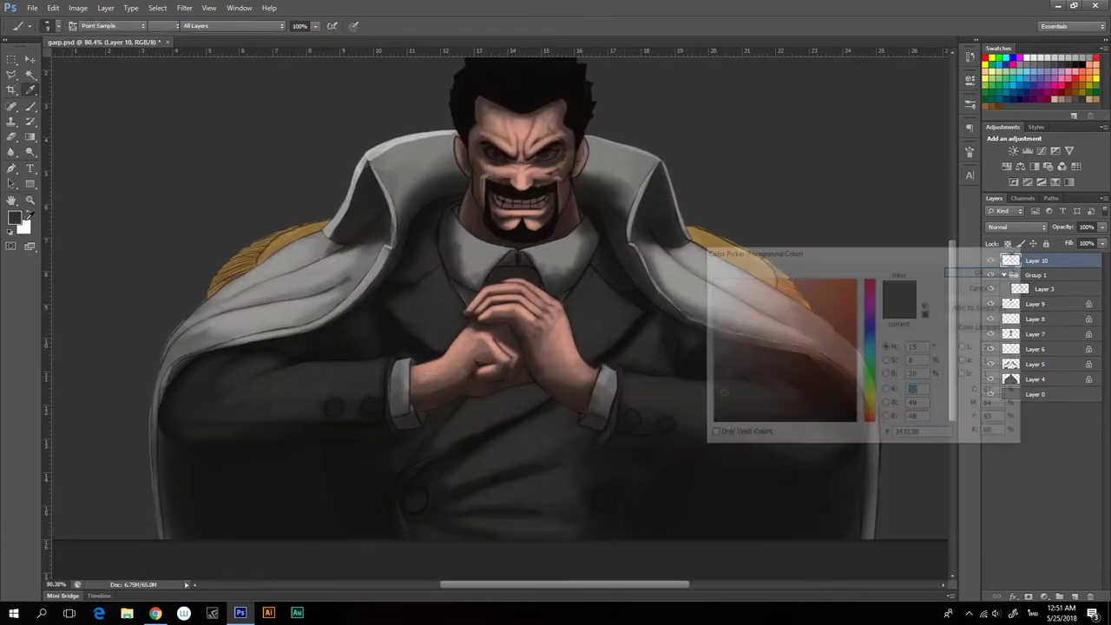
click(982, 272)
Zoom in on the clasped hands and set the brush opacity to 24%
key(z)
drag(517, 320, 472, 227)
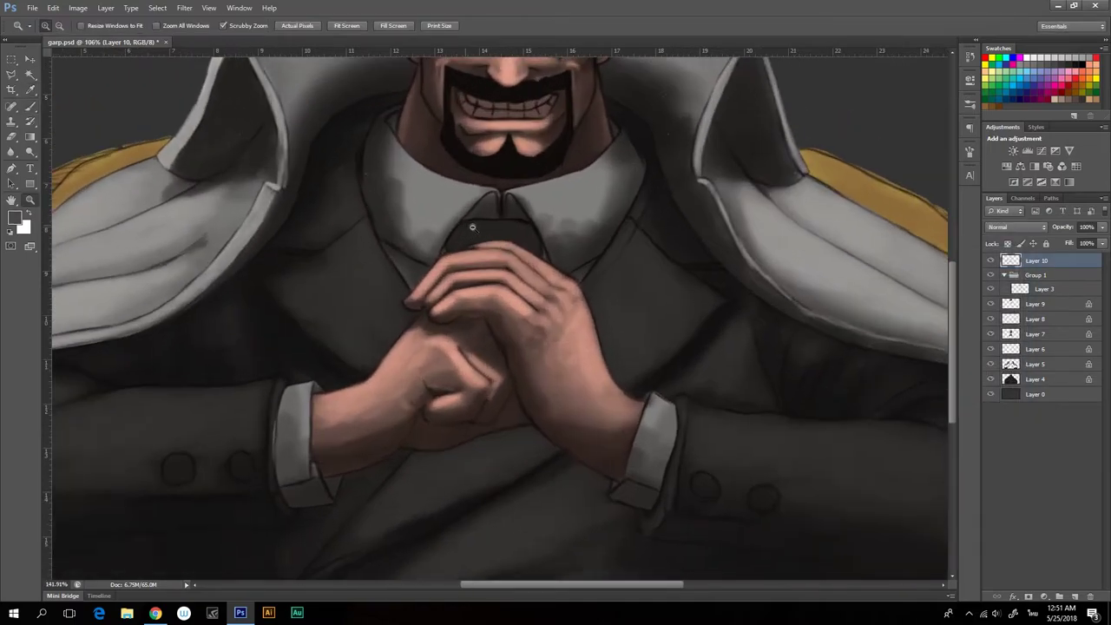
key(b)
right_click(605, 263)
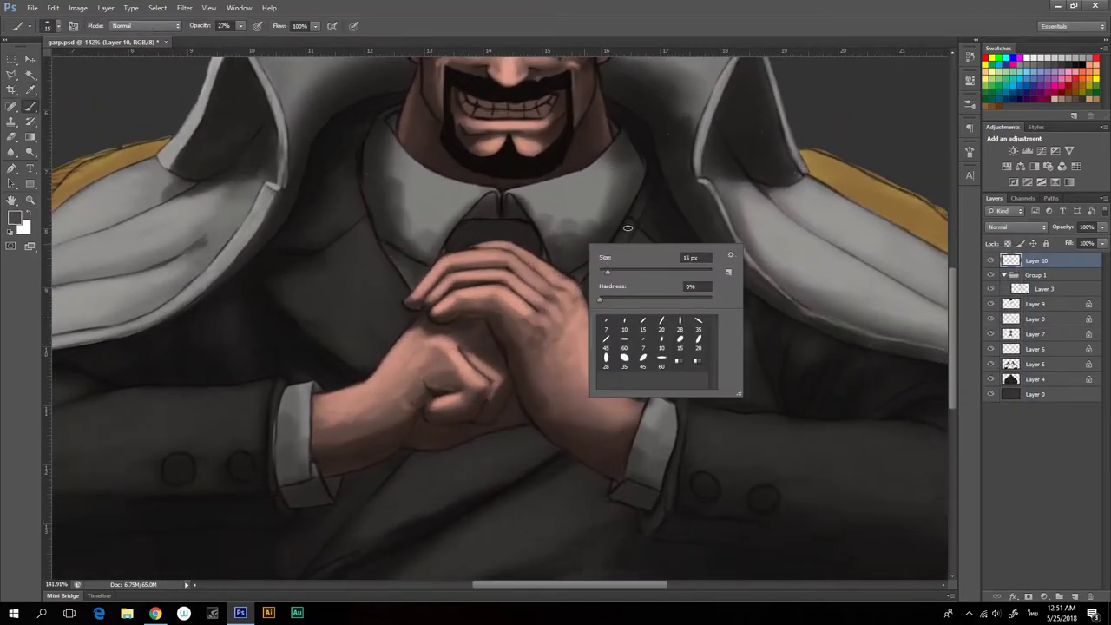
key(Return)
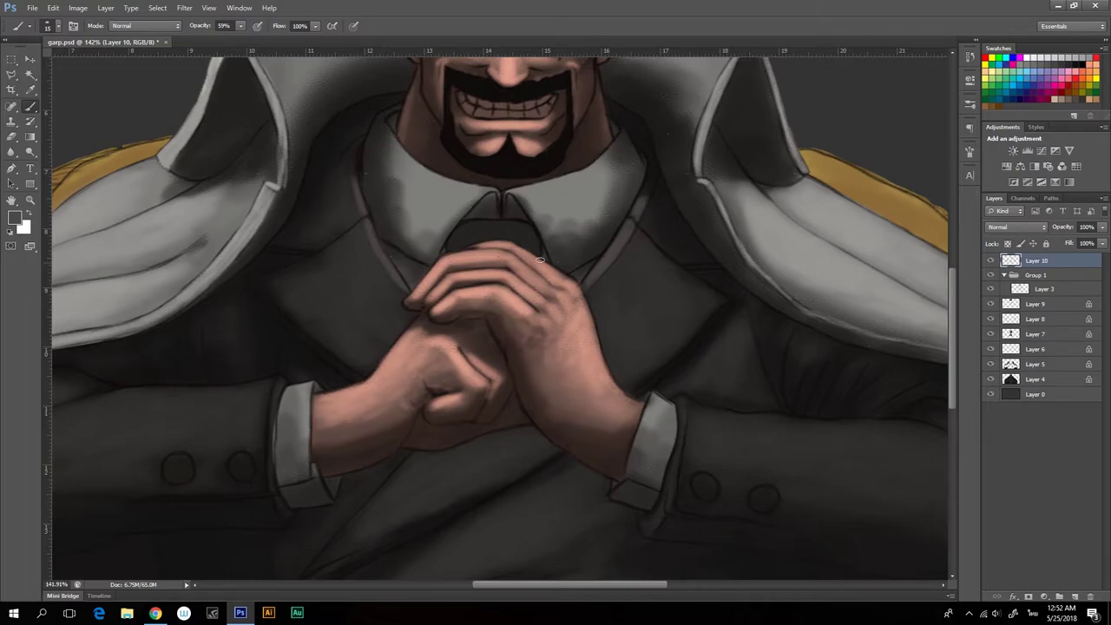
right_click(656, 299)
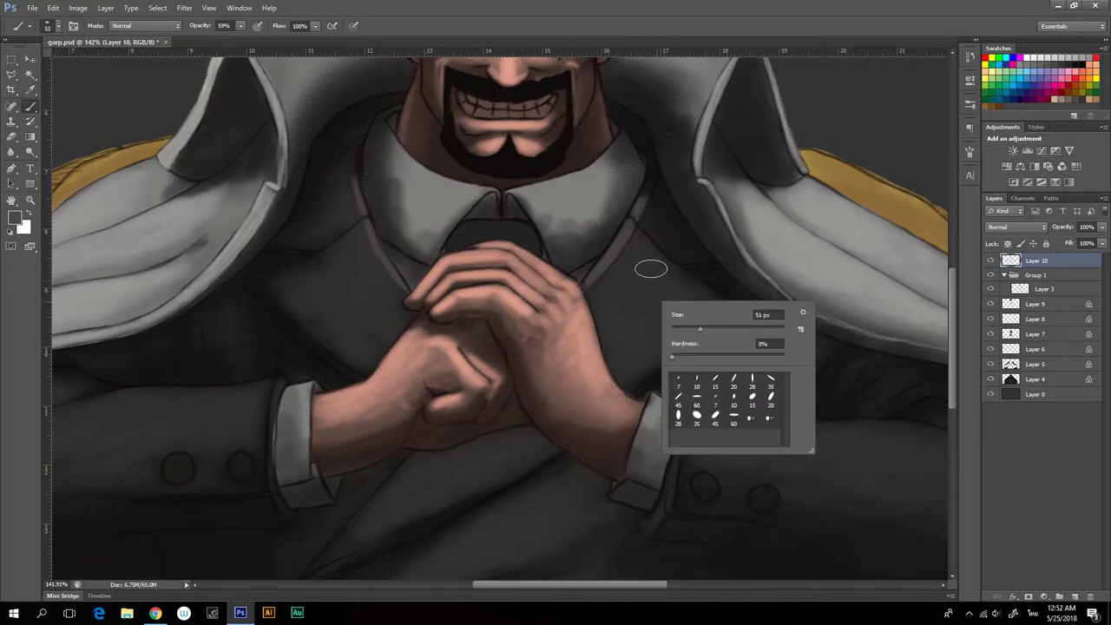
key(Escape)
click(198, 28)
text(24)
key(Return)
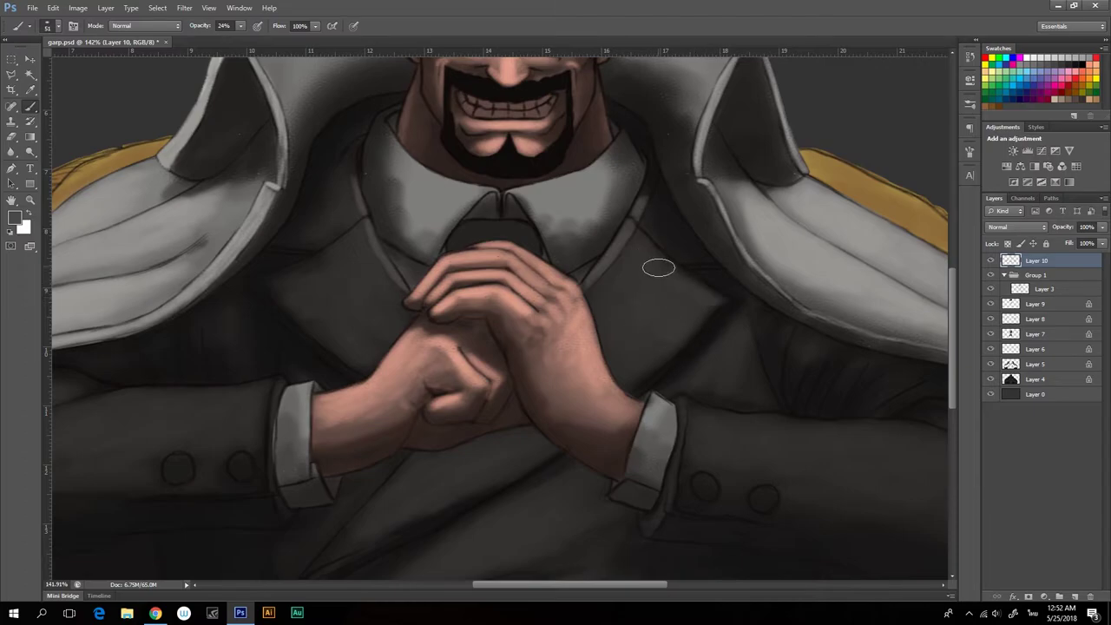
Choose a smaller soft round brush tip sized 24 px
right_click(678, 310)
double_click(713, 396)
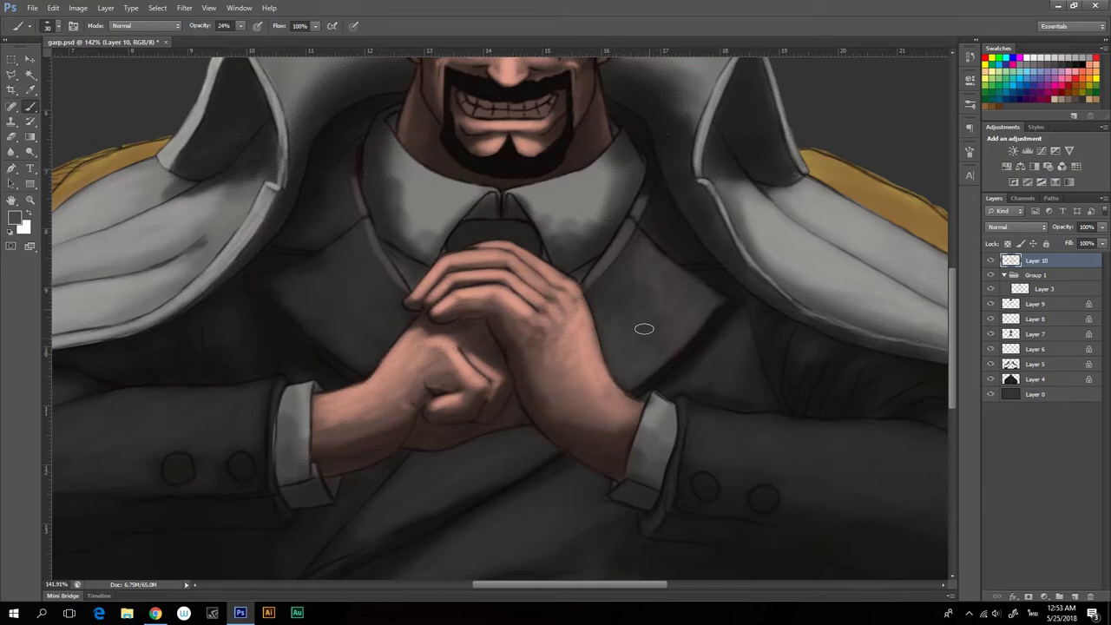
key(z)
drag(645, 328, 523, 423)
drag(421, 380, 723, 347)
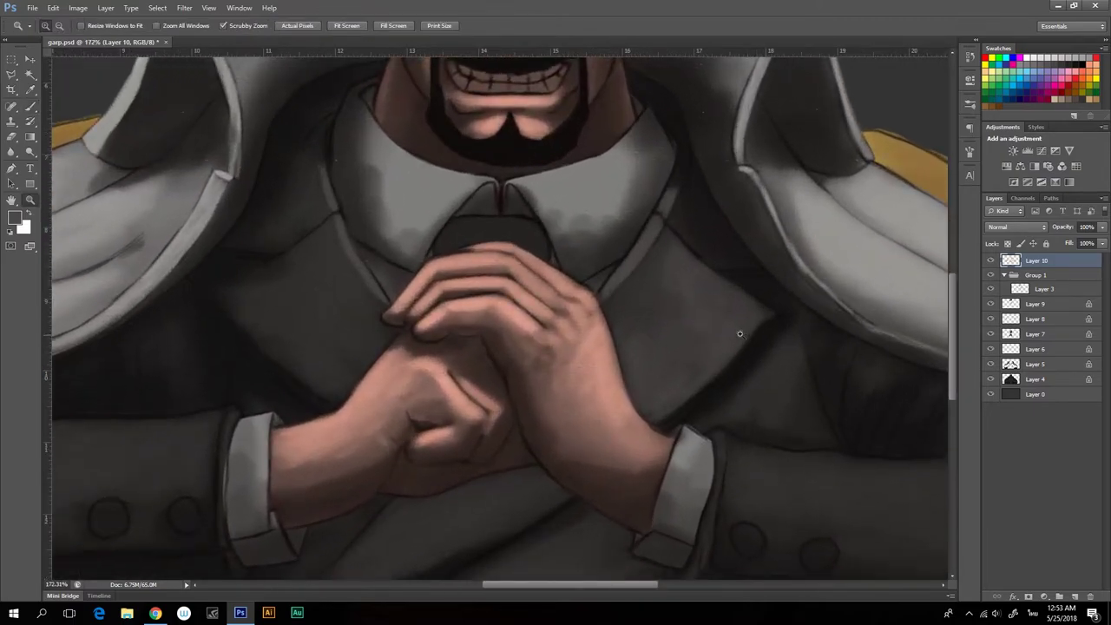
key(b)
right_click(723, 347)
text(24)
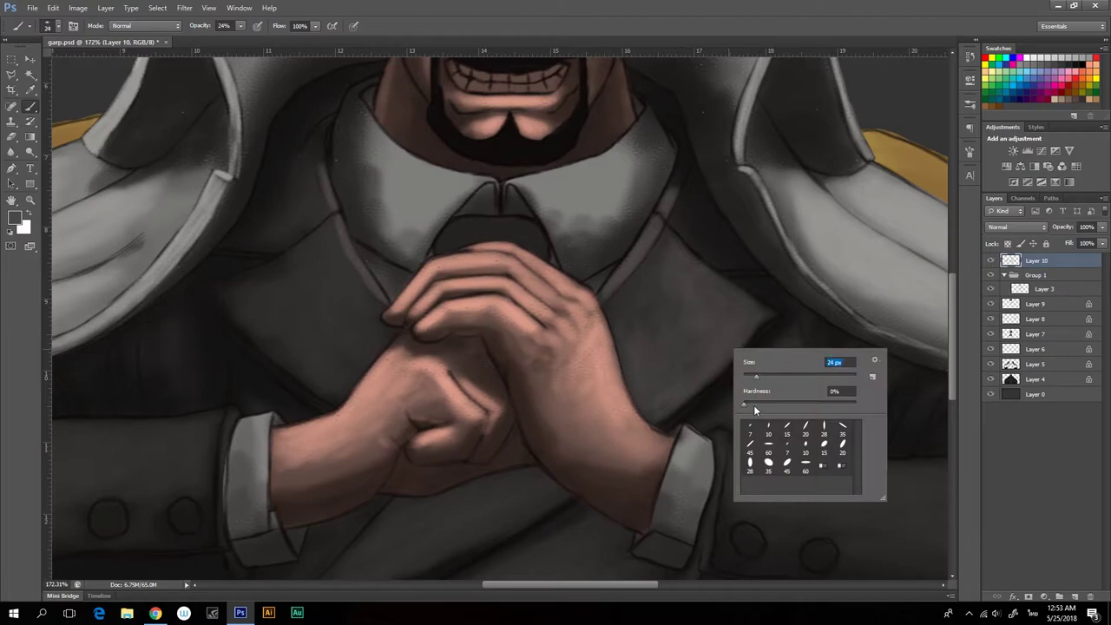
key(Return)
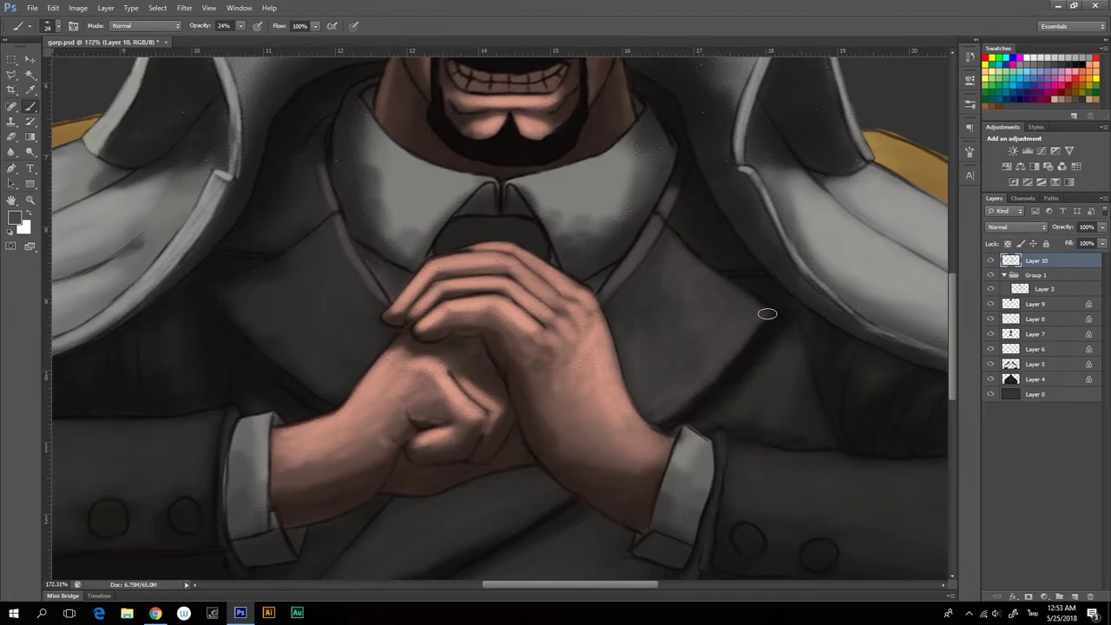
Lay faint shading on the jacket beside the right hand
drag(789, 325, 758, 365)
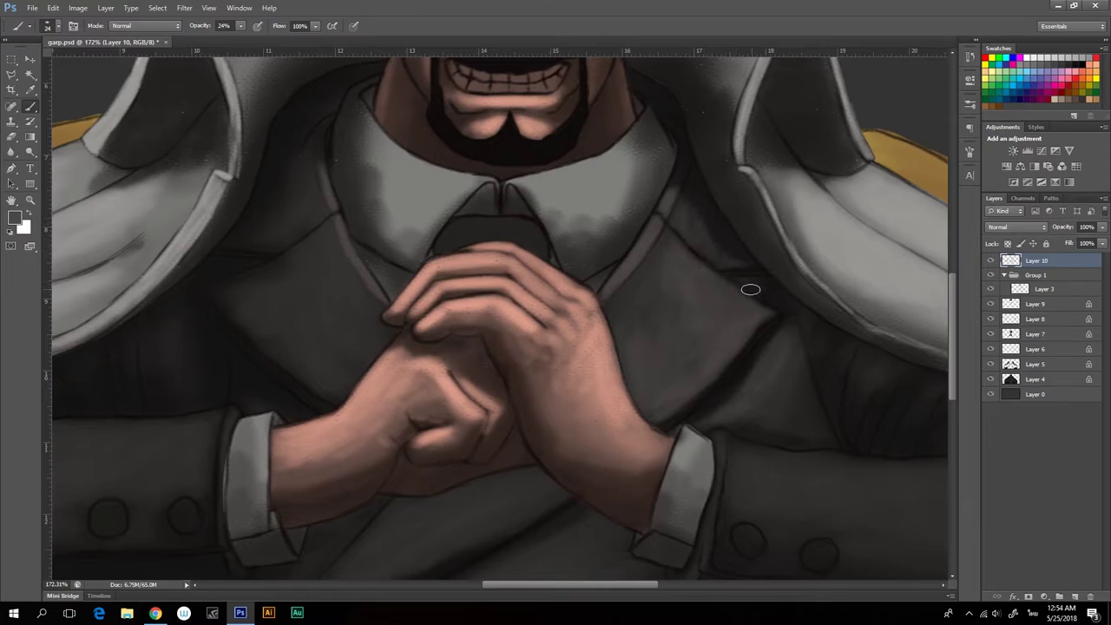
scroll(608, 390, down, 5)
scroll(521, 434, up, 5)
scroll(533, 371, down, 3)
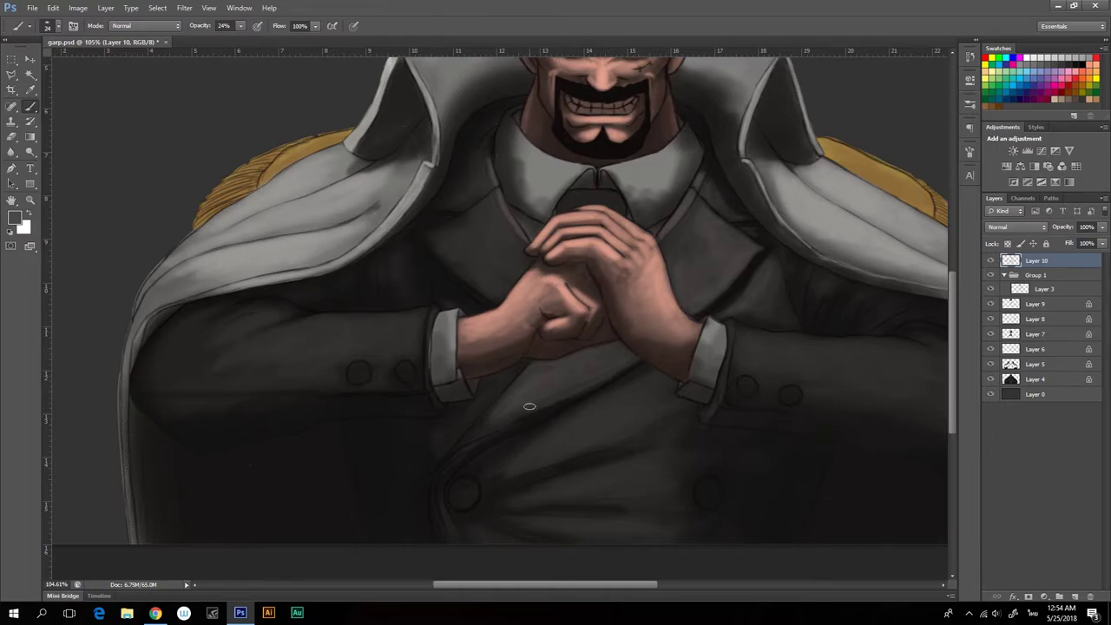
Sample the jacket colour below the hands and zoom closer on the folds
scroll(508, 450, up, 3)
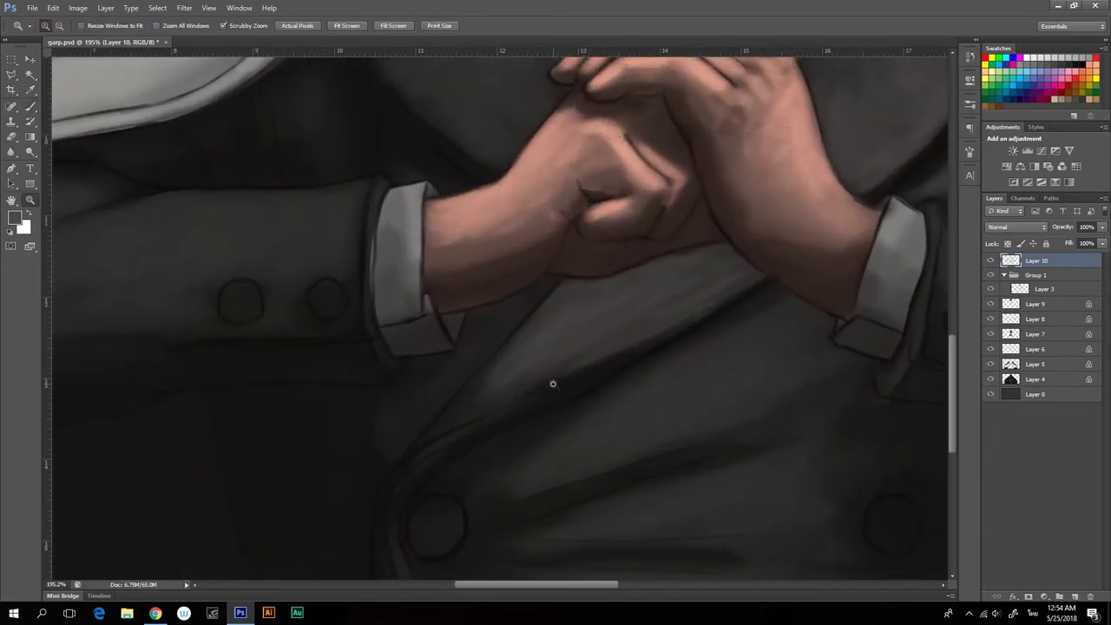
alt+click(638, 335)
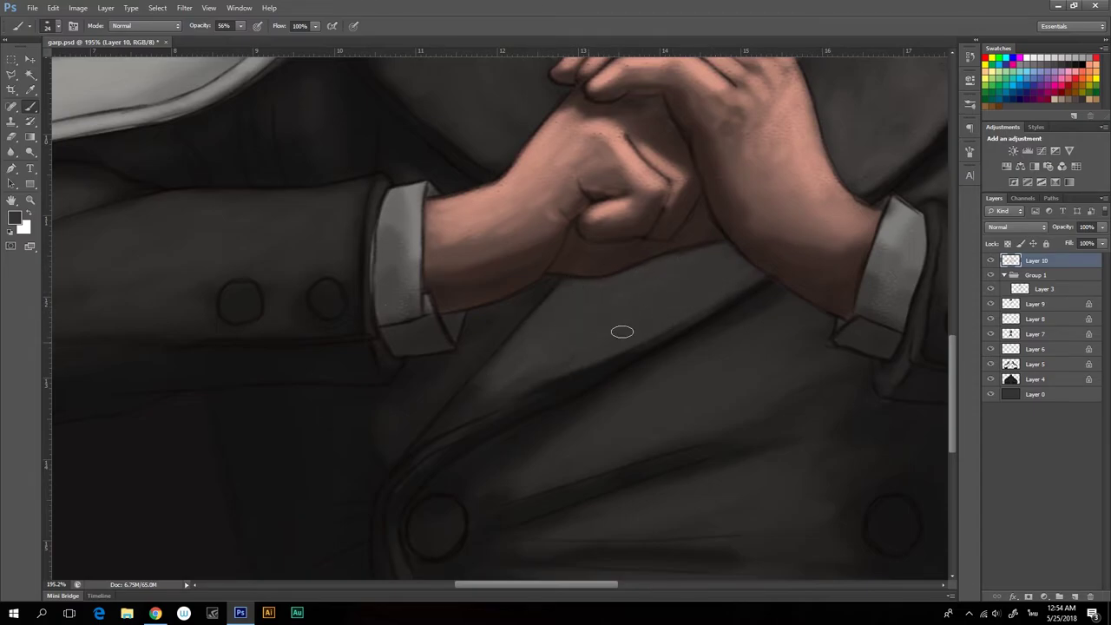
key(z)
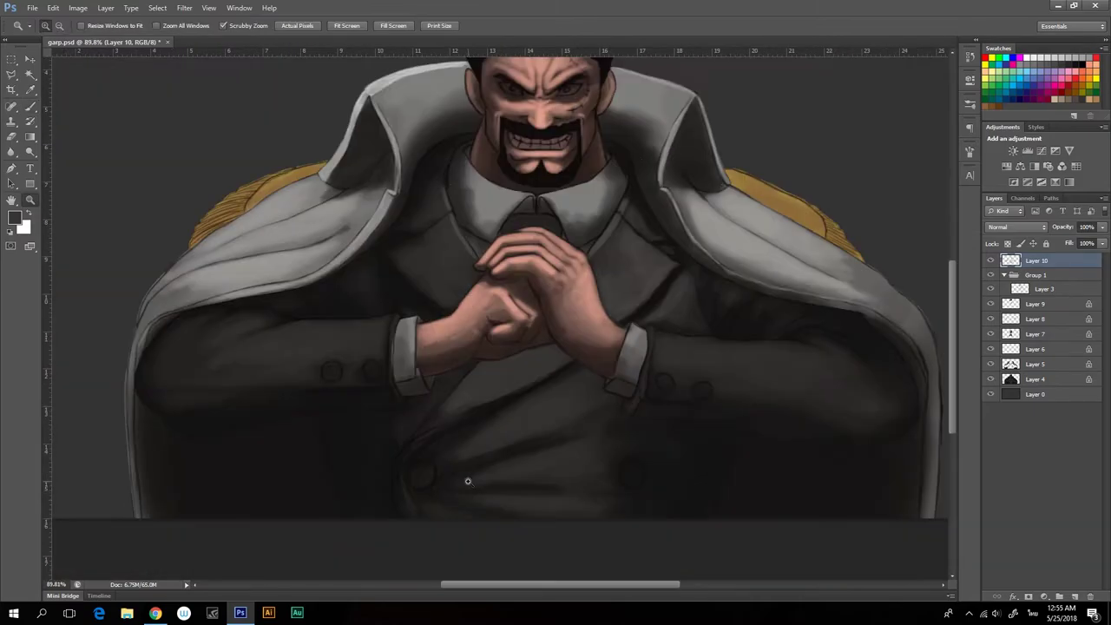
drag(669, 322, 511, 462)
key(b)
alt+click(385, 323)
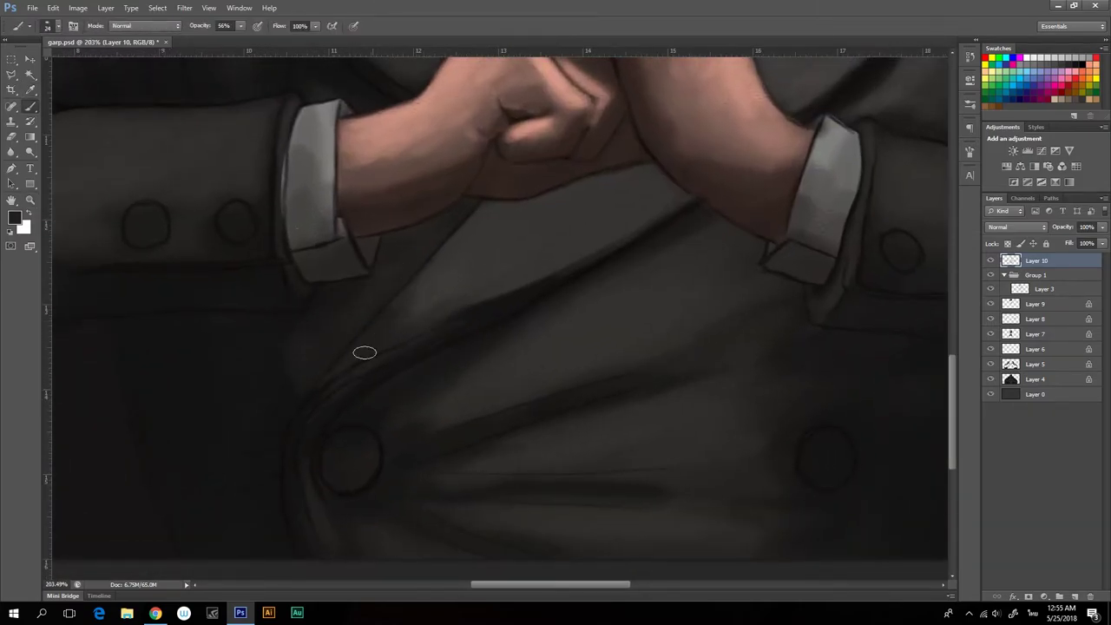
Sample a dark shade from the jacket fold and zoom onto the jacket below the hands
key(i)
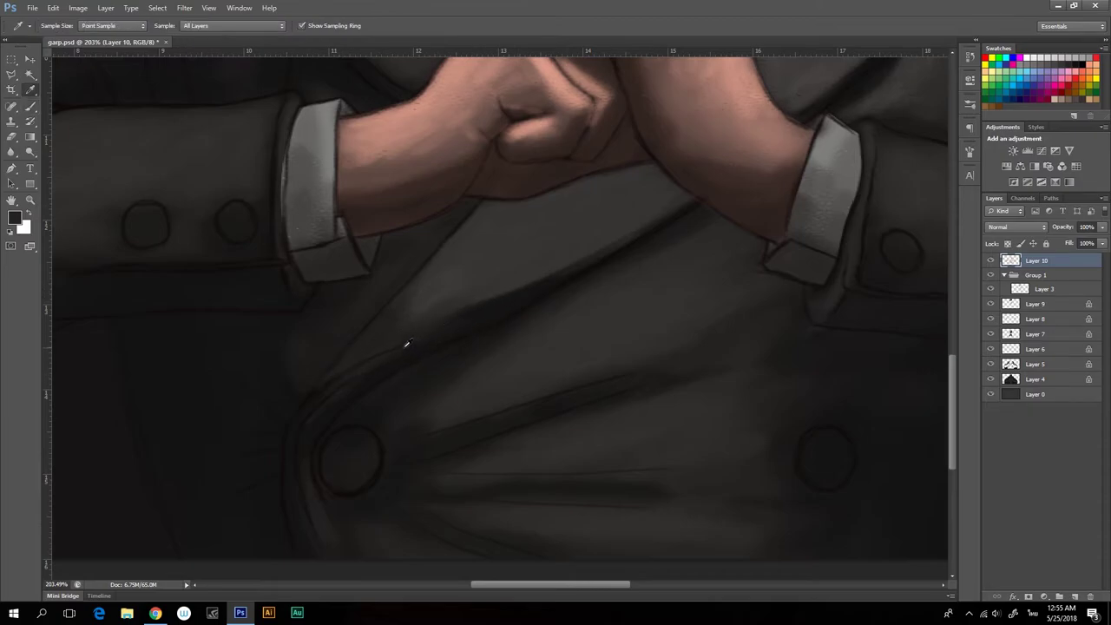
click(402, 342)
drag(403, 342, 336, 368)
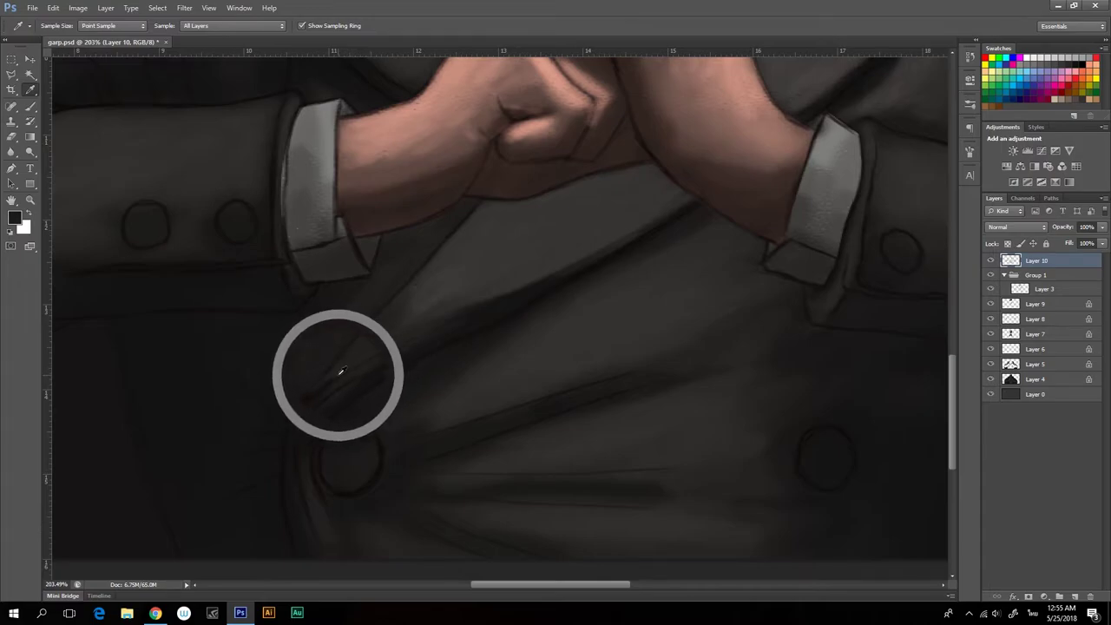
key(b)
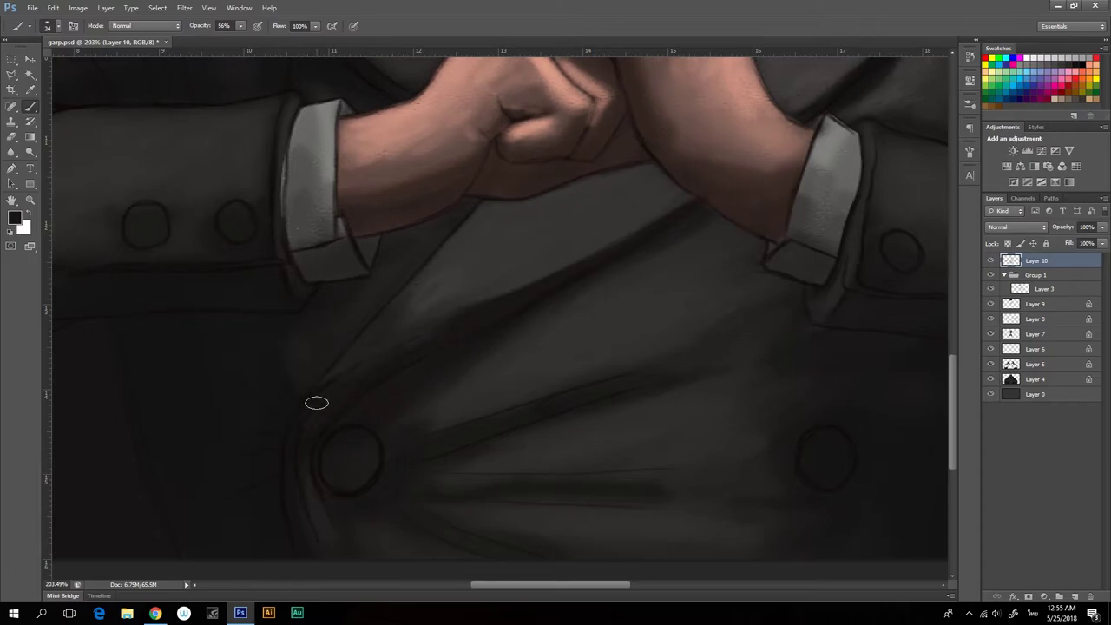
key(z)
key(ctrl+0)
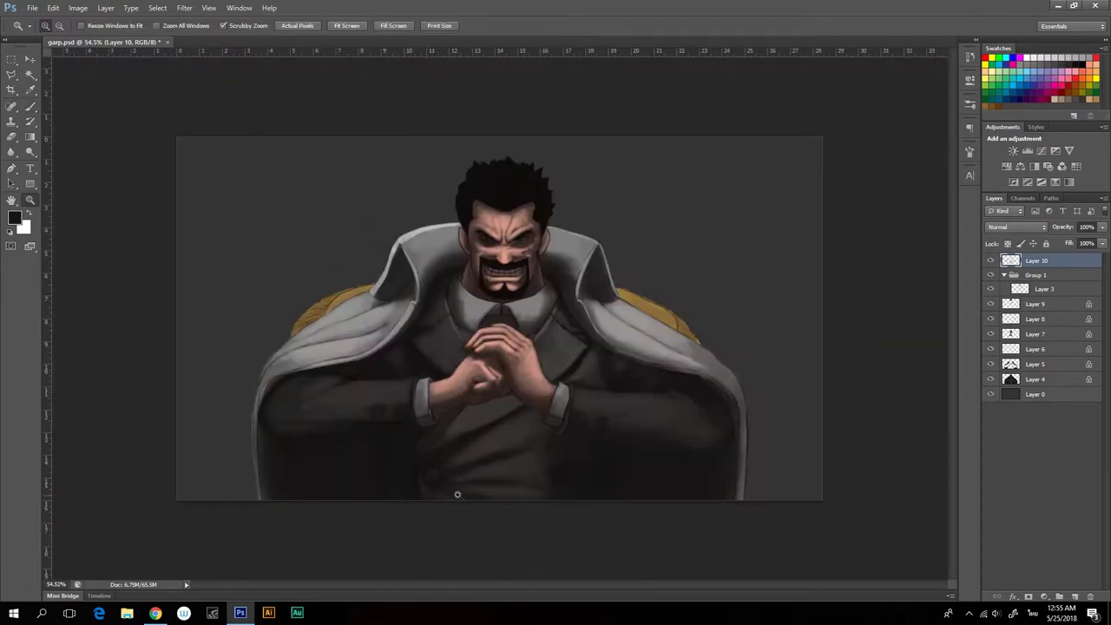
drag(458, 494, 519, 476)
key(i)
drag(441, 404, 462, 405)
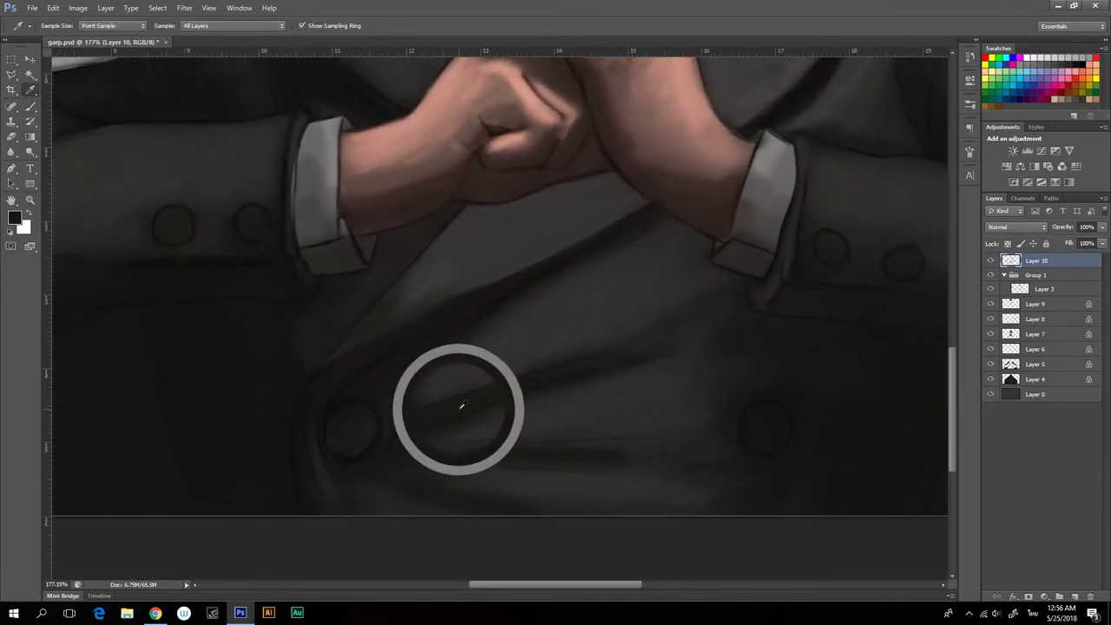
key(b)
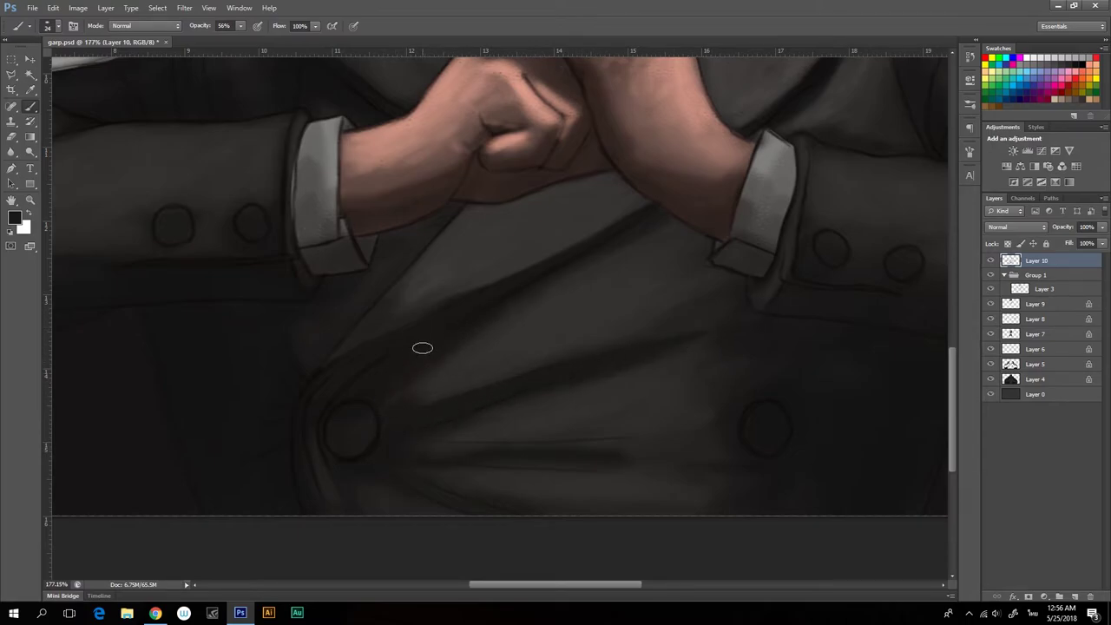
Darken the fold line from the left button and extend it further right
alt+click(511, 342)
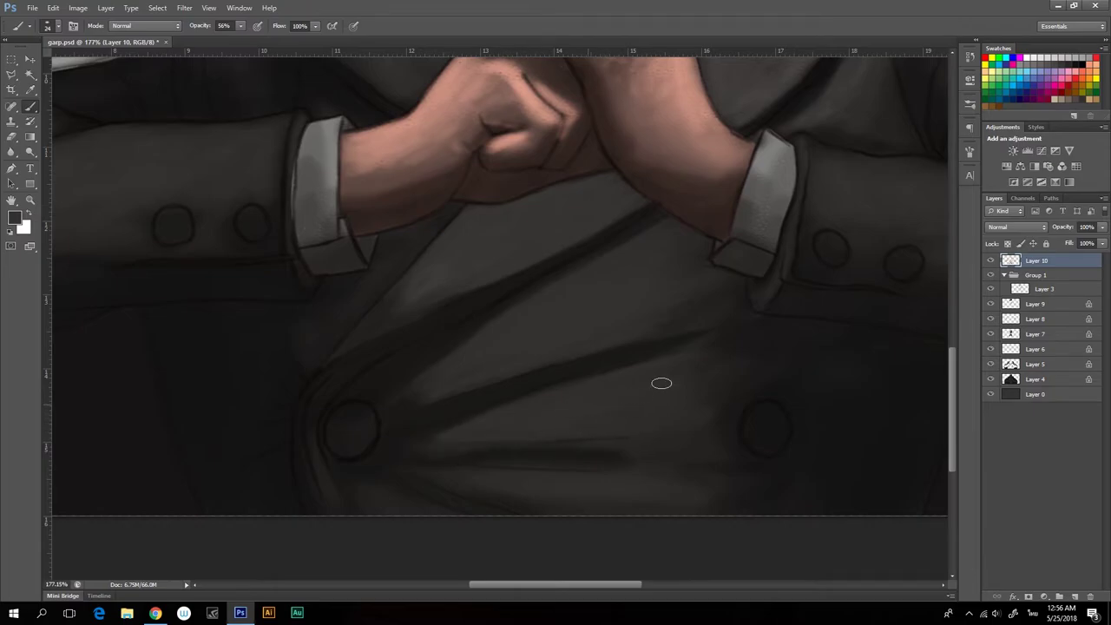
alt+click(465, 405)
drag(582, 450, 491, 451)
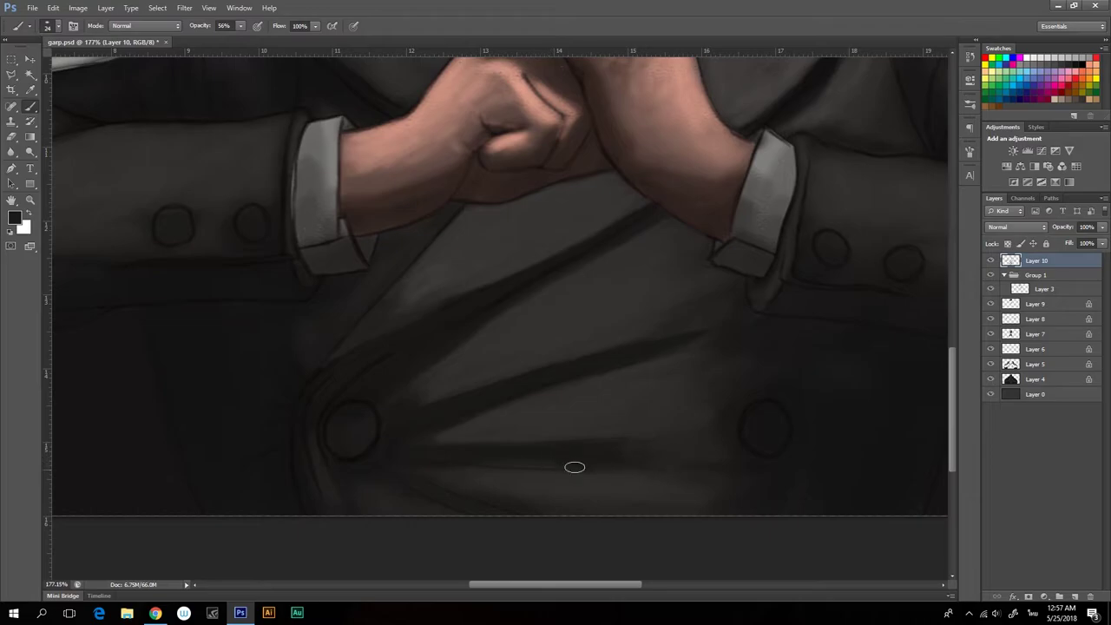
mouse_move(573, 464)
mouse_down()
mouse_move(707, 471)
mouse_move(655, 459)
mouse_move(733, 453)
mouse_up()
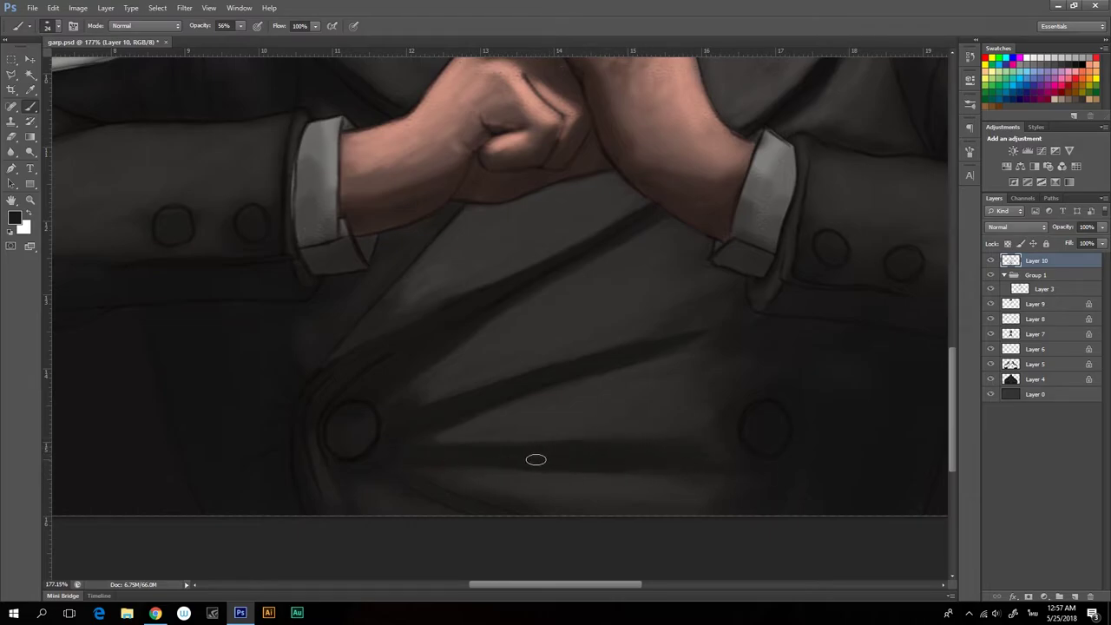
Sample the coat colour near the left button for the next fold strokes
key(o)
key(b)
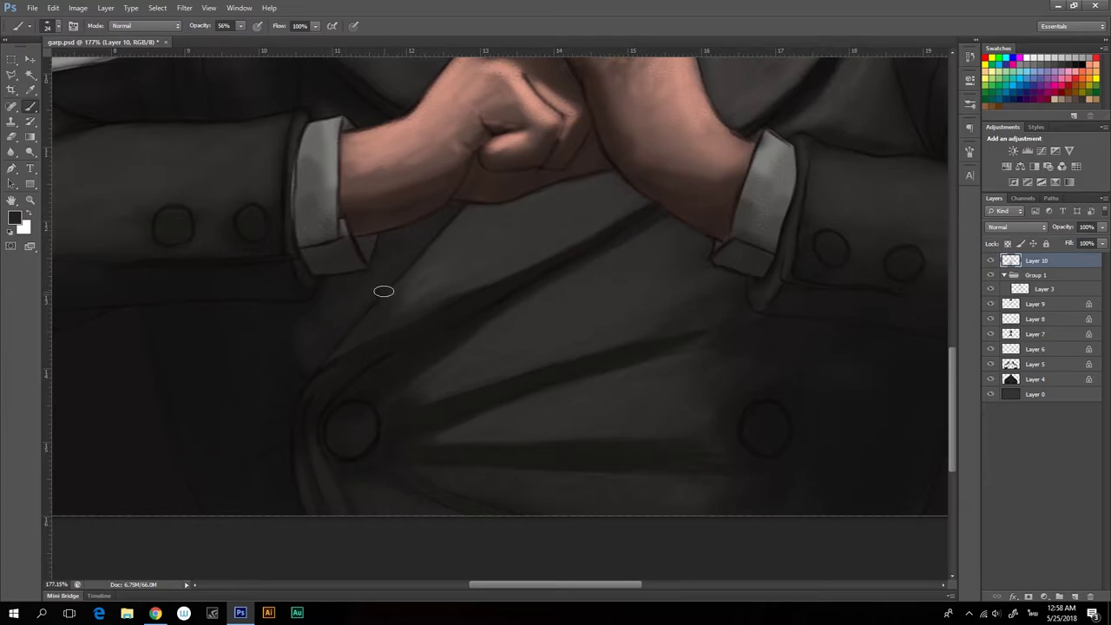
key(i)
click(299, 422)
key(b)
Sample the dark lapel colour and reduce the brush to 14 px
scroll(952, 375, up, 3)
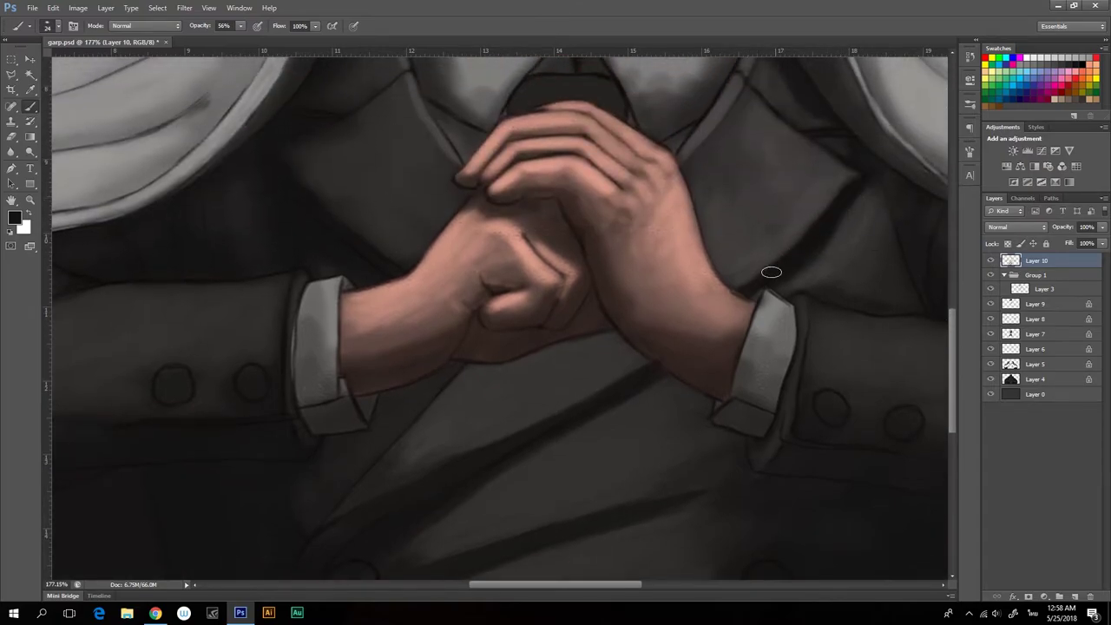
alt+click(838, 241)
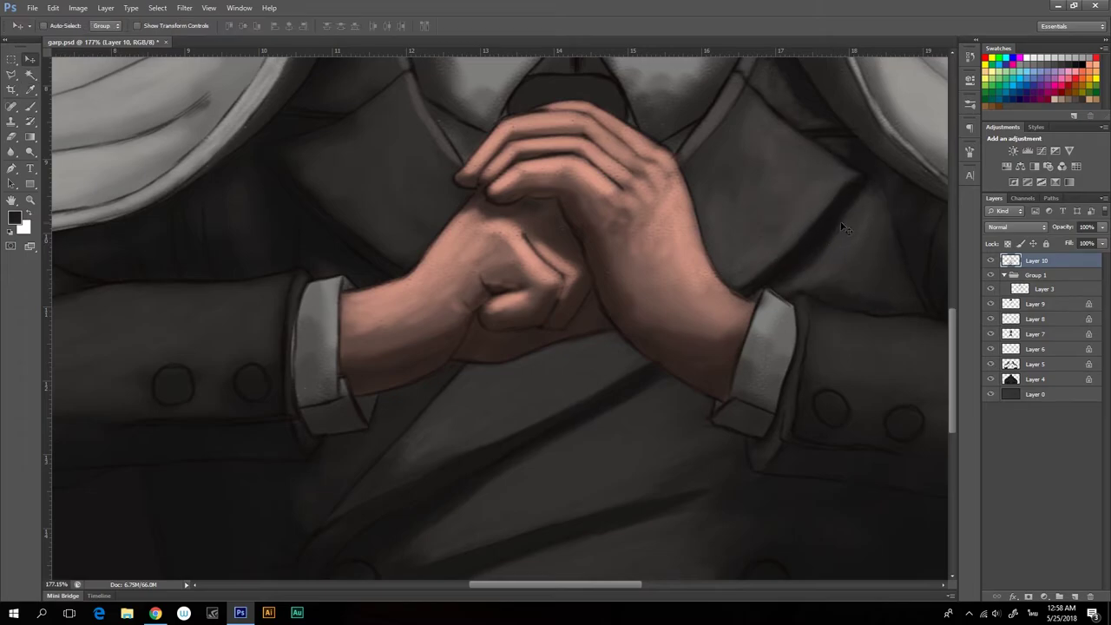
right_click(841, 213)
drag(871, 230, 861, 230)
click(866, 185)
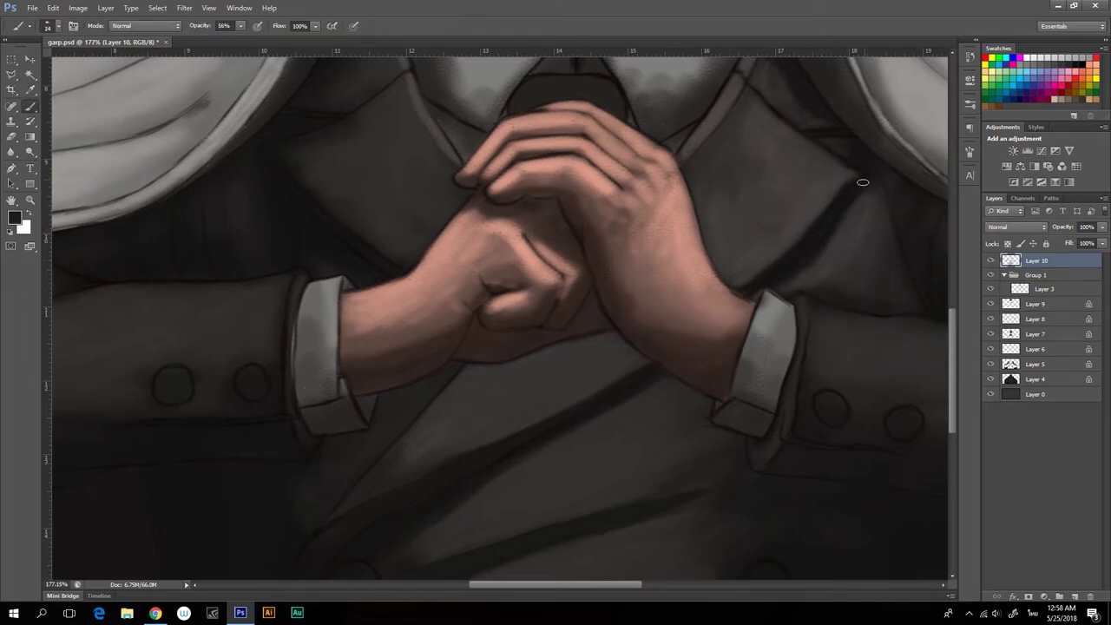
alt+click(807, 276)
Zoom in on the clasped hands and set the soft brush to 20 px
key(z)
drag(748, 345, 706, 406)
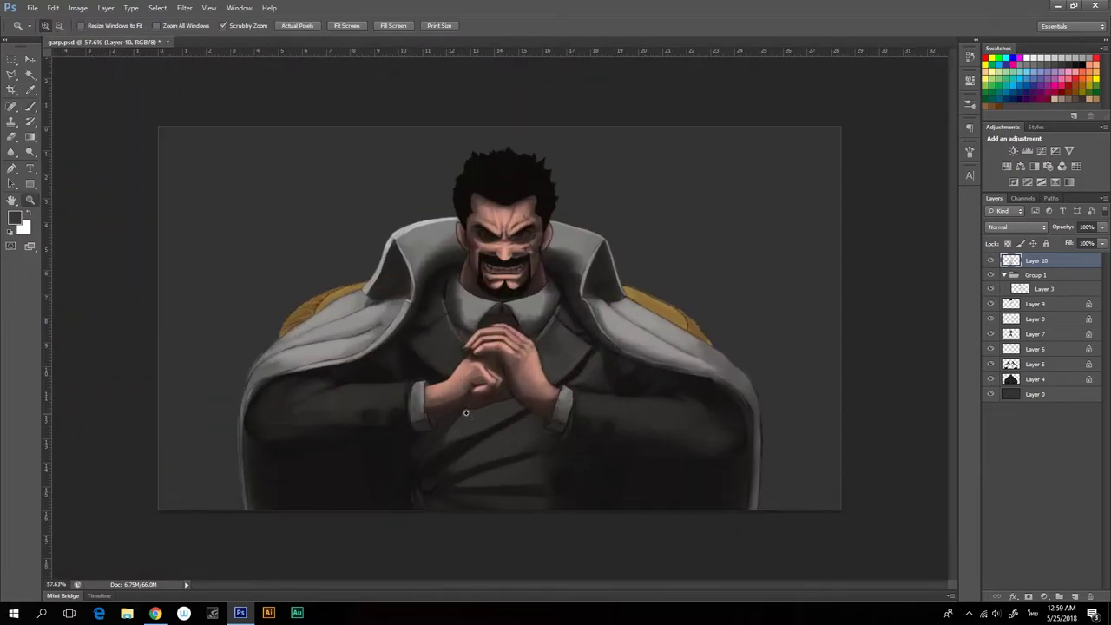
mouse_move(460, 427)
mouse_down()
mouse_move(499, 373)
mouse_move(669, 261)
mouse_up()
key(b)
right_click(687, 325)
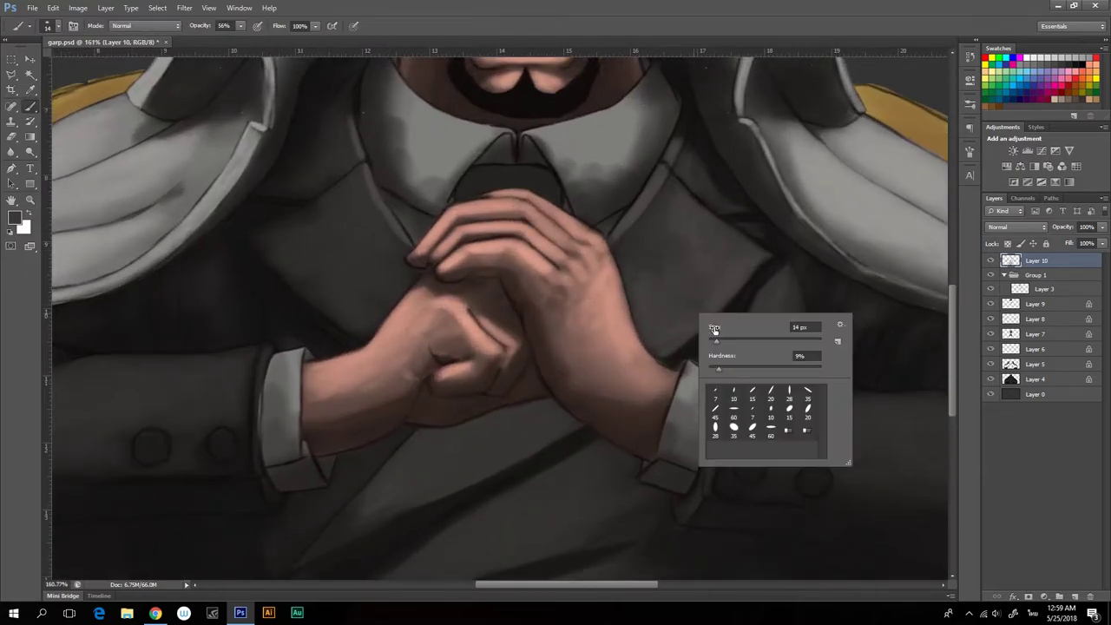
key(Escape)
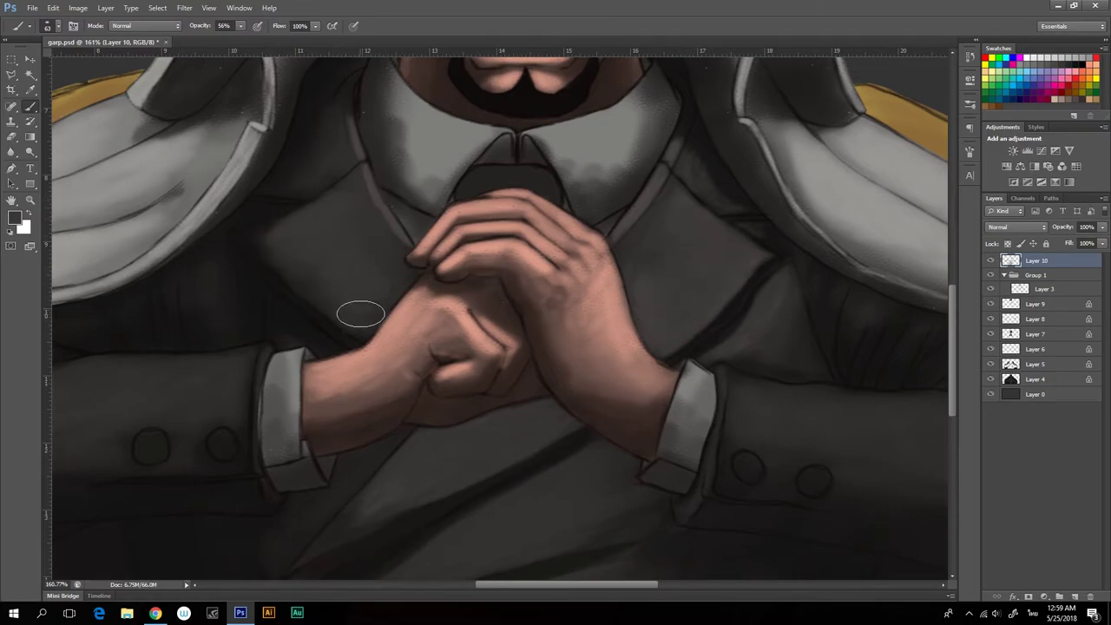
right_click(340, 248)
key(Escape)
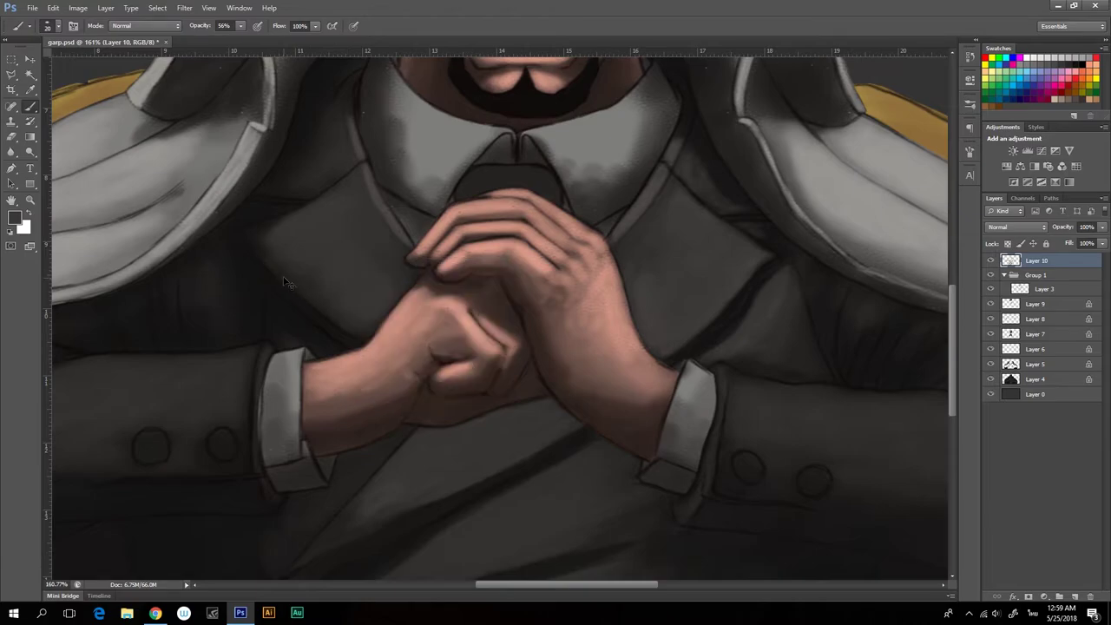
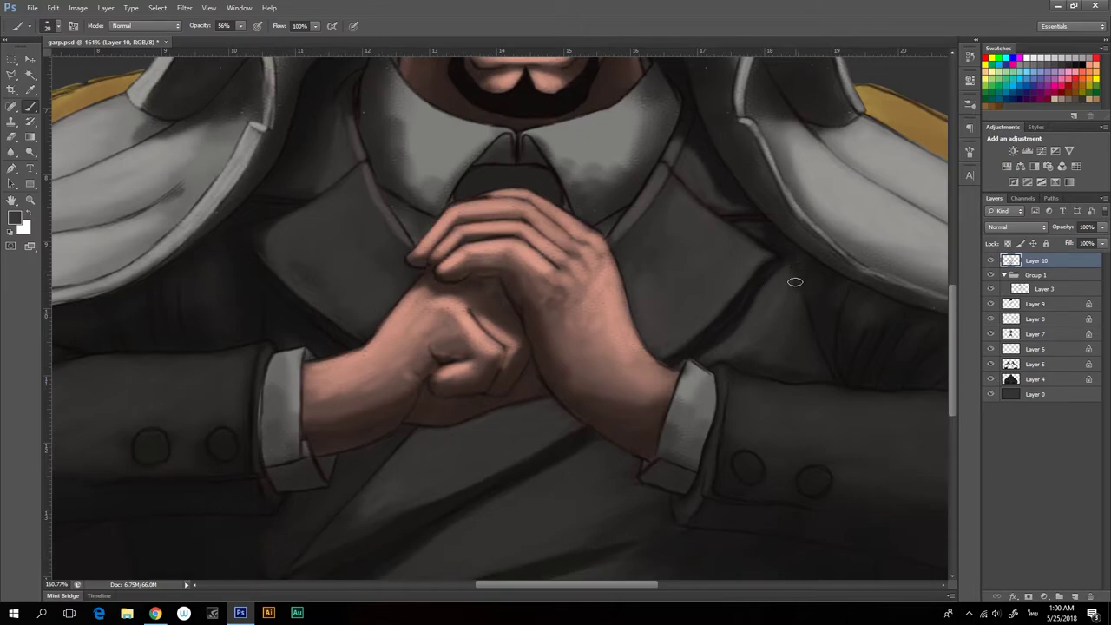
Sample dark vest greys and paint soft shading on the suit around the clasped hands
alt+click(283, 293)
alt+click(276, 225)
scroll(302, 314, down, 5)
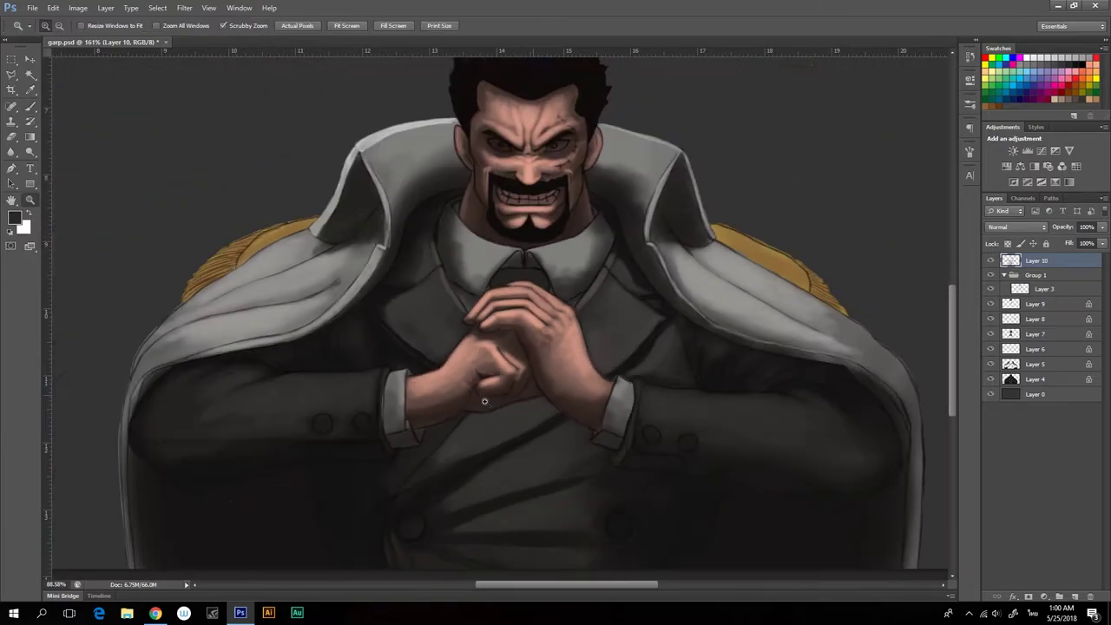
scroll(429, 356, up, 3)
scroll(399, 374, up, 3)
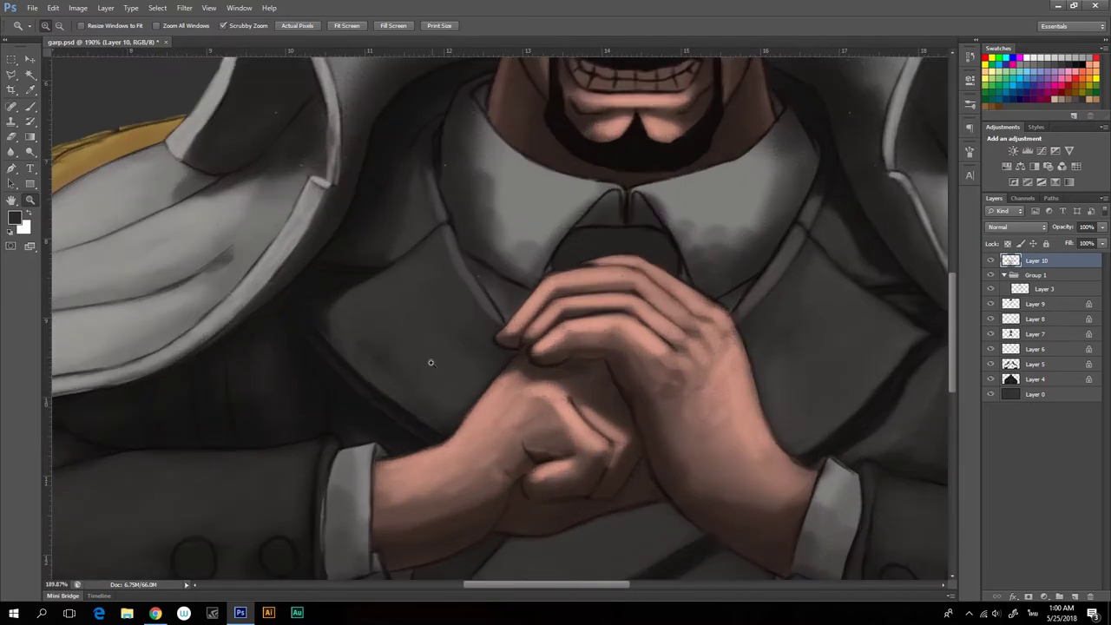
scroll(382, 390, down, 2)
scroll(370, 399, up, 1)
key(b)
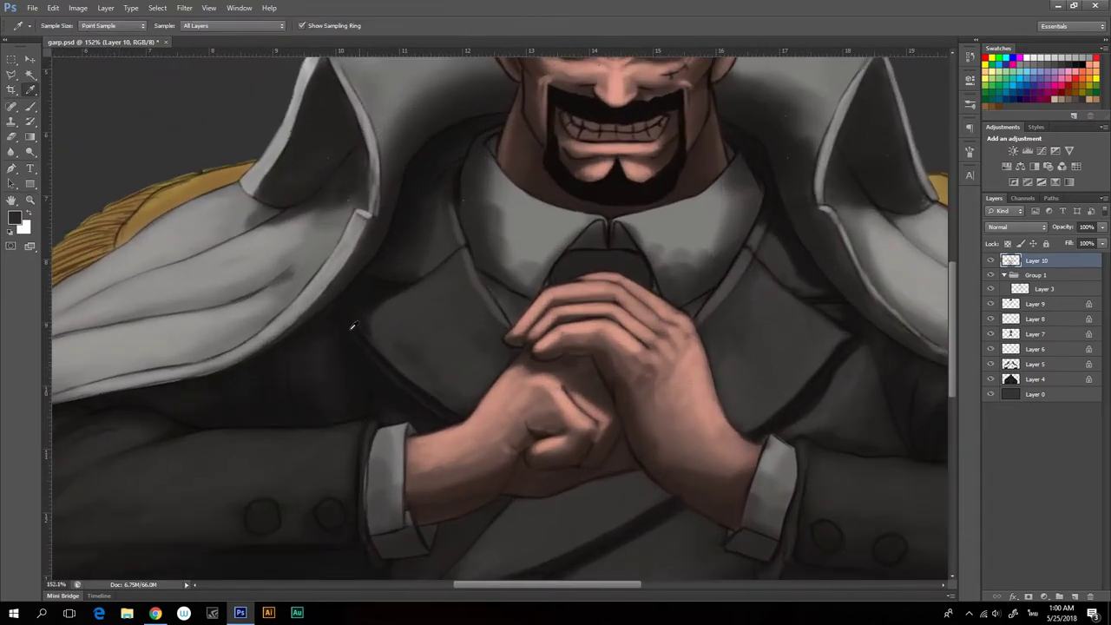
right_click(349, 370)
click(284, 393)
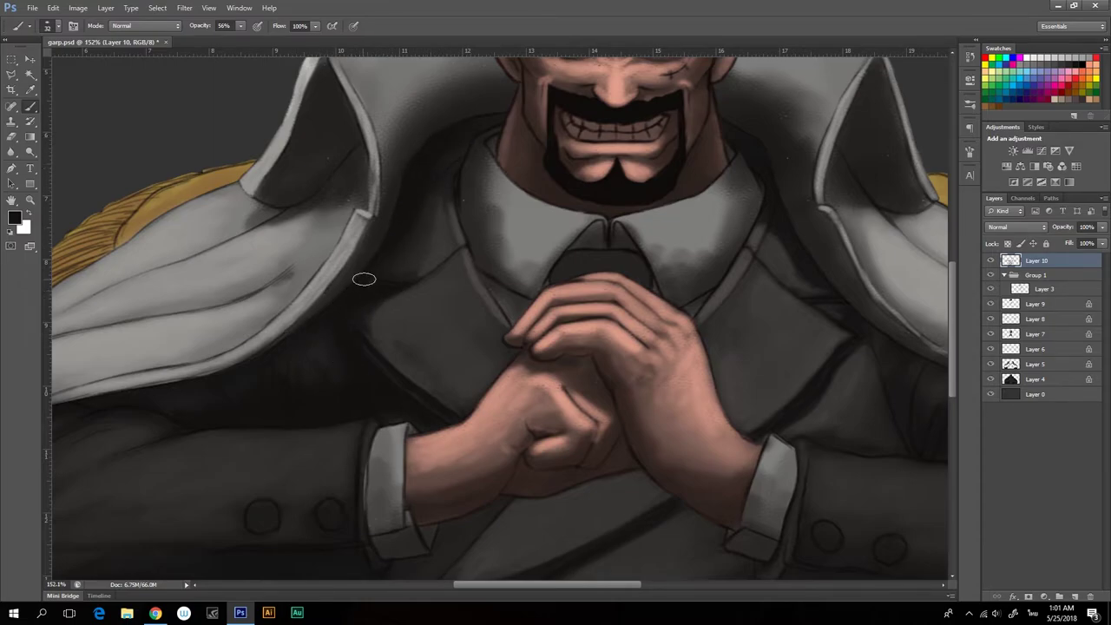
At 37% brush opacity, blend shading over the suit under the cape's right side
key(z)
mouse_move(560, 347)
mouse_down()
mouse_move(468, 403)
mouse_move(631, 375)
mouse_up()
key(b)
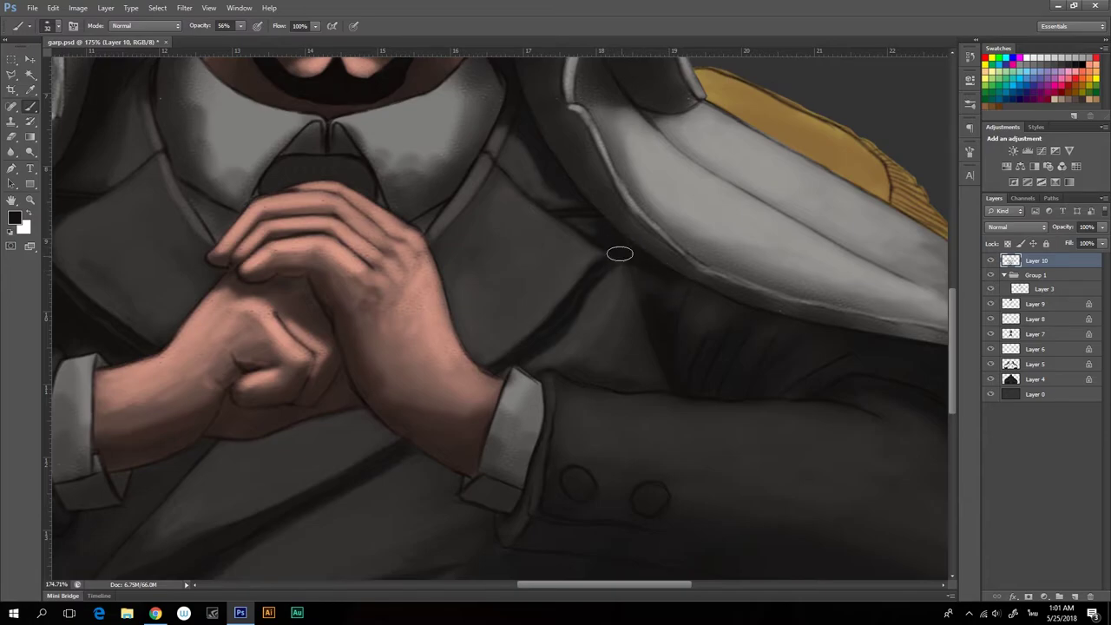
scroll(543, 270, up, 2)
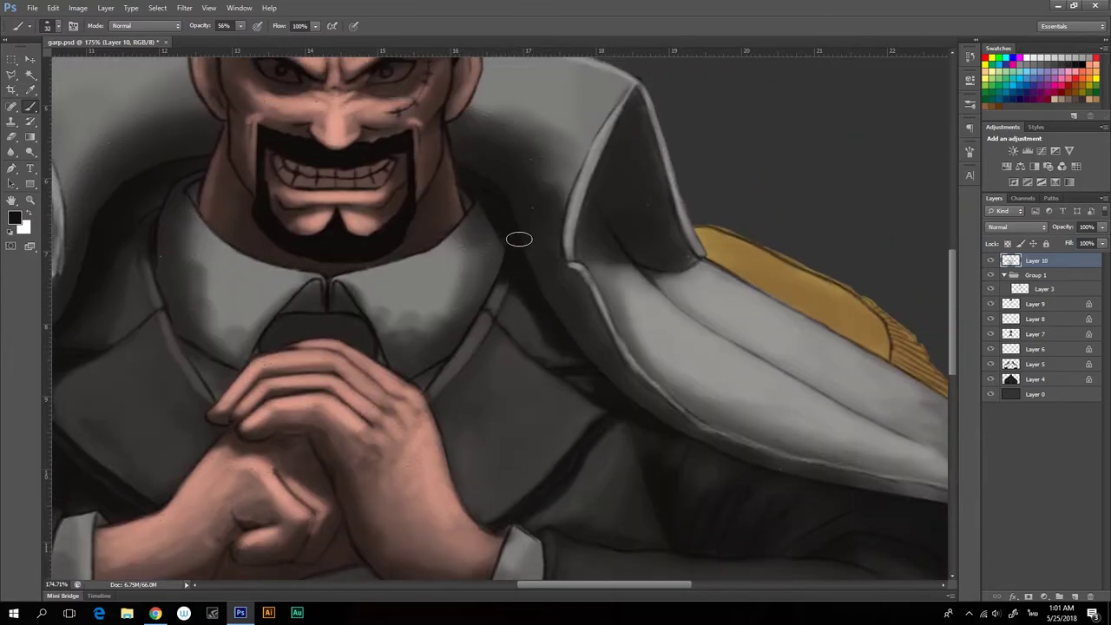
key(3)
key(7)
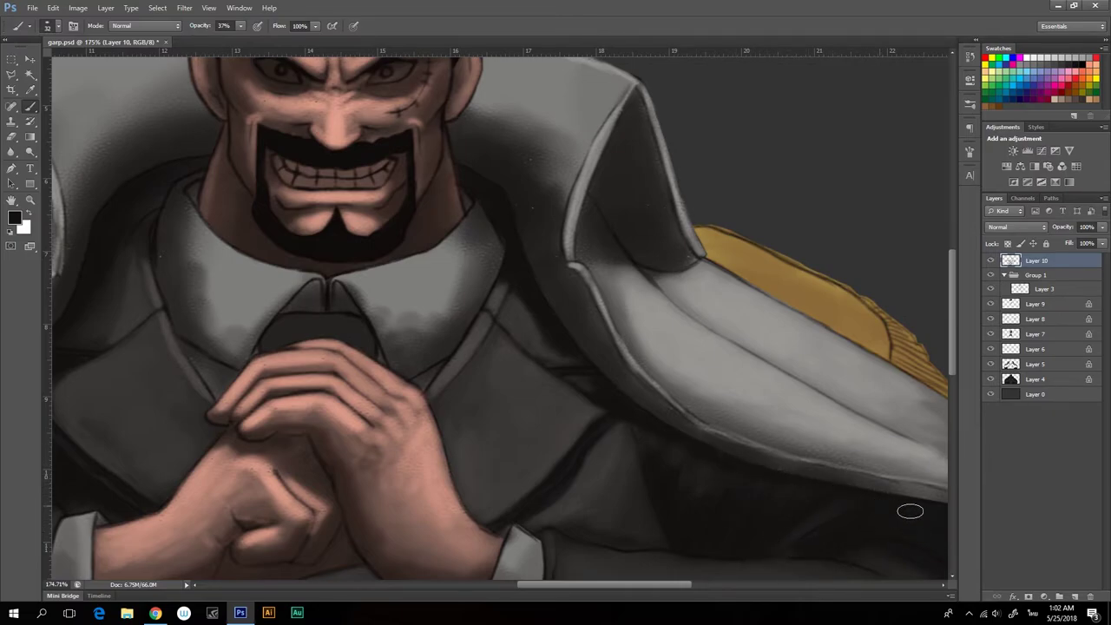
scroll(767, 577, right, 5)
scroll(936, 414, down, 3)
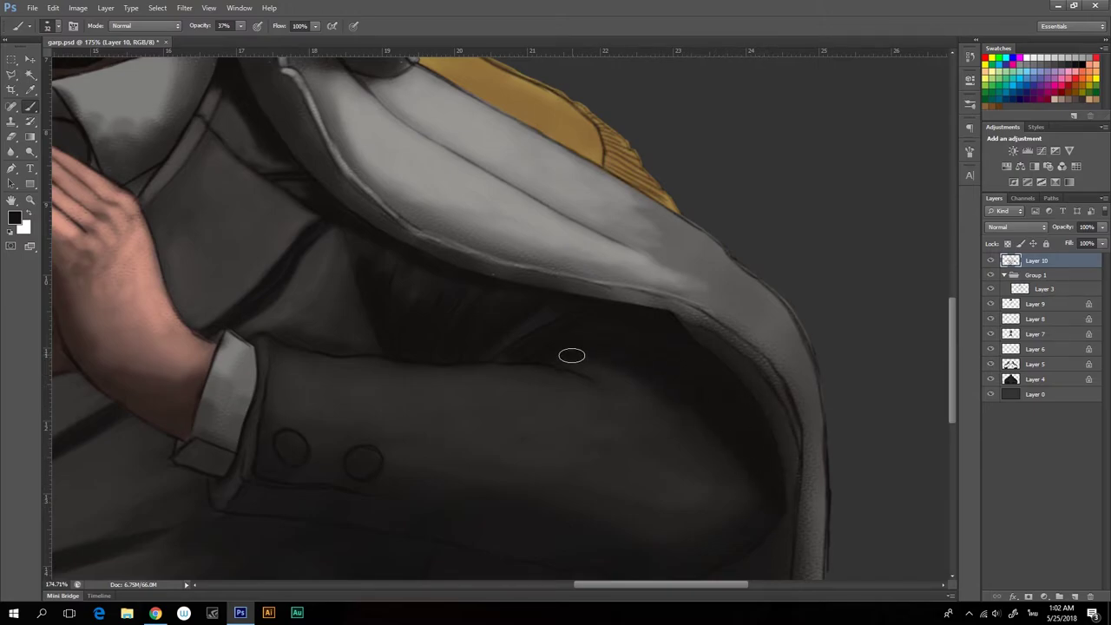
key(z)
mouse_move(687, 425)
mouse_down()
mouse_move(503, 377)
mouse_move(307, 405)
mouse_up()
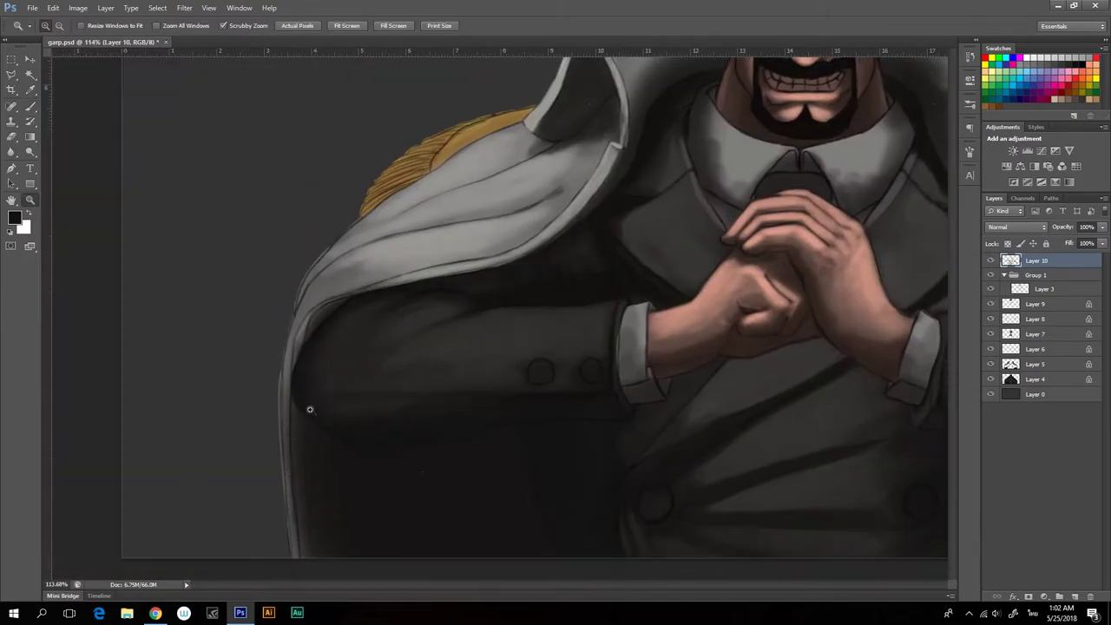
Shade the left sleeve and the coat under the cape's left side with a 19 px brush
key(b)
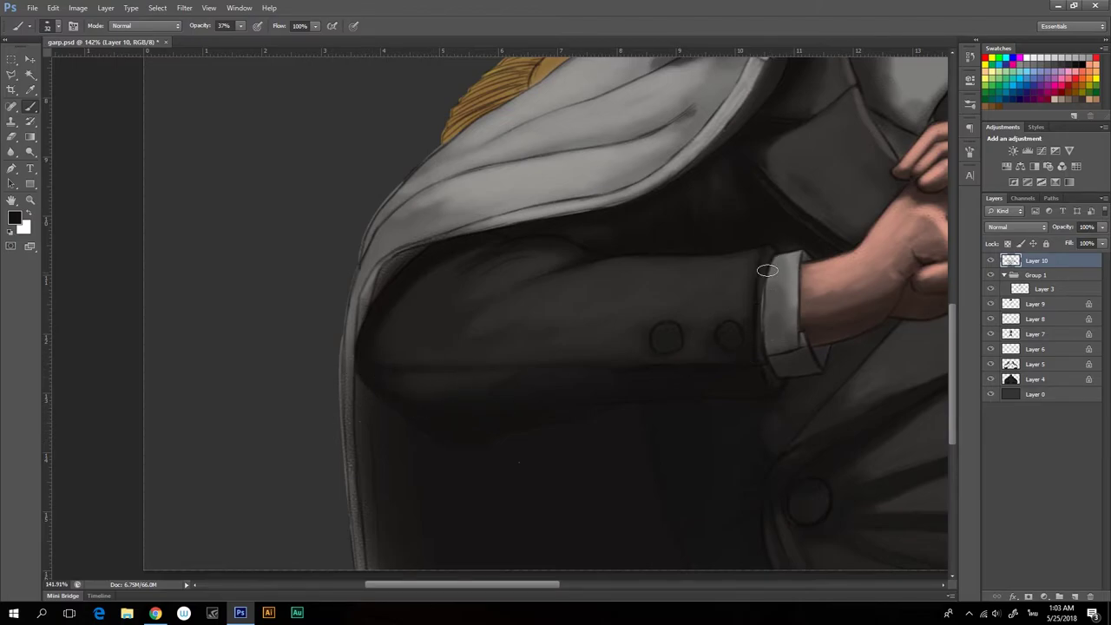
right_click(758, 325)
key(Return)
scroll(673, 302, right, 4)
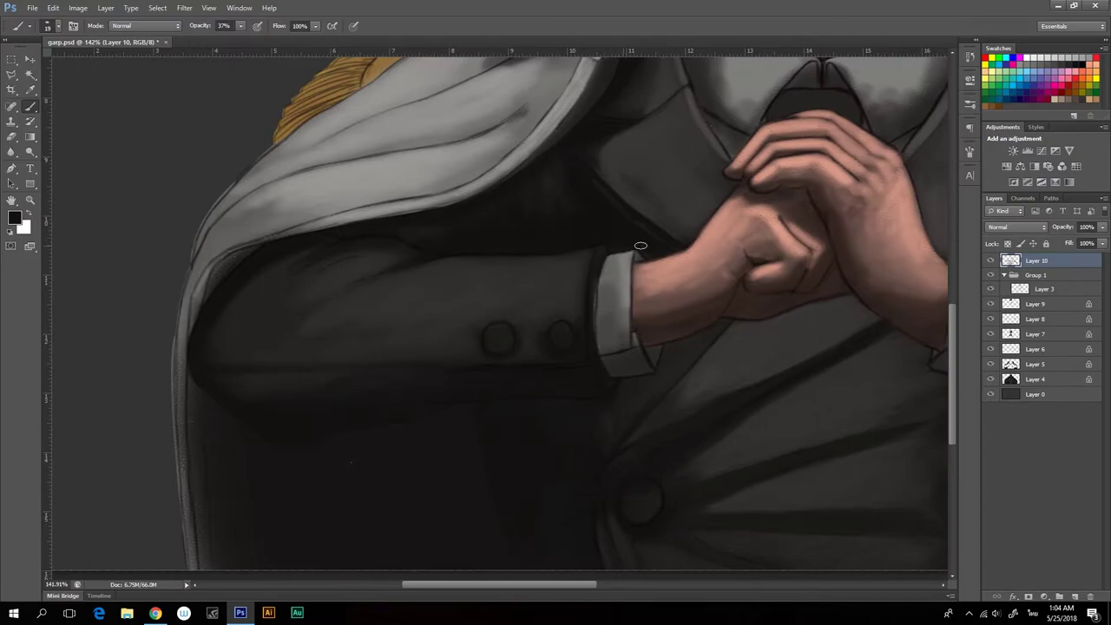
Paint deeper shading on the suit just around the clasped hands
drag(765, 367, 523, 443)
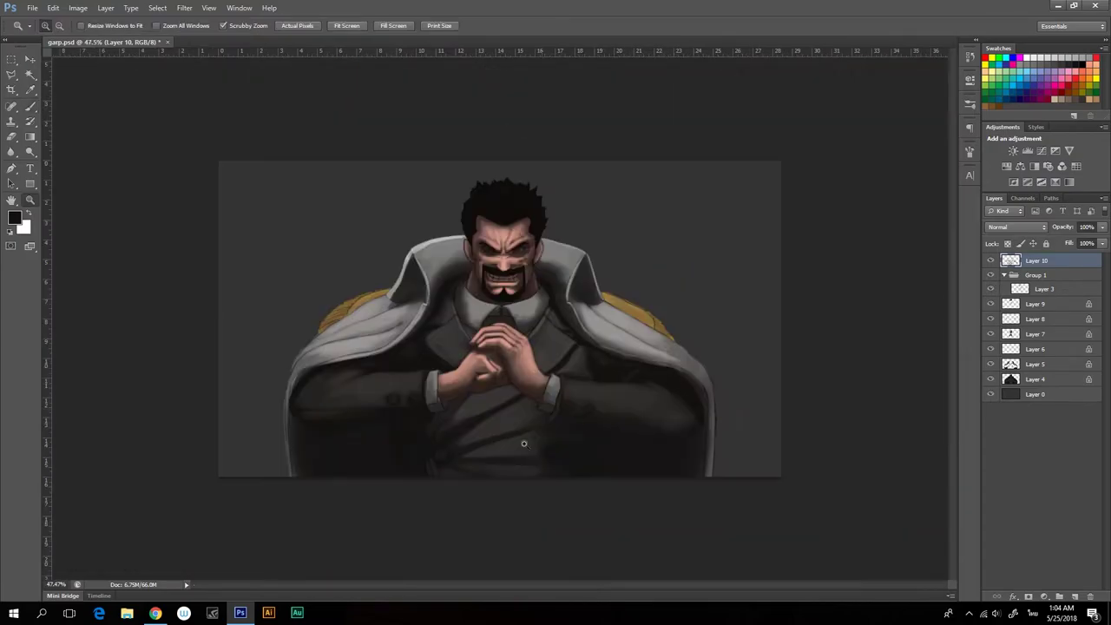
drag(434, 463, 950, 401)
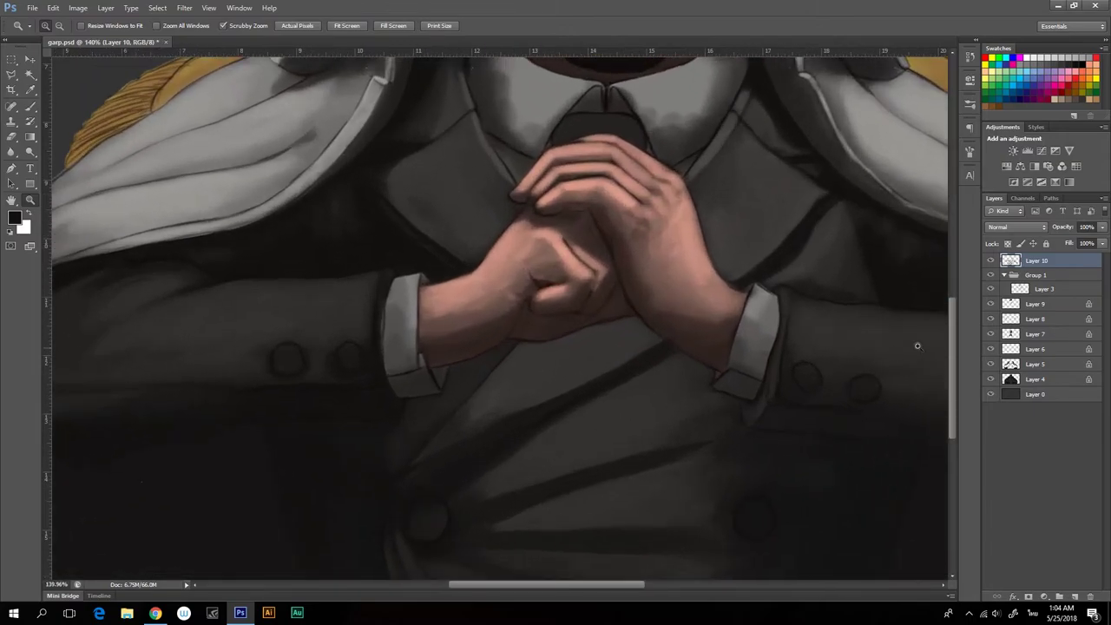
key(b)
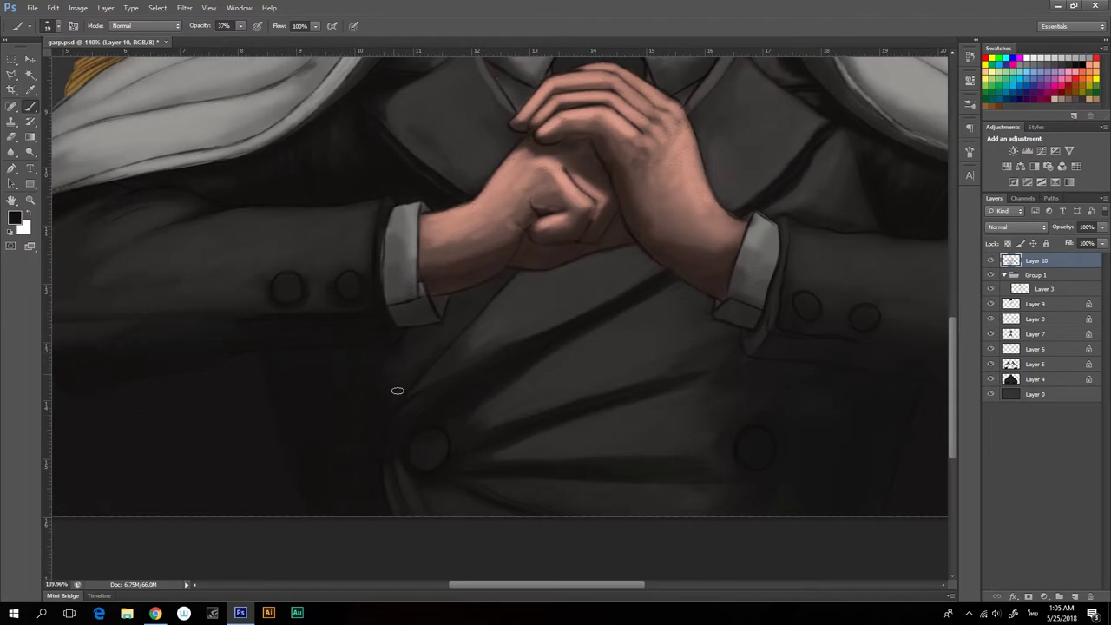
drag(451, 413, 427, 424)
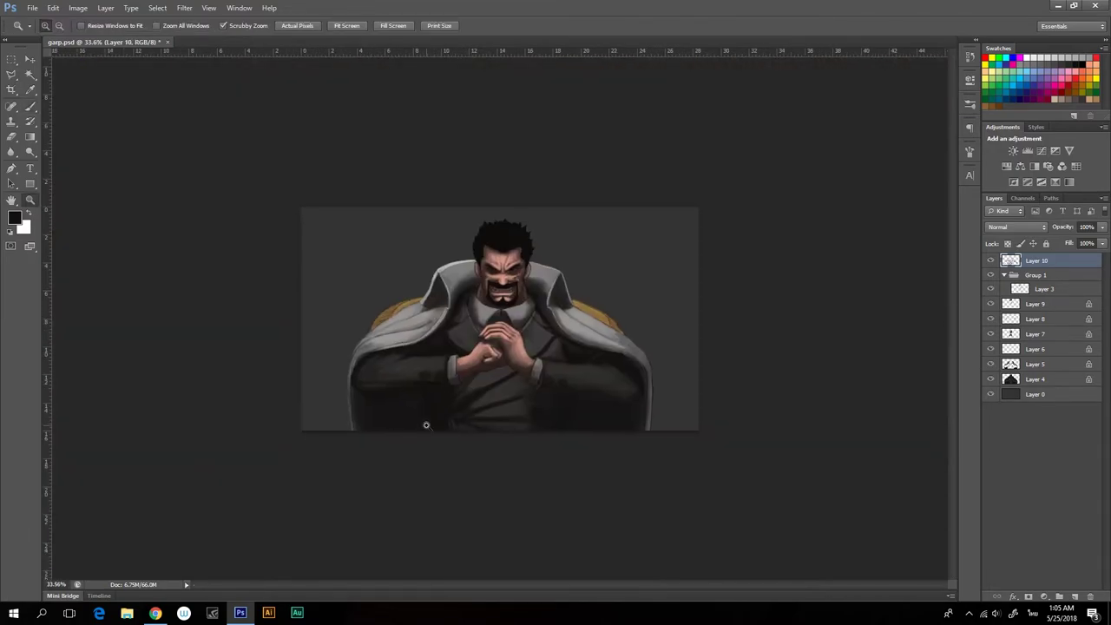
Darken the lower coat and right sleeve with a larger brush at 51% opacity
mouse_move(567, 439)
mouse_down()
mouse_move(513, 390)
mouse_move(472, 303)
mouse_up()
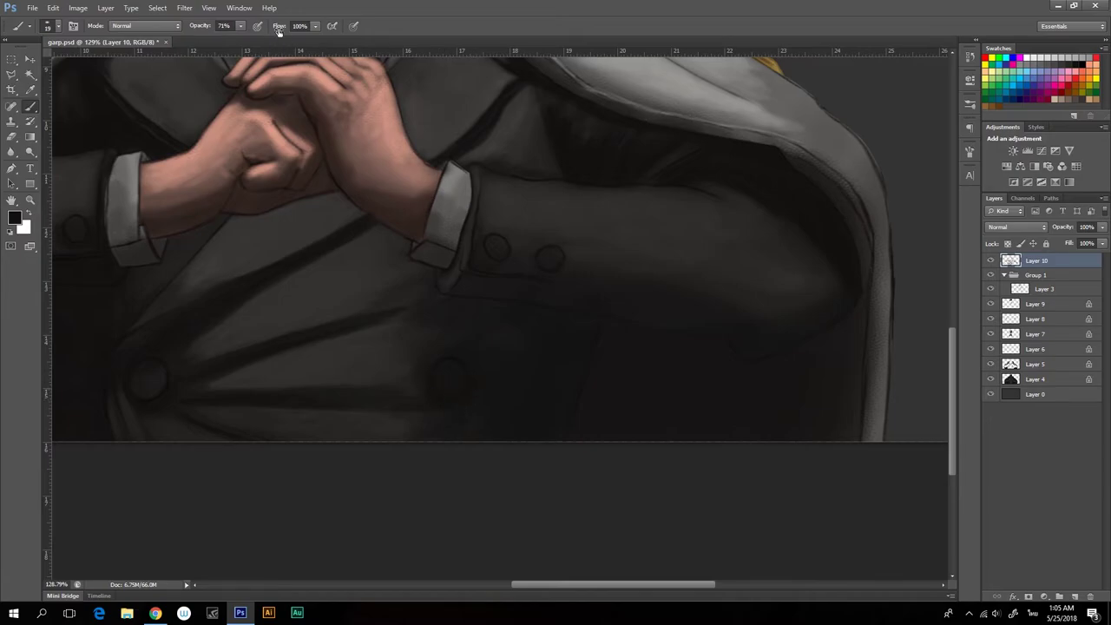
key(5)
key(1)
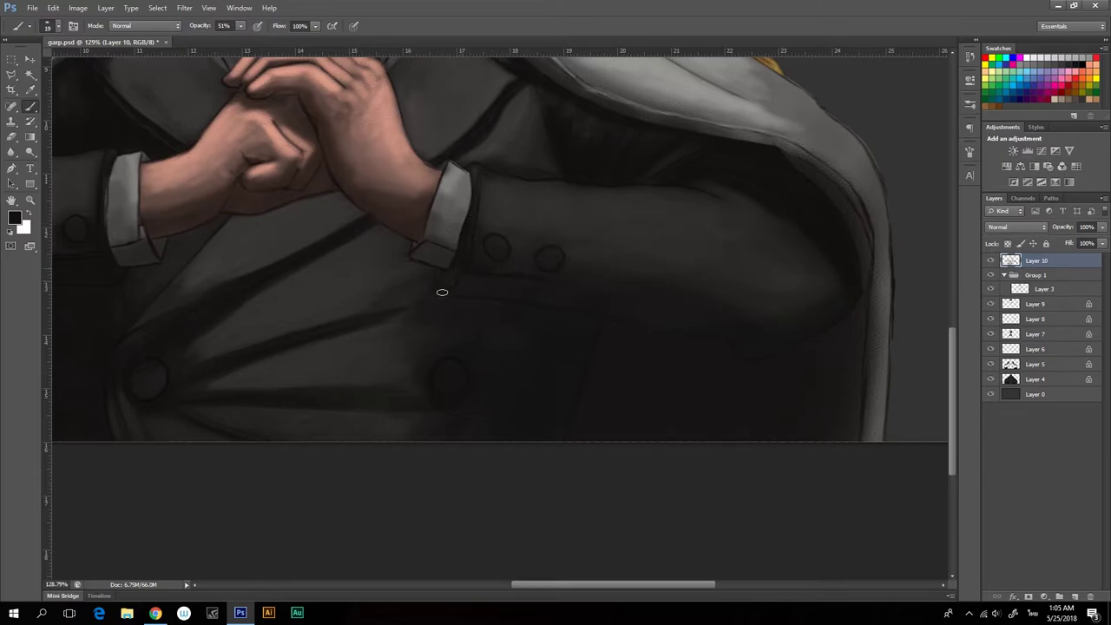
right_click(547, 296)
key(Escape)
key(z)
drag(567, 343, 400, 385)
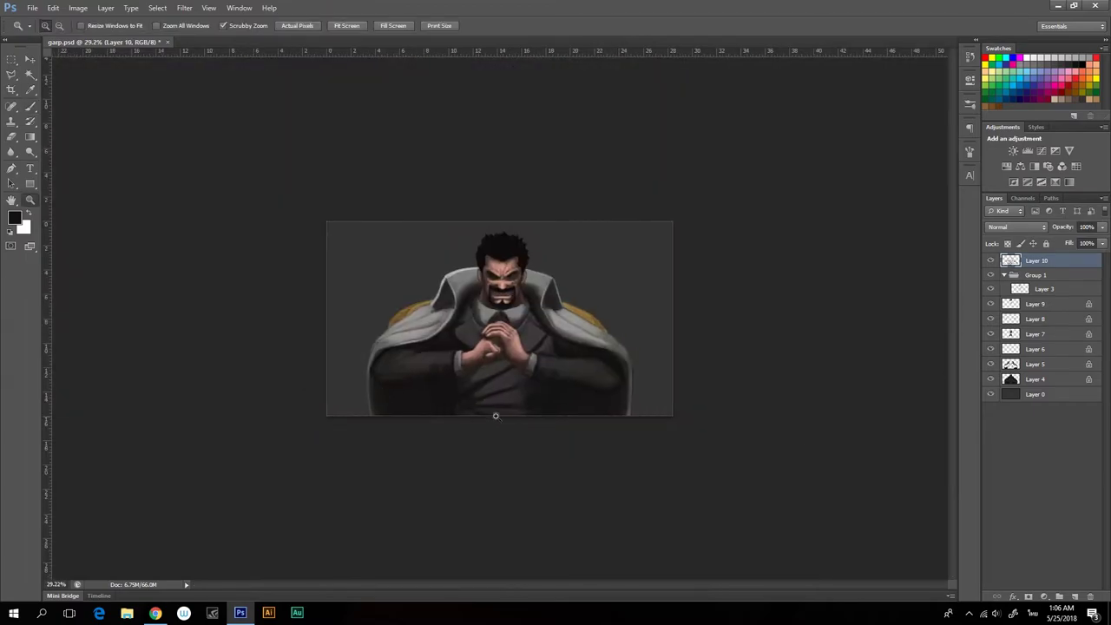
Paint soft shading over the lower coat, checking the brush size along the way
drag(588, 408, 706, 389)
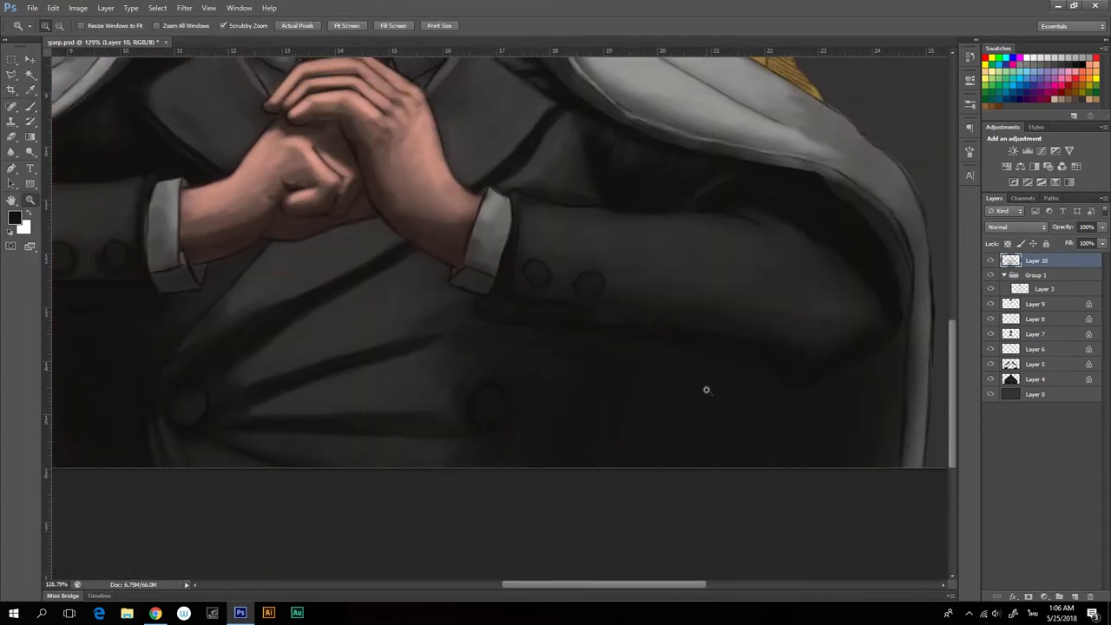
key(b)
right_click(739, 358)
key(Escape)
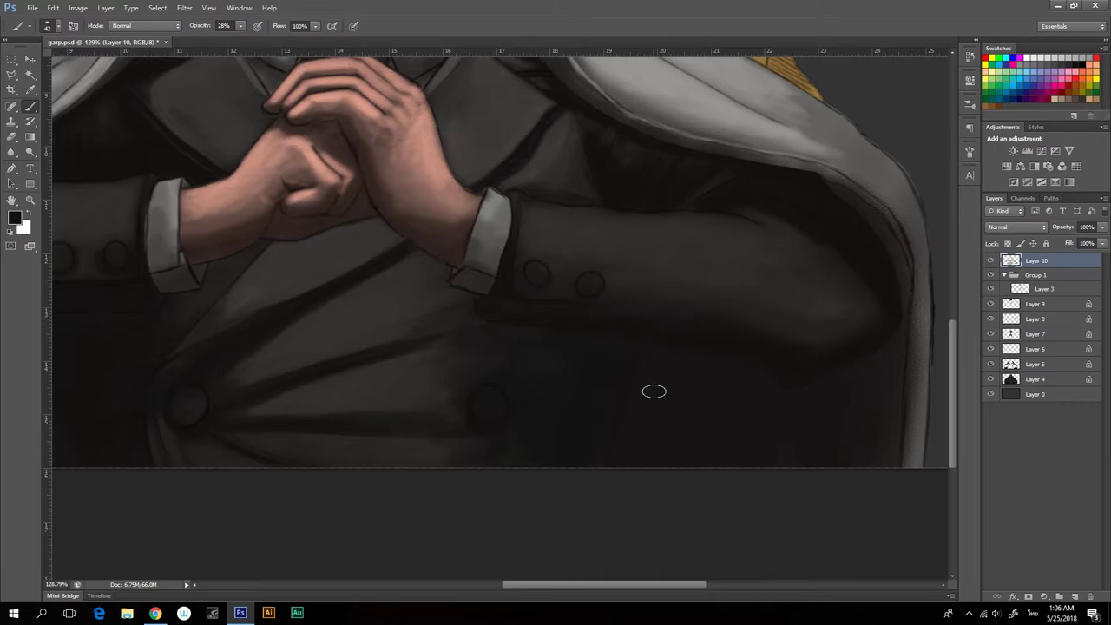
key(z)
mouse_move(654, 390)
mouse_down()
mouse_move(474, 404)
mouse_move(493, 429)
mouse_move(625, 434)
mouse_up()
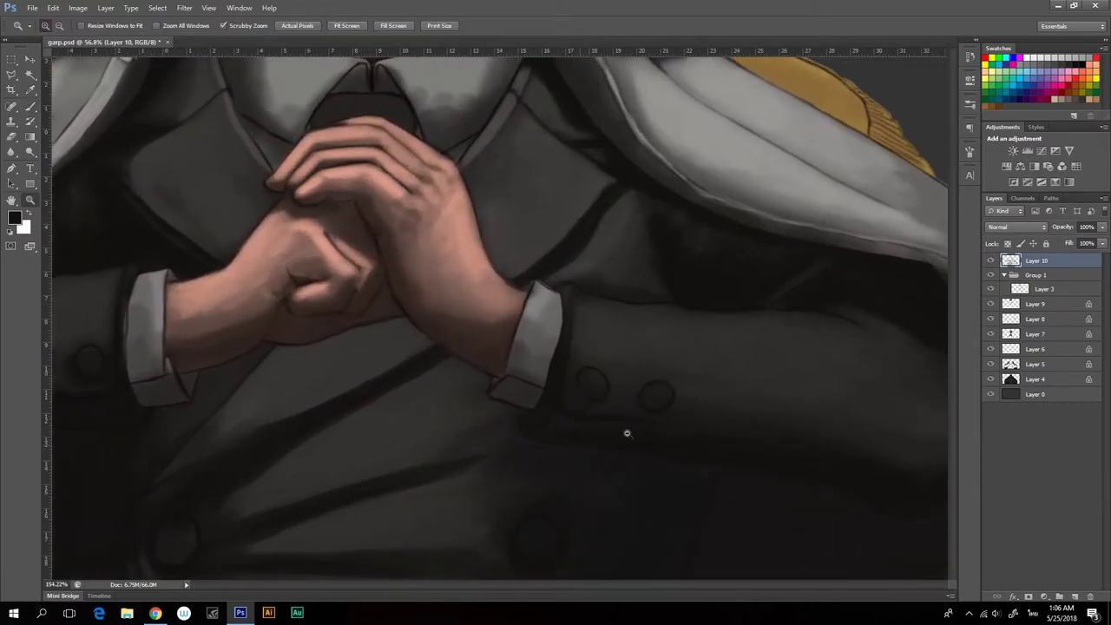
key(b)
right_click(596, 387)
key(Escape)
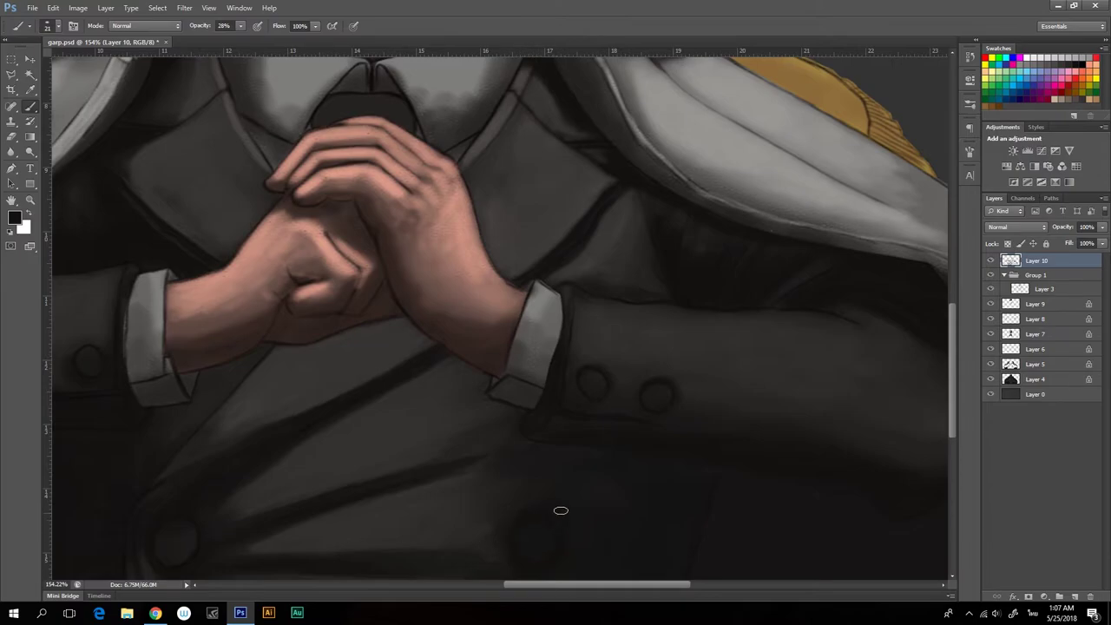
Smooth the shading around the left sleeve's cuff buttons, adjusting the brush setting to 16
drag(363, 411, 451, 412)
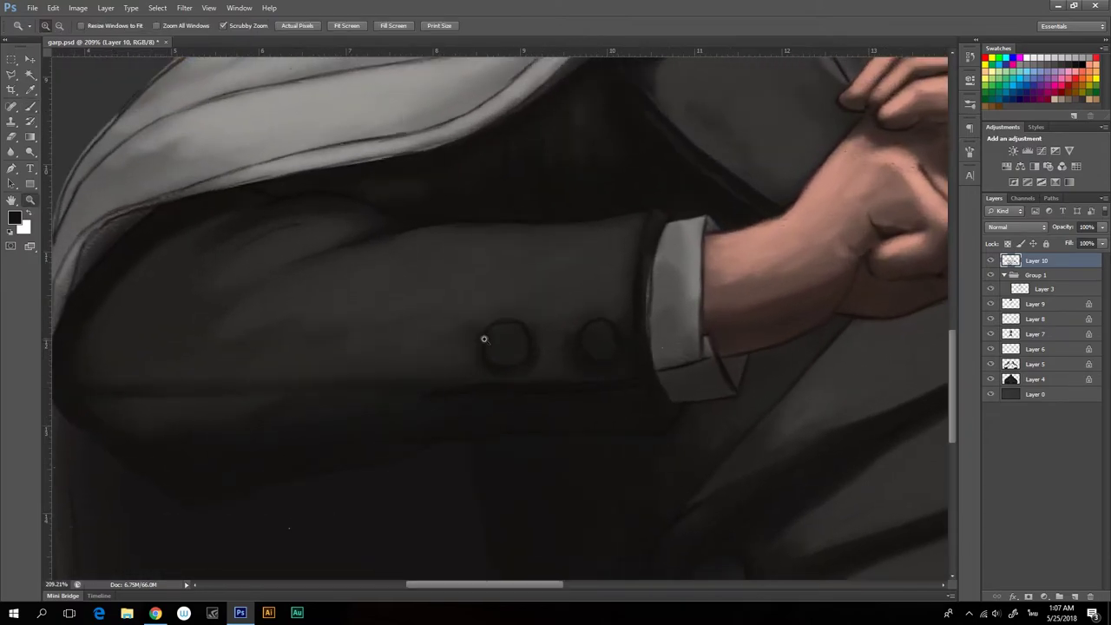
key(b)
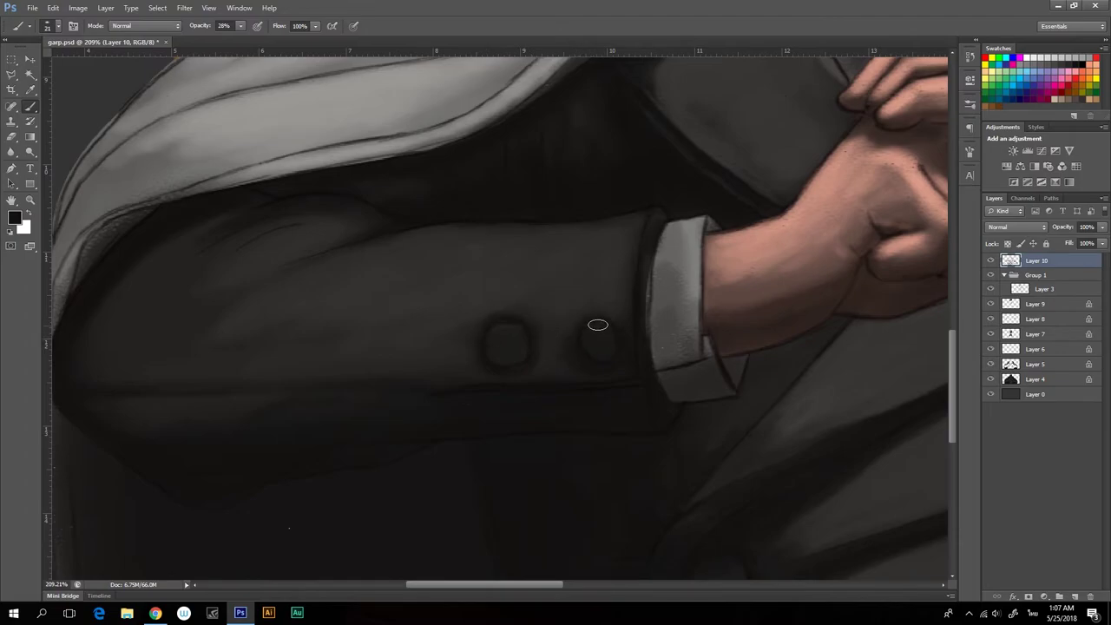
key(z)
mouse_move(649, 359)
mouse_down()
mouse_move(517, 430)
mouse_move(590, 430)
mouse_up()
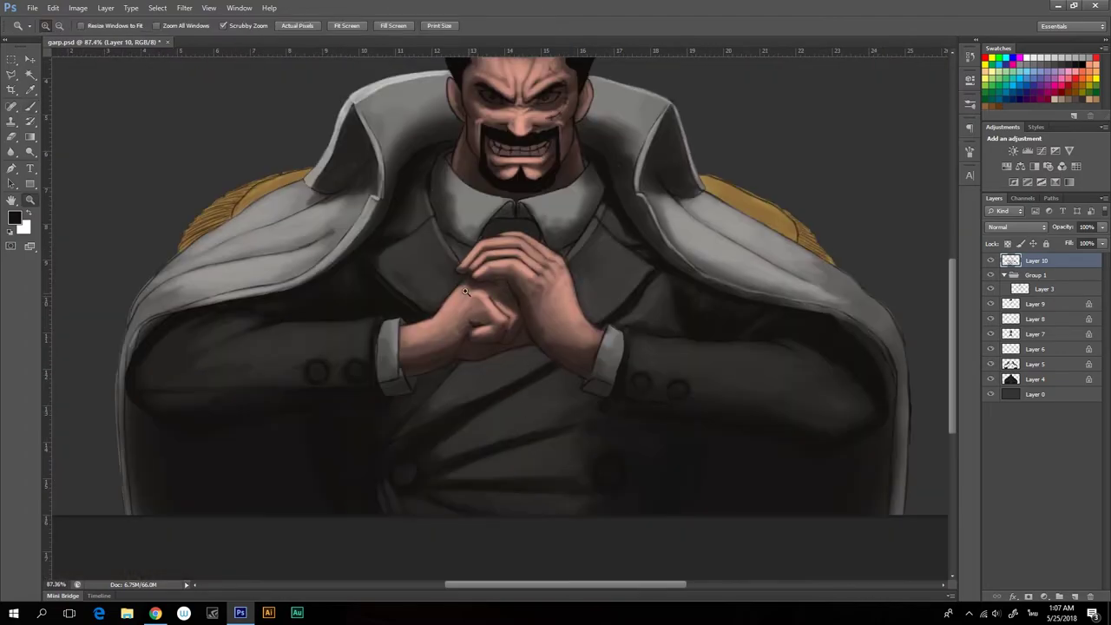
key(b)
right_click(306, 380)
key(1)
key(6)
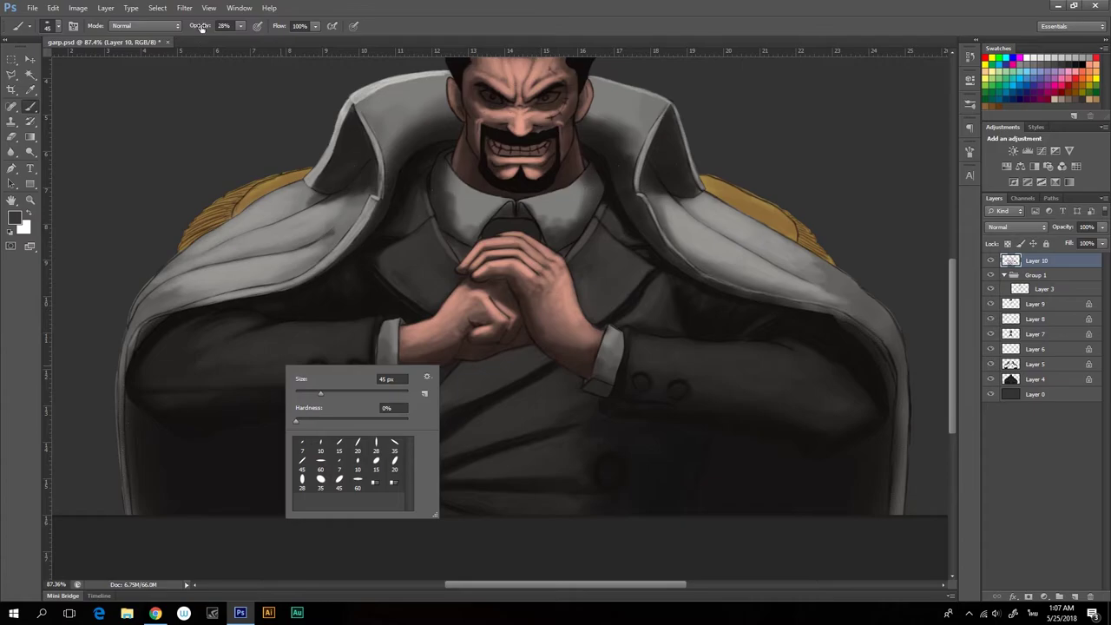
key(Return)
scroll(230, 374, up, 2)
scroll(230, 373, up, 2)
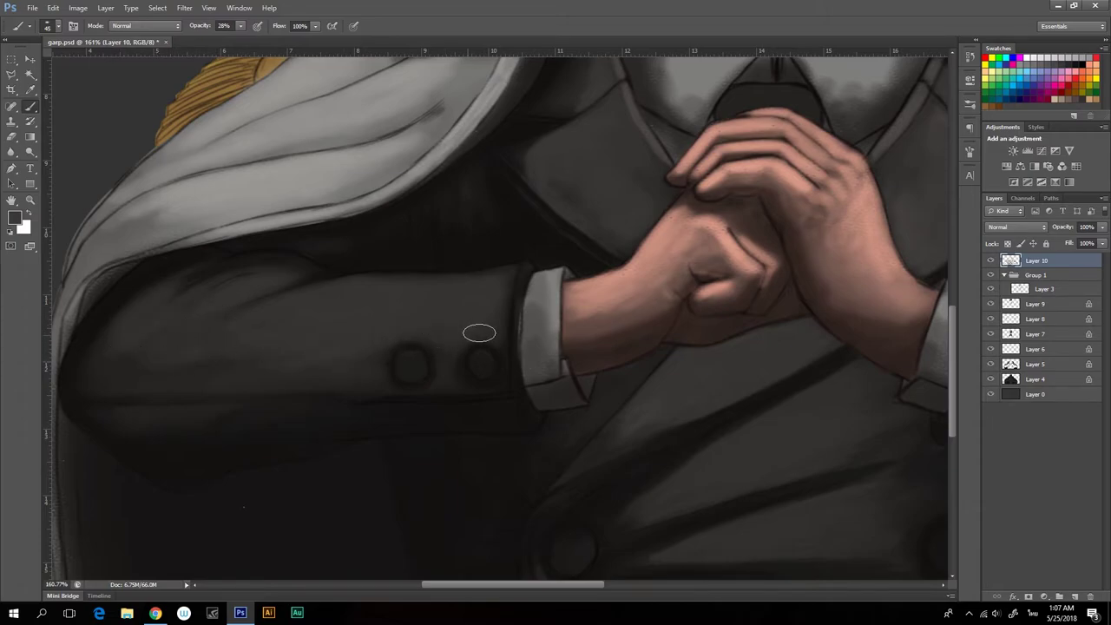
Sample the sleeve's dark grey with the Eyedropper and confirm it in the foreground colour picker
right_click(500, 289)
key(Return)
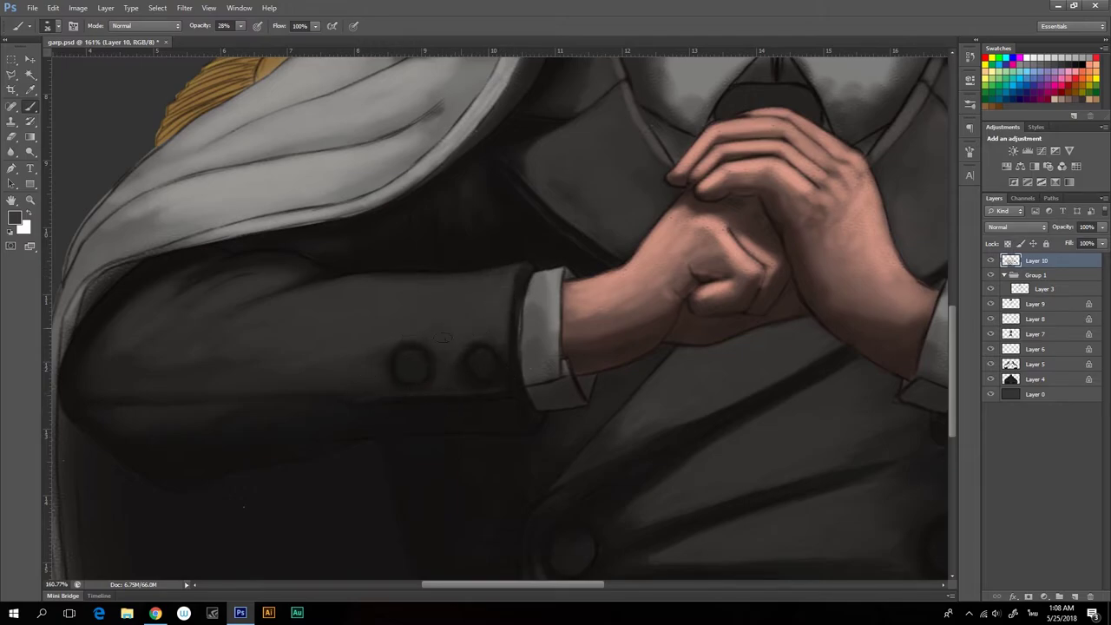
alt+click(202, 350)
key(i)
click(14, 218)
click(984, 270)
Paint lighter strokes on the left sleeve's upper fold at 87% opacity
key(z)
drag(833, 396, 700, 395)
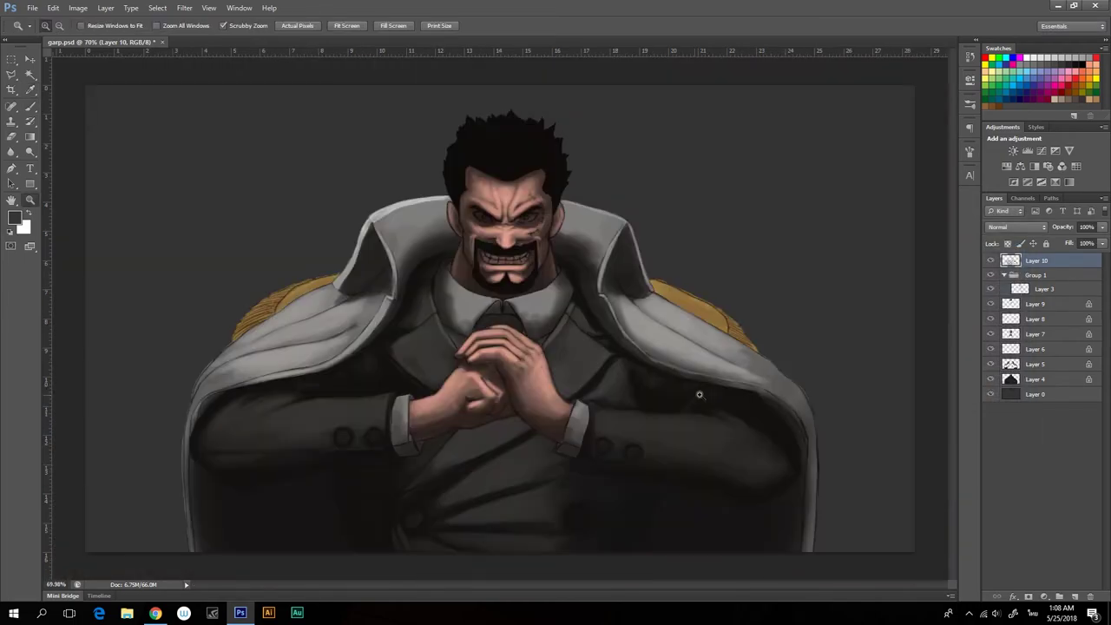
drag(255, 419, 365, 418)
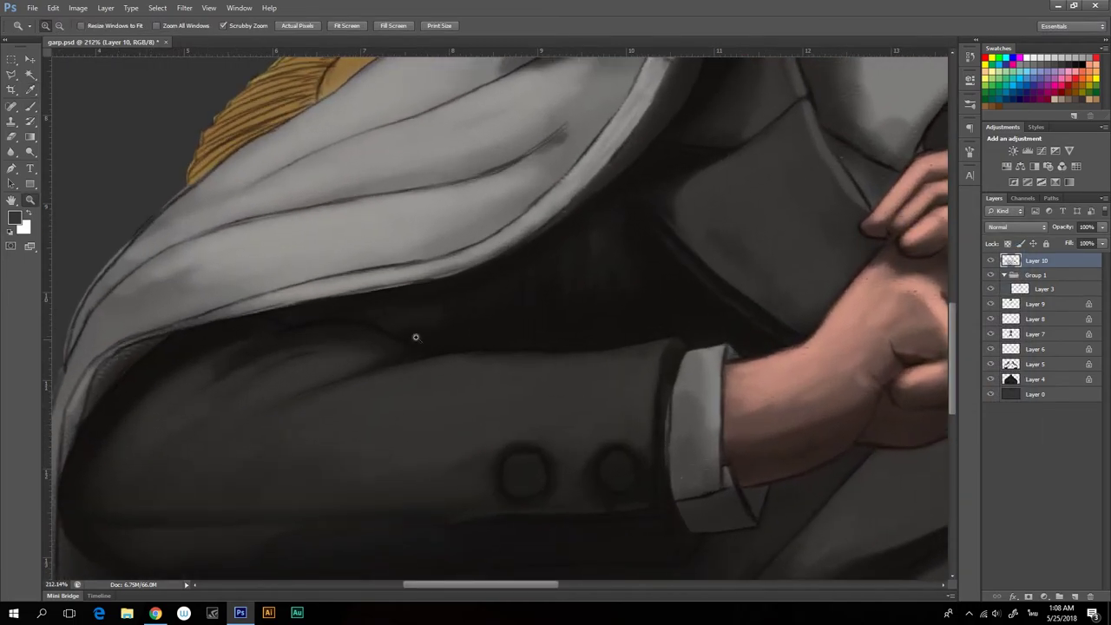
key(b)
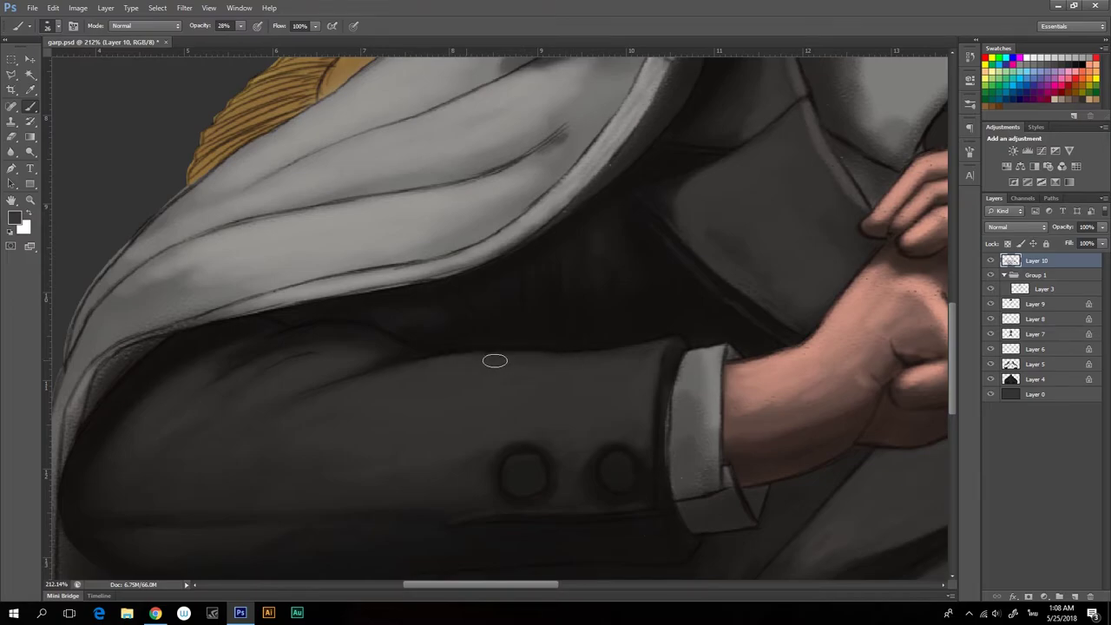
key(8)
key(7)
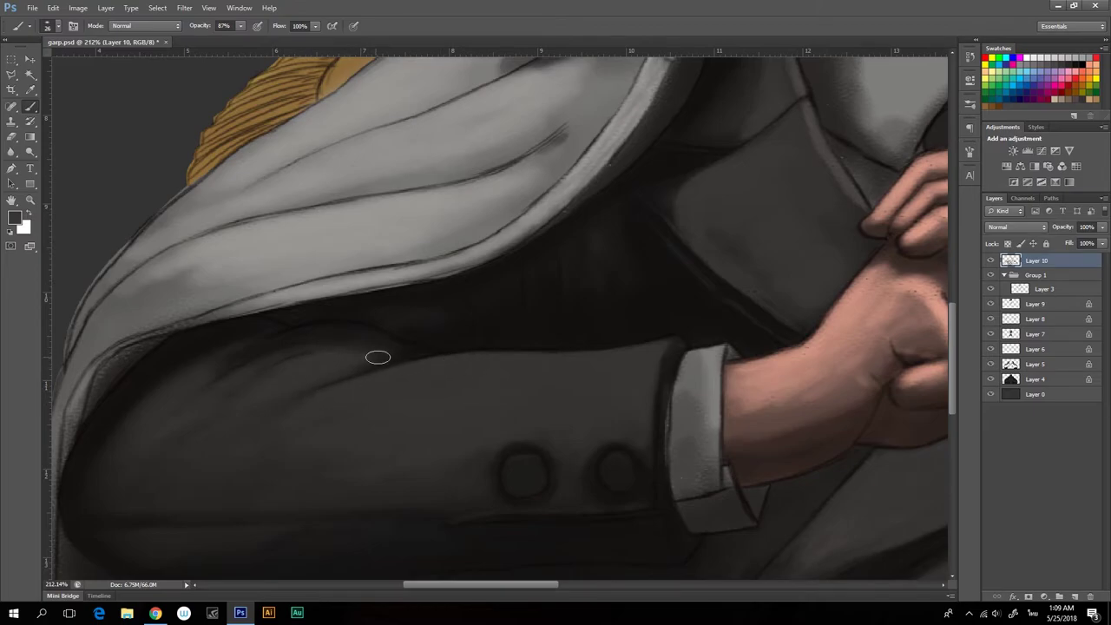
mouse_move(243, 374)
mouse_down()
mouse_move(159, 390)
mouse_move(159, 411)
mouse_up()
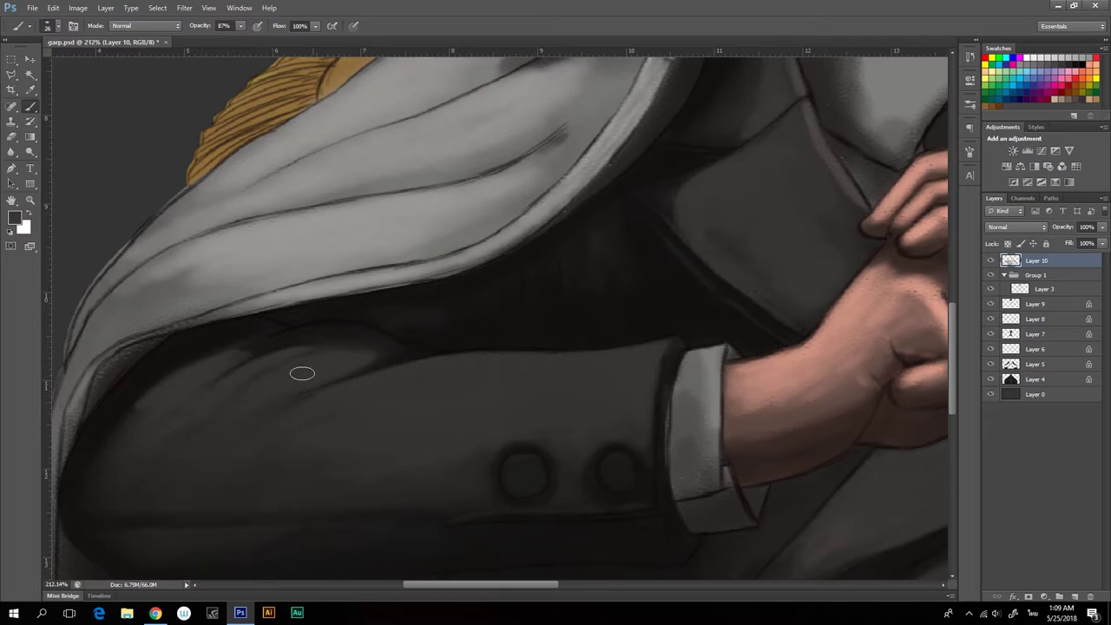
Zoom to the right sleeve and resize the brush from 131 px to 25 px
key(z)
mouse_move(471, 402)
mouse_down()
mouse_move(530, 374)
mouse_move(590, 379)
mouse_up()
key(b)
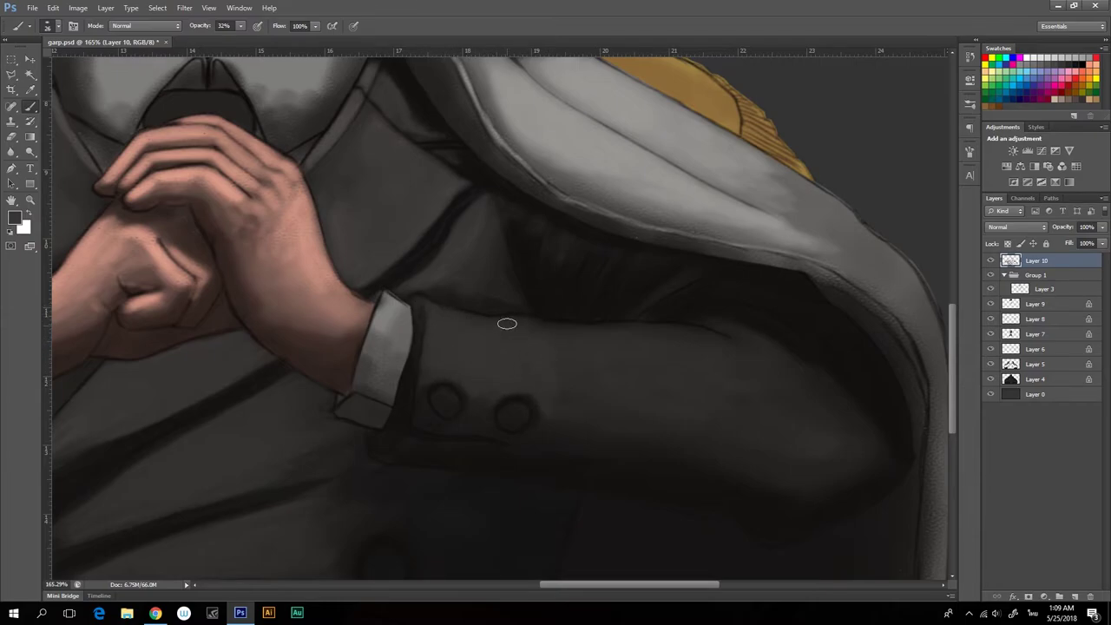
right_click(641, 361)
drag(701, 384, 738, 385)
click(583, 342)
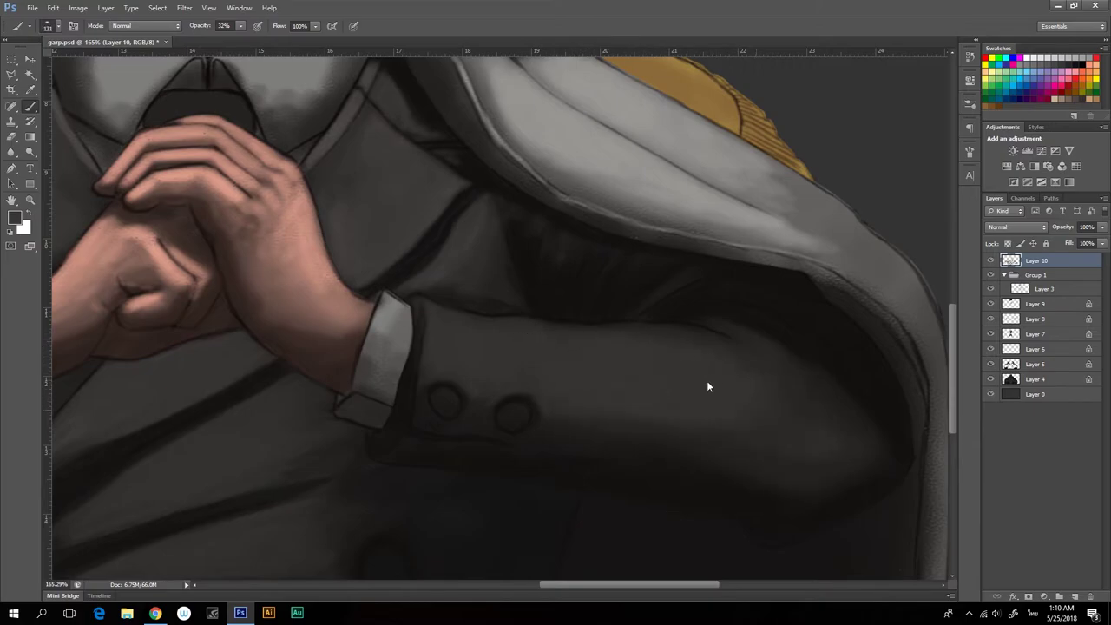
right_click(643, 334)
drag(745, 362, 713, 362)
click(639, 332)
With a roughly 43 px brush, sample the dark sleeve colour and darken the light elbow fold
right_click(630, 350)
click(657, 336)
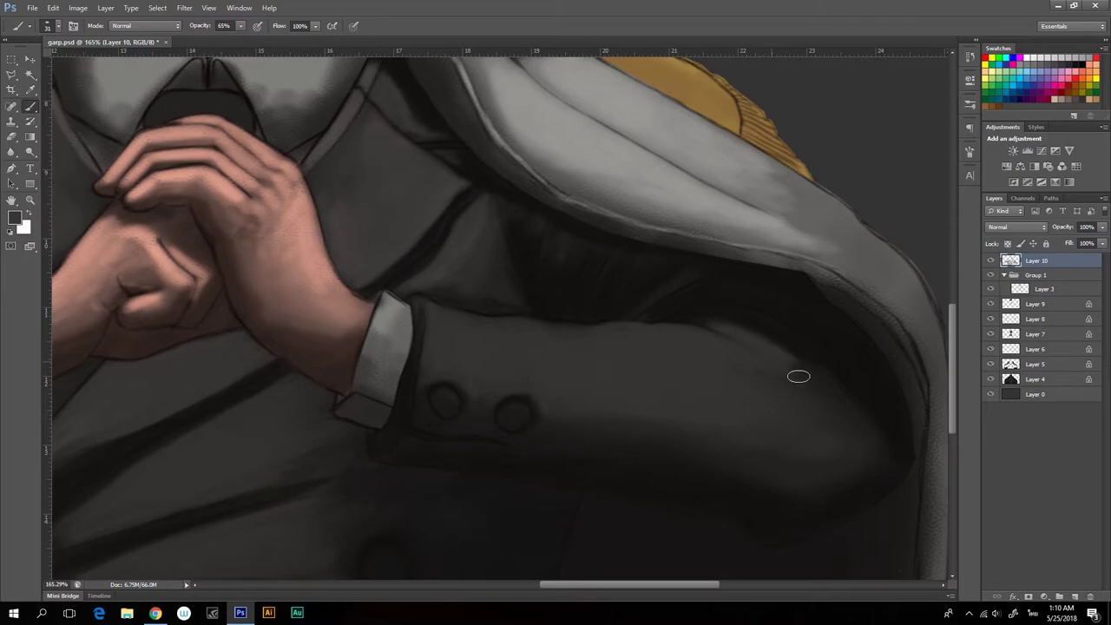
right_click(617, 337)
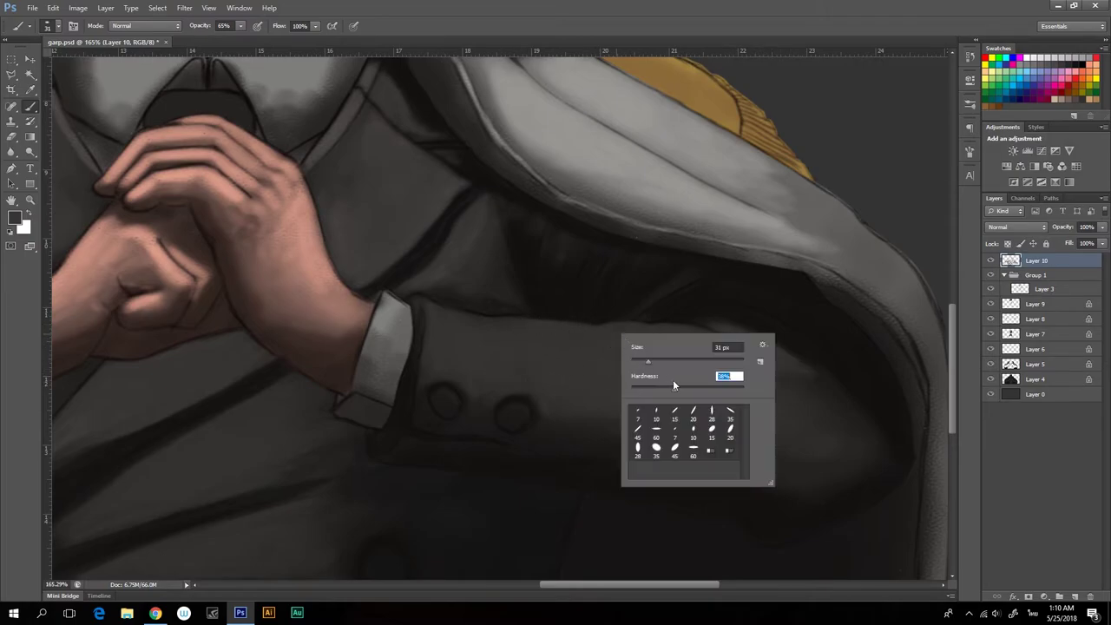
click(569, 327)
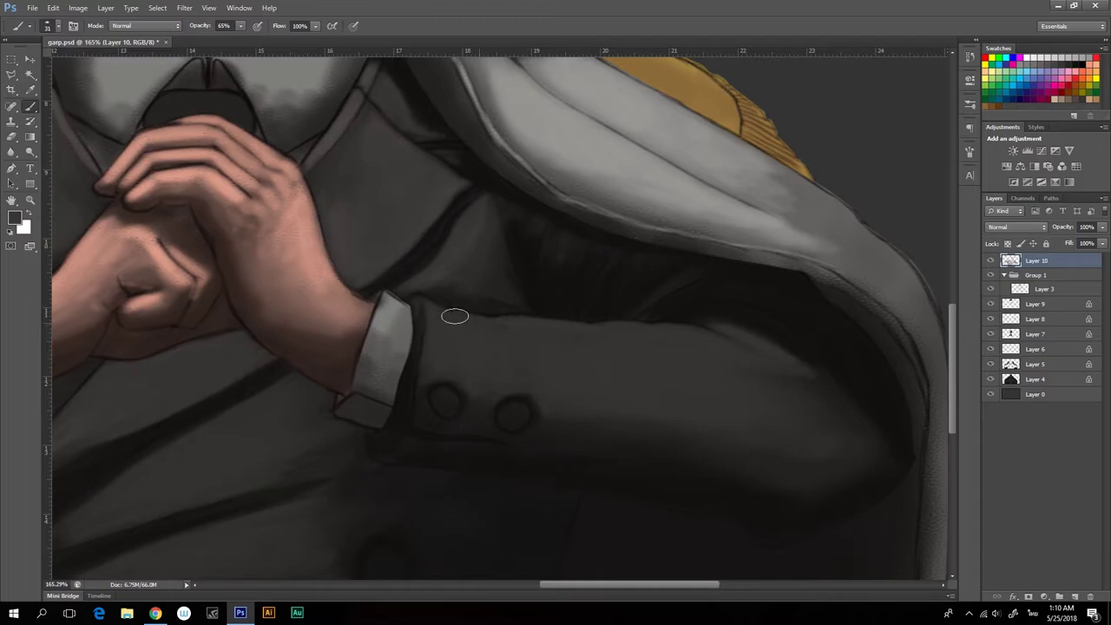
right_click(483, 318)
drag(592, 361, 506, 361)
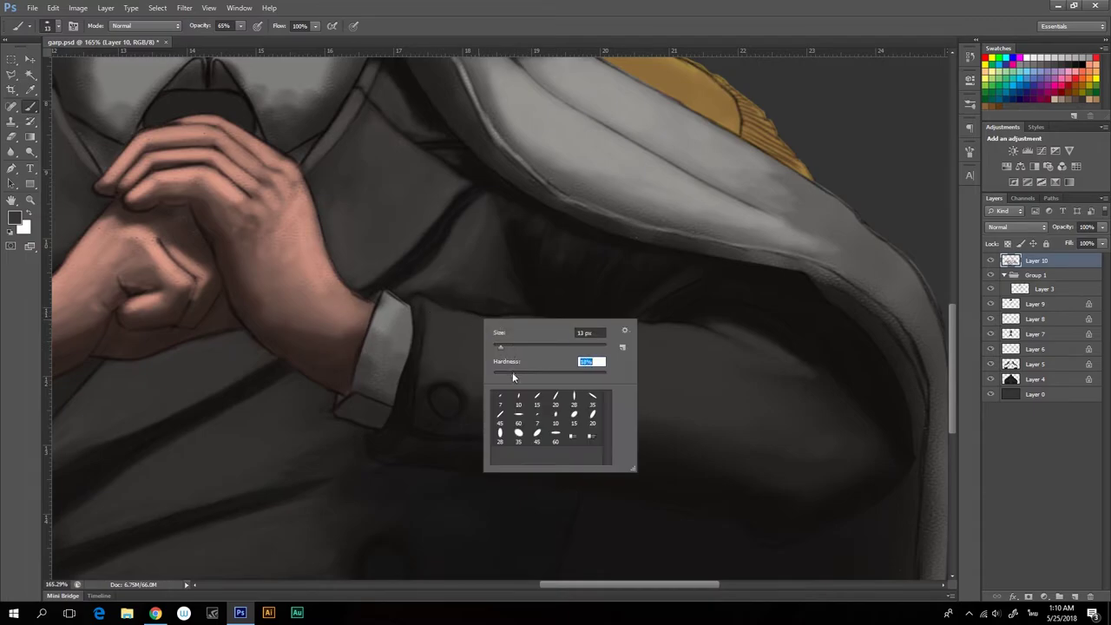
click(421, 302)
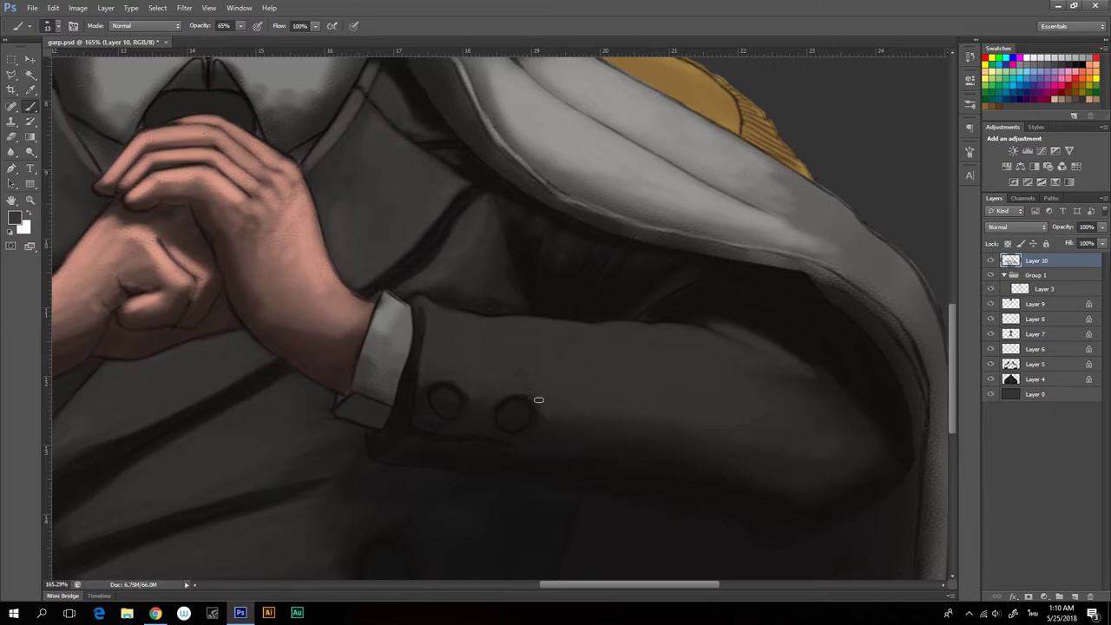
right_click(618, 367)
click(516, 370)
alt+click(779, 387)
mouse_move(806, 395)
mouse_down()
mouse_move(798, 405)
mouse_move(483, 409)
mouse_up()
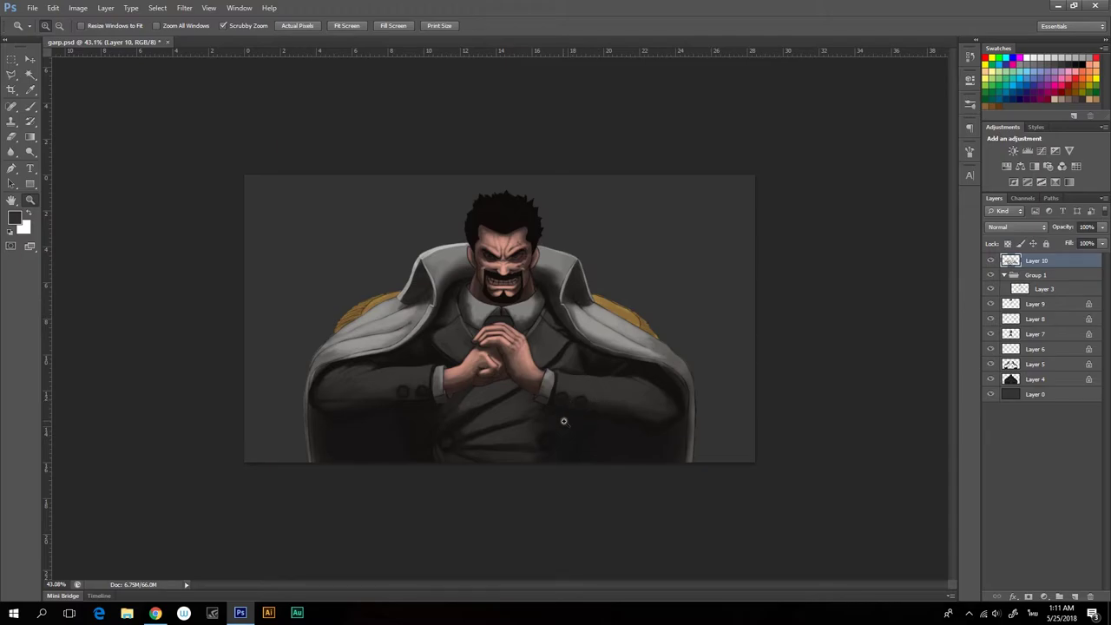
Shade the right cuff by the hands with a 26 px brush at 51%, then switch to 19 px
drag(513, 400, 608, 404)
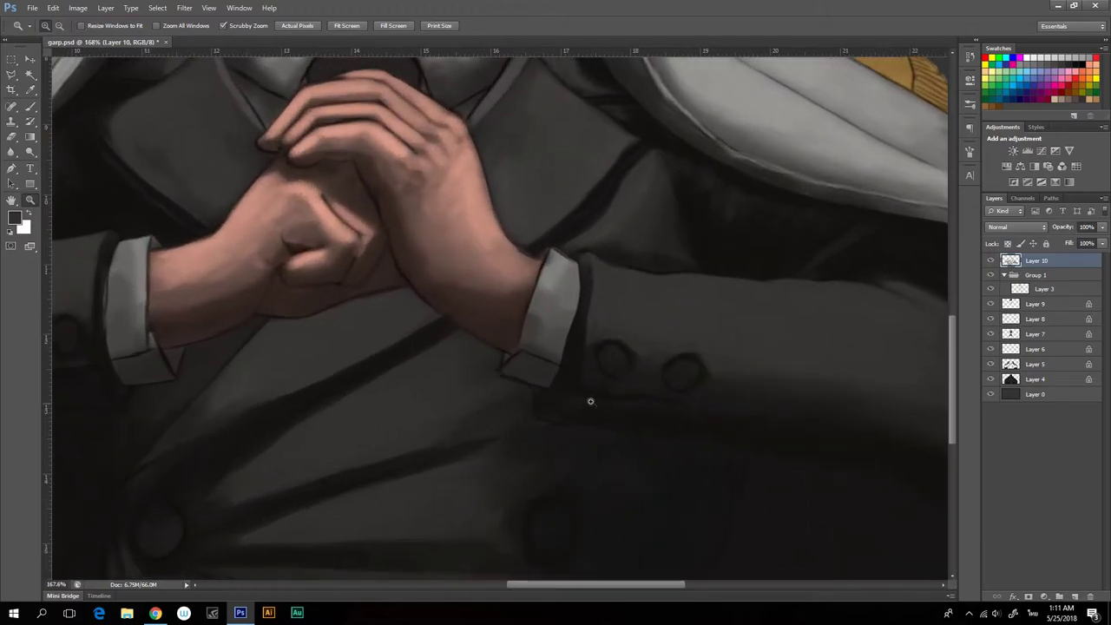
key(b)
right_click(619, 406)
text(26)
key(Return)
key(5)
key(1)
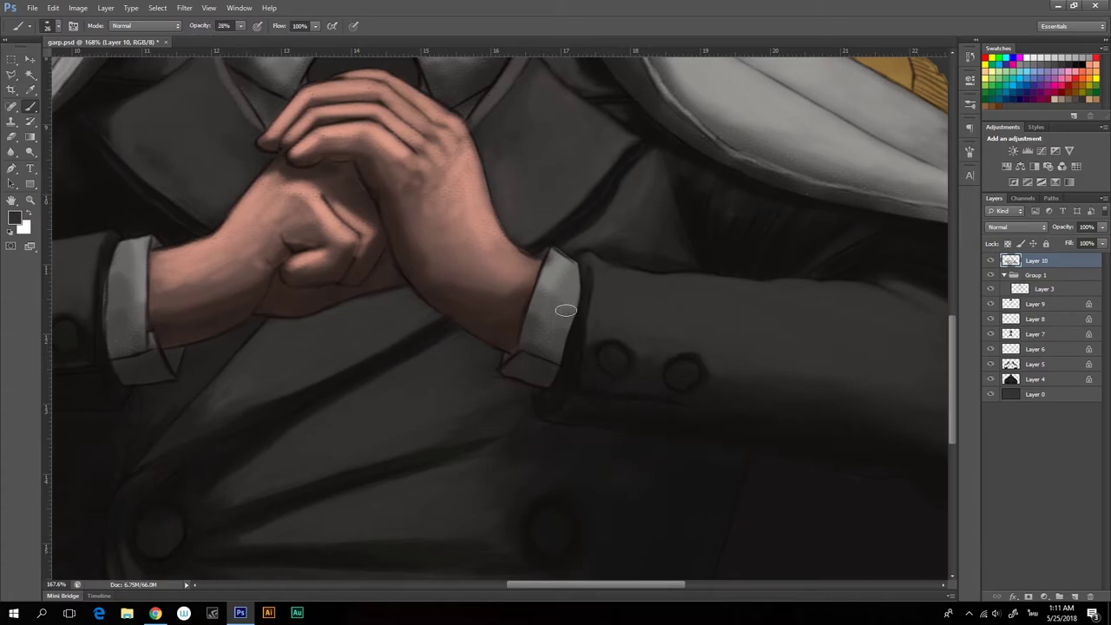
alt+click(657, 366)
right_click(634, 387)
right_click(625, 393)
text(19)
key(Return)
Sample a coat grey beside the clasped hands and set brush opacity to 24%
key(z)
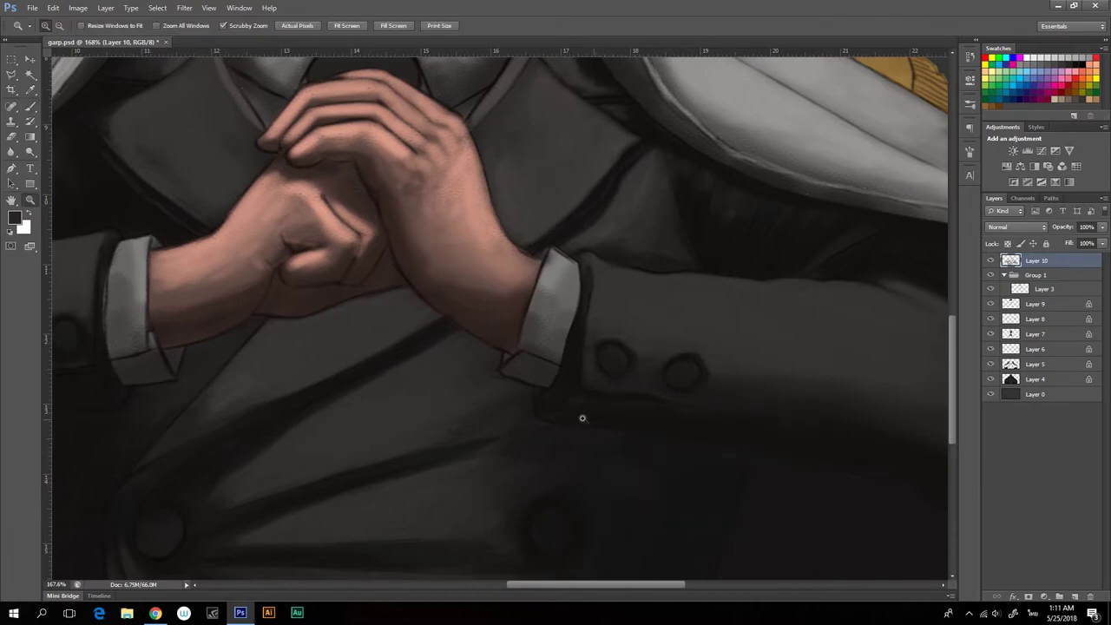
drag(563, 430, 496, 434)
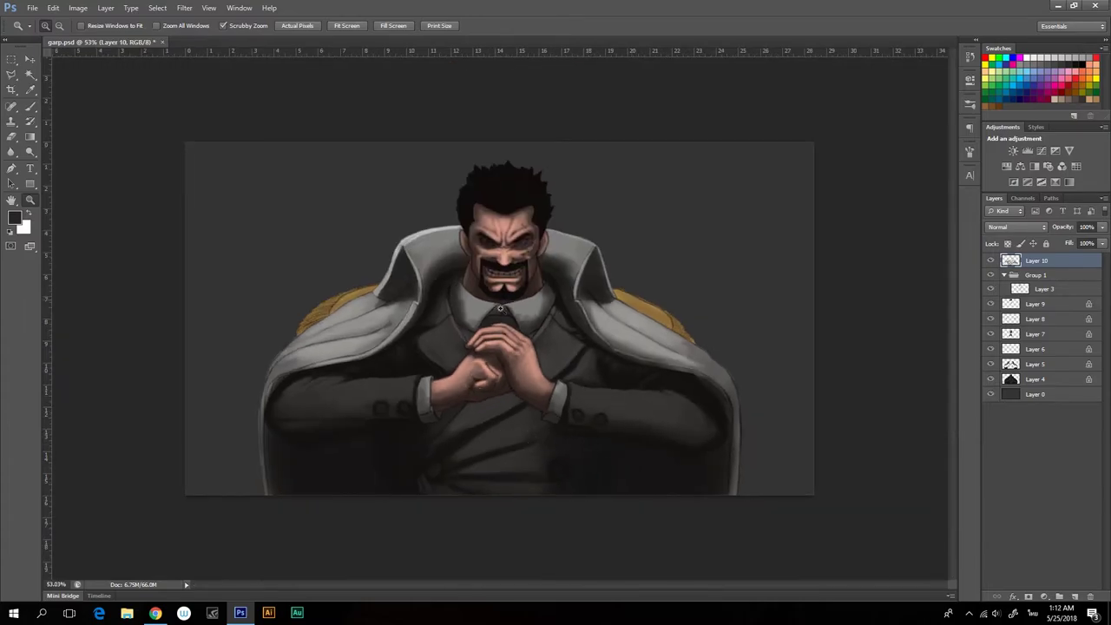
drag(499, 401, 622, 338)
key(b)
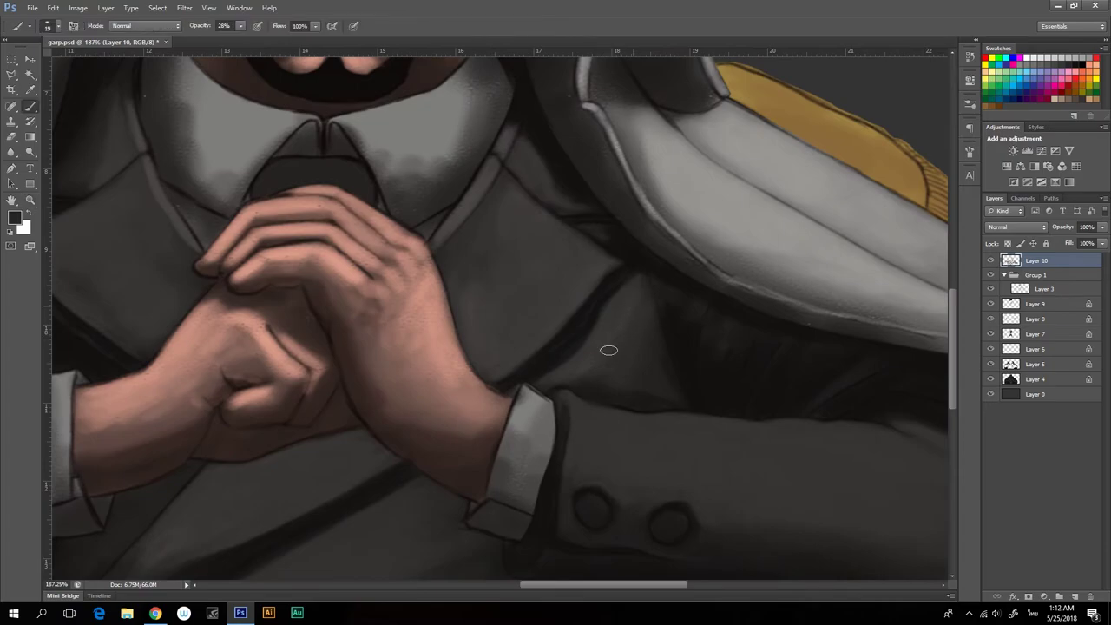
alt+click(509, 360)
scroll(280, 374, down, 5)
scroll(619, 354, up, 4)
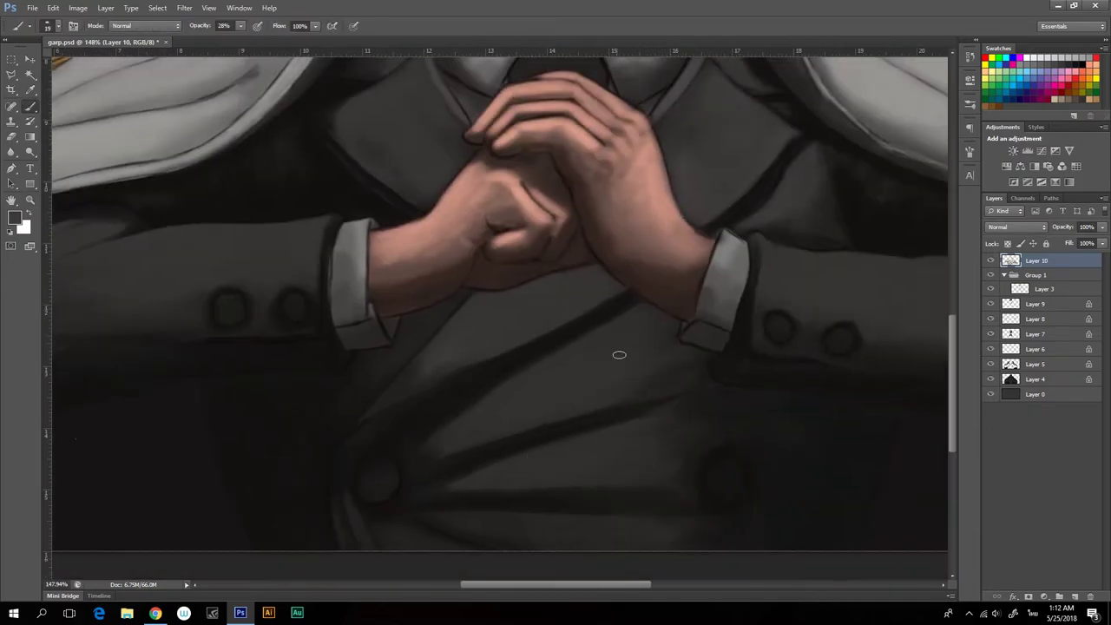
right_click(635, 389)
key(2)
key(4)
key(Return)
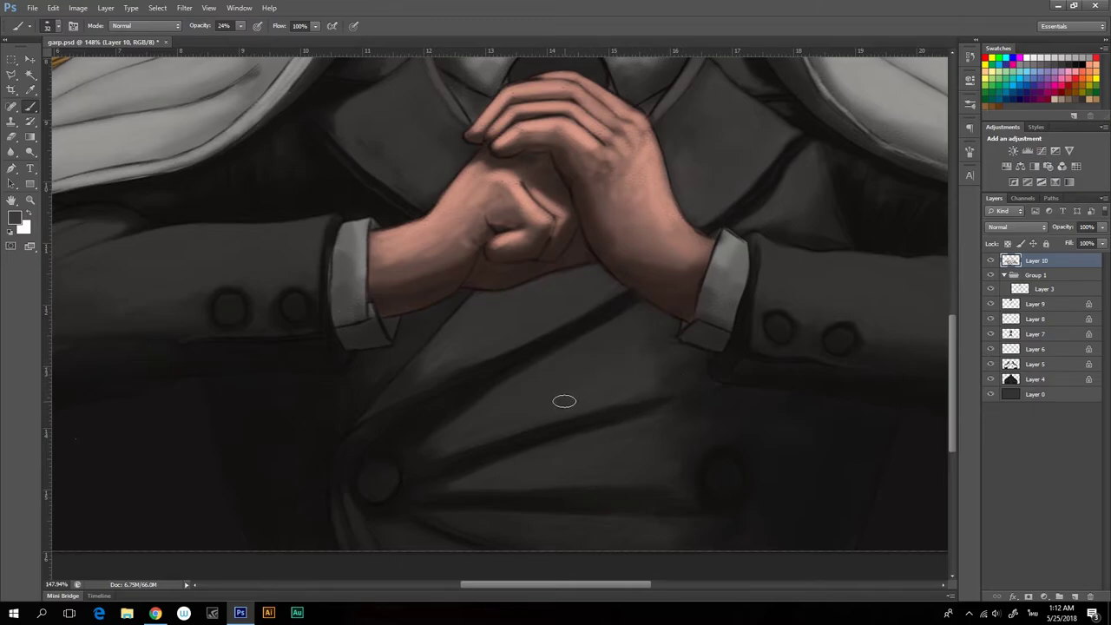
Pick darker greys and softly shade the coat below the hands at 20% opacity with a smaller brush
click(17, 220)
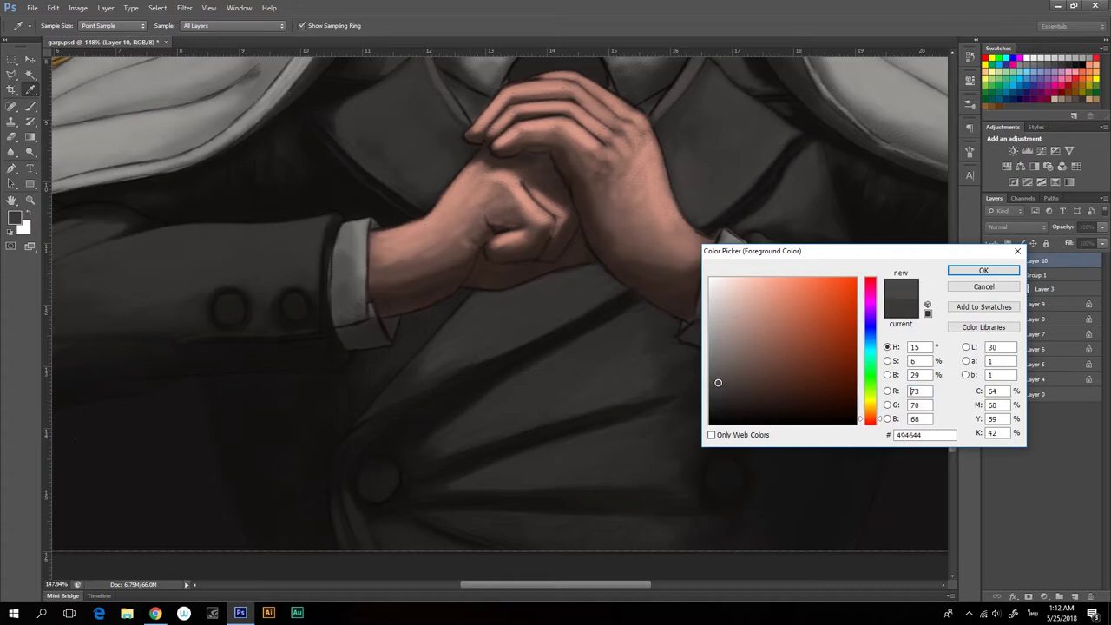
click(984, 270)
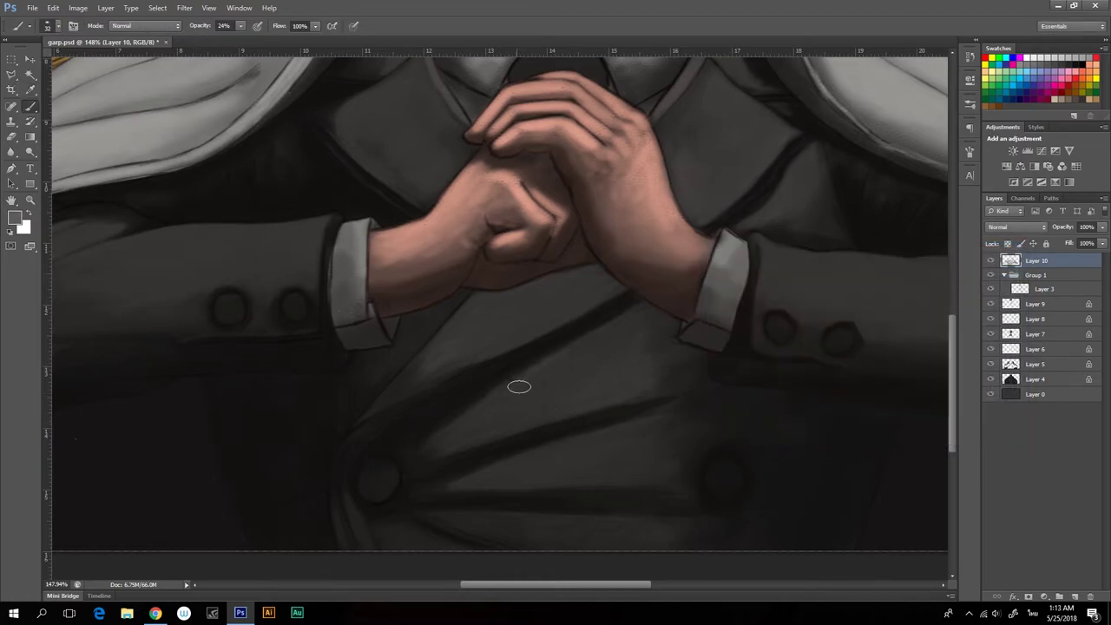
key(2)
click(14, 219)
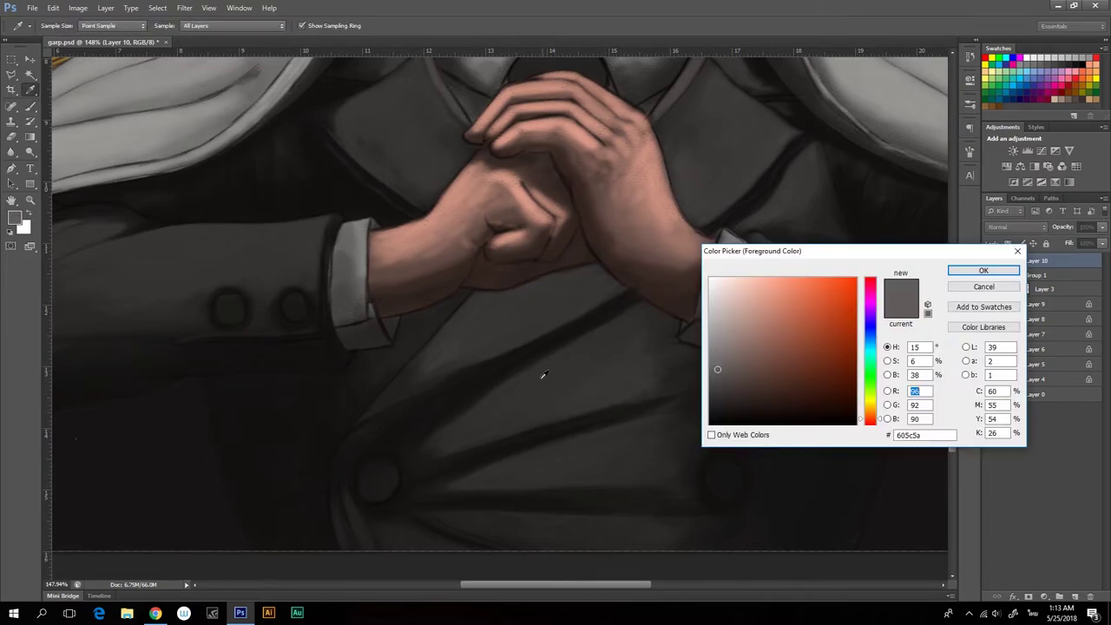
click(985, 270)
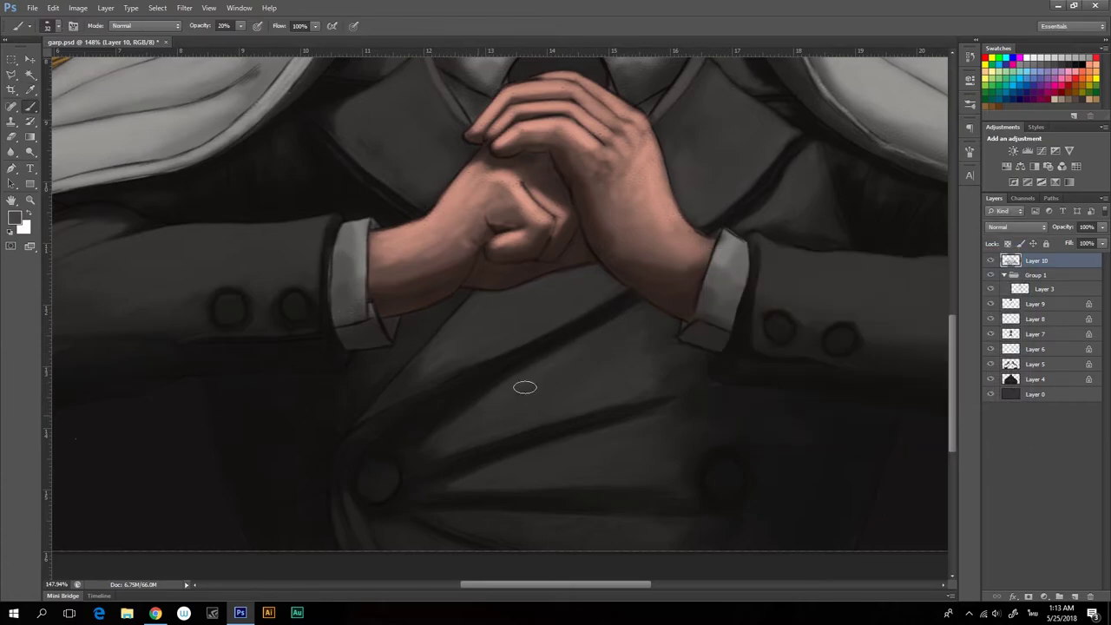
mouse_move(499, 434)
mouse_down()
mouse_move(476, 441)
mouse_move(484, 436)
mouse_up()
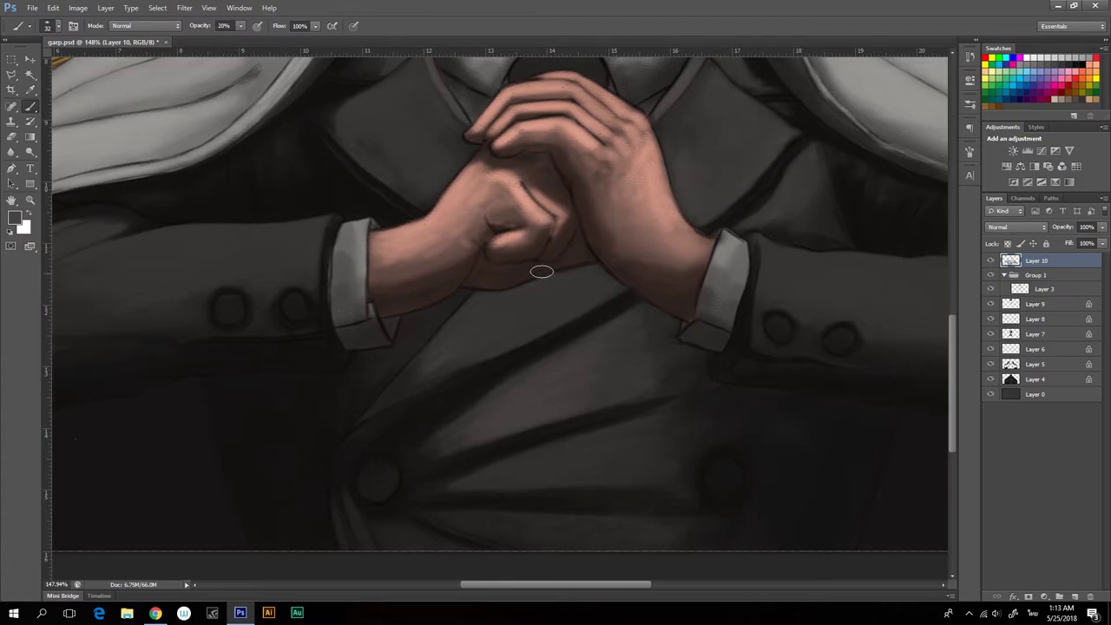
right_click(576, 311)
drag(581, 317, 478, 355)
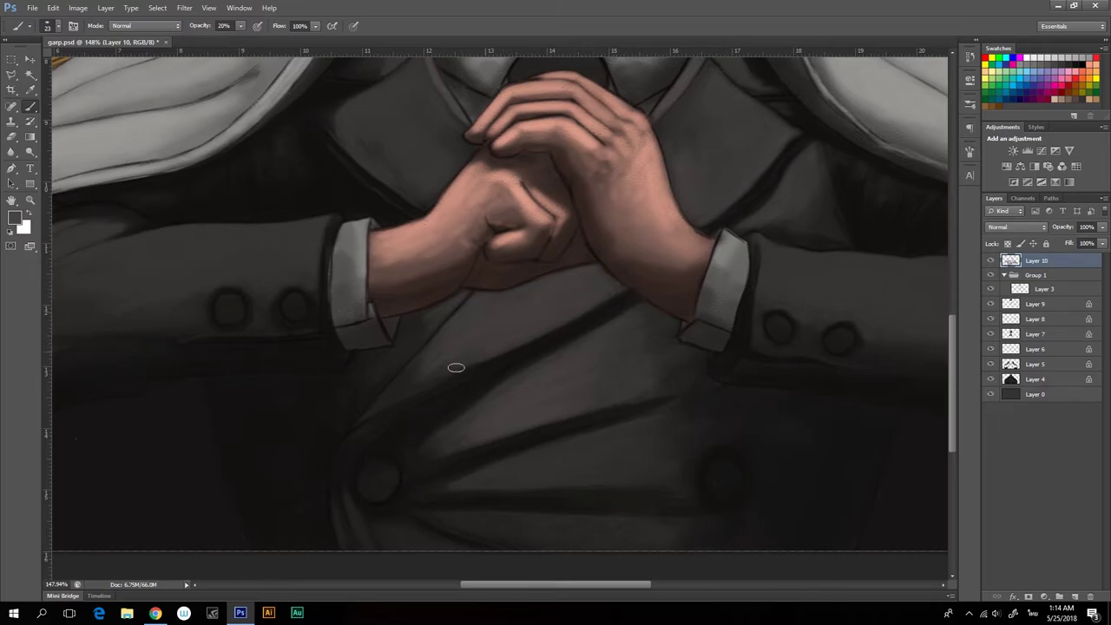
key(z)
scroll(547, 320, down, 5)
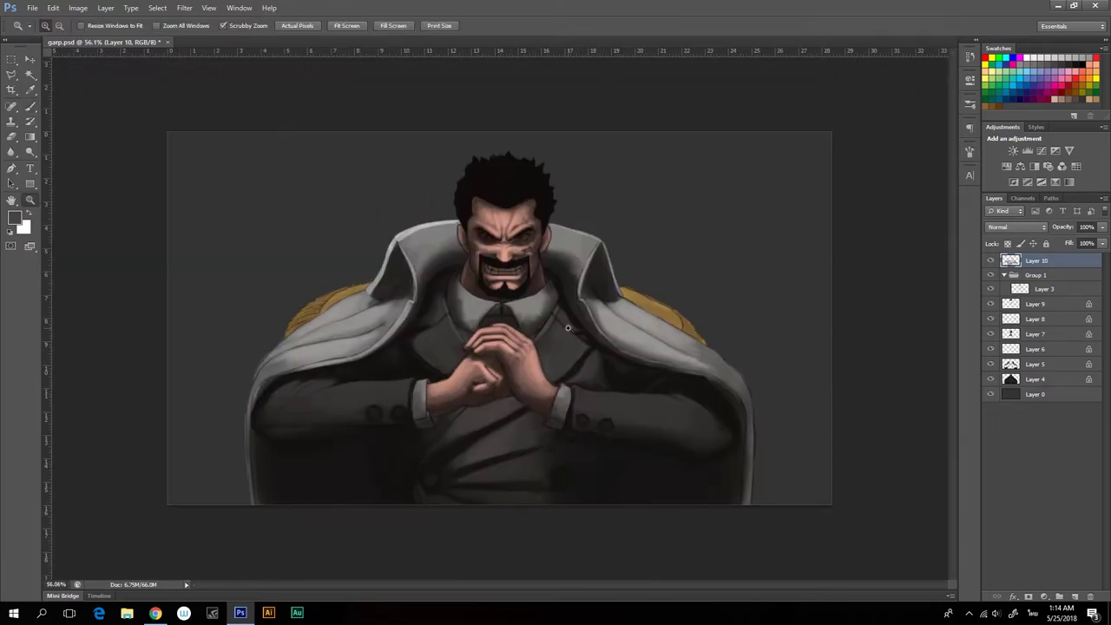
Faintly shade the suit lapels beside the shirt collar with a 16 px brush
scroll(519, 341, up, 5)
key(b)
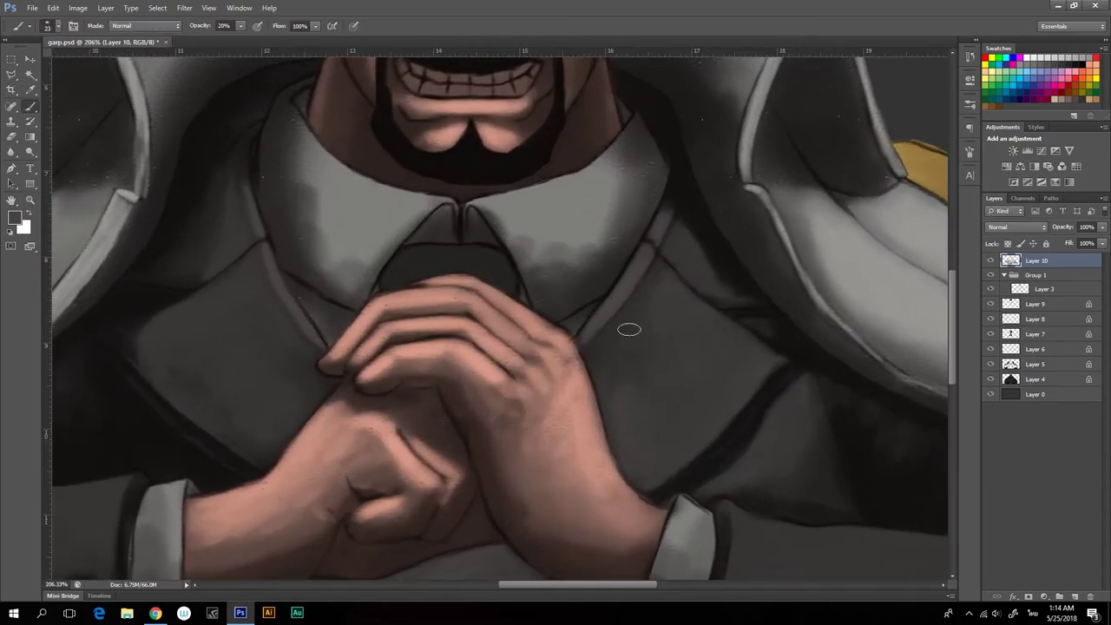
right_click(765, 351)
key(Return)
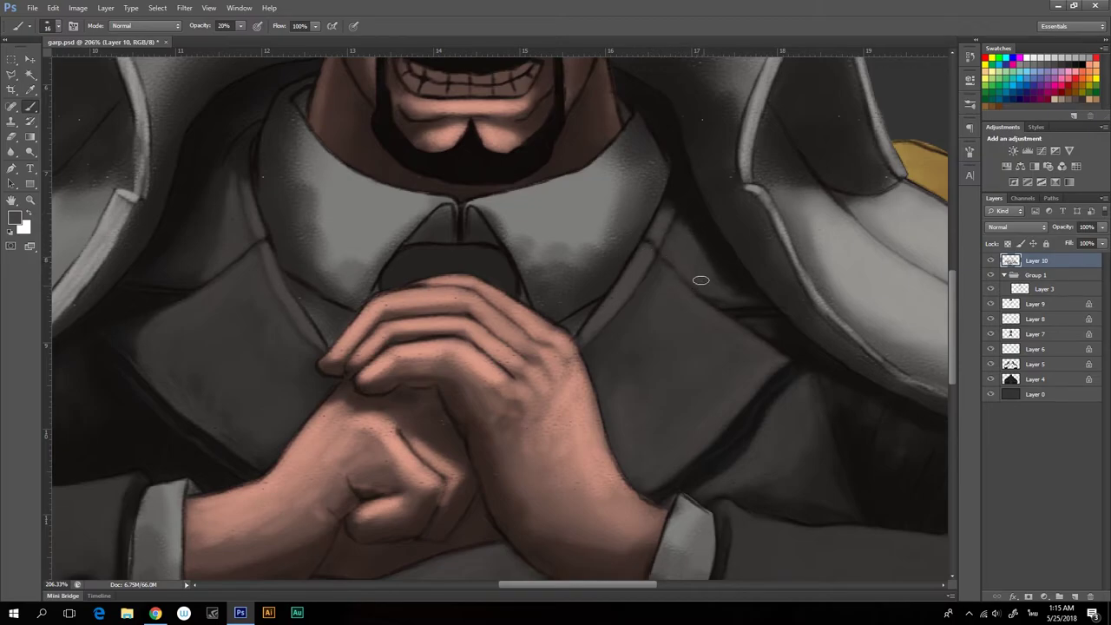
Zoom in on the face and collar and sample a light grey from the collar
key(z)
drag(726, 322, 627, 340)
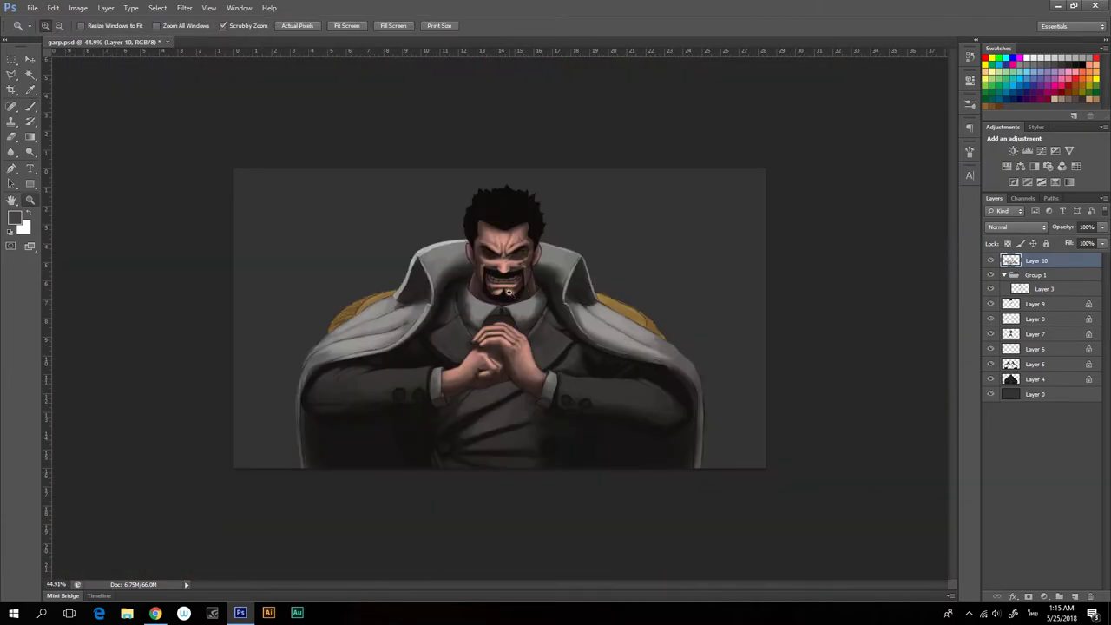
drag(509, 292, 578, 288)
alt+click(326, 353)
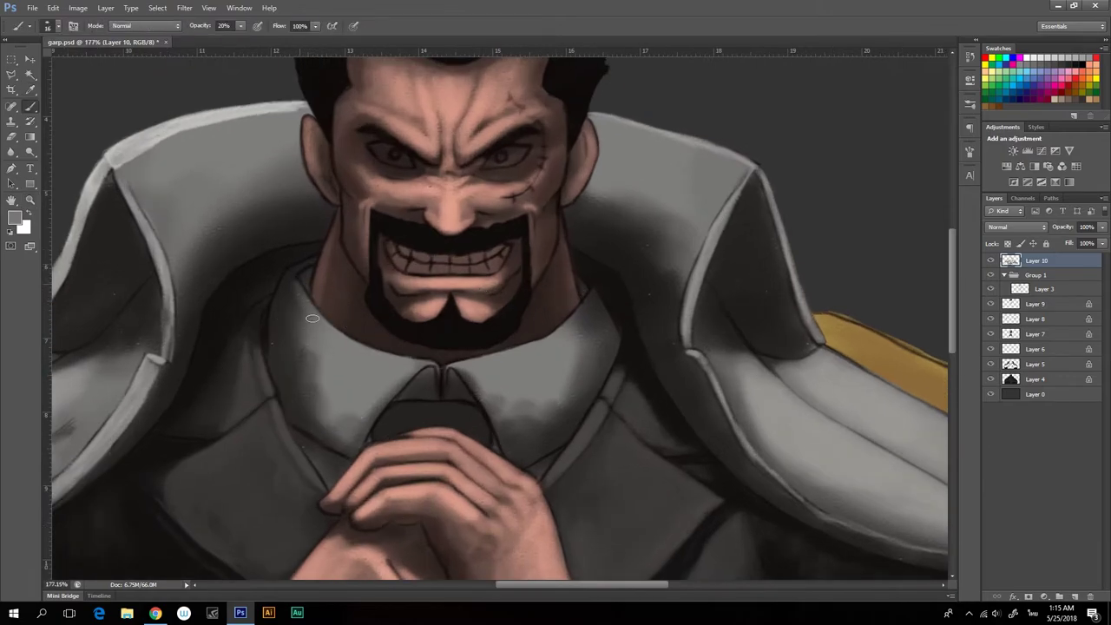
Lighten the left side of the collar down to the tie knot with soft strokes
mouse_move(313, 318)
mouse_down()
mouse_move(287, 295)
mouse_move(284, 367)
mouse_up()
mouse_move(288, 304)
mouse_down()
mouse_move(289, 417)
mouse_move(288, 335)
mouse_move(303, 386)
mouse_up()
drag(309, 345, 315, 420)
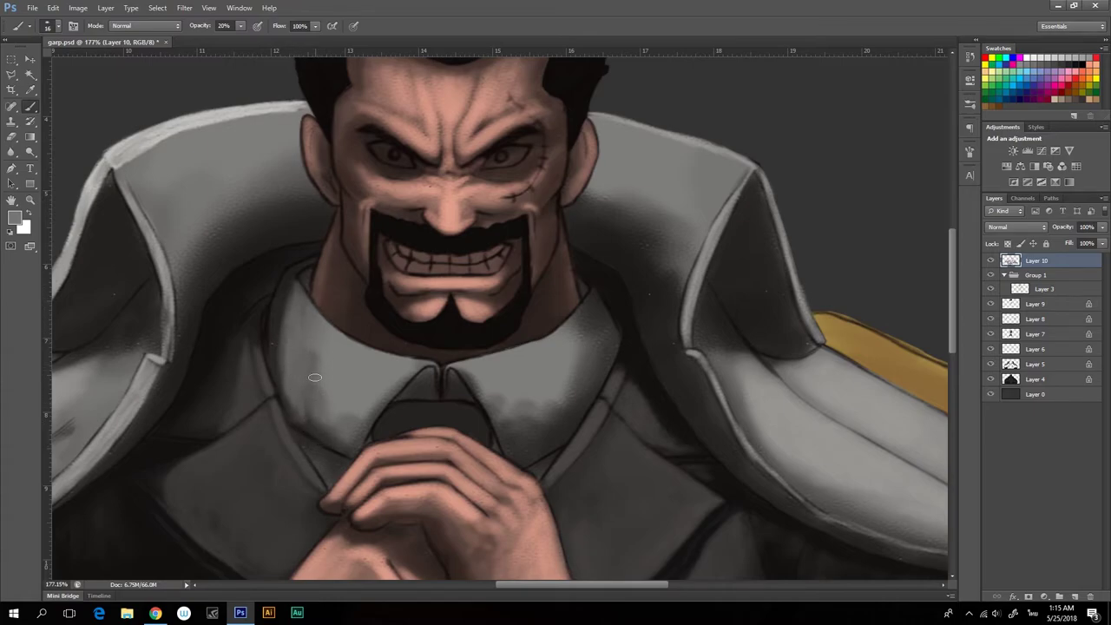
mouse_move(313, 372)
mouse_down()
mouse_move(318, 438)
mouse_move(356, 454)
mouse_move(297, 416)
mouse_up()
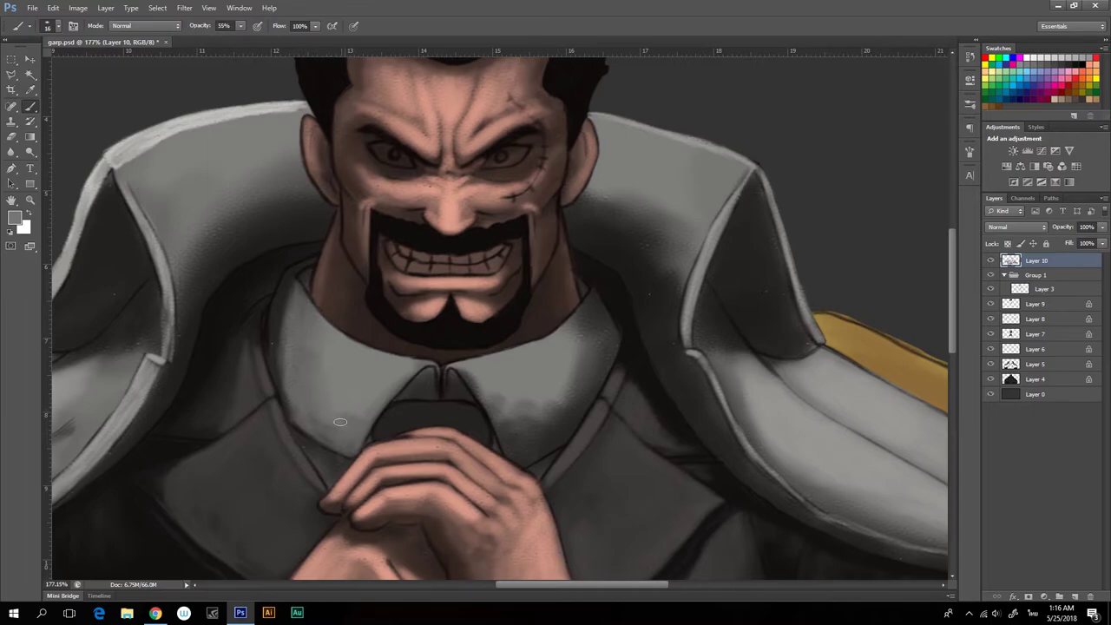
drag(368, 432, 387, 401)
drag(349, 452, 318, 431)
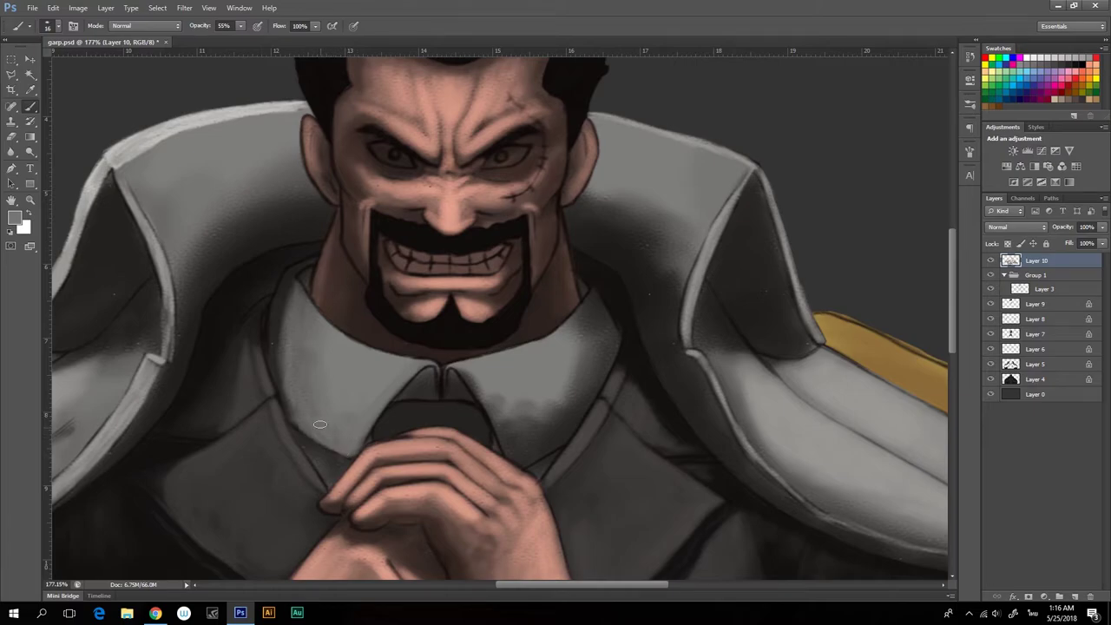
Brighten the collar's right side with a 34 px brush, then drop to 20 px
right_click(296, 334)
key(Return)
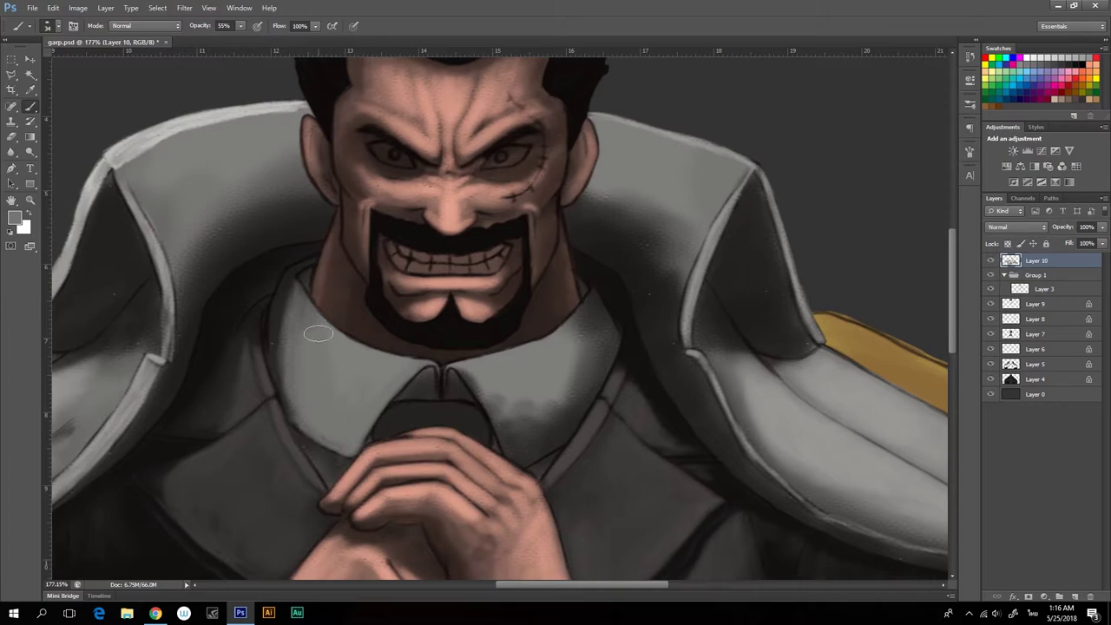
mouse_move(586, 310)
mouse_down()
mouse_move(530, 452)
mouse_move(540, 424)
mouse_up()
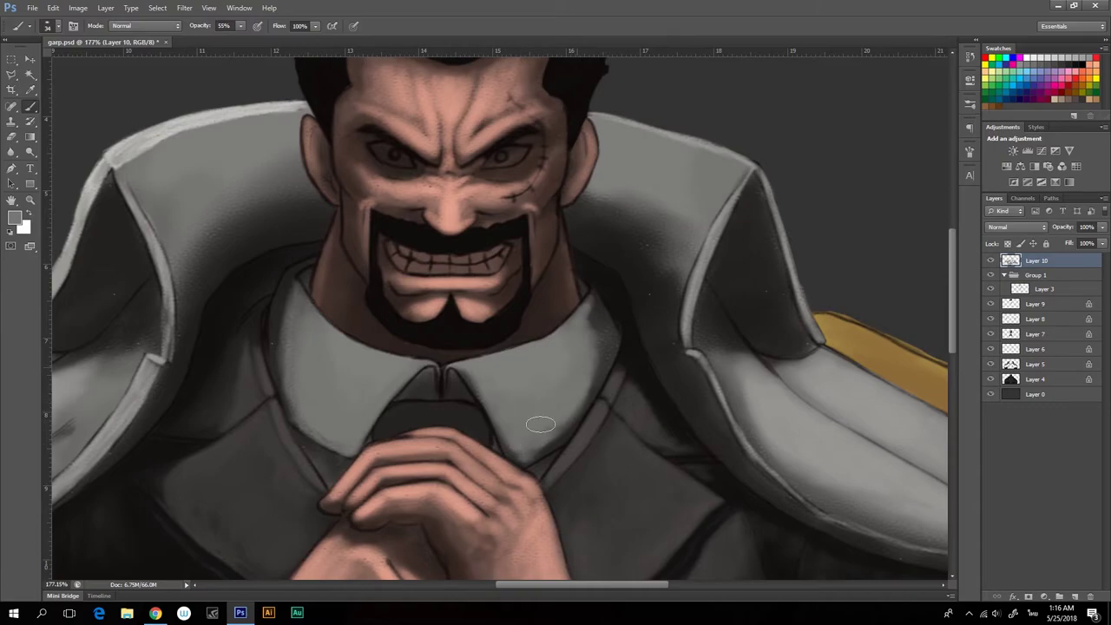
right_click(538, 361)
key(Return)
drag(612, 409, 521, 467)
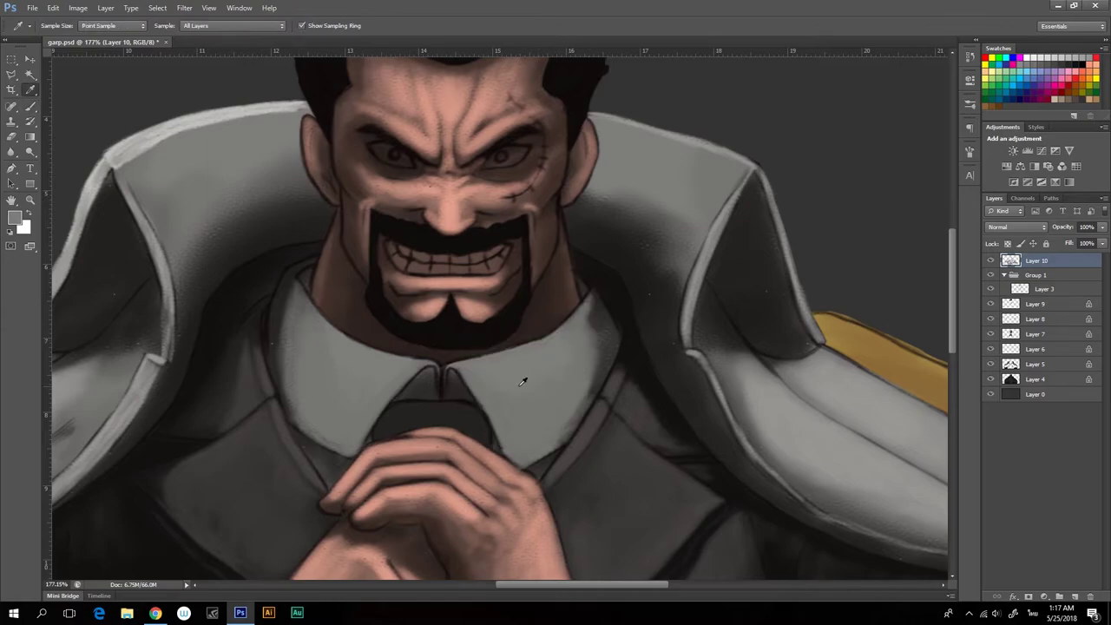
With a sampled light grey, highlight the collar's top edge, finishing at 17 px near the notch
click(14, 218)
click(964, 273)
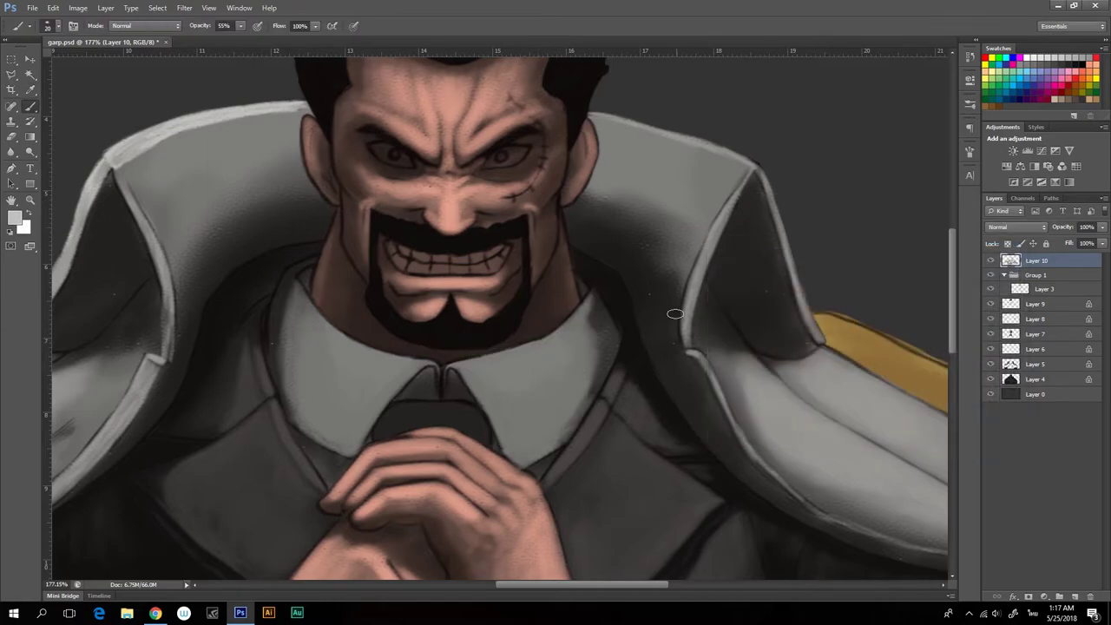
drag(469, 363, 526, 346)
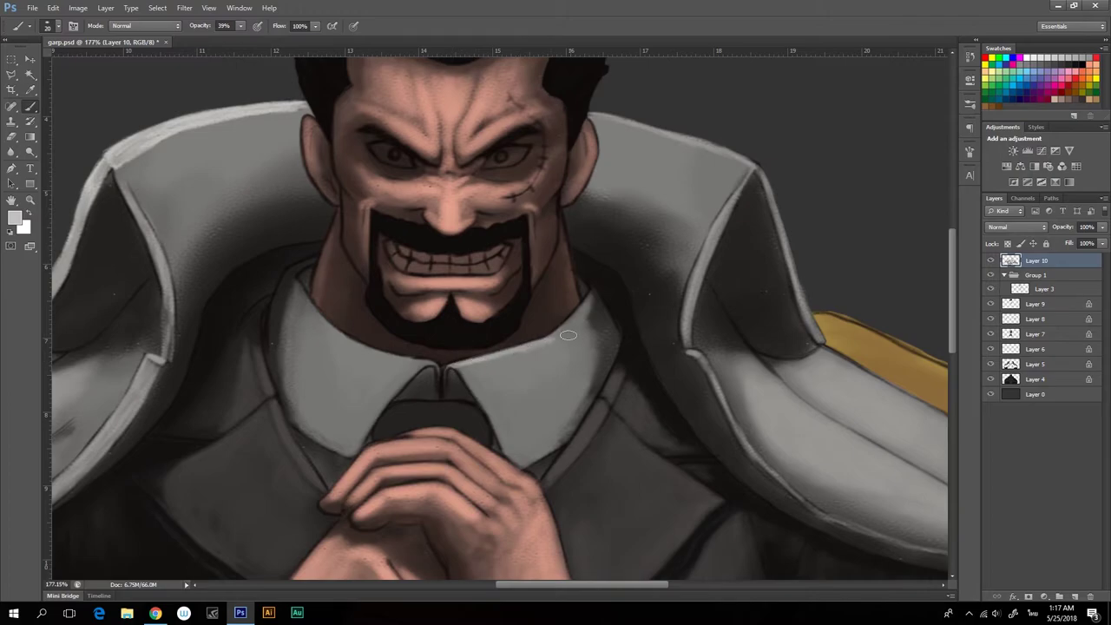
mouse_move(459, 365)
mouse_down()
mouse_move(560, 334)
mouse_move(478, 365)
mouse_move(578, 312)
mouse_up()
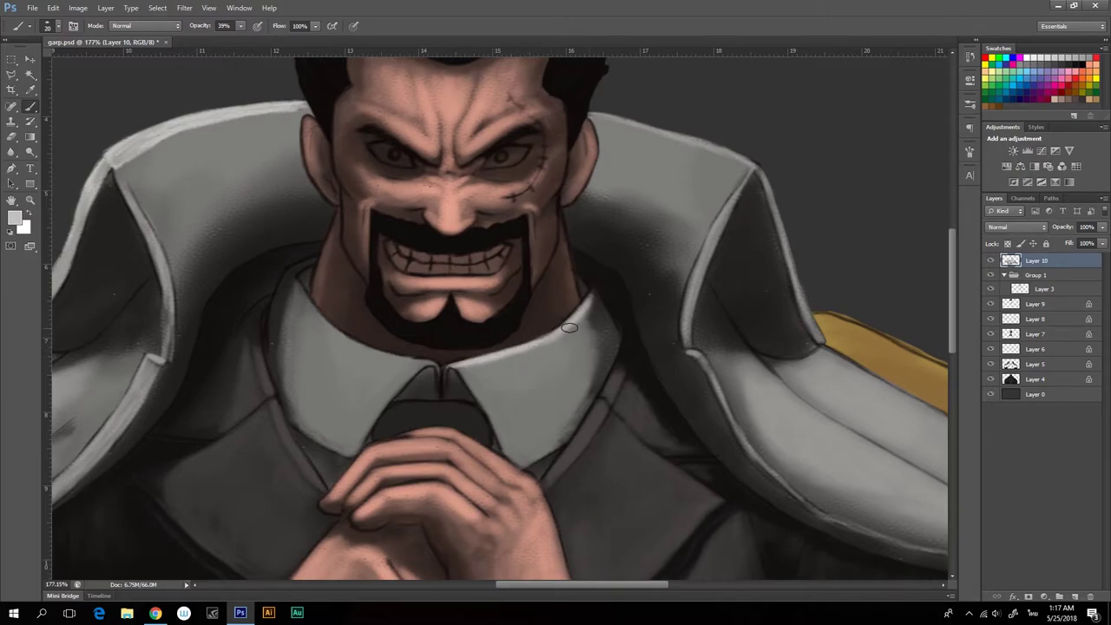
right_click(404, 338)
drag(352, 331, 308, 300)
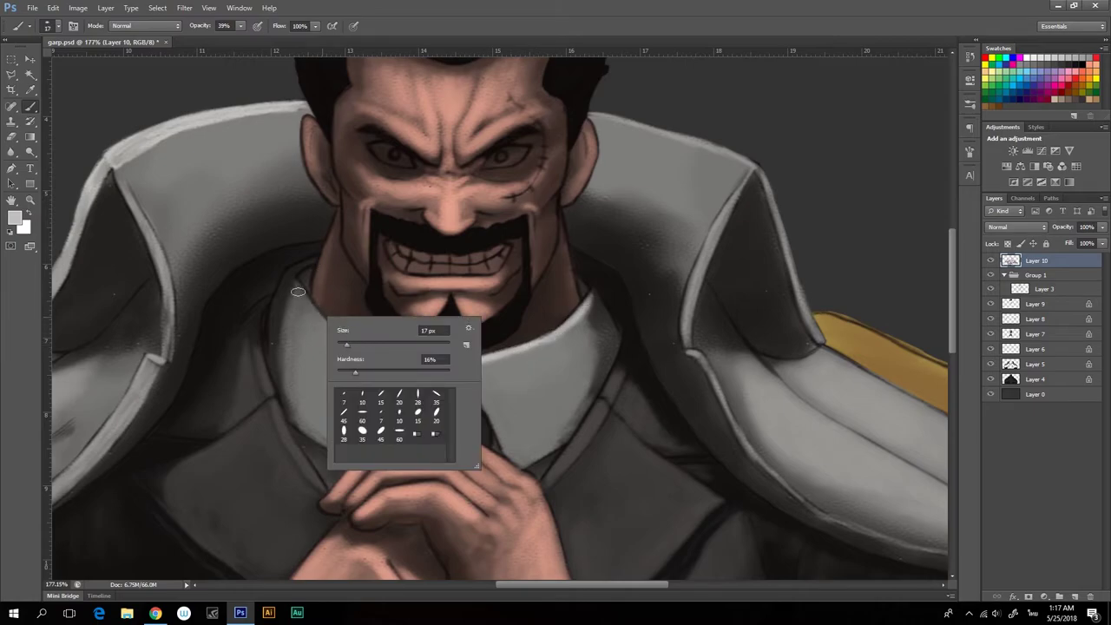
key(Return)
mouse_move(350, 342)
mouse_down()
mouse_move(396, 368)
mouse_move(376, 353)
mouse_up()
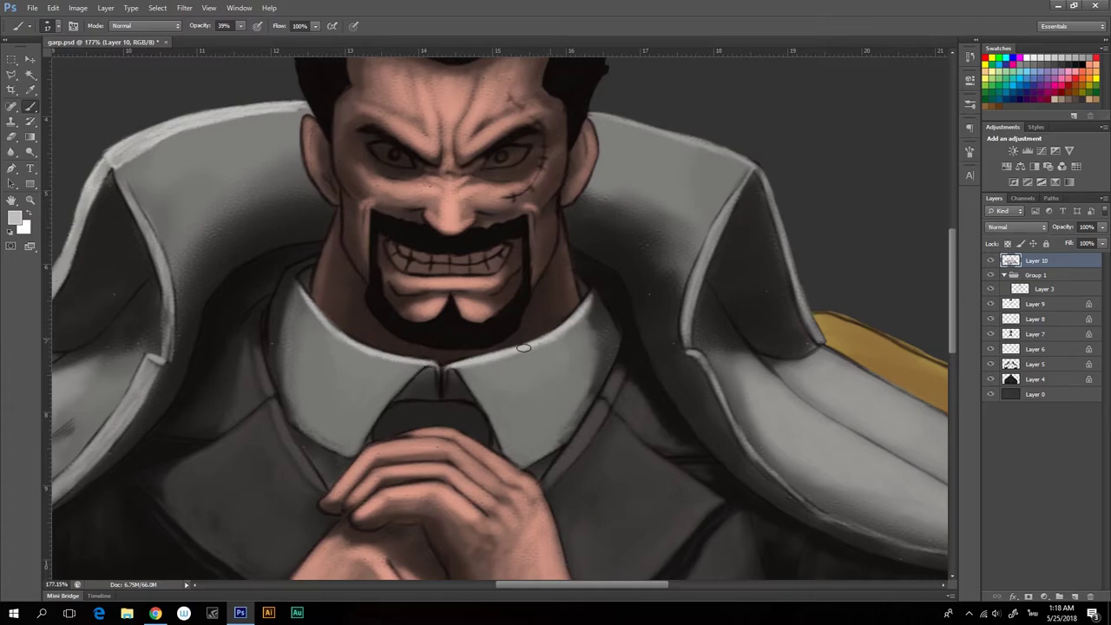
Set a grey foreground colour and a 37 px brush size
click(15, 218)
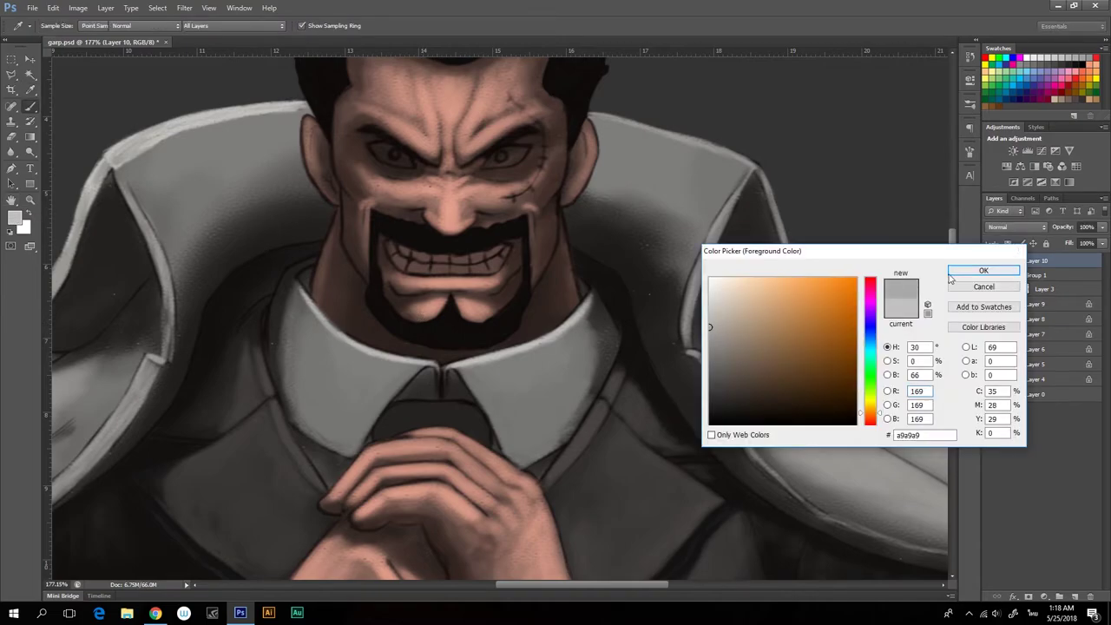
click(990, 271)
right_click(501, 379)
right_click(552, 385)
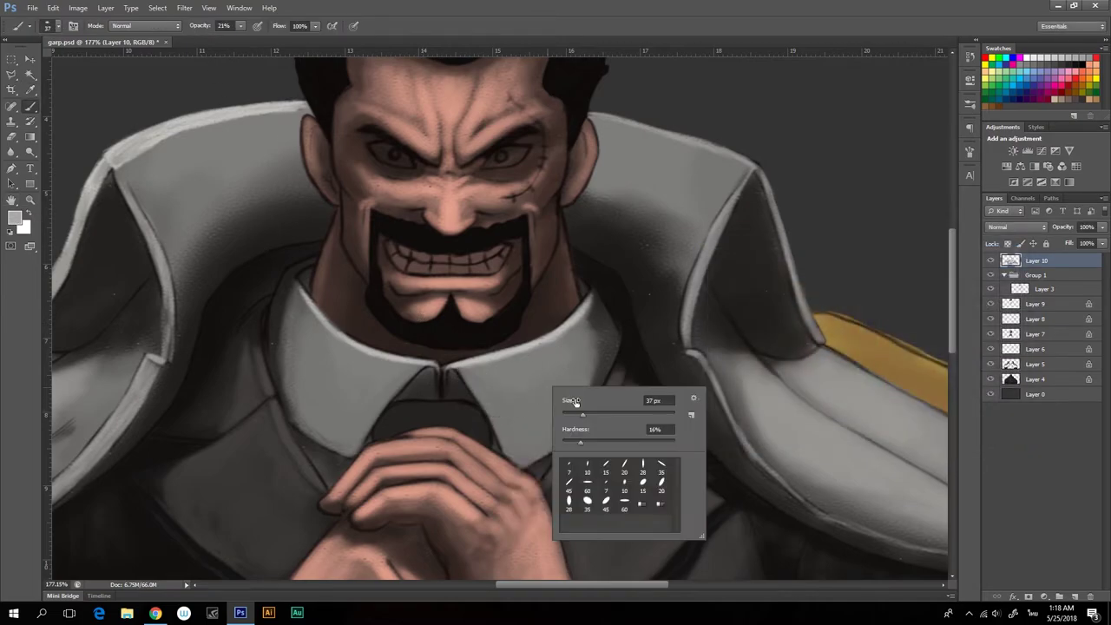
key(Escape)
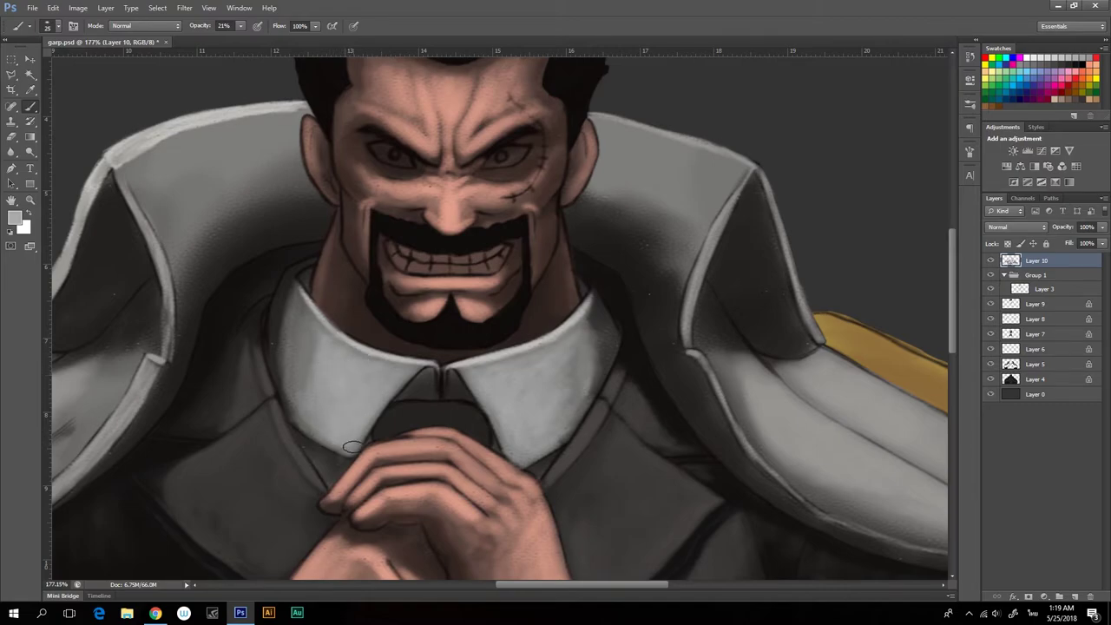
Zoom in on the collar, shrink the brush to 11 px, and sample the suit's dark grey
drag(404, 419, 391, 426)
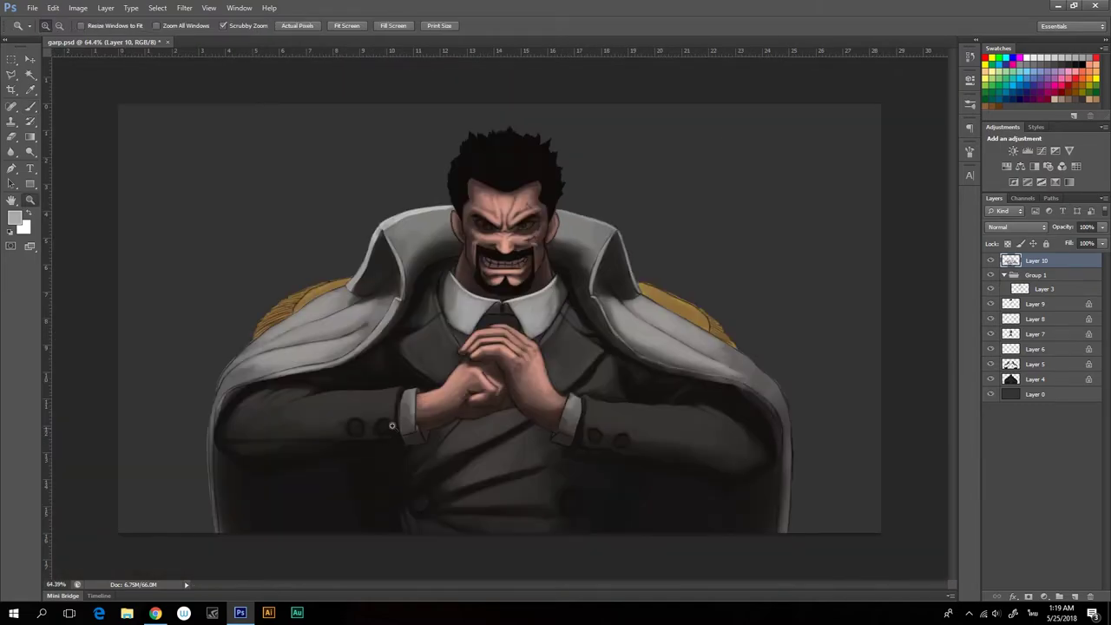
drag(561, 244, 581, 255)
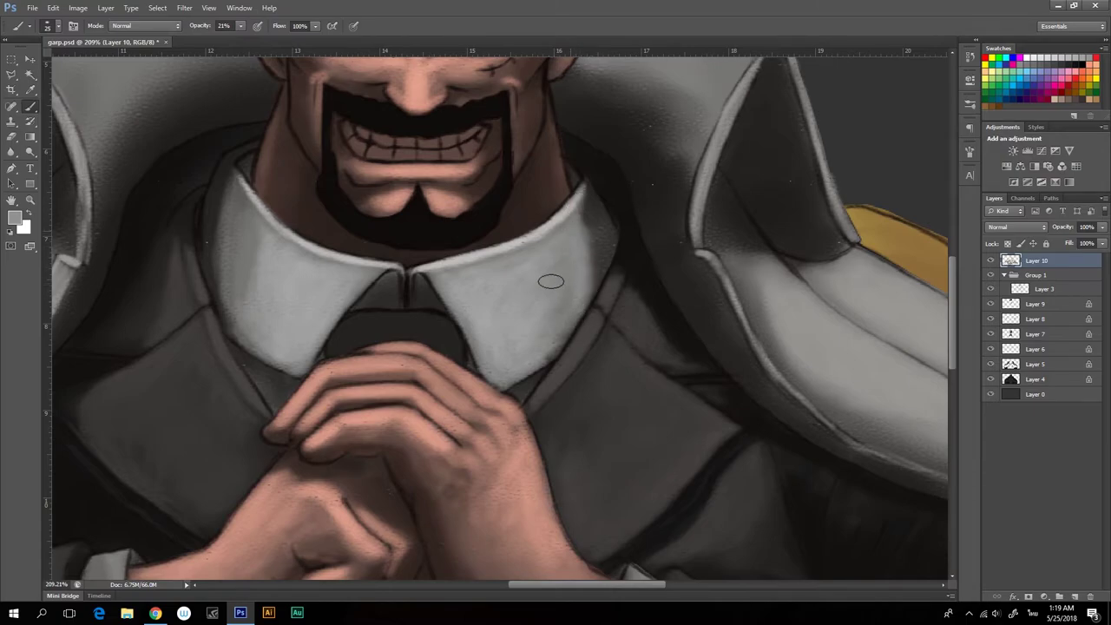
right_click(573, 306)
drag(601, 339, 562, 342)
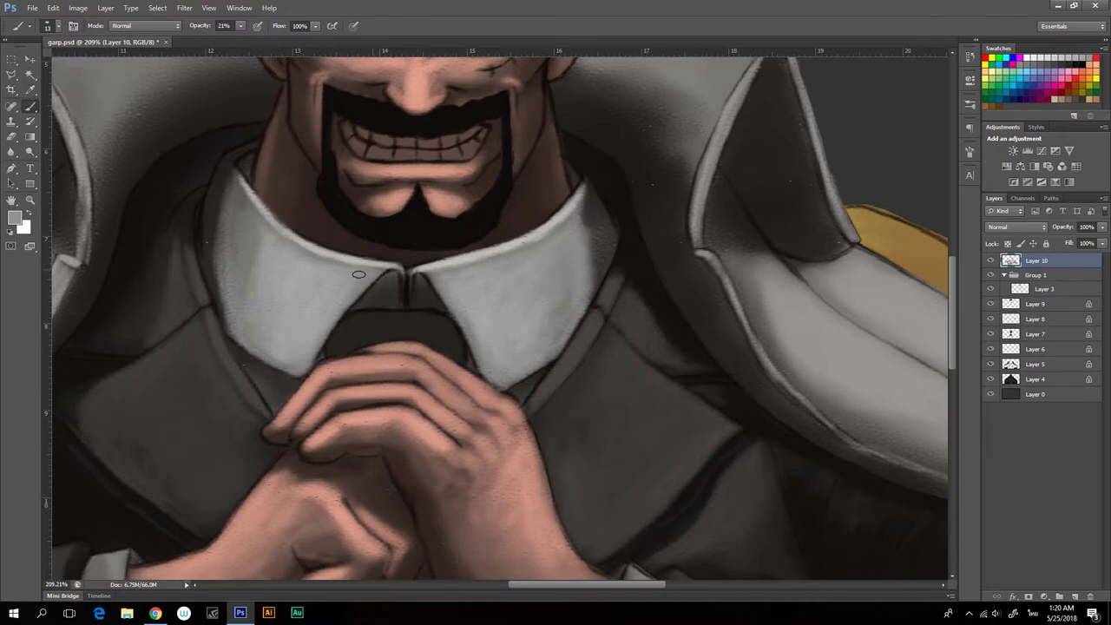
alt+click(599, 223)
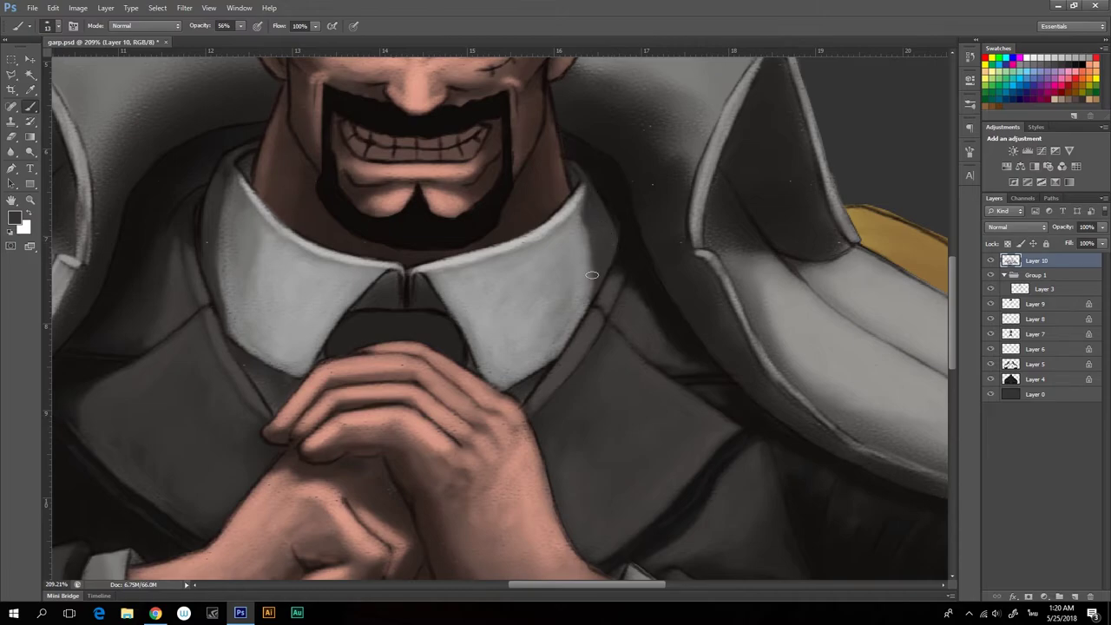
Zoom out and back in on the right lapel to check the collar work
key(z)
drag(593, 275, 481, 342)
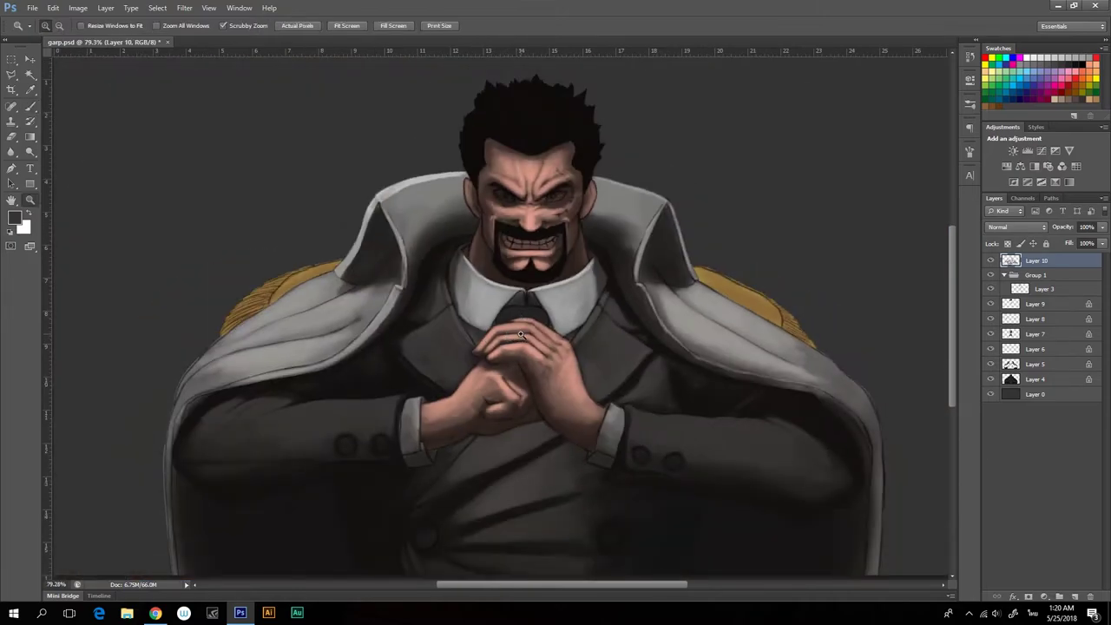
drag(632, 324, 686, 326)
key(b)
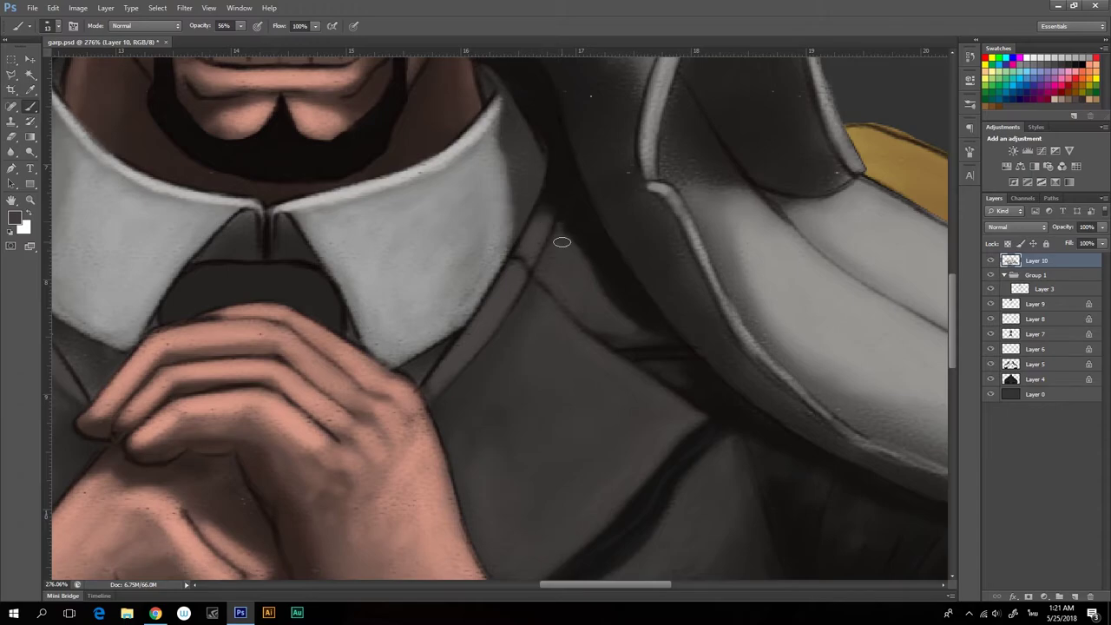
key(z)
drag(665, 340, 586, 410)
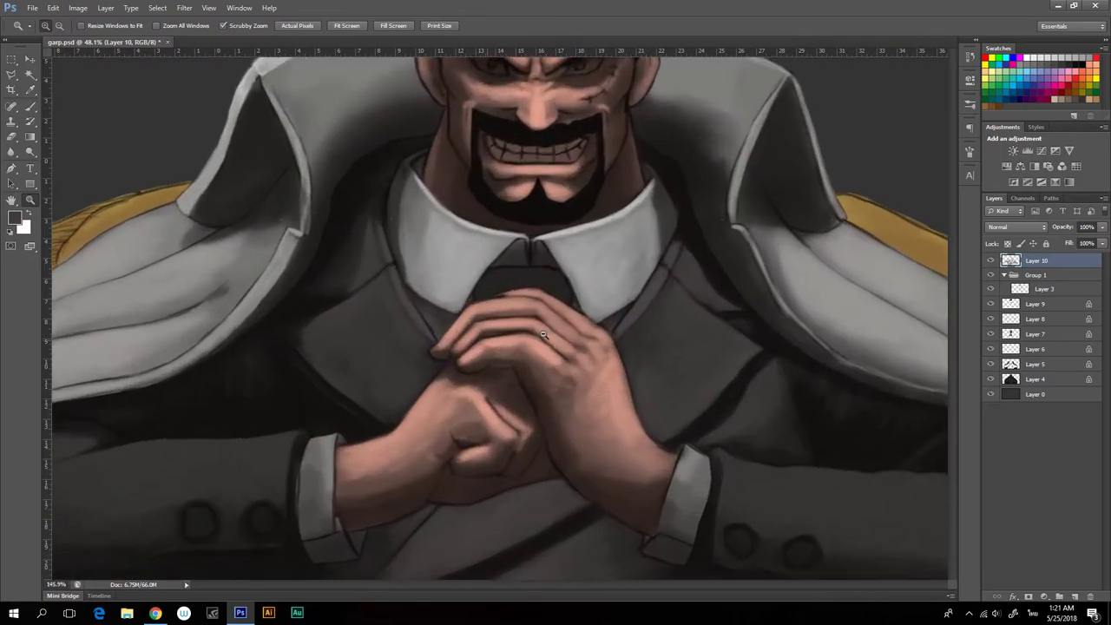
Lighten the left lapel edge with mid grey 6a6564 and a 23 px brush
drag(497, 339, 599, 339)
key(b)
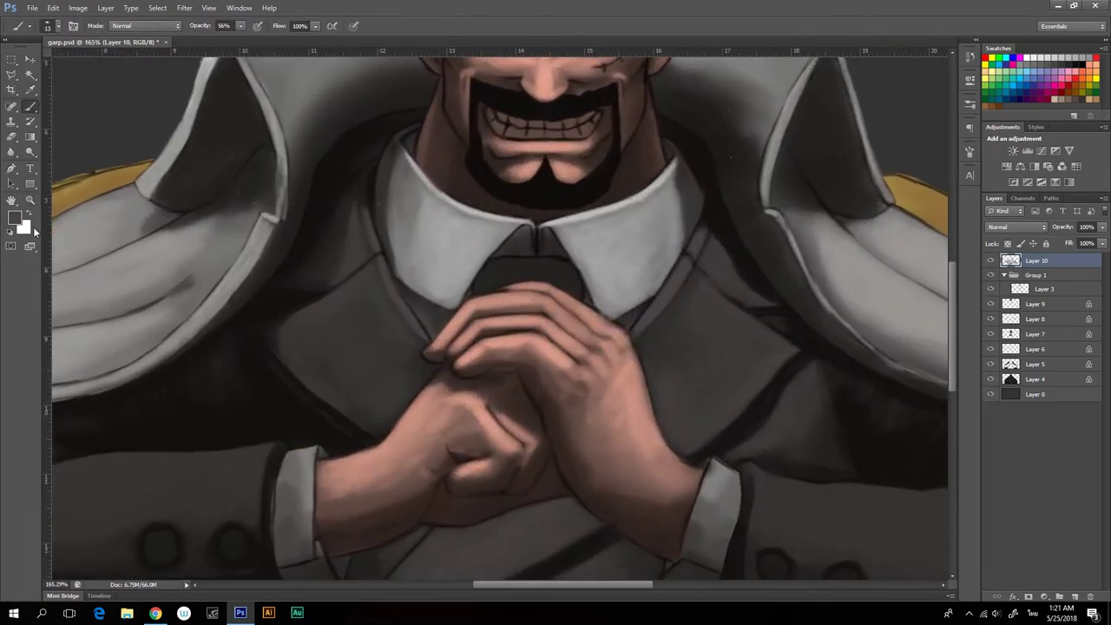
click(14, 217)
click(717, 364)
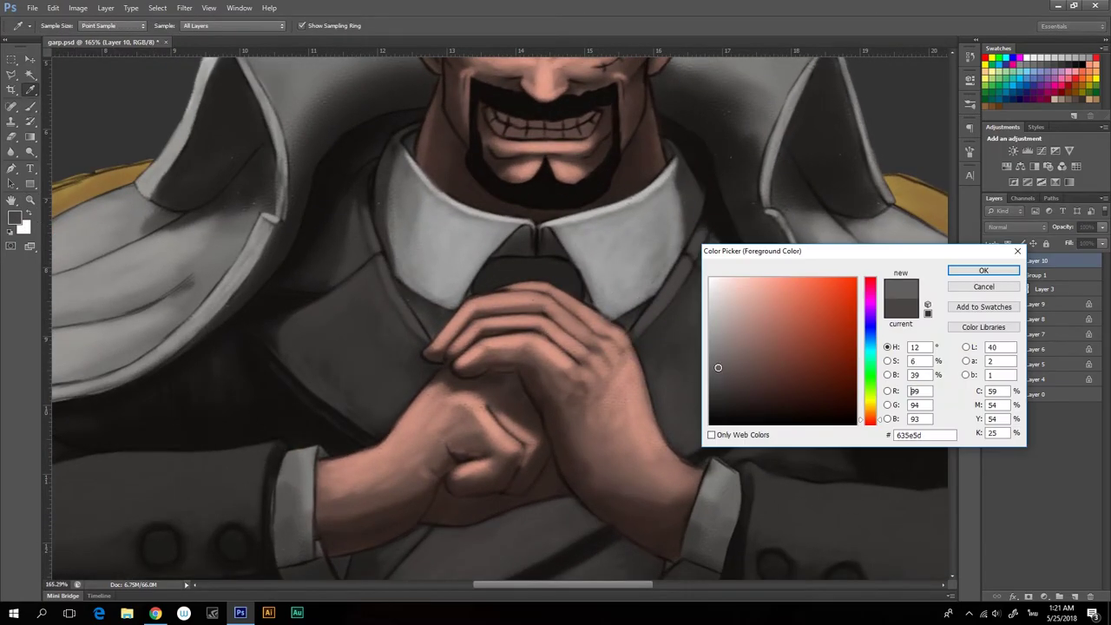
click(958, 272)
key(bracketright)
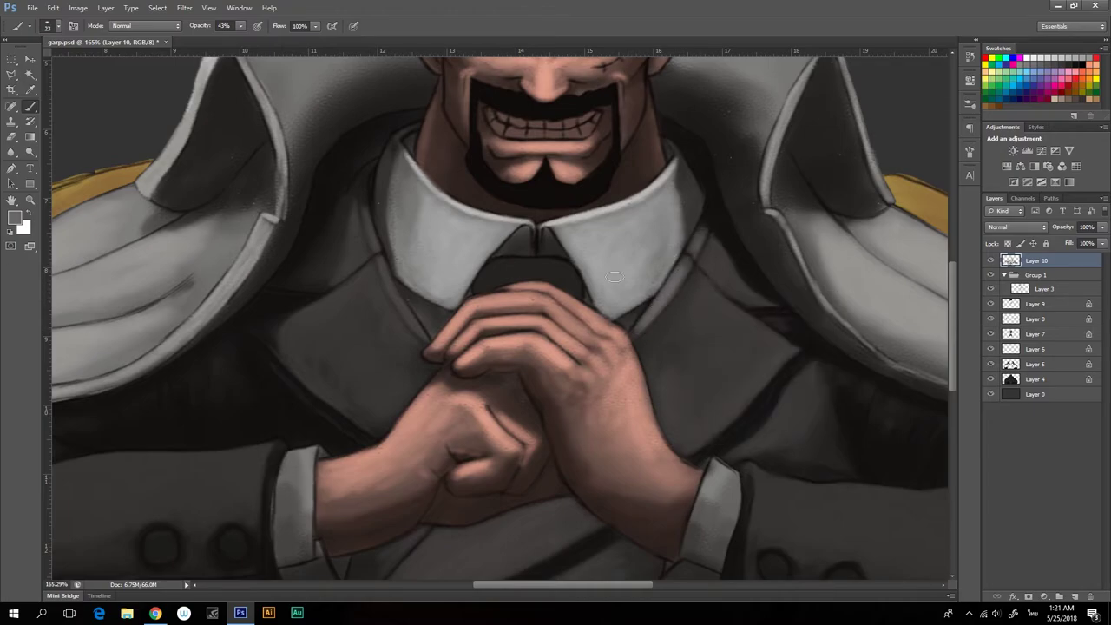
drag(388, 287, 426, 341)
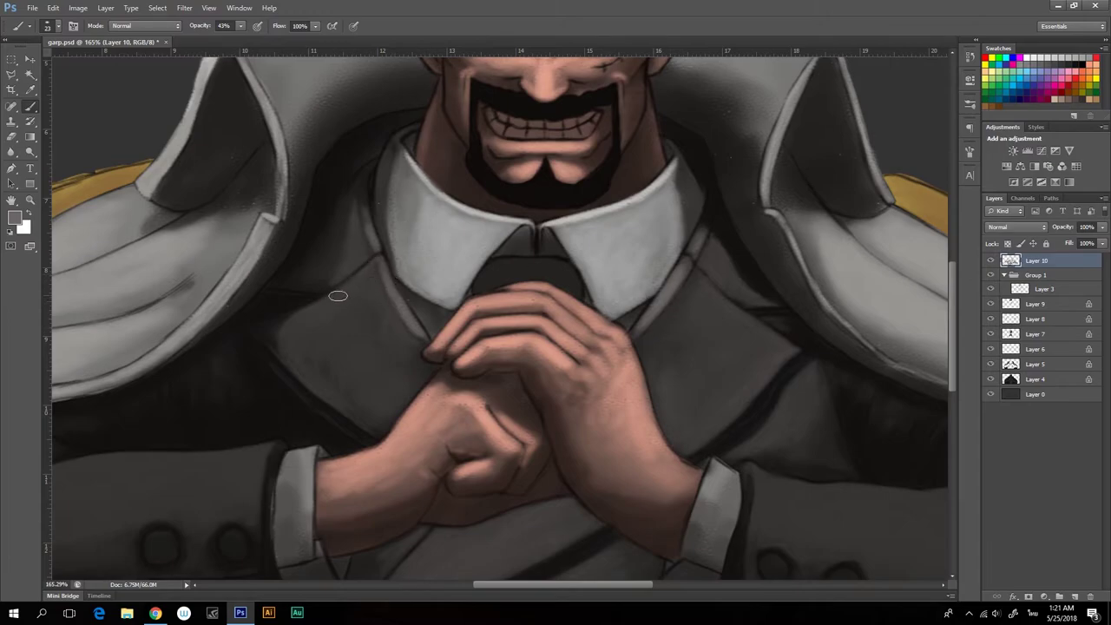
Sample a new suit grey and lighten the coat near the cuff
alt+click(361, 311)
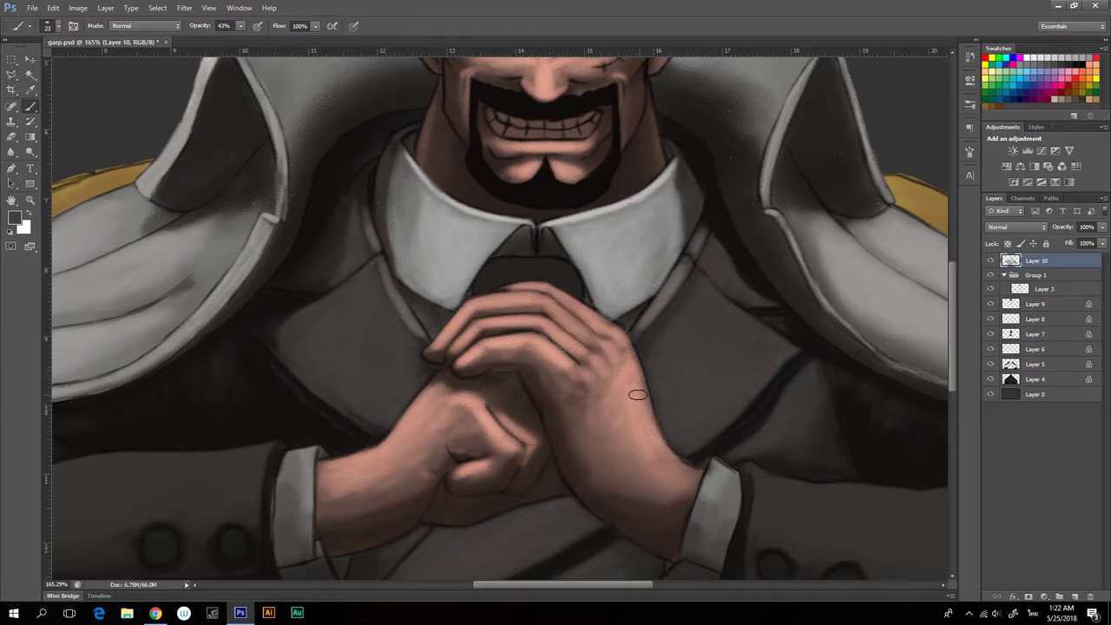
key(z)
mouse_move(637, 395)
mouse_down()
mouse_move(619, 407)
mouse_move(660, 398)
mouse_up()
key(i)
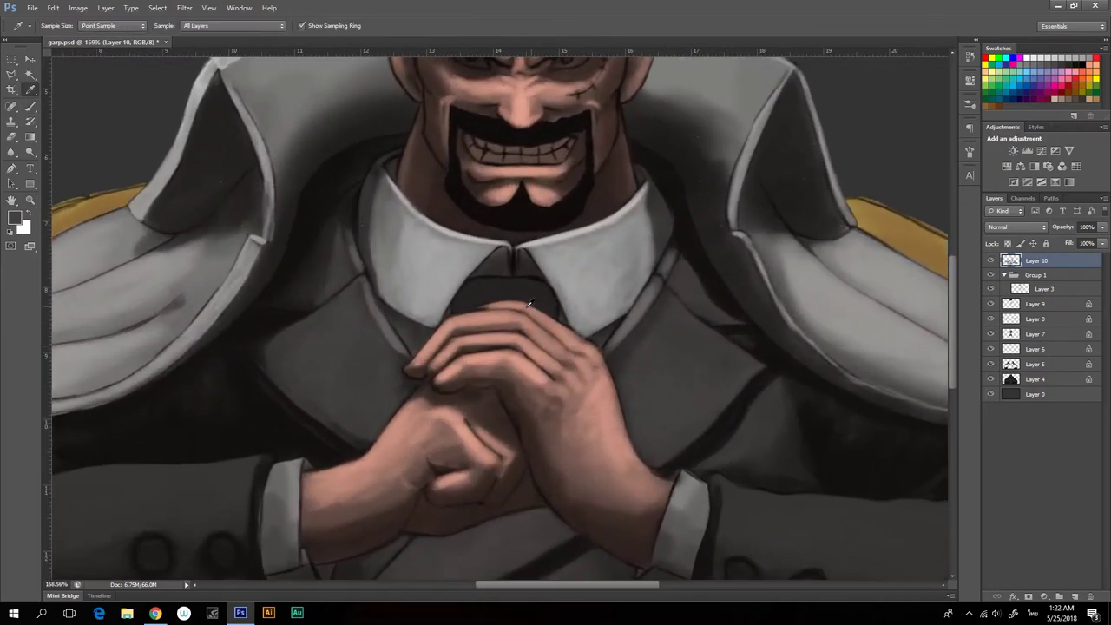
drag(384, 353, 415, 351)
key(b)
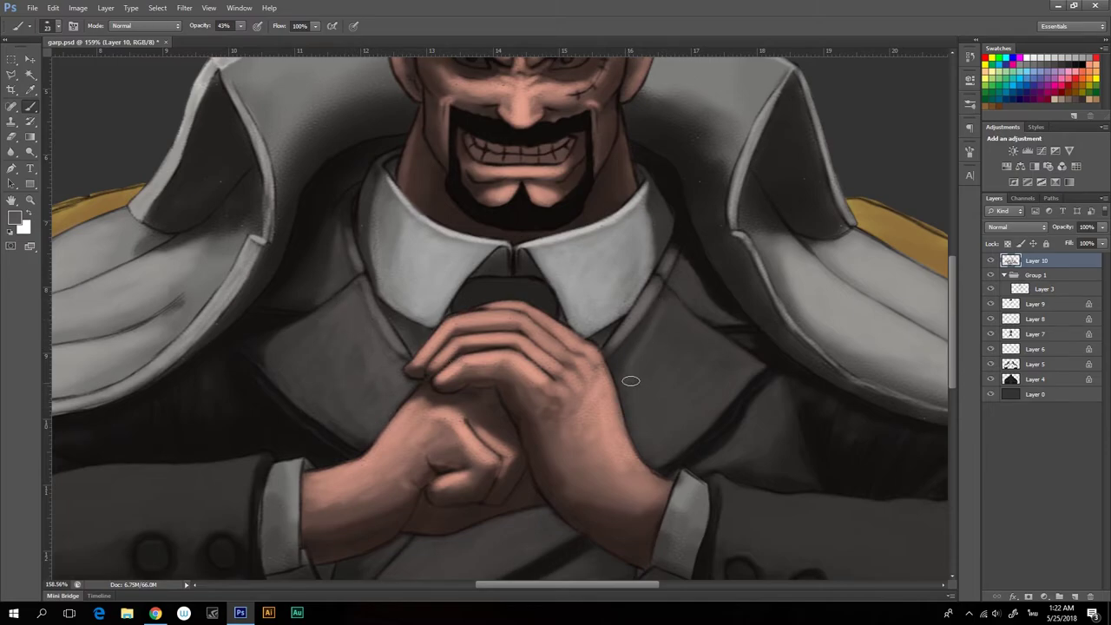
mouse_move(698, 401)
mouse_down()
mouse_move(647, 440)
mouse_move(705, 338)
mouse_up()
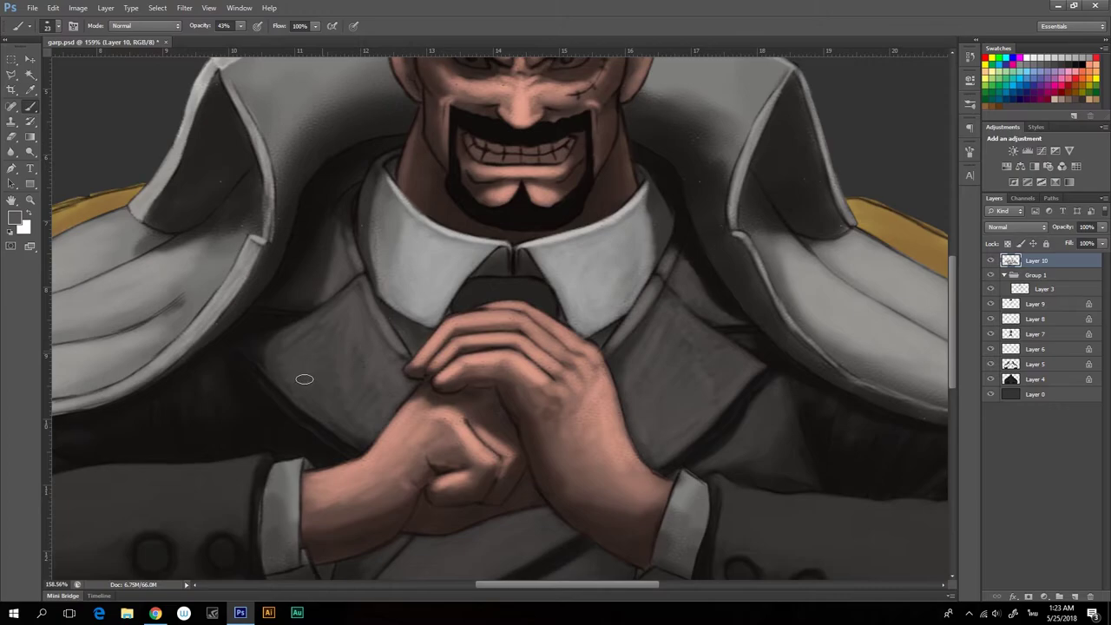
Zoom in on the hands, sample a darker coat grey, then view the whole portrait
key(z)
drag(476, 325, 547, 315)
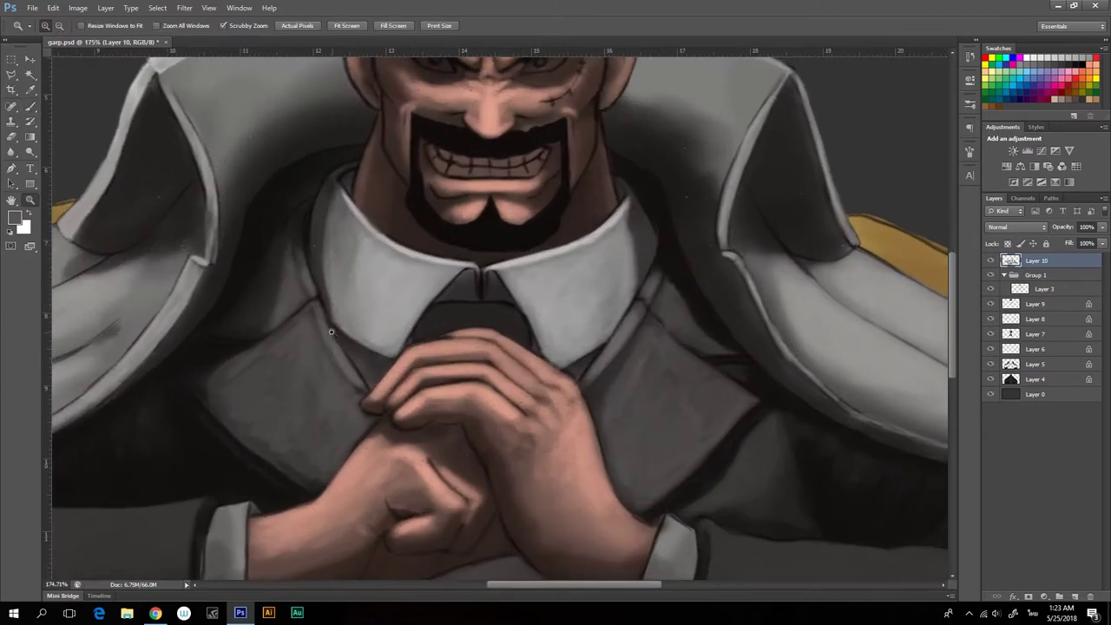
key(b)
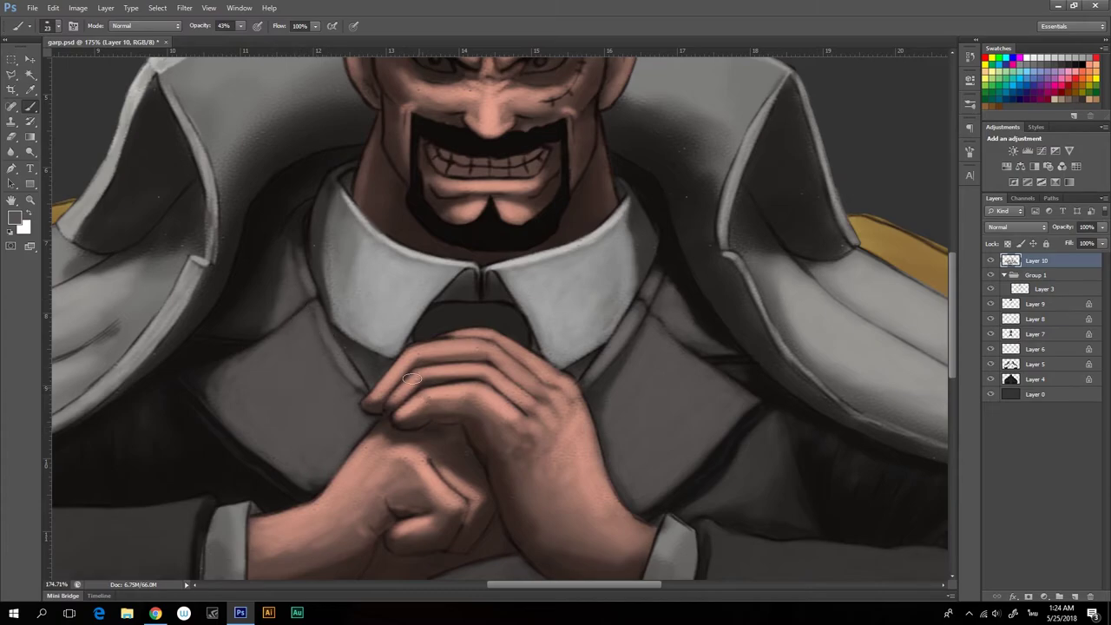
alt+click(265, 304)
key(z)
drag(654, 285, 560, 400)
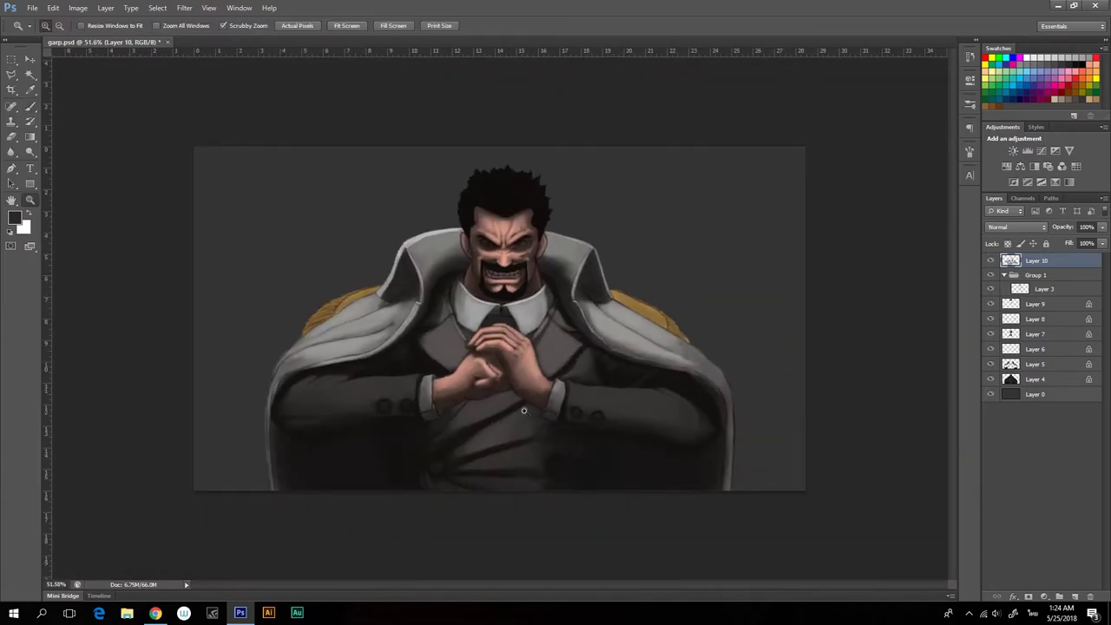
Zoom in on the sleeve and lay a faint lighter tone across it
drag(409, 356, 429, 279)
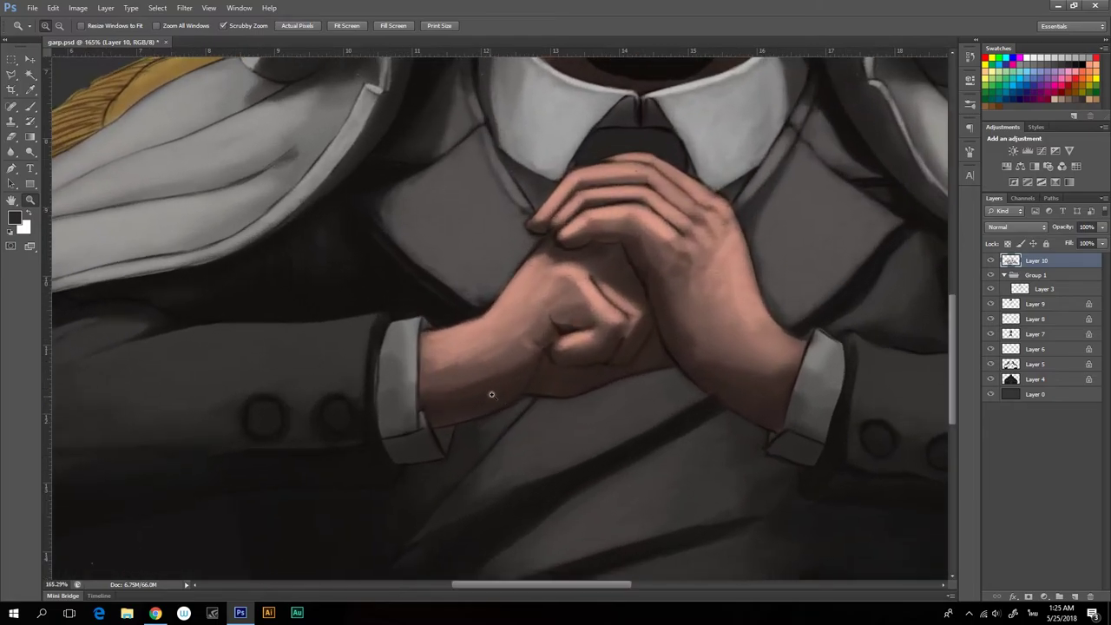
key(b)
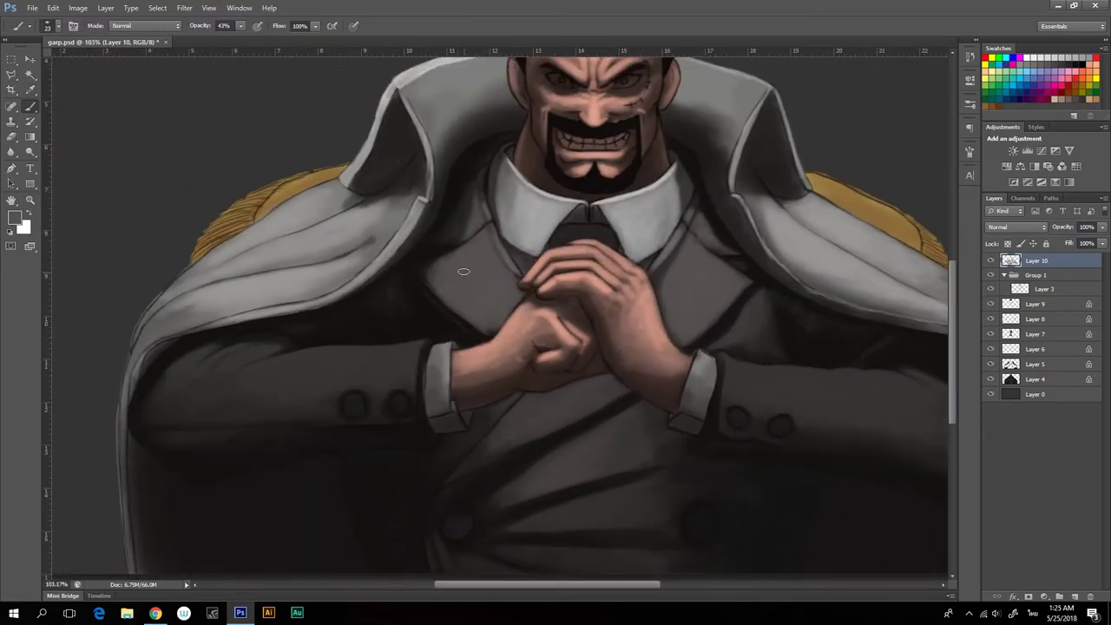
drag(417, 352, 431, 339)
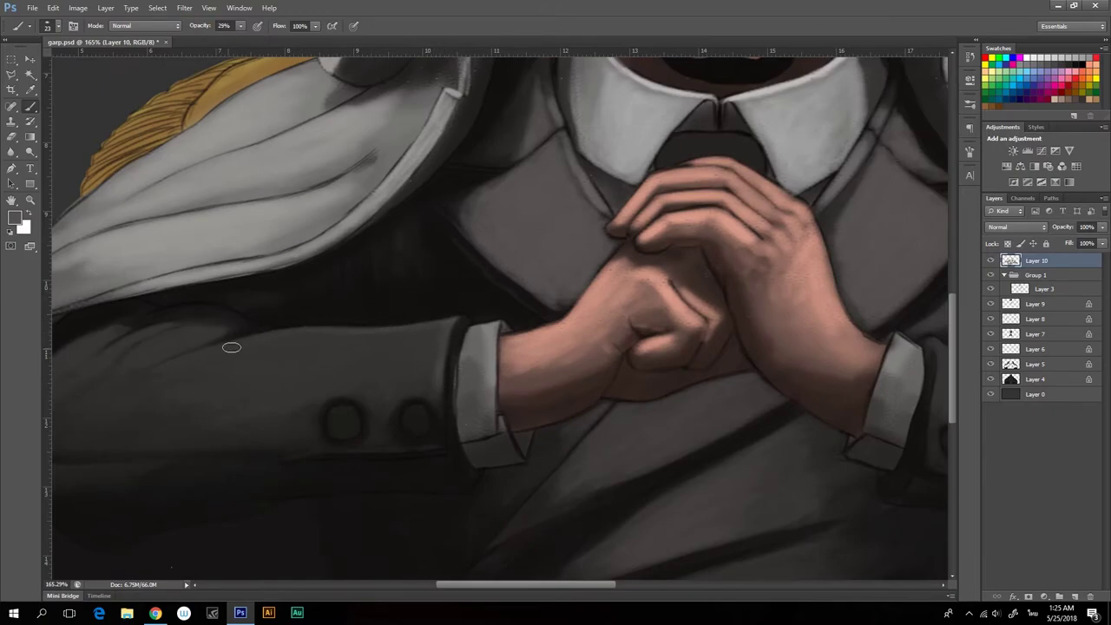
right_click(424, 352)
click(416, 356)
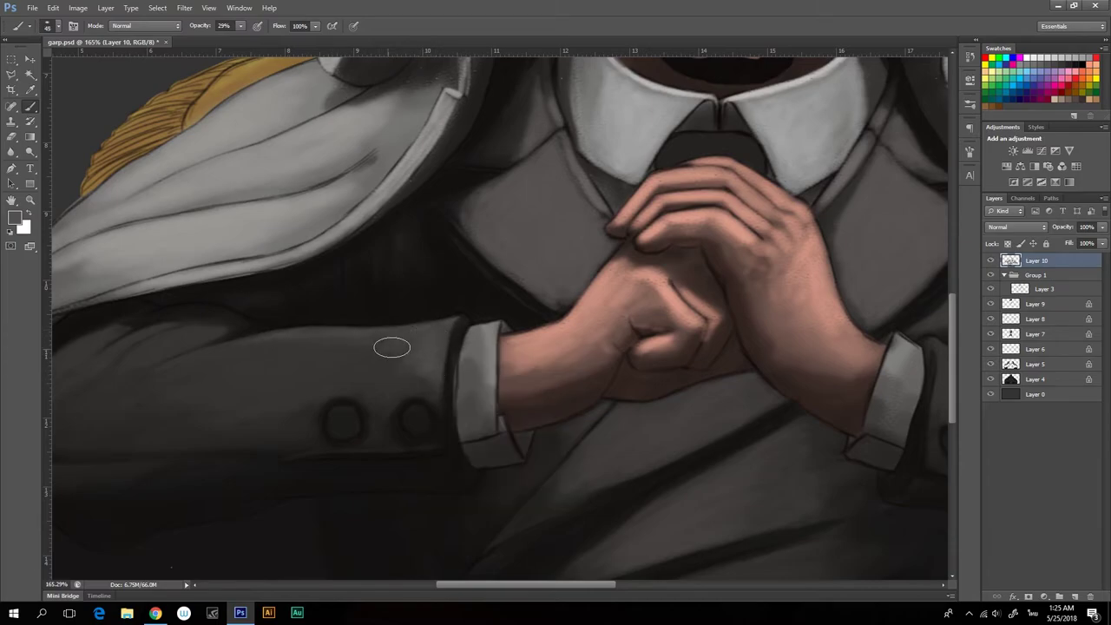
mouse_move(382, 365)
mouse_down()
mouse_move(218, 359)
mouse_move(390, 370)
mouse_move(305, 345)
mouse_up()
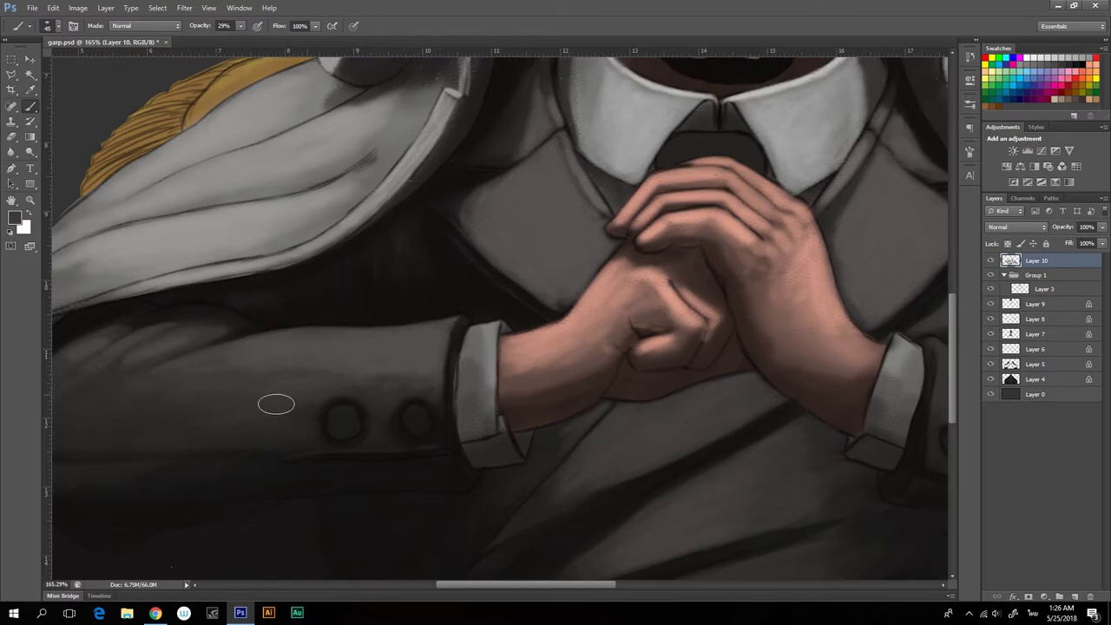
alt+click(308, 361)
Check the whole figure, then sample a fresh grey from the sleeve
key(z)
drag(339, 380, 379, 445)
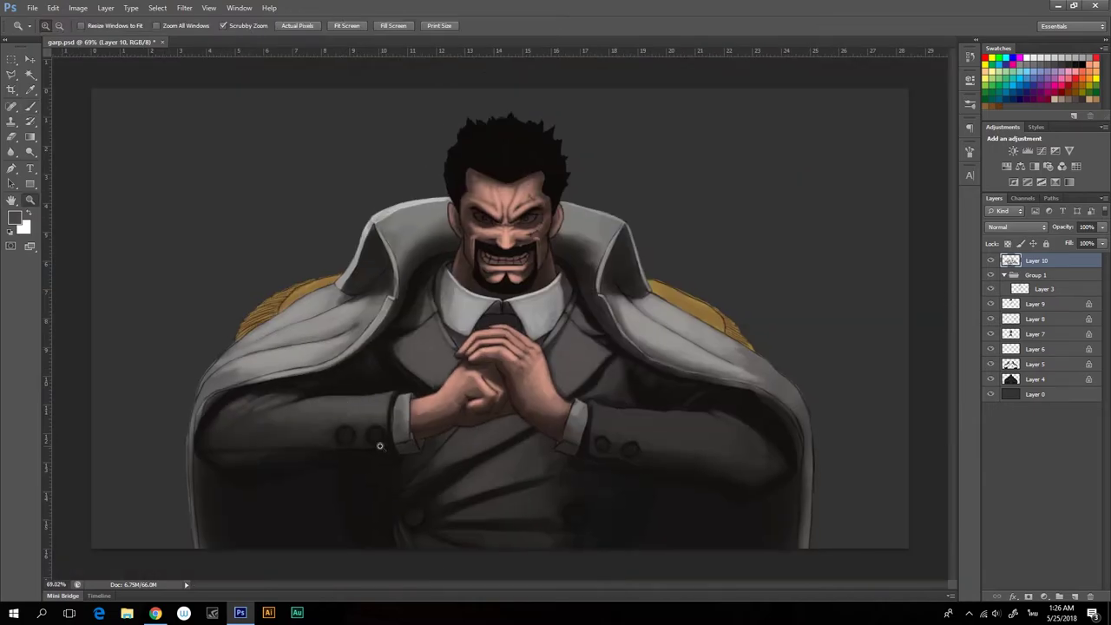
mouse_move(321, 408)
mouse_down()
mouse_move(342, 457)
mouse_move(434, 392)
mouse_up()
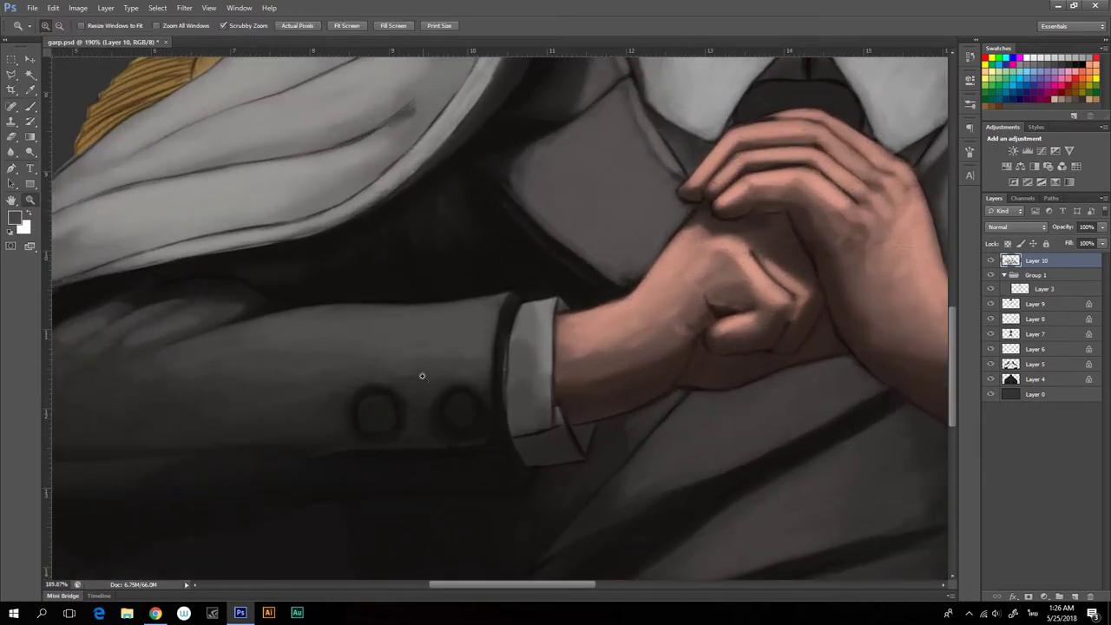
alt+click(446, 369)
right_click(408, 435)
key(Return)
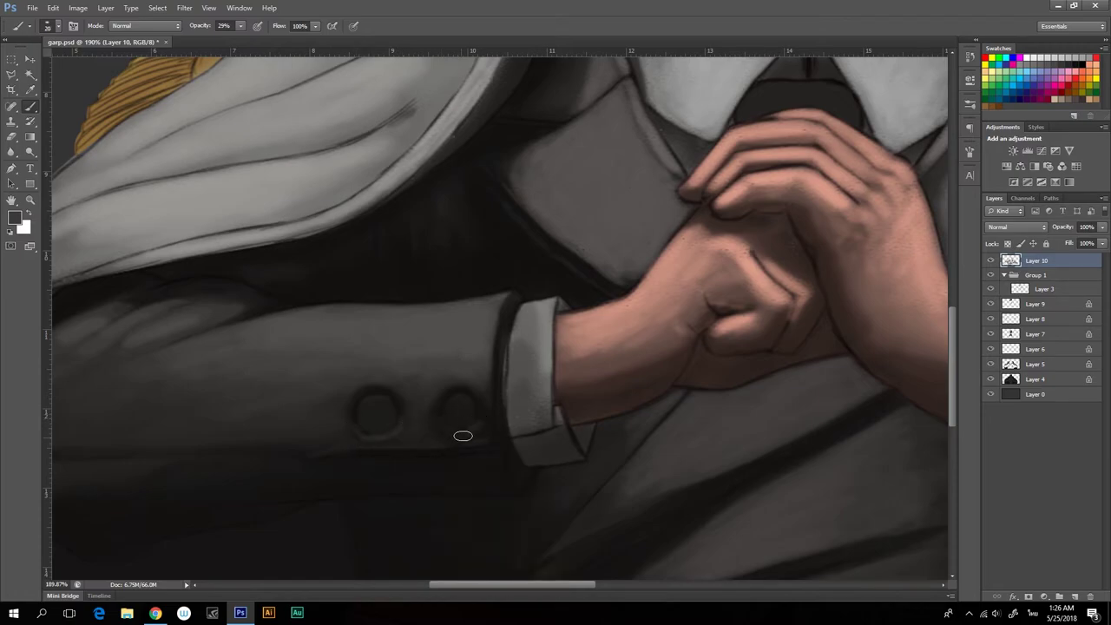
Paint an 11 px highlight along the left sleeve's top edge, then zoom out
key(z)
drag(625, 430, 564, 435)
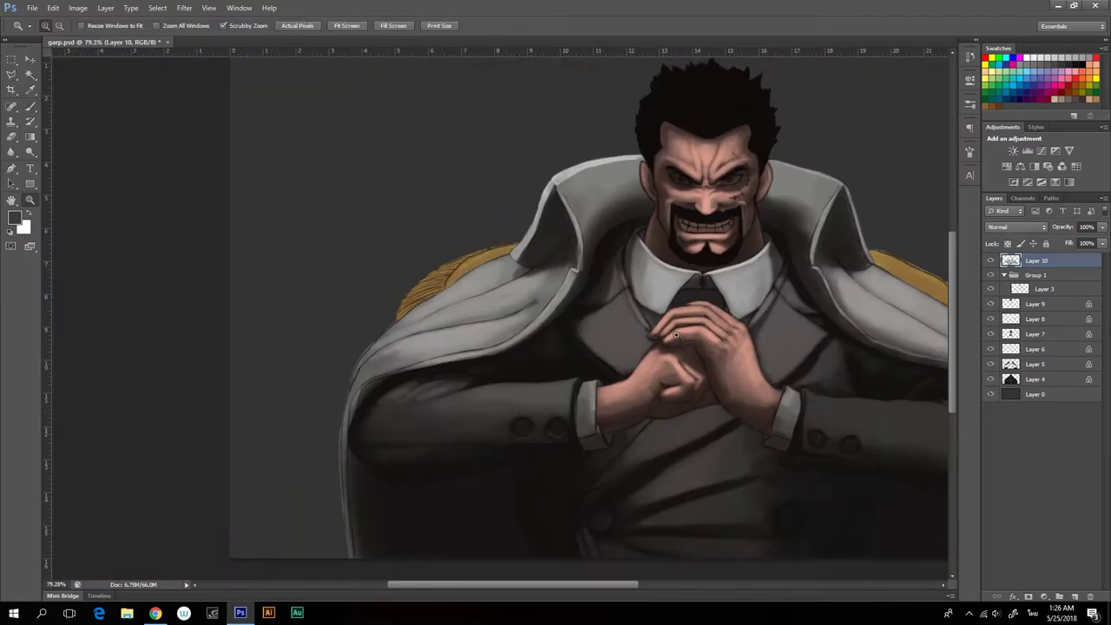
drag(676, 337, 604, 387)
key(b)
right_click(495, 410)
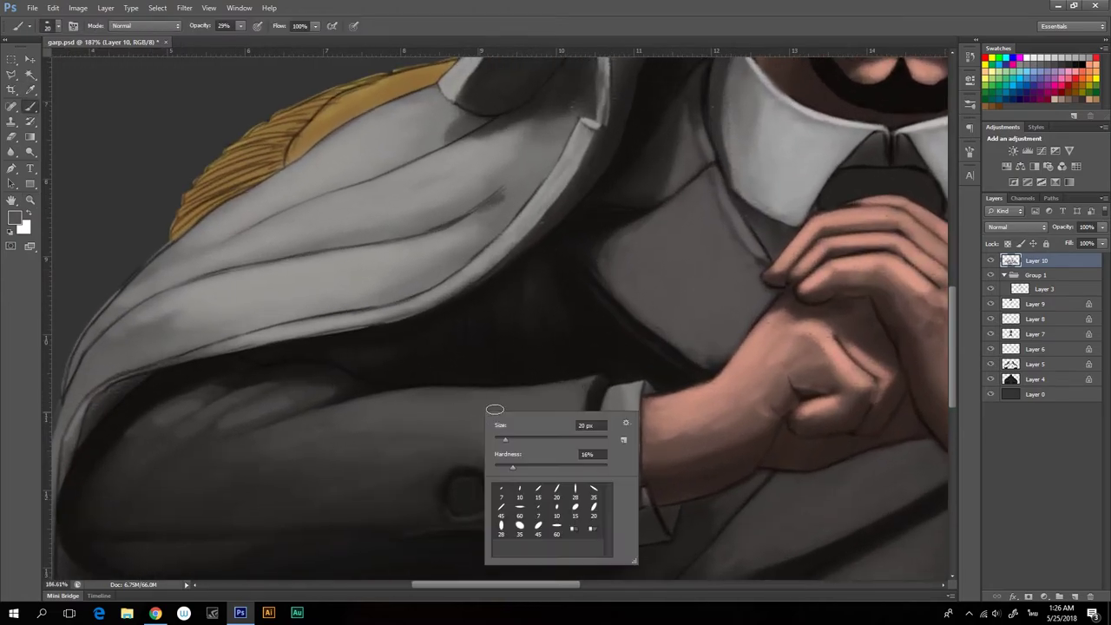
drag(505, 439, 500, 439)
key(Return)
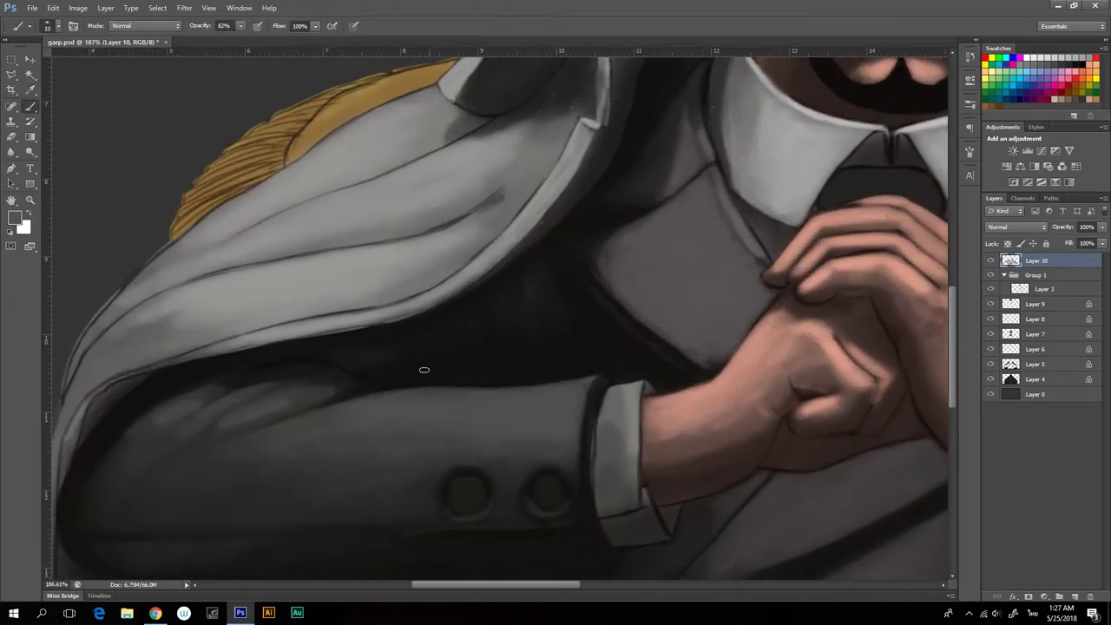
drag(390, 392, 595, 377)
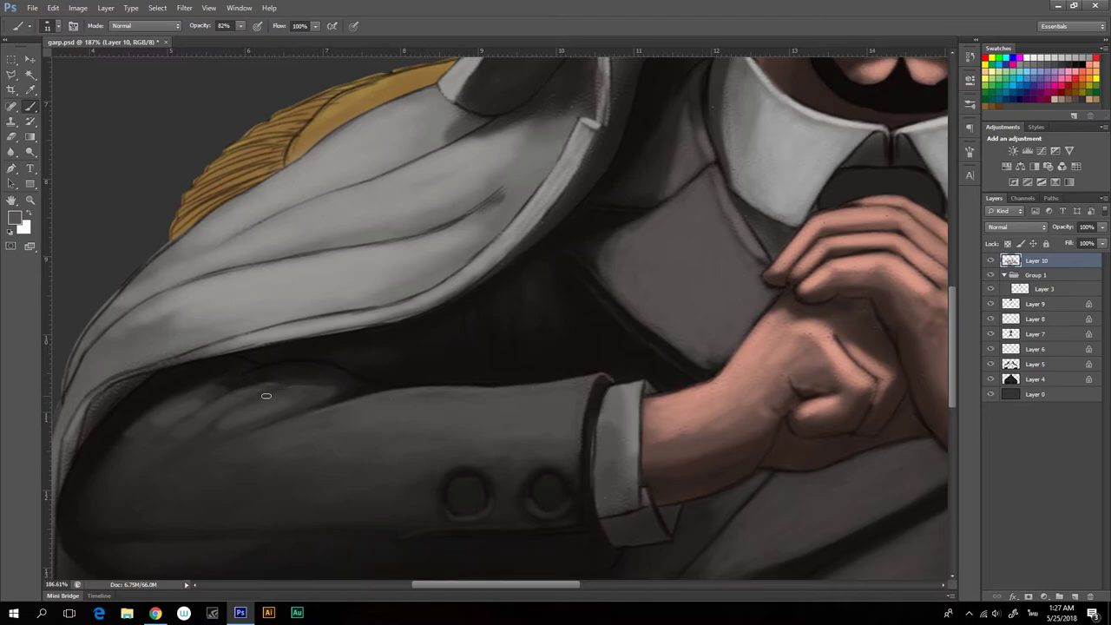
key(z)
drag(726, 437, 614, 411)
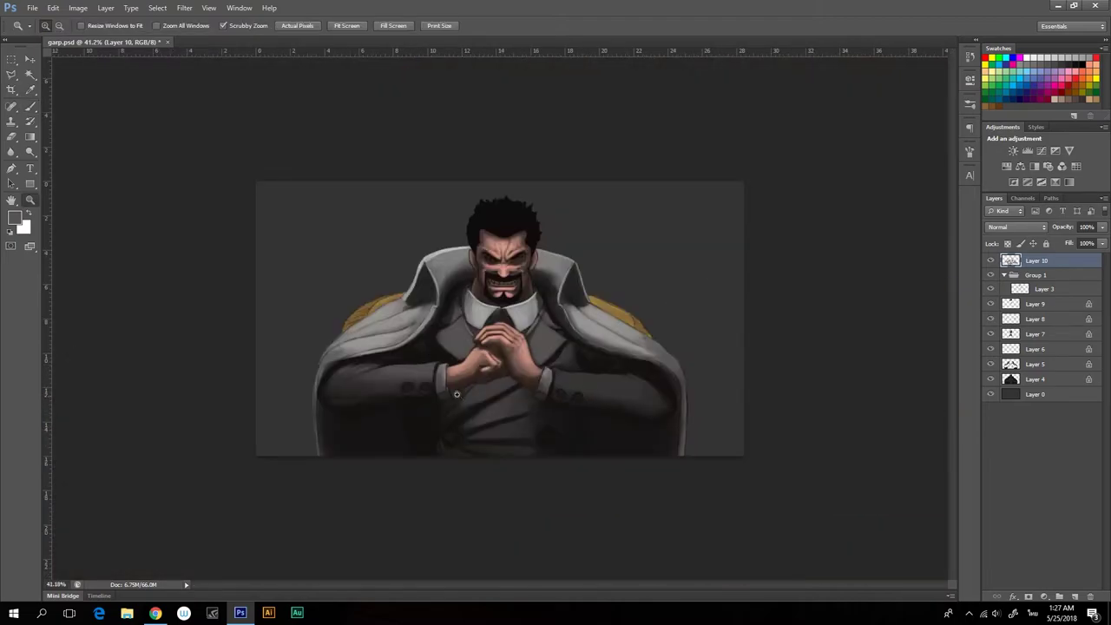
Paint lighter grey highlights along the sleeve's top edge toward the bend and beside the cuff
drag(457, 394, 690, 402)
key(b)
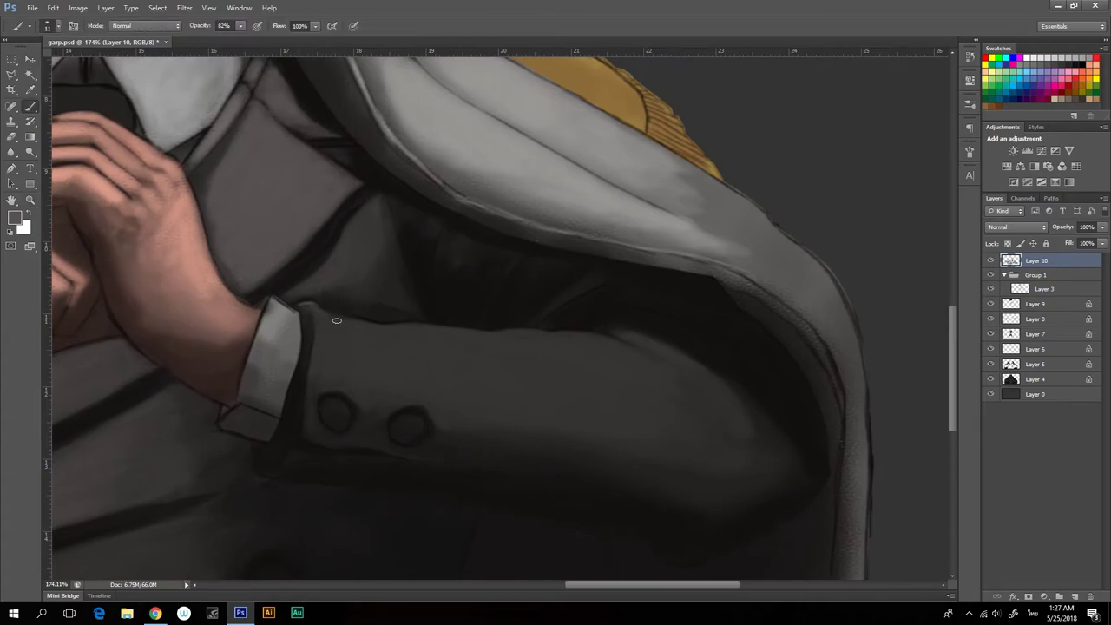
drag(350, 322, 395, 338)
drag(472, 331, 521, 332)
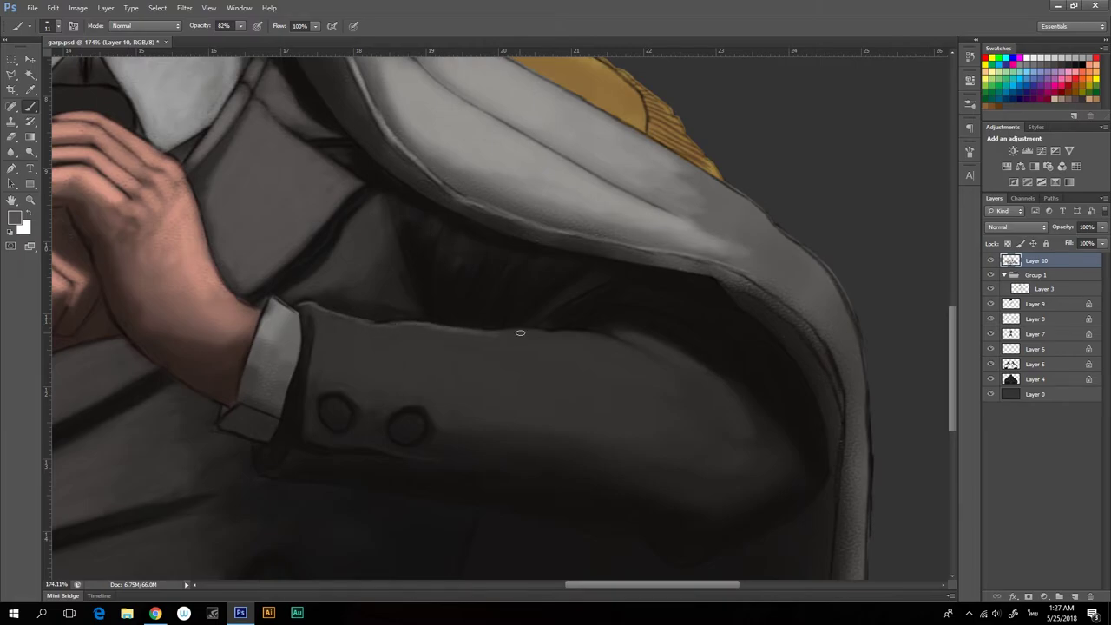
drag(594, 338, 667, 341)
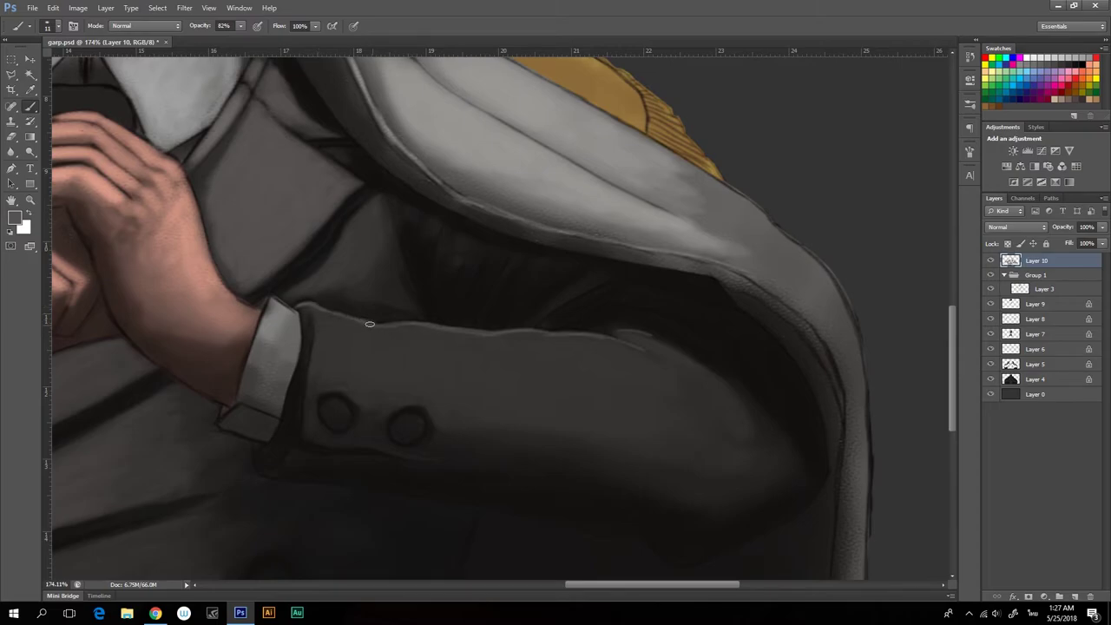
right_click(392, 377)
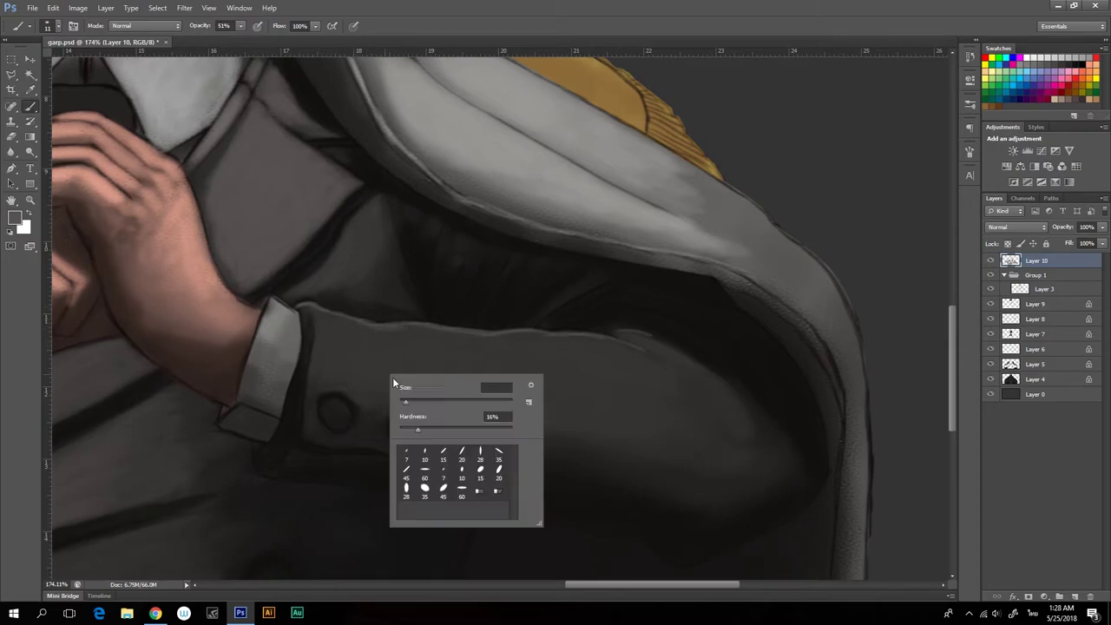
click(308, 310)
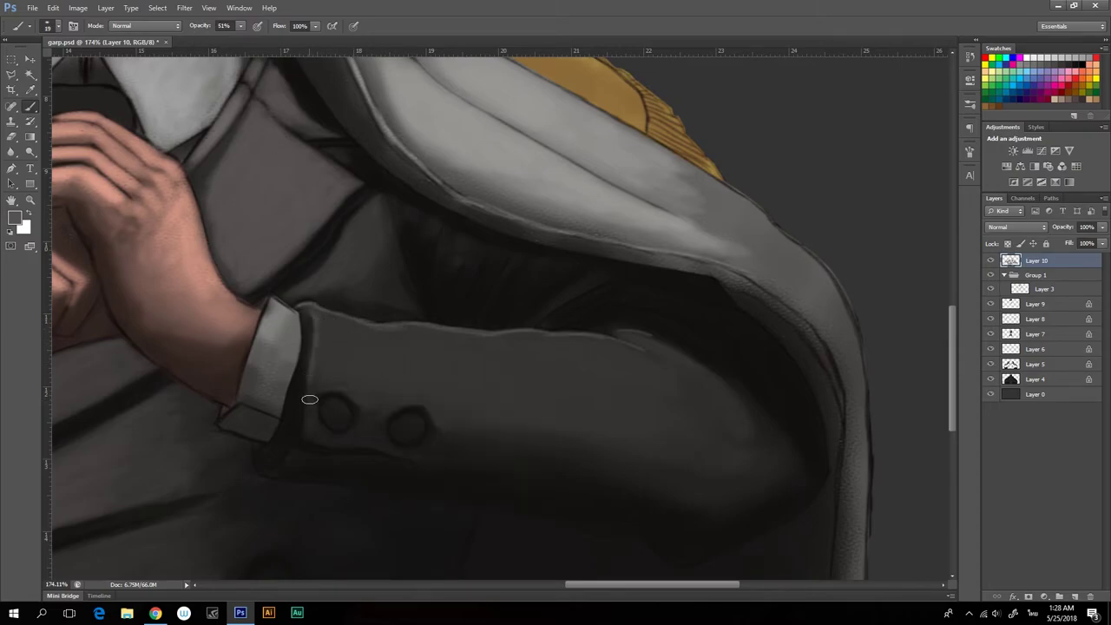
mouse_move(311, 384)
mouse_down()
mouse_move(330, 317)
mouse_move(509, 332)
mouse_move(327, 340)
mouse_up()
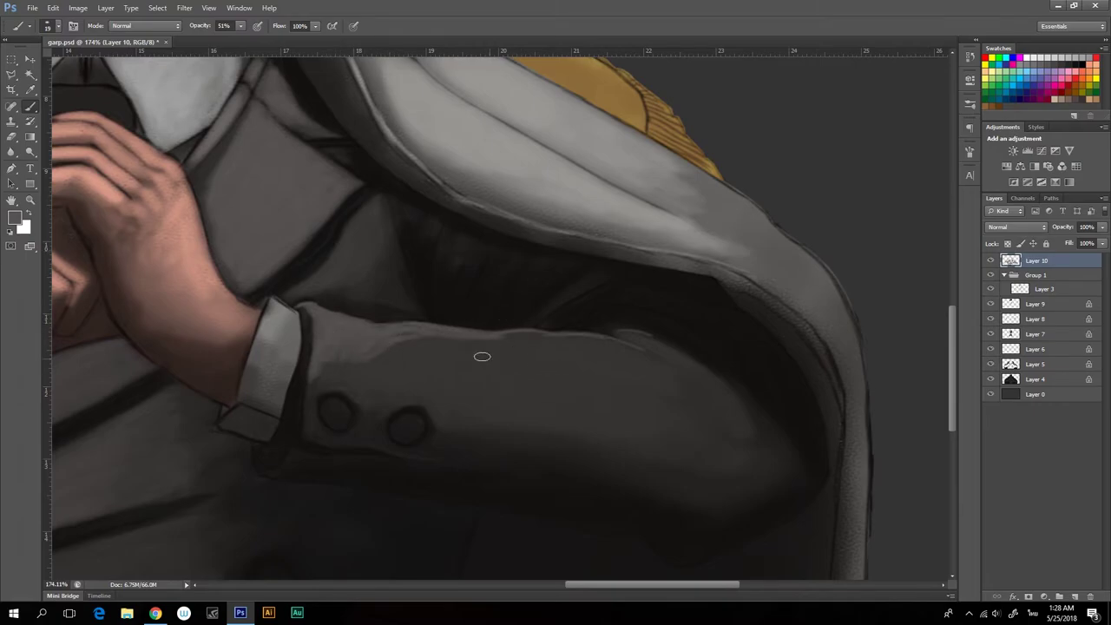
mouse_move(482, 356)
mouse_down()
mouse_move(434, 350)
mouse_move(521, 335)
mouse_move(557, 348)
mouse_move(555, 367)
mouse_up()
Lighten the sleeve's upper bend with a 50 px brush and blend tone near the buttons
alt+click(524, 355)
right_click(521, 356)
key(Return)
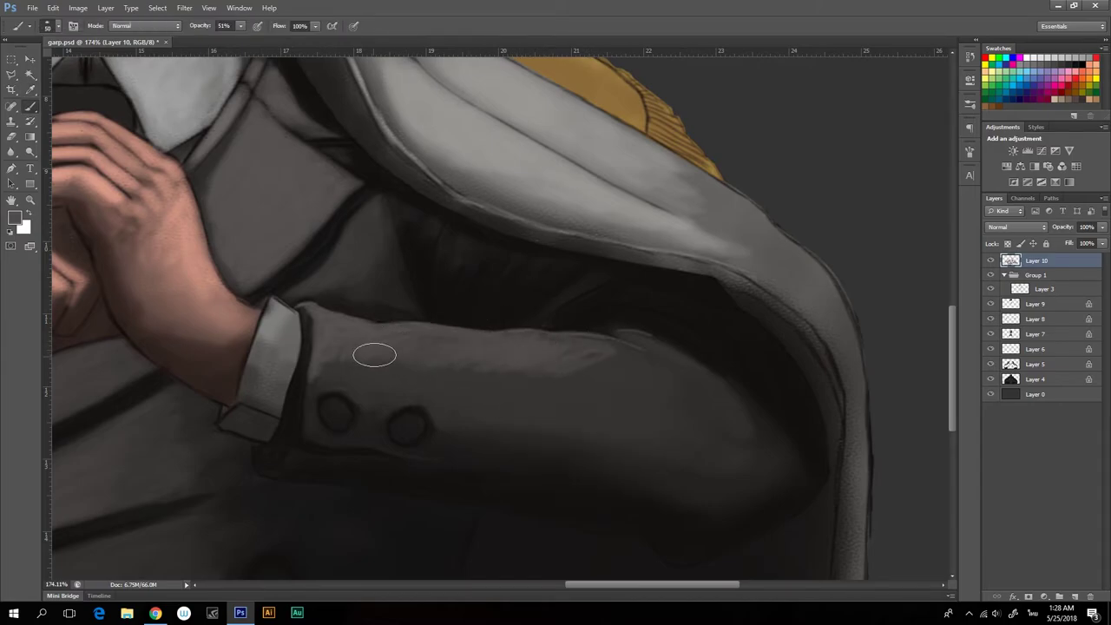
mouse_move(612, 352)
mouse_down()
mouse_move(615, 369)
mouse_move(315, 373)
mouse_move(541, 385)
mouse_move(328, 365)
mouse_up()
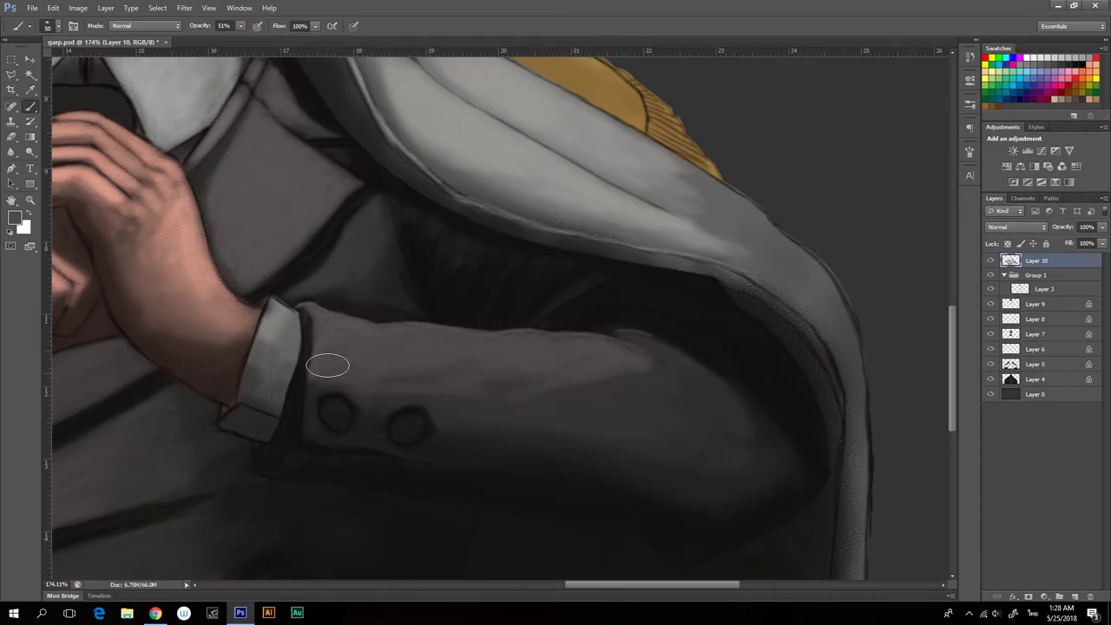
alt+click(490, 392)
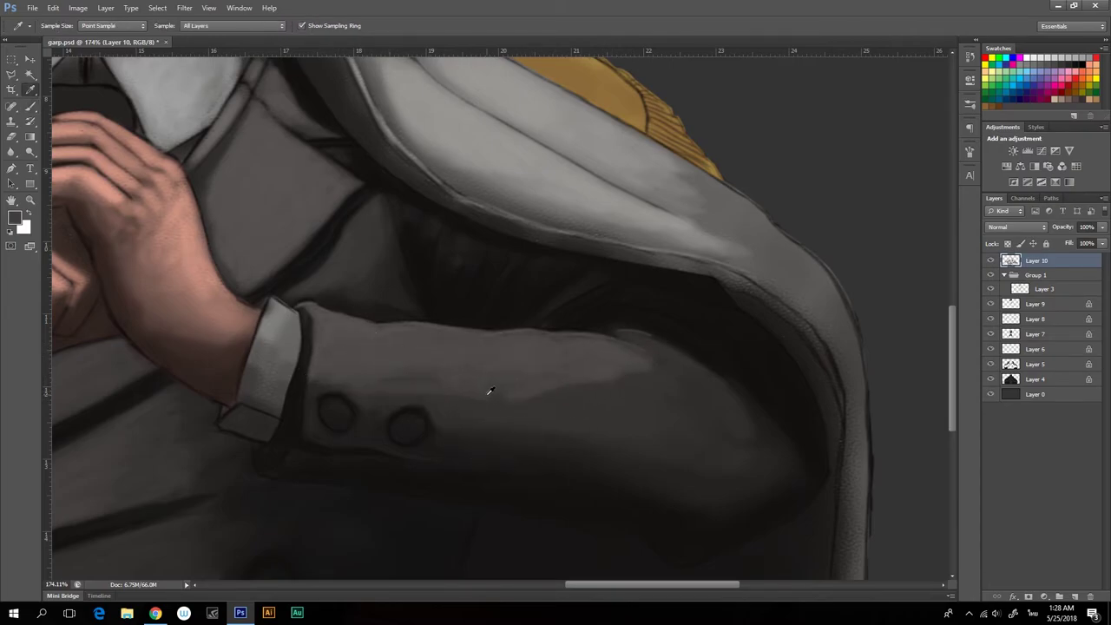
mouse_move(489, 392)
mouse_down()
mouse_move(409, 385)
mouse_move(489, 402)
mouse_move(378, 396)
mouse_move(317, 377)
mouse_move(657, 385)
mouse_move(651, 400)
mouse_move(561, 376)
mouse_move(657, 397)
mouse_move(487, 400)
mouse_move(482, 387)
mouse_up()
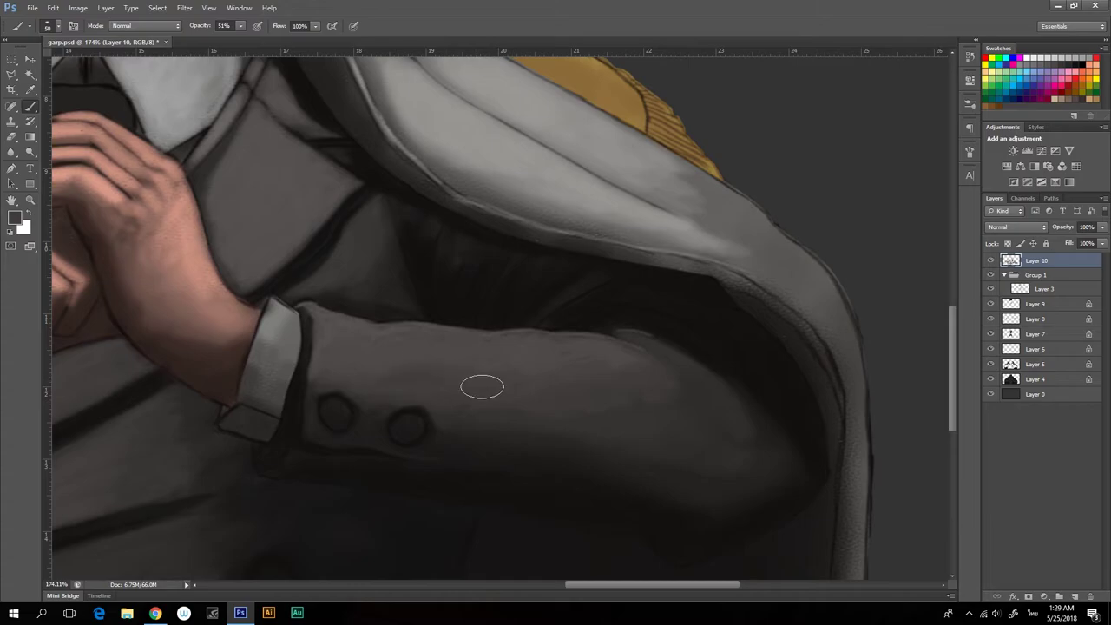
Sample a sleeve colour and cancel an accidental rectangle, returning to the brush
alt+click(429, 349)
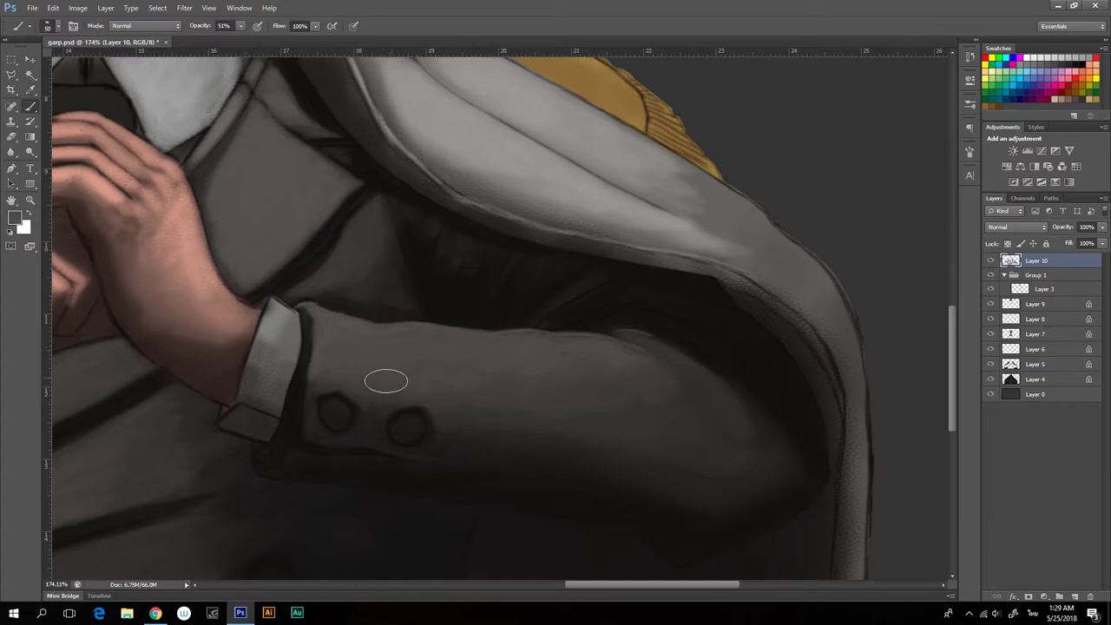
key(u)
click(537, 372)
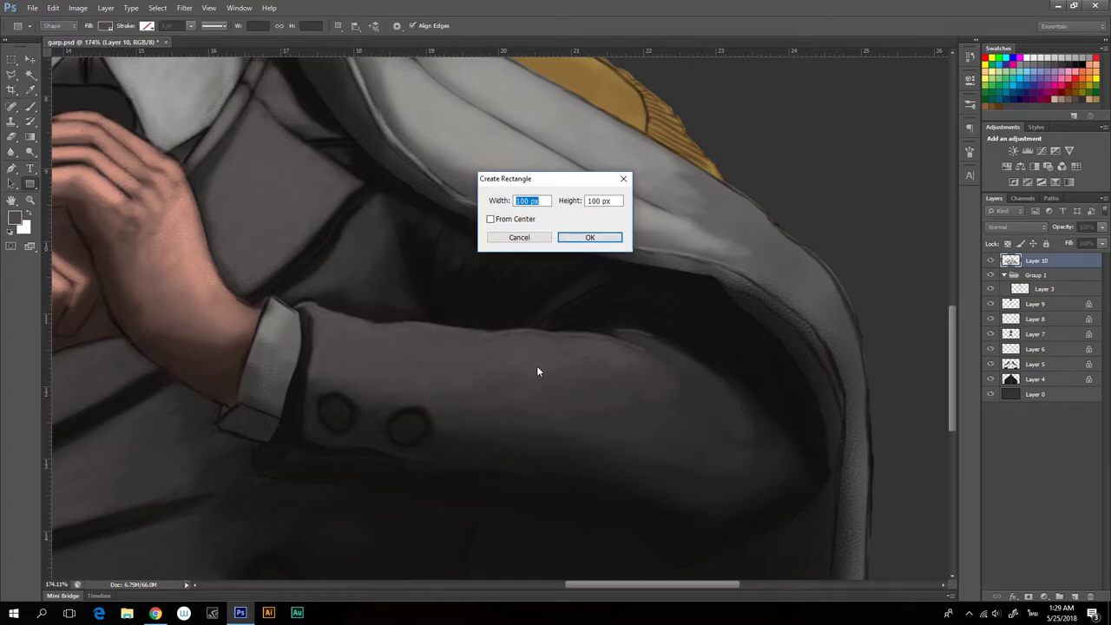
key(Escape)
key(b)
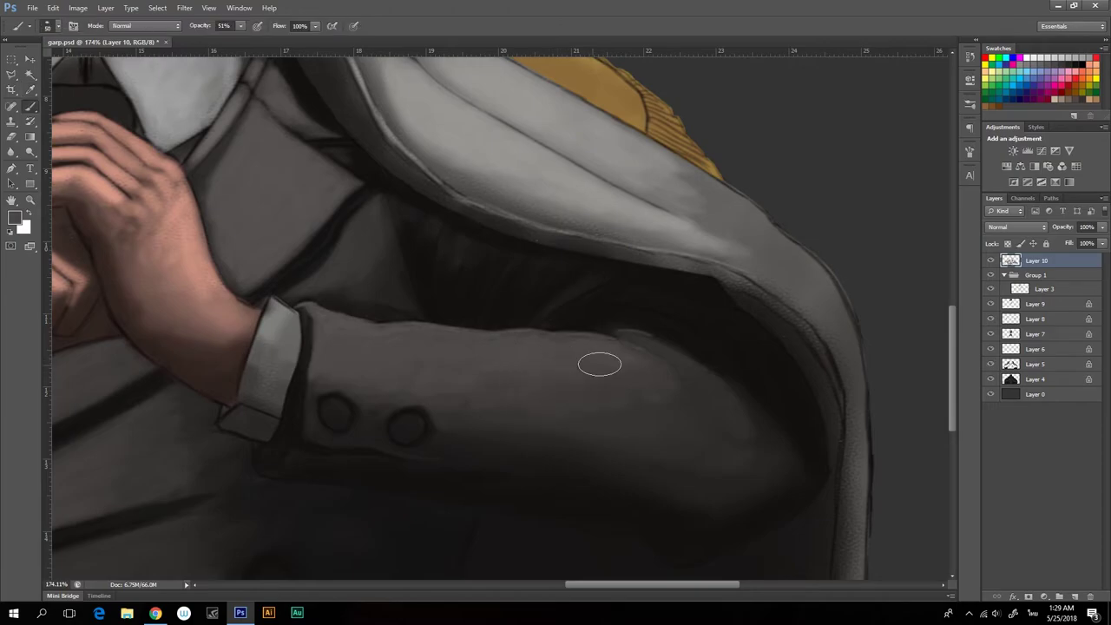
Zoom in on the right sleeve and sample its grey as the paint colour
key(z)
drag(562, 399, 467, 423)
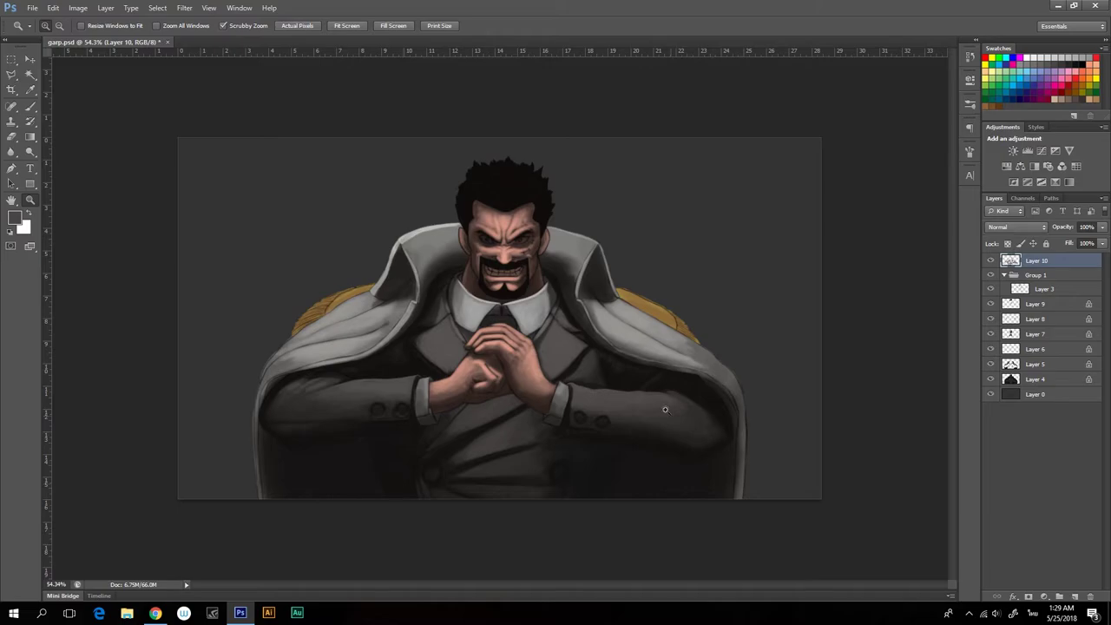
drag(665, 409, 687, 415)
key(i)
click(584, 330)
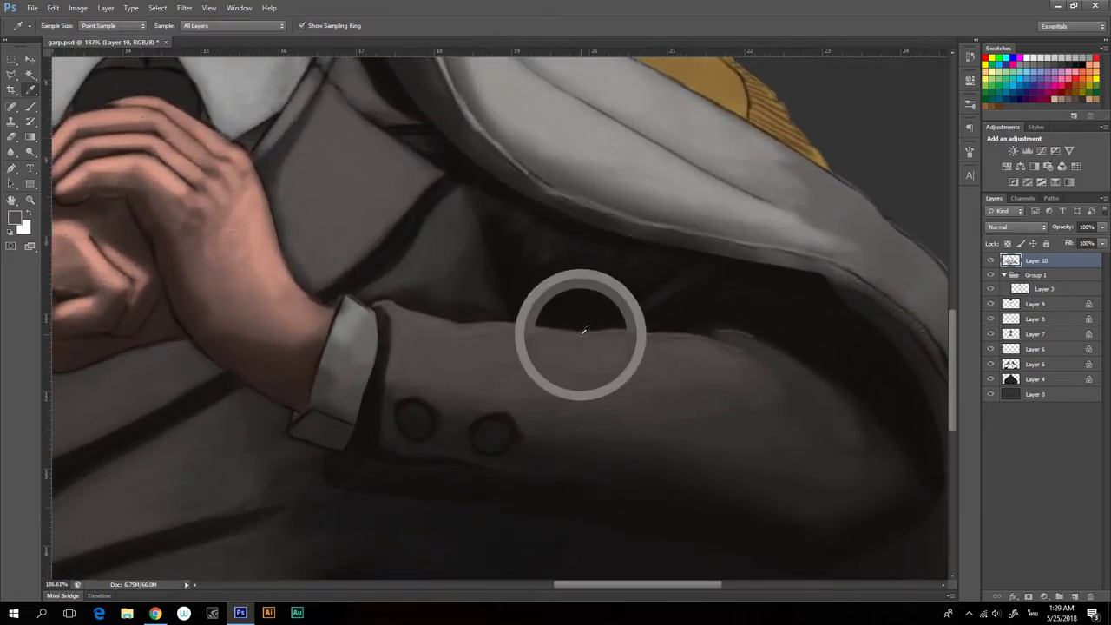
key(b)
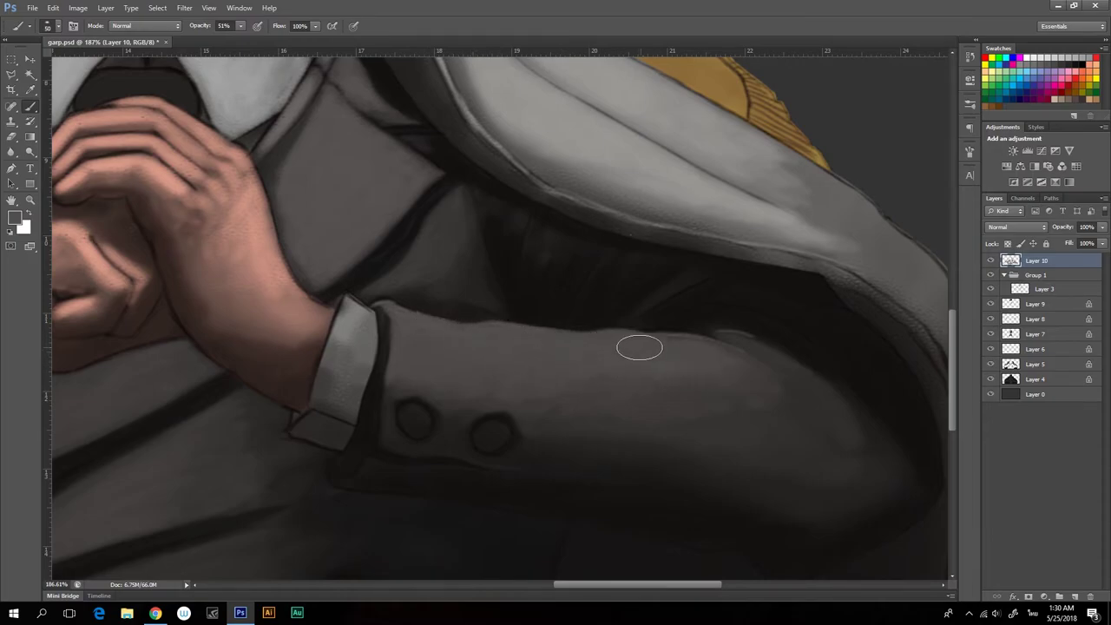
Set the brush to size 19 at 40% opacity and sample the grey near the buttons
alt+click(546, 385)
right_click(490, 409)
key(Return)
right_click(478, 353)
key(Return)
key(4)
alt+click(448, 409)
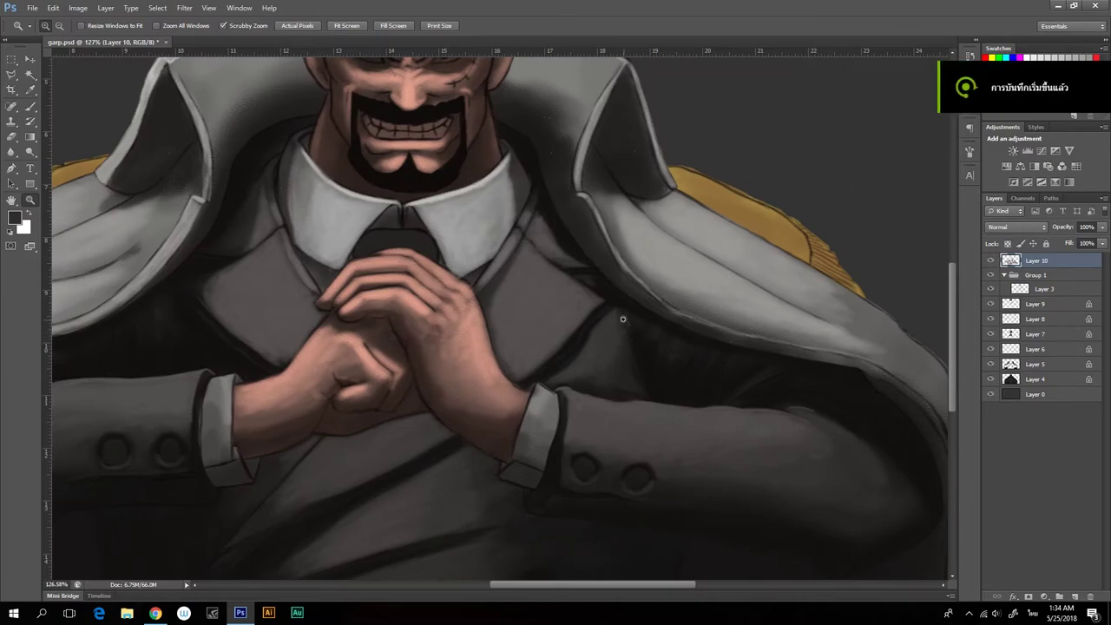
Frame the hands, set a 14 px brush, and sample the collar's light grey
key(b)
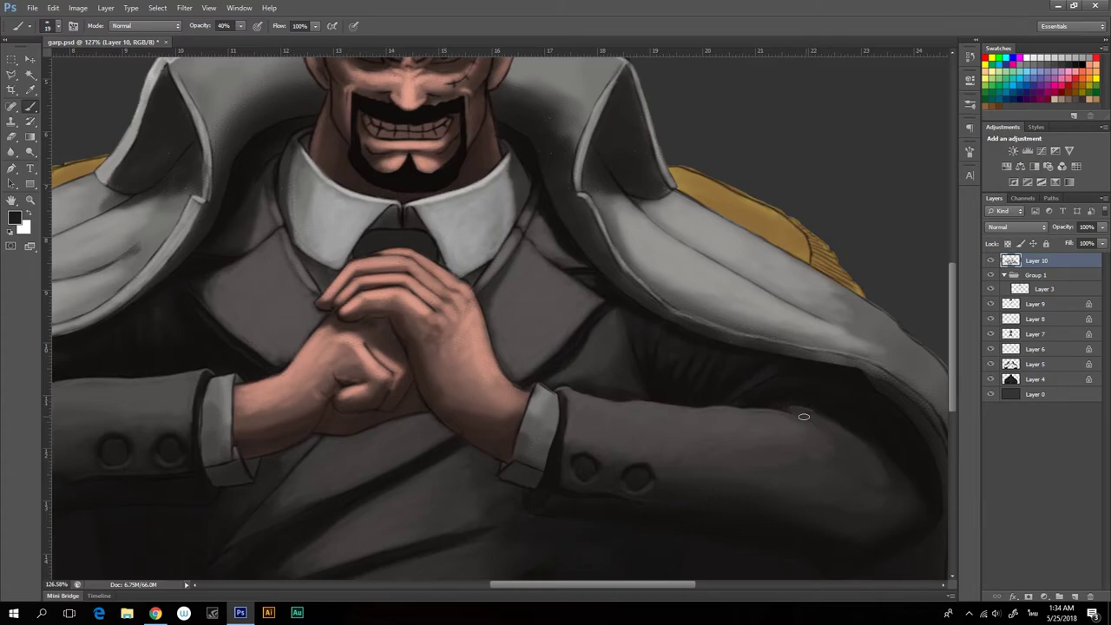
right_click(819, 464)
click(826, 459)
key(z)
mouse_move(614, 493)
mouse_down()
mouse_move(521, 396)
mouse_move(591, 396)
mouse_up()
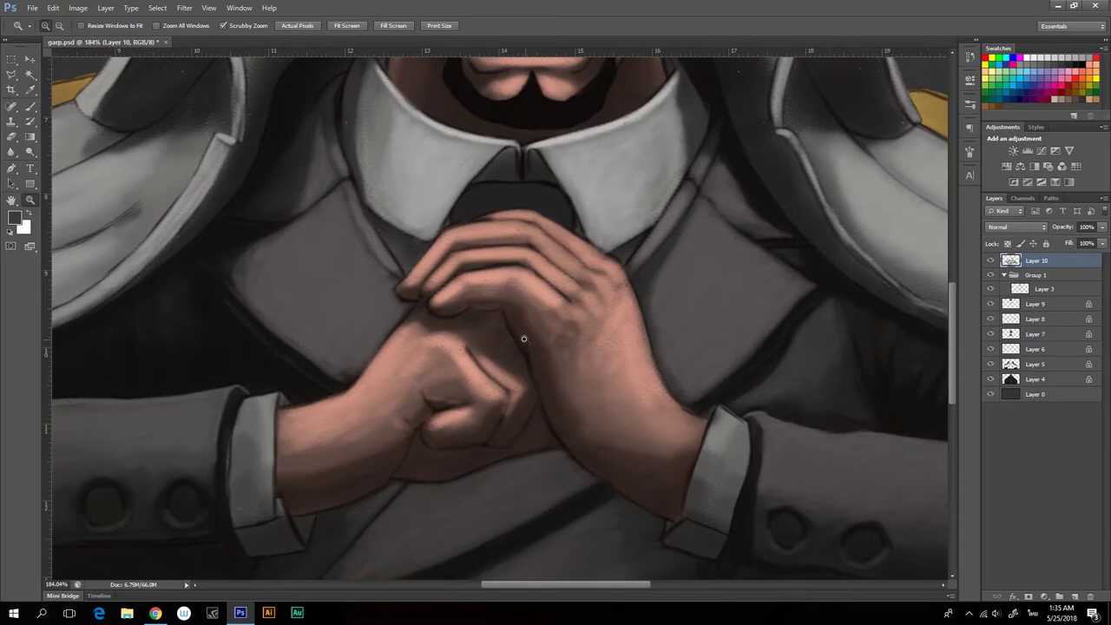
alt+click(415, 207)
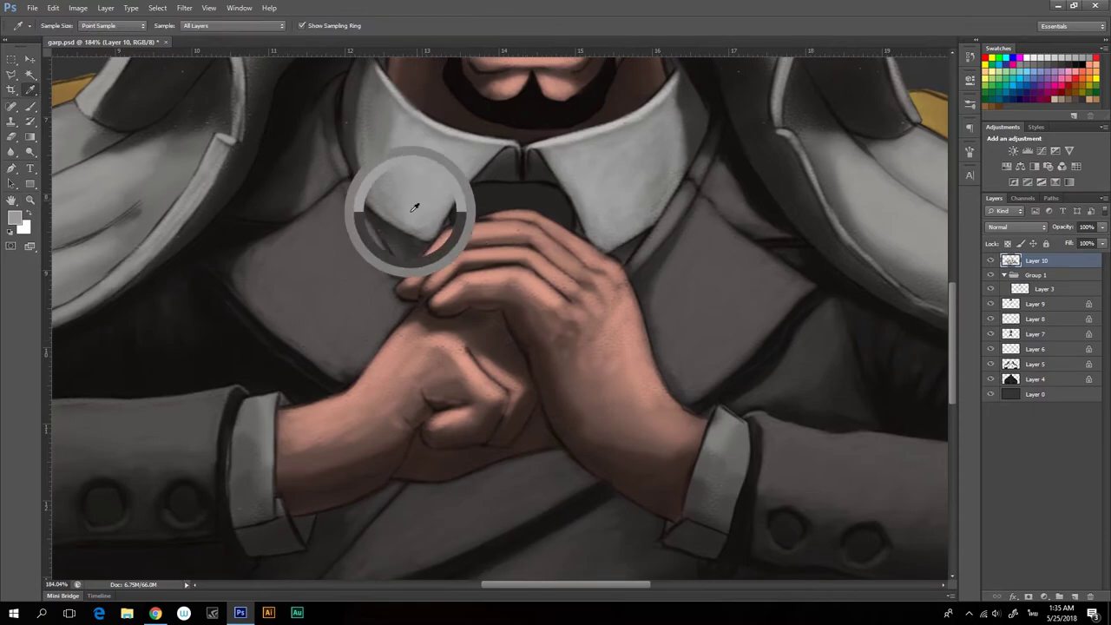
right_click(728, 432)
key(Escape)
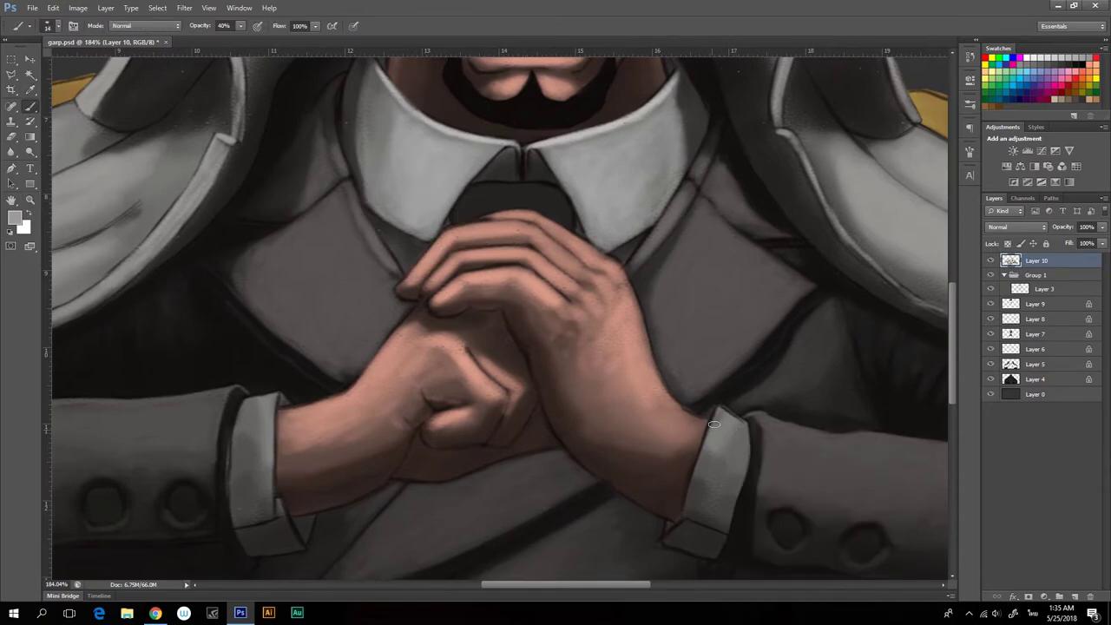
Lighten the top, left edge and lower part of the right shirt cuff
mouse_move(720, 447)
mouse_down()
mouse_move(734, 417)
mouse_move(721, 408)
mouse_up()
drag(712, 424, 699, 494)
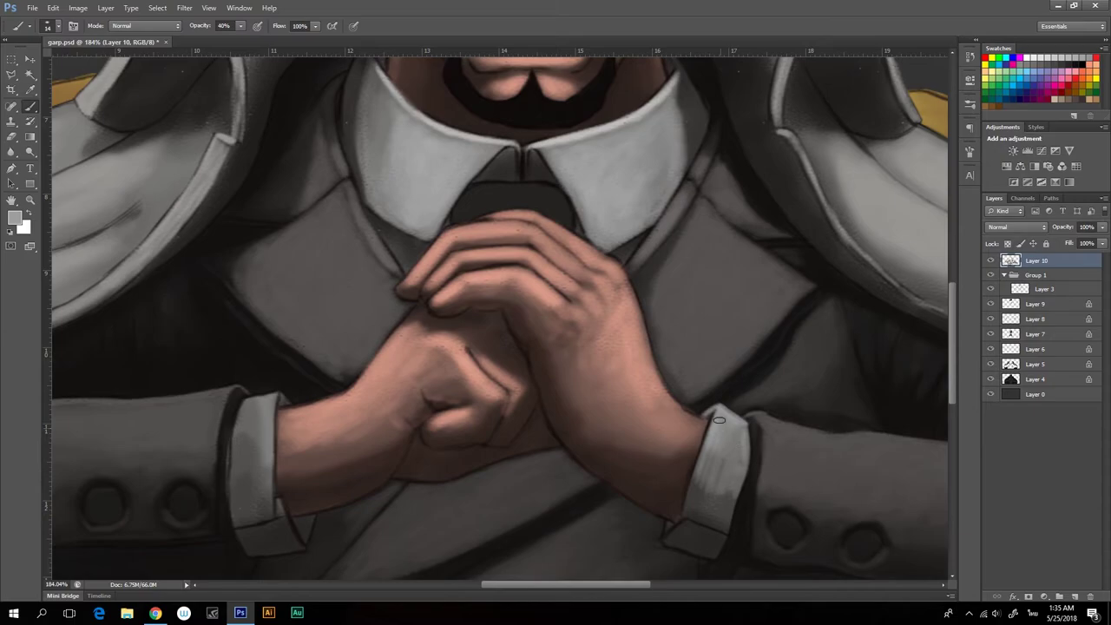
drag(719, 420, 736, 448)
scroll(949, 404, down, 2)
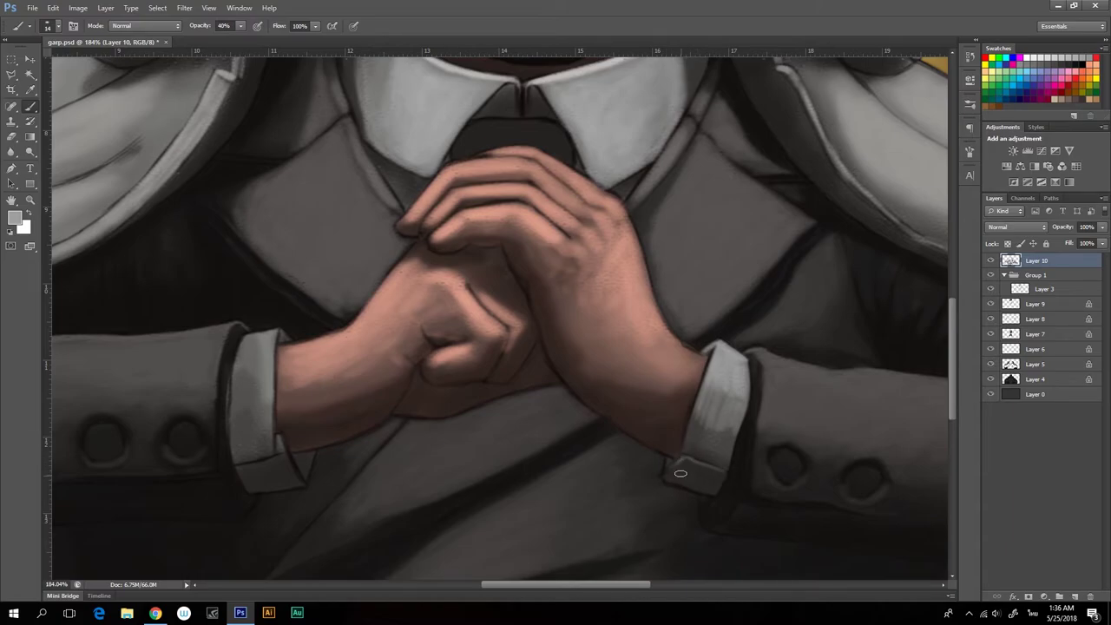
alt+click(710, 404)
drag(693, 424, 694, 454)
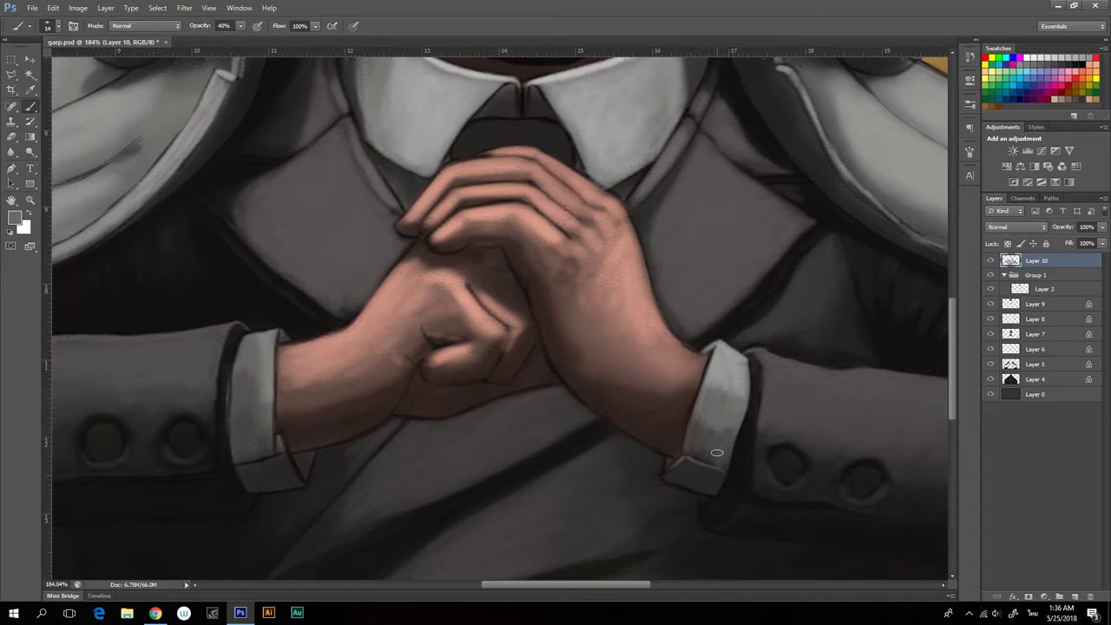
alt+click(721, 450)
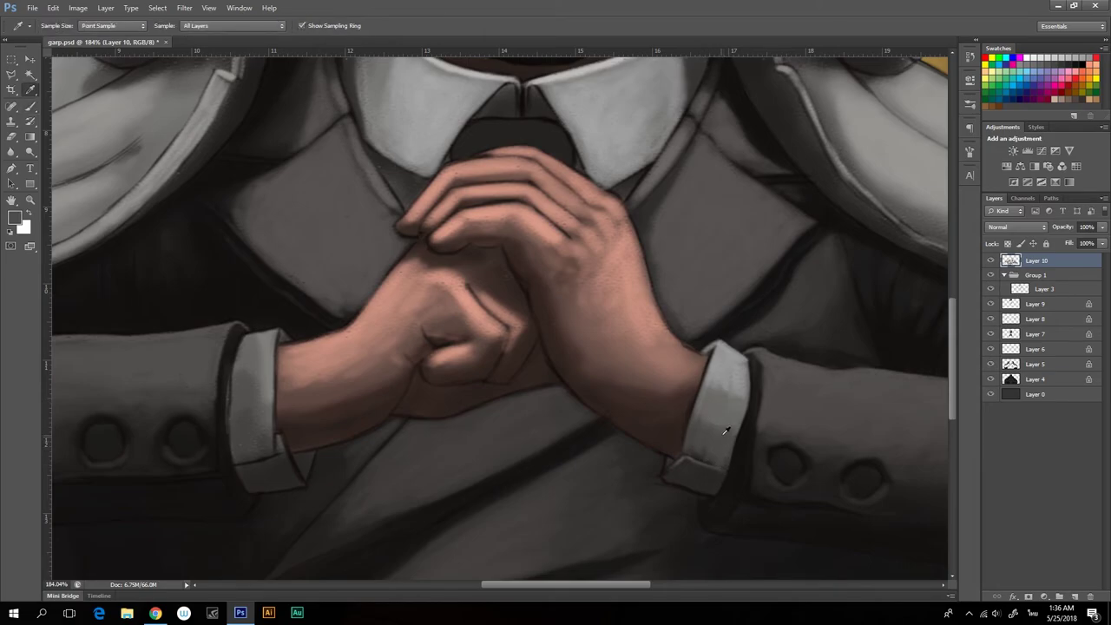
alt+click(715, 424)
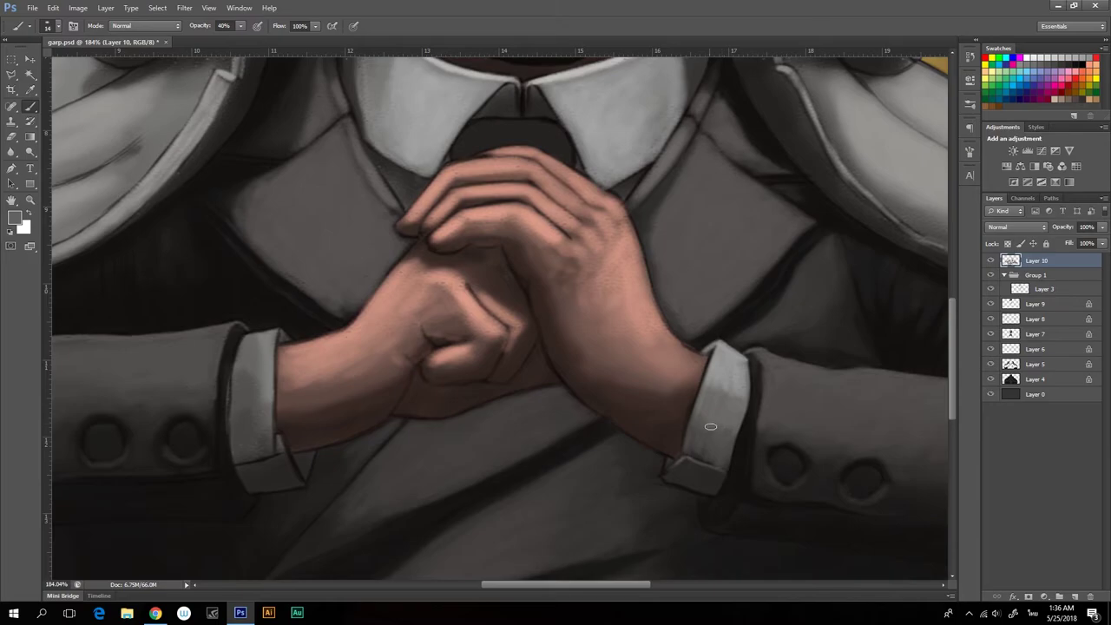
alt+click(729, 379)
Refine the right cuff's bottom edge and highlight its left side and bottom
key(z)
mouse_move(710, 402)
mouse_down()
mouse_move(527, 445)
mouse_move(660, 460)
mouse_up()
key(i)
click(665, 393)
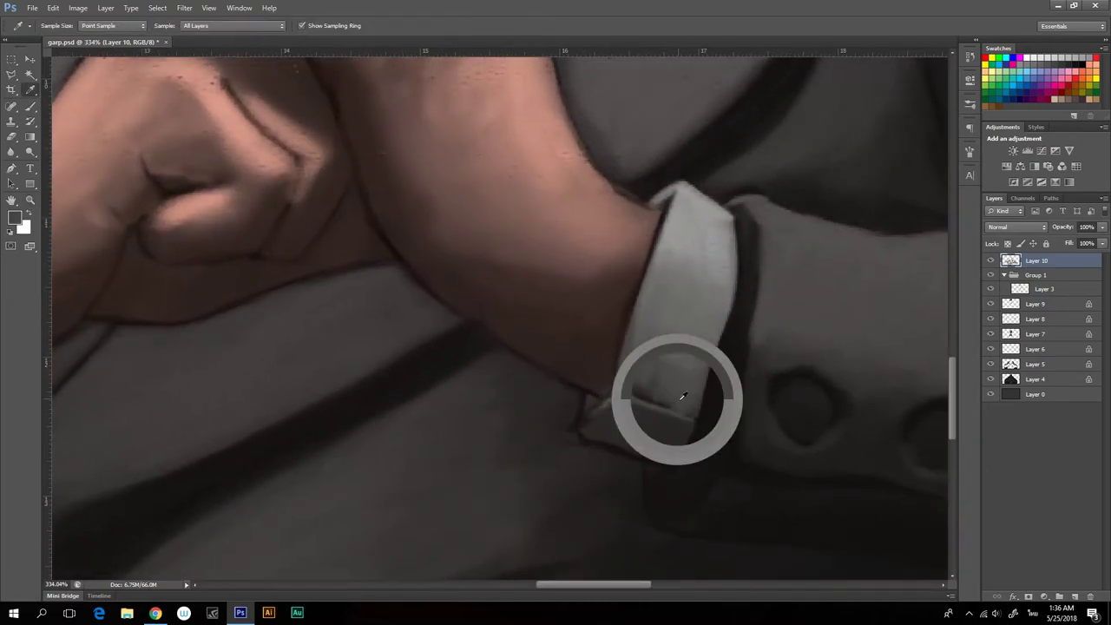
key(b)
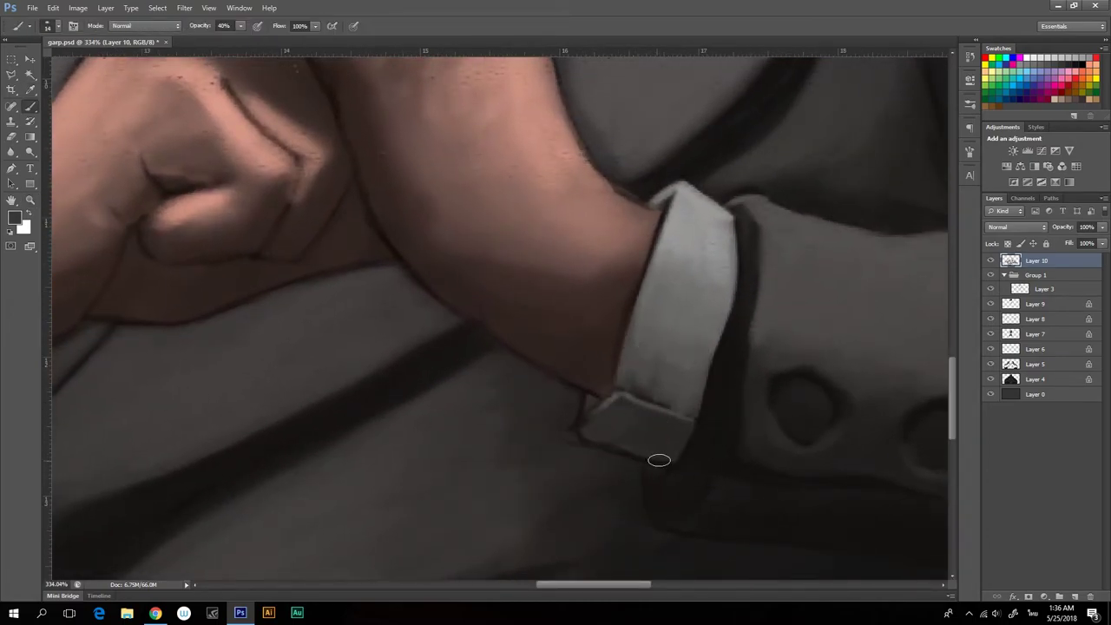
mouse_move(666, 456)
mouse_down()
mouse_move(591, 435)
mouse_move(658, 454)
mouse_move(675, 442)
mouse_move(612, 423)
mouse_move(684, 323)
mouse_up()
key(z)
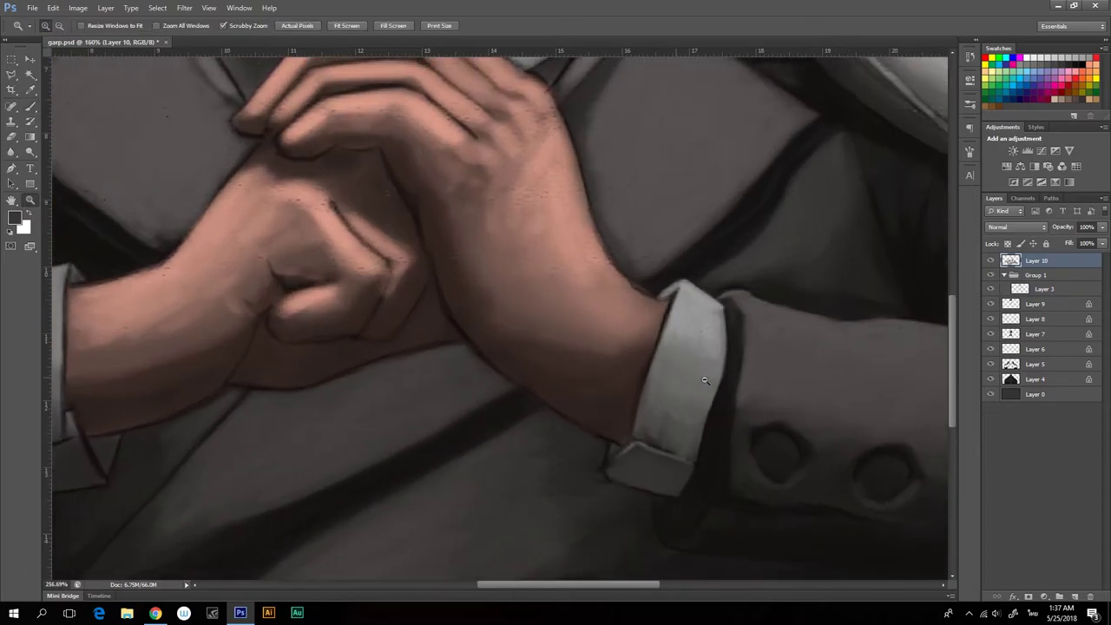
key(b)
right_click(682, 349)
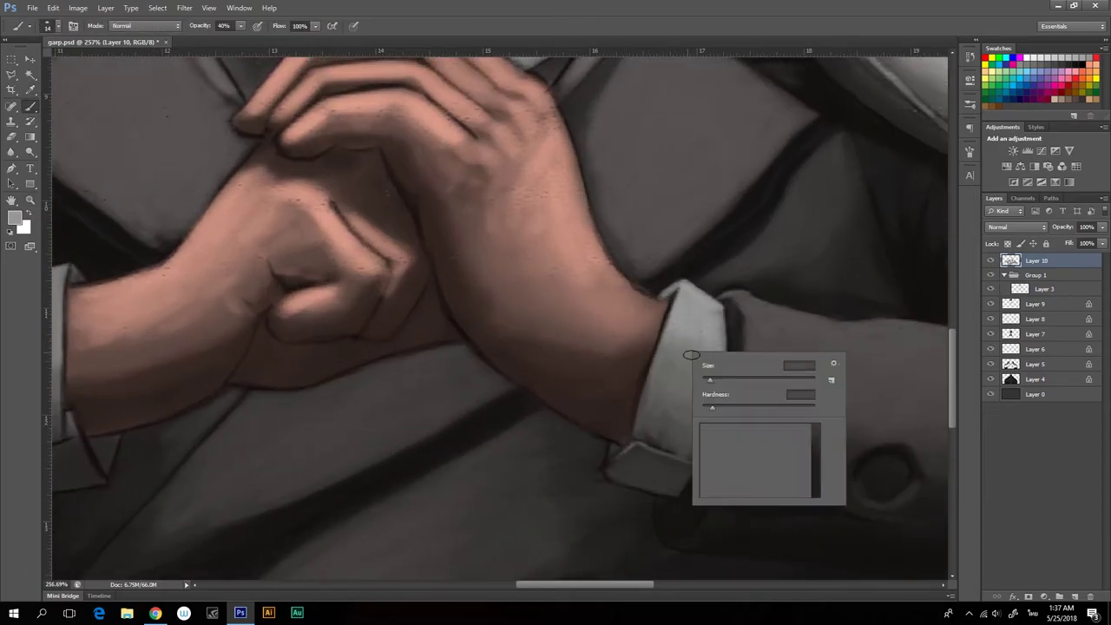
key(Return)
mouse_move(681, 292)
mouse_down()
mouse_move(641, 446)
mouse_move(623, 456)
mouse_move(699, 466)
mouse_up()
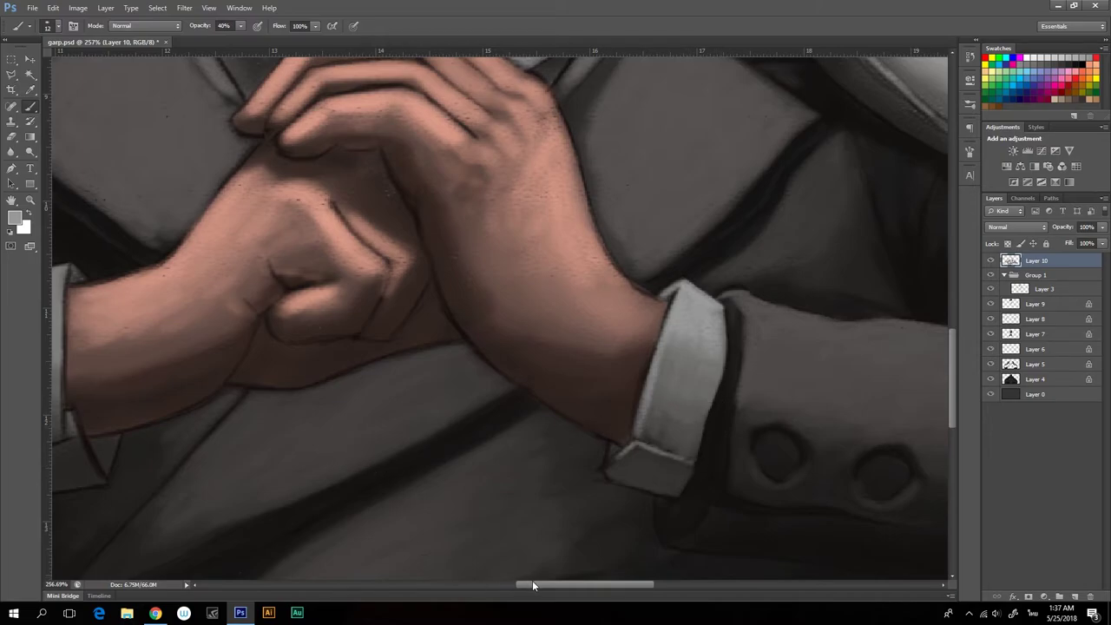
Add vertical light grey highlights across the left cuff's top, middle and right edge
drag(533, 584, 466, 585)
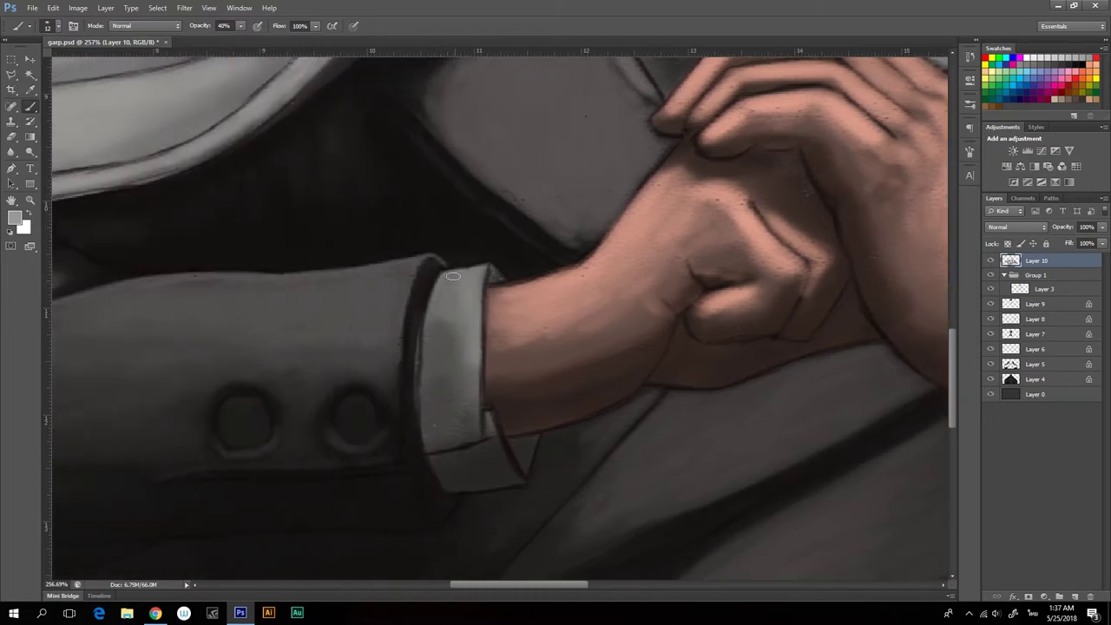
mouse_move(453, 277)
mouse_down()
mouse_move(486, 268)
mouse_move(479, 359)
mouse_up()
drag(462, 290, 434, 417)
drag(430, 328, 427, 426)
mouse_move(435, 299)
mouse_down()
mouse_move(425, 395)
mouse_move(443, 299)
mouse_up()
mouse_move(451, 349)
mouse_down()
mouse_move(445, 439)
mouse_move(441, 365)
mouse_up()
mouse_move(466, 430)
mouse_down()
mouse_move(474, 375)
mouse_move(476, 430)
mouse_up()
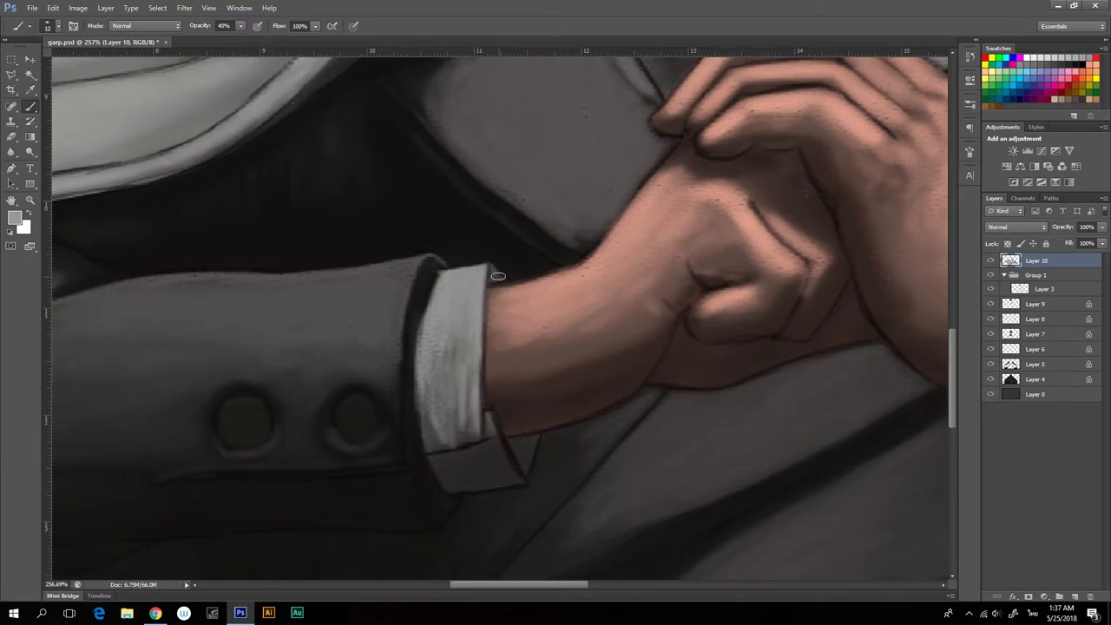
mouse_move(498, 276)
mouse_down()
mouse_move(487, 266)
mouse_move(497, 276)
mouse_up()
drag(462, 337, 447, 395)
drag(439, 351, 435, 414)
drag(469, 365, 455, 426)
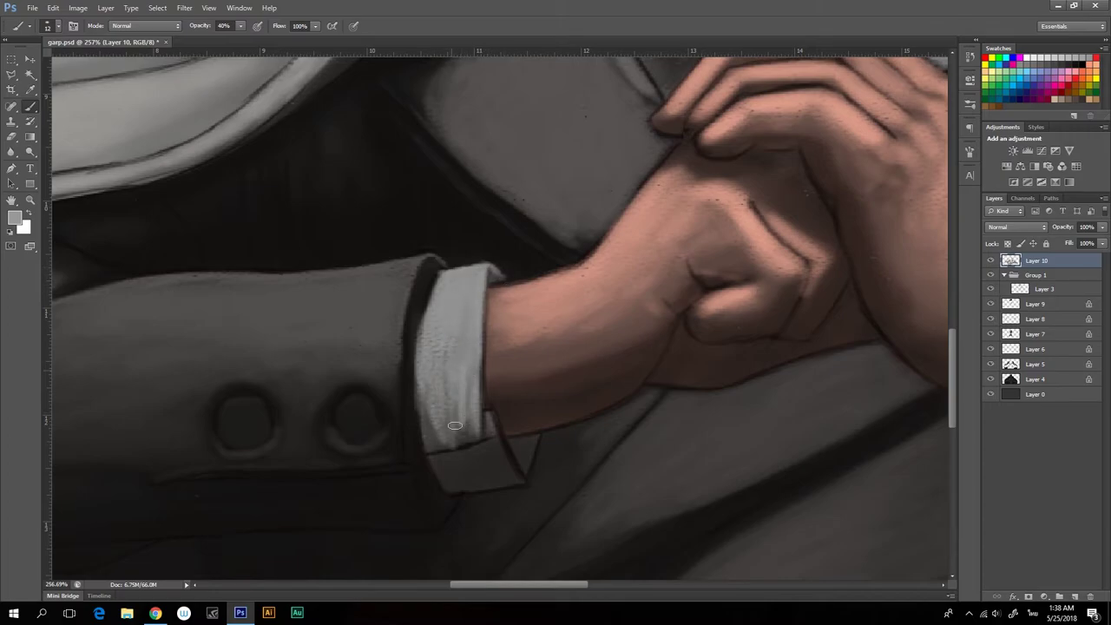
Lighten the left cuff's lower and right edges and darken its folded lower tip
alt+click(446, 422)
drag(422, 407, 438, 450)
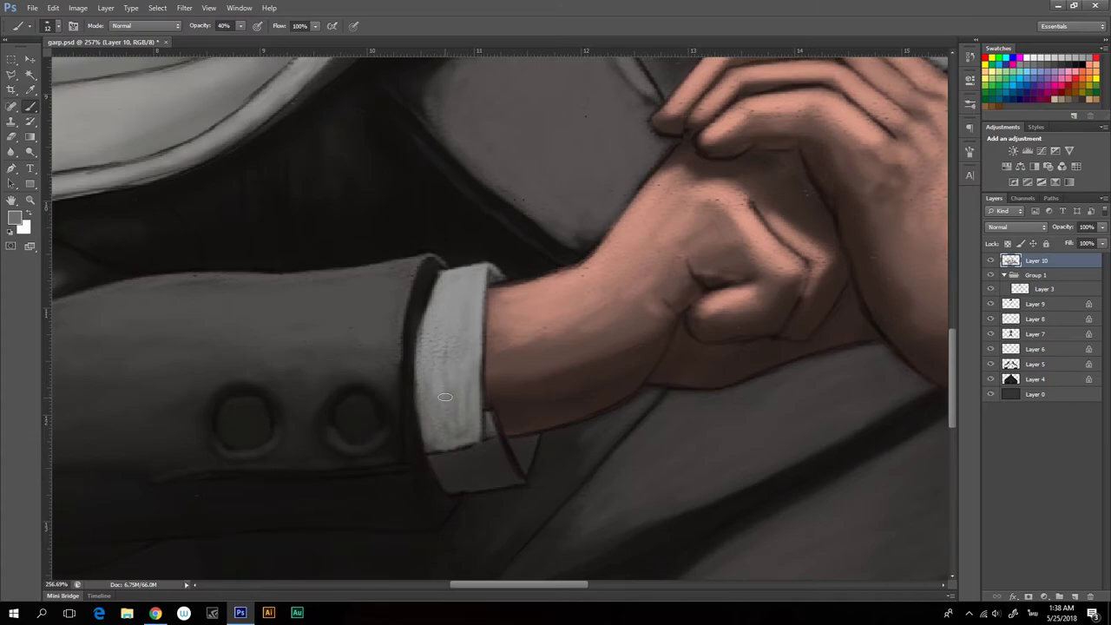
drag(448, 450, 478, 439)
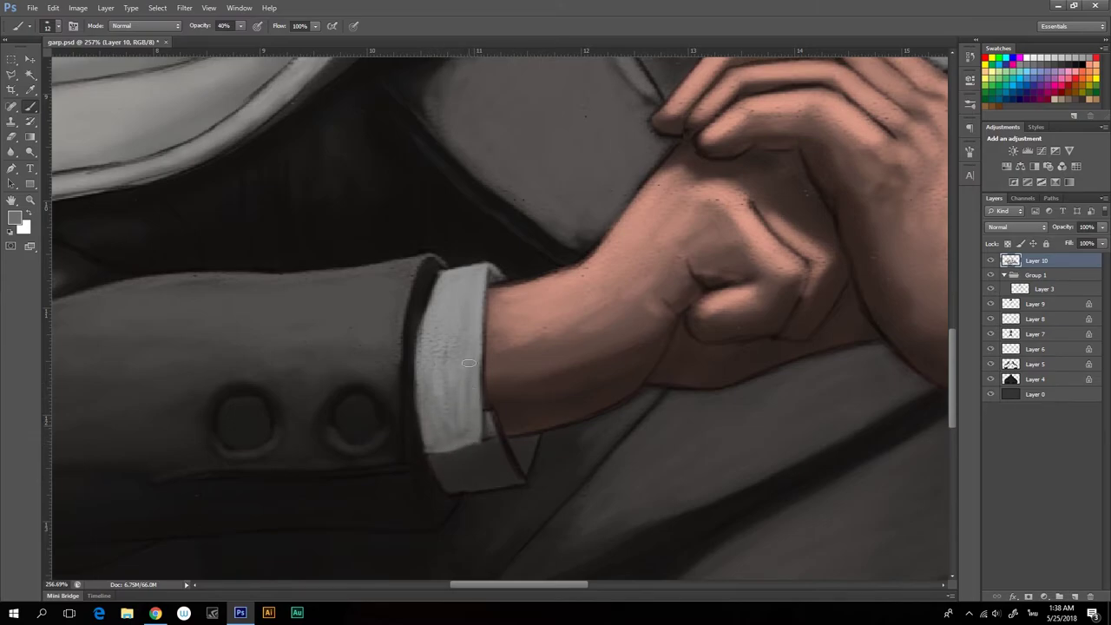
alt+click(461, 320)
drag(437, 405, 434, 418)
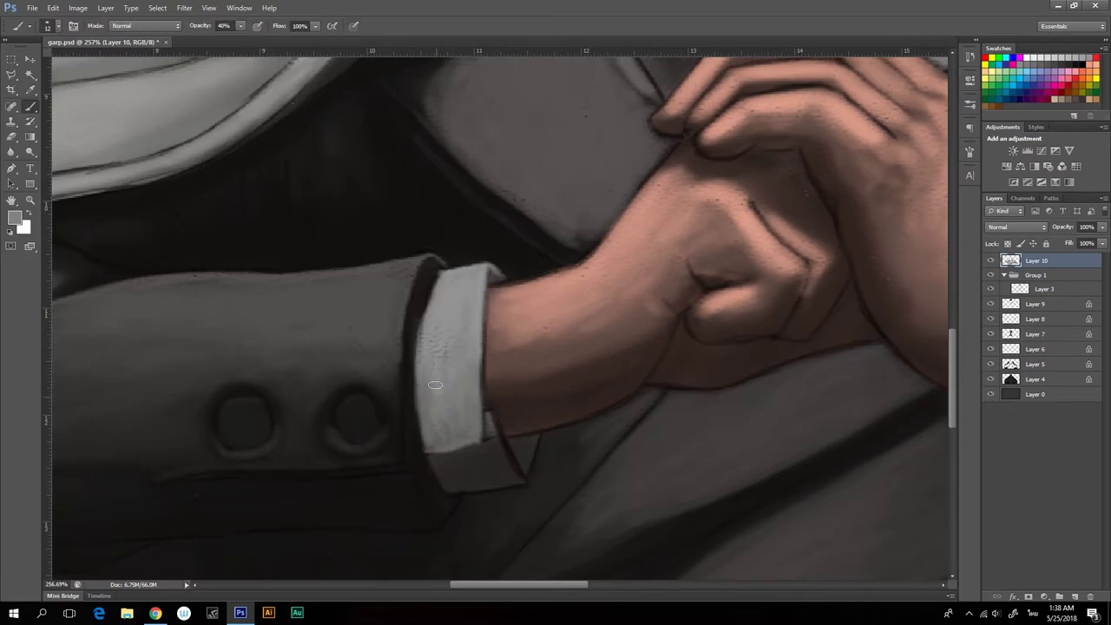
alt+click(446, 261)
drag(492, 416, 497, 437)
drag(504, 443, 514, 462)
alt+click(486, 465)
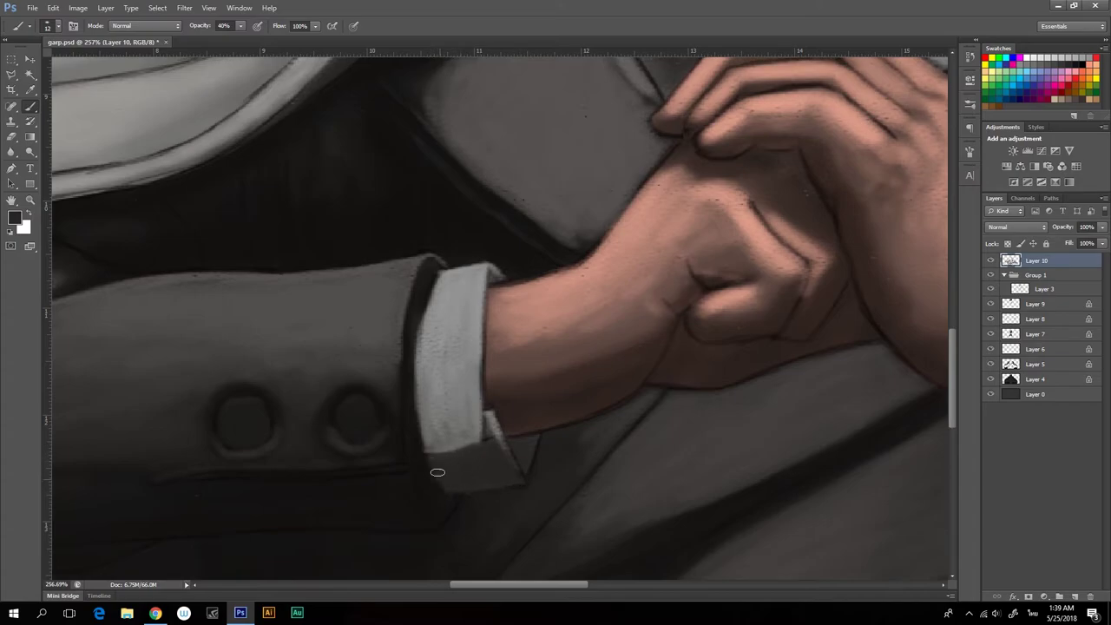
key(ctrl+0)
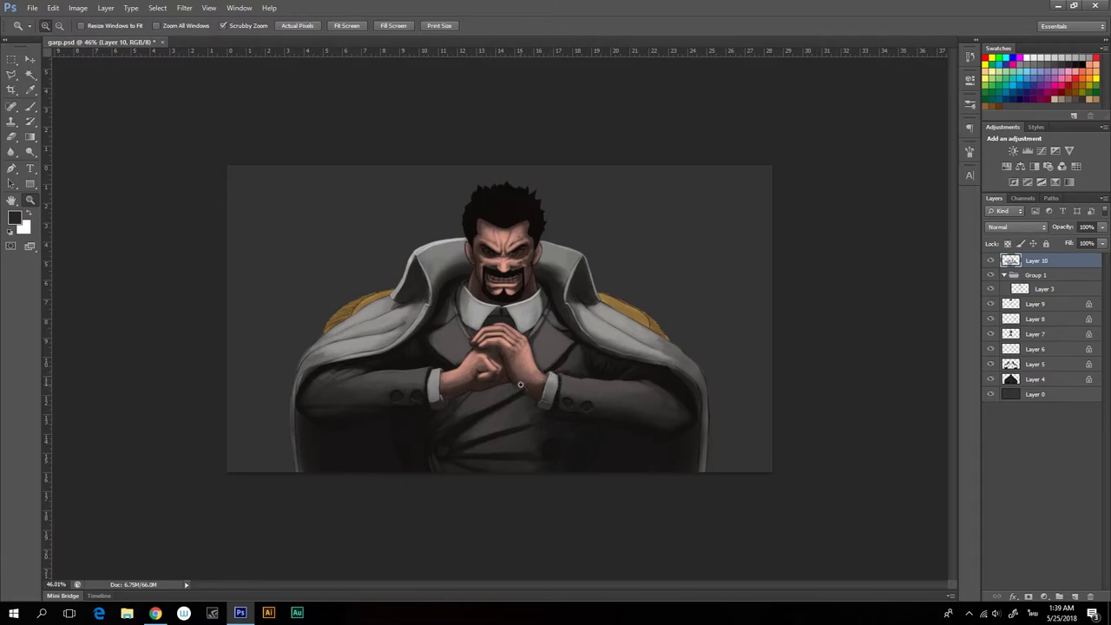
Shade the clasped hands in sampled skin tone with an 11 px brush, then review the whole portrait
drag(525, 383, 548, 322)
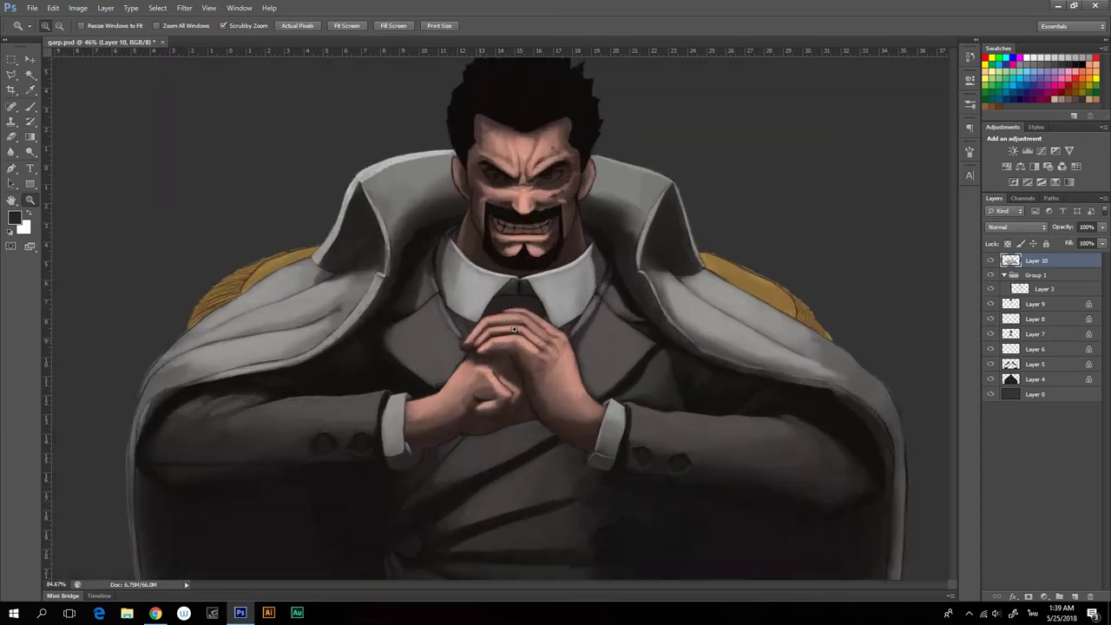
click(501, 373)
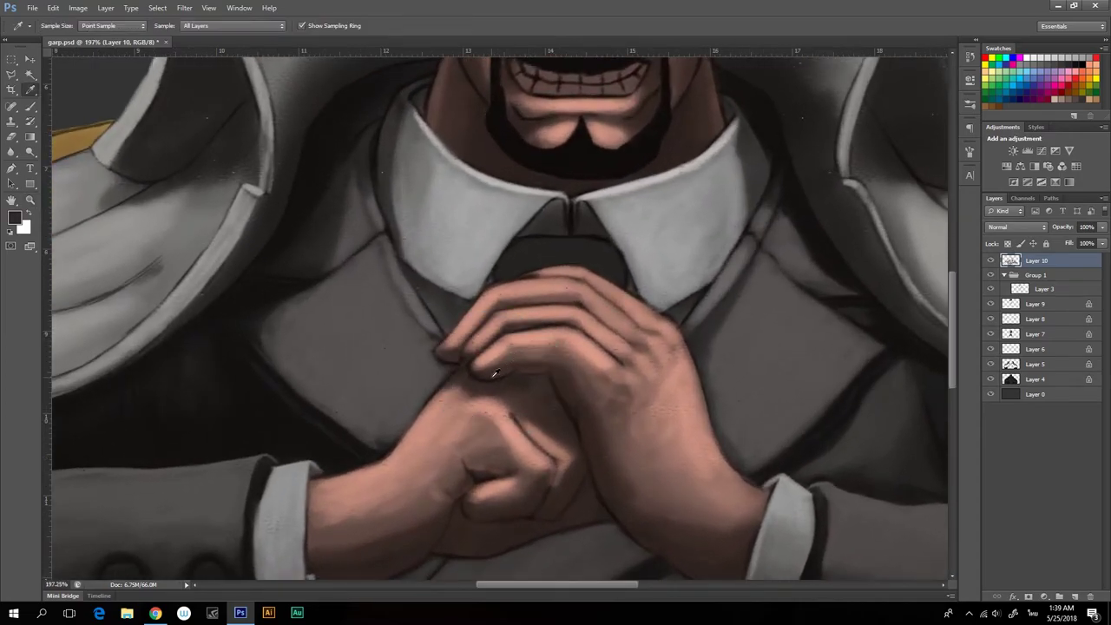
key(b)
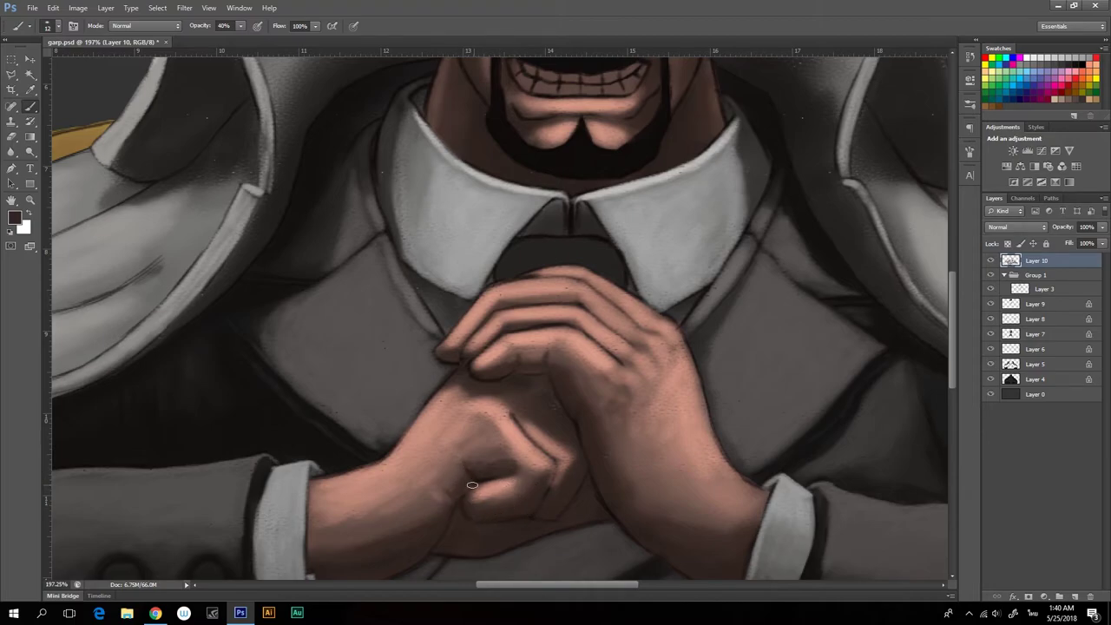
right_click(426, 523)
drag(453, 473, 476, 472)
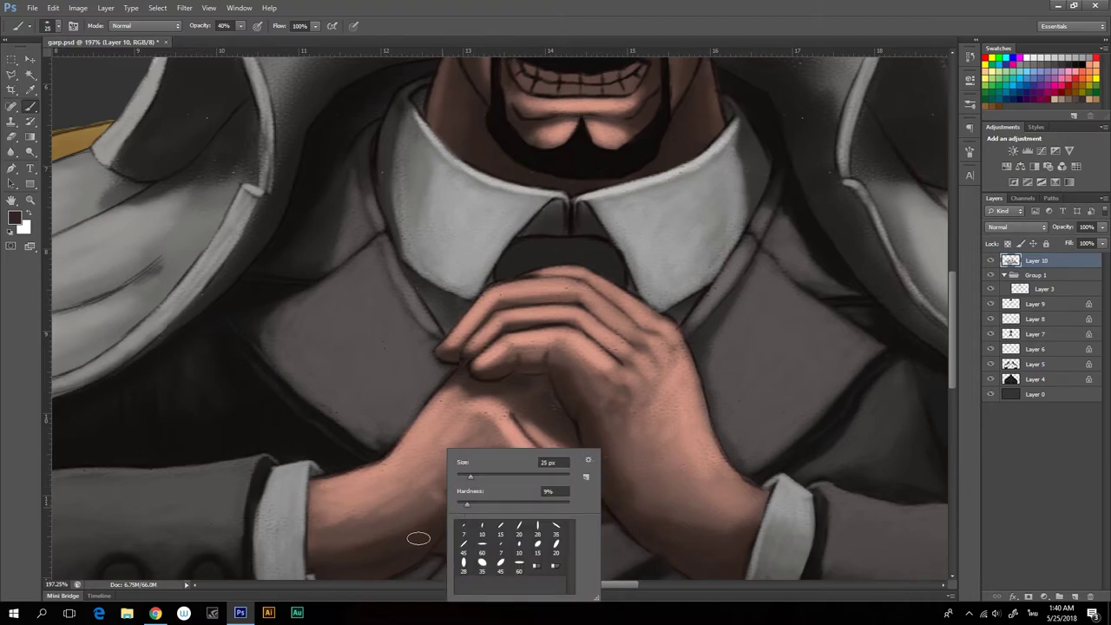
key(Return)
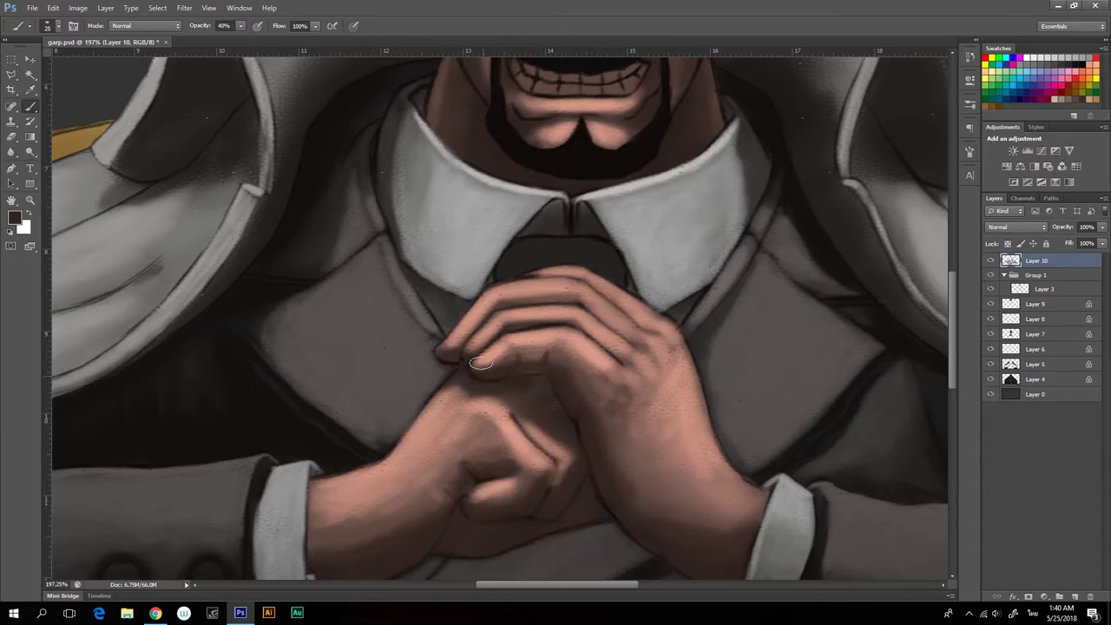
key(bracketleft)
key(bracketleft)
key(bracketleft)
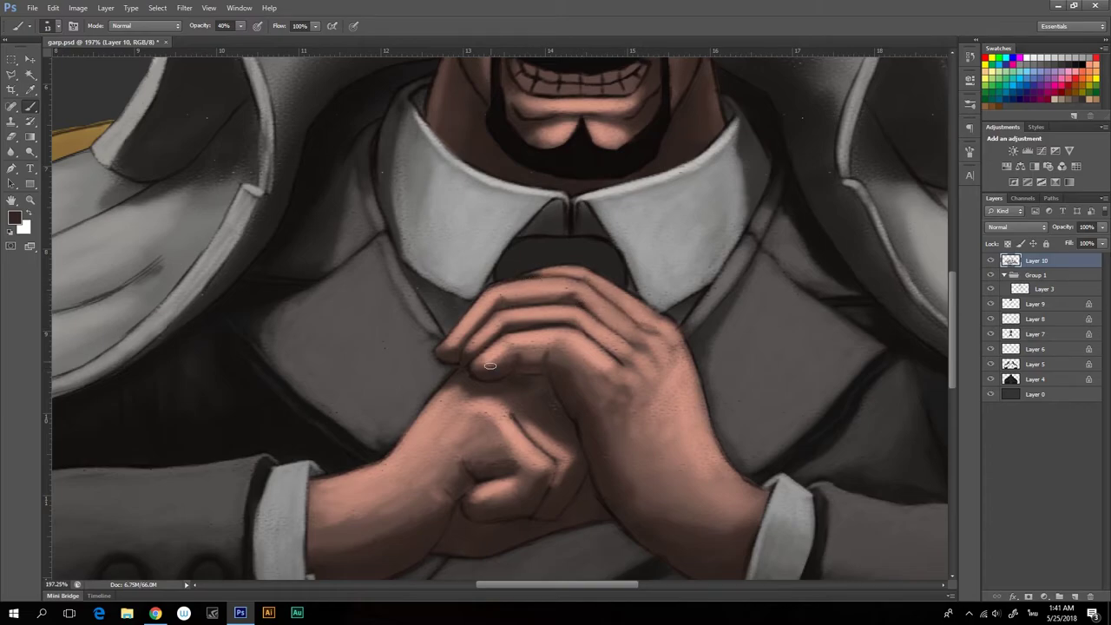
alt+click(437, 412)
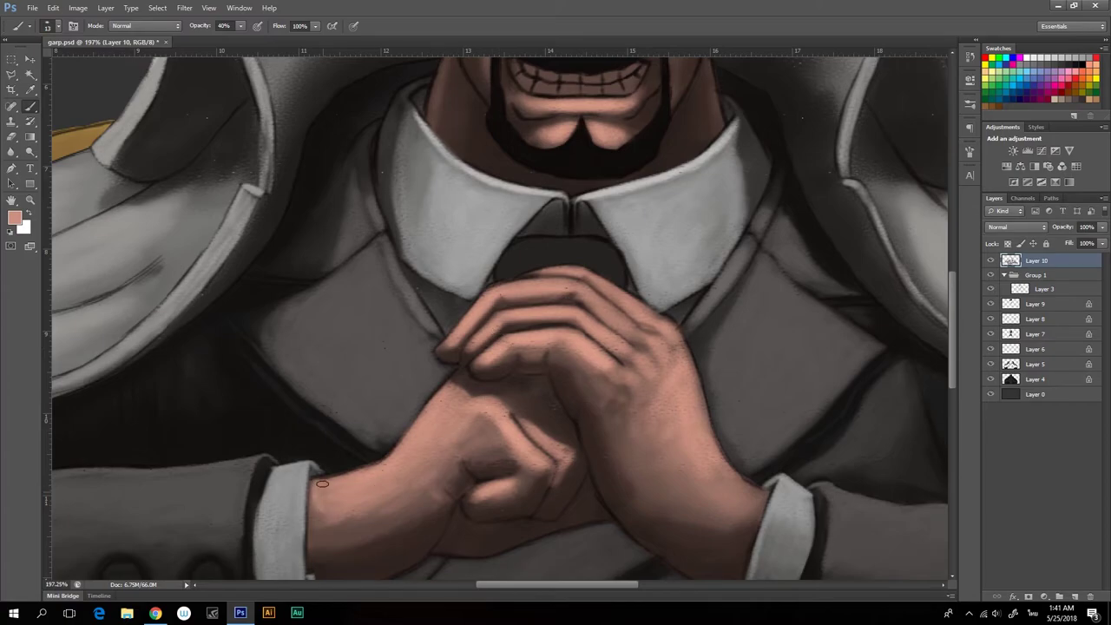
key(z)
drag(521, 338, 634, 335)
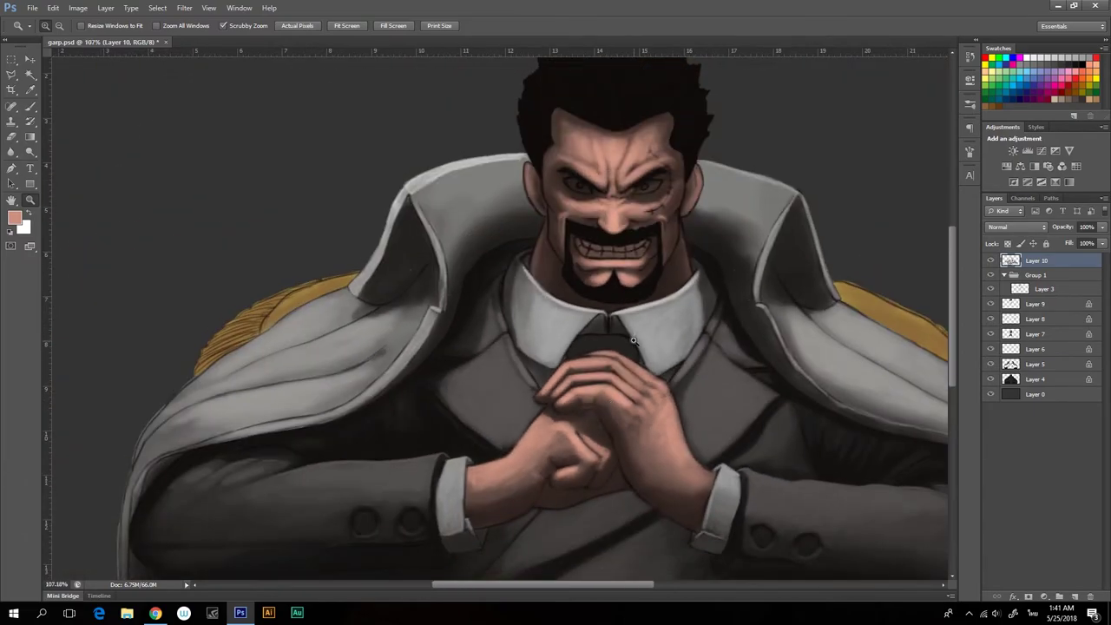
Sample the hand's skin tone and lighten the back of the right hand with a 16 px brush
drag(616, 379, 666, 374)
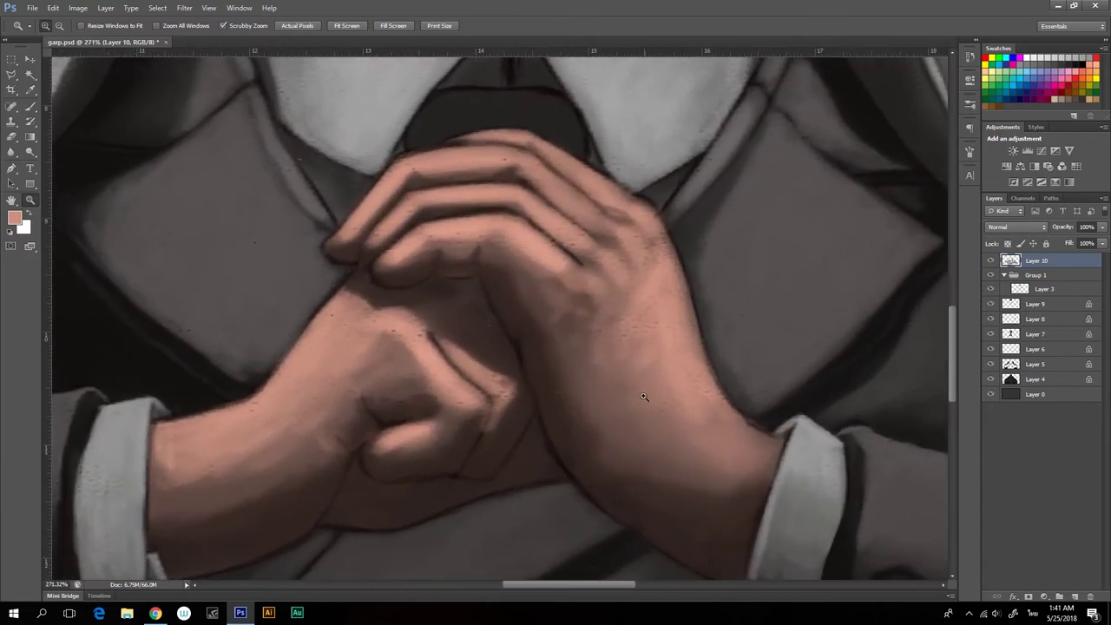
key(b)
alt+click(555, 442)
right_click(624, 443)
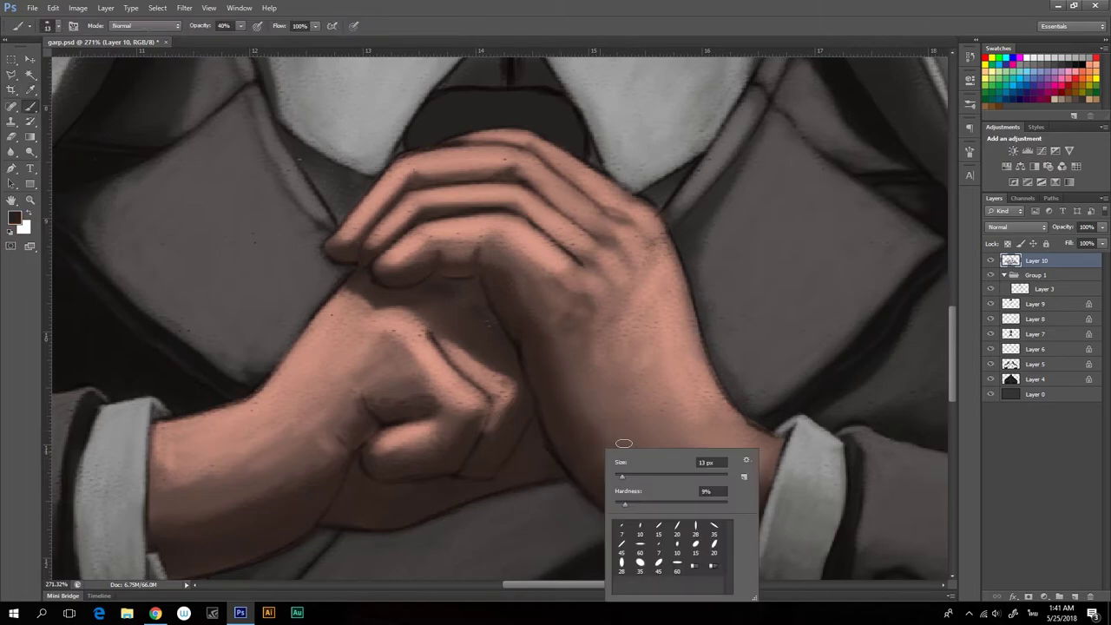
key(Escape)
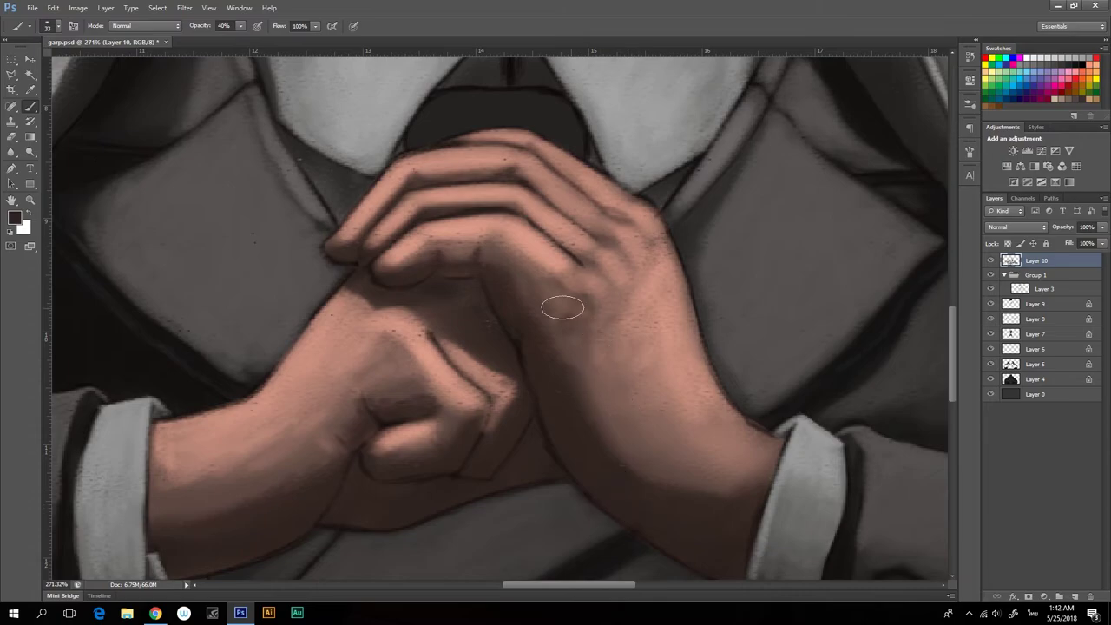
alt+click(644, 338)
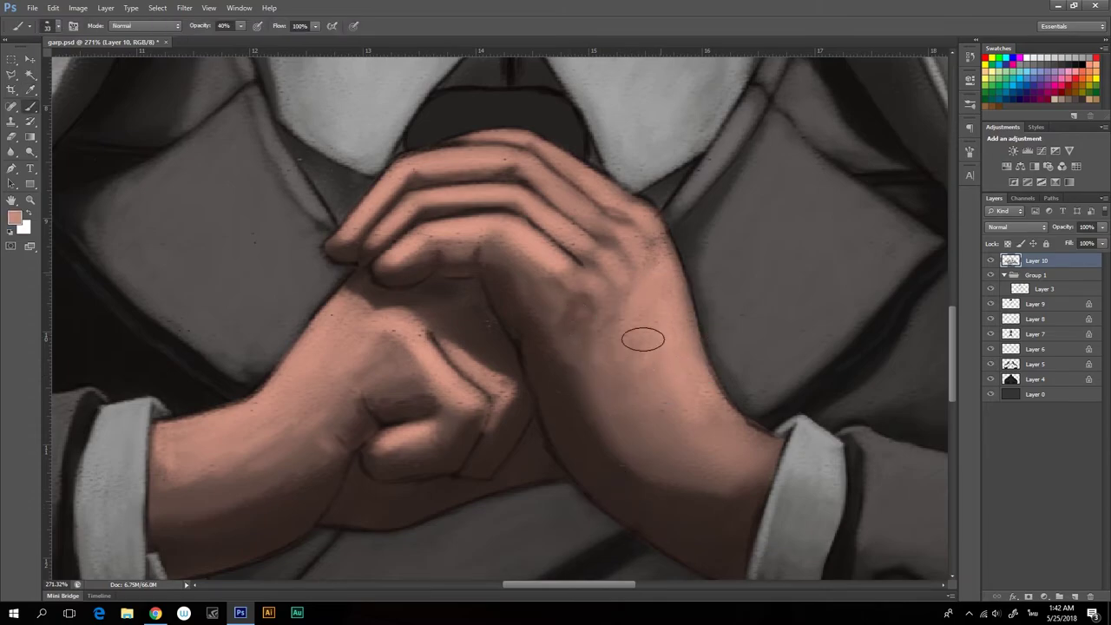
right_click(686, 313)
key(Escape)
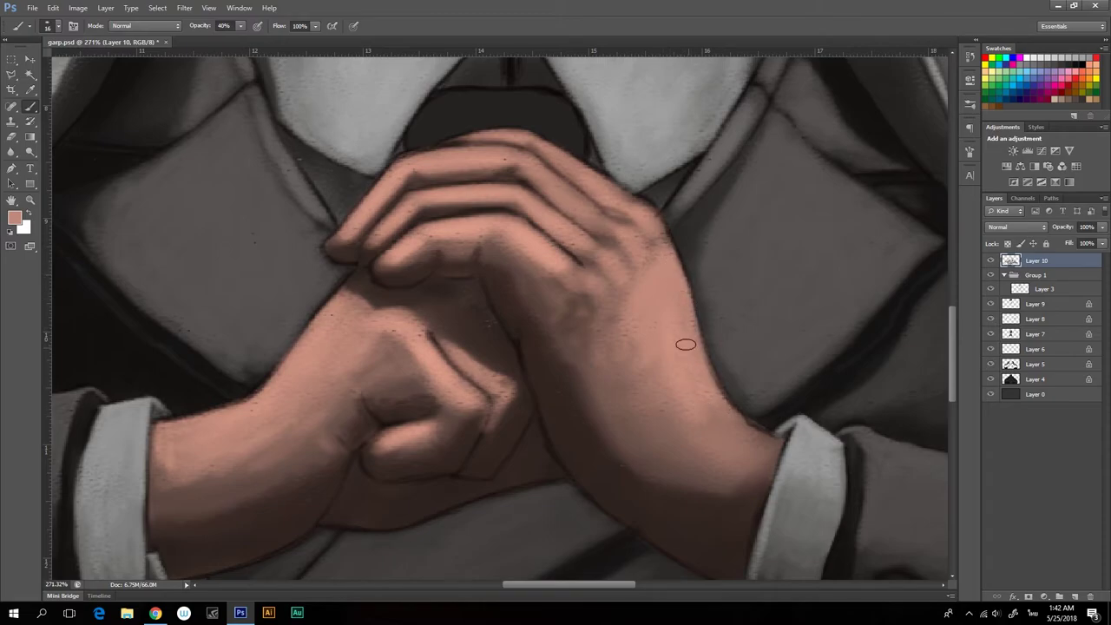
drag(640, 327, 615, 382)
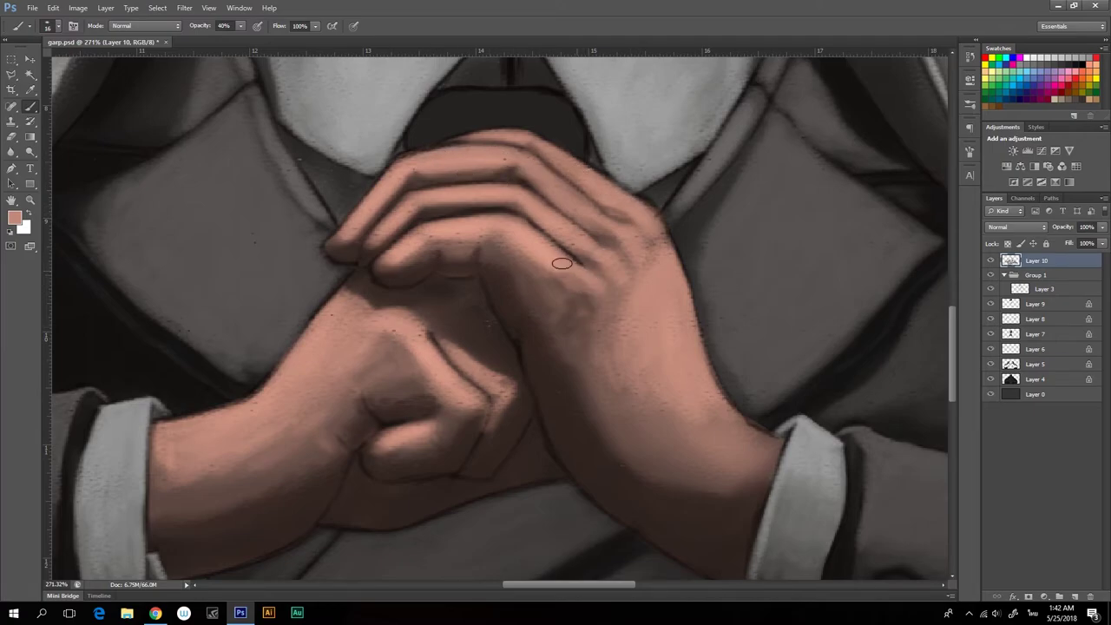
Sample the left forearm's skin colour, readjust the brush size on the hands, and review the full illustration
alt+click(192, 474)
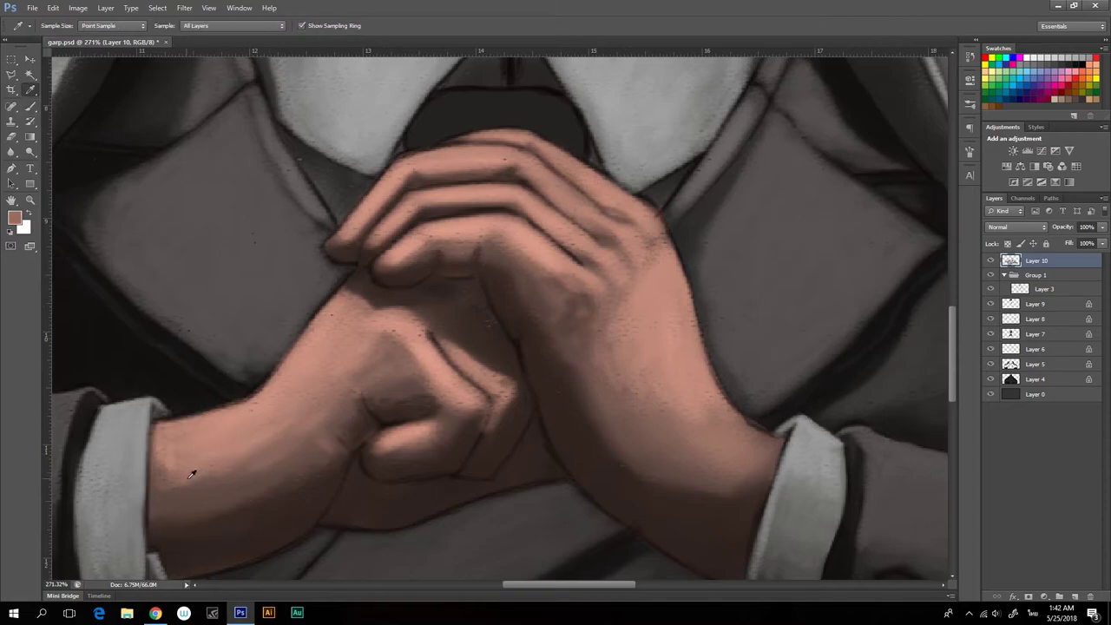
right_click(191, 473)
key(Escape)
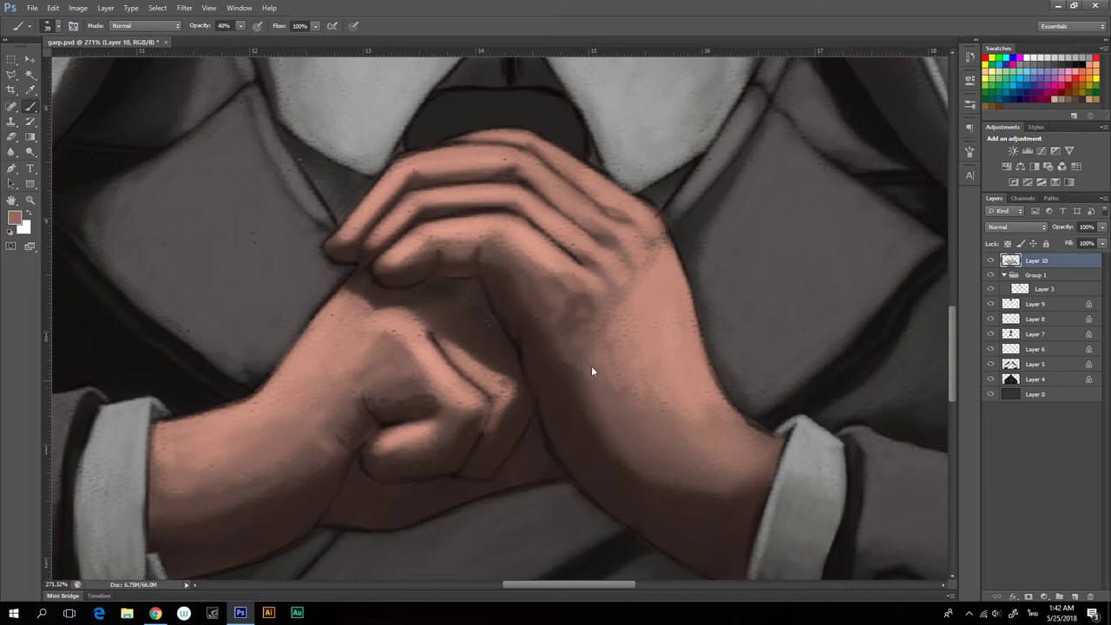
key(ctrl+0)
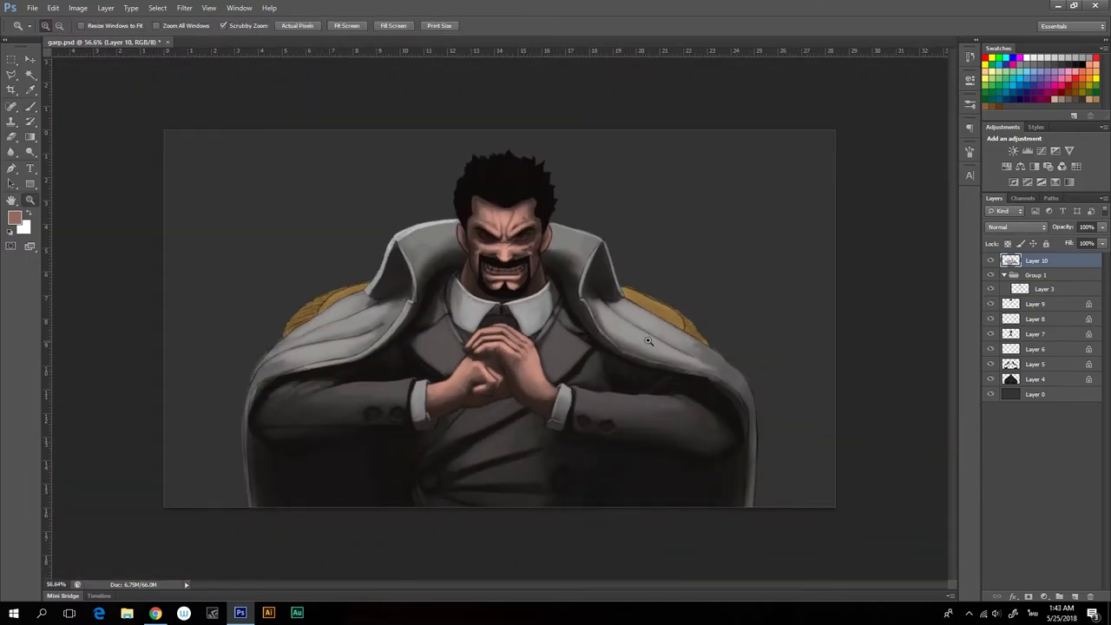
drag(656, 352, 686, 352)
key(i)
drag(534, 347, 543, 341)
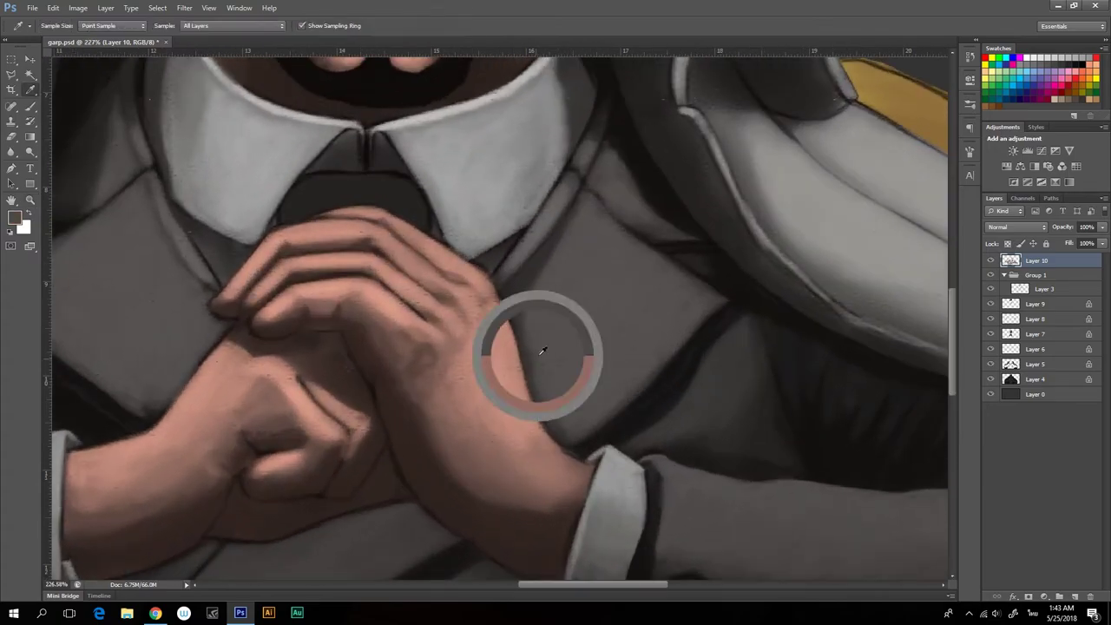
key(b)
right_click(523, 351)
key(Escape)
right_click(556, 361)
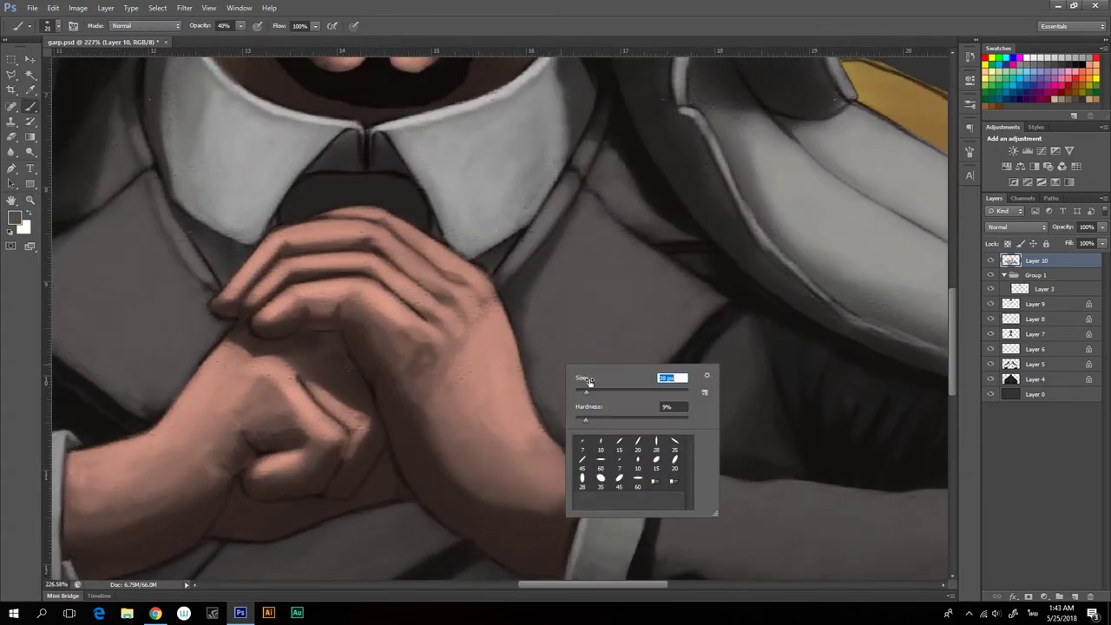
key(Escape)
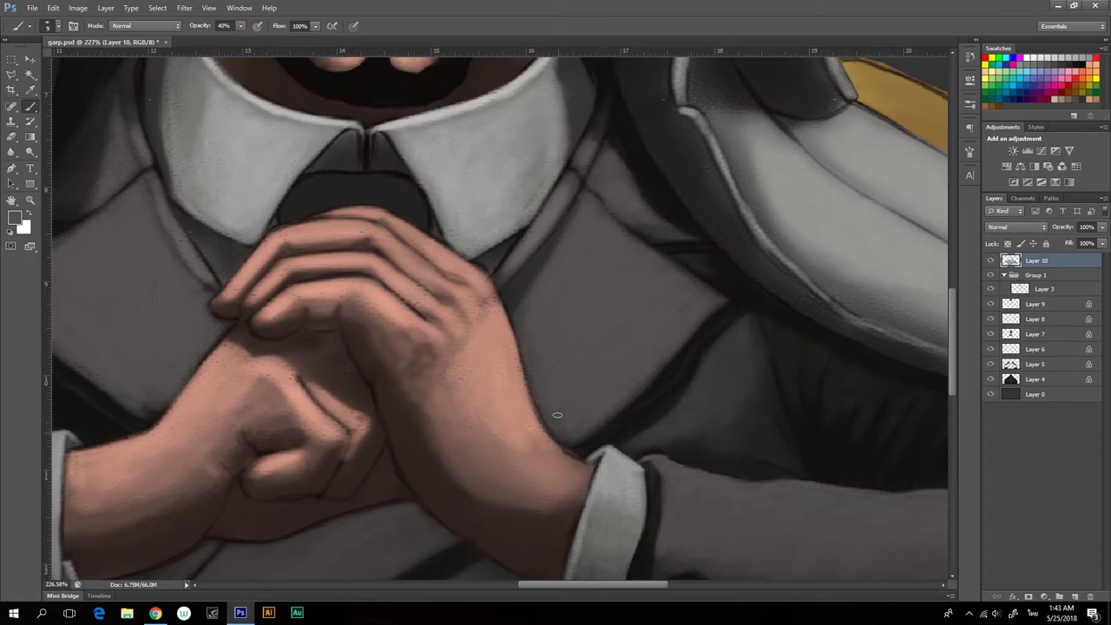
key(z)
mouse_move(534, 353)
mouse_down()
mouse_move(460, 437)
mouse_move(458, 423)
mouse_up()
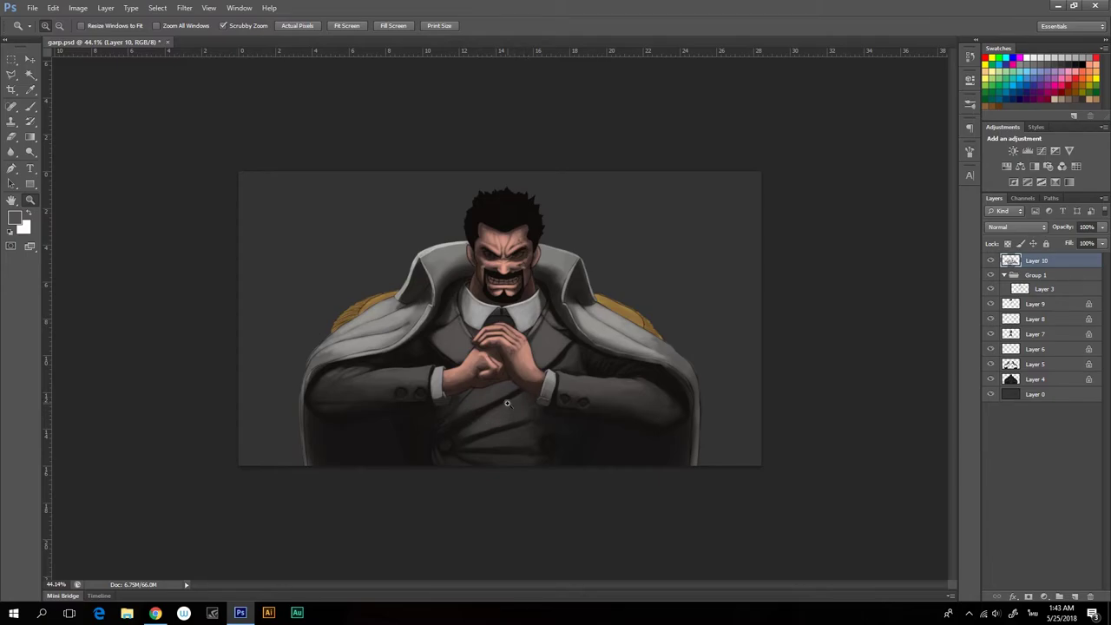
Sample a dark shadow tone and deepen the shadow under the cape's collar fold with a 14 px brush
drag(429, 264, 453, 266)
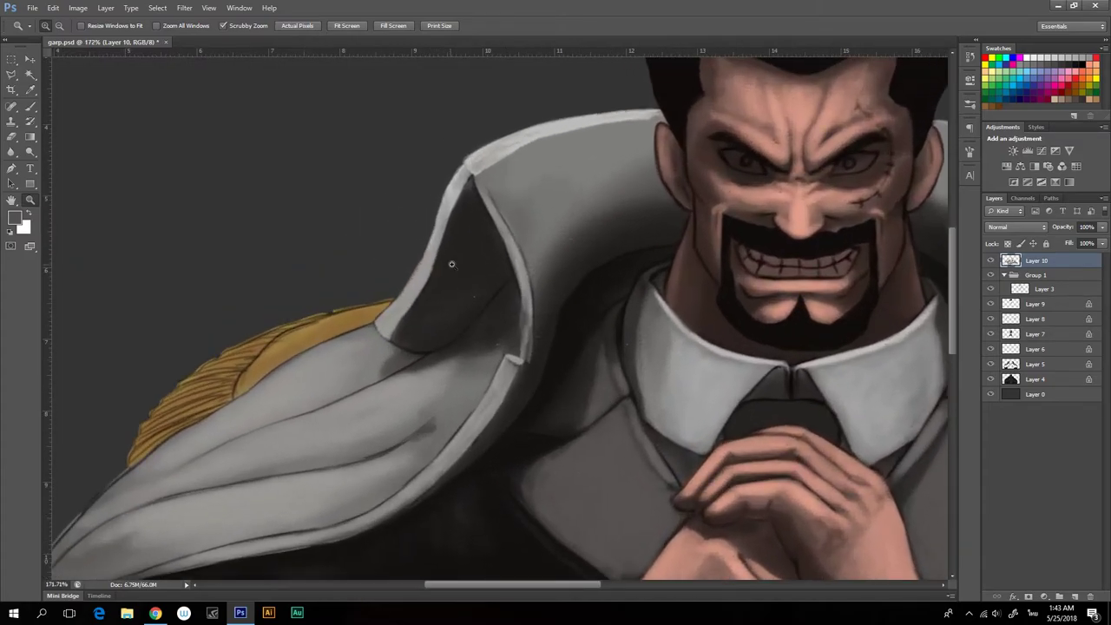
key(i)
click(509, 280)
key(b)
right_click(490, 290)
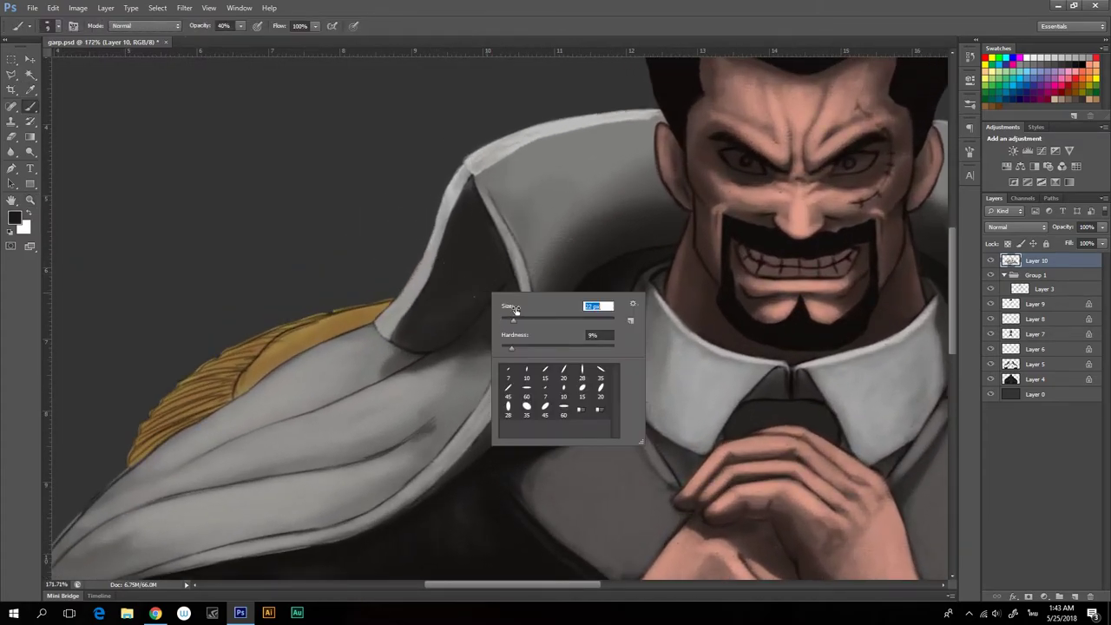
key(Escape)
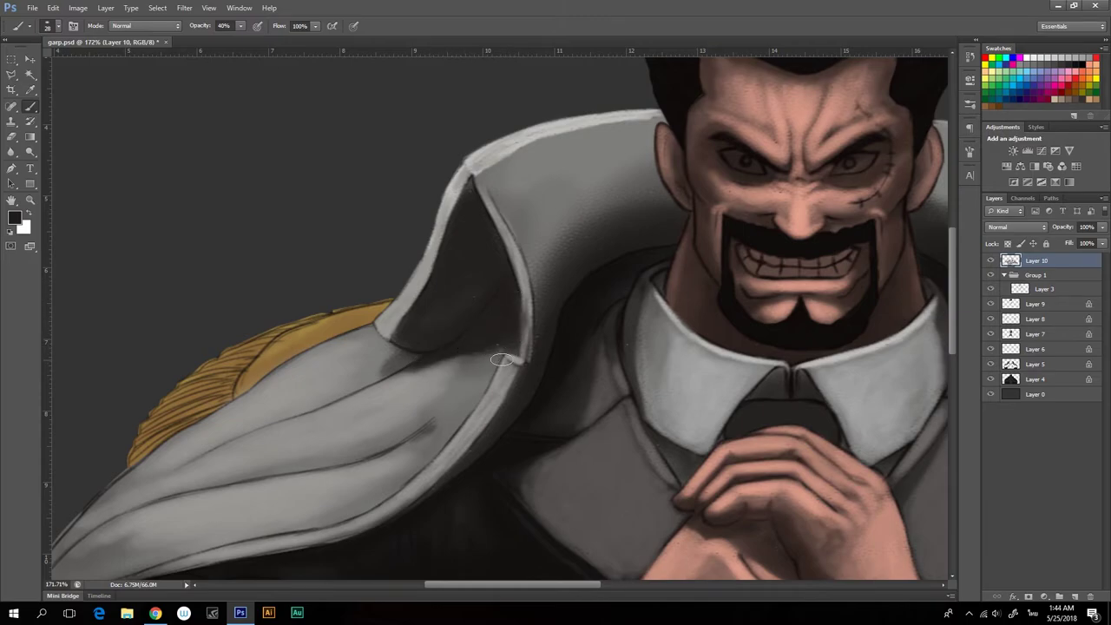
right_click(493, 255)
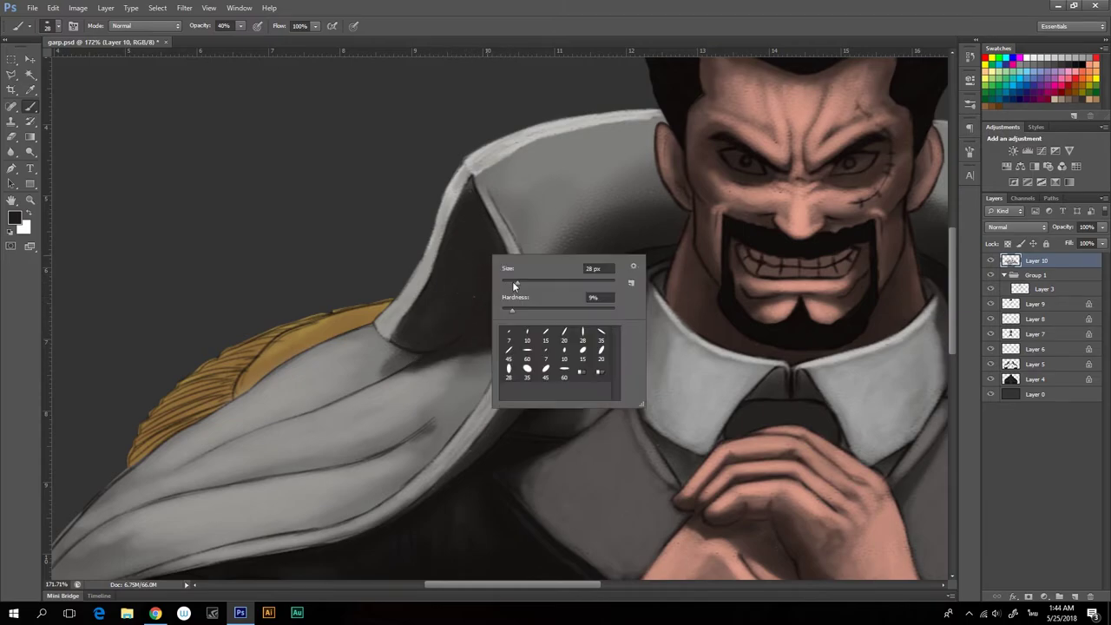
text(14)
key(Return)
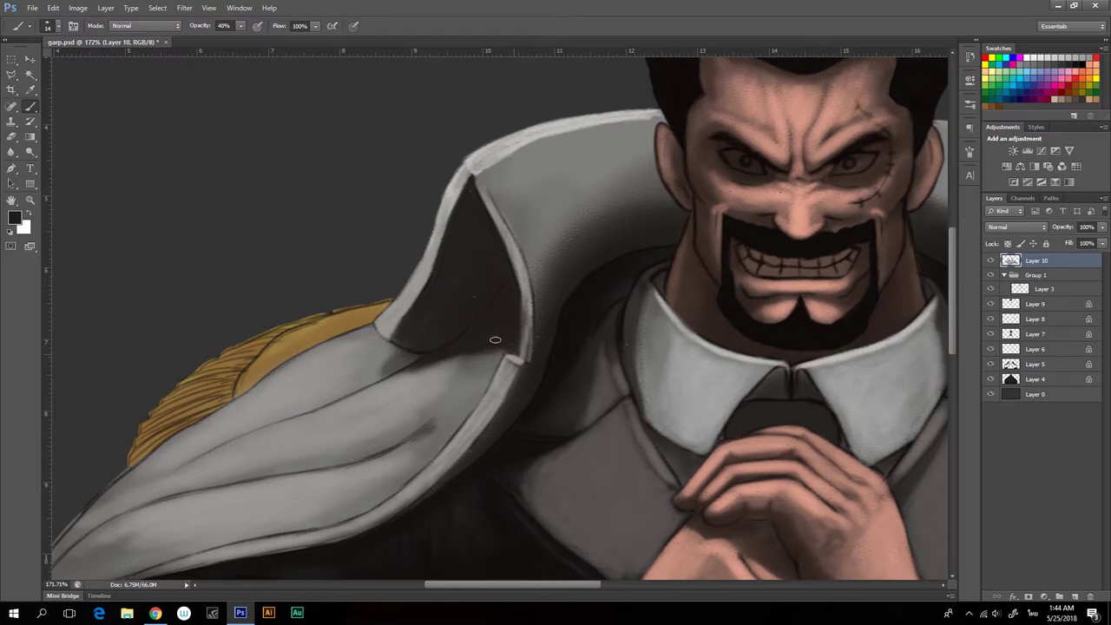
drag(403, 359, 388, 368)
drag(415, 361, 356, 396)
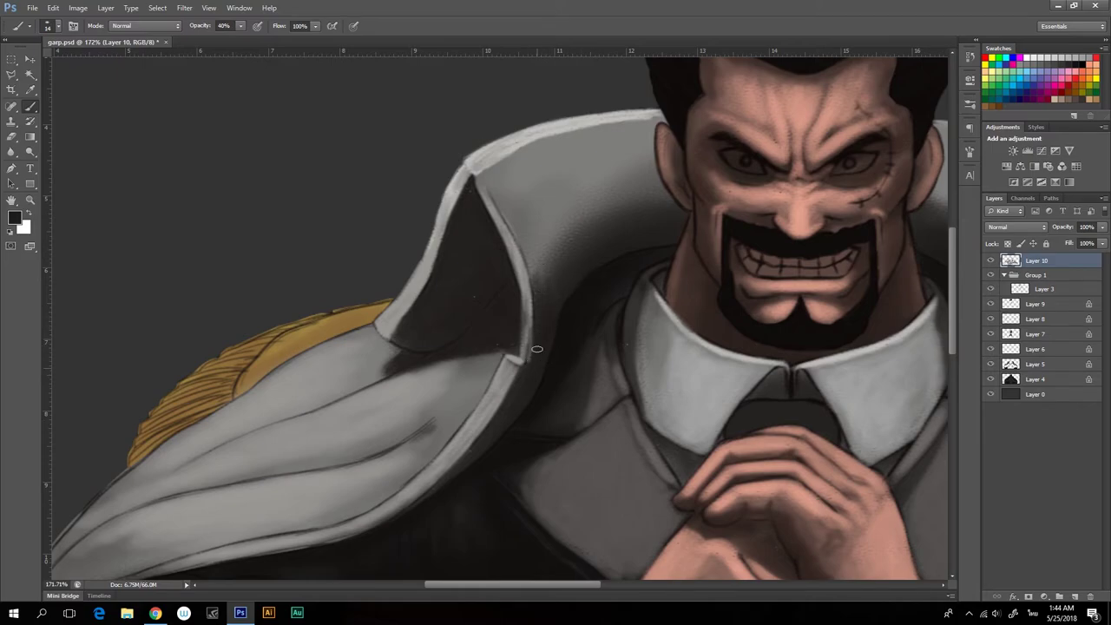
Reframe the cape shoulder and choose a new painting colour in the foreground colour picker
key(z)
key(ctrl+0)
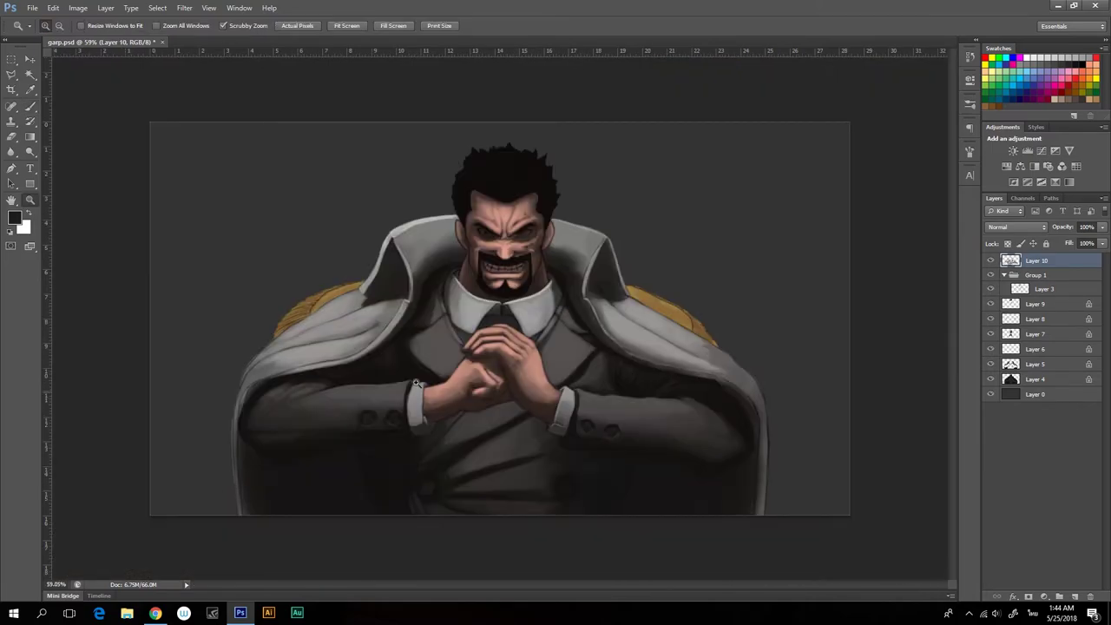
drag(641, 245, 695, 253)
key(ctrl+shift+h)
drag(417, 521, 445, 507)
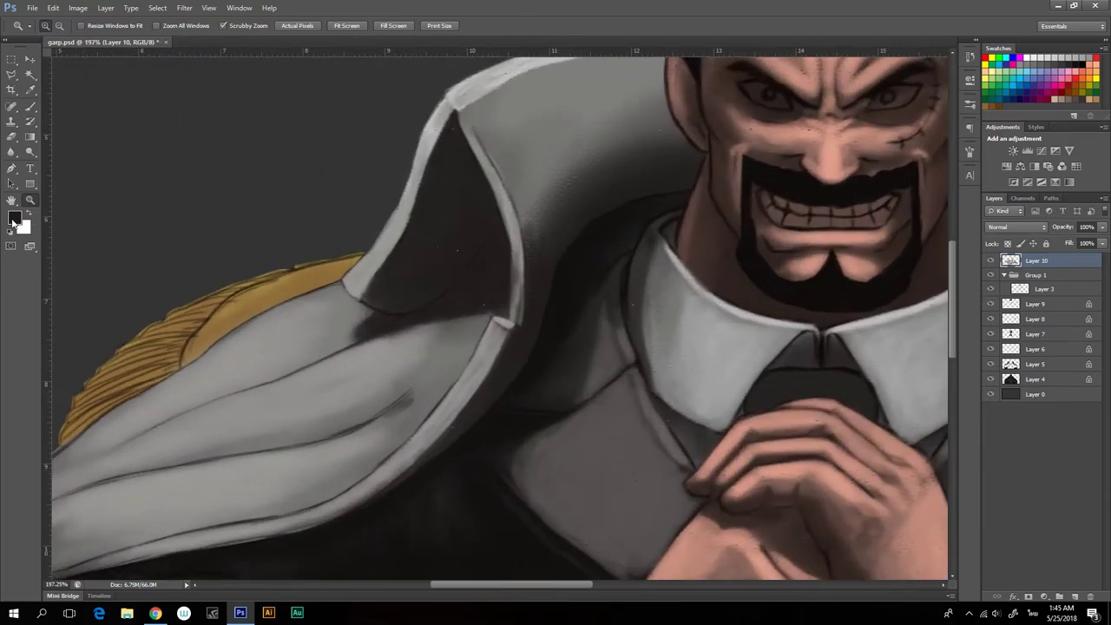
click(14, 217)
click(984, 271)
key(b)
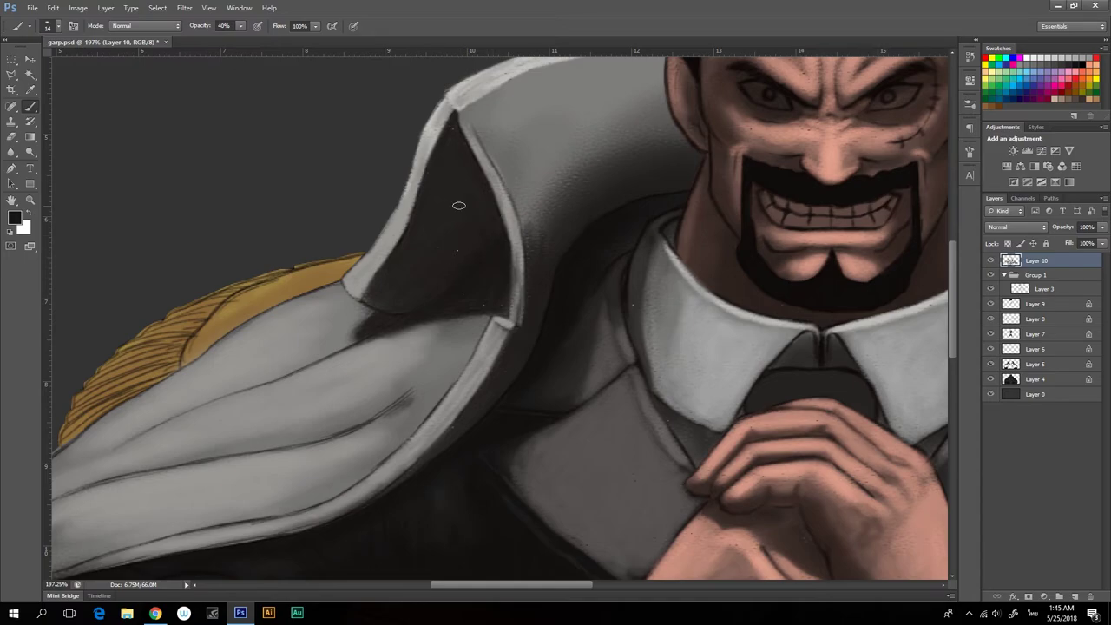
key(z)
key(ctrl+0)
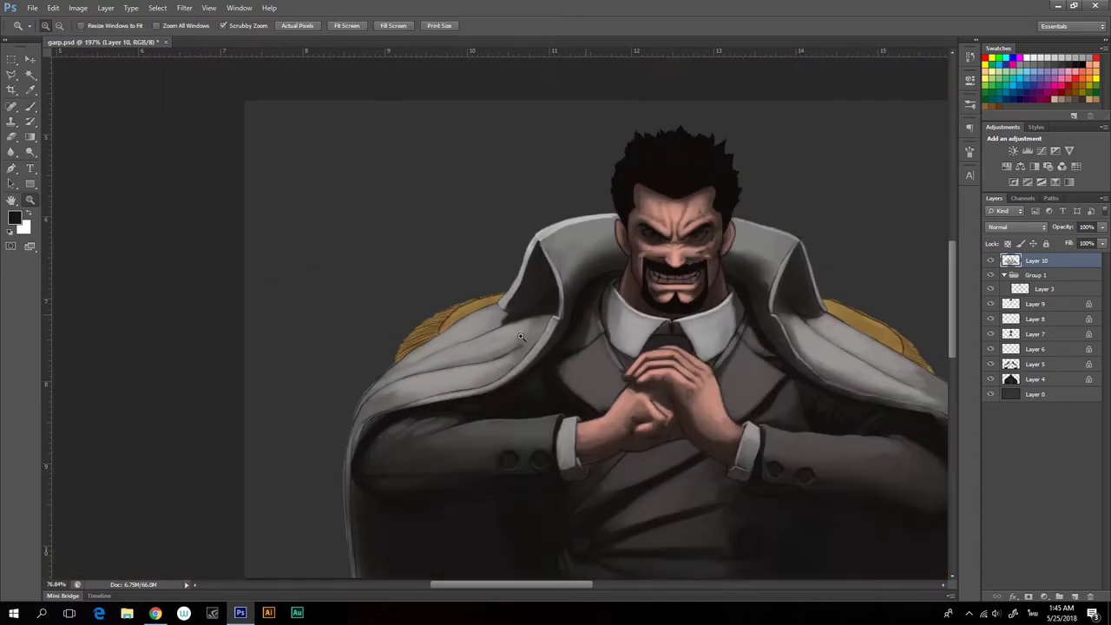
drag(633, 284, 747, 284)
key(b)
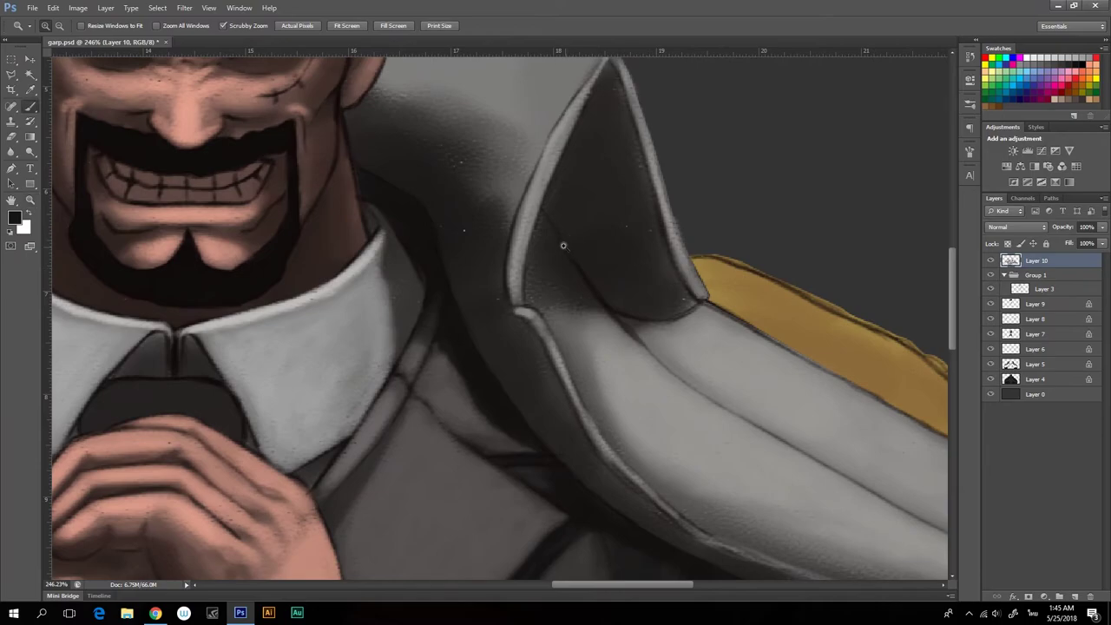
Darken and smooth the shadow along the cape fold and its inner edge using sampled cape greys
alt+click(535, 243)
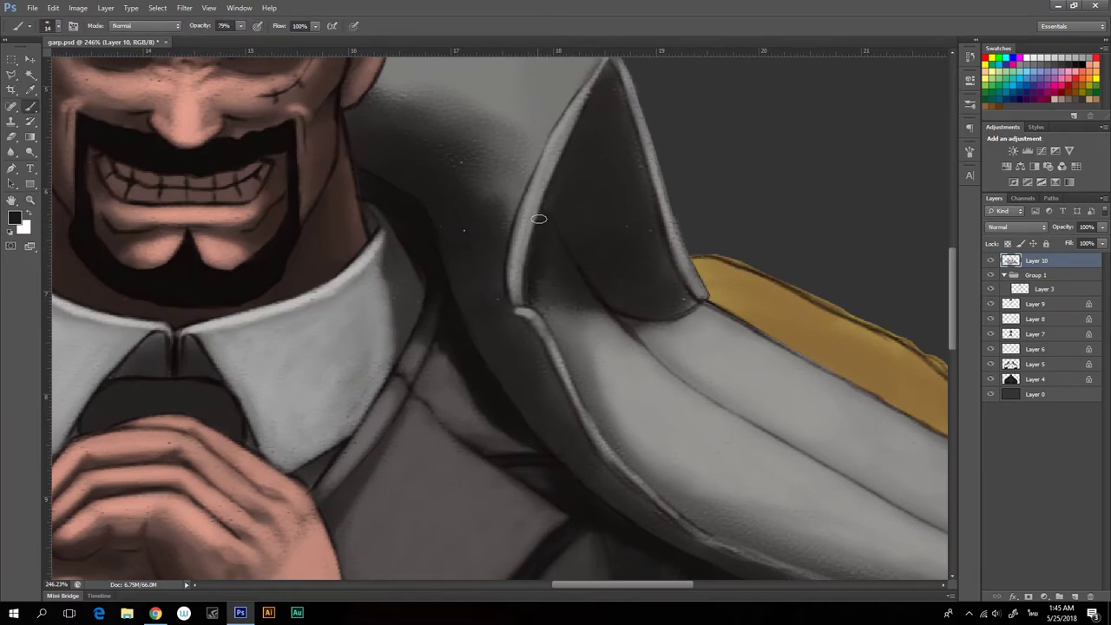
drag(529, 298, 548, 301)
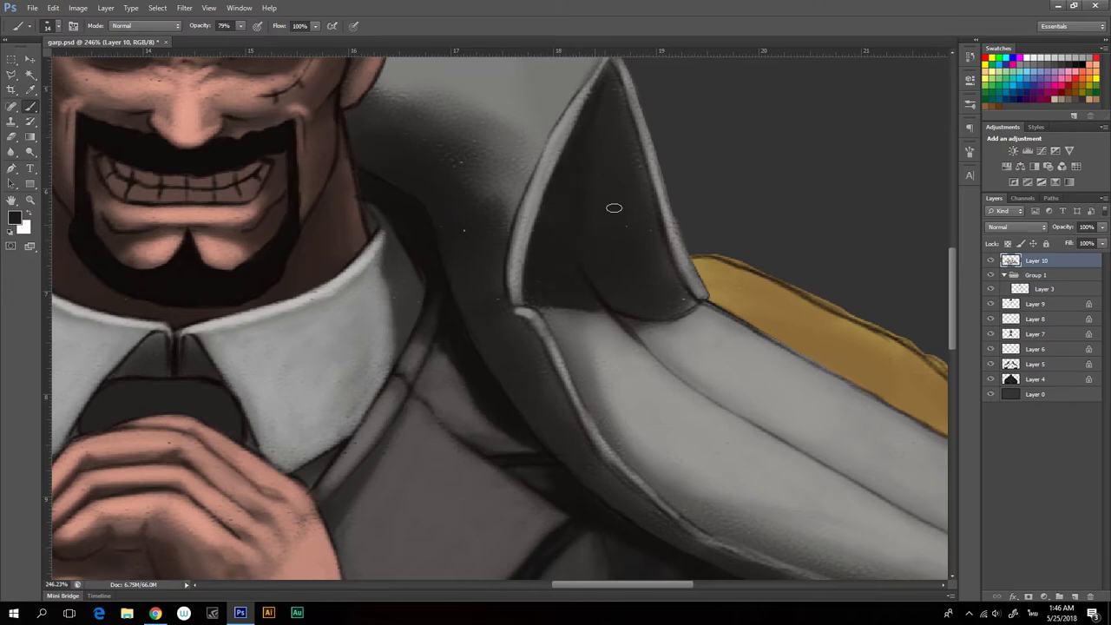
alt+click(581, 181)
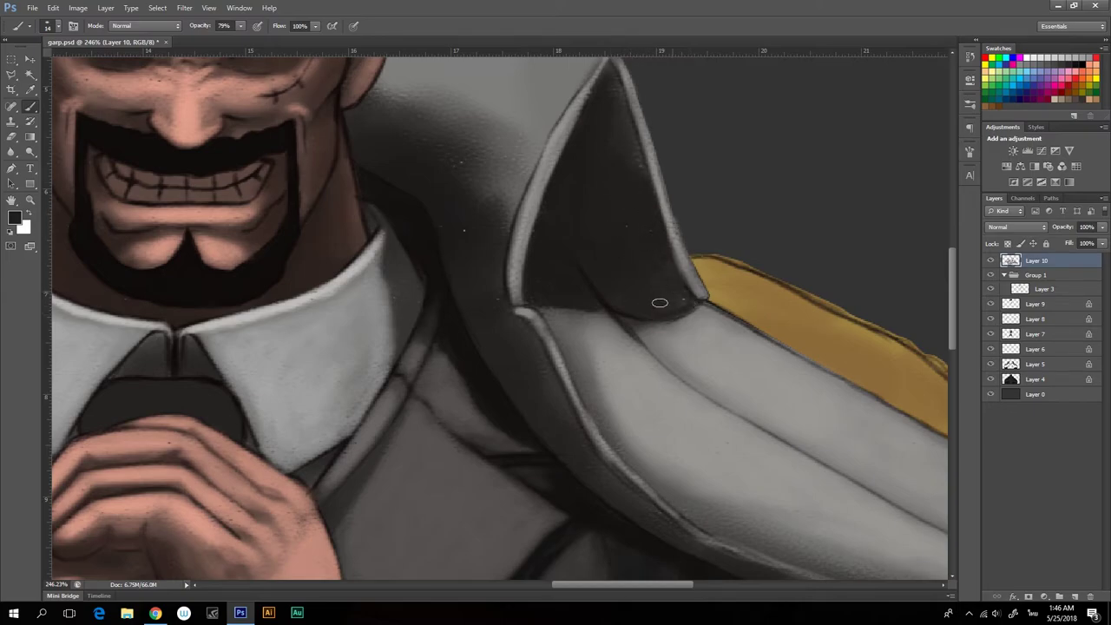
scroll(609, 222, up, 3)
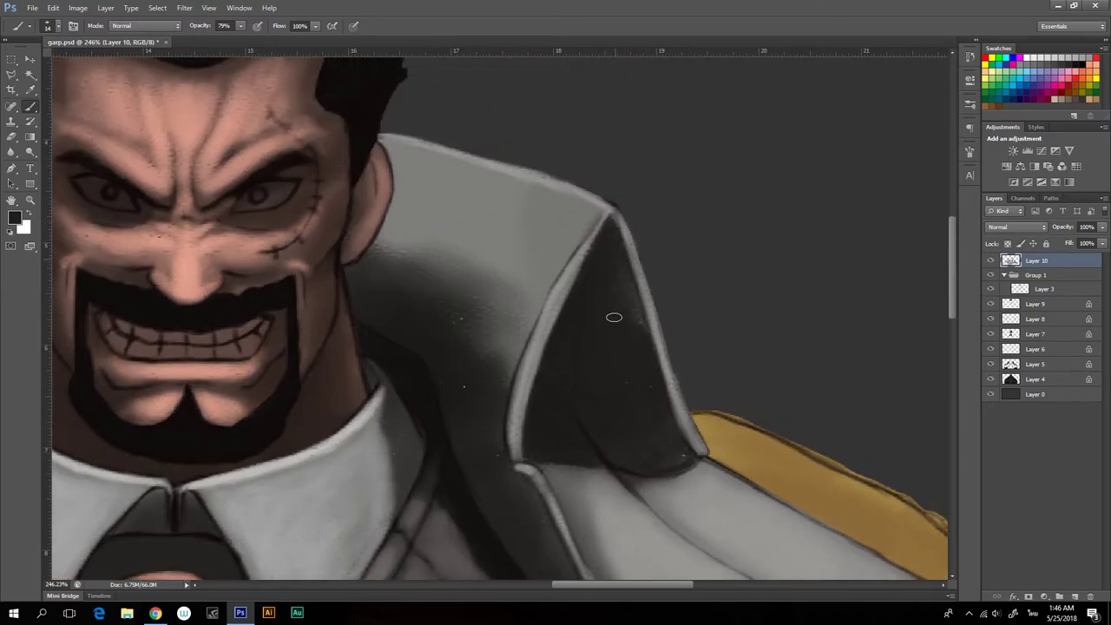
drag(609, 221, 643, 321)
scroll(830, 305, down, 3)
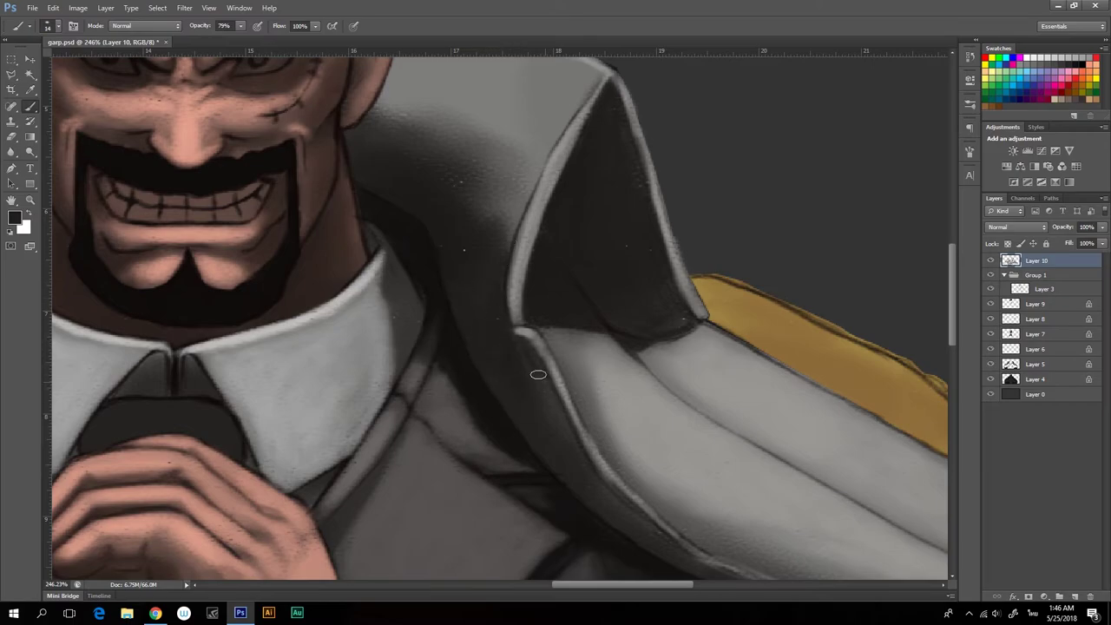
Zoom in and out on the shoulder fold to check the shading against the whole figure
key(z)
drag(572, 378, 506, 384)
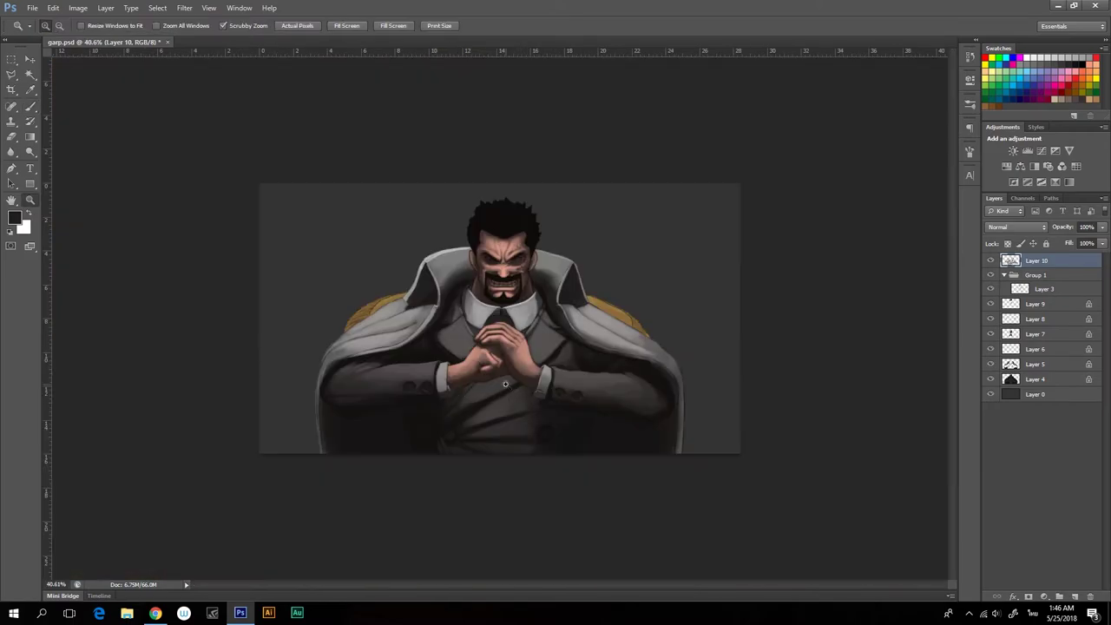
drag(558, 333, 608, 333)
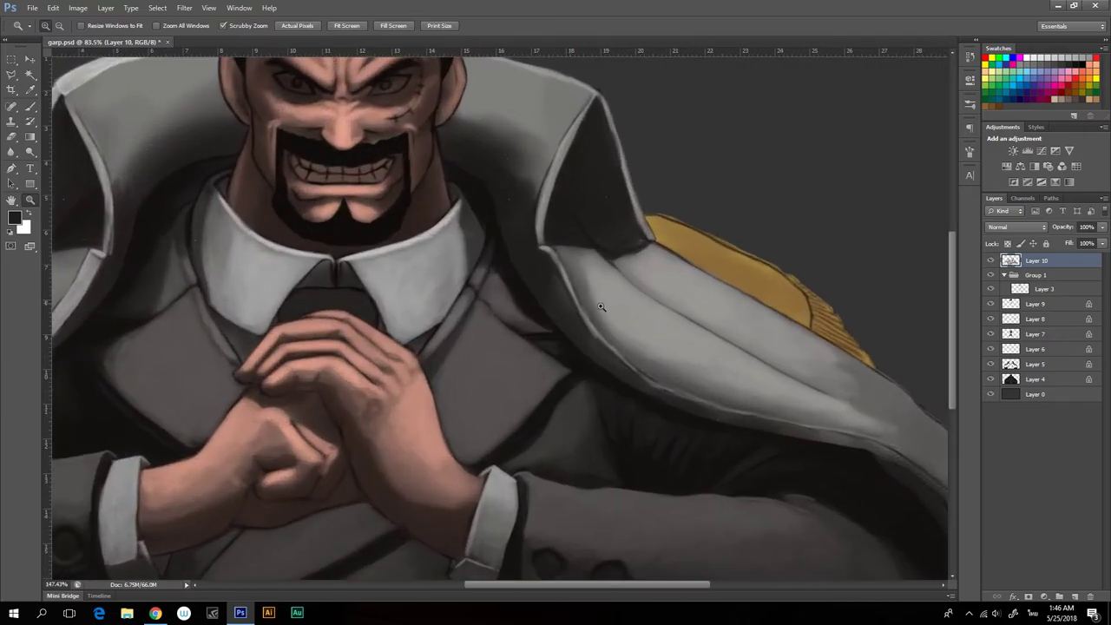
key(i)
key(z)
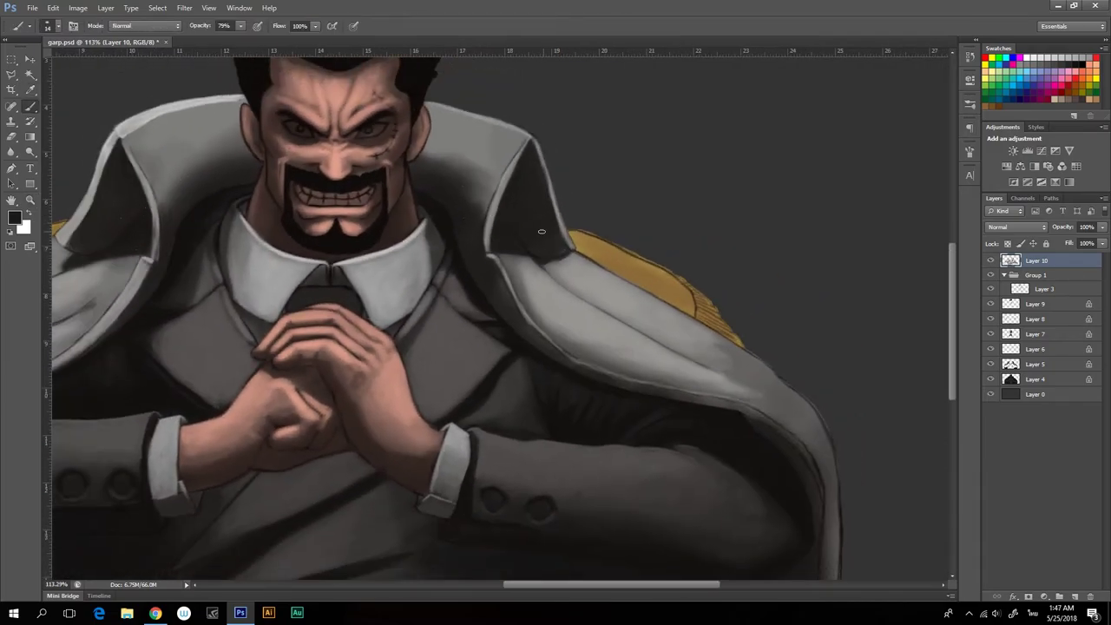
drag(513, 213, 543, 212)
key(b)
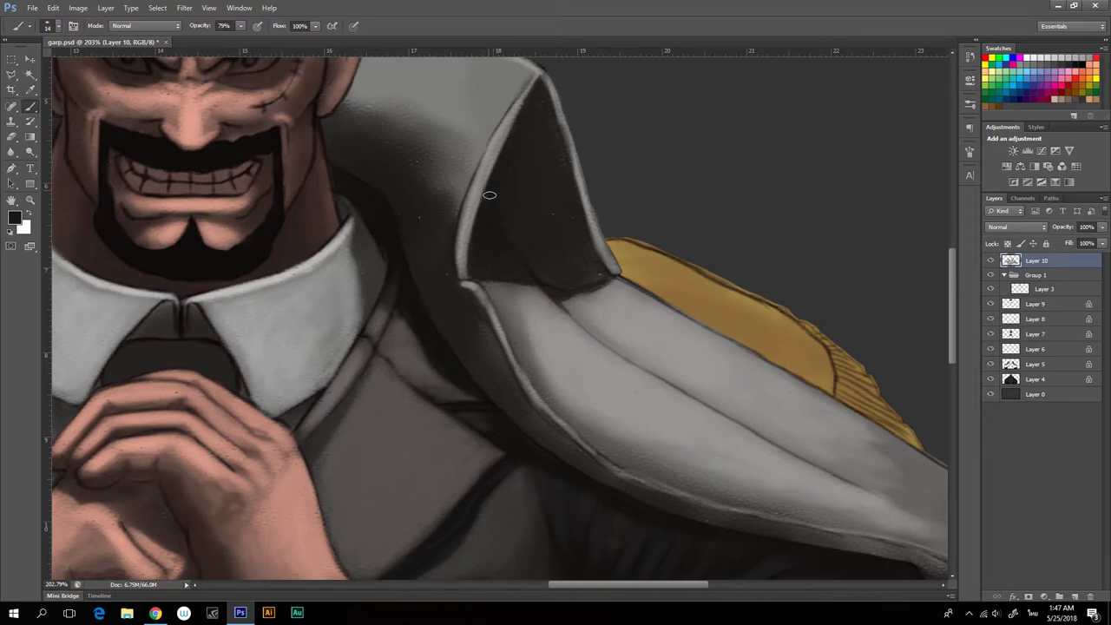
key(ctrl+0)
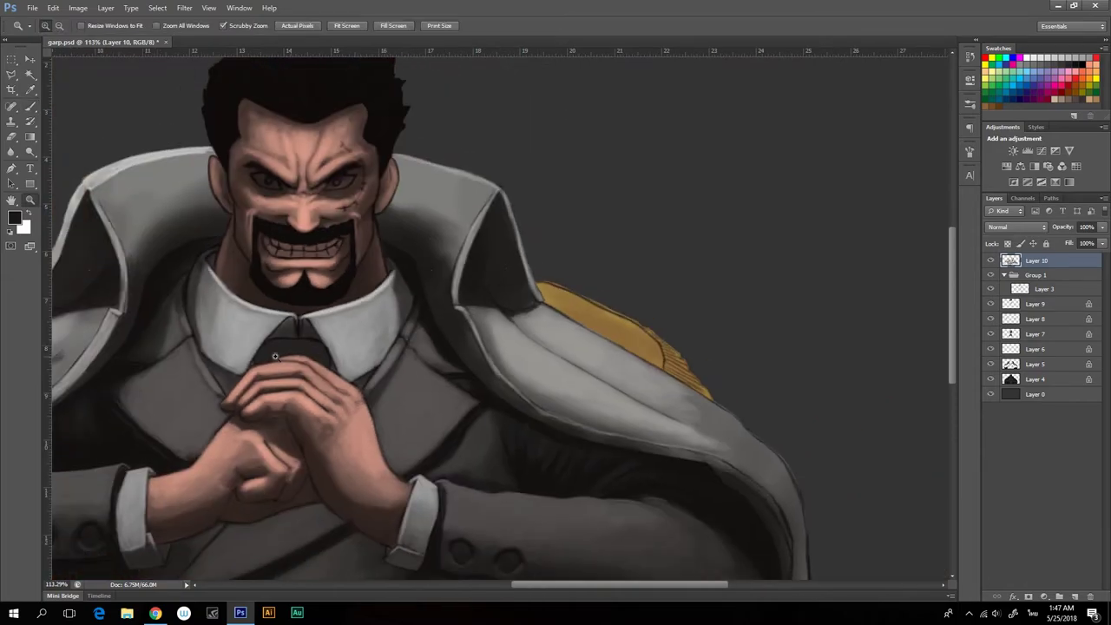
drag(476, 334, 518, 246)
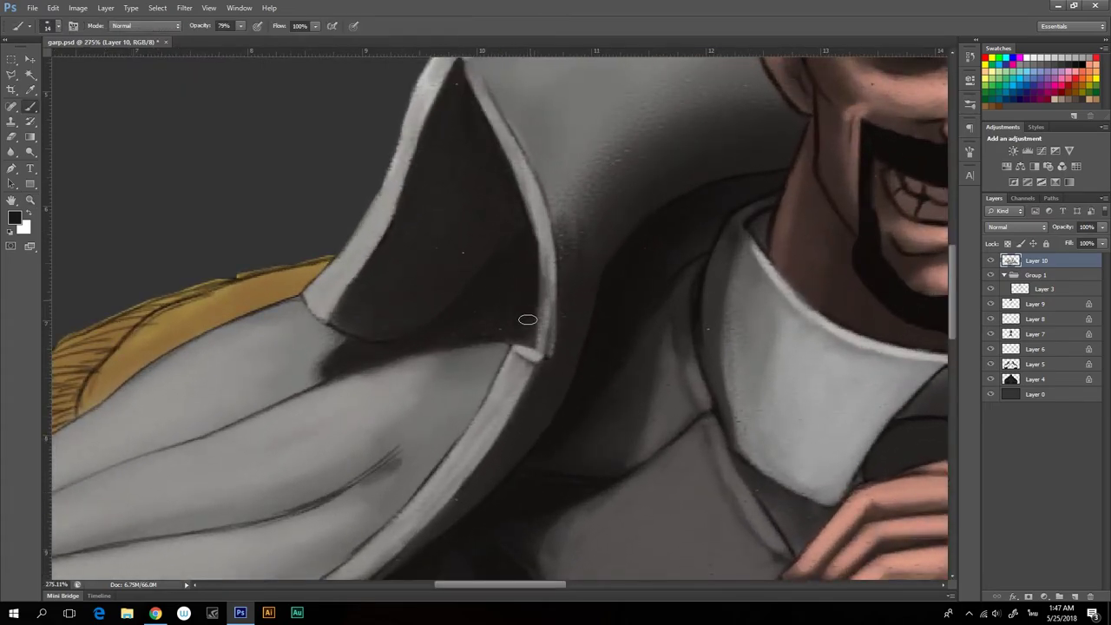
key(ctrl+0)
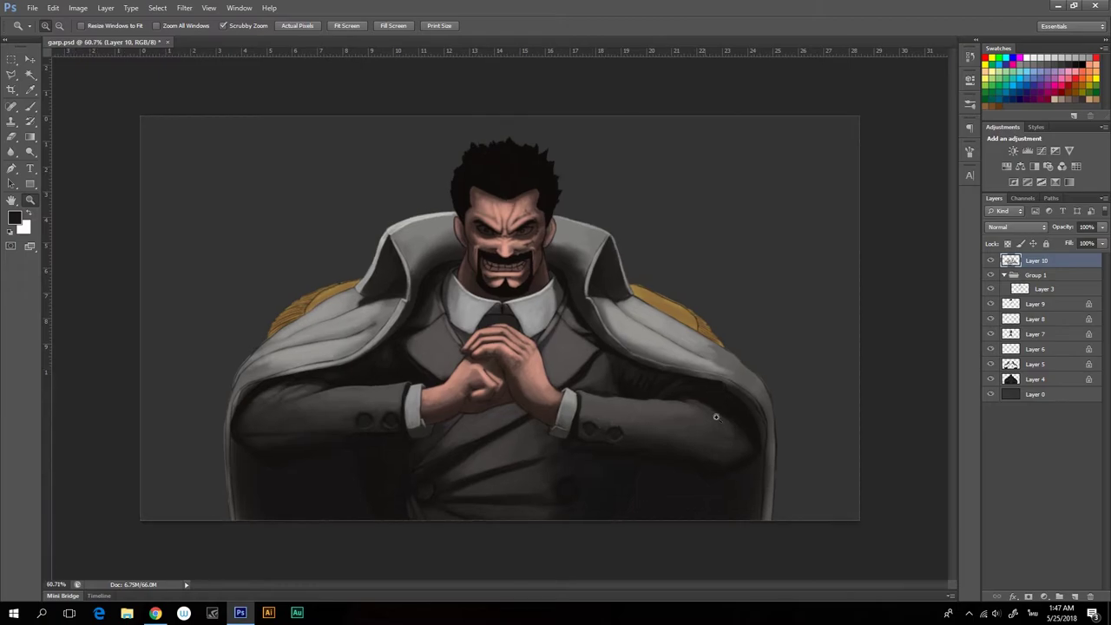
Zoom in on the left arm and sample a dark coat colour for the cape edge
drag(570, 361, 608, 373)
drag(268, 371, 290, 434)
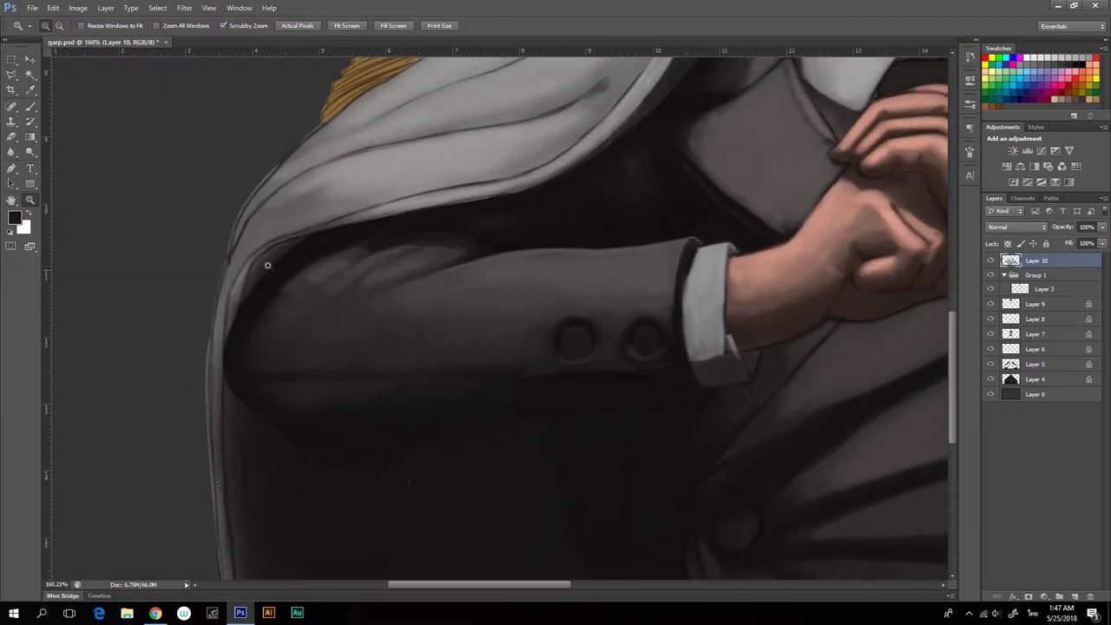
key(i)
click(262, 257)
key(b)
right_click(217, 356)
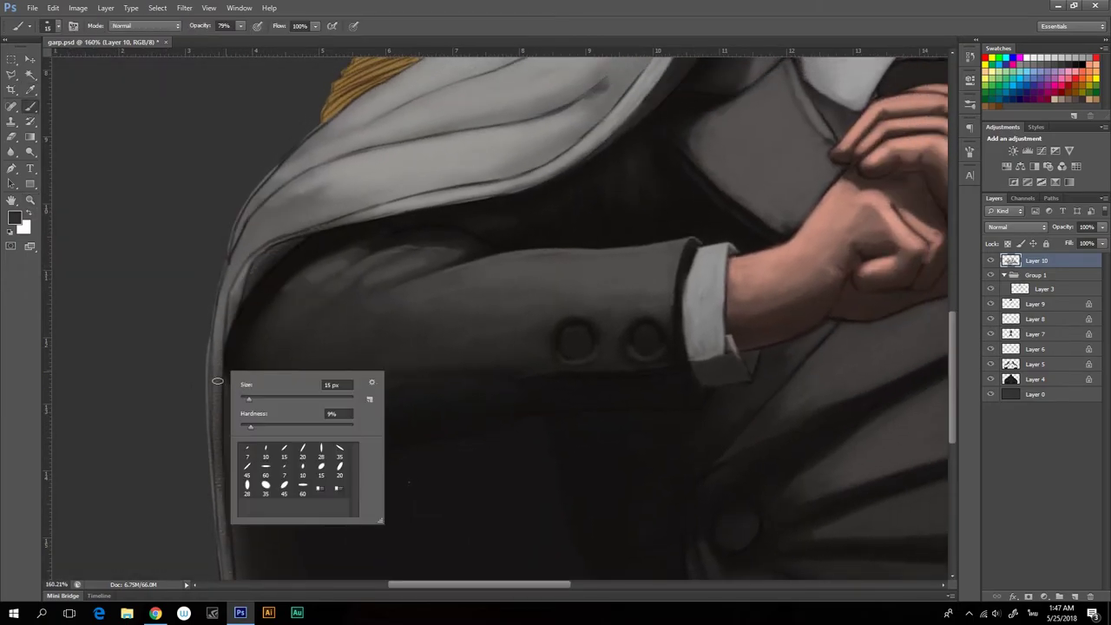
key(Escape)
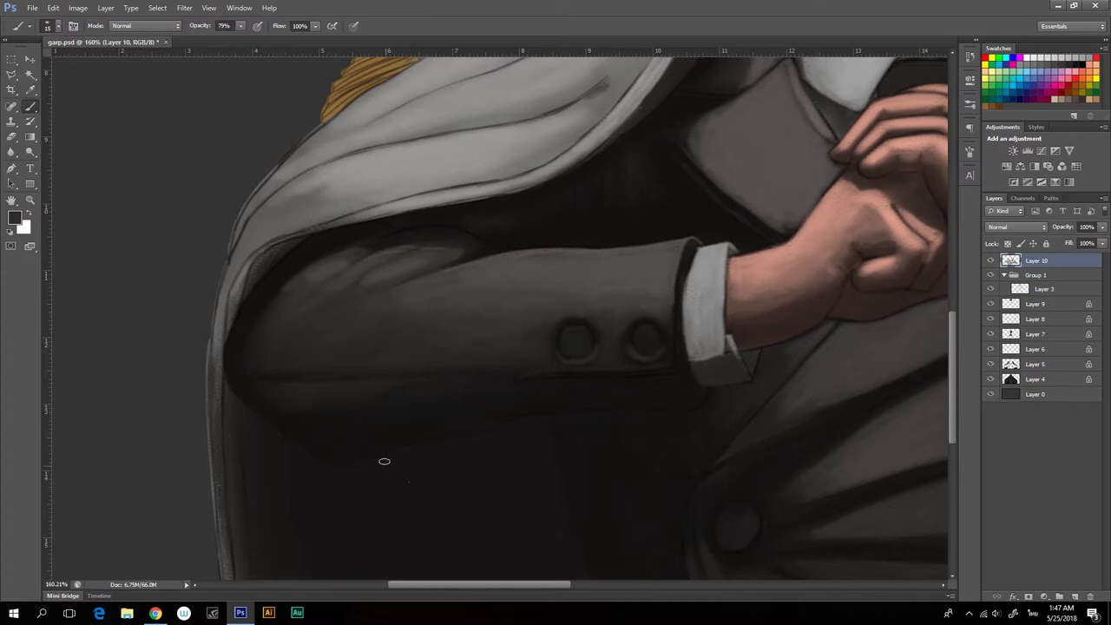
Paint subtle grey strokes along the cape's inner edge by the left sleeve using sampled edge colours
key(z)
mouse_move(384, 462)
mouse_down()
mouse_move(249, 509)
mouse_move(268, 501)
mouse_up()
key(b)
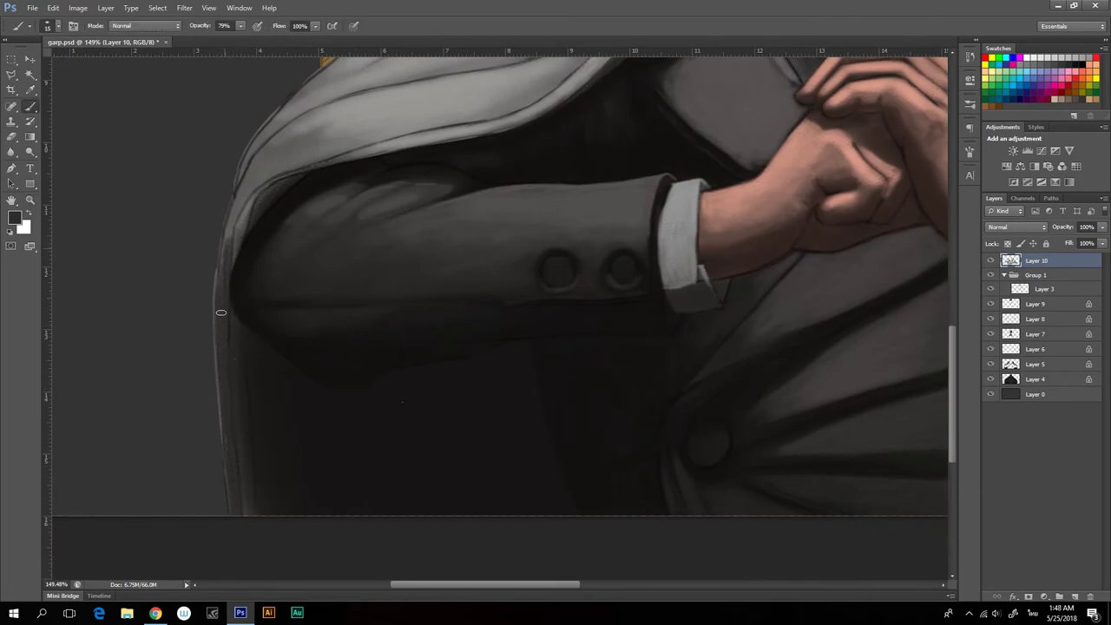
alt+click(229, 234)
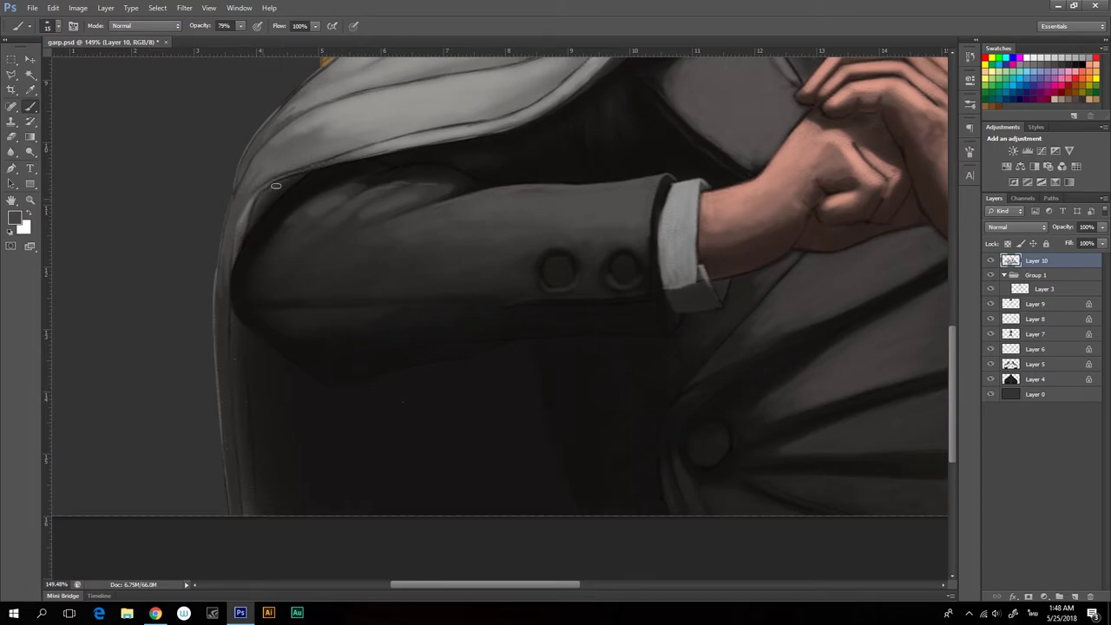
key(i)
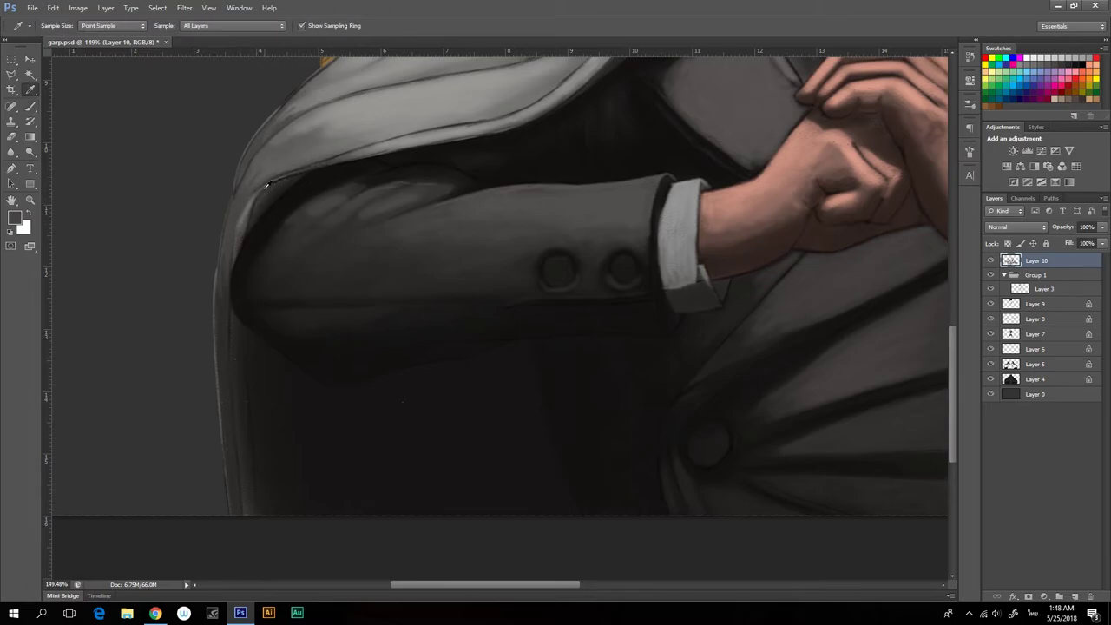
click(267, 184)
key(b)
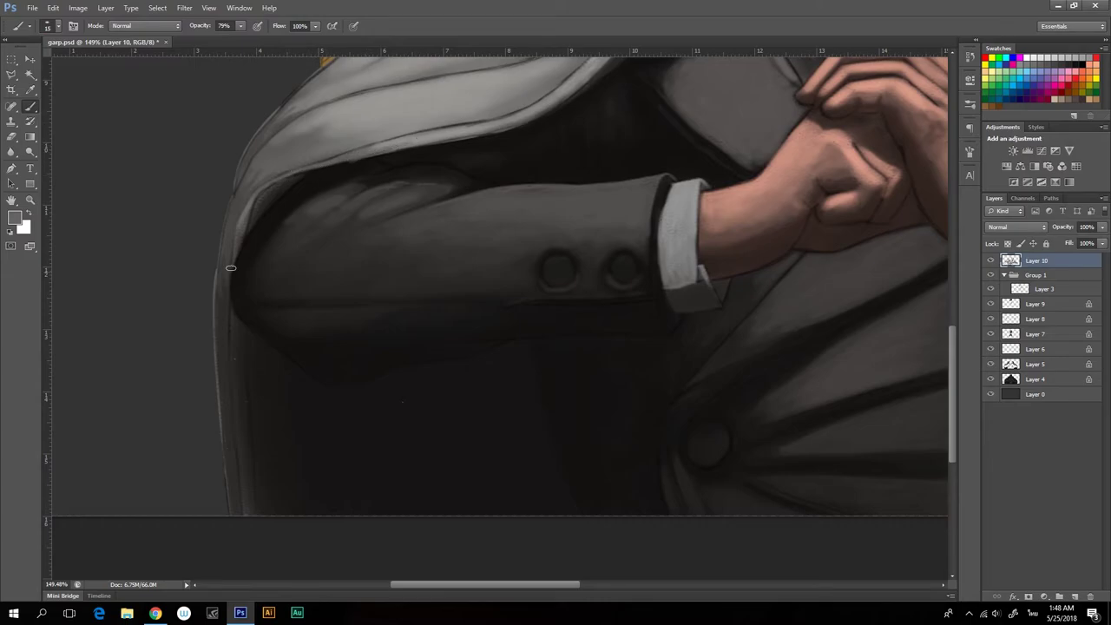
key(z)
drag(496, 241, 474, 263)
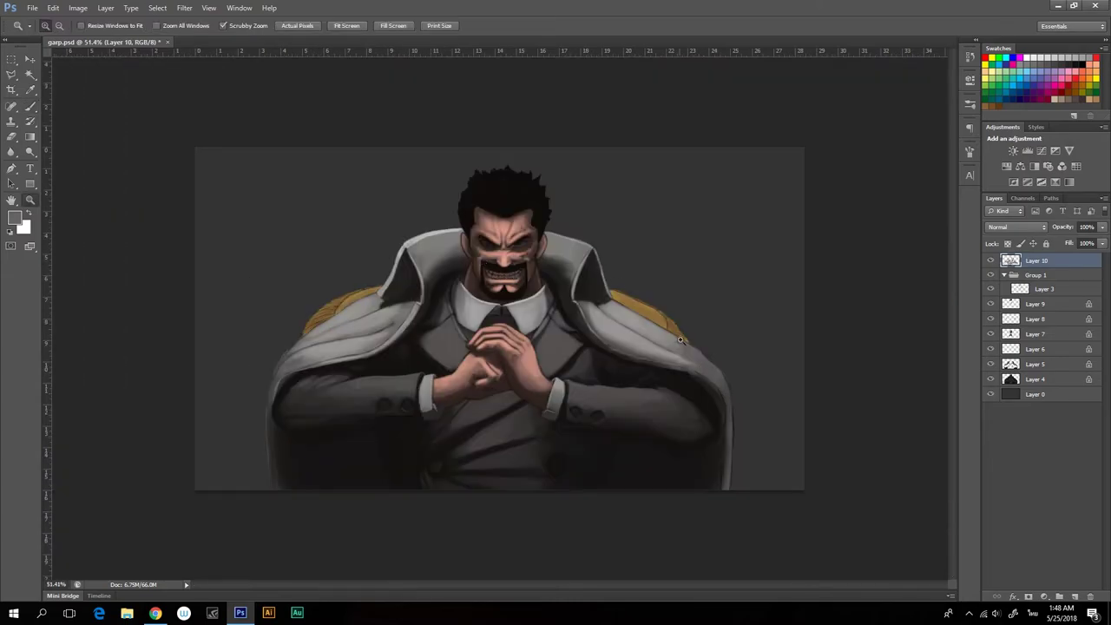
Zoom in on the right sleeve and set the brush to 15 px
drag(753, 450, 769, 452)
key(b)
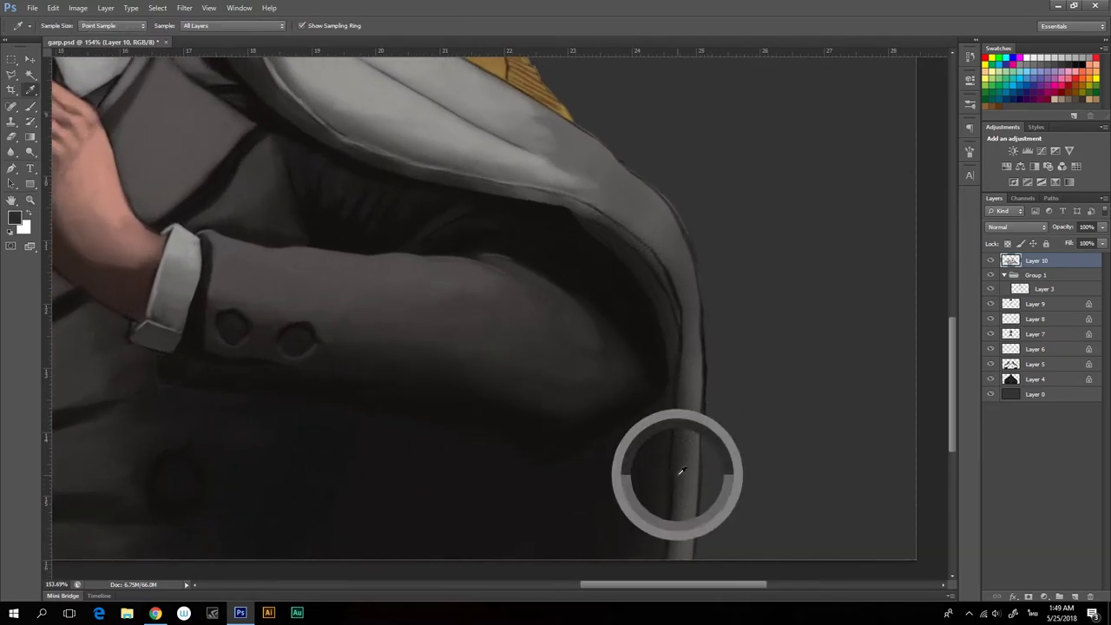
right_click(681, 490)
key(Return)
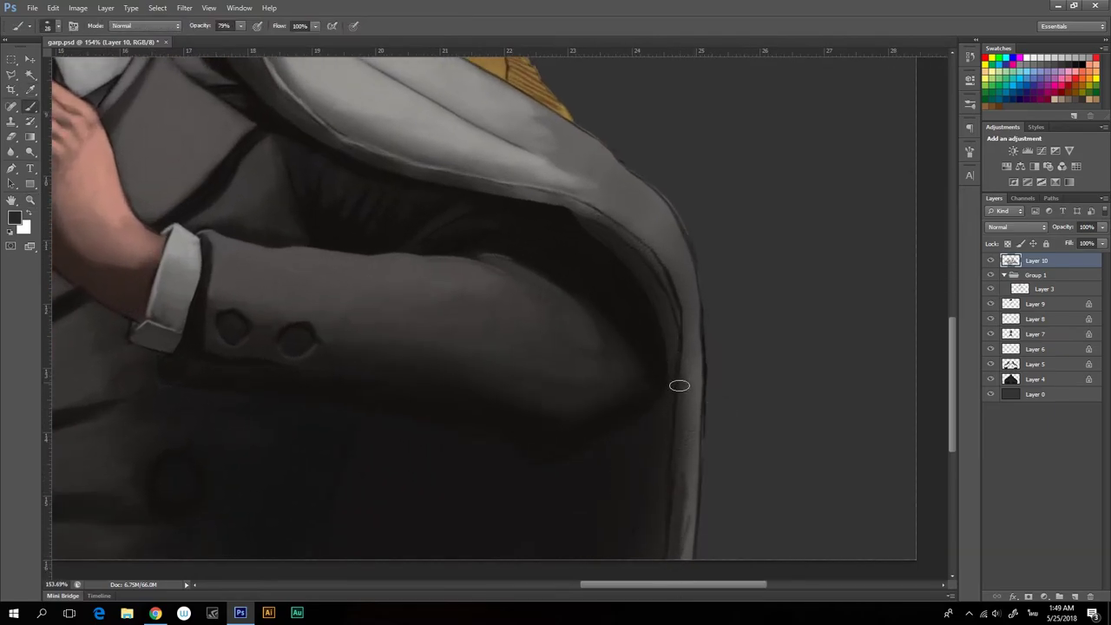
right_click(686, 401)
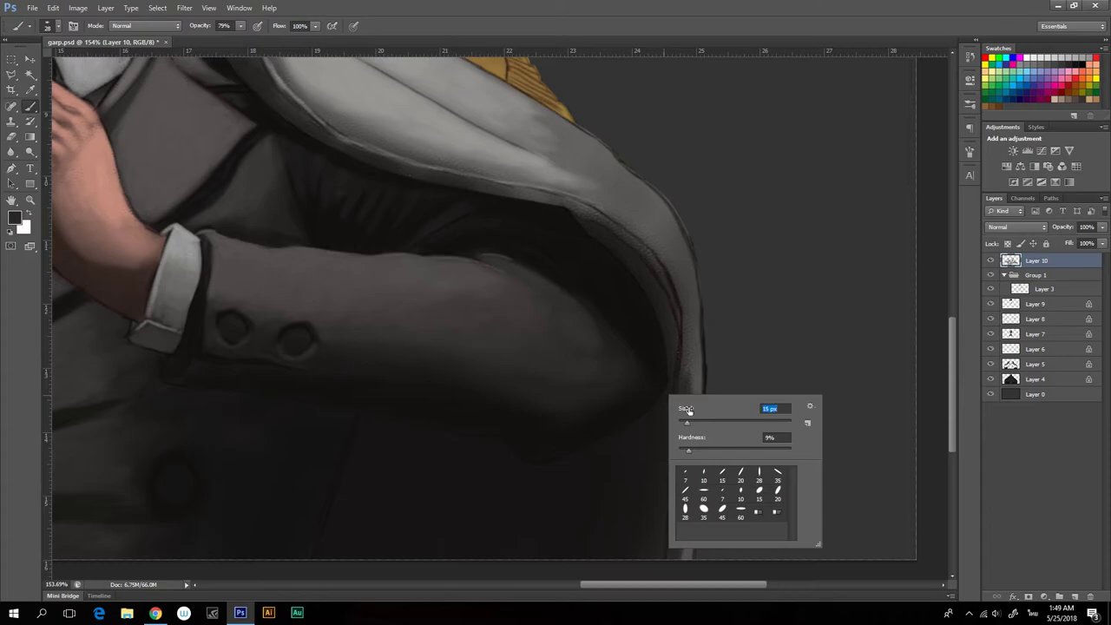
key(Return)
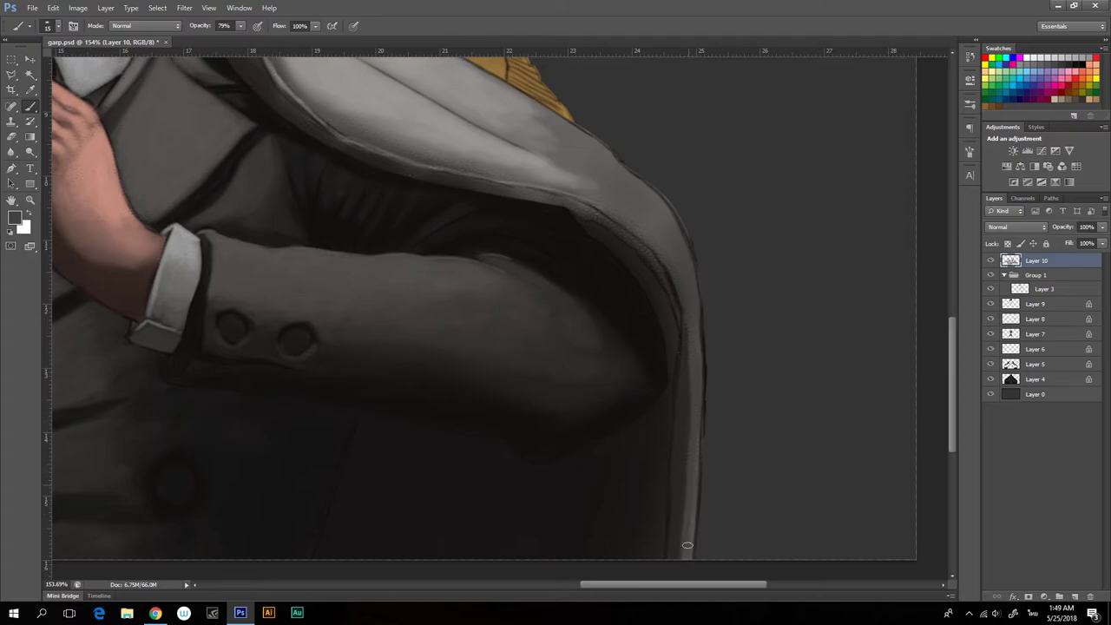
Sample a dark tone, paint along the inner cape edge, resample cape greys, and zoom out
scroll(944, 349, up, 3)
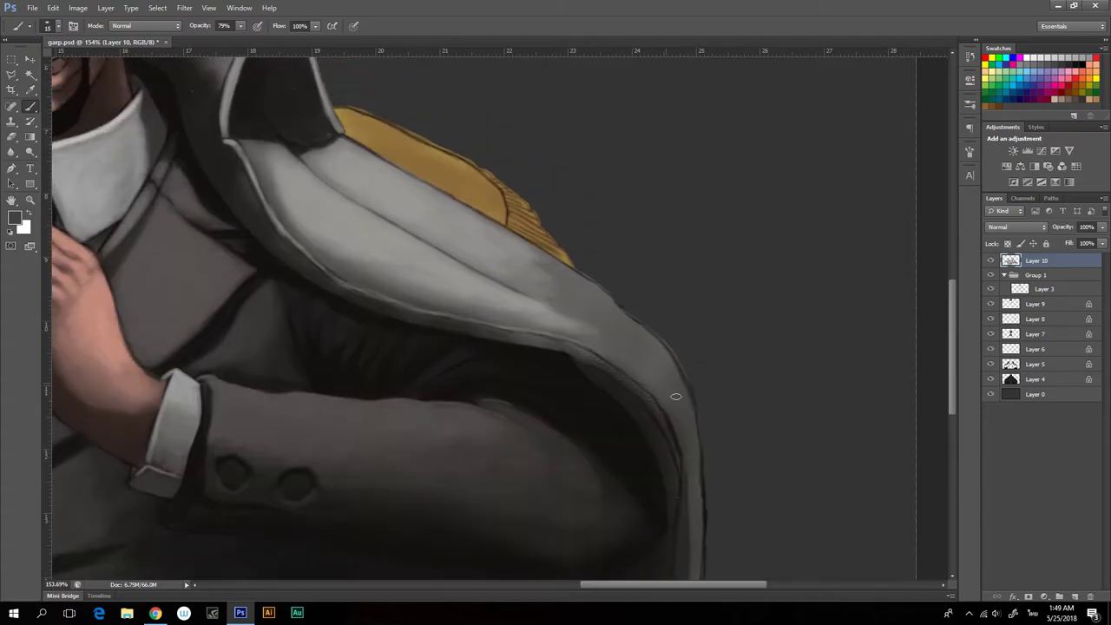
alt+click(596, 362)
drag(594, 352, 528, 357)
alt+click(230, 171)
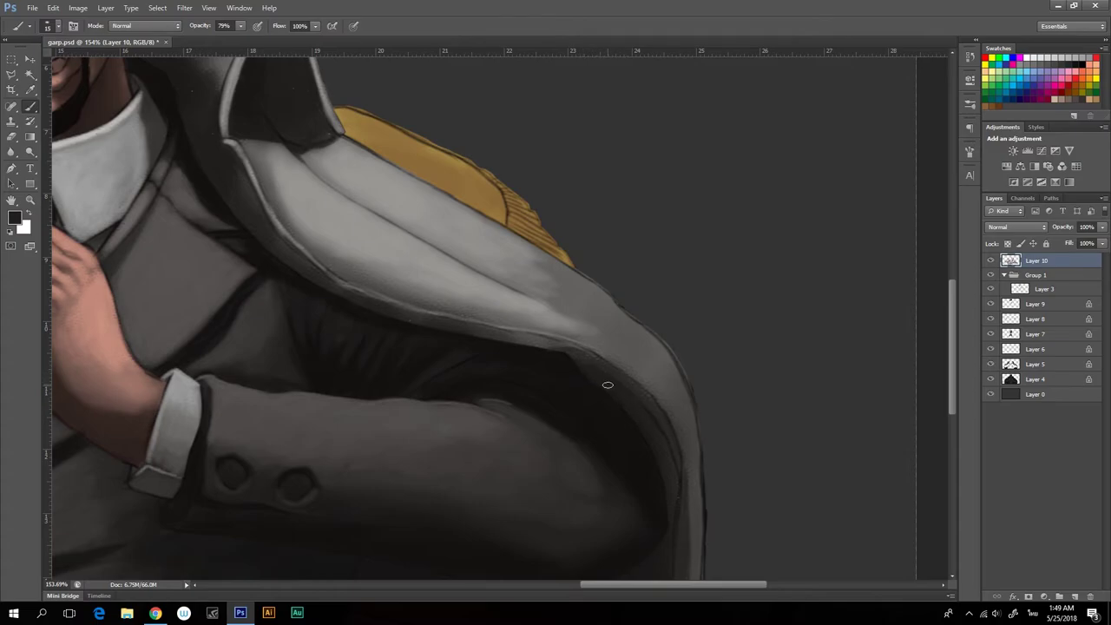
alt+click(243, 115)
scroll(696, 391, down, 5)
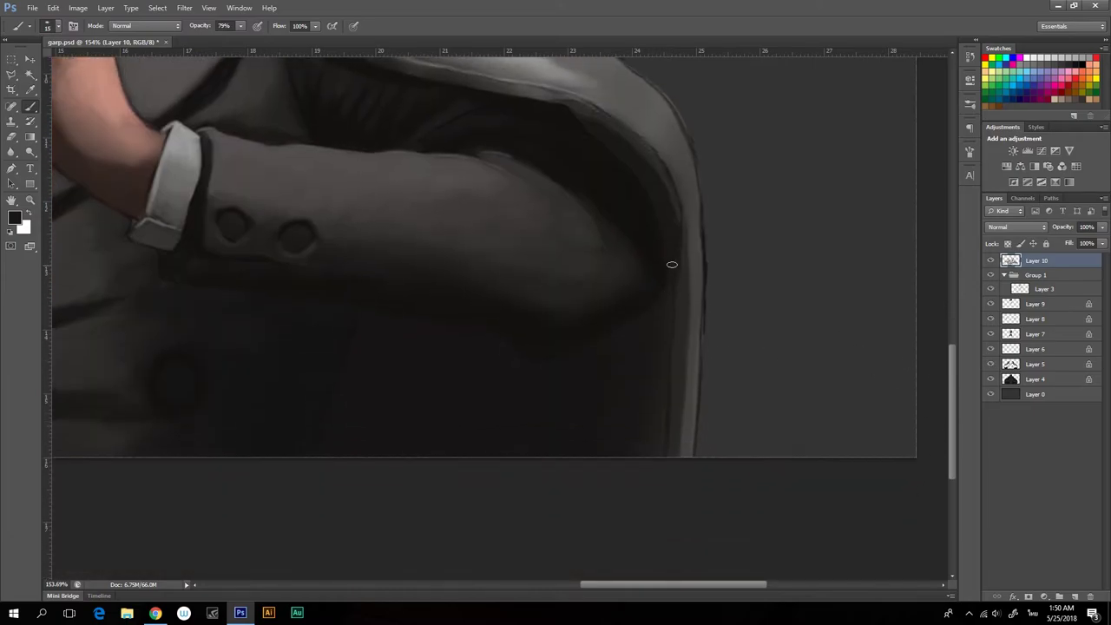
scroll(649, 364, down, 5)
scroll(427, 367, up, 3)
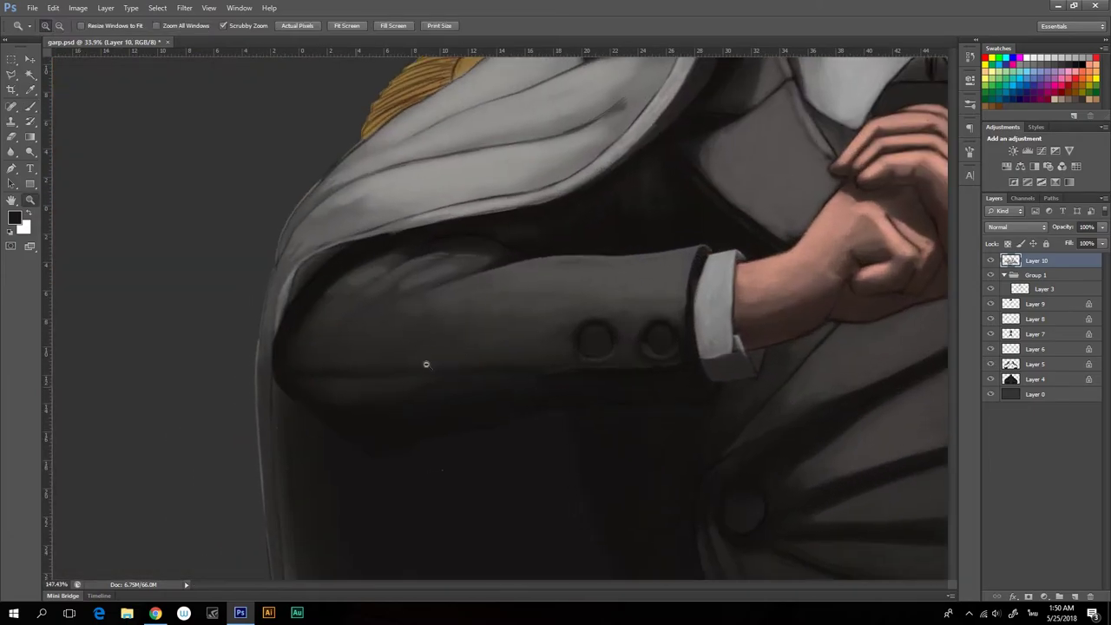
scroll(356, 296, up, 1)
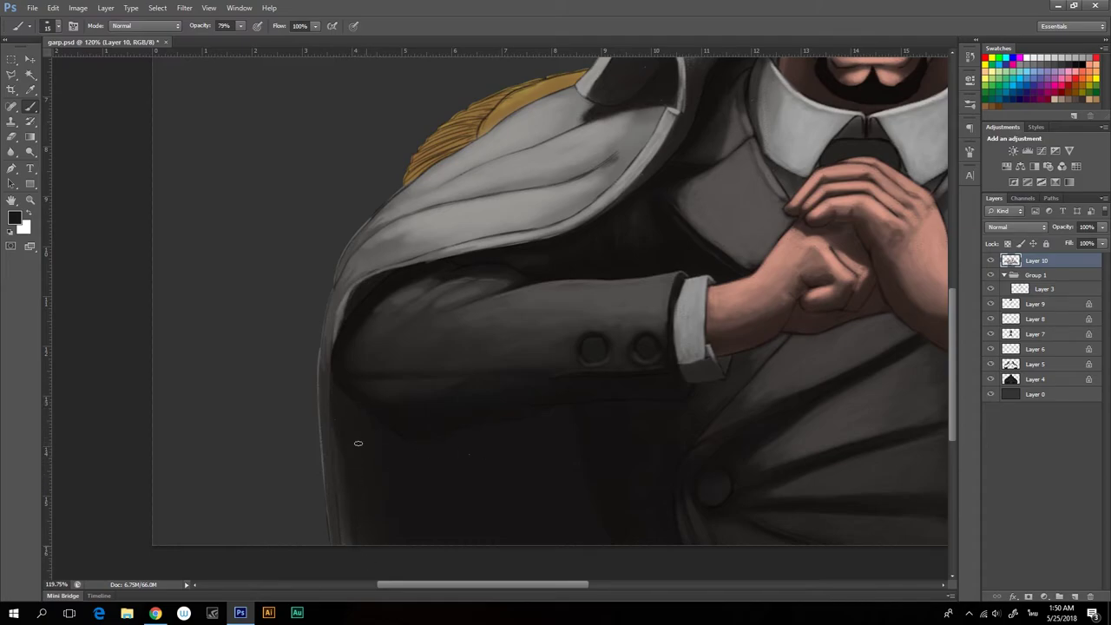
key(z)
scroll(355, 572, down, 5)
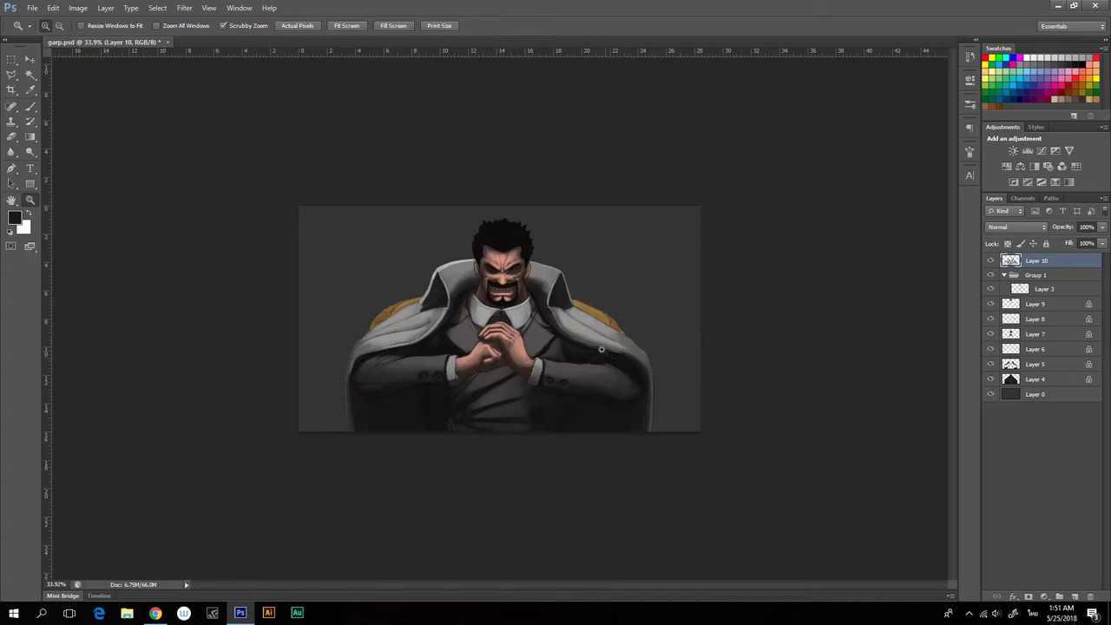
Sample the cape grey and set a 29 px, 9% hardness brush at 29% opacity
scroll(601, 349, up, 3)
scroll(169, 284, up, 3)
scroll(318, 198, down, 4)
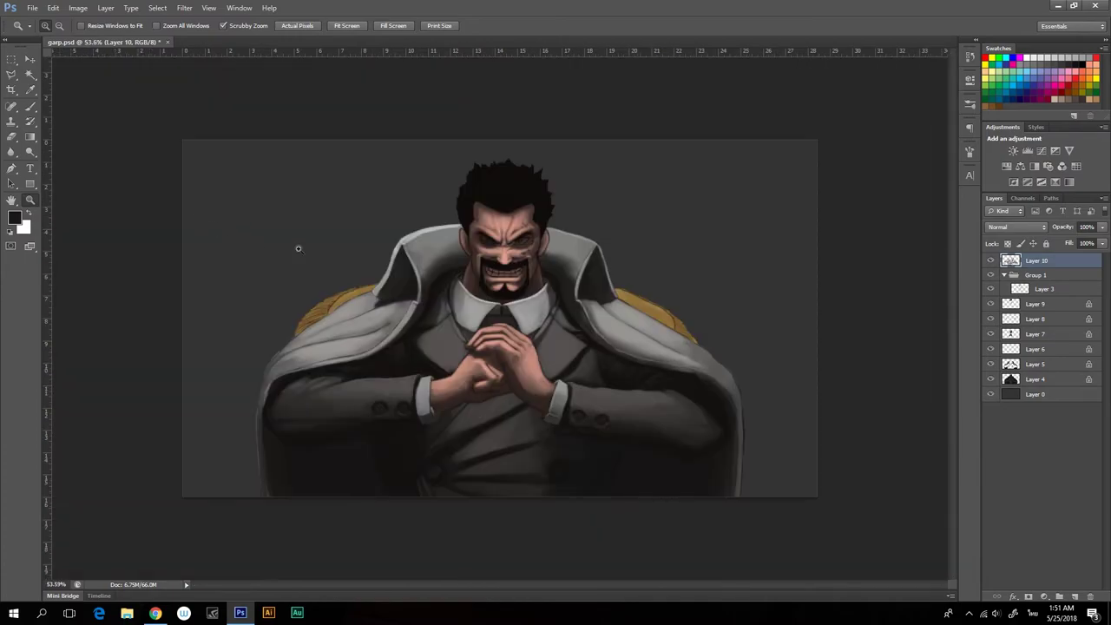
scroll(298, 249, up, 4)
key(b)
alt+click(365, 292)
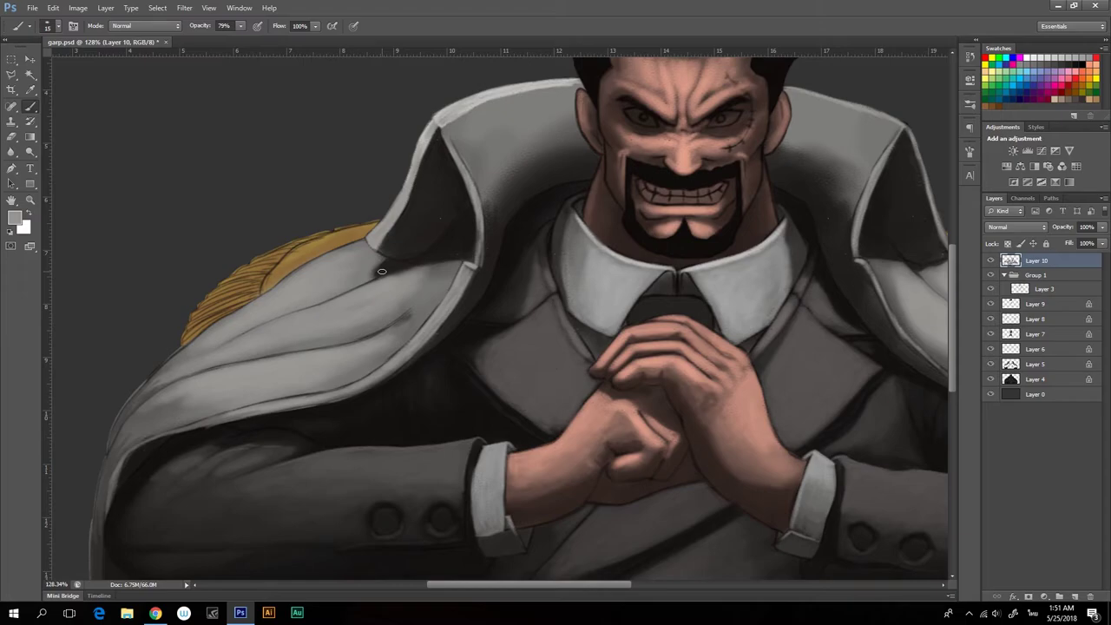
right_click(395, 288)
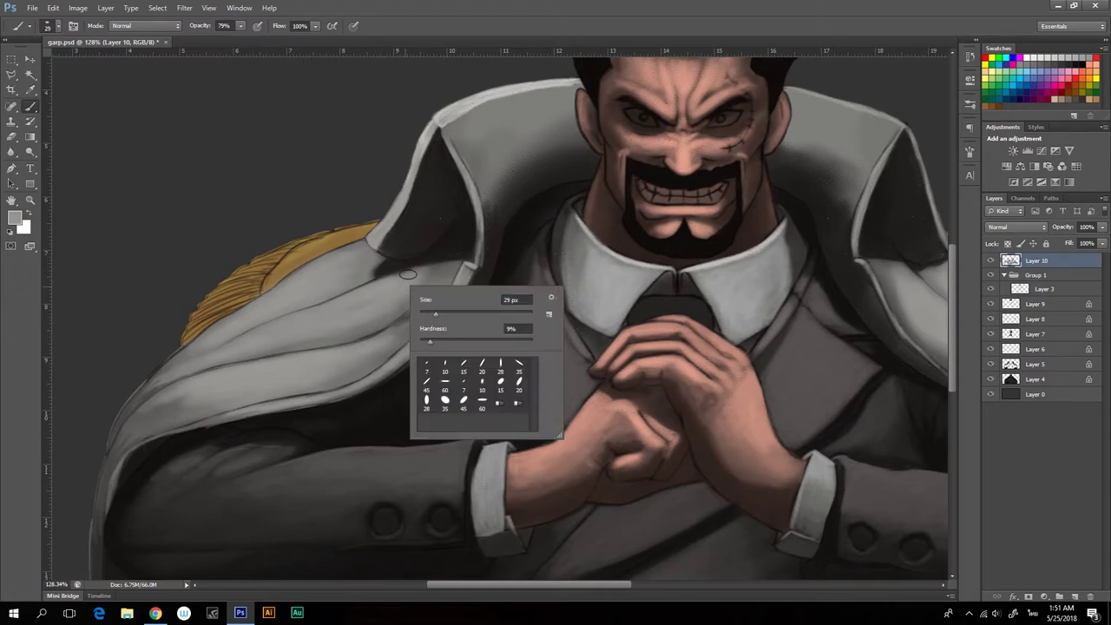
drag(200, 28, 189, 29)
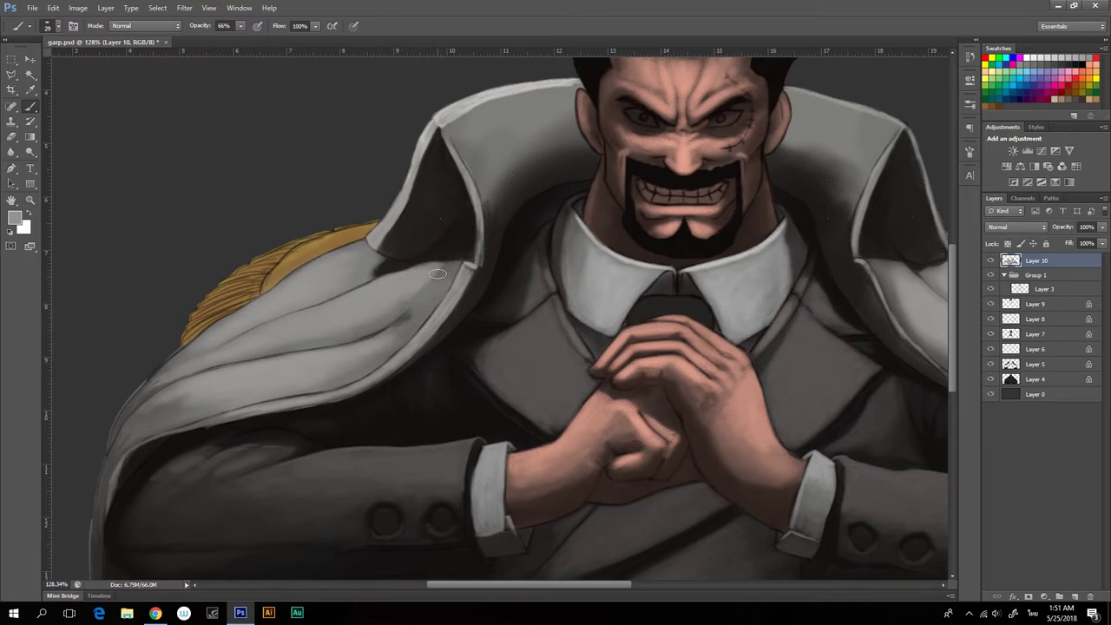
key(2)
key(9)
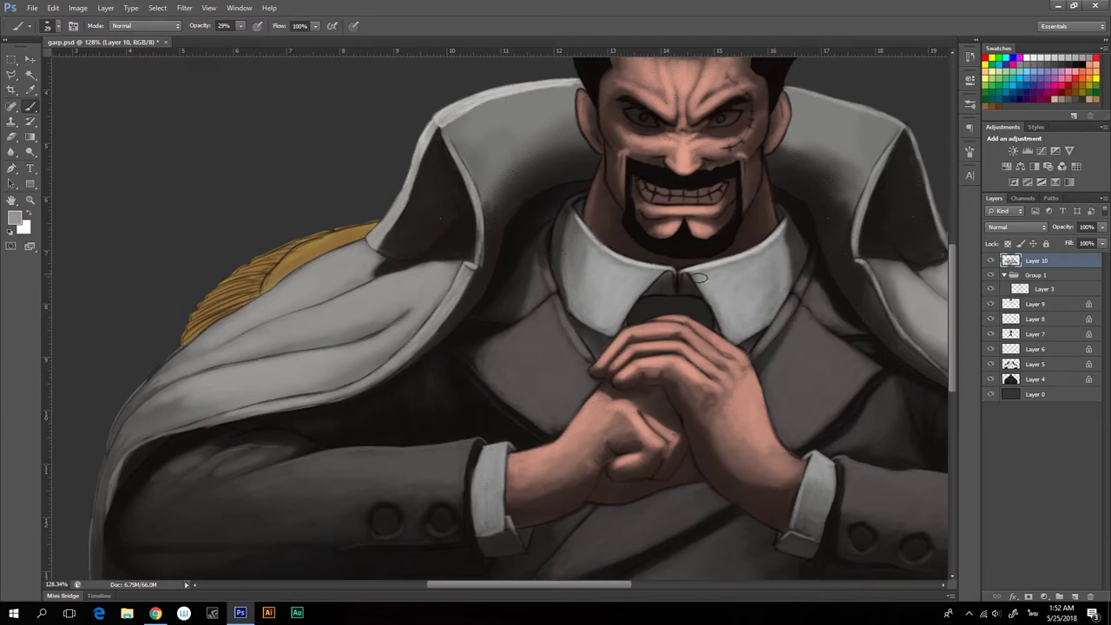
Paint soft strokes on the cape's left shoulder fold, then resample the cape grey
drag(598, 585, 657, 585)
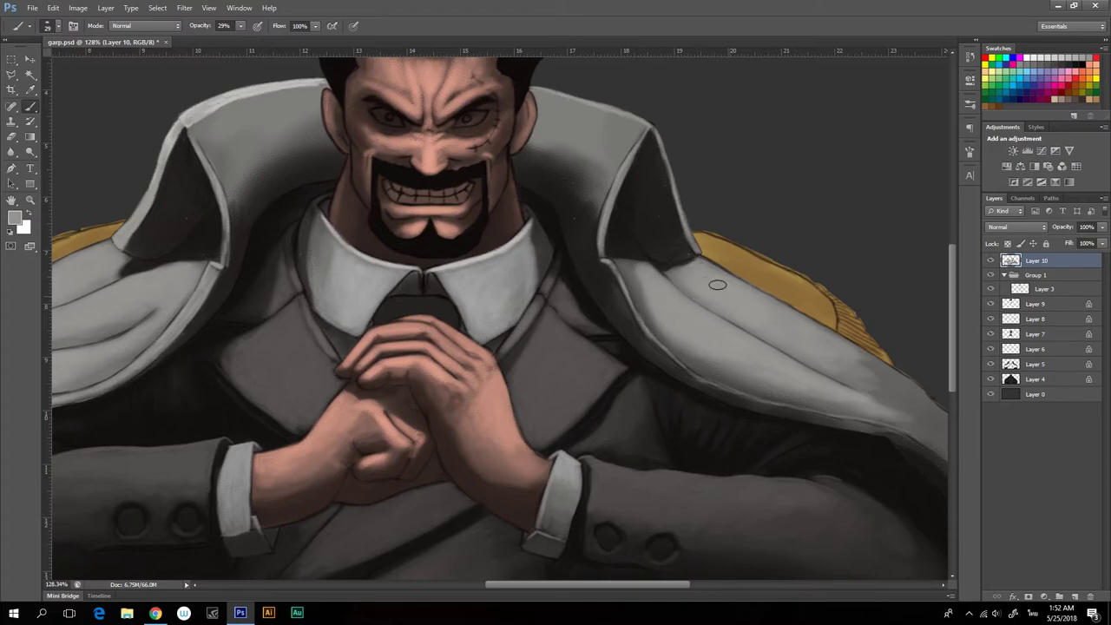
key(z)
drag(434, 293, 300, 375)
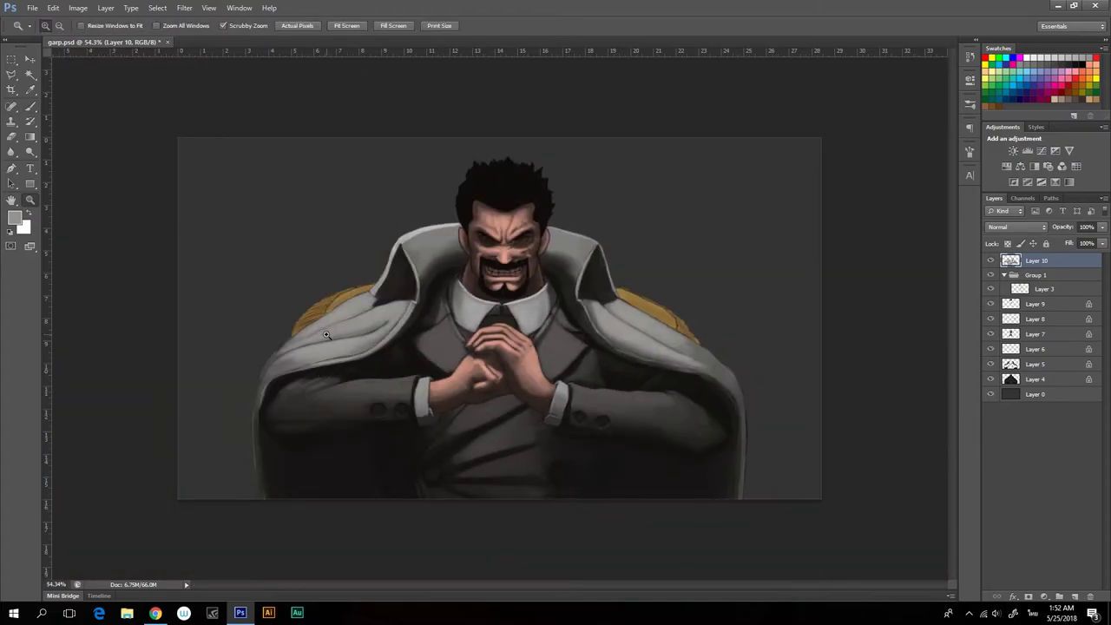
drag(326, 335, 423, 171)
alt+click(484, 124)
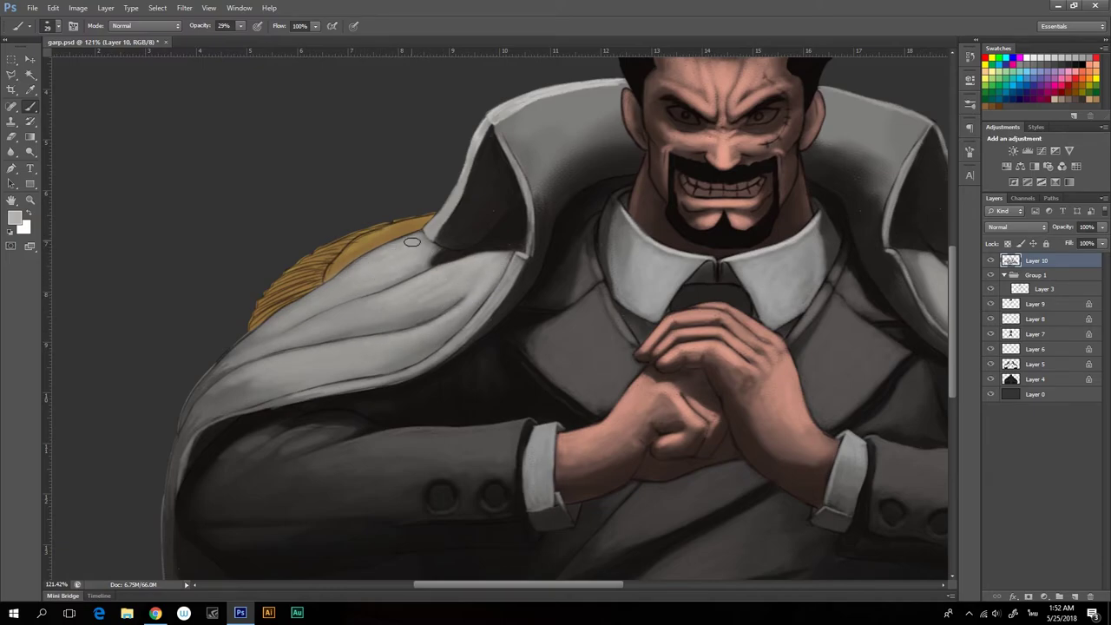
key(i)
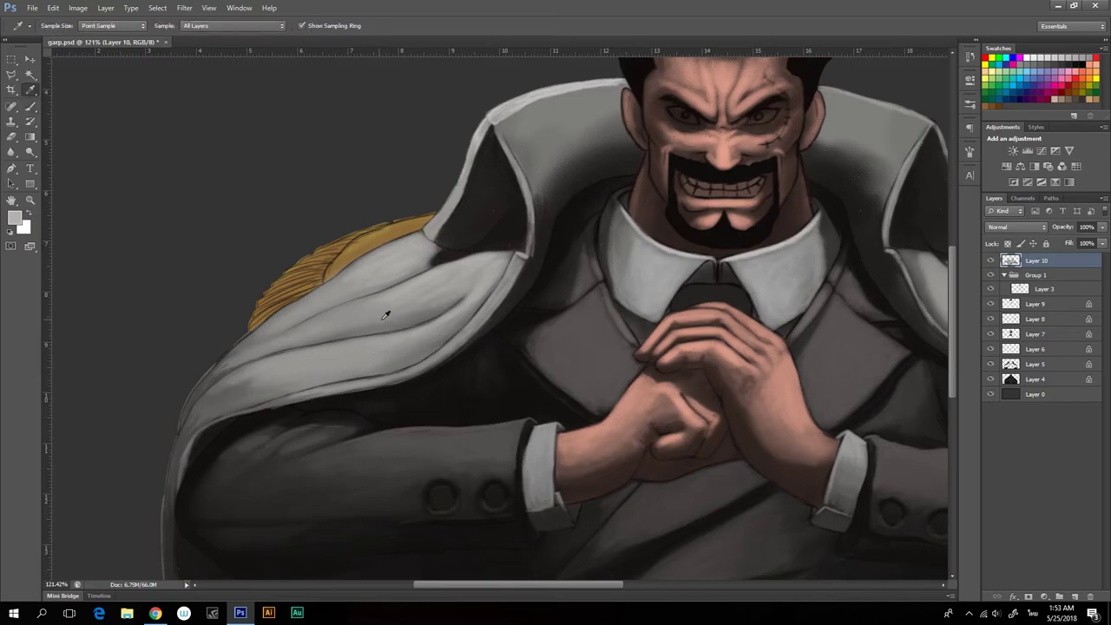
click(416, 321)
key(b)
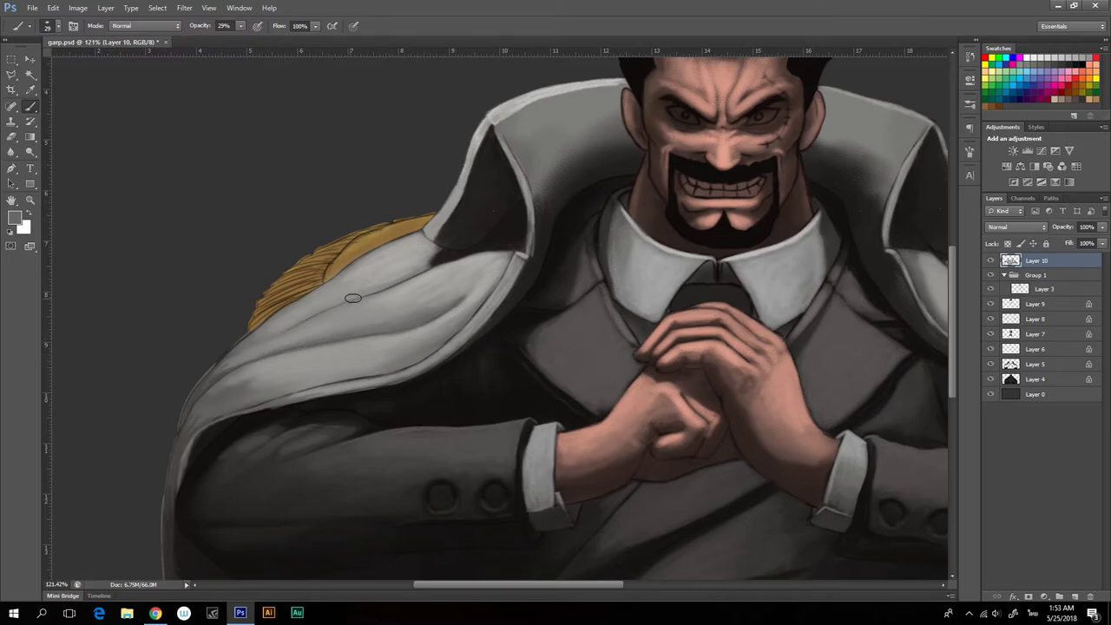
Sample greys from the right cape shoulder, settling on a lighter grey
scroll(515, 476, right, 5)
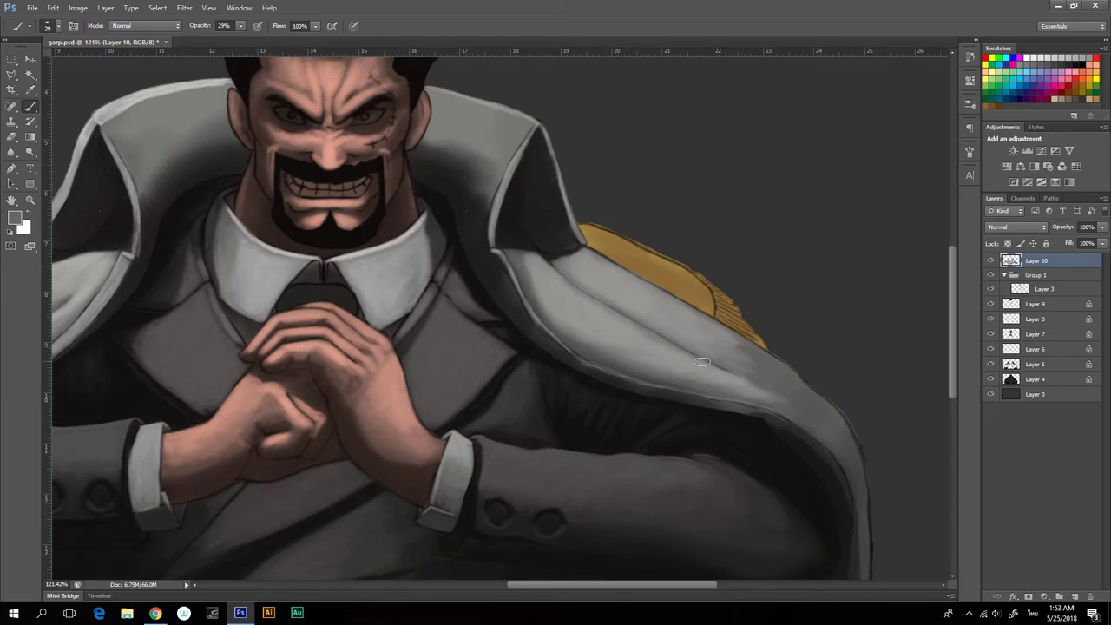
alt+click(566, 286)
alt+click(633, 314)
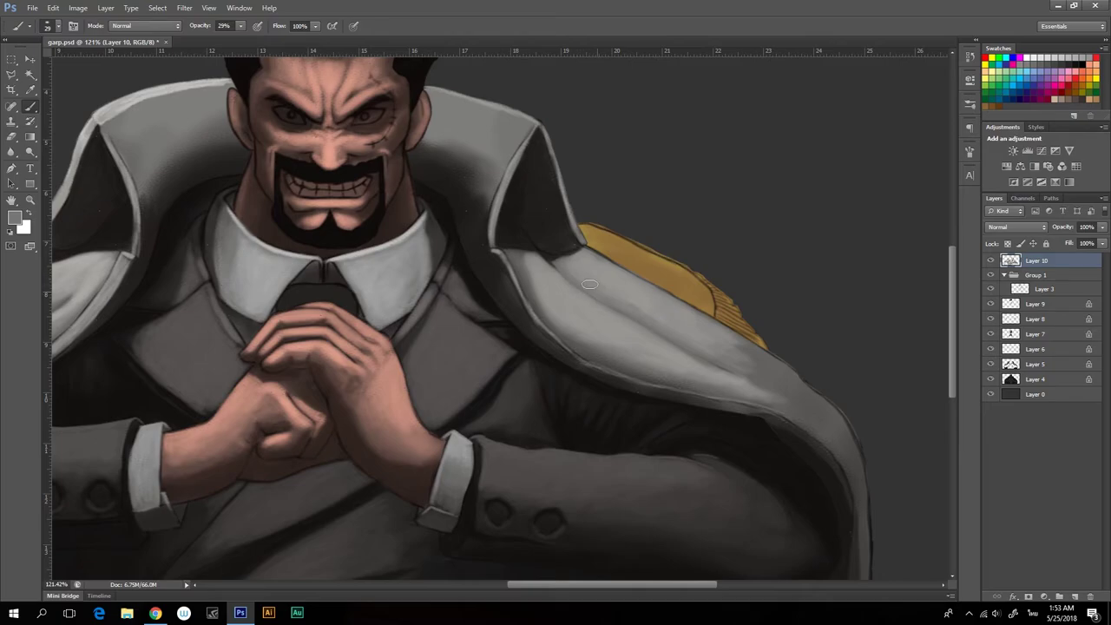
alt+click(640, 293)
key(i)
click(743, 350)
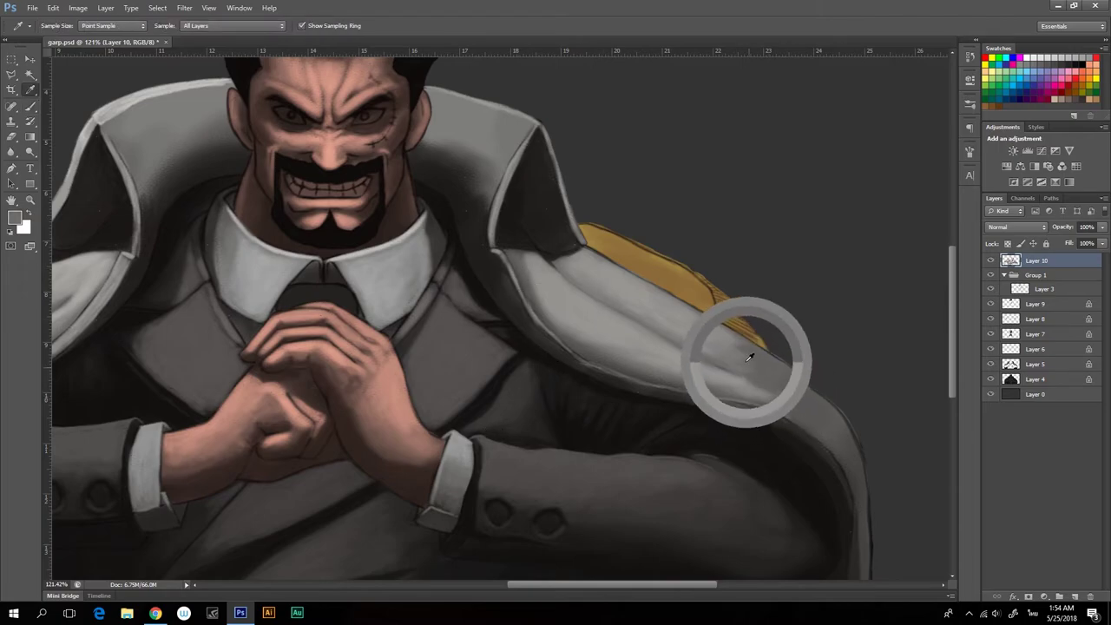
key(b)
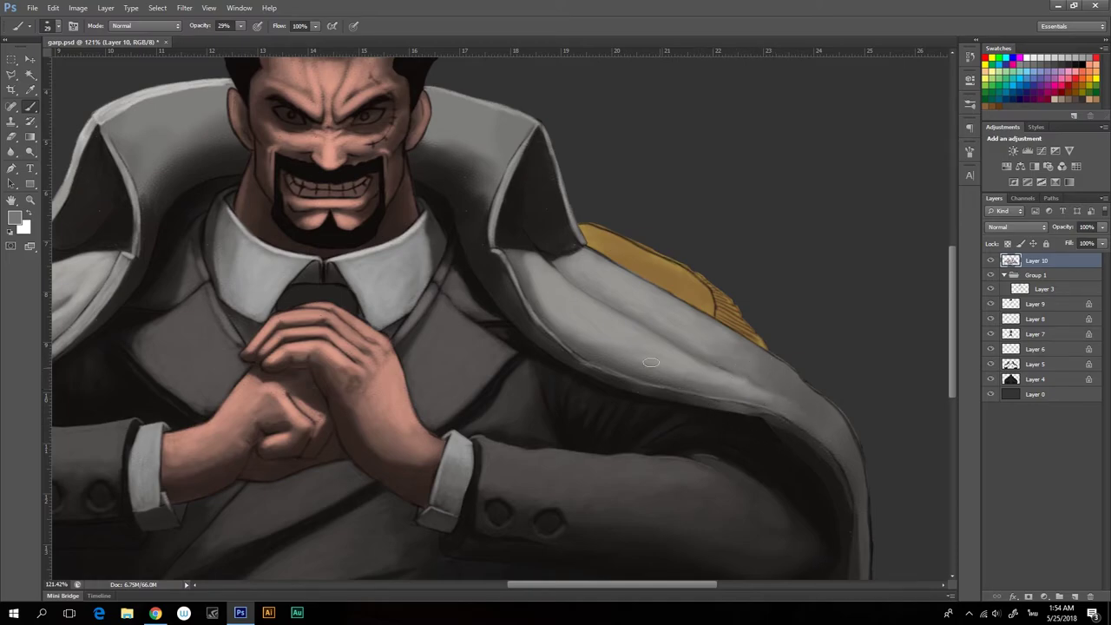
Paint light grey over the left shoulder fold to soften its dark crease
drag(532, 588, 454, 588)
alt+click(406, 261)
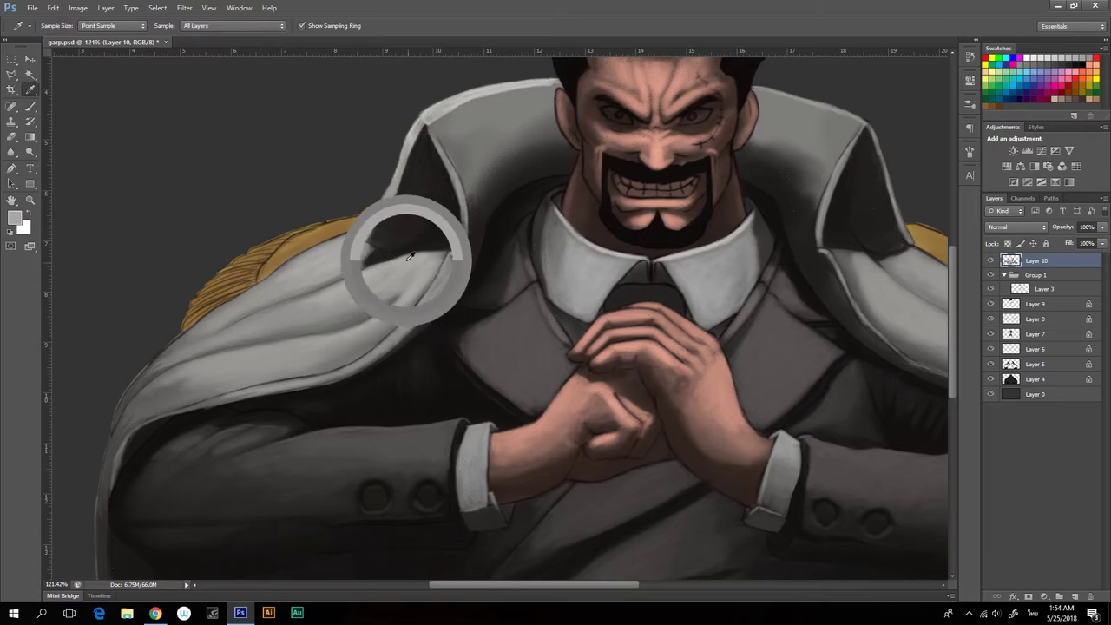
mouse_move(329, 337)
mouse_down()
mouse_move(386, 306)
mouse_move(259, 316)
mouse_up()
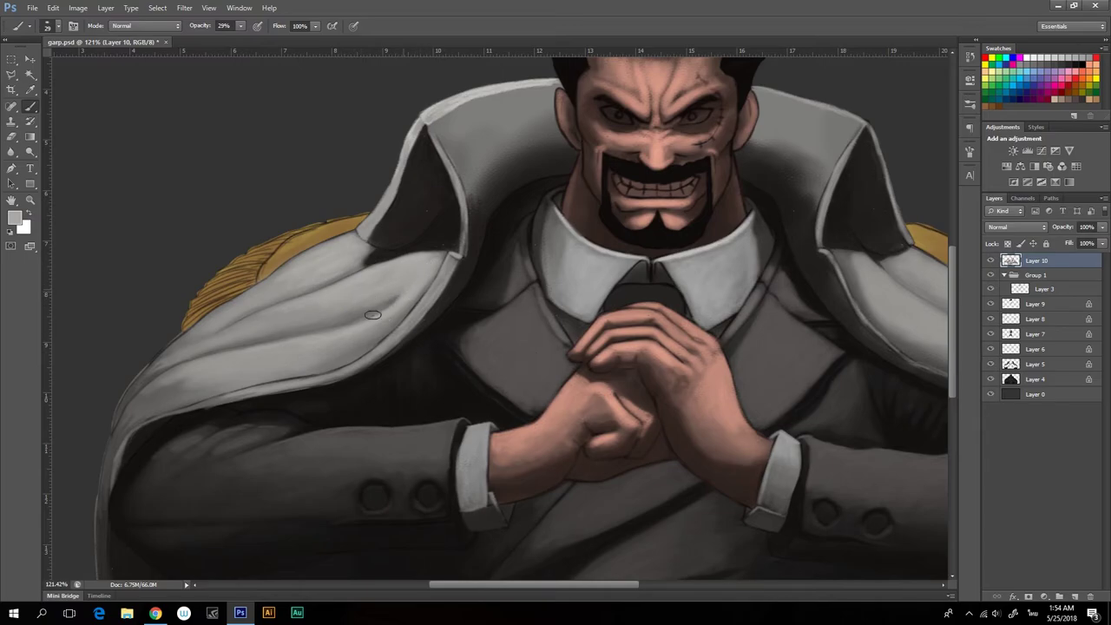
drag(373, 316, 328, 326)
drag(614, 584, 664, 585)
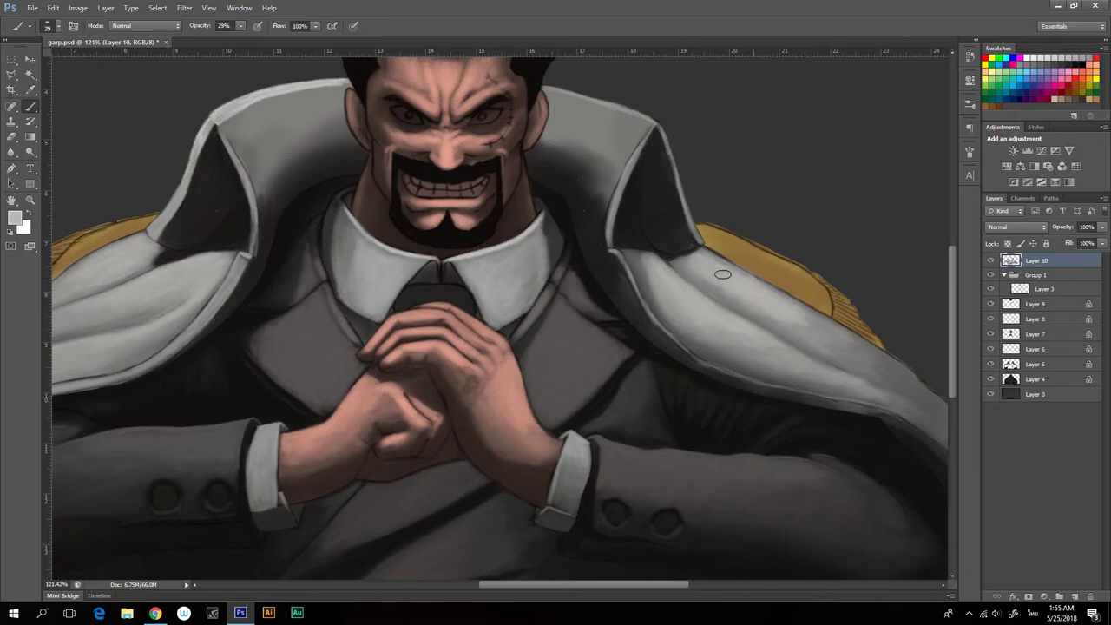
alt+click(802, 321)
drag(757, 314, 634, 323)
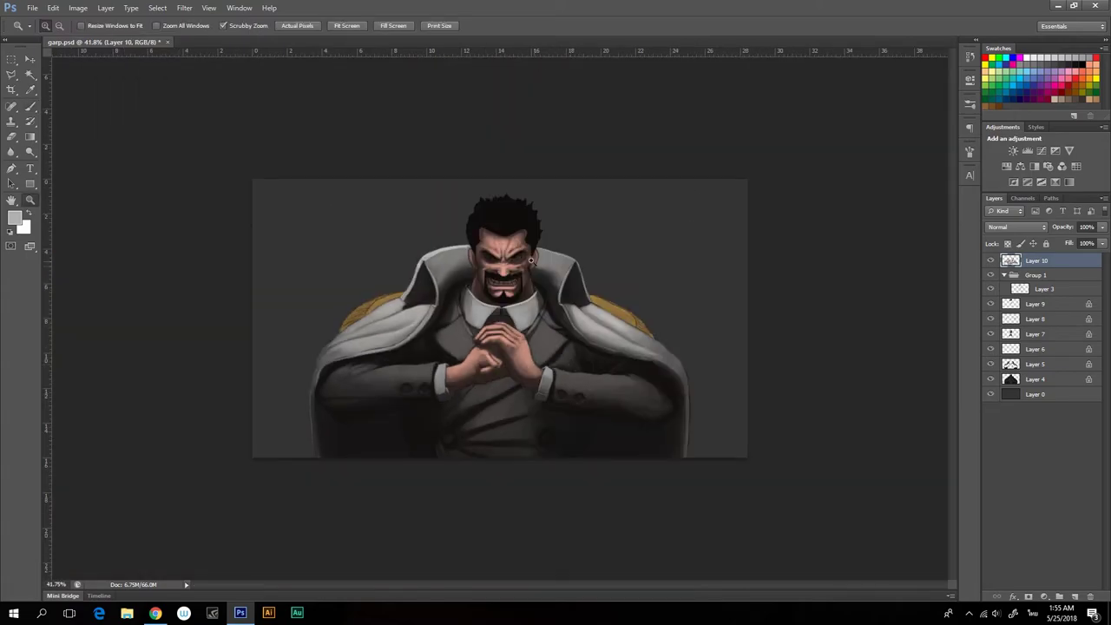
drag(532, 259, 538, 251)
Sample a grey from the collar edge and shrink the brush to 18 px
key(i)
click(318, 228)
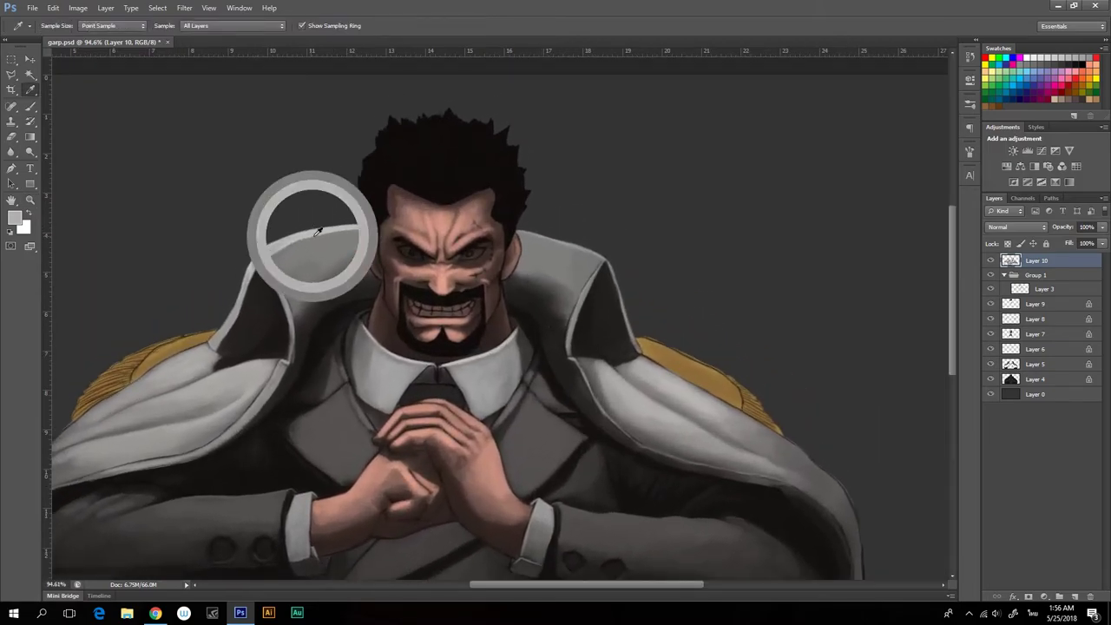
click(13, 218)
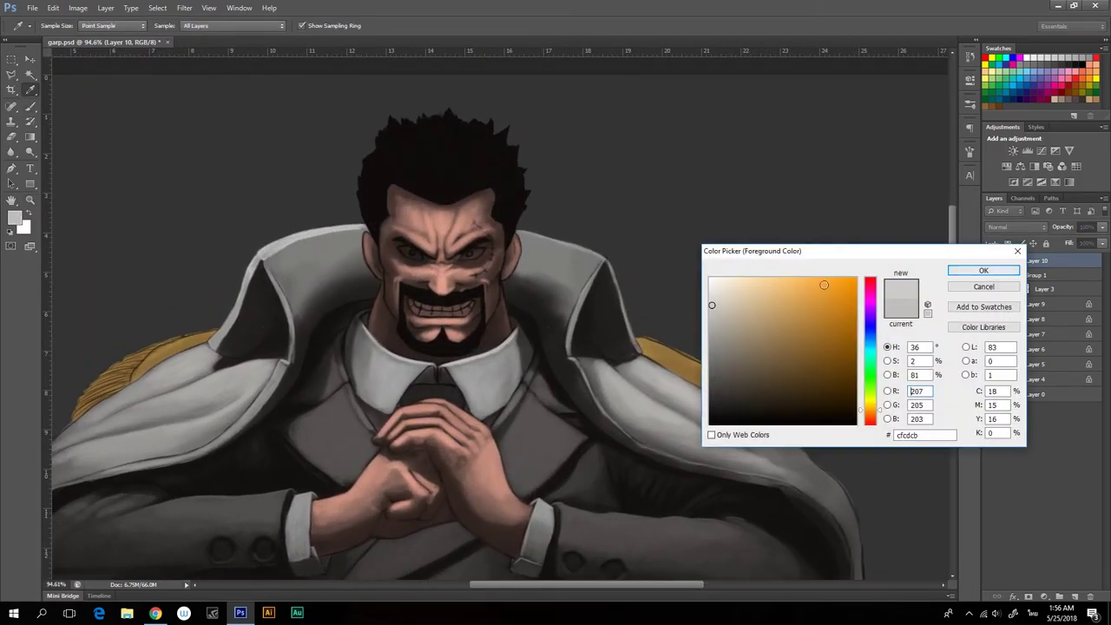
key(Return)
key(b)
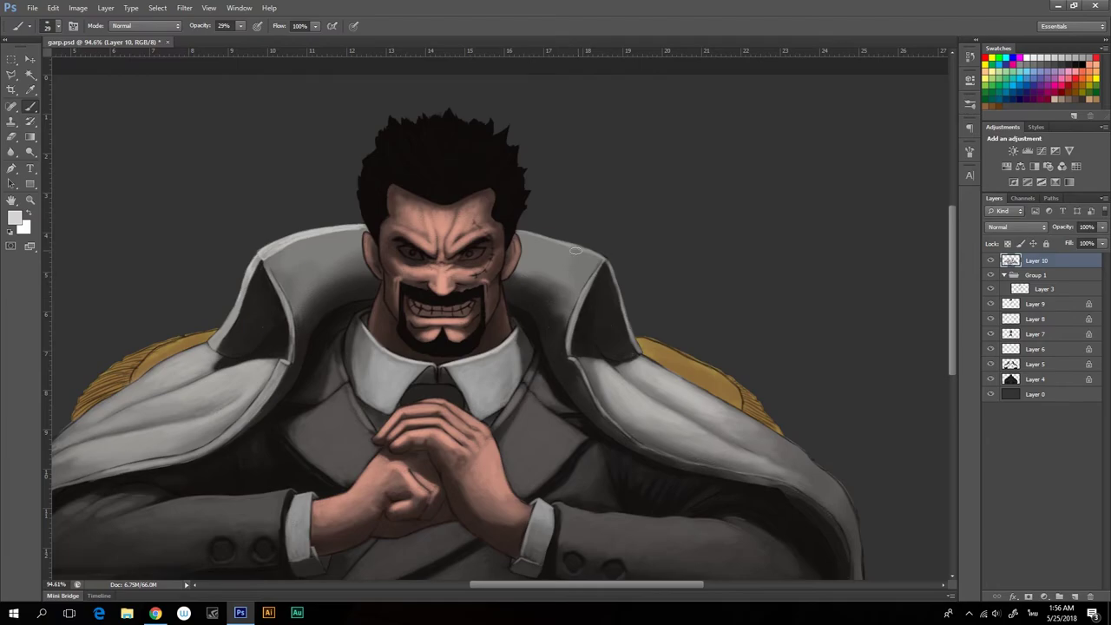
drag(223, 256, 260, 256)
right_click(346, 233)
key(Return)
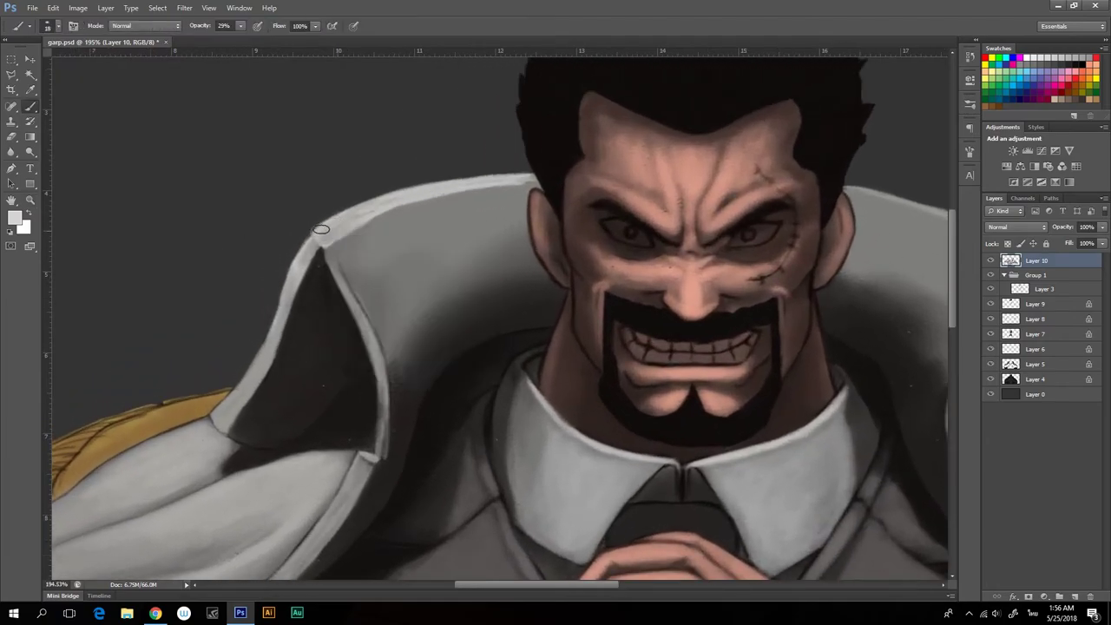
Highlight the left collar's top and inner edges down to the epaulette
mouse_move(371, 209)
mouse_down()
mouse_move(323, 238)
mouse_move(497, 176)
mouse_up()
drag(406, 196, 534, 178)
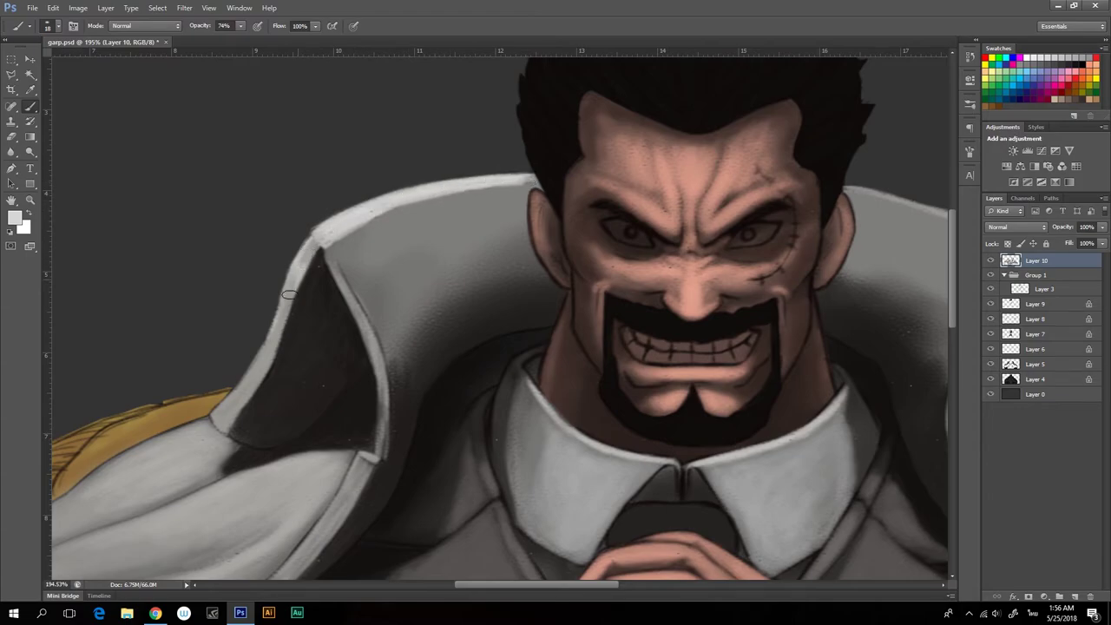
mouse_move(305, 252)
mouse_down()
mouse_move(285, 313)
mouse_move(214, 426)
mouse_up()
drag(252, 390, 217, 424)
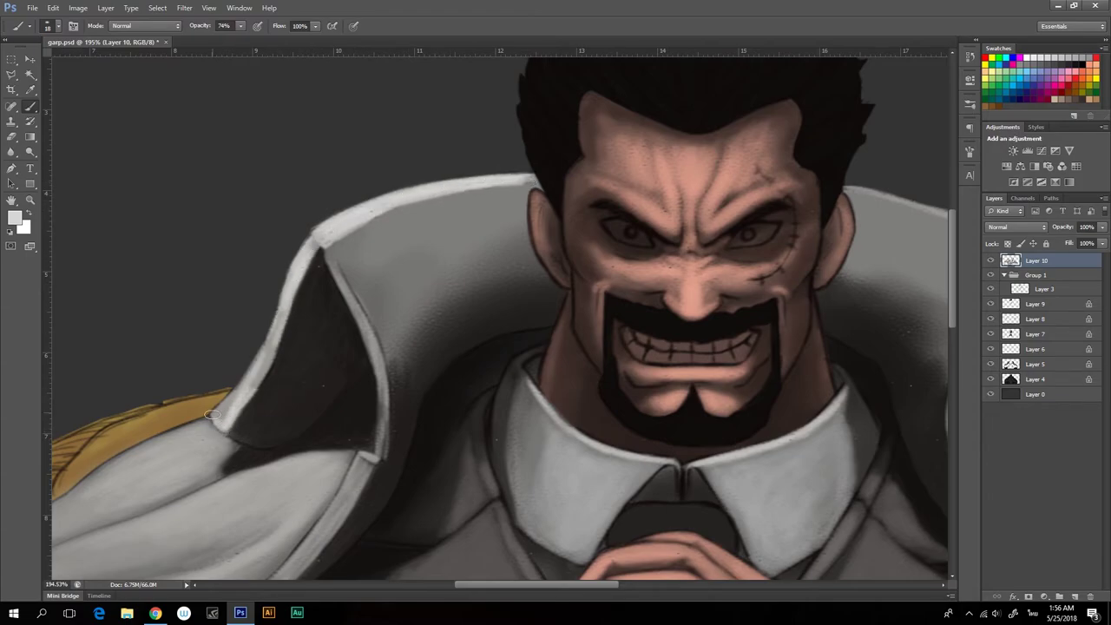
drag(326, 249, 380, 370)
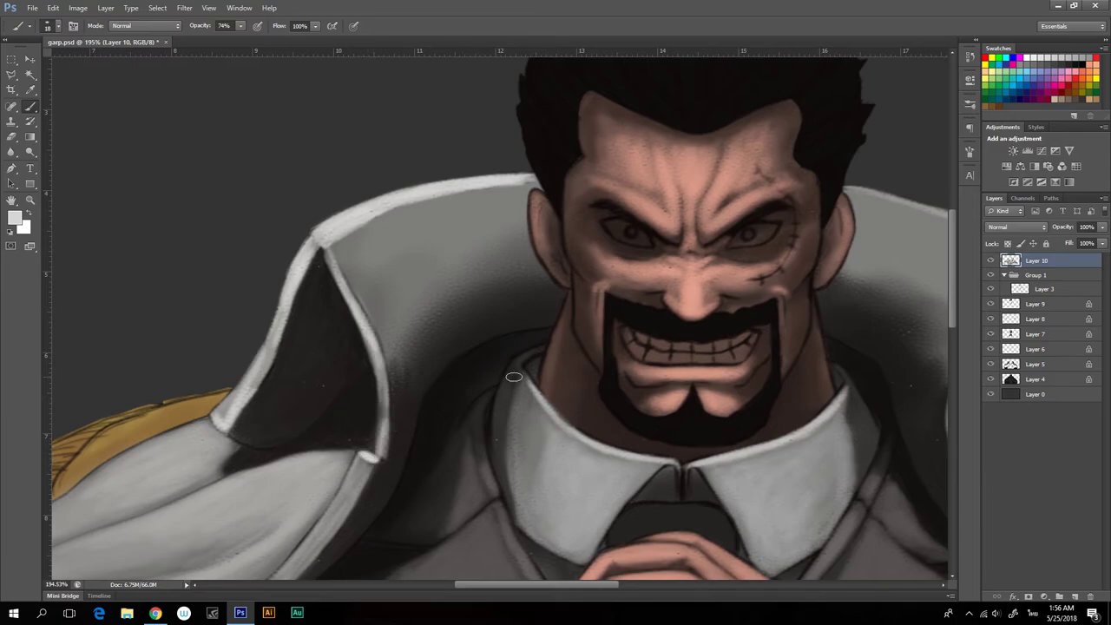
Paint light highlights along the right collar's inner, outer and top edges
key(z)
drag(425, 480, 371, 482)
drag(452, 292, 508, 292)
key(b)
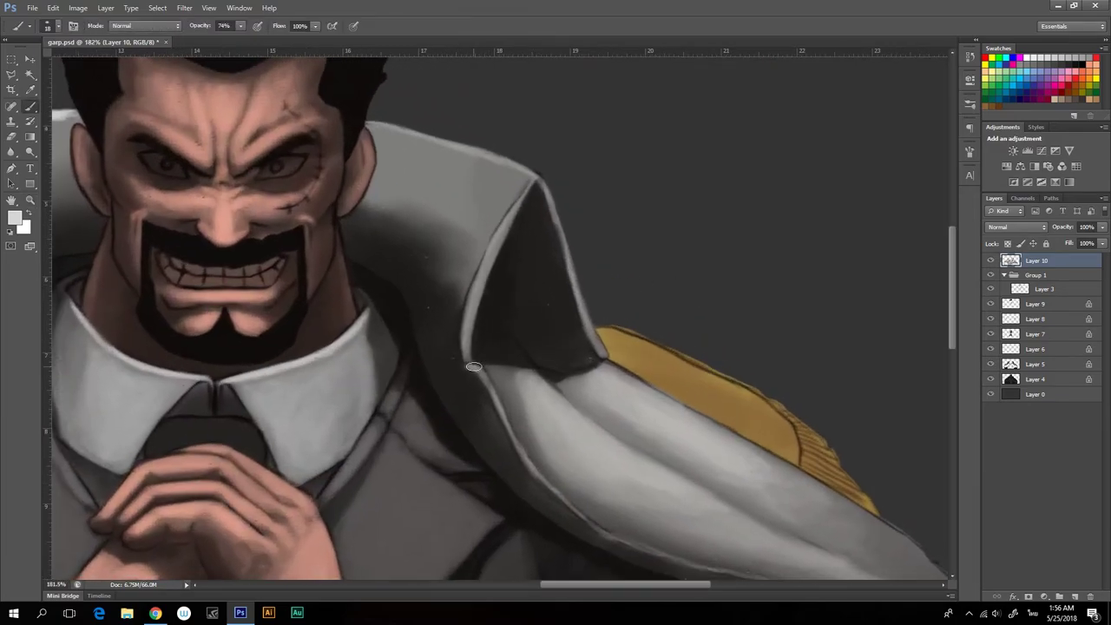
mouse_move(534, 180)
mouse_down()
mouse_move(485, 251)
mouse_move(466, 310)
mouse_up()
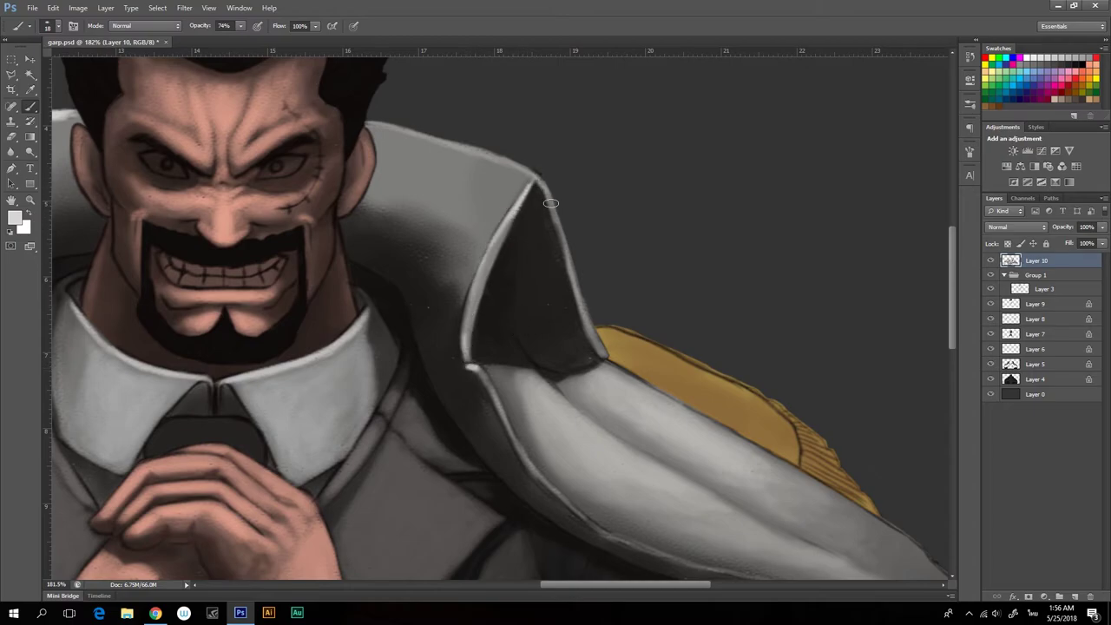
drag(547, 192, 576, 295)
drag(380, 123, 515, 165)
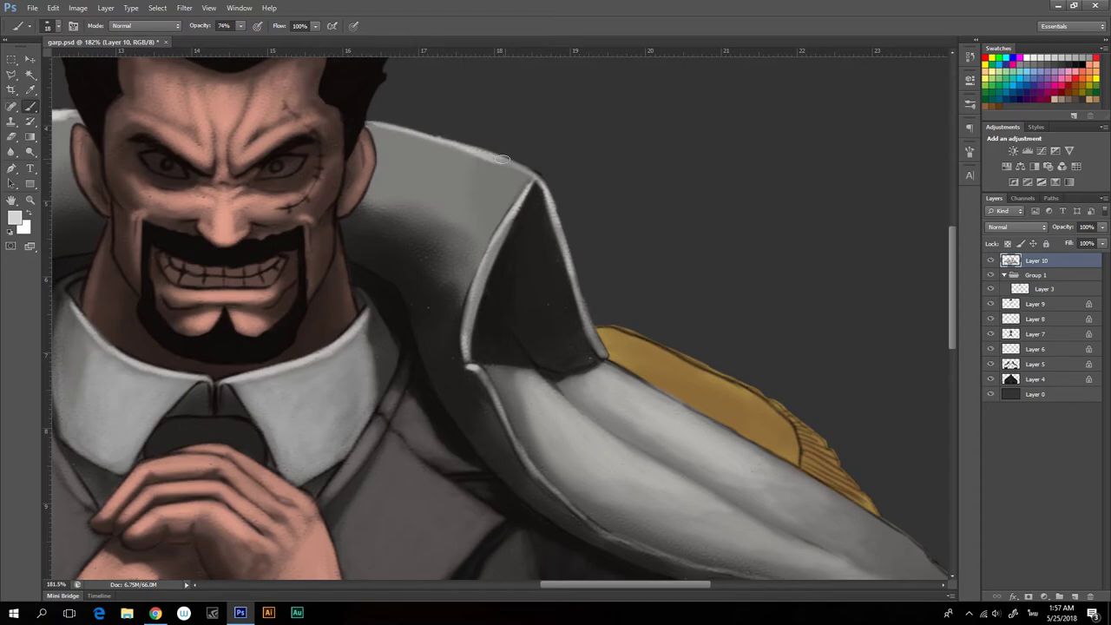
mouse_move(435, 137)
mouse_down()
mouse_move(529, 179)
mouse_move(478, 371)
mouse_up()
key(z)
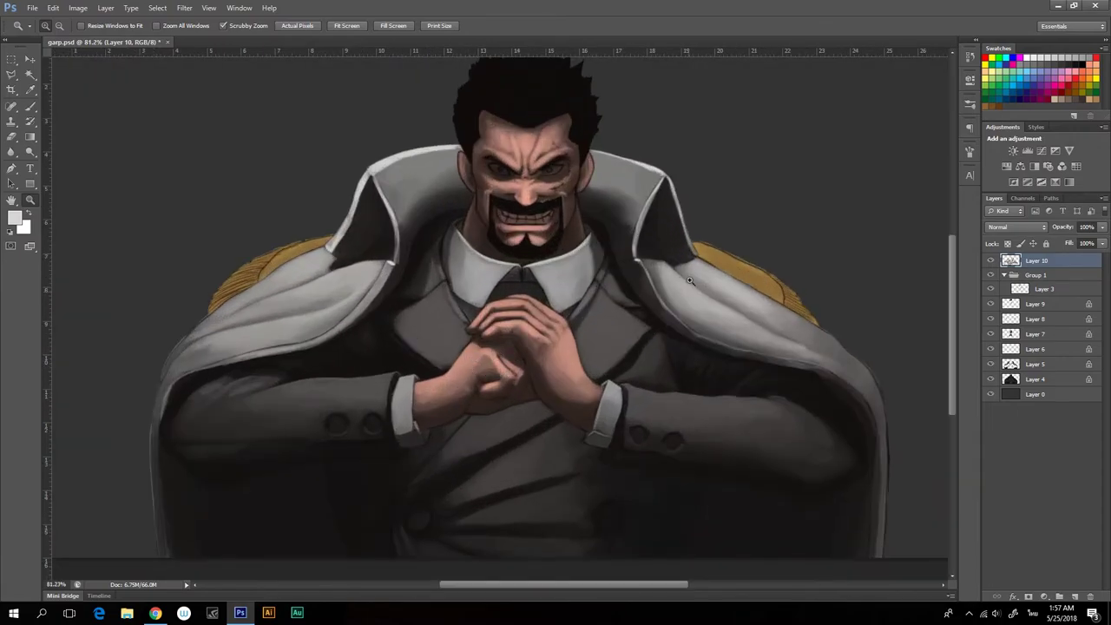
Zoom in on the face and choose a dark brown paint colour
drag(733, 371, 467, 348)
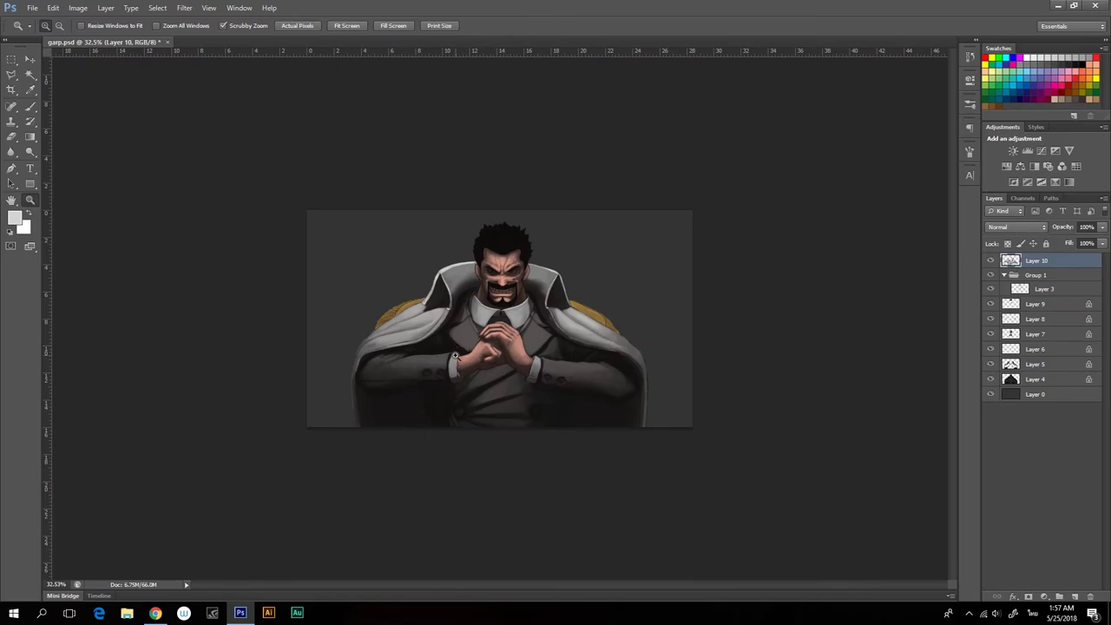
drag(508, 256, 533, 254)
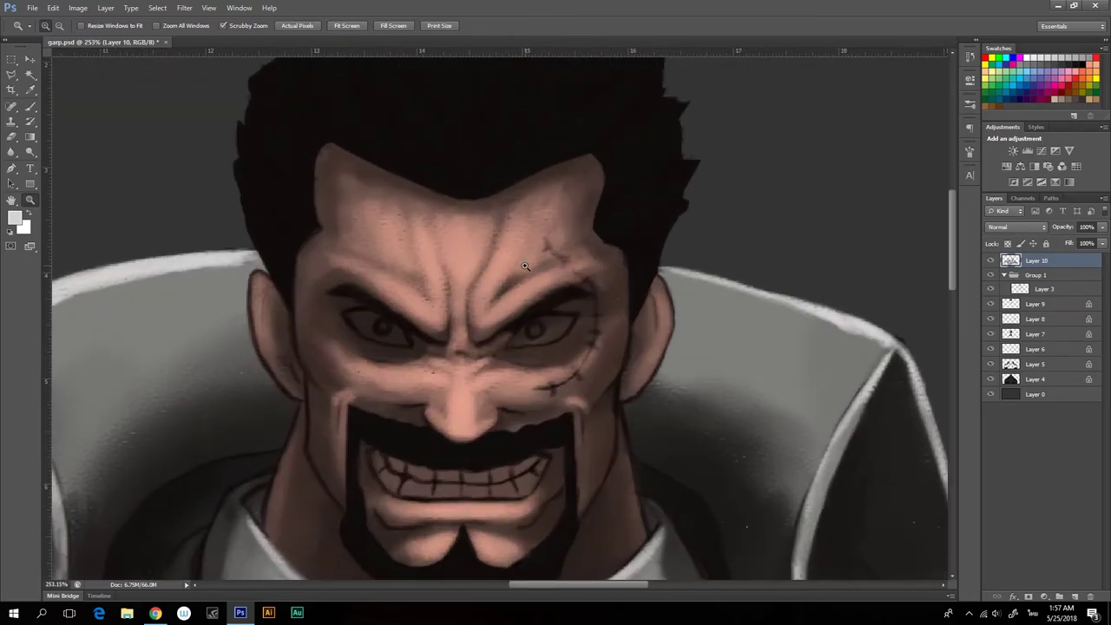
key(i)
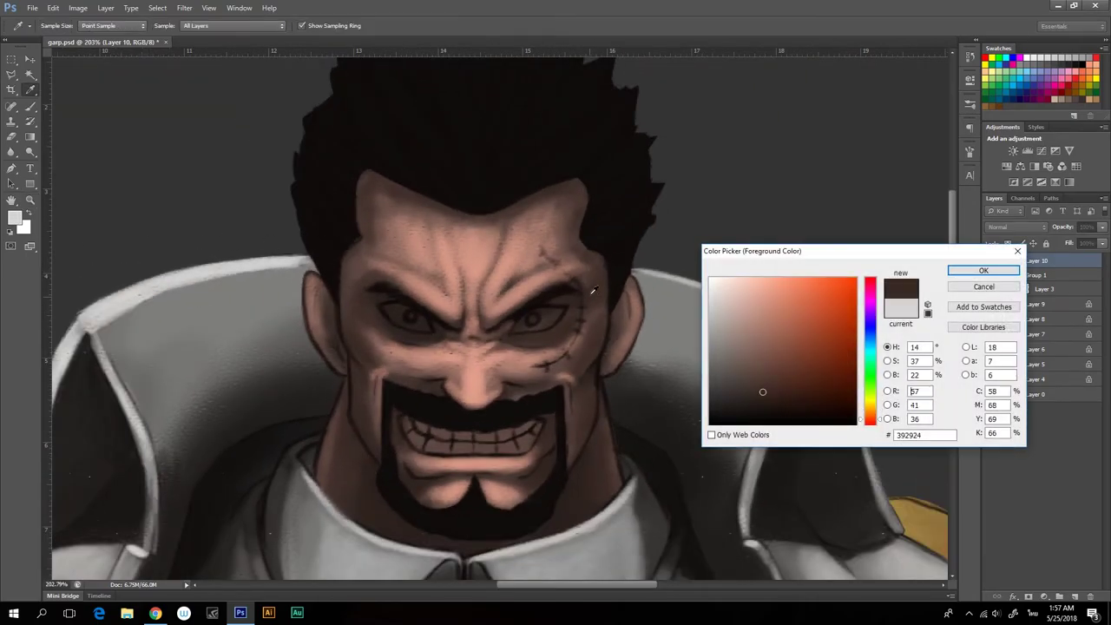
click(776, 399)
click(982, 271)
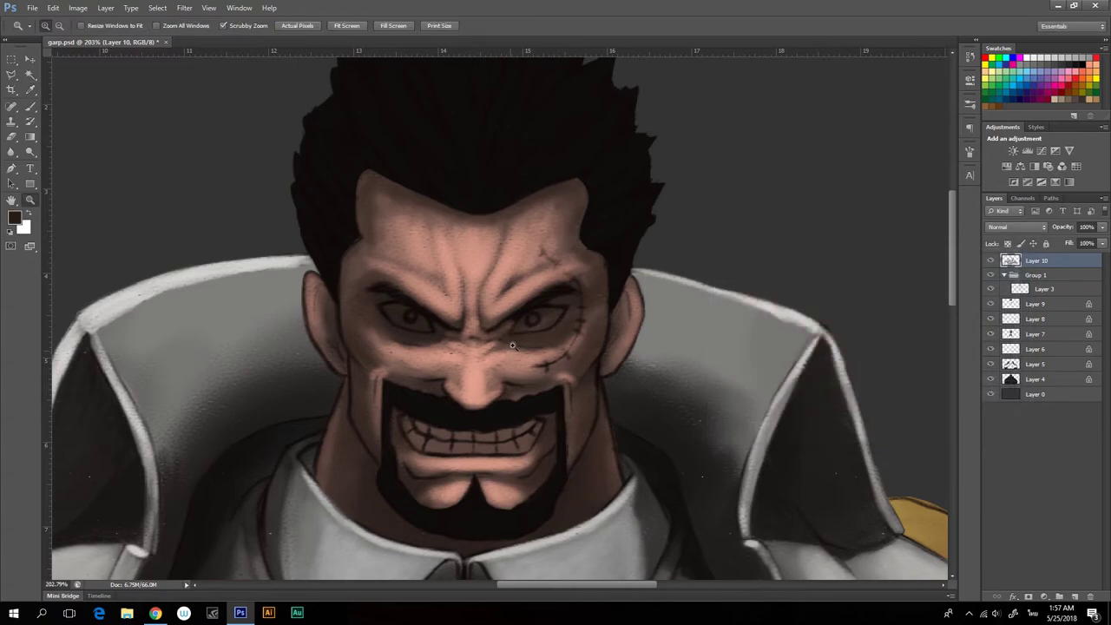
key(b)
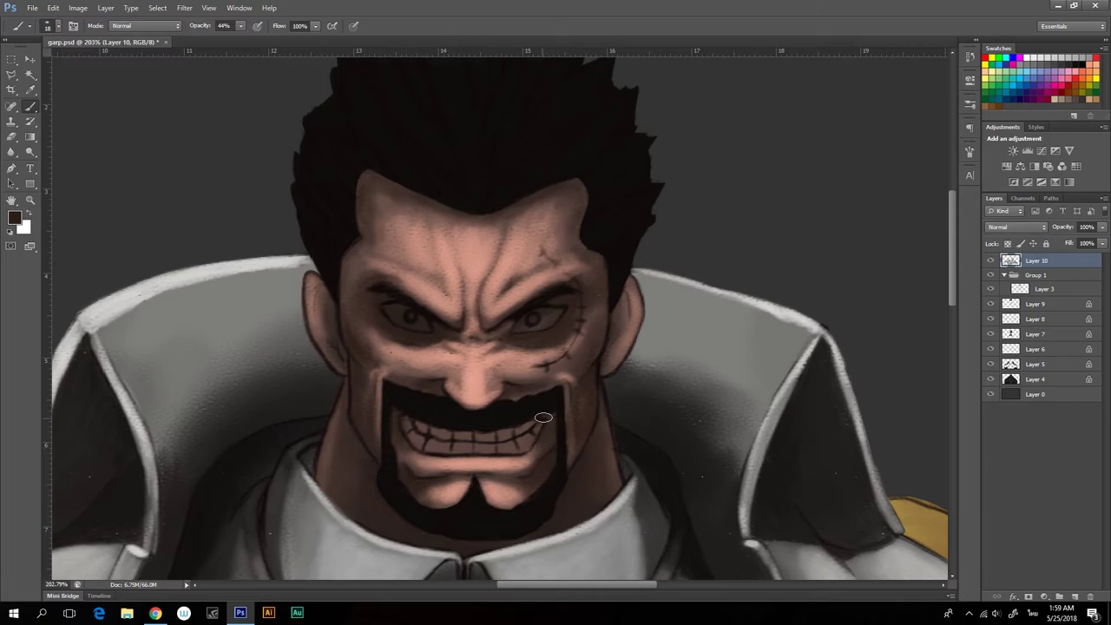
Paint dark brown shading touch-ups on the clasped hands
key(z)
drag(725, 350, 602, 407)
drag(492, 422, 528, 405)
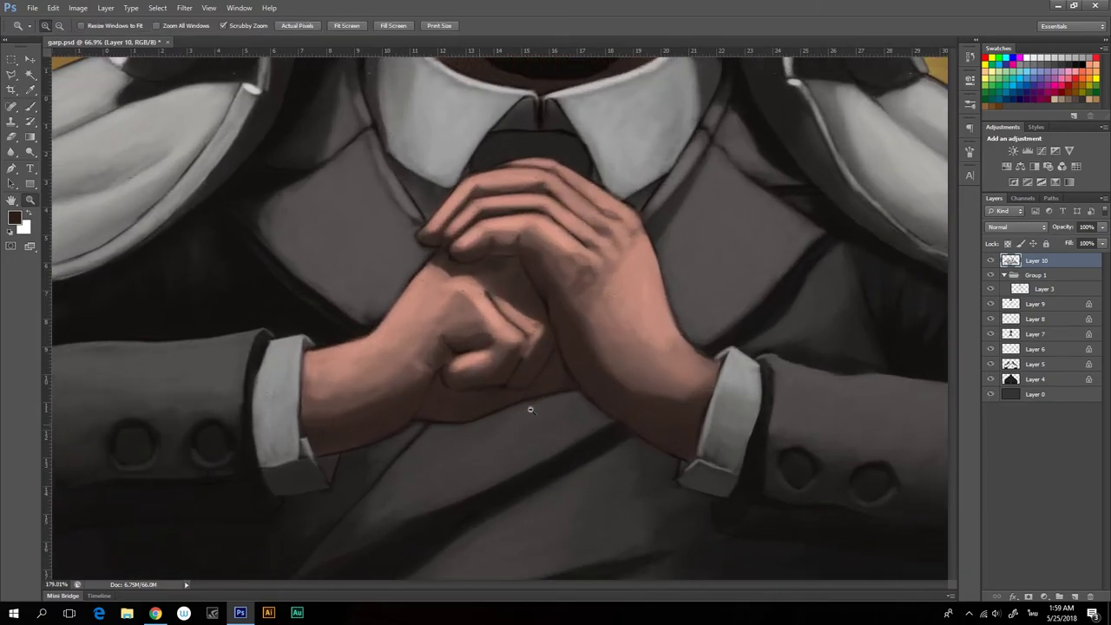
key(b)
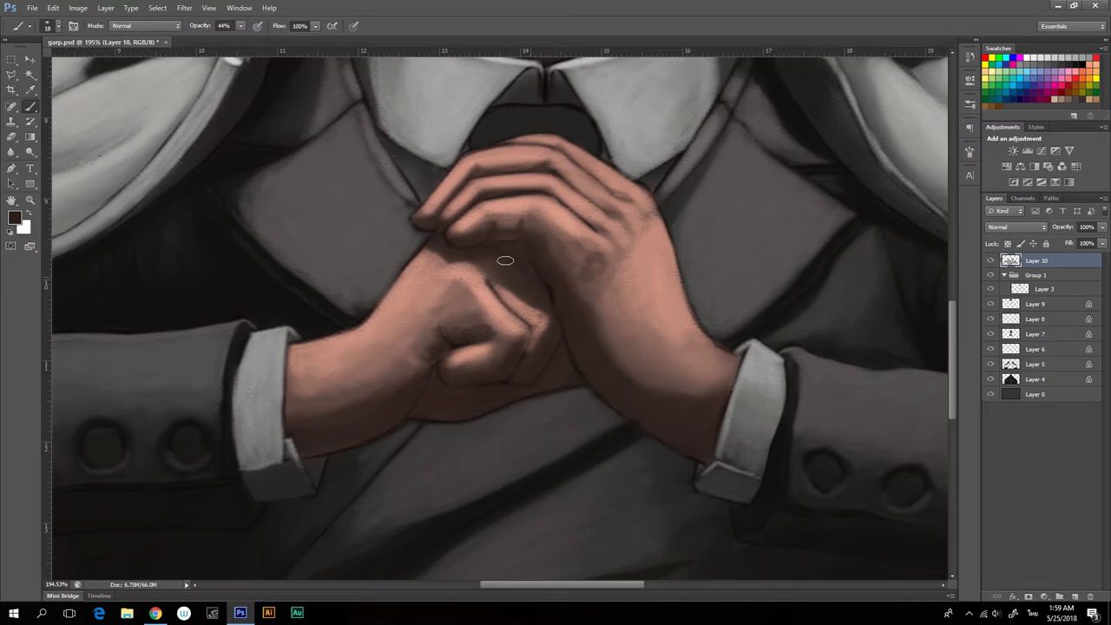
key(z)
mouse_move(520, 260)
mouse_down()
mouse_move(542, 334)
mouse_move(638, 363)
mouse_move(596, 334)
mouse_move(595, 275)
mouse_up()
key(b)
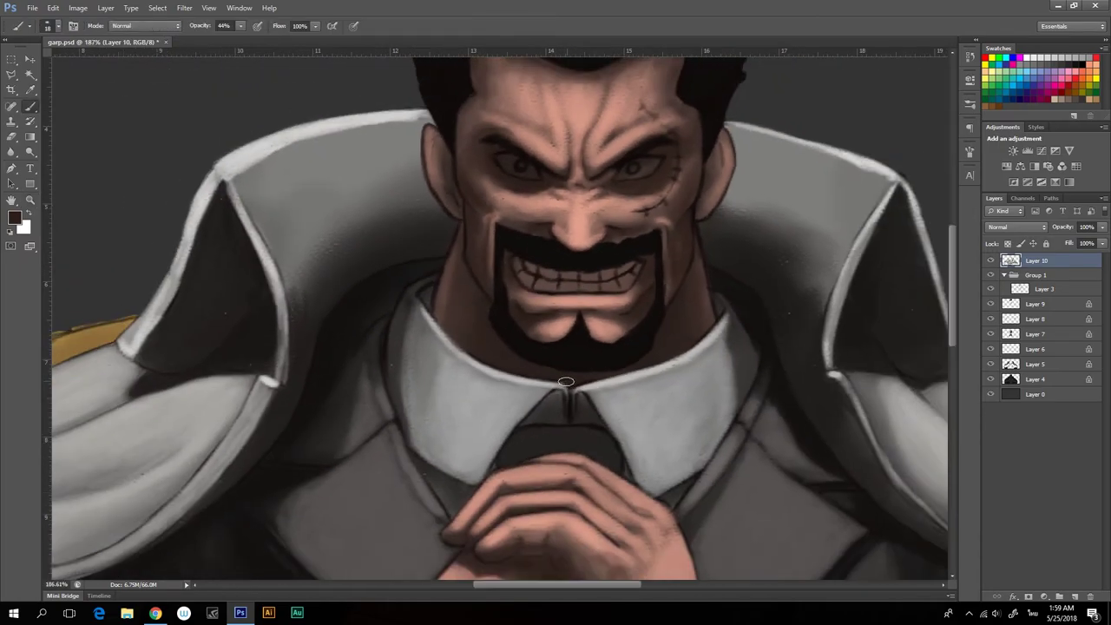
click(17, 219)
click(957, 272)
Touch up the face in dark brown and darken the left ear's outline
key(z)
drag(603, 357, 621, 393)
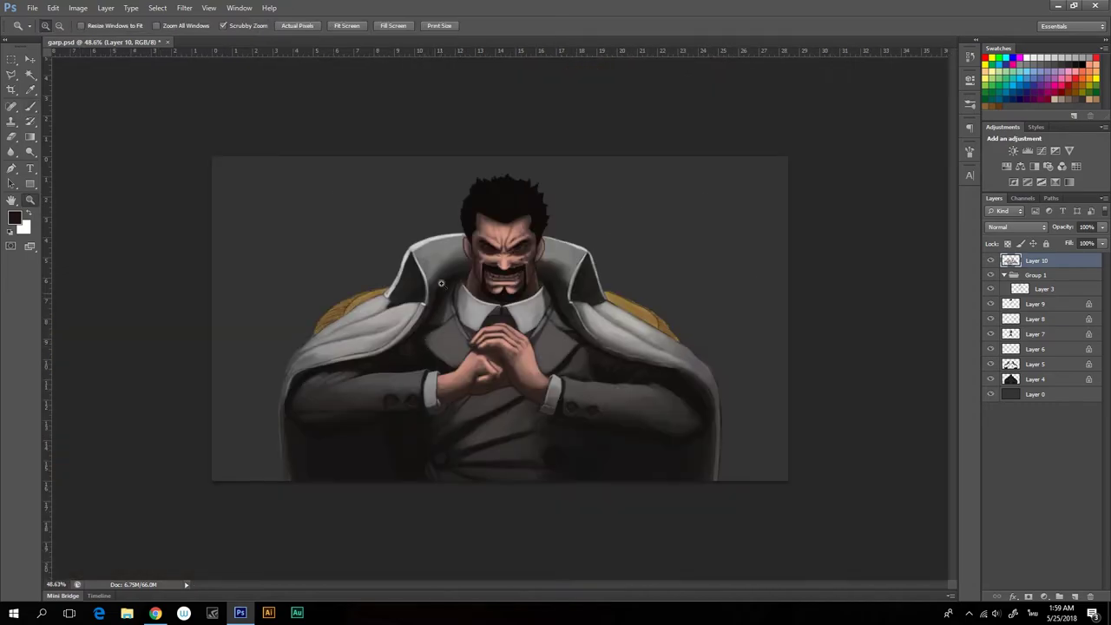
drag(440, 283, 527, 298)
key(b)
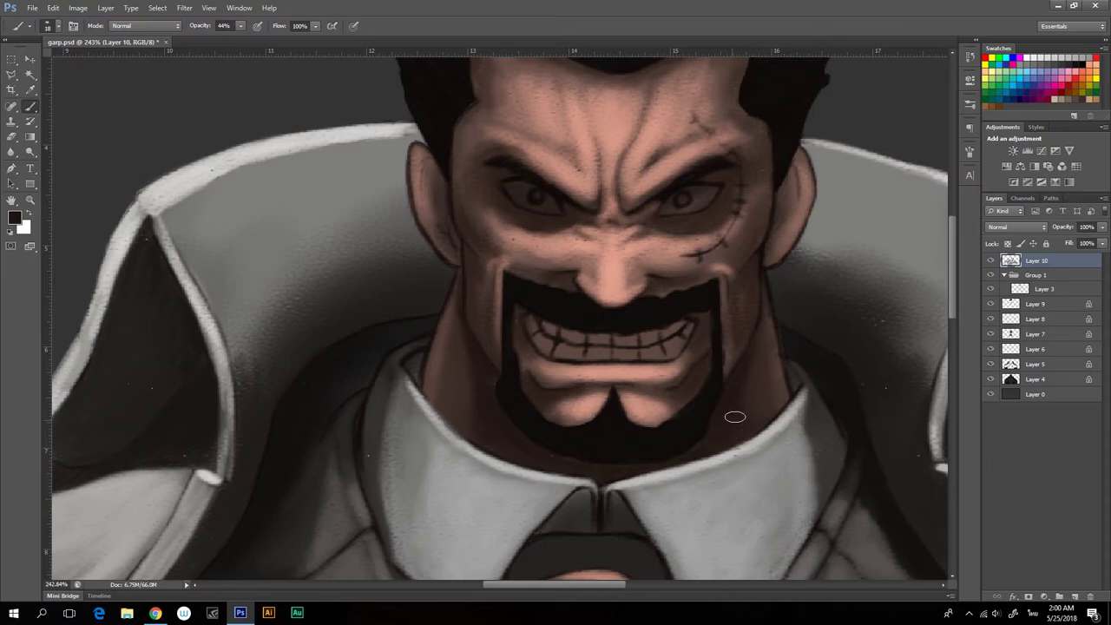
key(z)
drag(686, 434, 477, 186)
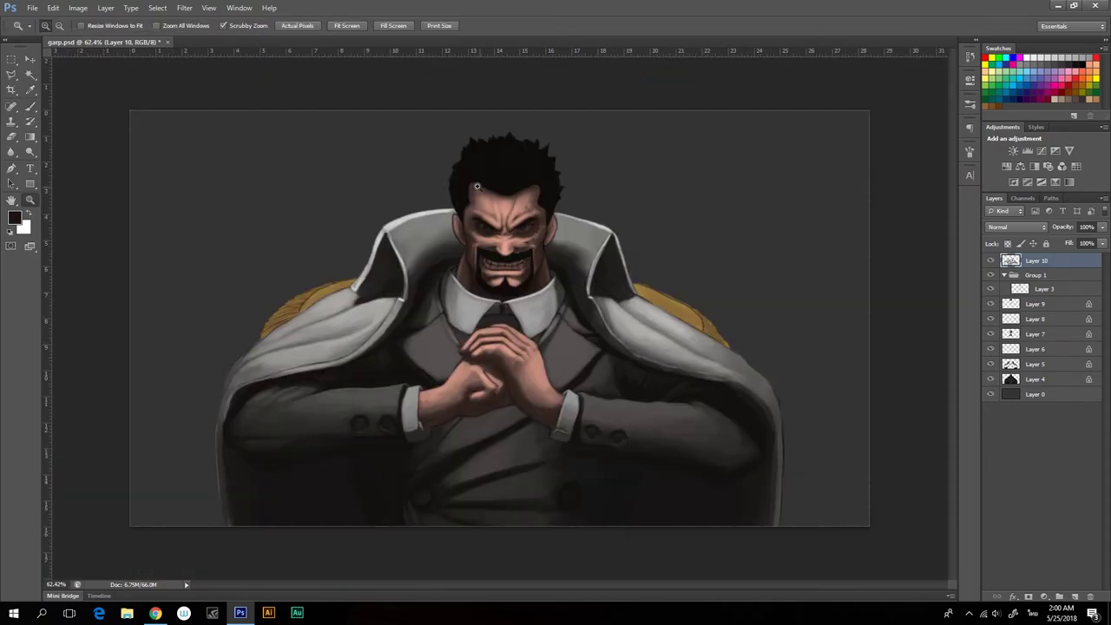
drag(501, 240, 607, 236)
key(b)
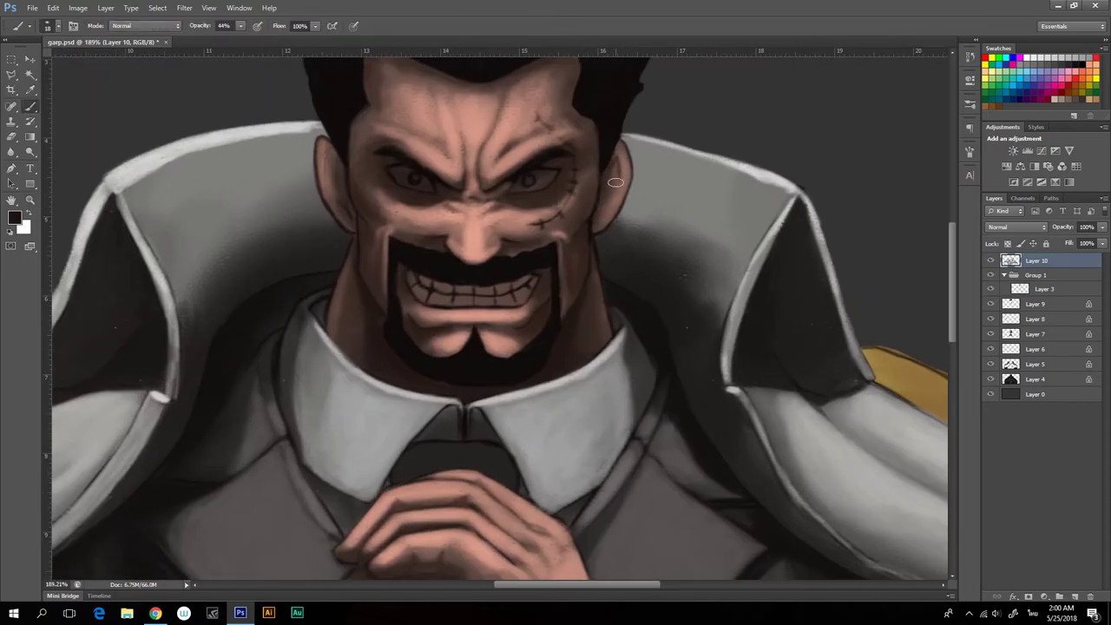
drag(334, 149, 329, 184)
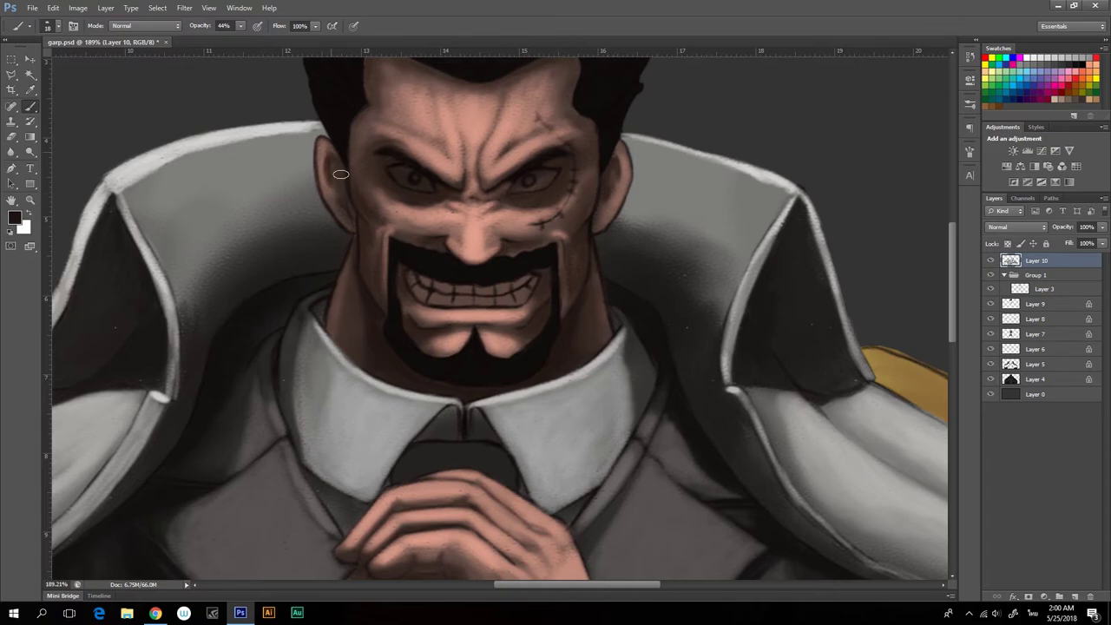
key(z)
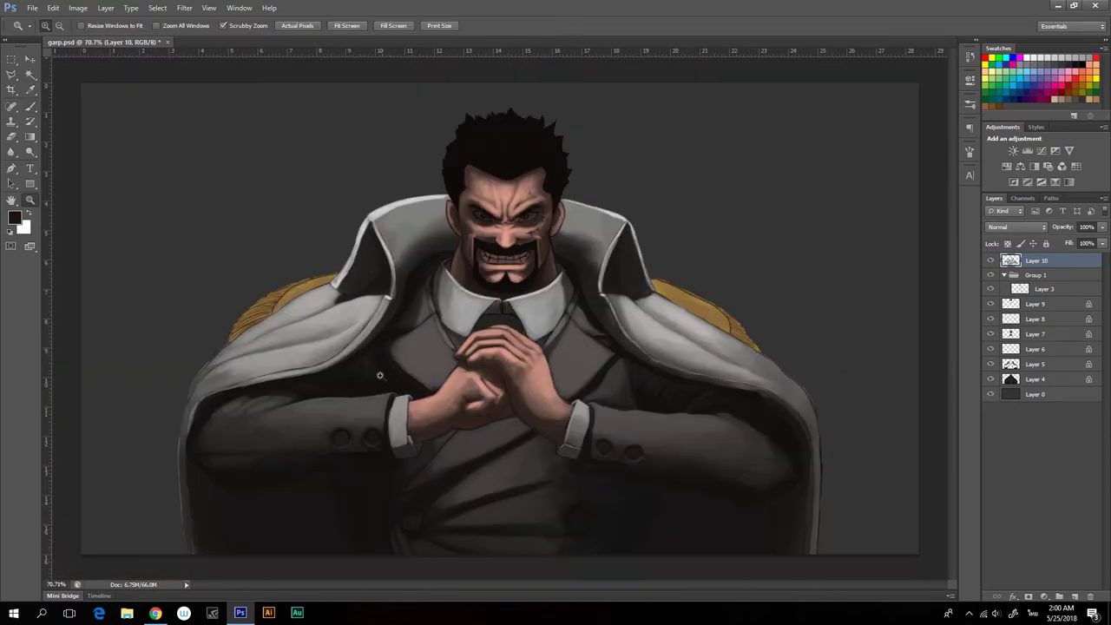
drag(571, 315, 445, 394)
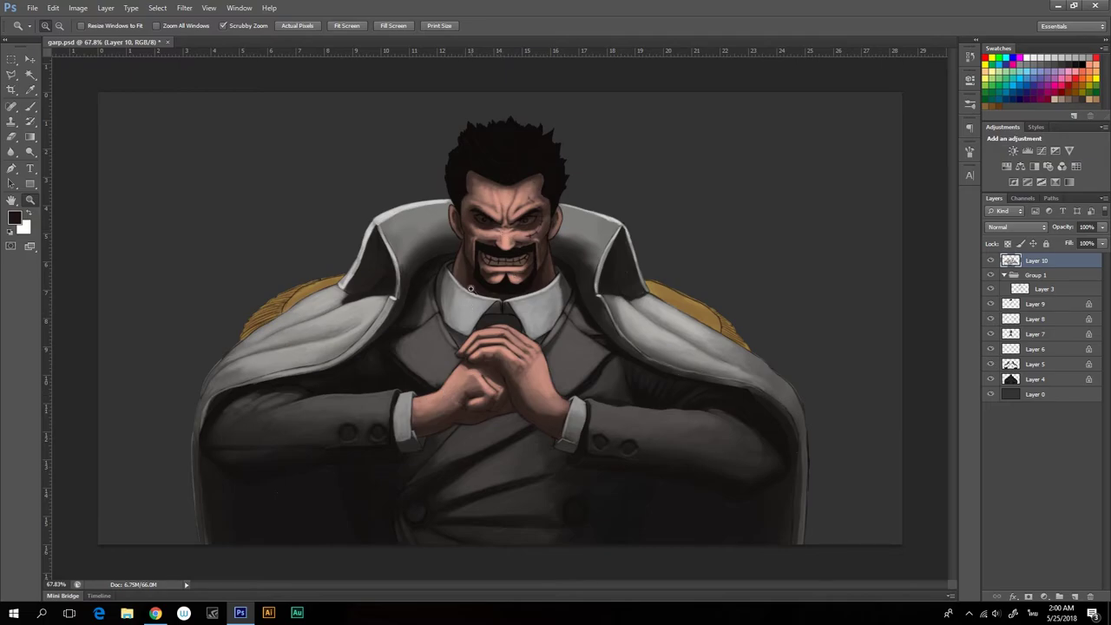
drag(470, 154, 516, 174)
Add Layer 11 above Layer 10 and pick near-black 2c2725 as the paint colour
click(1076, 597)
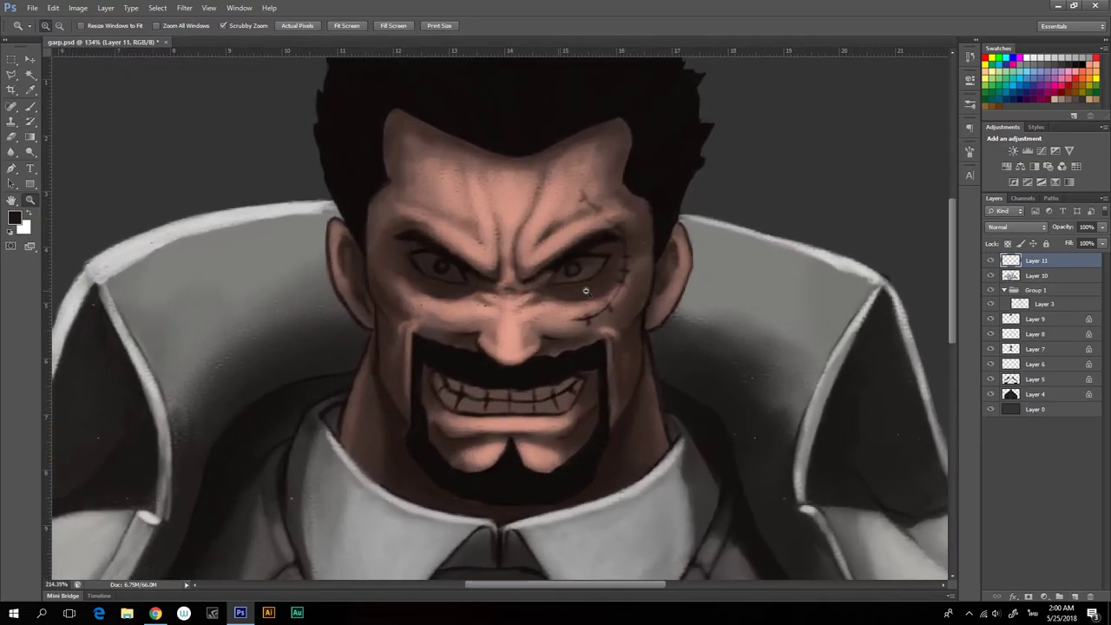
scroll(950, 287, up, 2)
scroll(713, 220, up, 2)
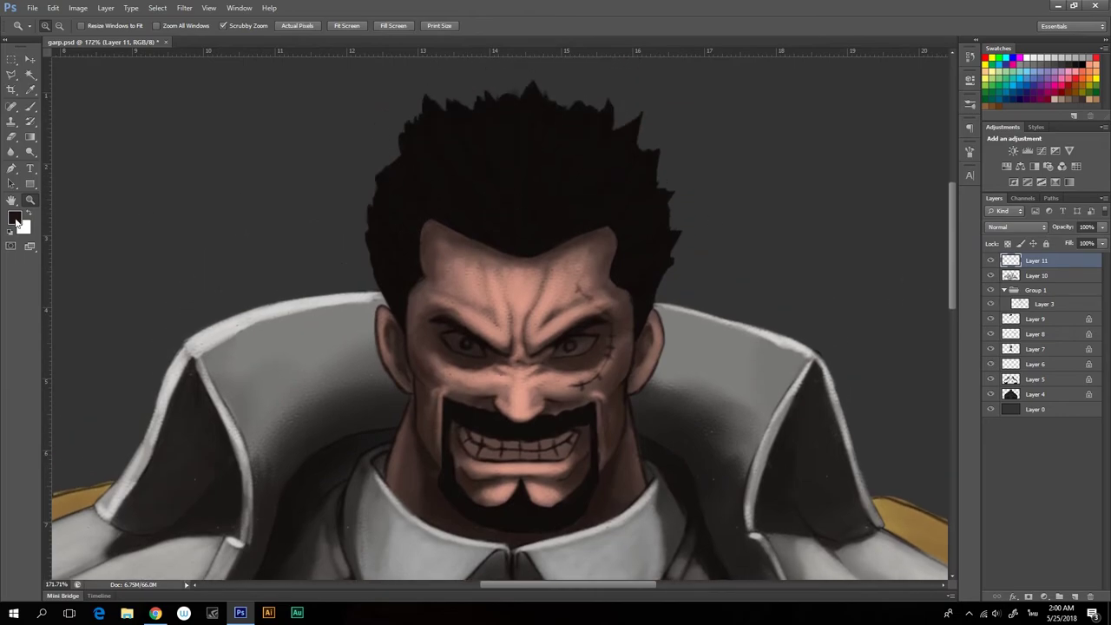
click(14, 218)
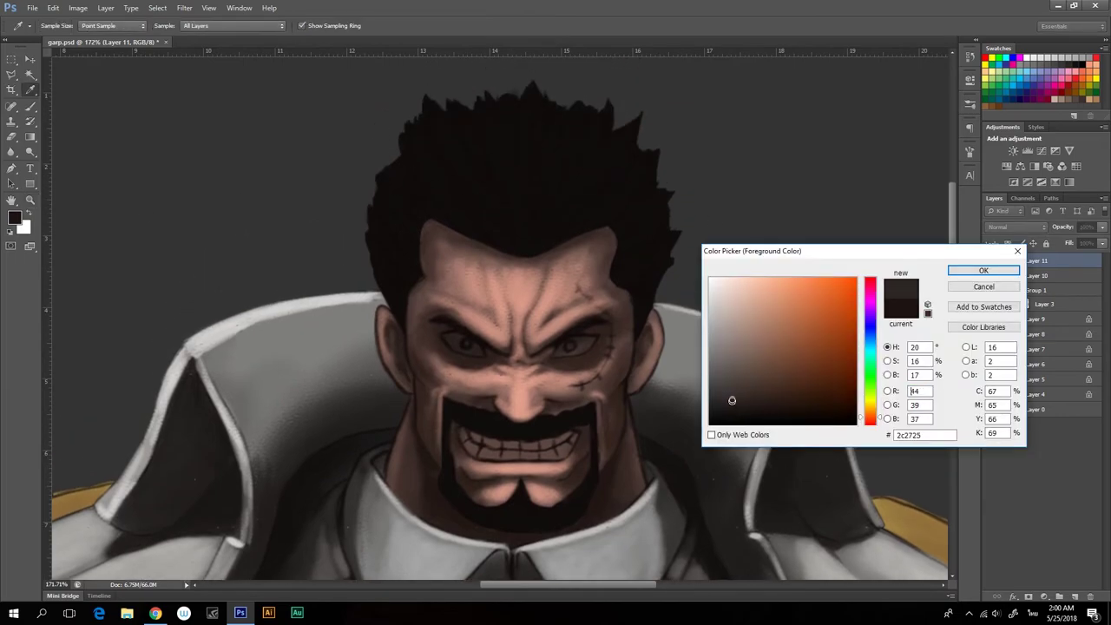
drag(734, 406, 731, 404)
click(963, 276)
key(b)
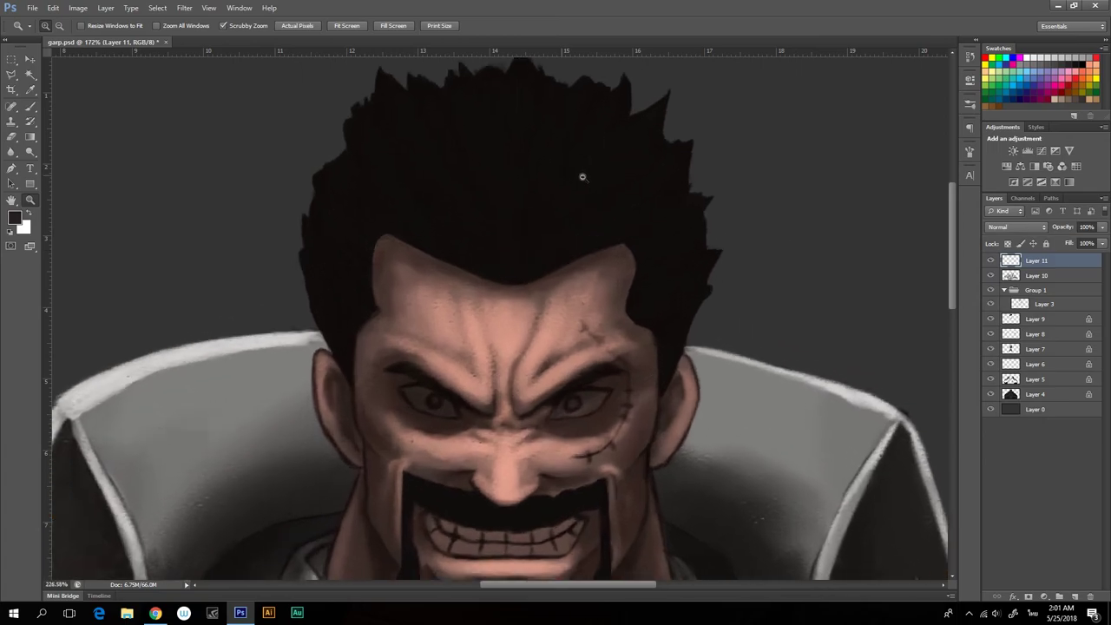
Set the brush tip angle to about 90°, size 5 px, and opacity 100%
scroll(581, 176, up, 3)
right_click(513, 199)
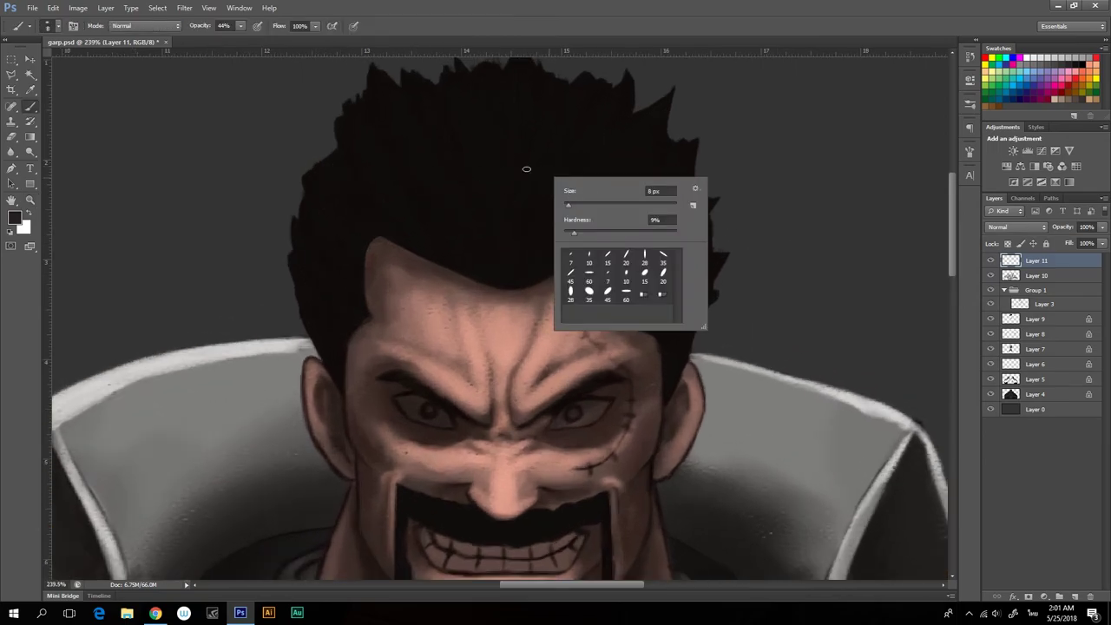
key(Escape)
click(970, 151)
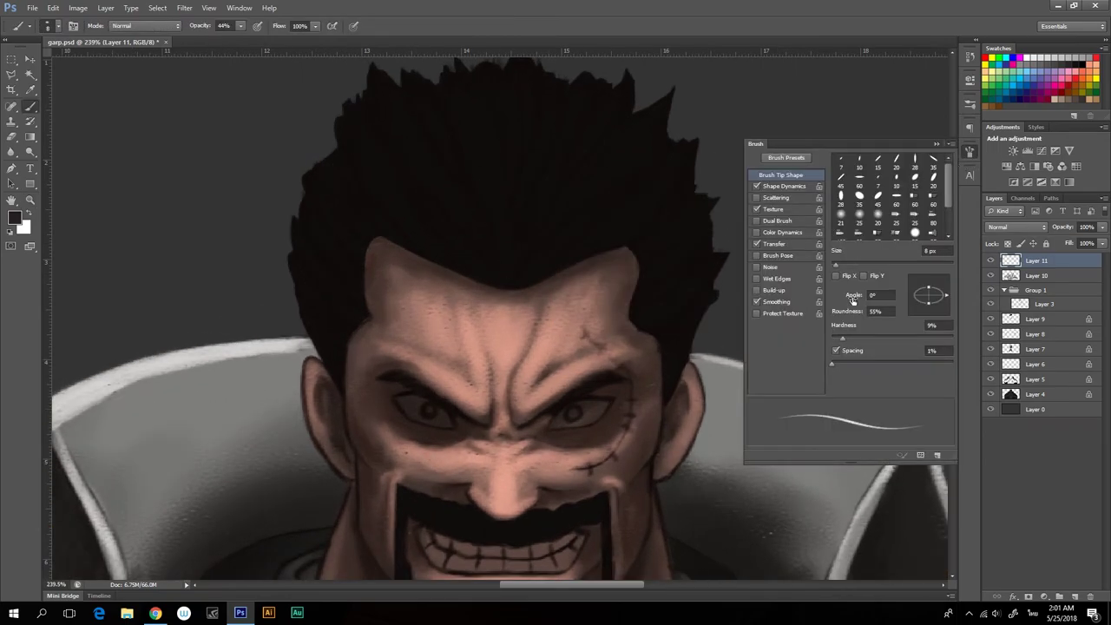
drag(863, 293, 909, 299)
right_click(584, 263)
click(584, 279)
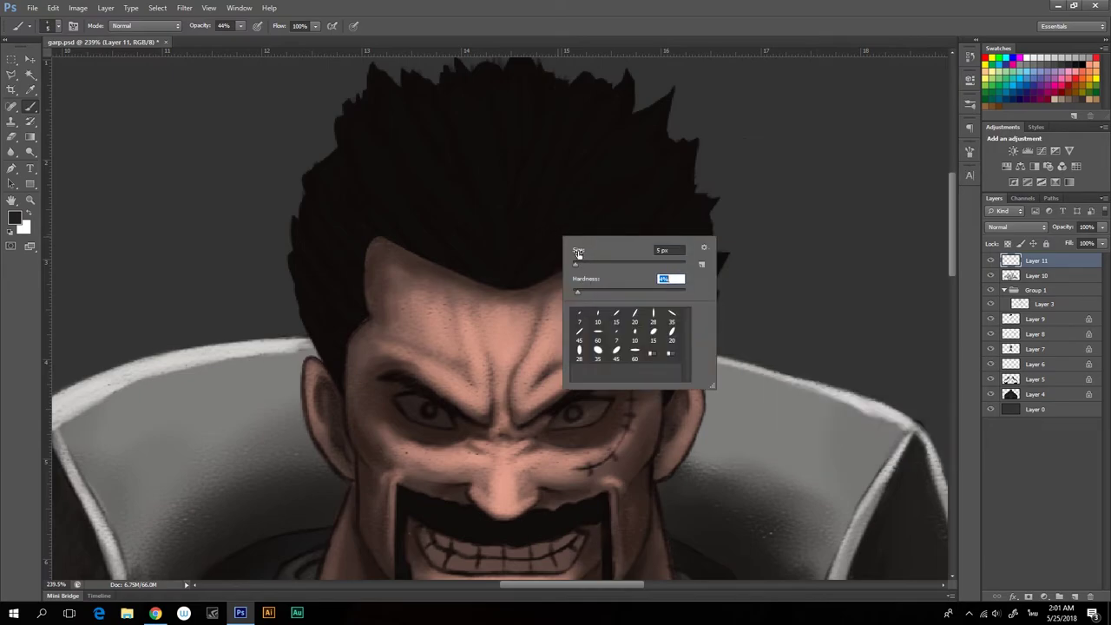
key(Return)
key(0)
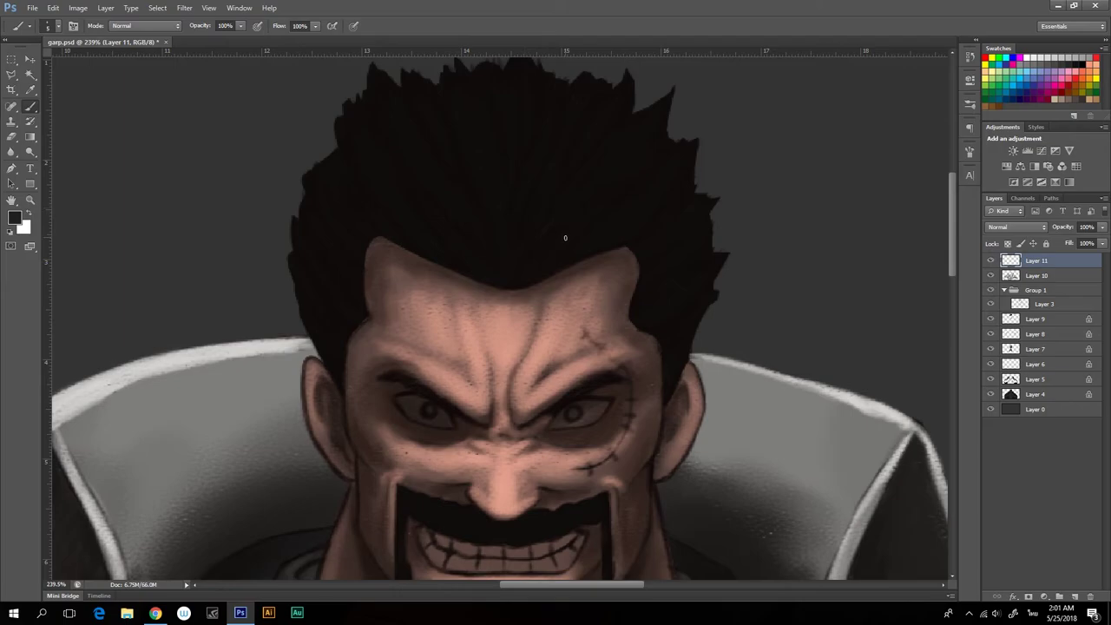
right_click(566, 238)
key(Escape)
scroll(525, 342, up, 2)
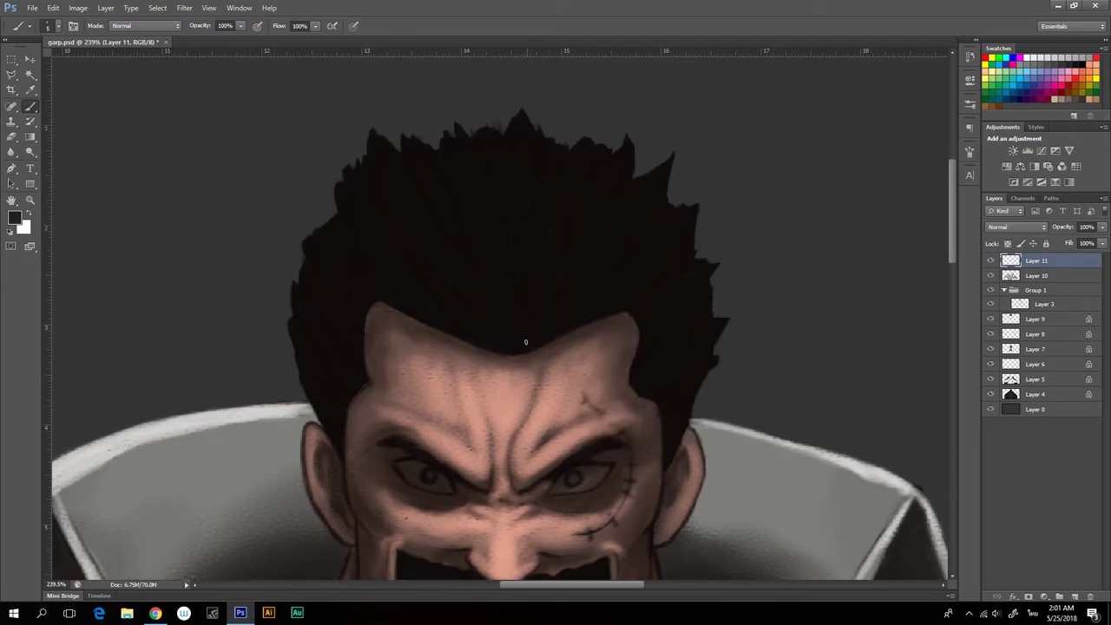
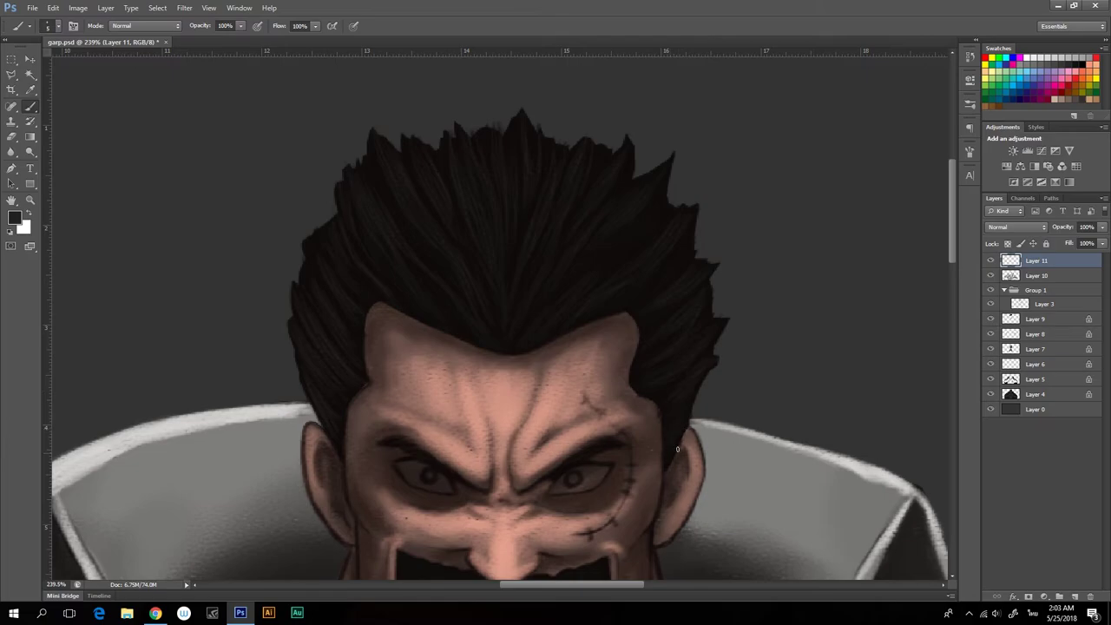
Check the whole figure with Zoom and set the foreground colour to dark brown #24201e
key(z)
drag(678, 449, 565, 192)
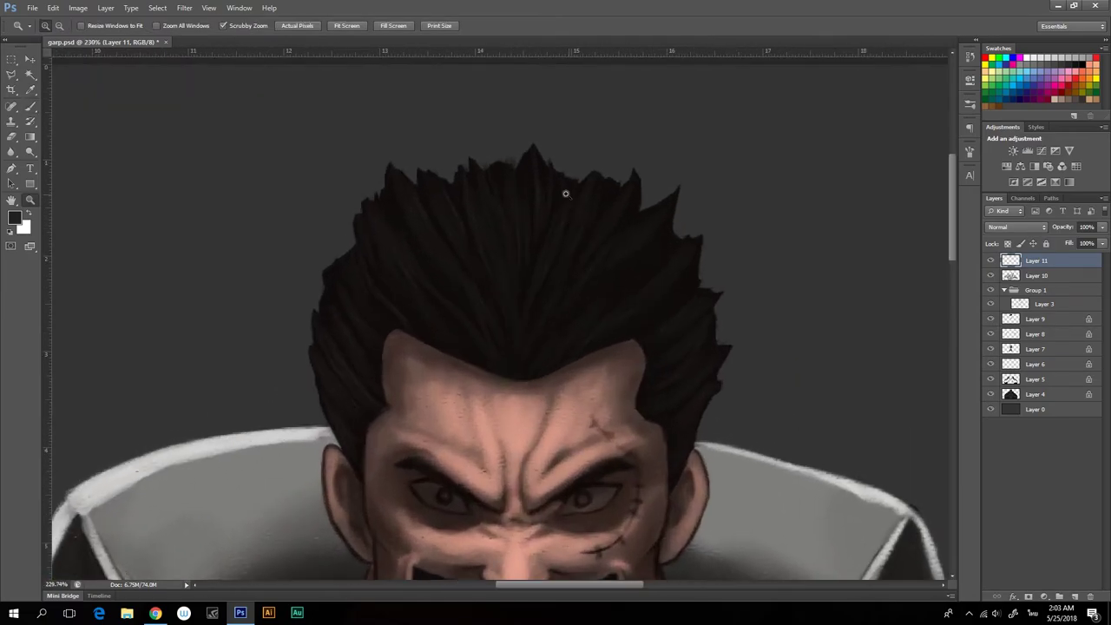
click(17, 223)
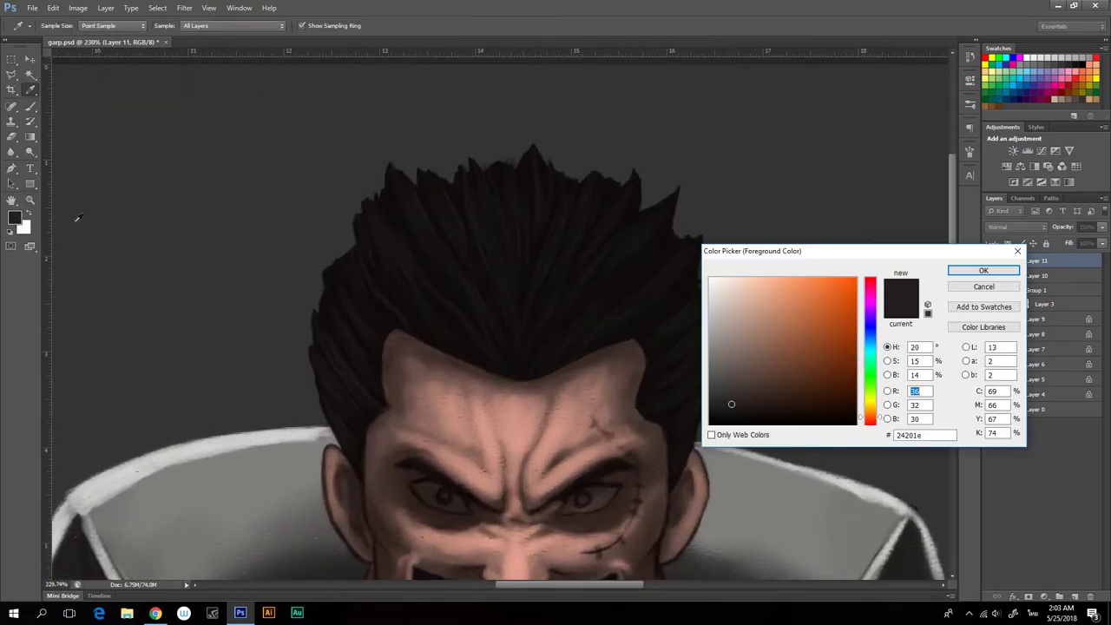
click(727, 389)
click(984, 270)
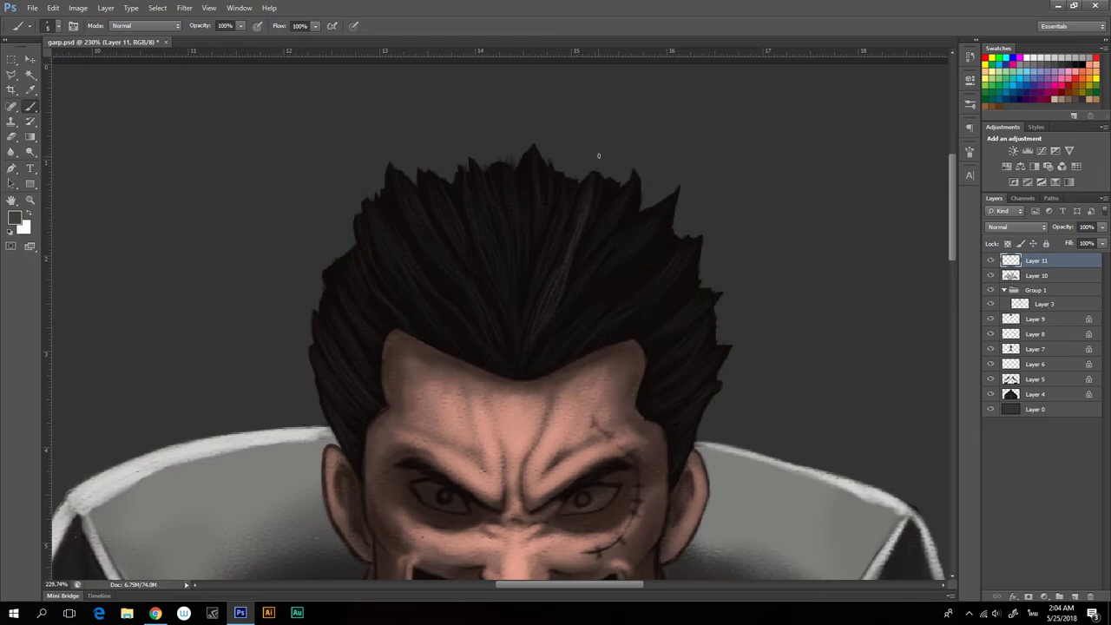
Paint thin lighter strands down the right and central spiky hair
drag(593, 177, 559, 253)
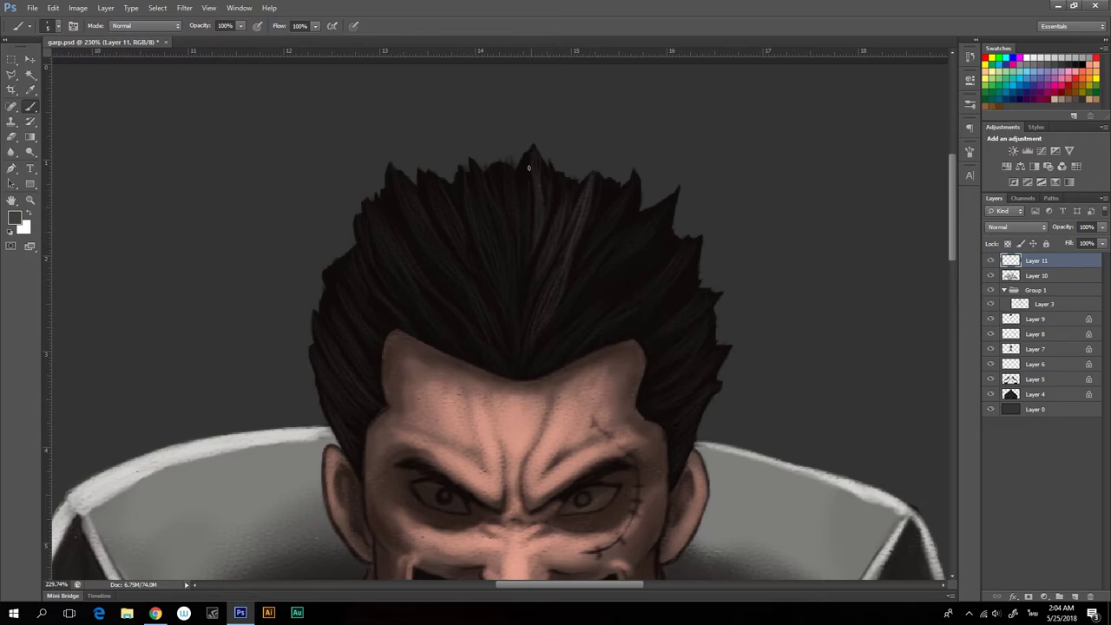
drag(528, 167, 523, 245)
drag(523, 335, 532, 280)
mouse_move(516, 319)
mouse_down()
mouse_move(507, 263)
mouse_move(495, 276)
mouse_up()
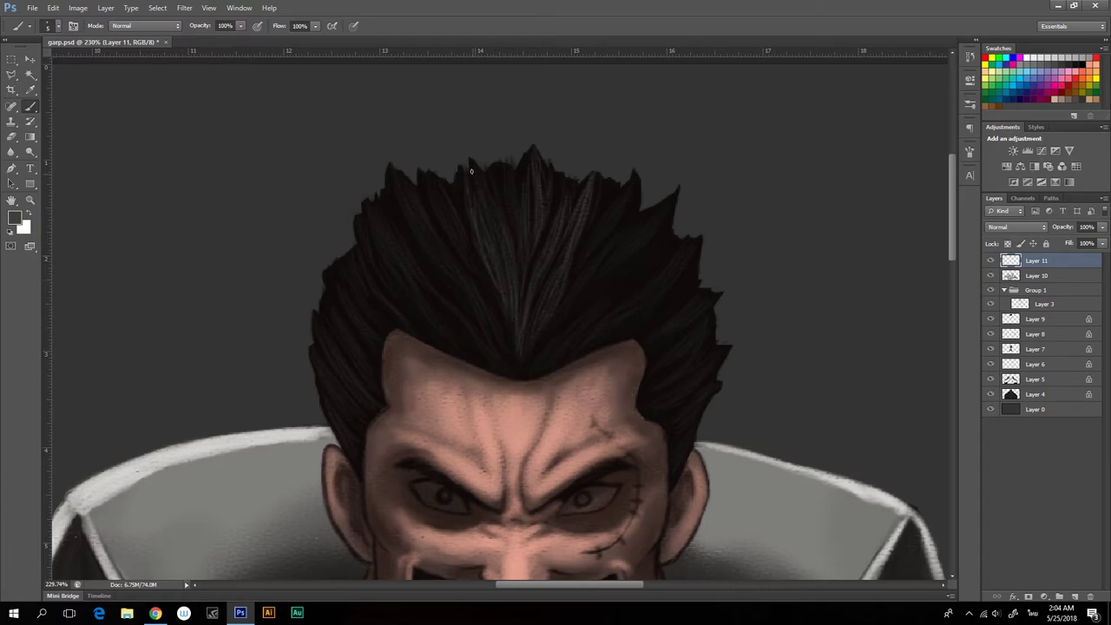
drag(472, 171, 501, 239)
mouse_move(511, 163)
mouse_down()
mouse_move(512, 200)
mouse_move(500, 181)
mouse_up()
Add further lighter strands left of centre and on the far right of the hair
drag(490, 327, 473, 295)
drag(427, 240, 414, 213)
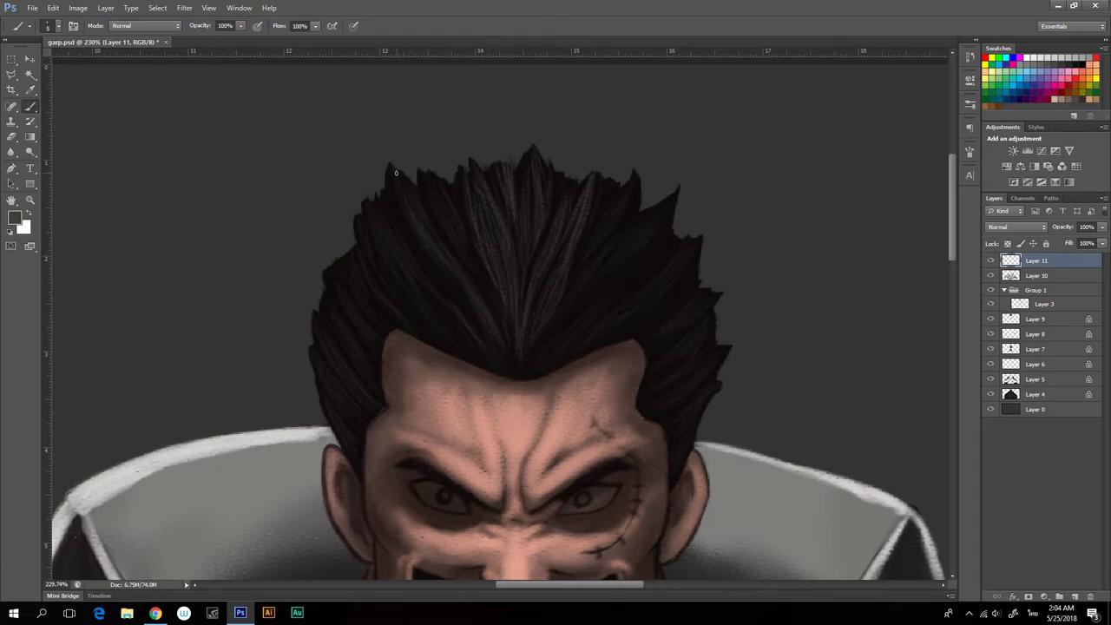
drag(463, 244, 446, 210)
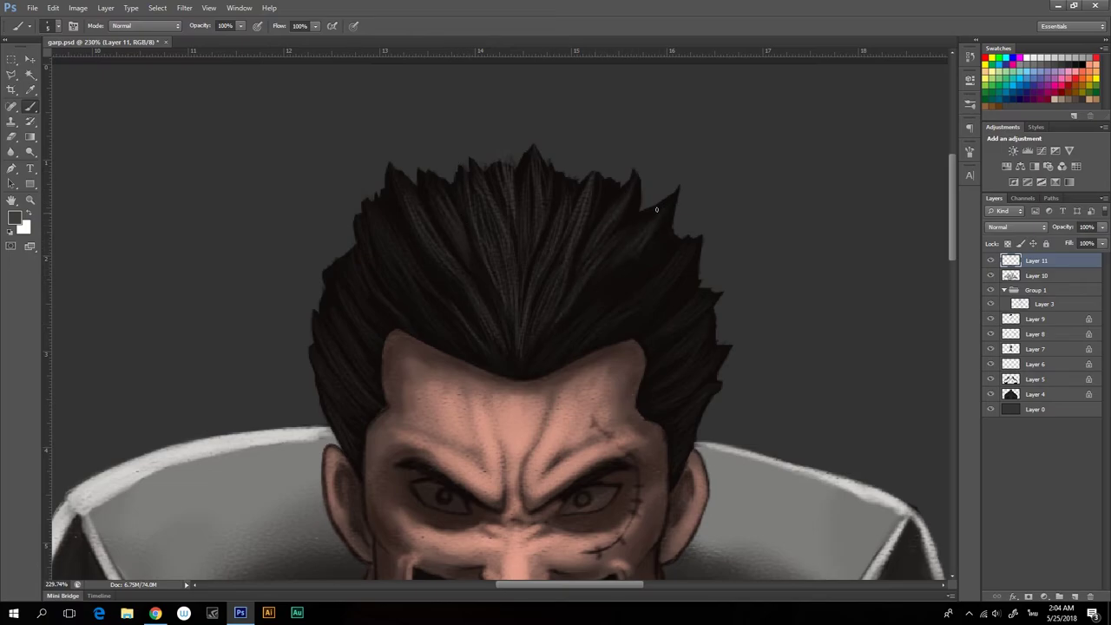
drag(657, 209, 618, 250)
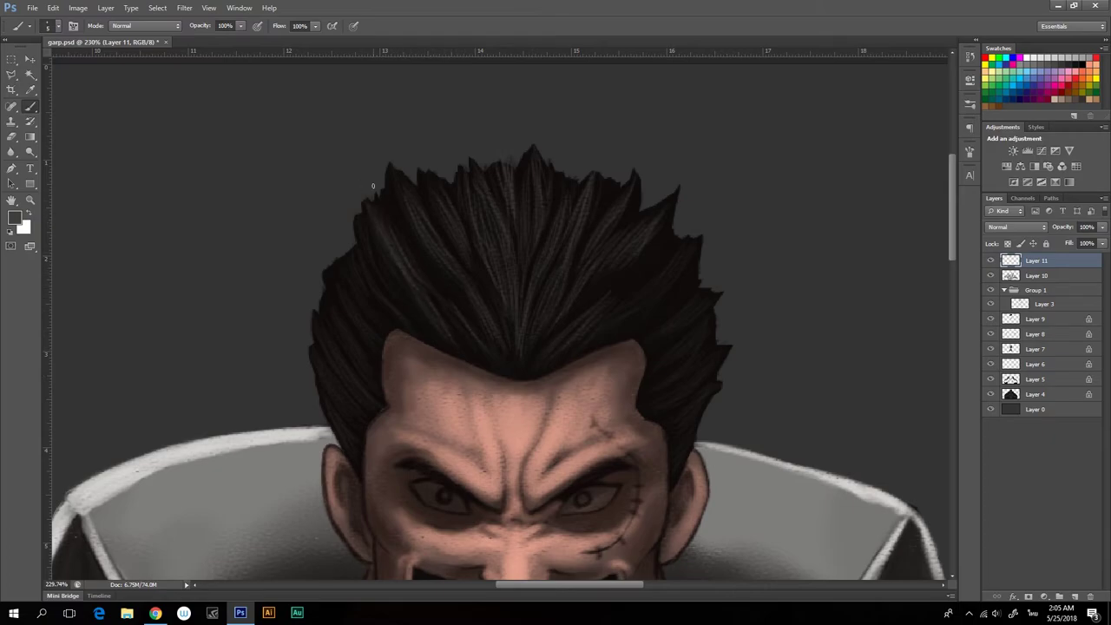
drag(669, 283, 687, 248)
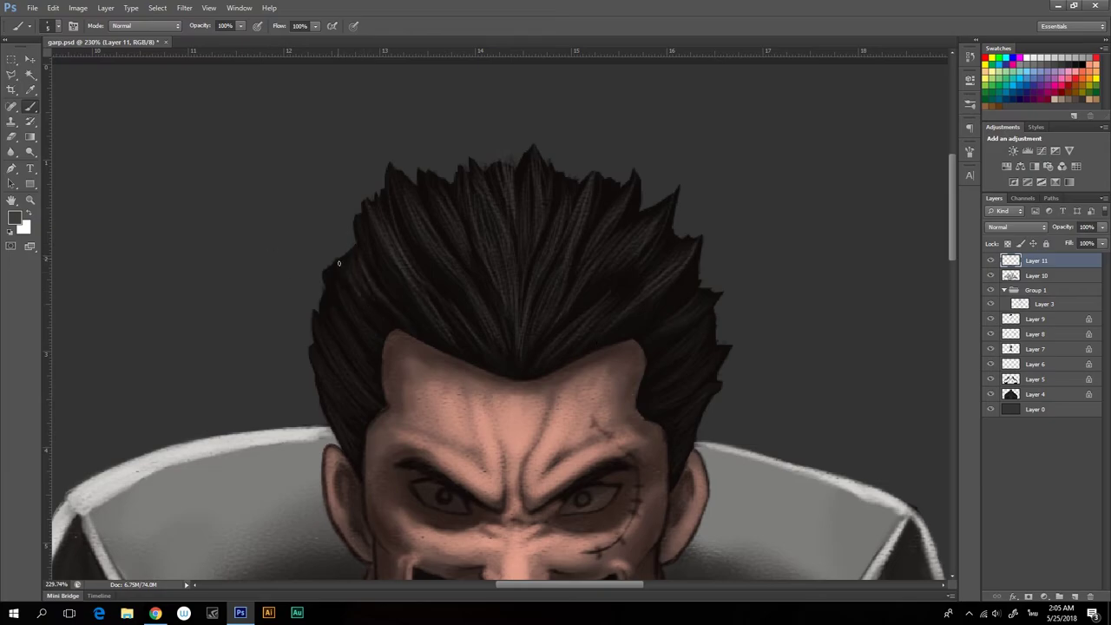
key(z)
mouse_move(578, 380)
mouse_down()
mouse_move(558, 397)
mouse_move(536, 284)
mouse_up()
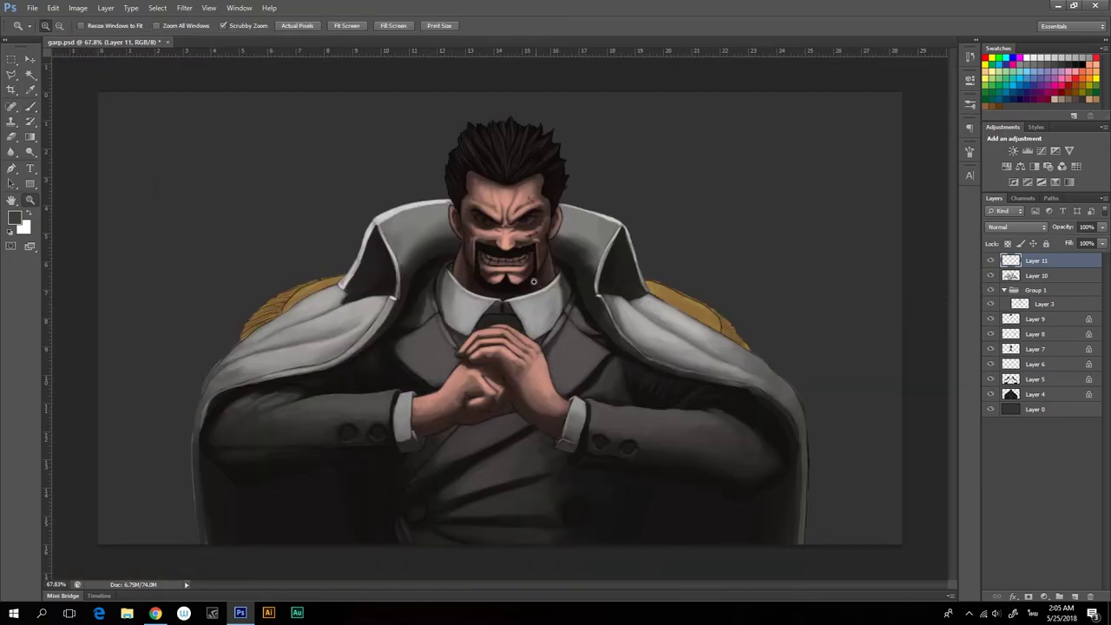
Set the foreground colour to a near-black such as #0b0a09
drag(506, 104, 568, 114)
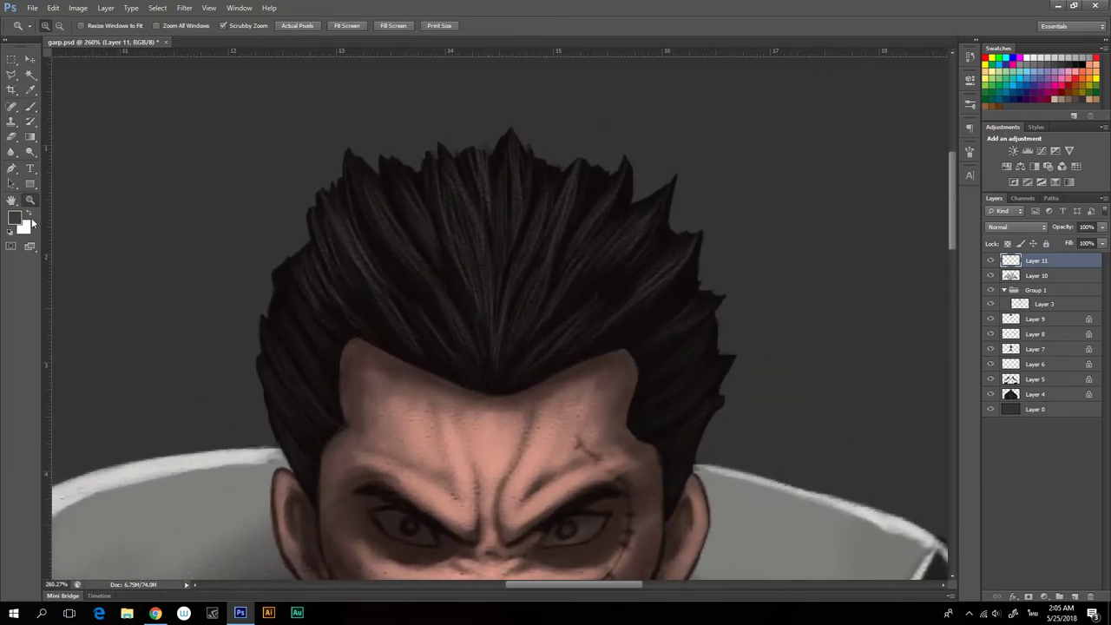
click(14, 217)
drag(726, 408, 727, 419)
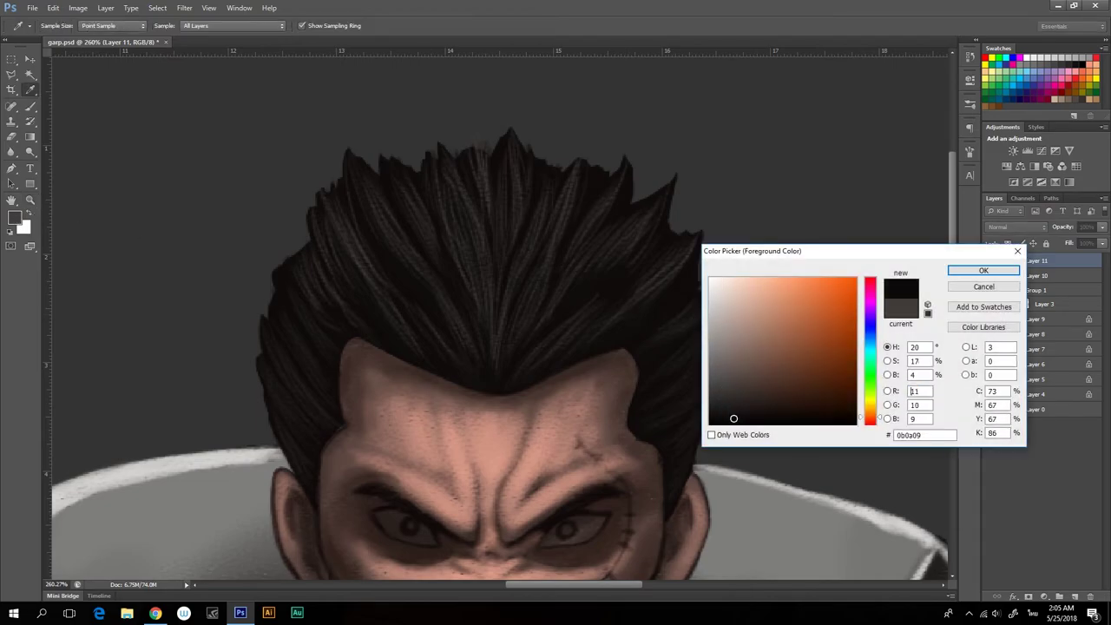
click(984, 271)
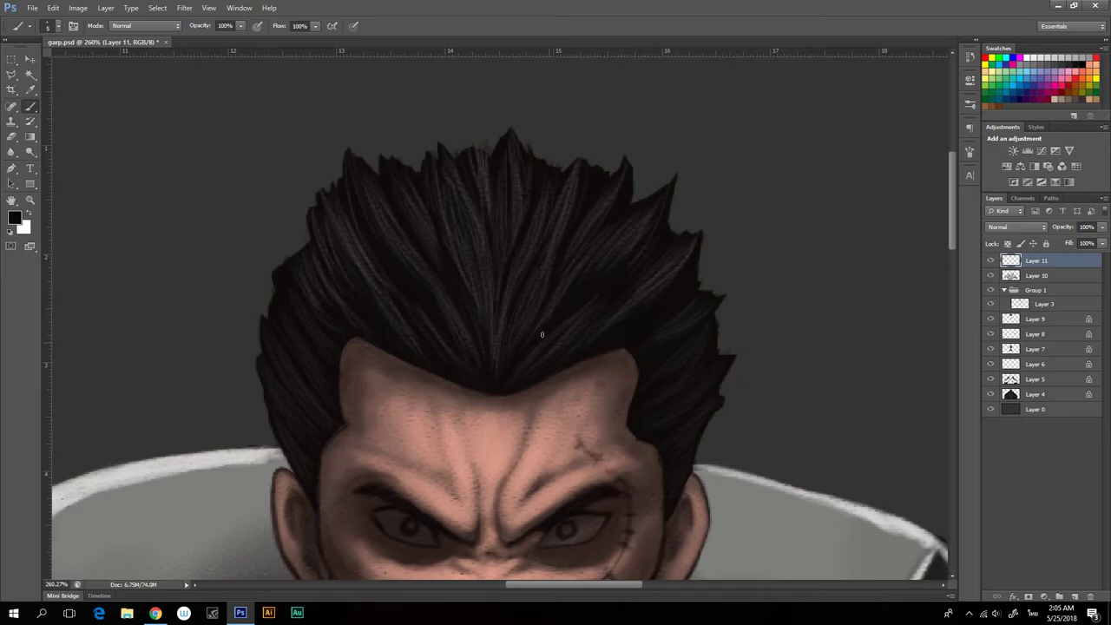
click(14, 218)
click(717, 420)
click(990, 268)
Darken a small patch on the left hair, then fit the painting in view
drag(352, 231, 367, 256)
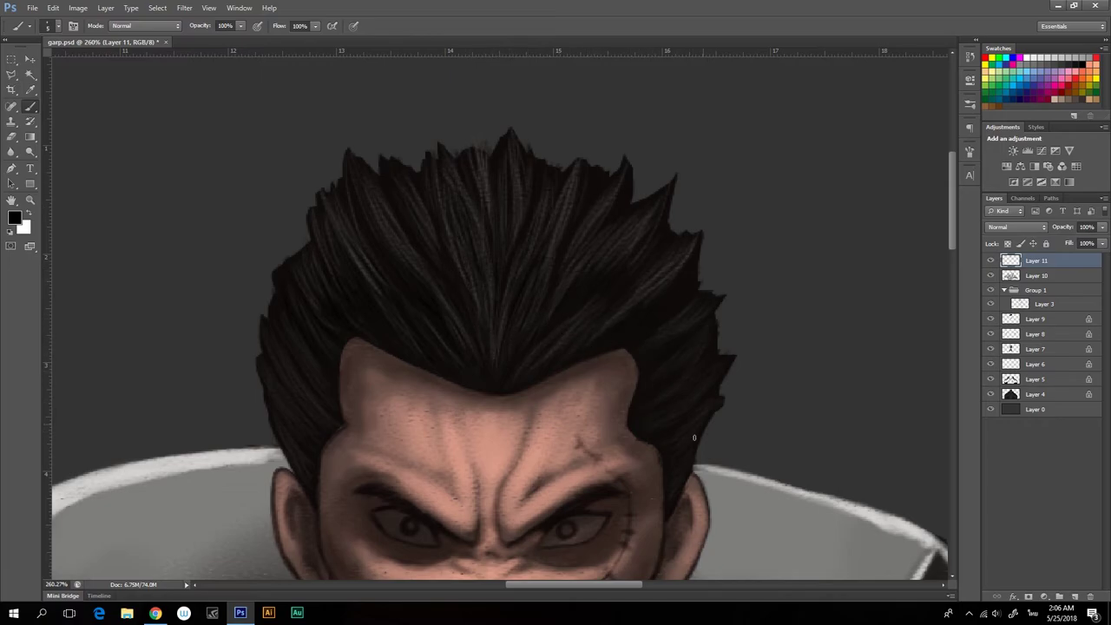
key(z)
key(ctrl+0)
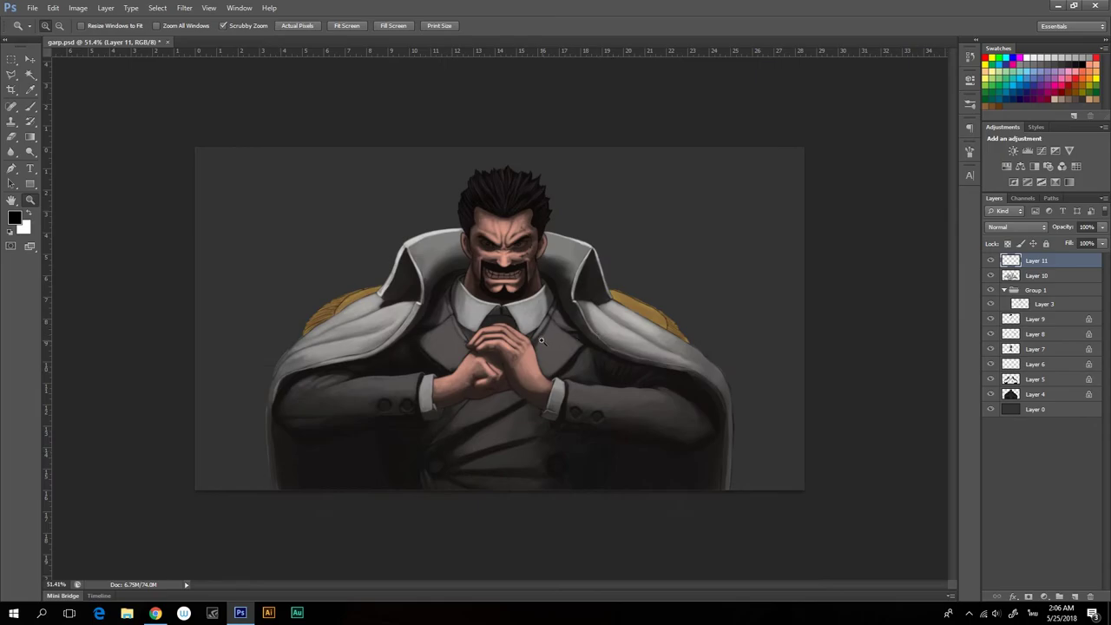
Choose a light grey and paint strands across the right-centre and right hair
drag(495, 143, 599, 154)
click(16, 219)
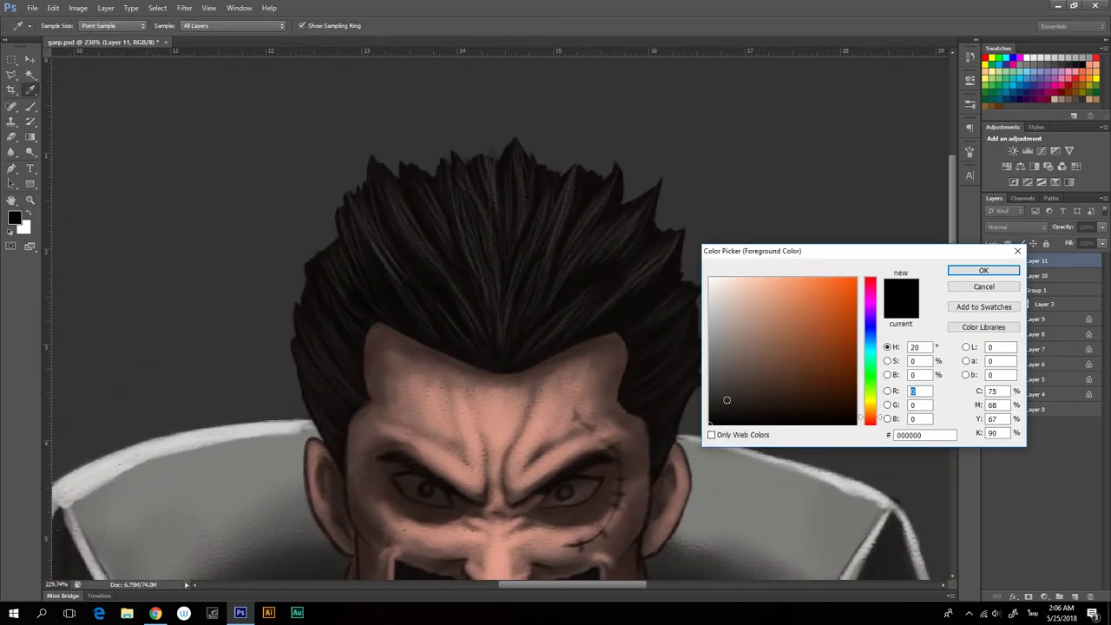
click(984, 271)
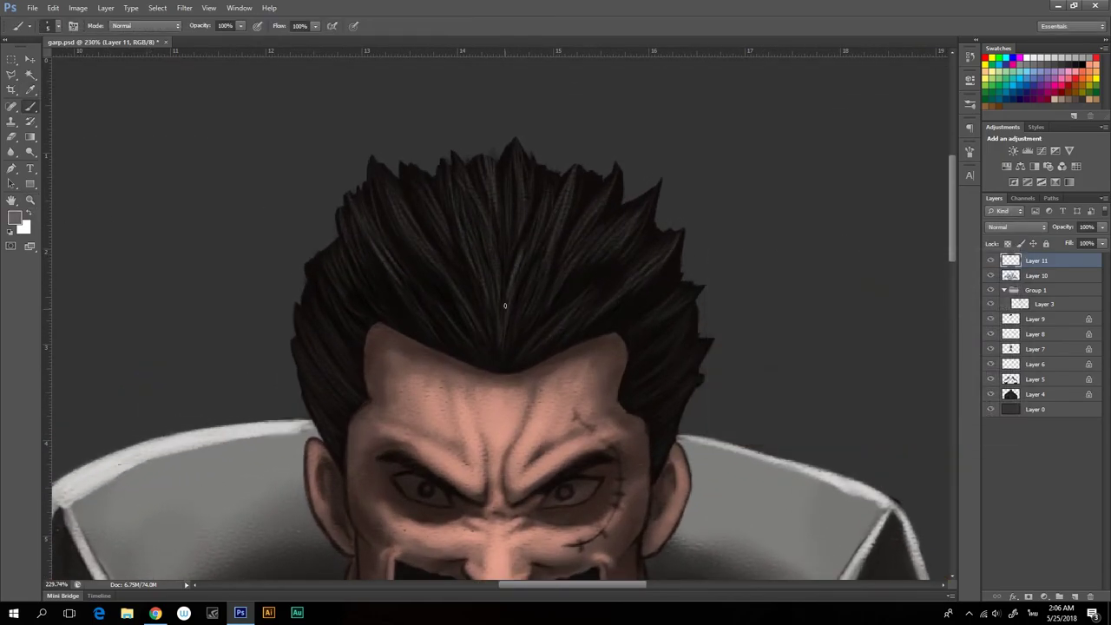
drag(531, 232, 516, 303)
drag(543, 265, 519, 315)
drag(560, 242, 540, 300)
mouse_move(562, 217)
mouse_down()
mouse_move(539, 263)
mouse_move(528, 250)
mouse_up()
mouse_move(590, 207)
mouse_down()
mouse_move(561, 258)
mouse_move(575, 259)
mouse_move(566, 287)
mouse_up()
drag(627, 231, 561, 290)
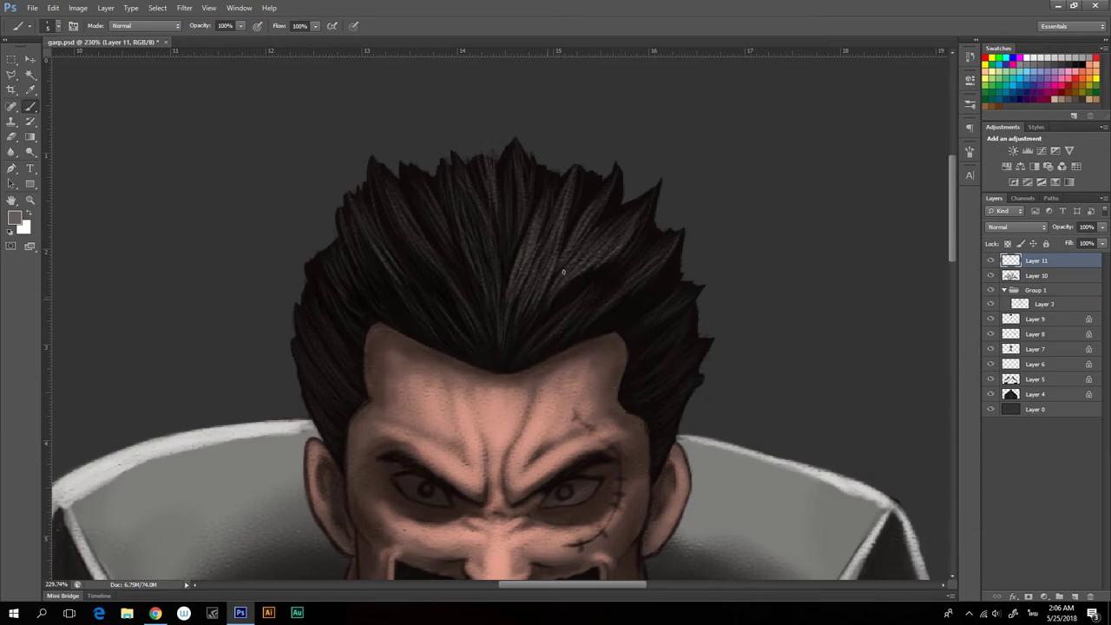
mouse_move(589, 242)
mouse_down()
mouse_move(563, 277)
mouse_move(570, 317)
mouse_up()
mouse_move(660, 251)
mouse_down()
mouse_move(613, 295)
mouse_move(630, 278)
mouse_up()
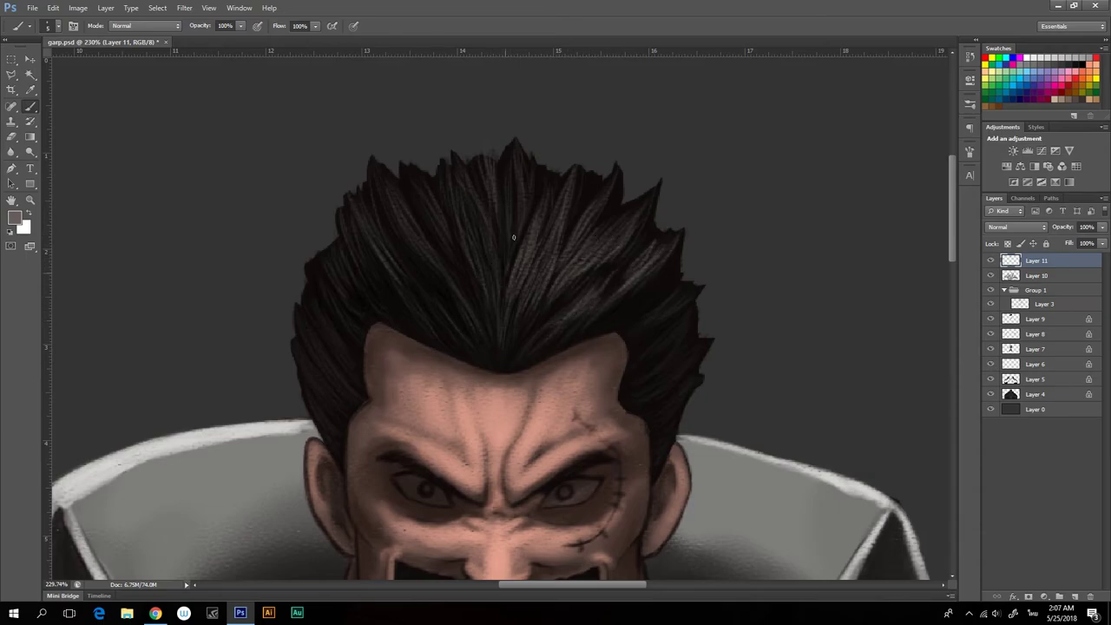
Paint light grey strands through the central and left hair
drag(521, 217, 510, 260)
drag(523, 203, 505, 262)
mouse_move(507, 193)
mouse_down()
mouse_move(502, 267)
mouse_move(490, 276)
mouse_up()
mouse_move(494, 223)
mouse_down()
mouse_move(477, 283)
mouse_move(465, 278)
mouse_move(457, 292)
mouse_up()
mouse_move(488, 196)
mouse_down()
mouse_move(475, 269)
mouse_move(469, 231)
mouse_move(446, 278)
mouse_move(463, 279)
mouse_up()
drag(414, 238, 462, 297)
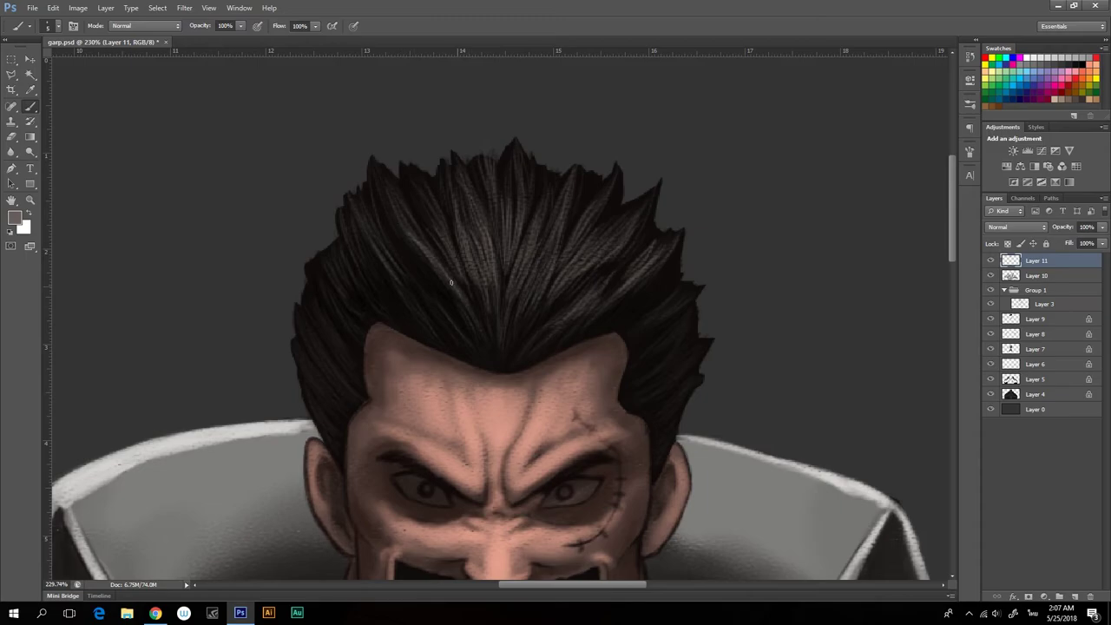
drag(406, 217, 463, 302)
mouse_move(398, 250)
mouse_down()
mouse_move(425, 309)
mouse_move(413, 315)
mouse_up()
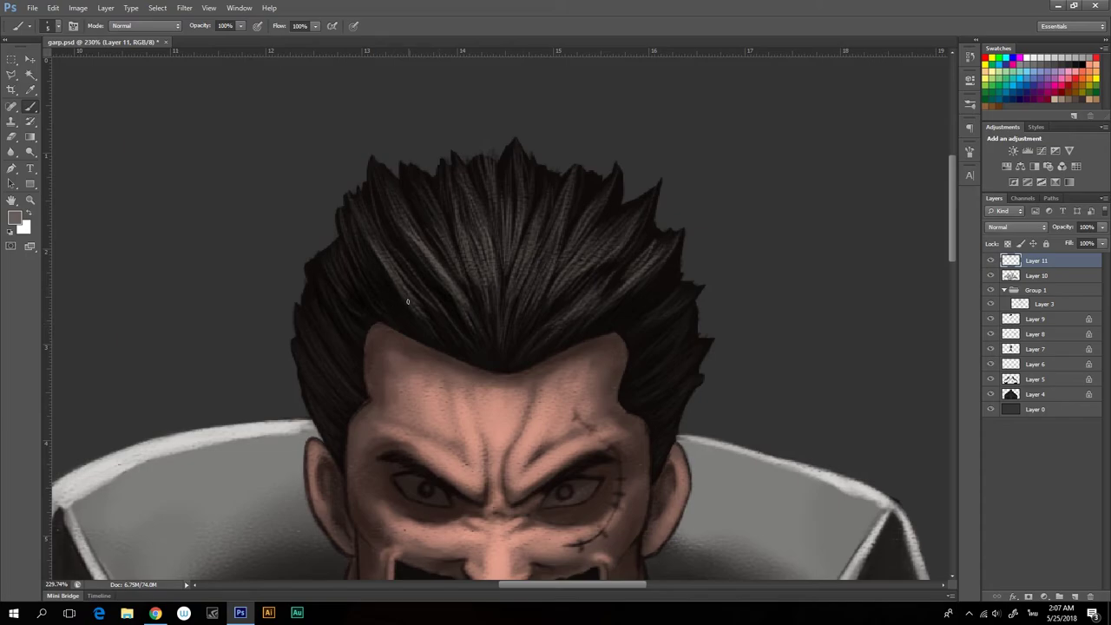
mouse_move(378, 249)
mouse_down()
mouse_move(433, 304)
mouse_move(422, 286)
mouse_up()
mouse_move(356, 248)
mouse_down()
mouse_move(389, 306)
mouse_move(368, 291)
mouse_move(349, 298)
mouse_up()
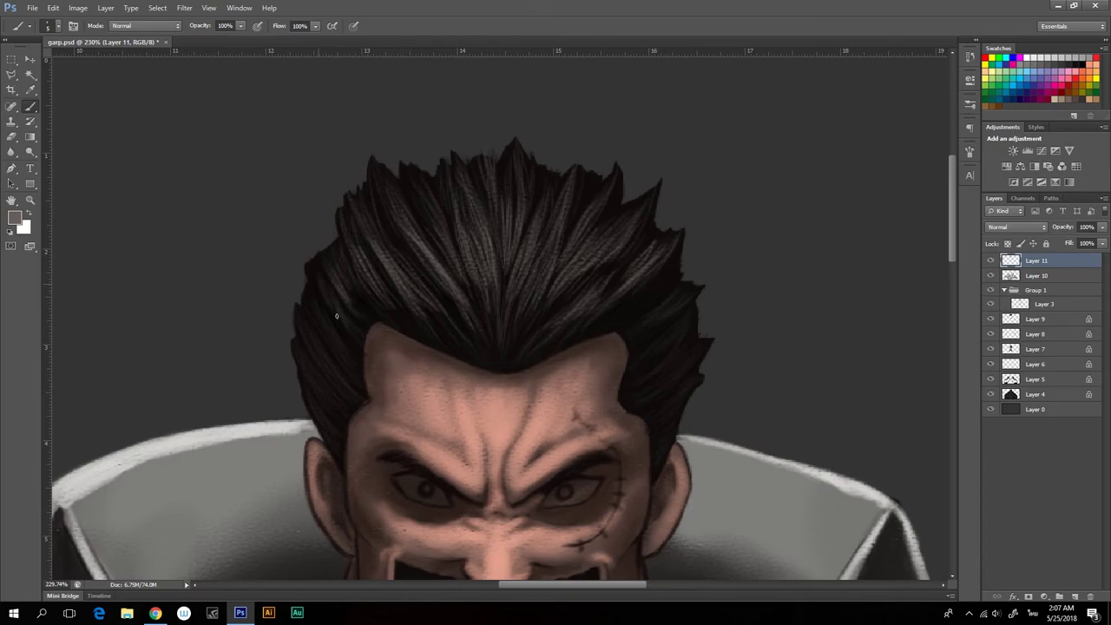
Add faint light strands across left, centre and right hair, then check the whole figure
mouse_move(386, 196)
mouse_down()
mouse_move(403, 233)
mouse_move(449, 249)
mouse_up()
drag(459, 205, 463, 229)
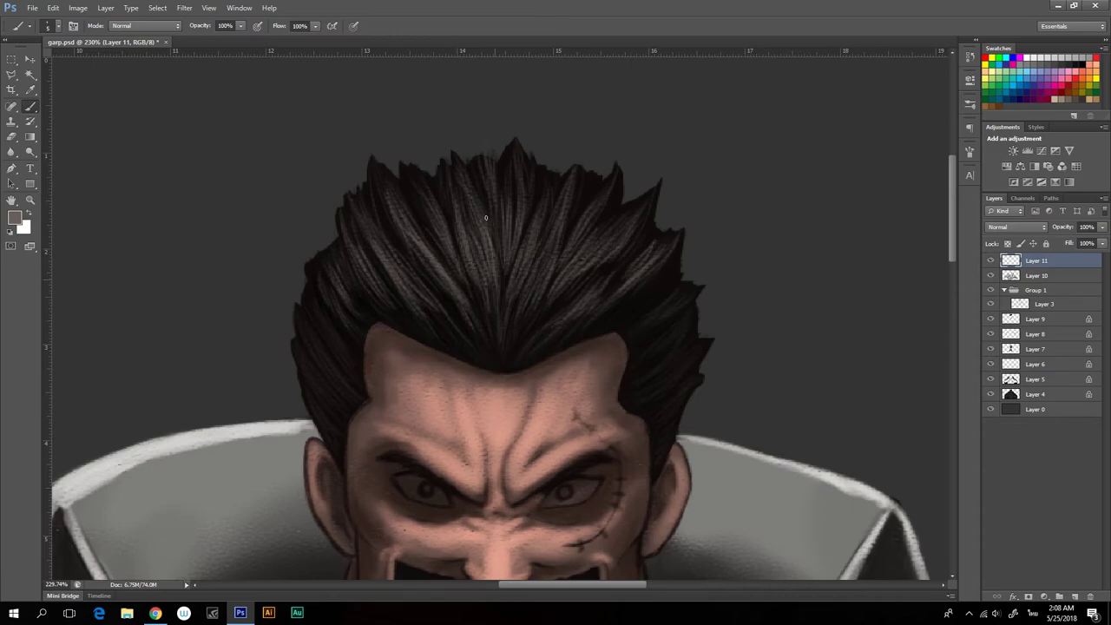
mouse_move(492, 280)
mouse_down()
mouse_move(488, 320)
mouse_move(460, 318)
mouse_up()
mouse_move(521, 269)
mouse_down()
mouse_move(512, 309)
mouse_move(563, 225)
mouse_up()
mouse_move(565, 301)
mouse_down()
mouse_move(589, 273)
mouse_move(604, 300)
mouse_move(639, 269)
mouse_up()
drag(646, 323, 701, 290)
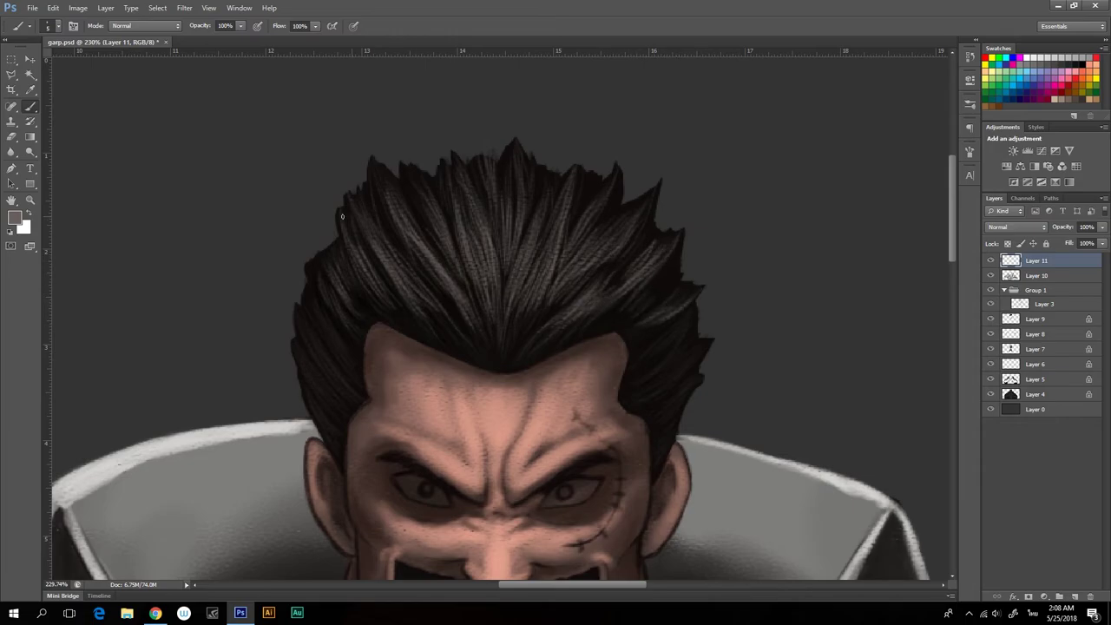
mouse_move(331, 253)
mouse_down()
mouse_move(323, 283)
mouse_move(341, 335)
mouse_up()
key(z)
drag(669, 339, 608, 339)
drag(504, 196, 608, 192)
Sample a grey from the hair and adjust it to a pale highlight shade
key(i)
click(290, 218)
click(375, 302)
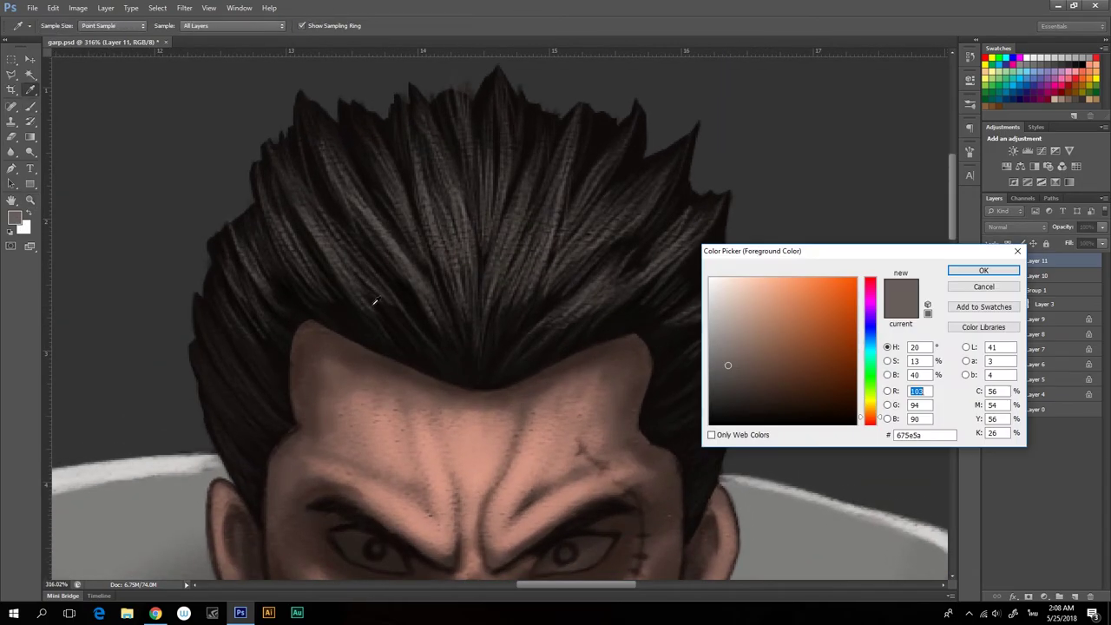
drag(729, 371, 733, 352)
click(984, 271)
key(b)
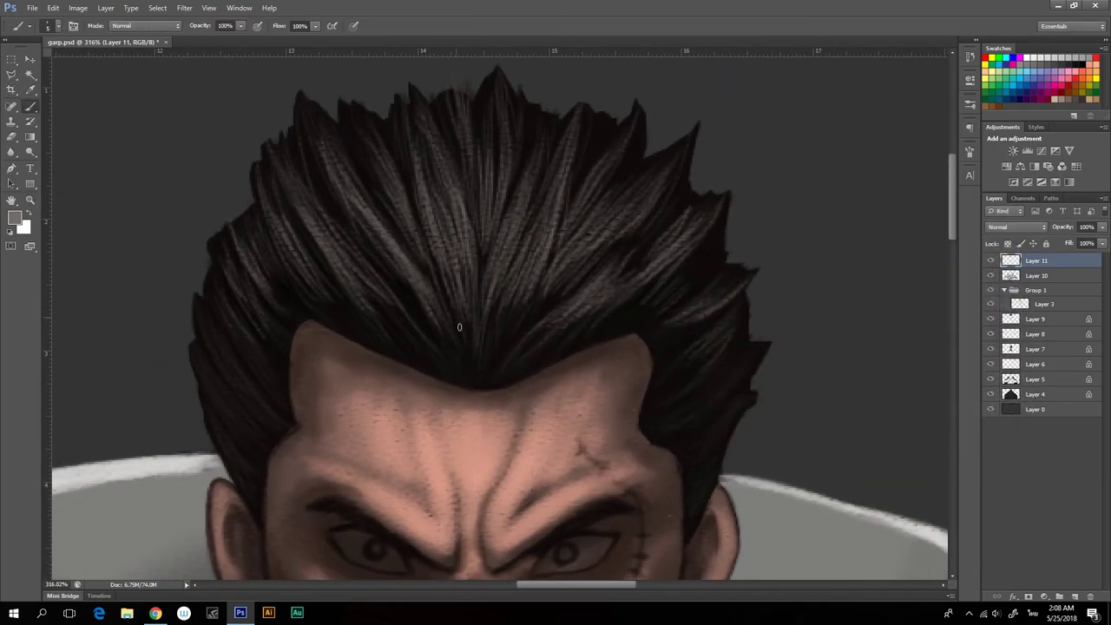
Paint pale highlight strands over the left-centre and centre-right hair
drag(453, 318, 434, 256)
drag(515, 340, 529, 311)
drag(424, 279, 398, 220)
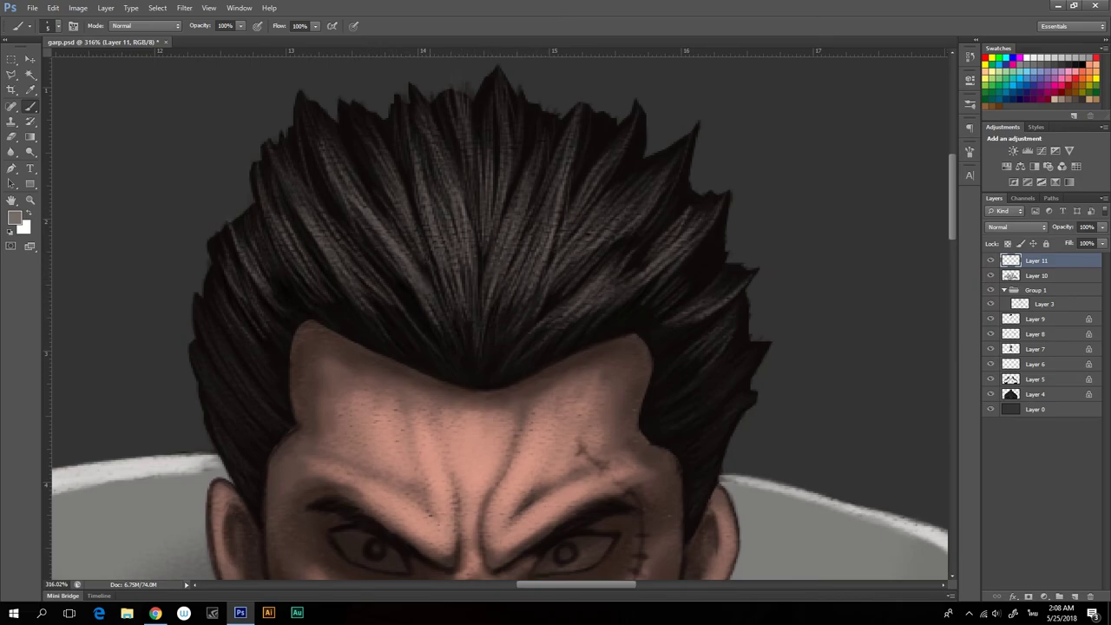
drag(405, 290, 365, 232)
mouse_move(382, 327)
mouse_down()
mouse_move(337, 264)
mouse_move(341, 217)
mouse_up()
drag(401, 269, 351, 198)
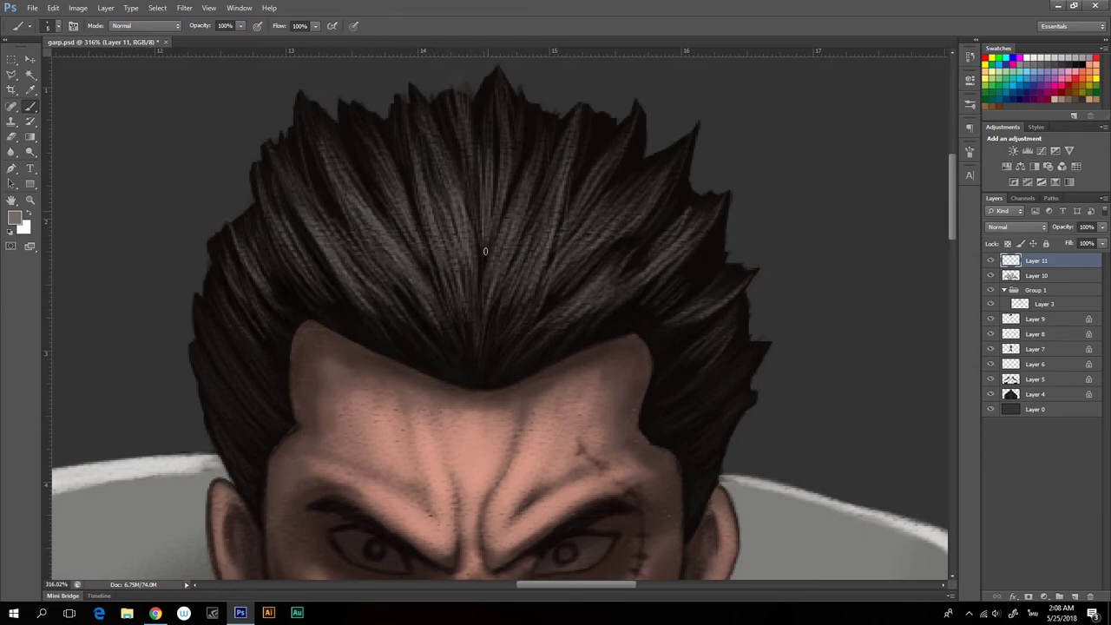
drag(494, 196, 492, 163)
drag(528, 262, 514, 205)
drag(554, 283, 542, 189)
drag(601, 252, 579, 169)
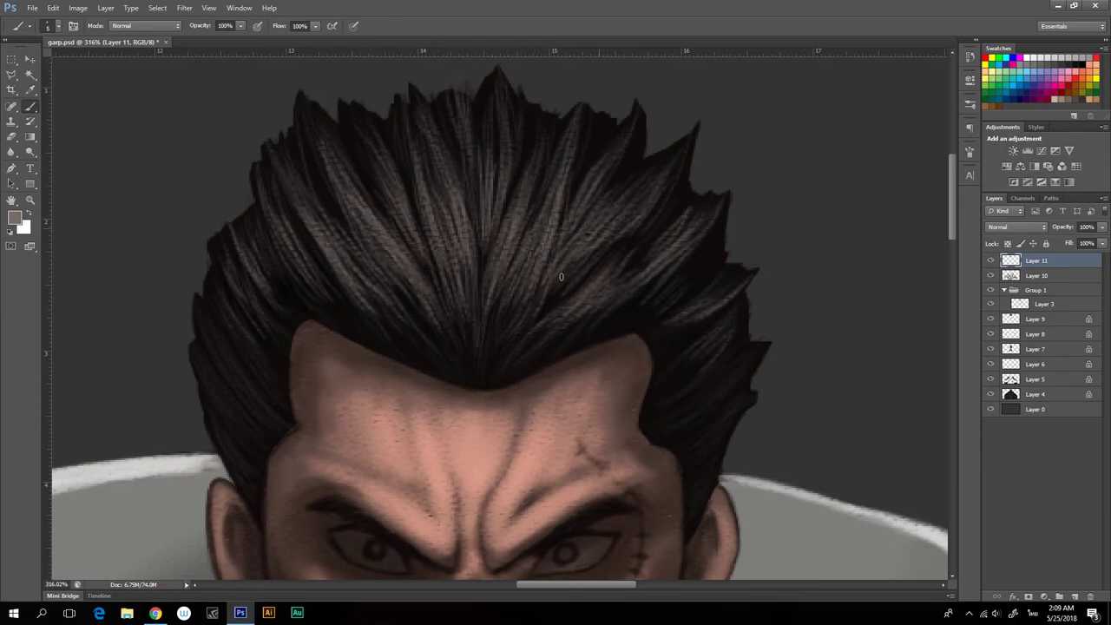
Extend the pale highlight strands across the right and left sides of the hair
drag(587, 271, 643, 202)
drag(597, 294, 651, 211)
drag(589, 318, 694, 231)
drag(662, 327, 700, 229)
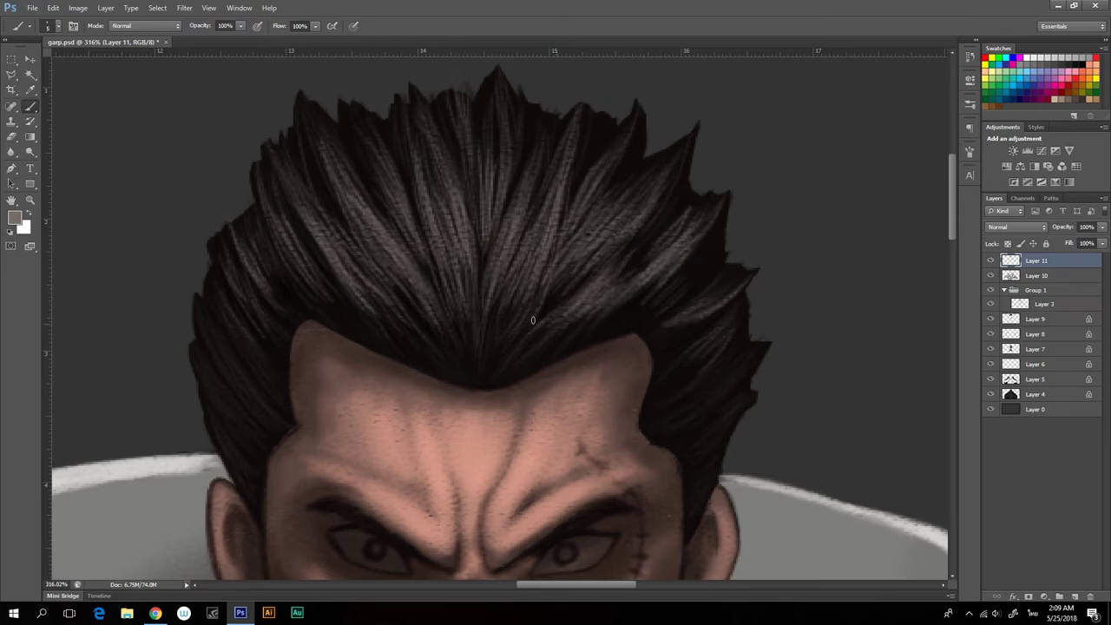
mouse_move(264, 295)
mouse_down()
mouse_move(250, 270)
mouse_move(259, 248)
mouse_up()
drag(330, 299, 294, 224)
drag(372, 328, 327, 227)
key(z)
drag(528, 333, 560, 429)
drag(546, 331, 595, 347)
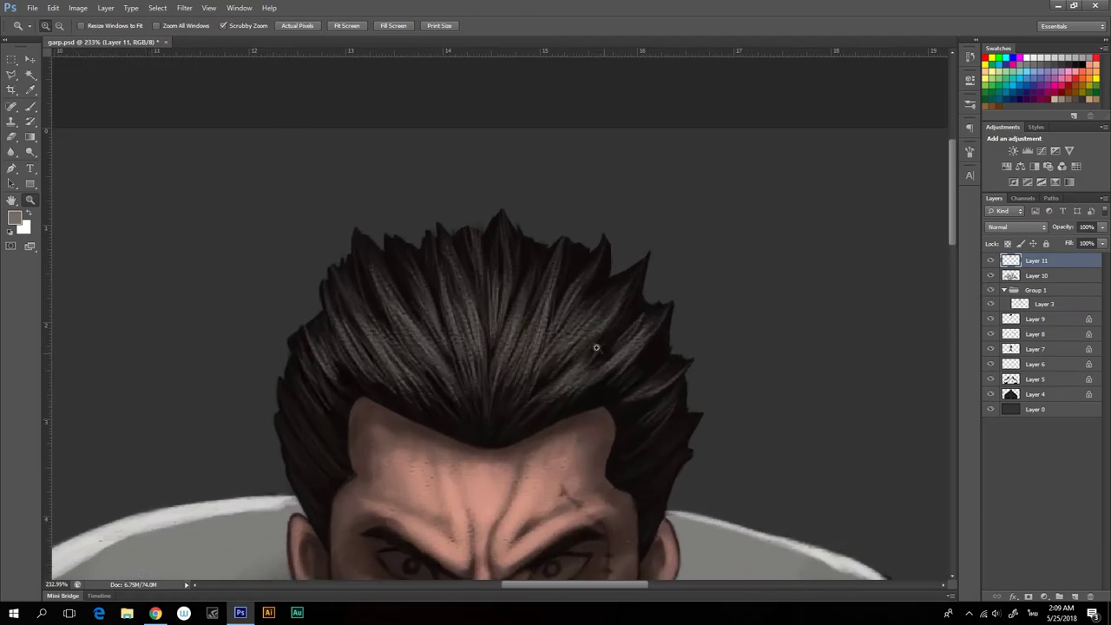
key(b)
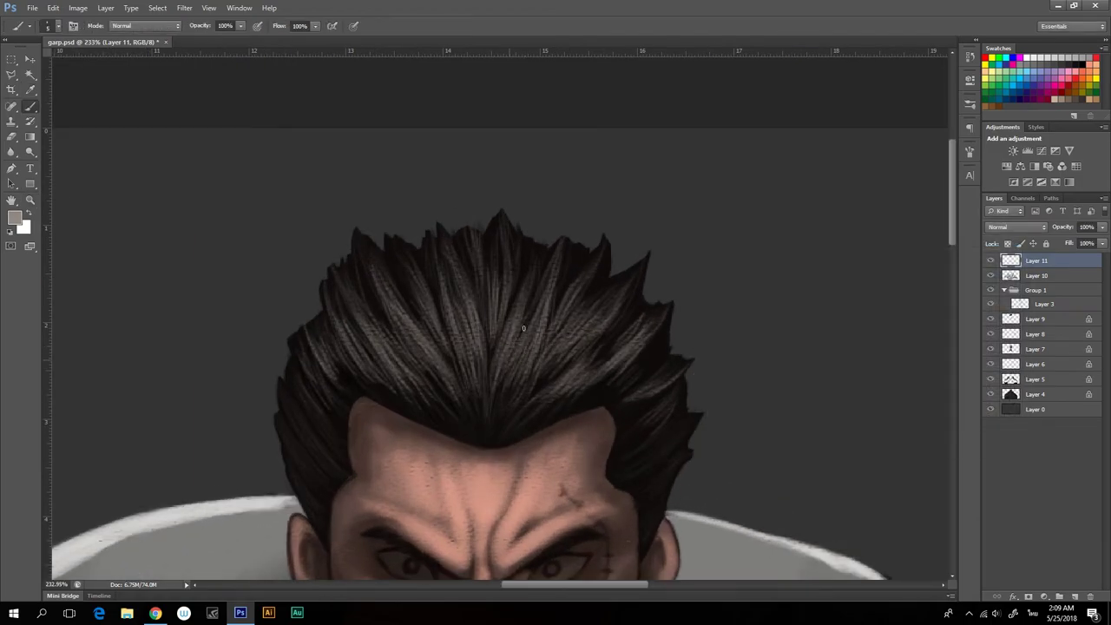
Highlight strands in the right, central and central-left hair at closer zoom
mouse_move(533, 379)
mouse_down()
mouse_move(573, 304)
mouse_move(556, 365)
mouse_up()
mouse_move(599, 330)
mouse_down()
mouse_move(562, 403)
mouse_move(627, 355)
mouse_up()
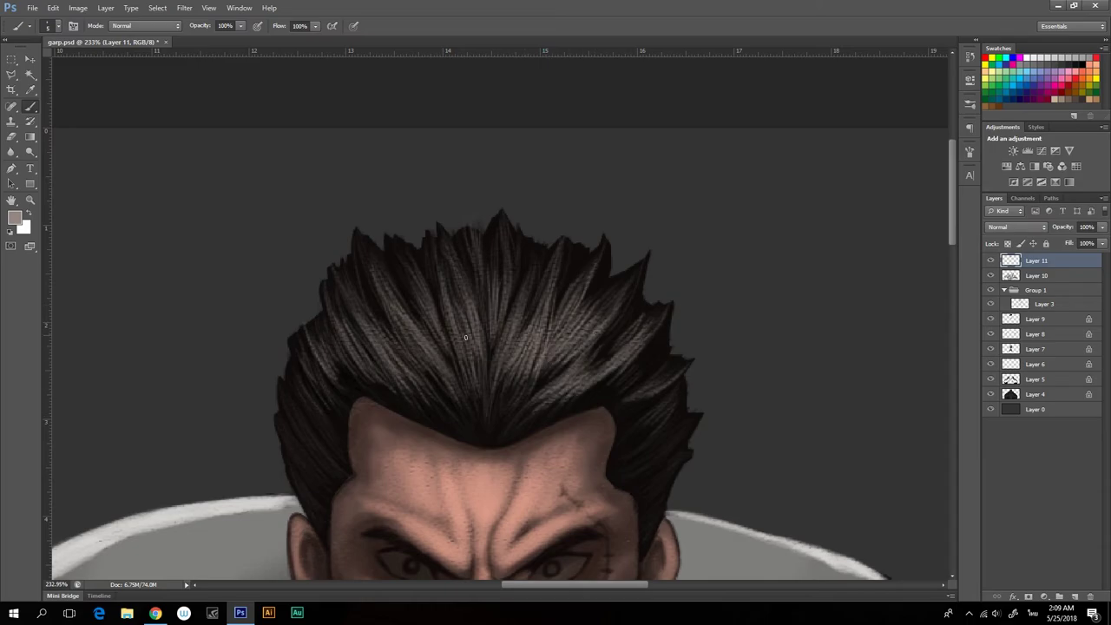
mouse_move(519, 391)
mouse_down()
mouse_move(498, 350)
mouse_move(504, 295)
mouse_up()
mouse_move(508, 342)
mouse_down()
mouse_move(498, 304)
mouse_move(475, 280)
mouse_up()
mouse_move(475, 372)
mouse_down()
mouse_move(453, 309)
mouse_move(465, 334)
mouse_up()
drag(486, 386, 479, 335)
drag(450, 373, 434, 316)
drag(443, 352, 420, 314)
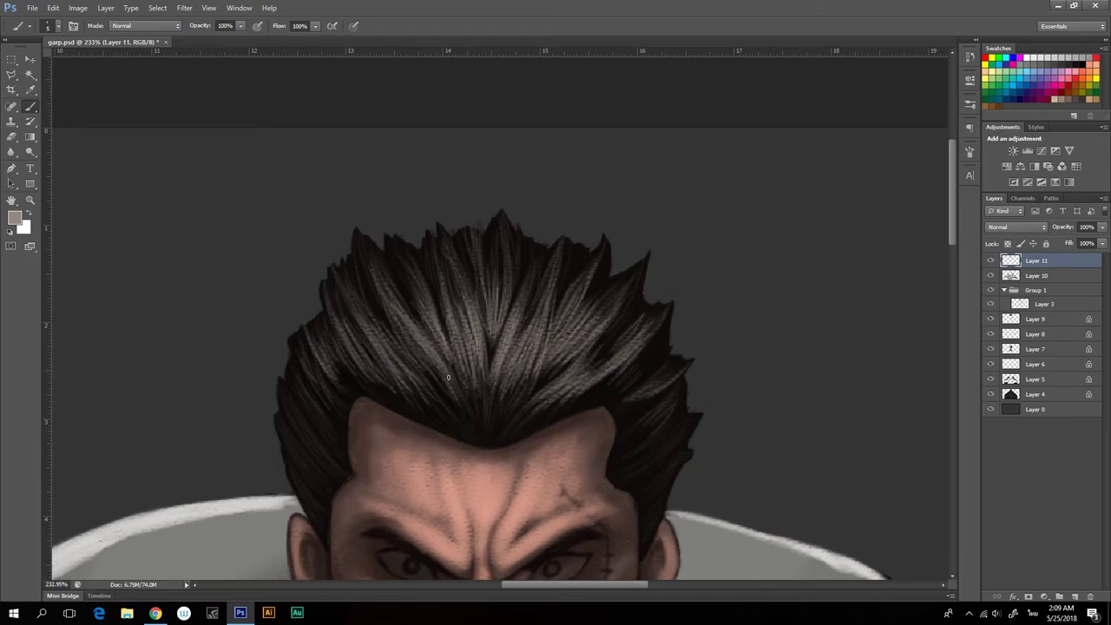
Finish pale highlight strands on the left-central, upper-left and right hair
mouse_move(446, 387)
mouse_down()
mouse_move(407, 316)
mouse_move(398, 320)
mouse_up()
mouse_move(422, 368)
mouse_down()
mouse_move(391, 309)
mouse_move(403, 335)
mouse_move(350, 302)
mouse_up()
mouse_move(372, 340)
mouse_down()
mouse_move(342, 287)
mouse_move(372, 271)
mouse_up()
drag(426, 307, 403, 265)
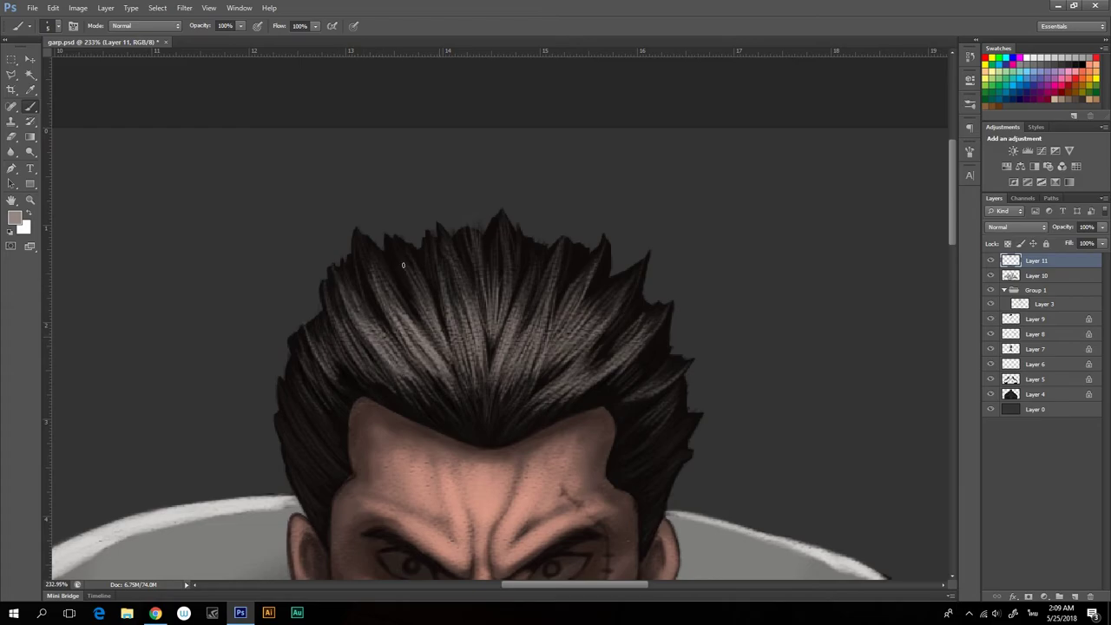
mouse_move(370, 375)
mouse_down()
mouse_move(346, 338)
mouse_move(318, 329)
mouse_move(328, 305)
mouse_up()
drag(621, 331, 600, 295)
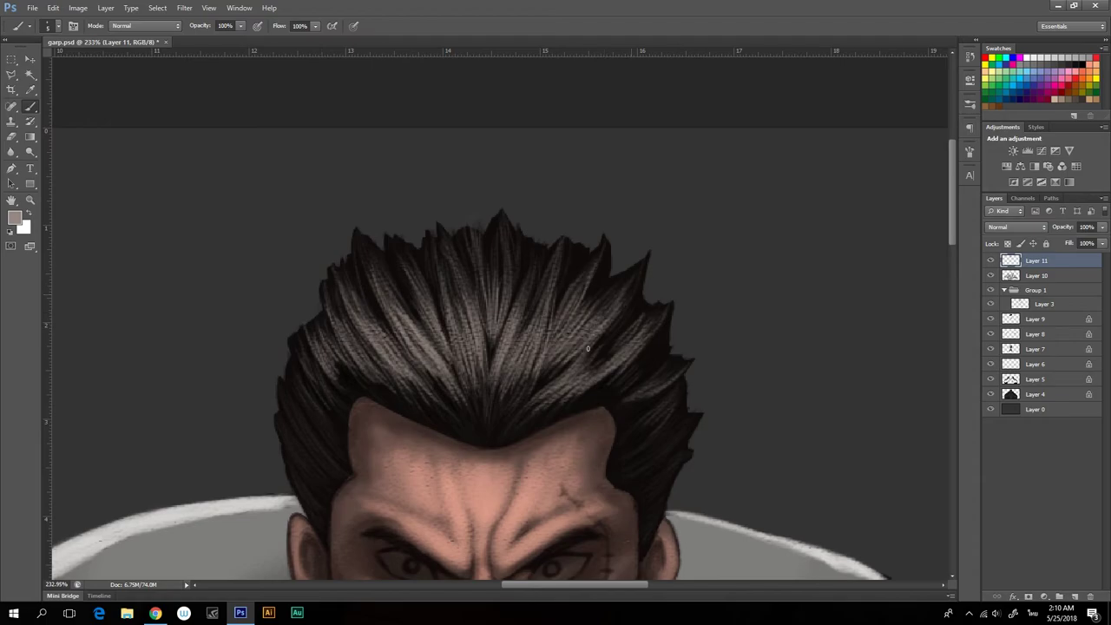
mouse_move(633, 365)
mouse_down()
mouse_move(654, 333)
mouse_move(651, 344)
mouse_up()
drag(625, 389, 646, 367)
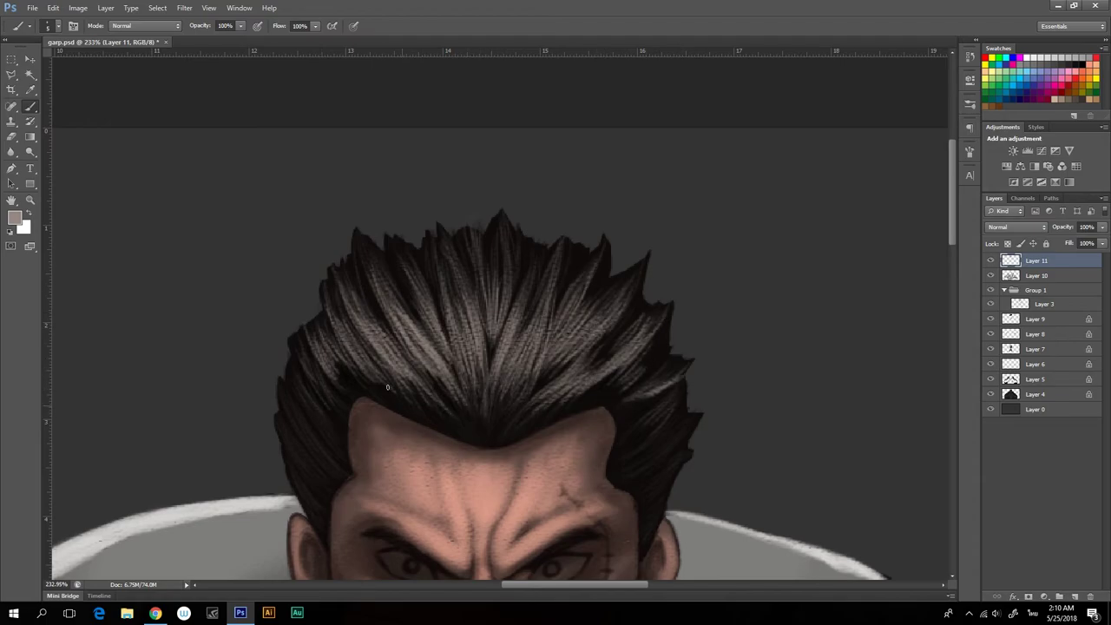
Choose a lighter warm highlight colour and paint light strands in the upper hair
key(ctrl+0)
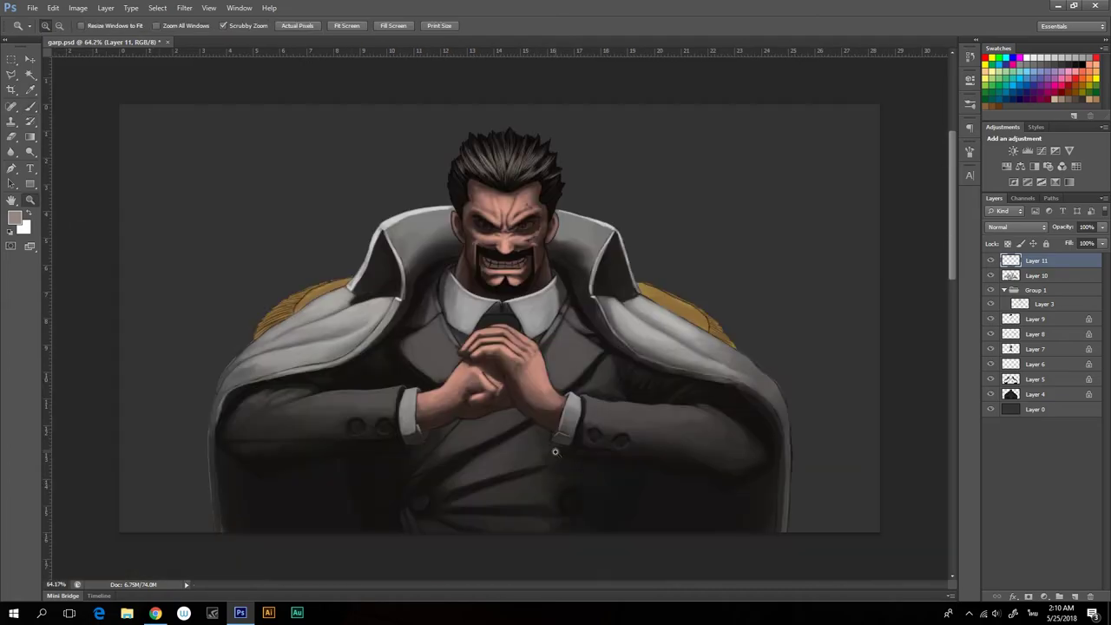
drag(521, 188, 537, 188)
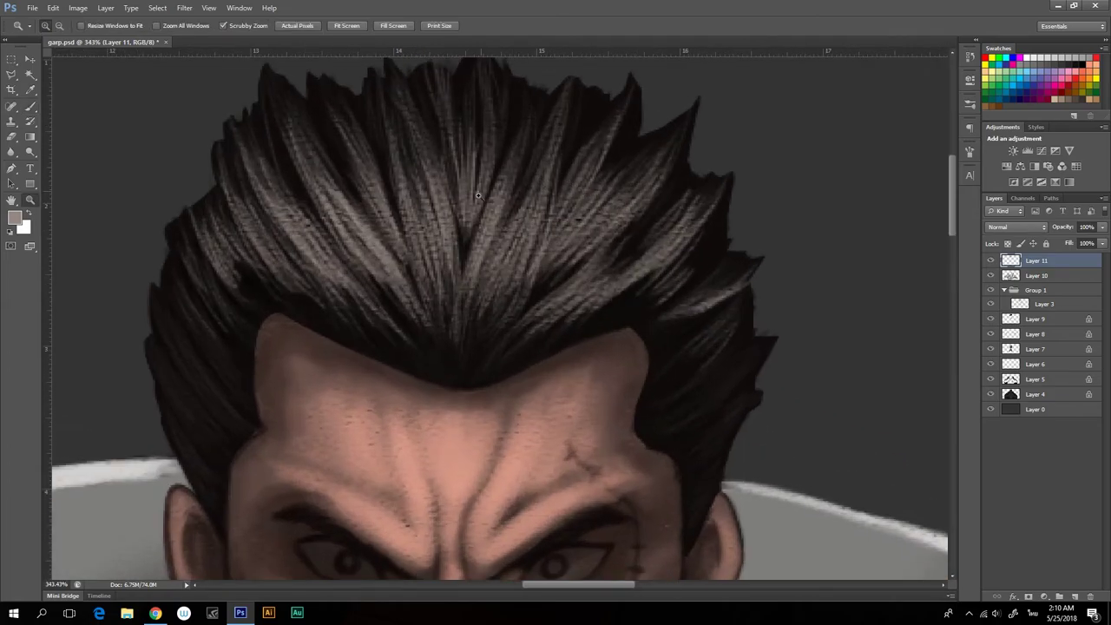
key(b)
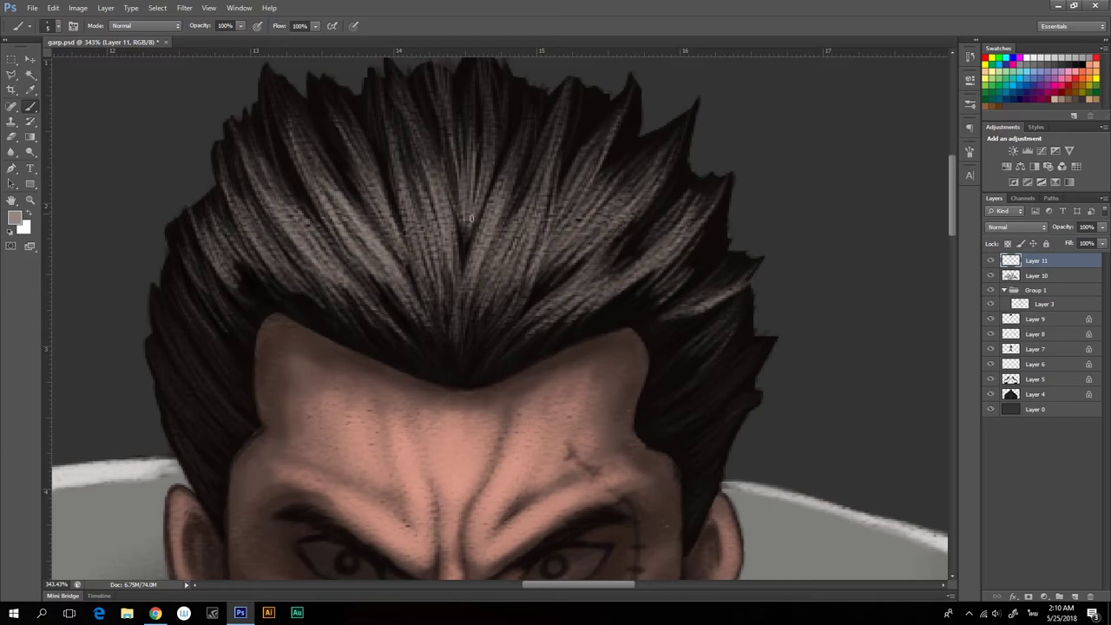
click(14, 218)
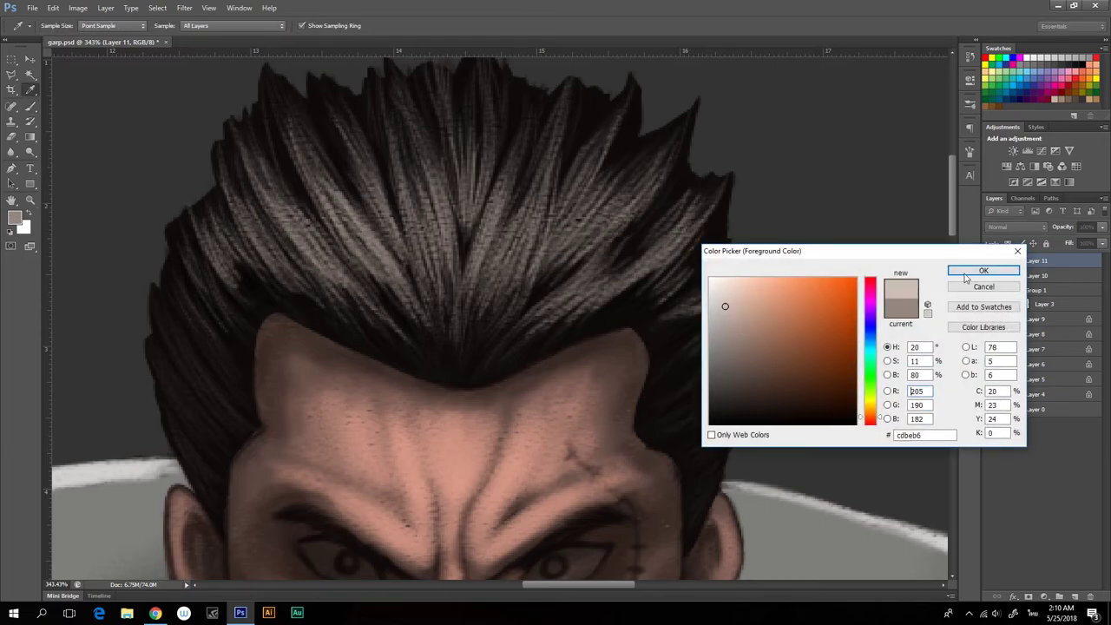
click(966, 273)
drag(535, 265, 516, 310)
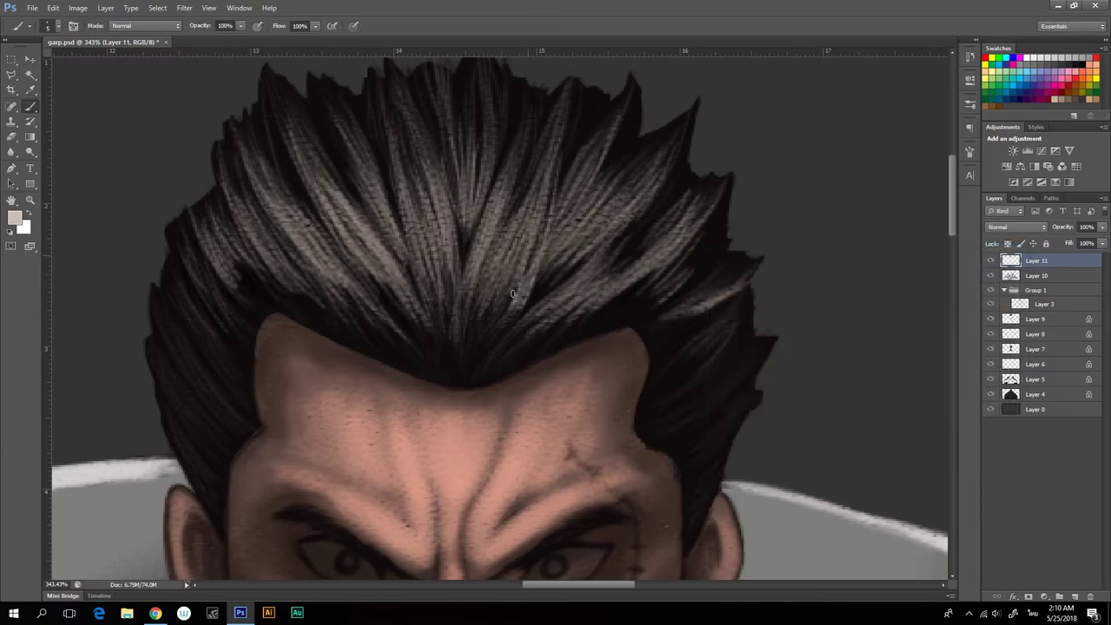
mouse_move(538, 208)
mouse_down()
mouse_move(514, 276)
mouse_move(484, 309)
mouse_up()
drag(495, 263, 474, 298)
Brighten strands up the centre of the hair and across the right side
drag(483, 240, 456, 309)
mouse_move(459, 226)
mouse_down()
mouse_move(446, 295)
mouse_move(430, 301)
mouse_up()
drag(419, 222, 408, 294)
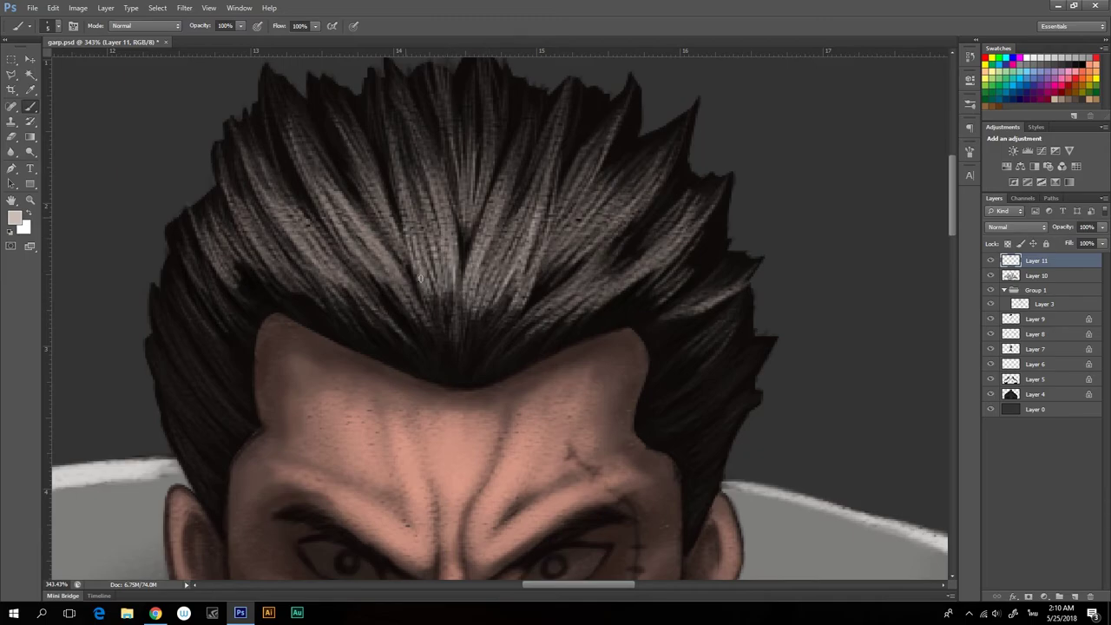
drag(413, 182, 421, 277)
drag(439, 188, 433, 241)
mouse_move(460, 160)
mouse_down()
mouse_move(441, 227)
mouse_move(467, 221)
mouse_up()
drag(566, 296, 528, 326)
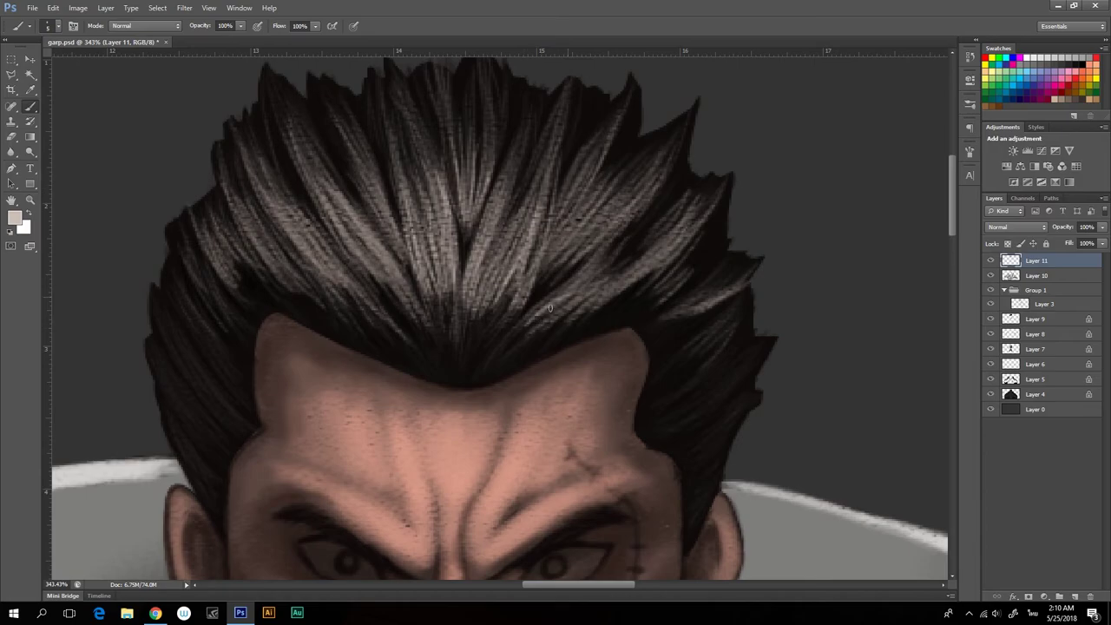
drag(632, 278, 552, 328)
drag(663, 244, 572, 306)
drag(643, 208, 566, 299)
drag(590, 215, 551, 265)
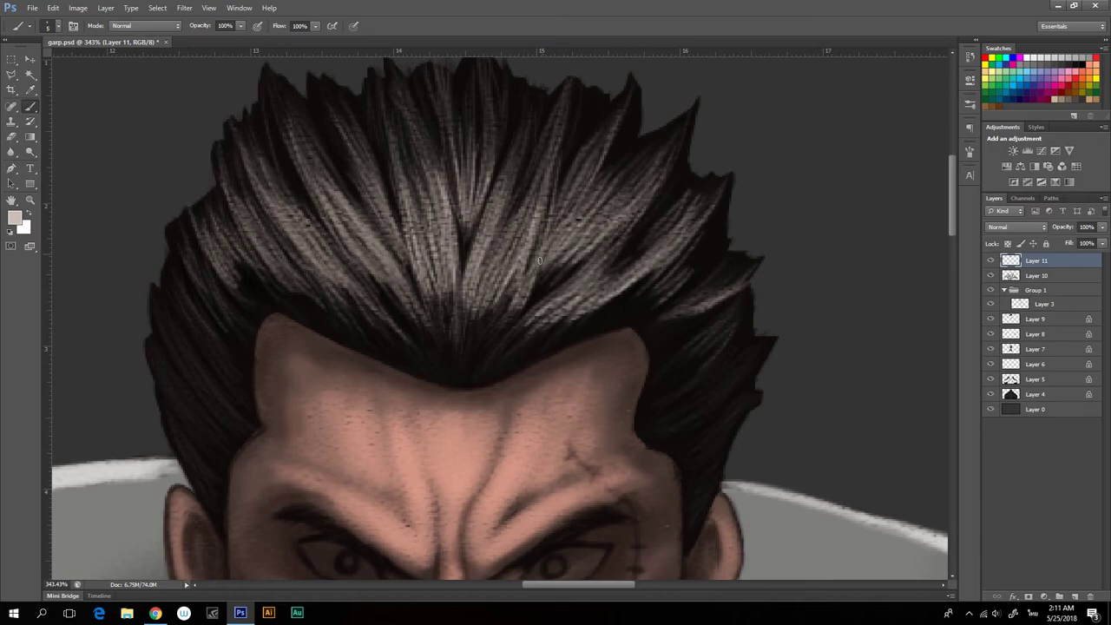
drag(582, 177, 540, 264)
Highlight strands on the left, left-centre and right-centre hair, plus a short crown highlight
drag(374, 252, 397, 286)
mouse_move(347, 212)
mouse_down()
mouse_move(385, 276)
mouse_move(380, 288)
mouse_up()
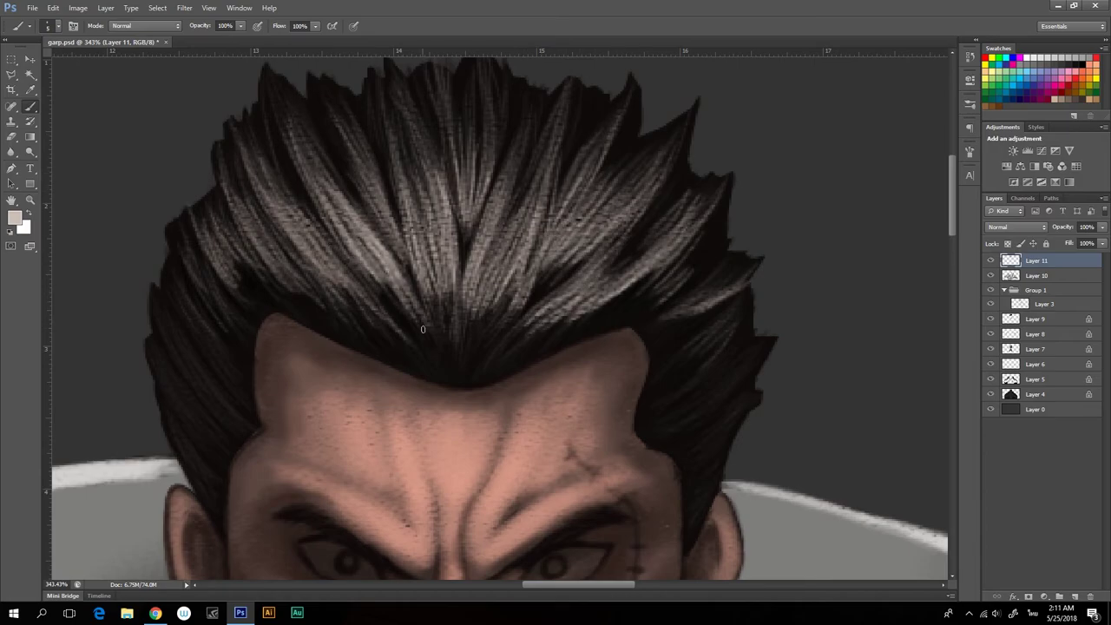
drag(387, 224, 410, 300)
drag(365, 177, 401, 253)
mouse_move(316, 228)
mouse_down()
mouse_move(371, 309)
mouse_move(340, 307)
mouse_up()
drag(273, 224, 307, 293)
mouse_move(234, 219)
mouse_down()
mouse_move(273, 275)
mouse_move(251, 271)
mouse_up()
drag(688, 220, 591, 301)
drag(608, 276, 534, 316)
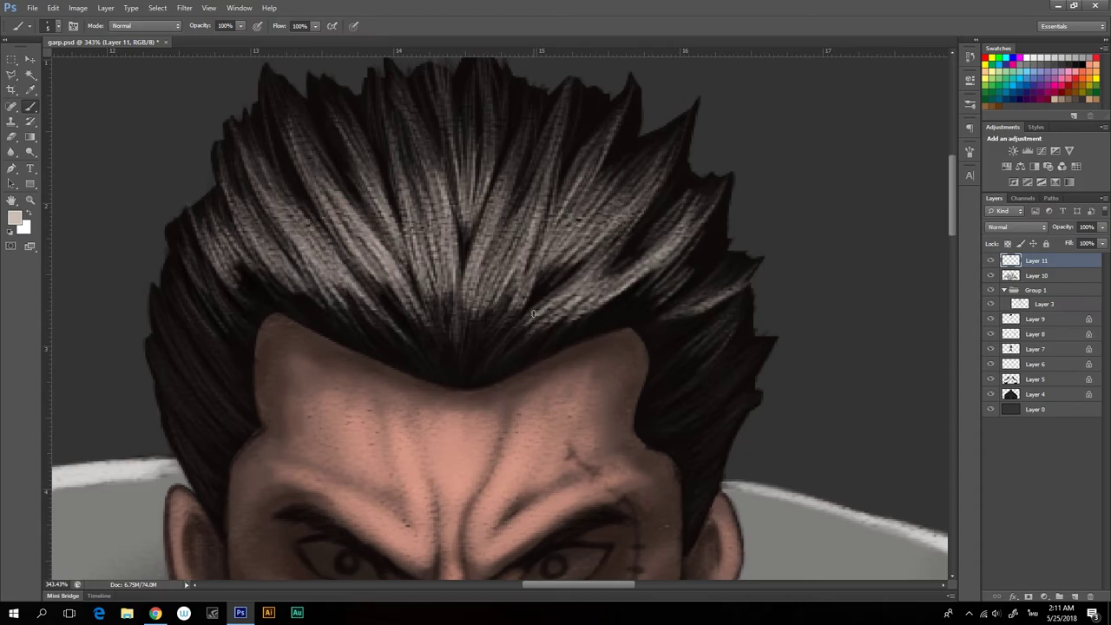
drag(720, 293, 684, 311)
drag(690, 273, 644, 295)
drag(475, 212, 485, 122)
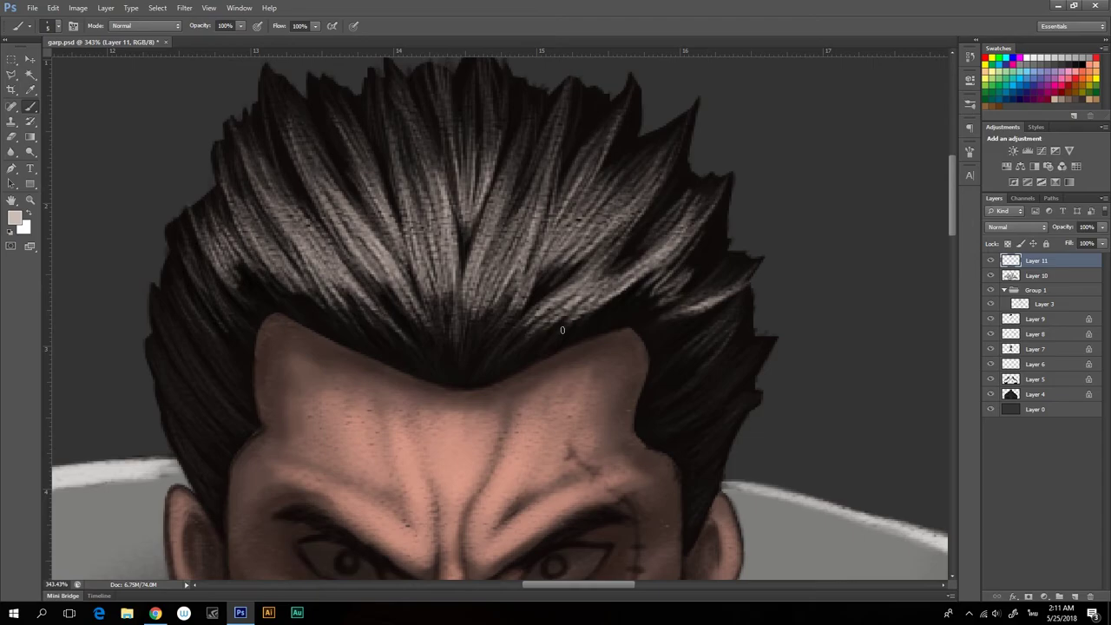
Add faint light strands across the lower hair
key(z)
mouse_move(562, 330)
mouse_down()
mouse_move(545, 203)
mouse_move(590, 228)
mouse_up()
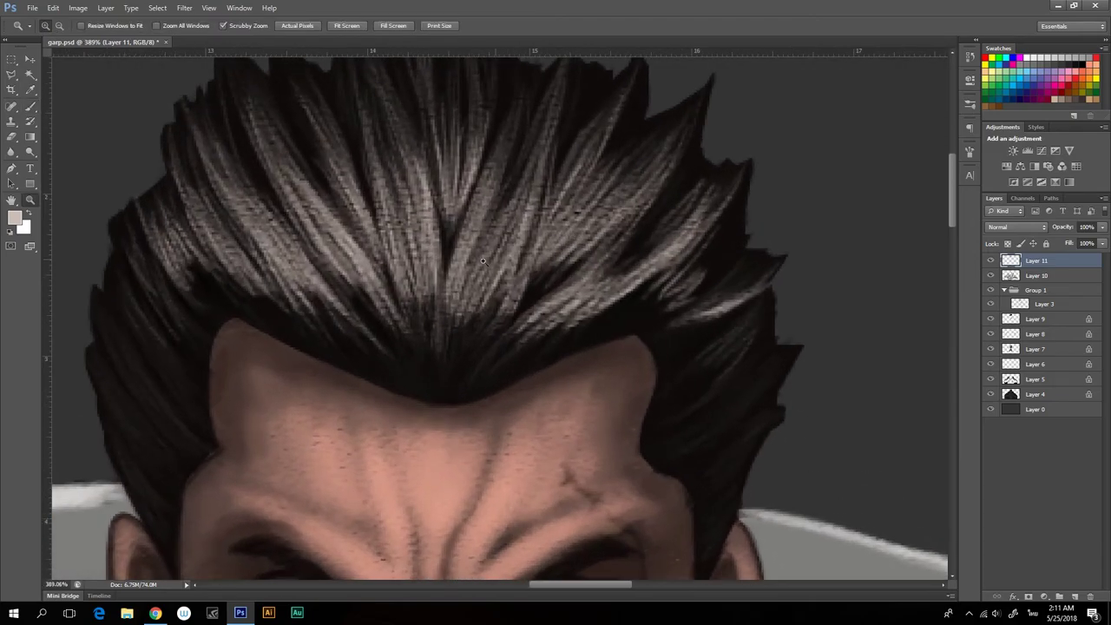
key(b)
mouse_move(434, 356)
mouse_down()
mouse_move(424, 309)
mouse_move(387, 311)
mouse_up()
drag(370, 371, 327, 319)
drag(535, 356, 590, 317)
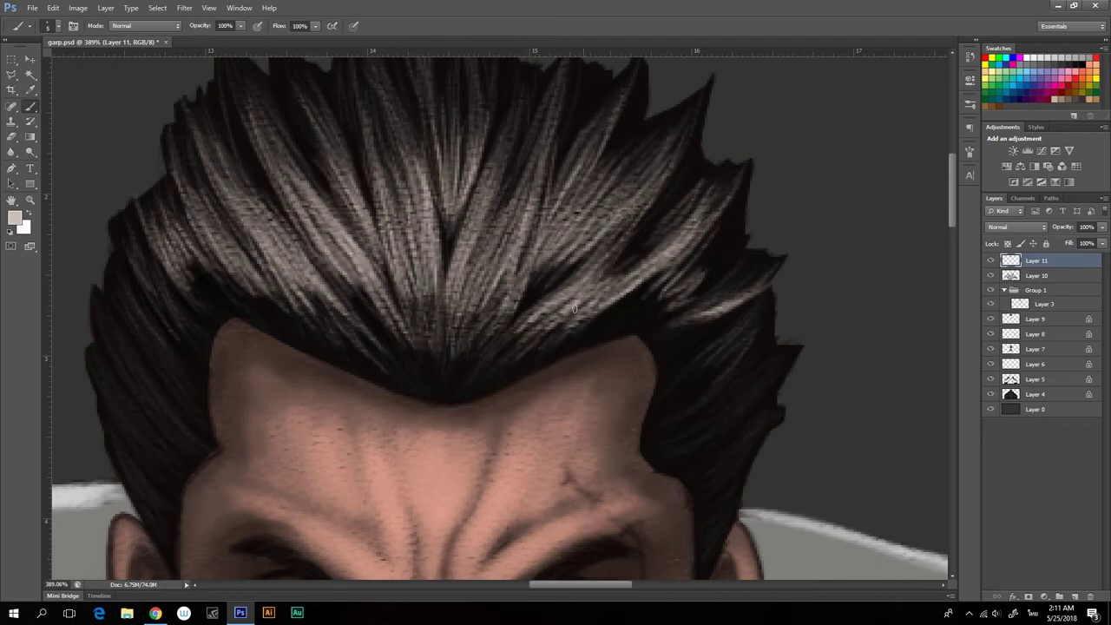
drag(294, 321, 218, 274)
Refine the right hair edge with dark and light strands and brighten the forehead hairline
key(z)
alt+click(539, 406)
drag(531, 138, 585, 117)
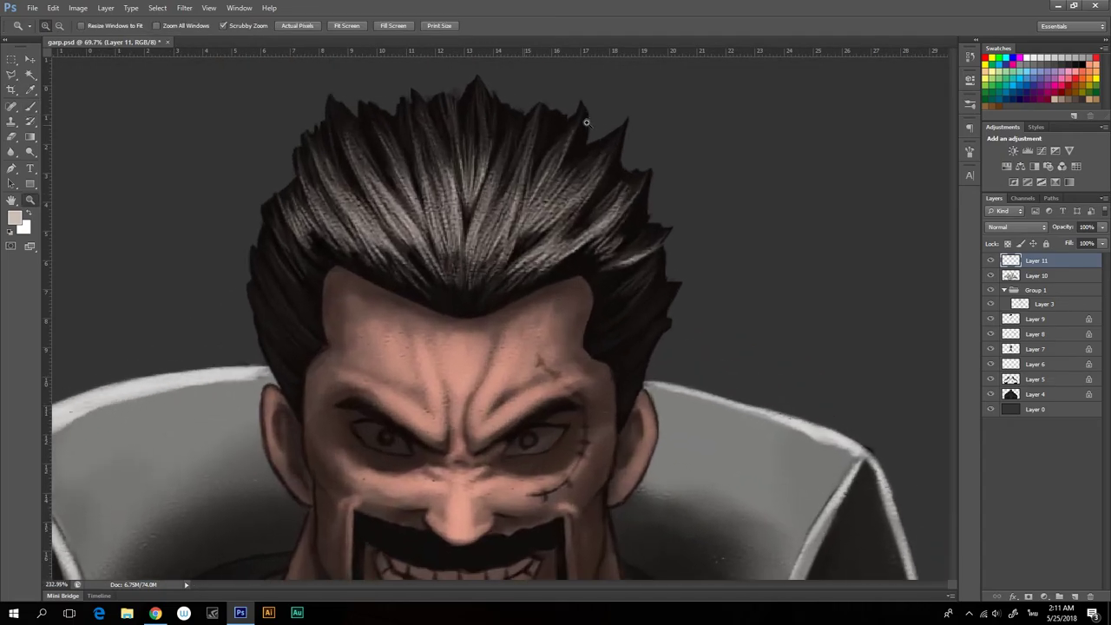
click(13, 217)
key(Escape)
key(b)
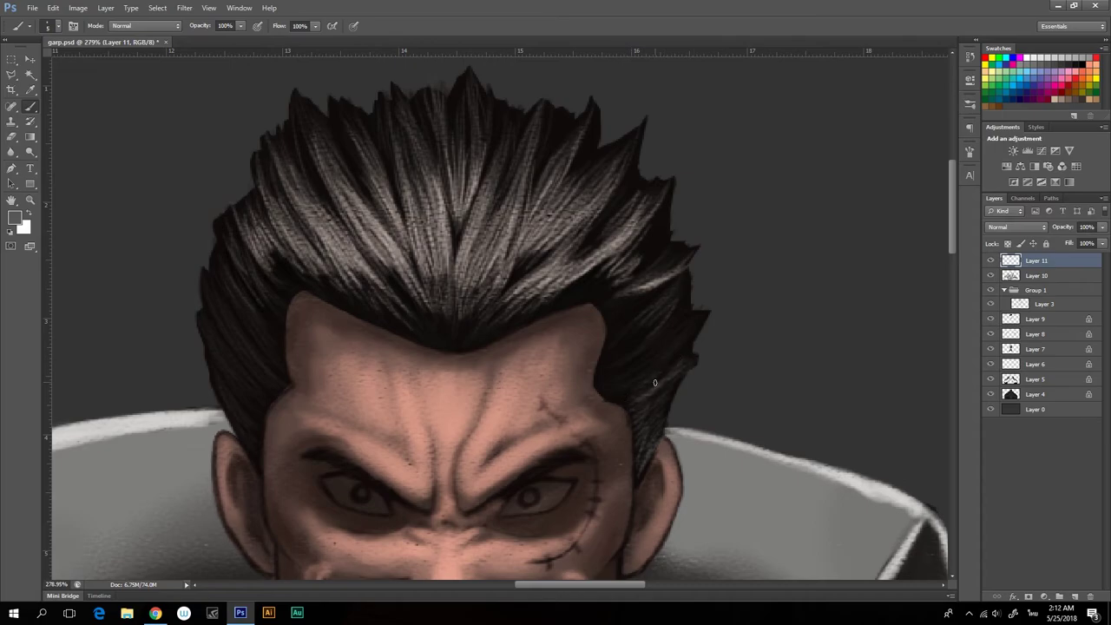
drag(701, 320, 683, 365)
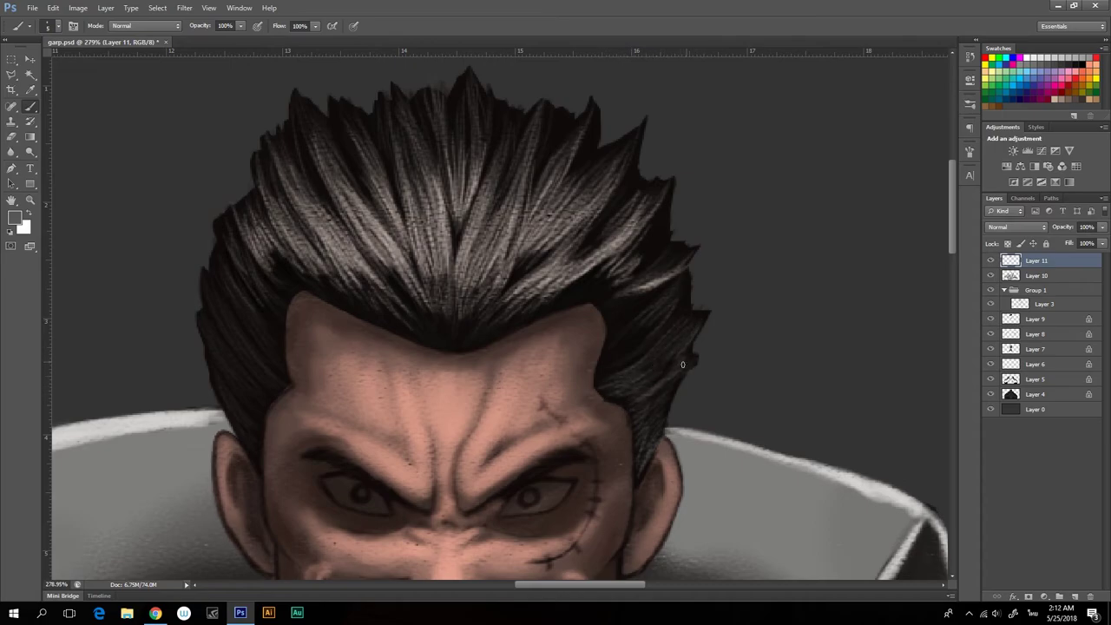
drag(600, 364, 672, 324)
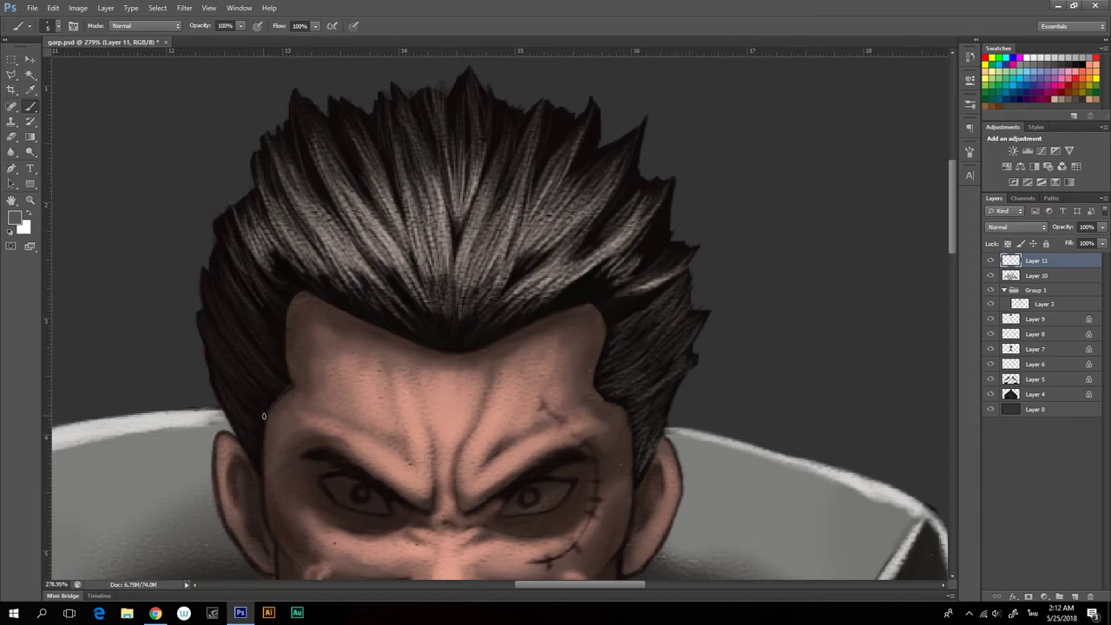
mouse_move(263, 404)
mouse_down()
mouse_move(277, 374)
mouse_move(228, 274)
mouse_move(255, 284)
mouse_up()
mouse_move(596, 334)
mouse_down()
mouse_move(660, 295)
mouse_move(639, 336)
mouse_up()
mouse_move(682, 365)
mouse_down()
mouse_move(640, 434)
mouse_move(573, 415)
mouse_move(628, 391)
mouse_up()
key(z)
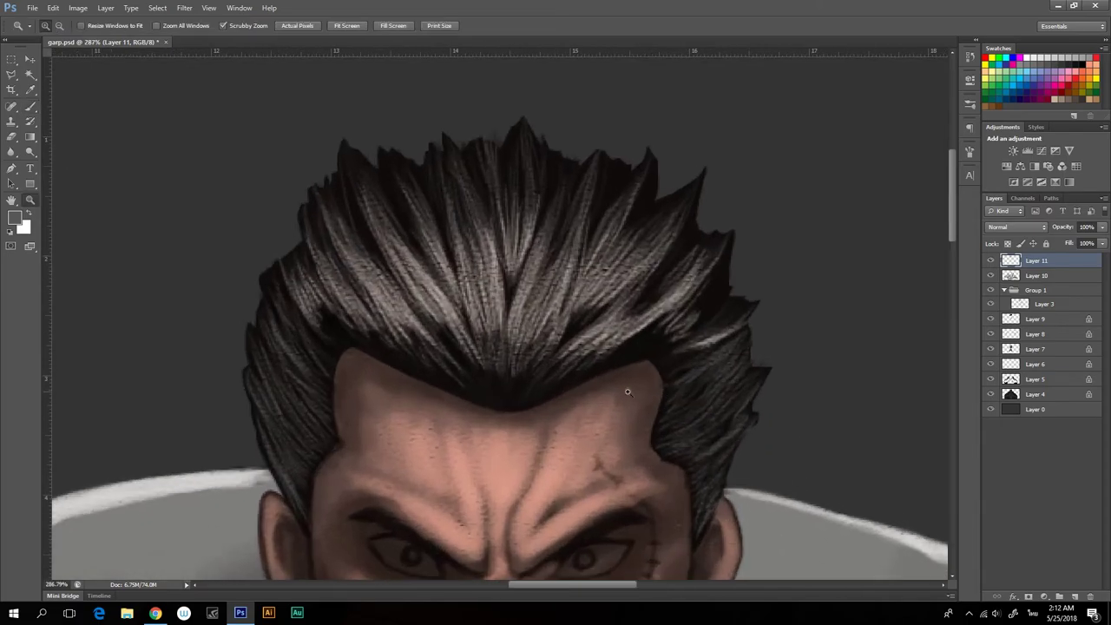
Set the foreground colour to a grey for the hair strands
click(14, 218)
click(722, 392)
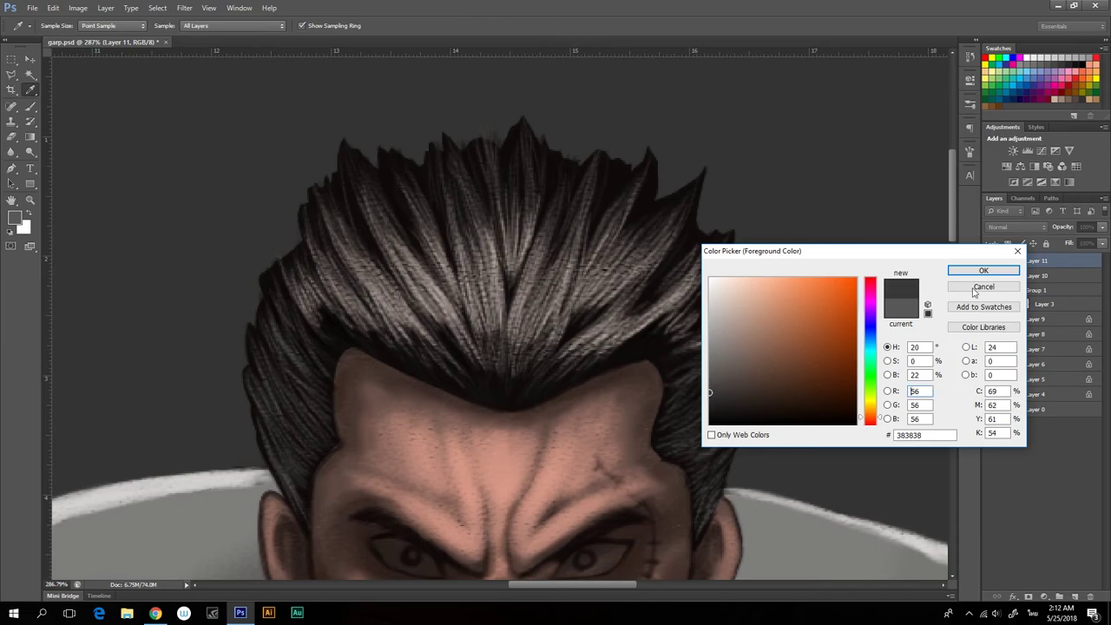
key(Return)
key(b)
click(14, 218)
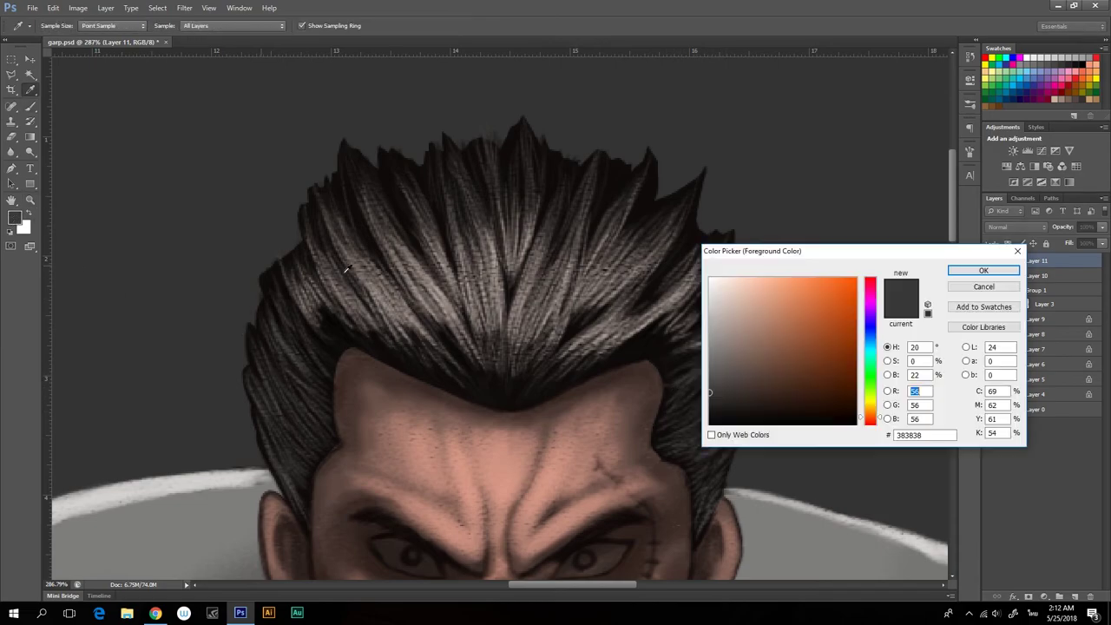
click(714, 395)
key(Return)
key(b)
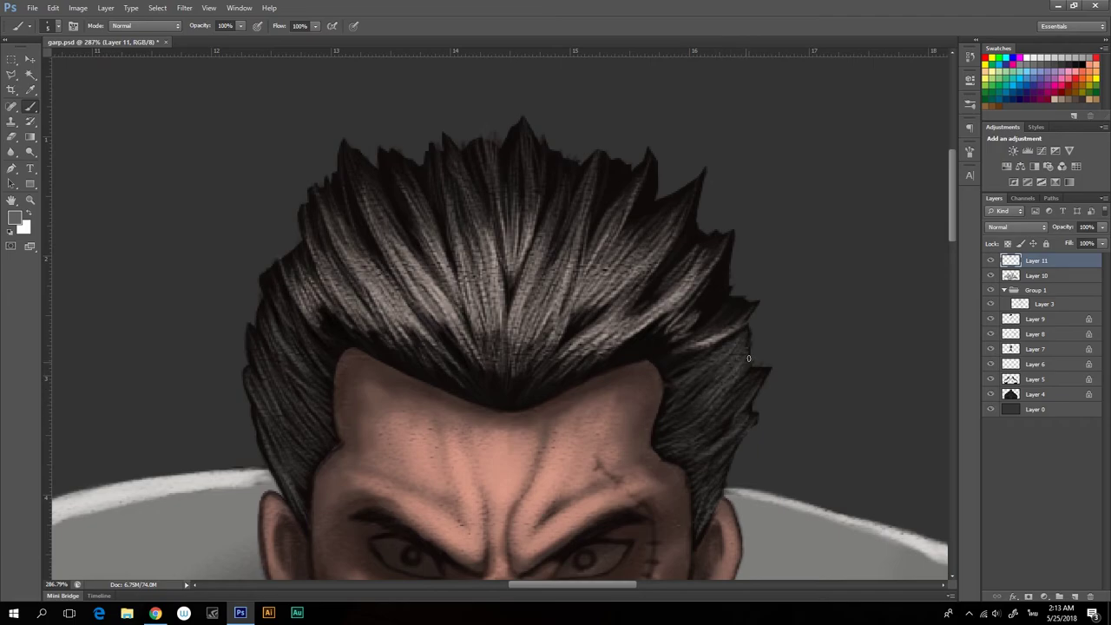
Paint grey strands along the right hair edge and down the left hair edge
mouse_move(752, 412)
mouse_down()
mouse_move(716, 456)
mouse_move(664, 421)
mouse_move(681, 383)
mouse_up()
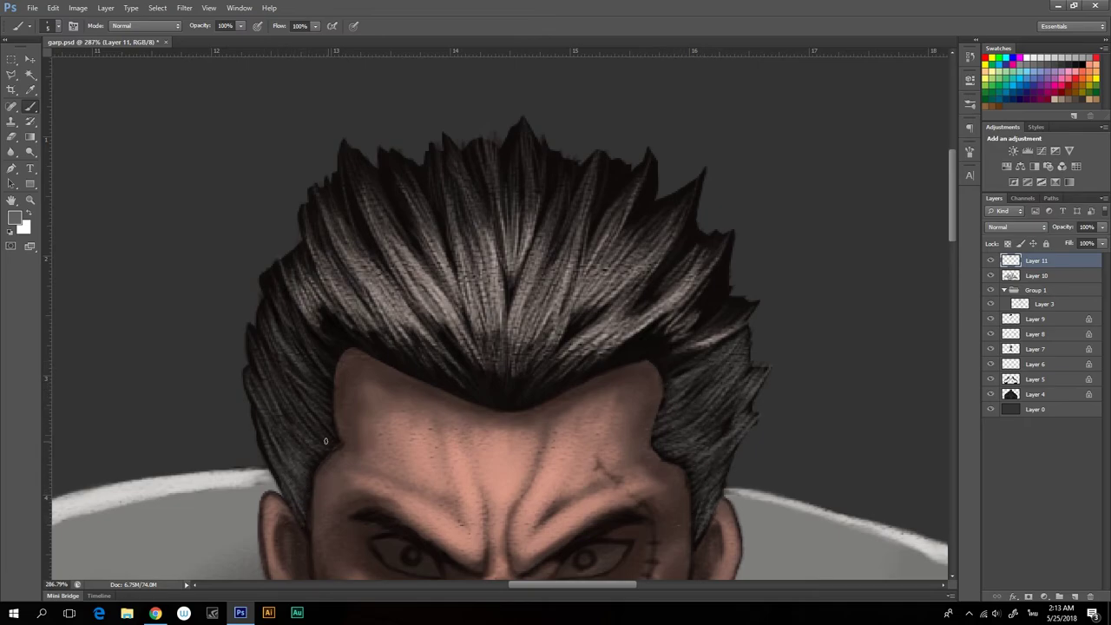
mouse_move(297, 369)
mouse_down()
mouse_move(265, 322)
mouse_move(286, 382)
mouse_up()
drag(260, 308, 269, 363)
mouse_move(279, 411)
mouse_down()
mouse_move(261, 456)
mouse_move(265, 482)
mouse_move(276, 438)
mouse_up()
mouse_move(306, 365)
mouse_down()
mouse_move(316, 409)
mouse_move(270, 374)
mouse_up()
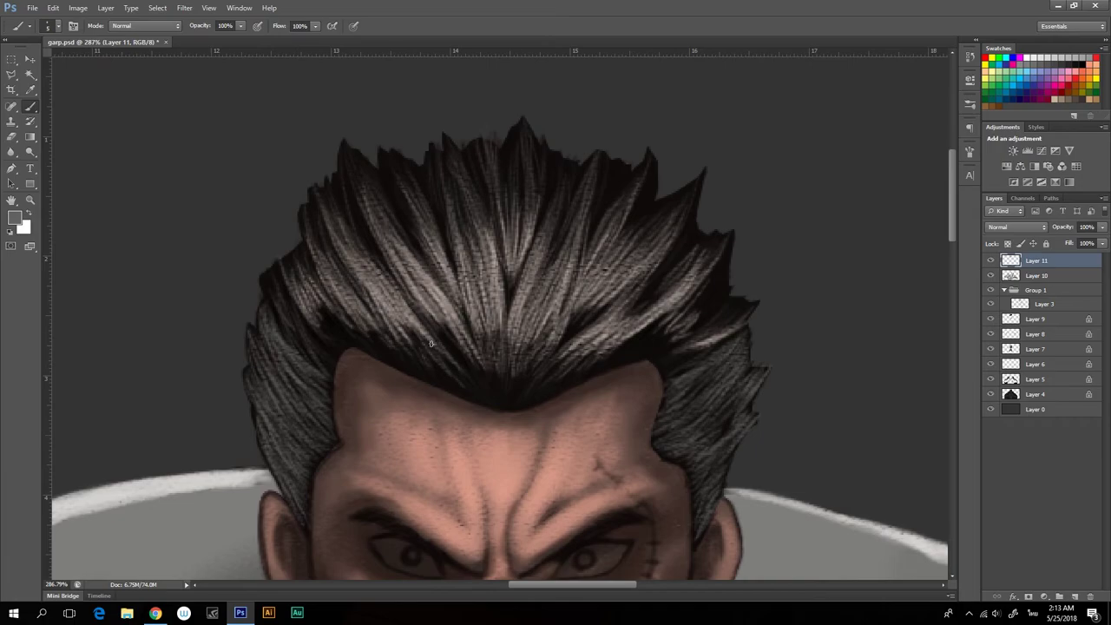
key(z)
drag(502, 418, 235, 259)
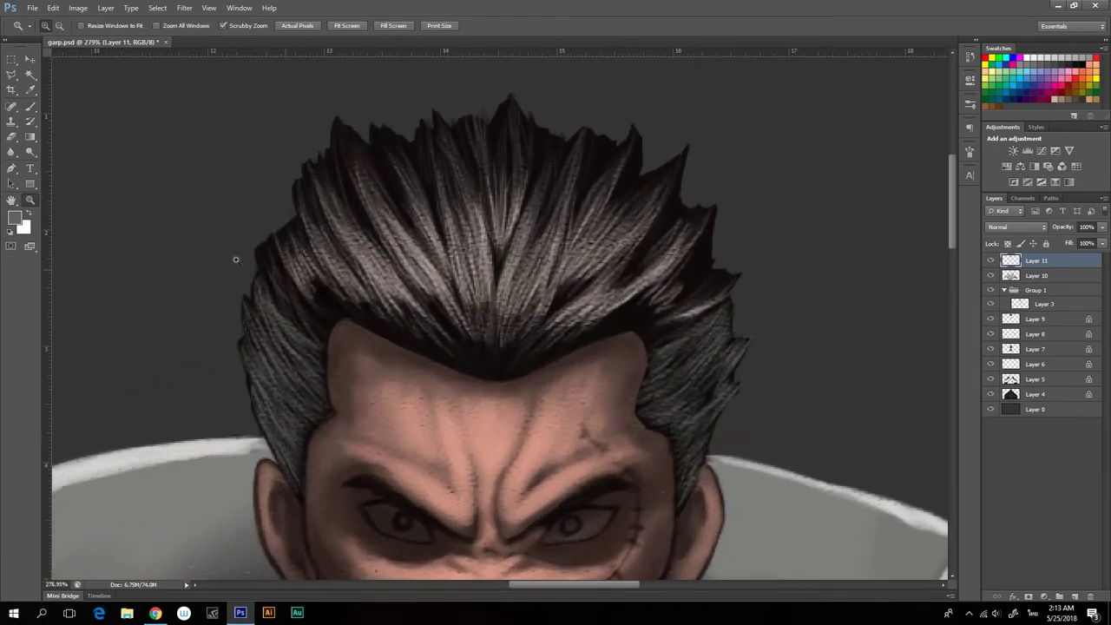
Pick a paler grey and paint lighter strands over the right side of the hair
click(18, 218)
drag(715, 370, 714, 342)
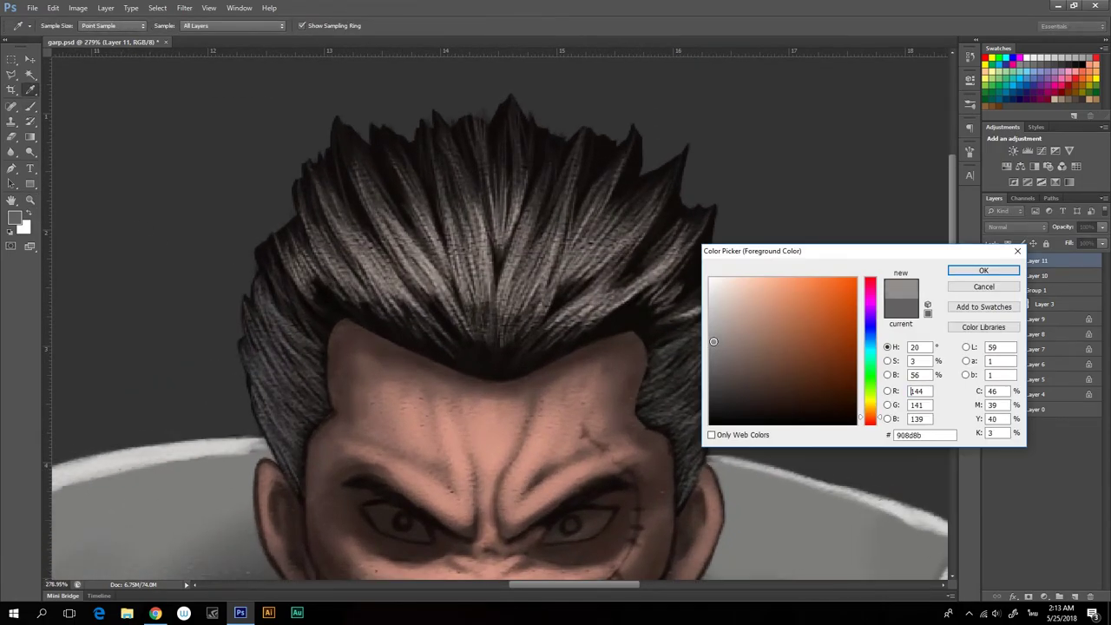
key(Return)
key(b)
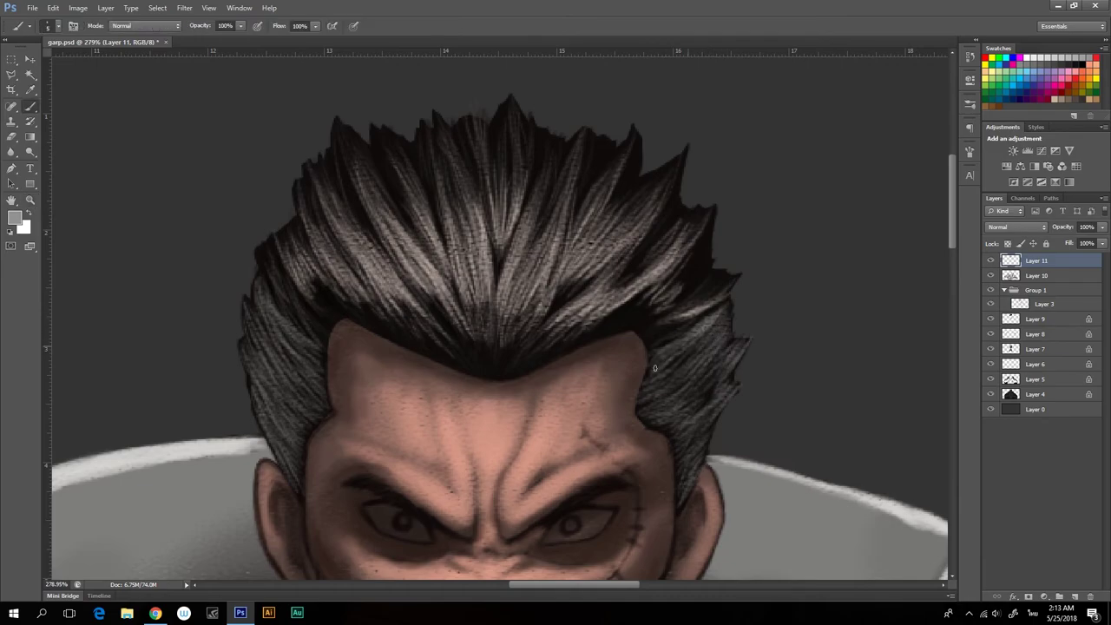
mouse_move(648, 370)
mouse_down()
mouse_move(647, 393)
mouse_move(724, 358)
mouse_move(710, 417)
mouse_move(668, 434)
mouse_up()
mouse_move(703, 396)
mouse_down()
mouse_move(660, 417)
mouse_move(686, 495)
mouse_move(736, 395)
mouse_move(711, 407)
mouse_up()
drag(726, 333, 695, 394)
drag(724, 314, 655, 403)
Paint light grey strands down the left side of the hair, then touch up the right side
drag(273, 336, 312, 372)
drag(264, 308, 306, 347)
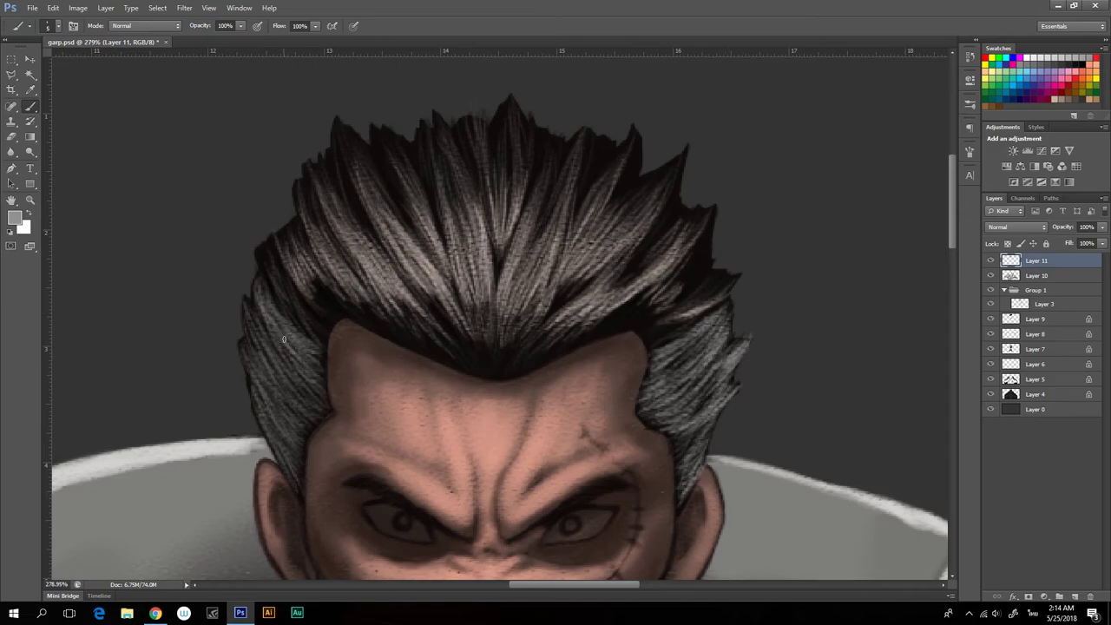
drag(256, 286, 278, 346)
mouse_move(246, 305)
mouse_down()
mouse_move(273, 376)
mouse_move(309, 382)
mouse_up()
mouse_move(275, 337)
mouse_down()
mouse_move(312, 382)
mouse_move(319, 417)
mouse_up()
mouse_move(254, 365)
mouse_down()
mouse_move(295, 415)
mouse_move(297, 457)
mouse_up()
drag(266, 417, 299, 478)
drag(253, 396, 277, 429)
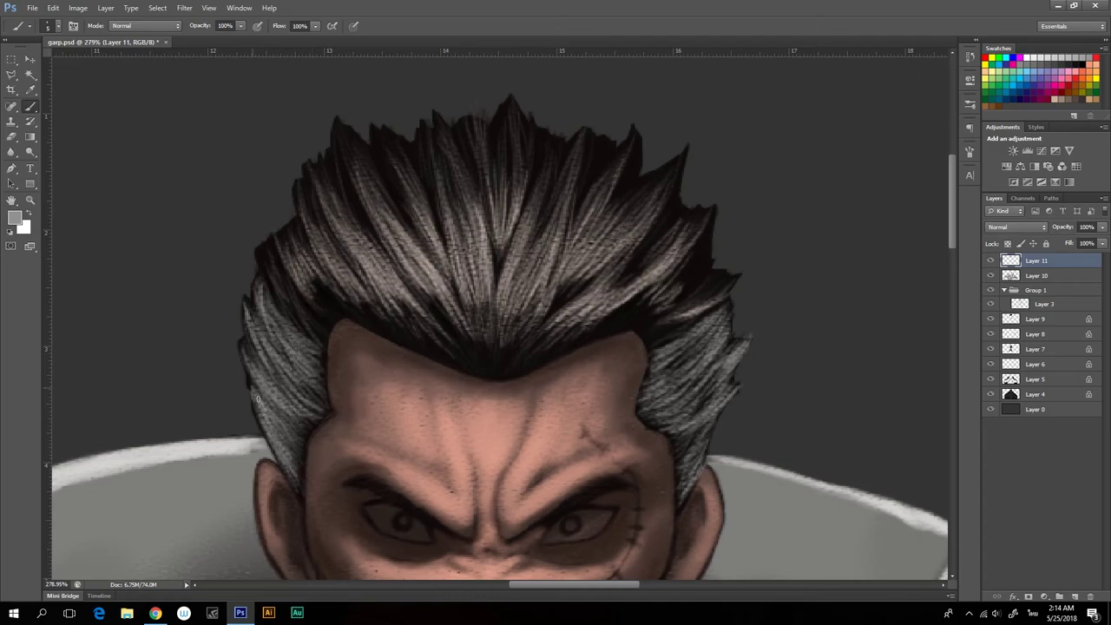
drag(248, 364, 260, 419)
mouse_move(243, 299)
mouse_down()
mouse_move(271, 382)
mouse_move(296, 373)
mouse_up()
drag(264, 282, 313, 356)
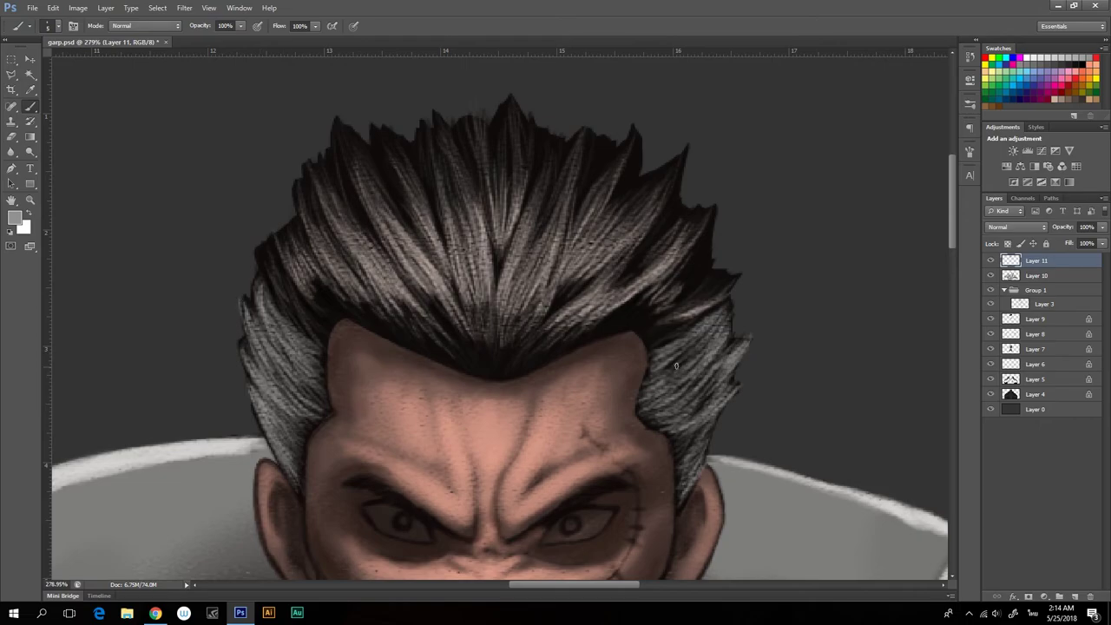
mouse_move(728, 297)
mouse_down()
mouse_move(704, 324)
mouse_move(704, 387)
mouse_move(668, 414)
mouse_up()
mouse_move(719, 328)
mouse_down()
mouse_move(678, 372)
mouse_move(660, 359)
mouse_move(547, 425)
mouse_up()
key(z)
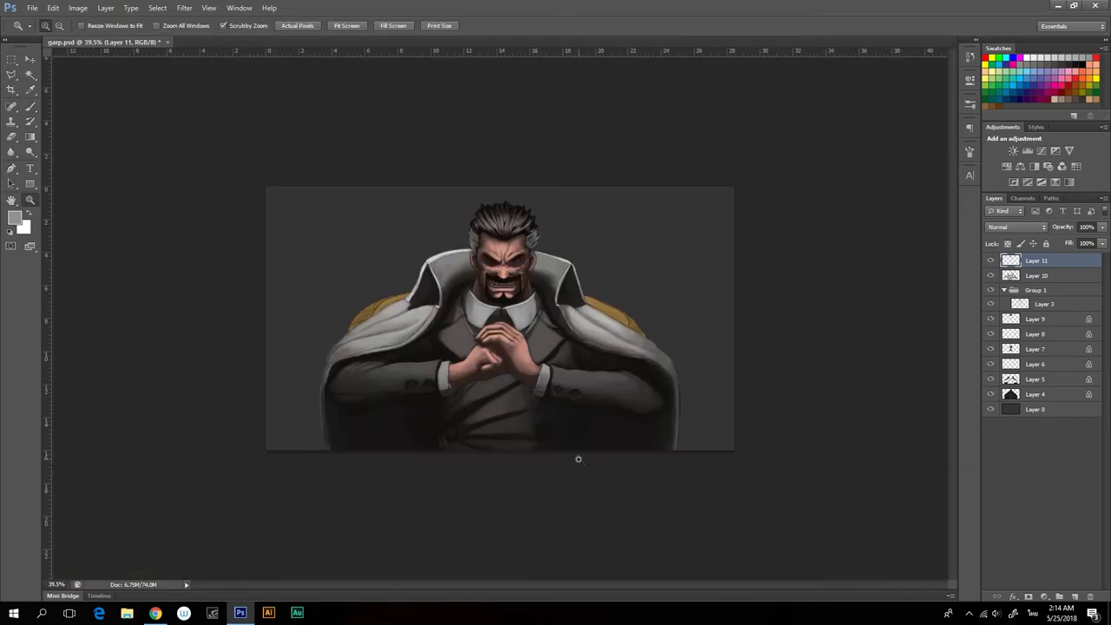
Zoom in on the face and sample a skin tone as the foreground colour
drag(508, 252, 522, 262)
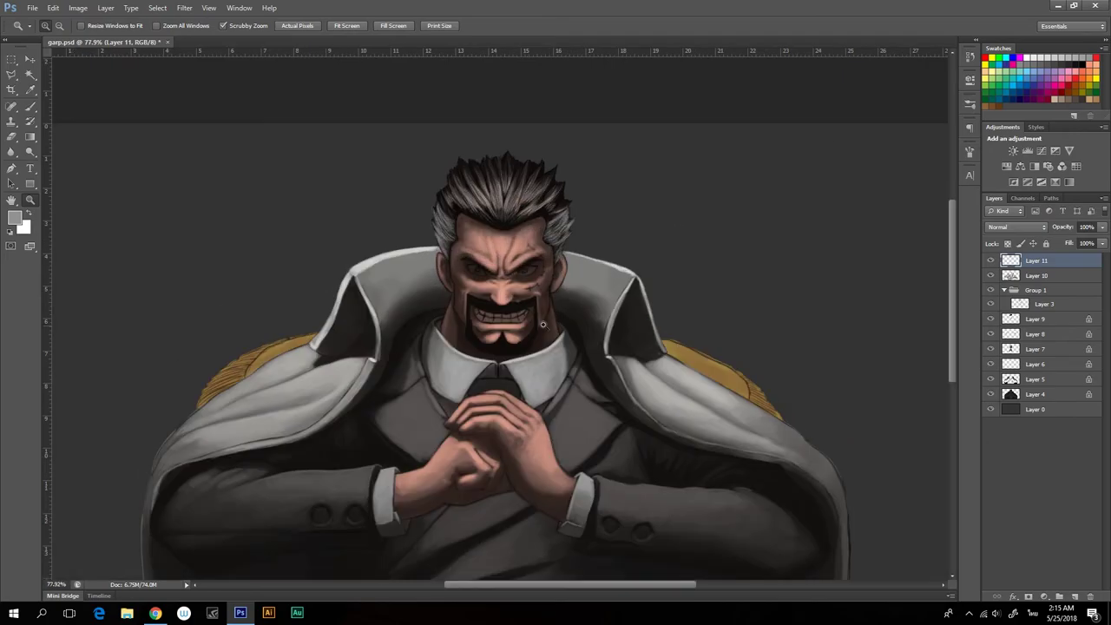
drag(513, 214, 608, 217)
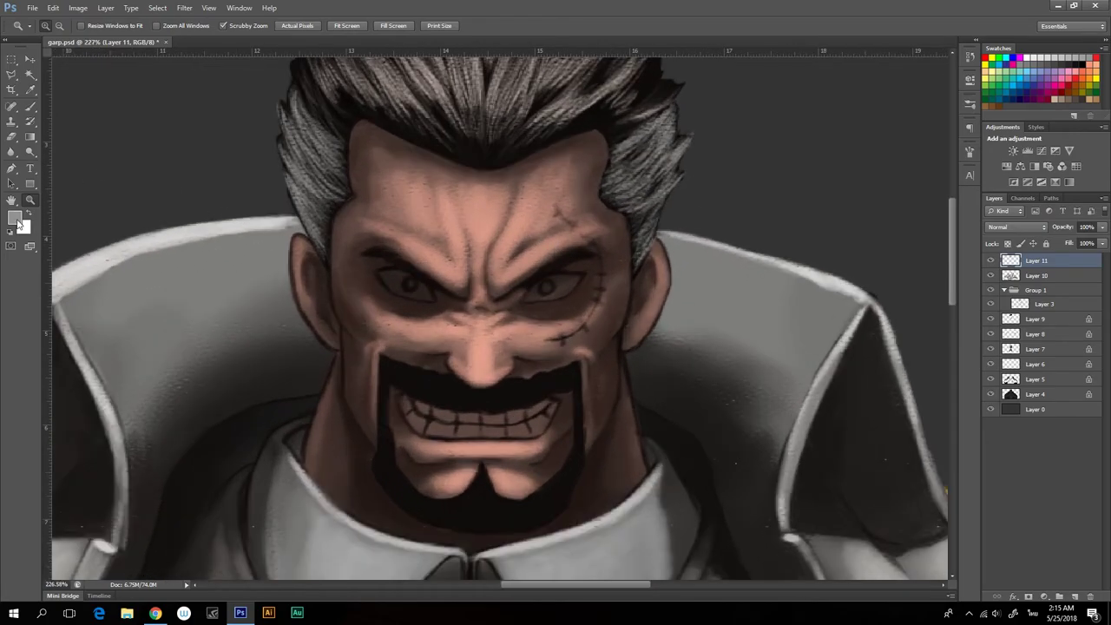
click(15, 218)
click(486, 219)
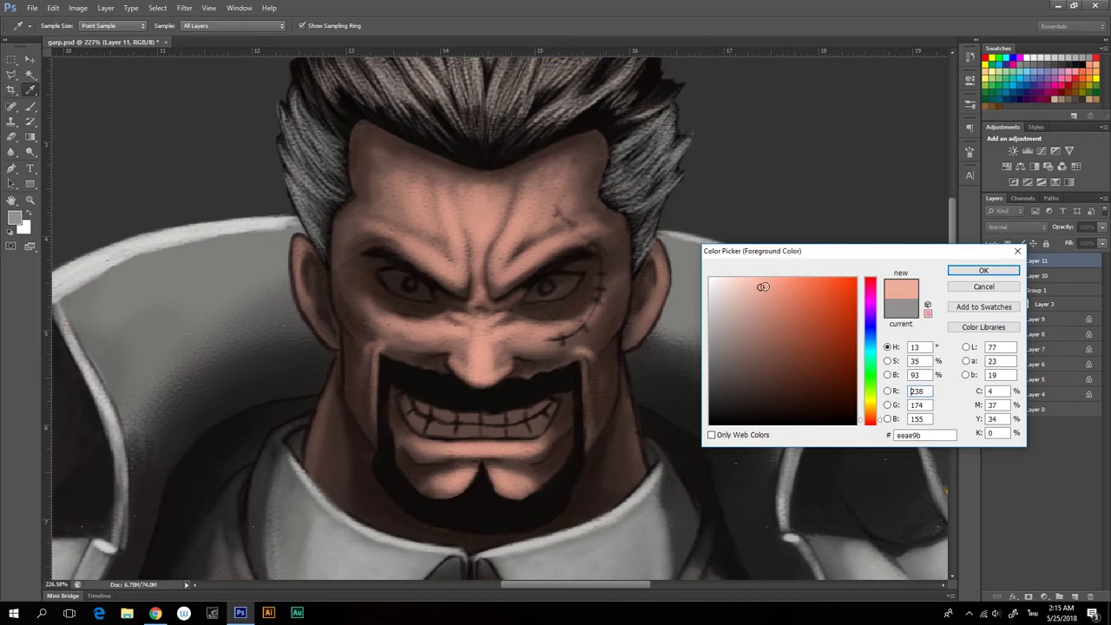
key(Return)
key(b)
Set the brush to 80% opacity and 21 px size
right_click(497, 264)
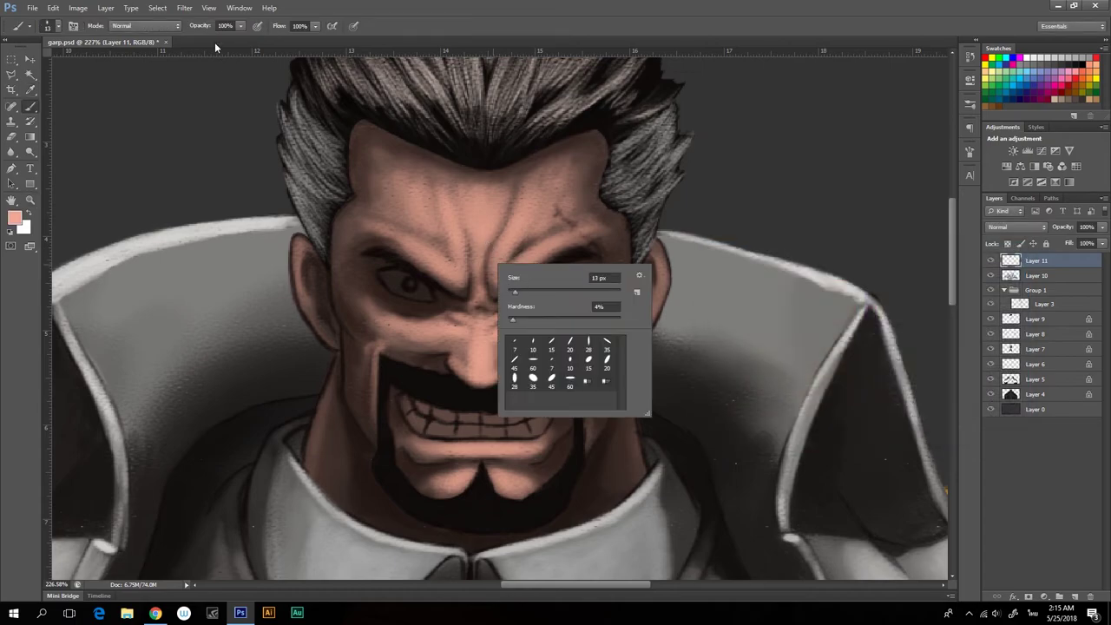
key(Escape)
key(8)
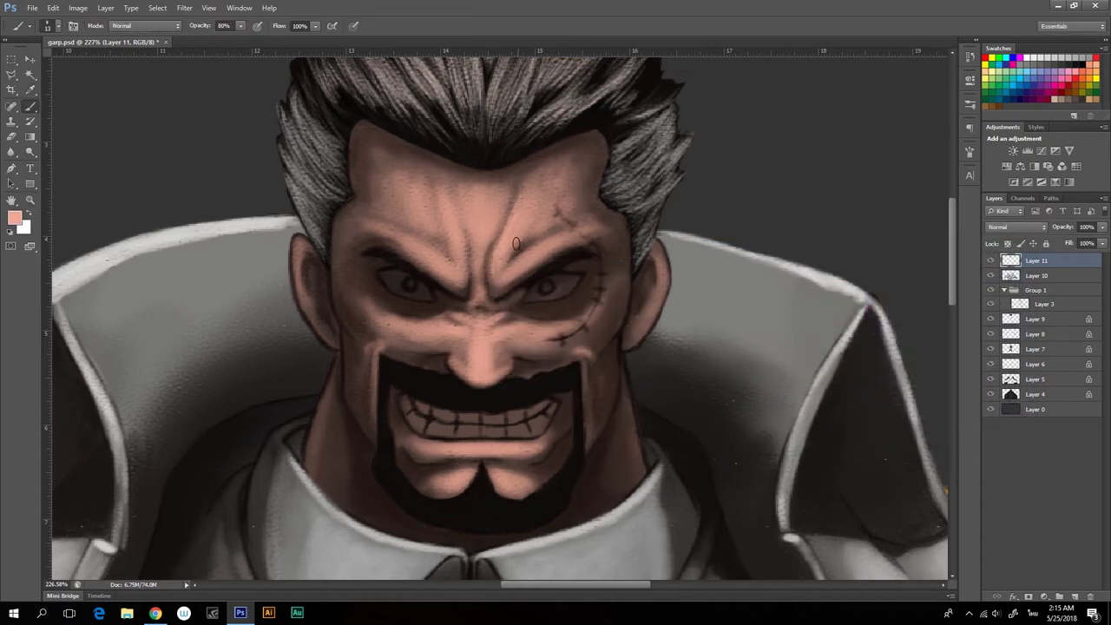
right_click(500, 259)
key(Escape)
key(bracketright)
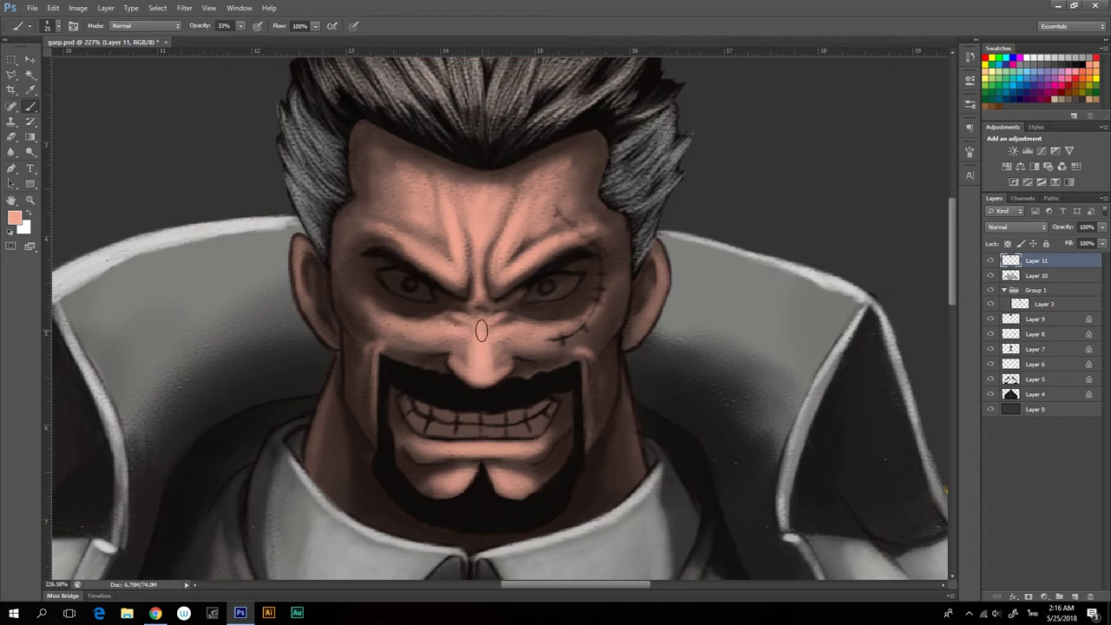
right_click(484, 330)
click(461, 317)
Lighten the skin between the eyebrows, the nose tip and the cheek edge beside the moustache
mouse_move(484, 303)
mouse_down()
mouse_move(521, 310)
mouse_move(524, 324)
mouse_up()
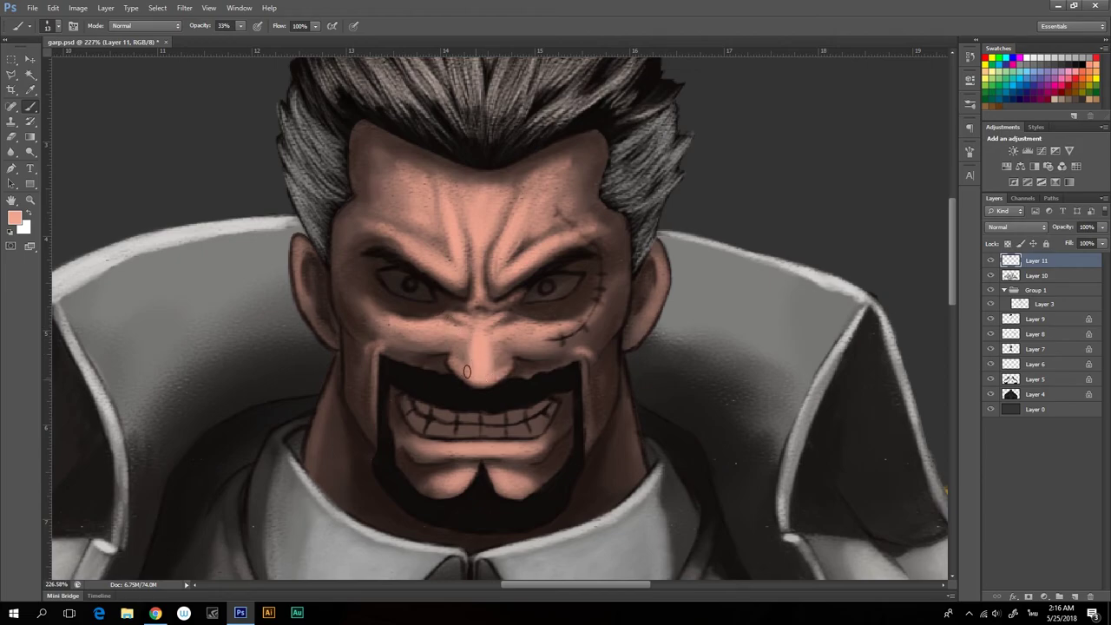
drag(466, 372, 474, 381)
drag(591, 361, 587, 400)
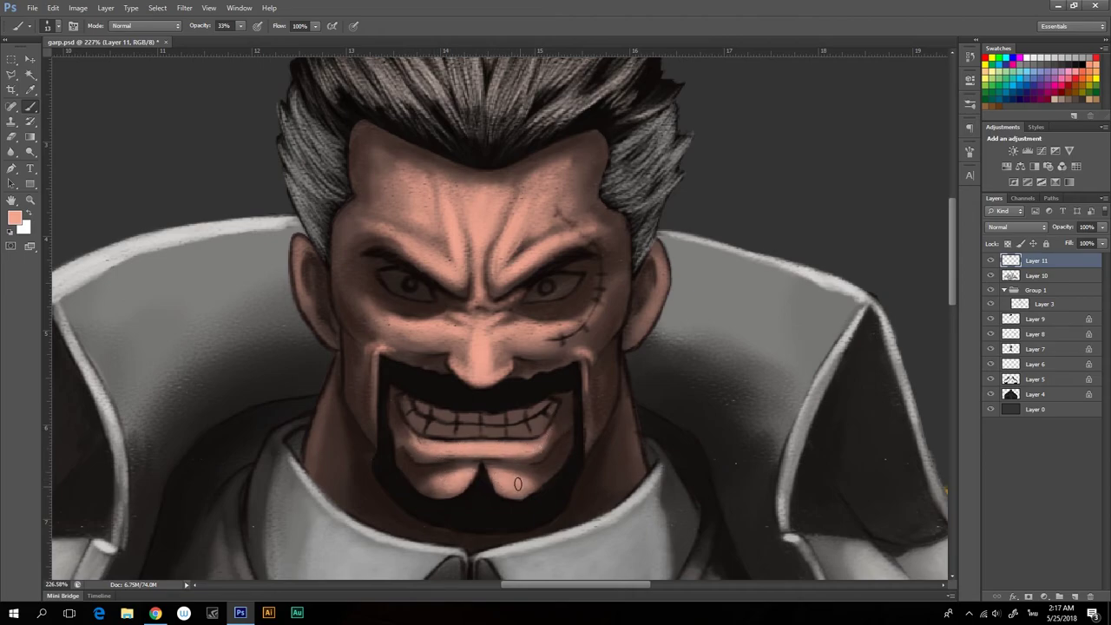
alt+click(333, 272)
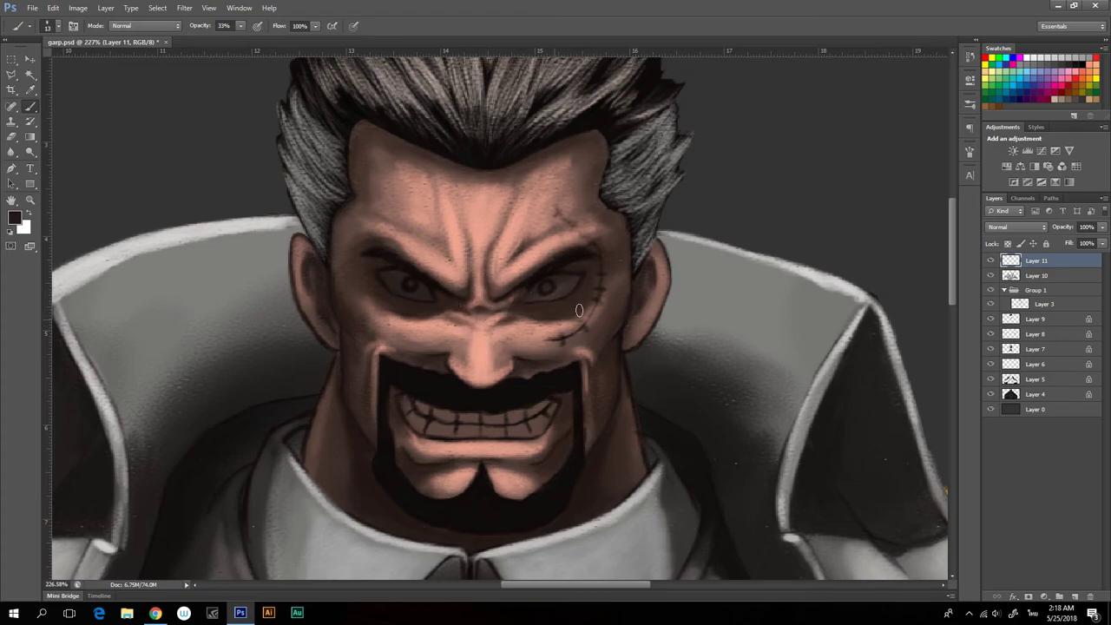
Sample a dark brow colour, then choose a grey and set brush opacity to 44%
alt+click(521, 266)
right_click(515, 288)
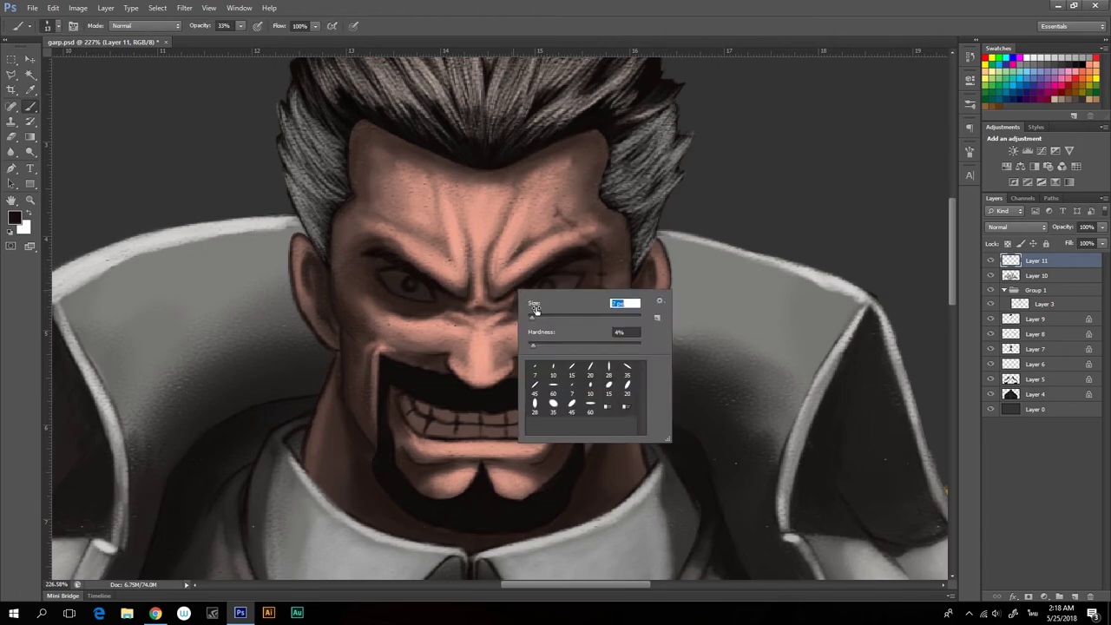
click(970, 151)
key(F5)
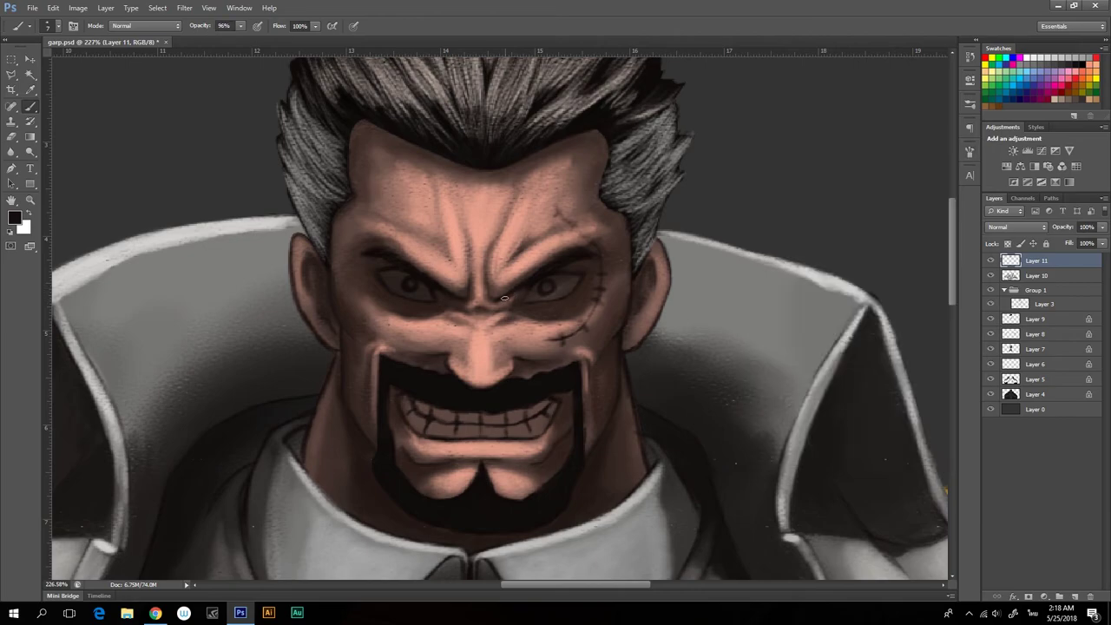
click(14, 217)
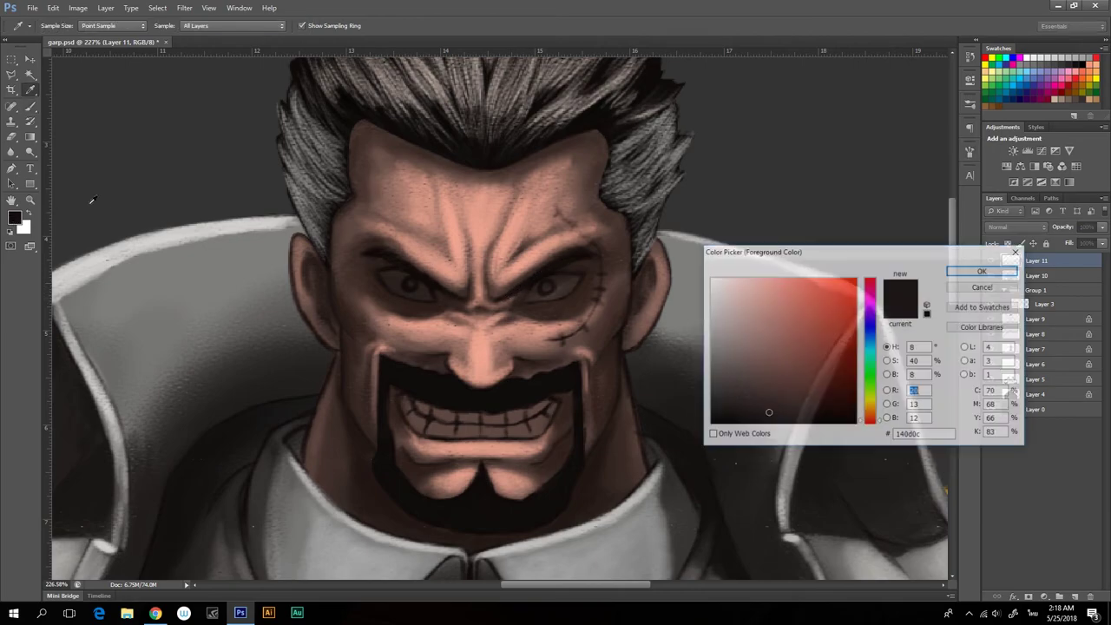
click(724, 330)
click(993, 265)
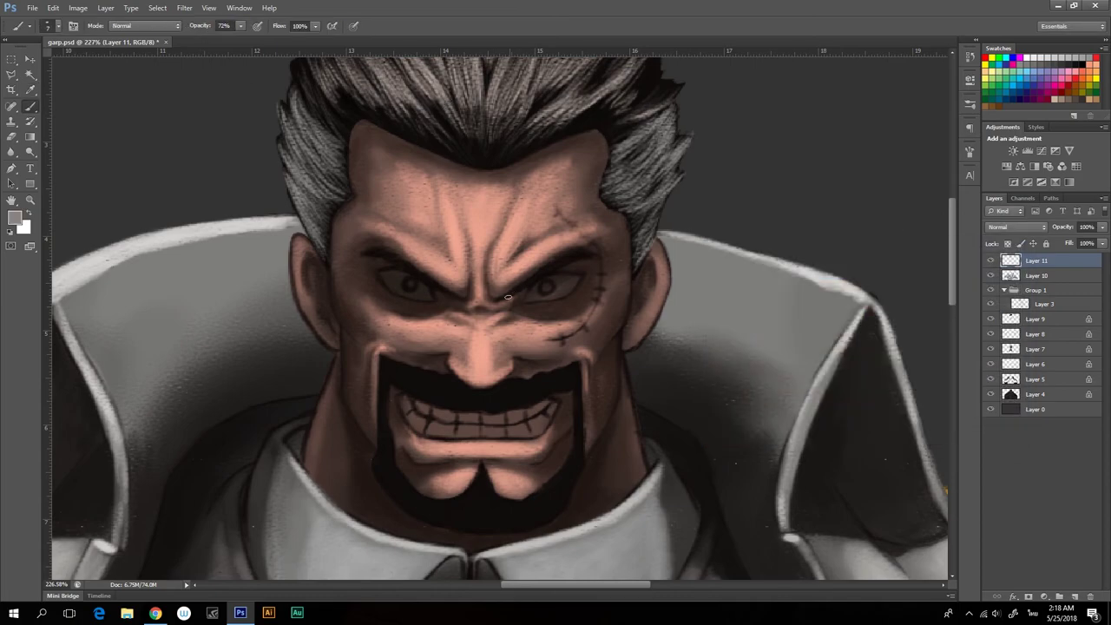
key(4)
key(4)
Sample a dark hair colour, zoom in on the beard and show the Brush panel
key(z)
mouse_move(389, 253)
mouse_down()
mouse_move(577, 411)
mouse_move(599, 261)
mouse_up()
key(i)
click(597, 109)
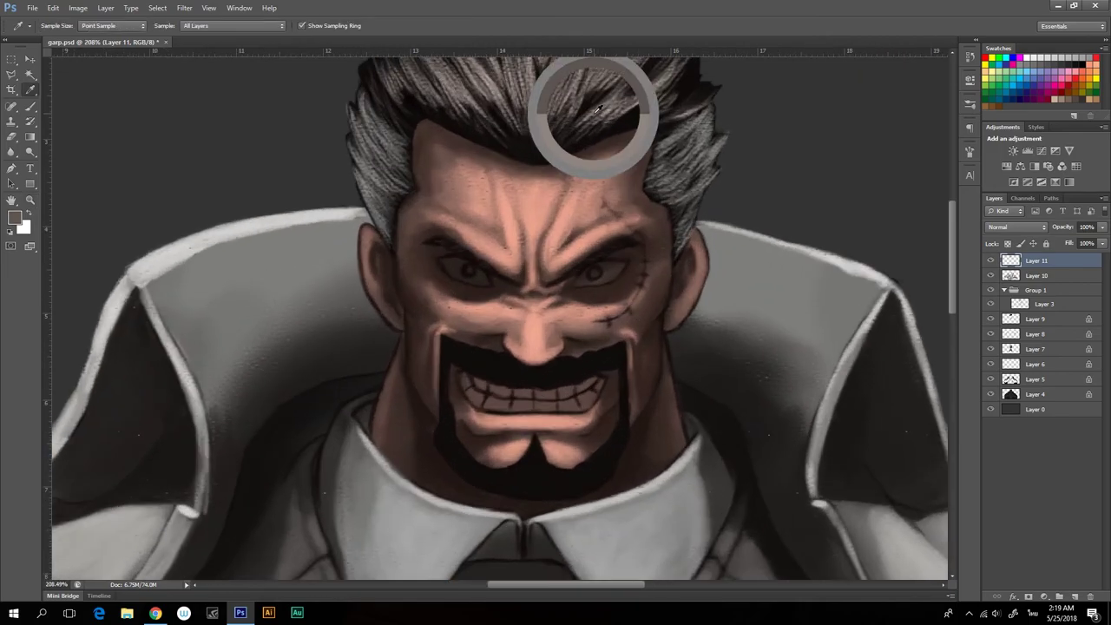
click(560, 128)
key(z)
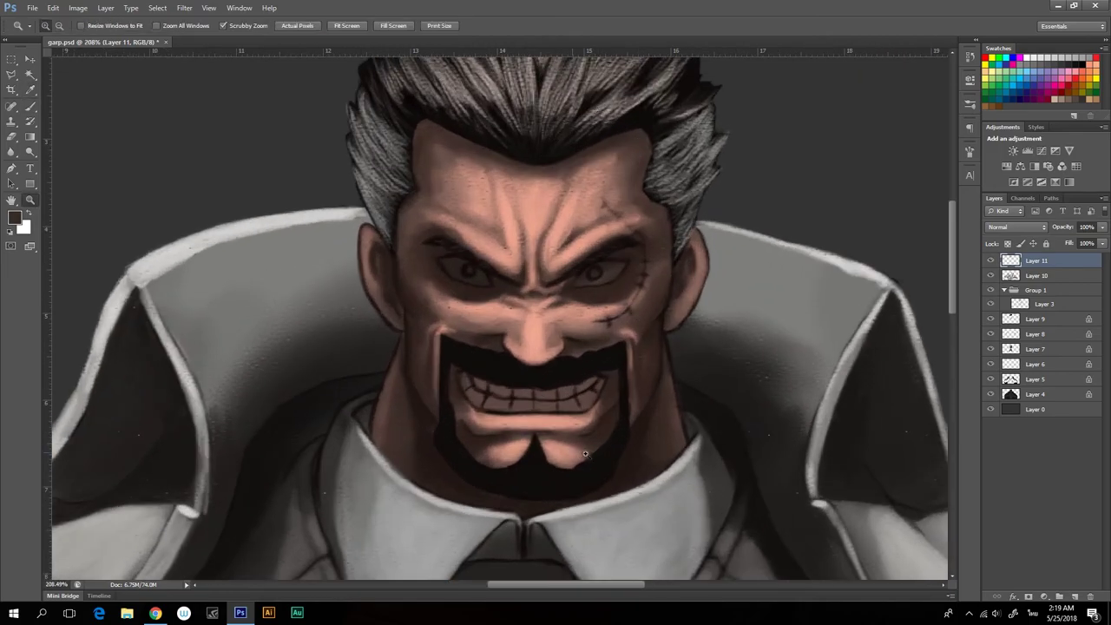
drag(585, 454, 599, 441)
key(b)
key(F5)
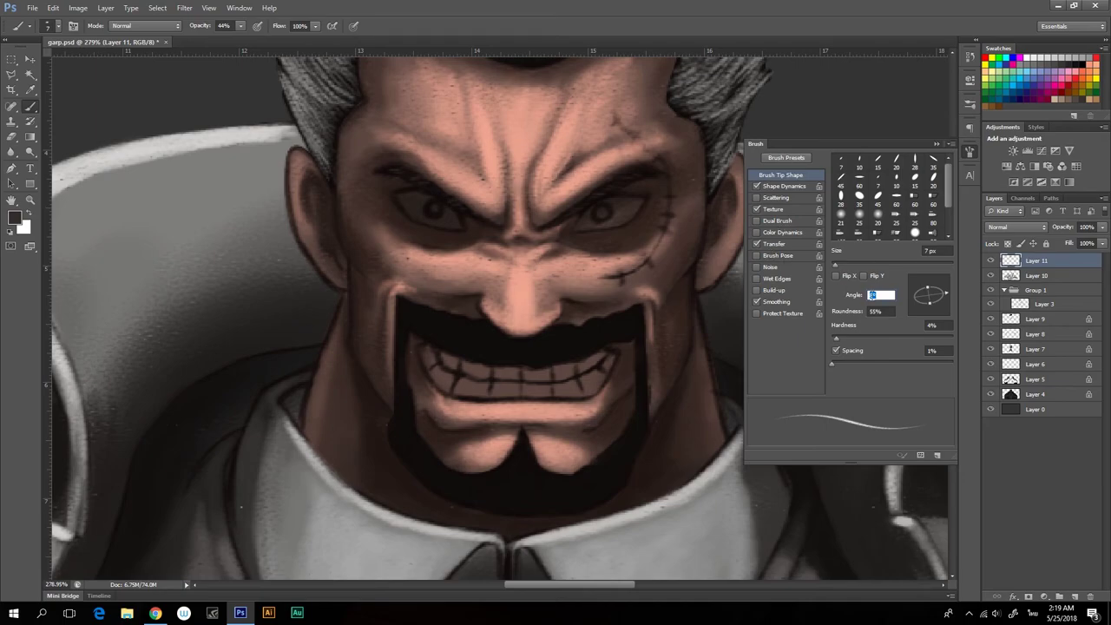
Rotate the brush tip angle, use 100% opacity at a smaller size, and paint beard strands below the lip
drag(938, 295, 928, 280)
key(F5)
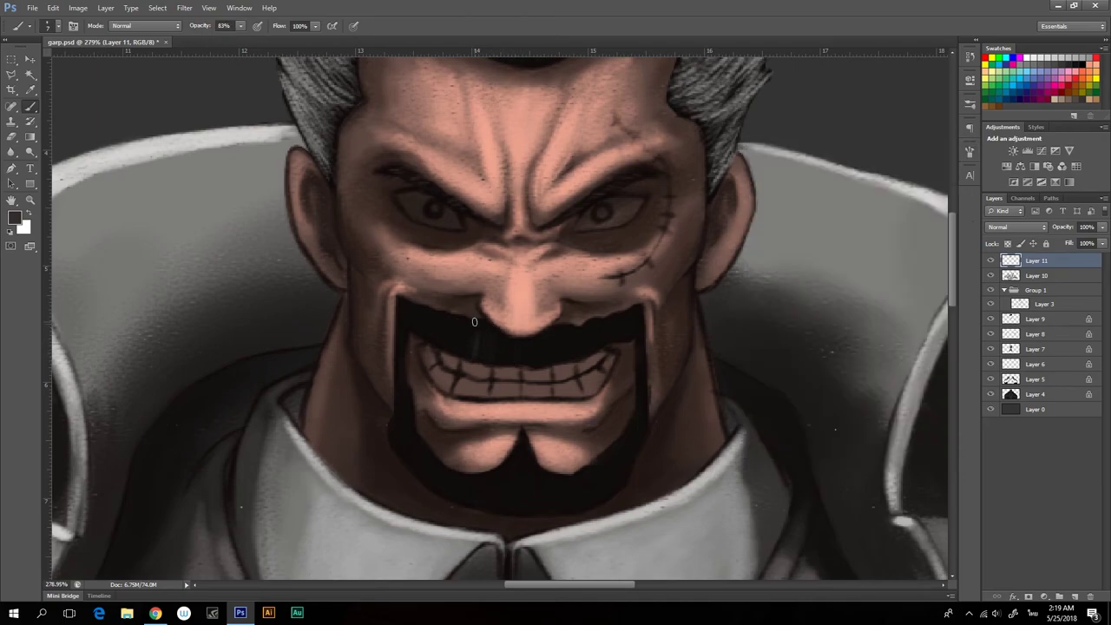
key(0)
right_click(538, 295)
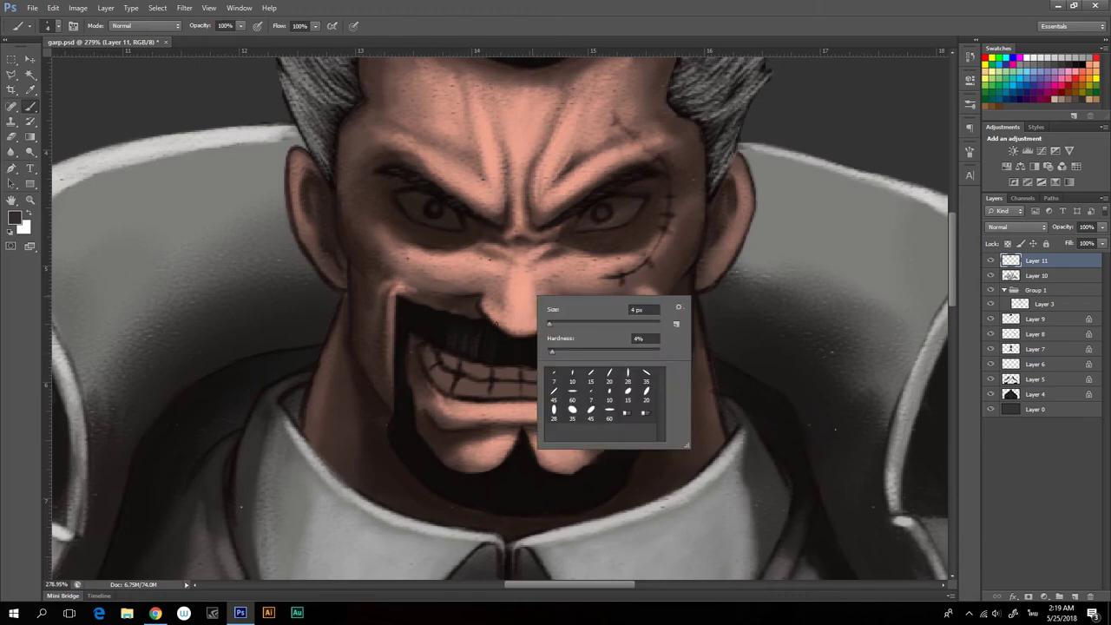
key(Return)
right_click(427, 225)
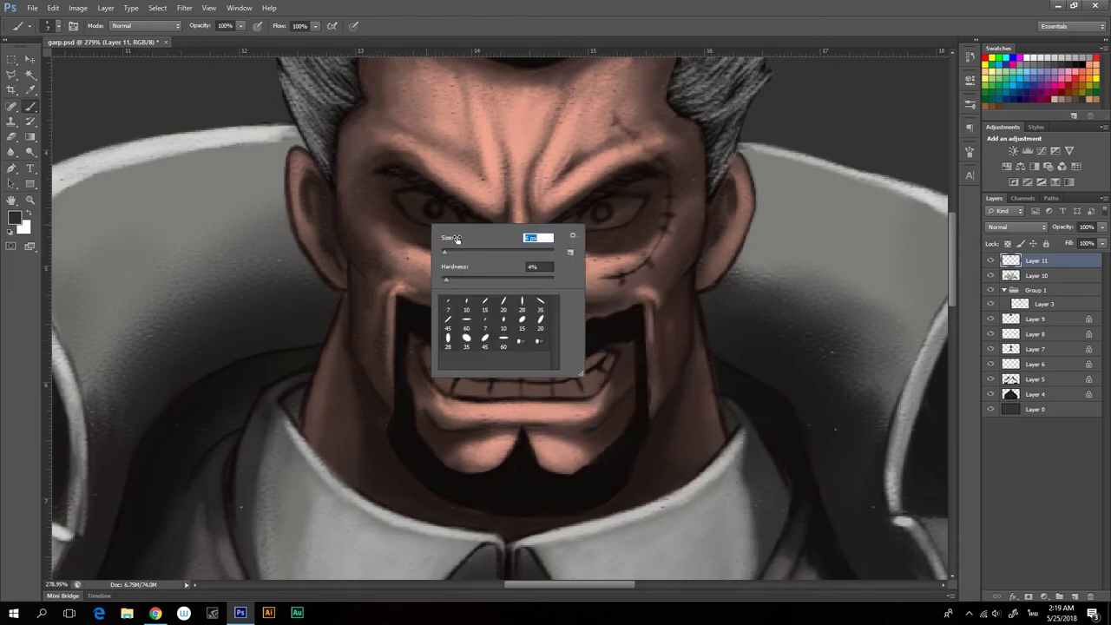
key(Return)
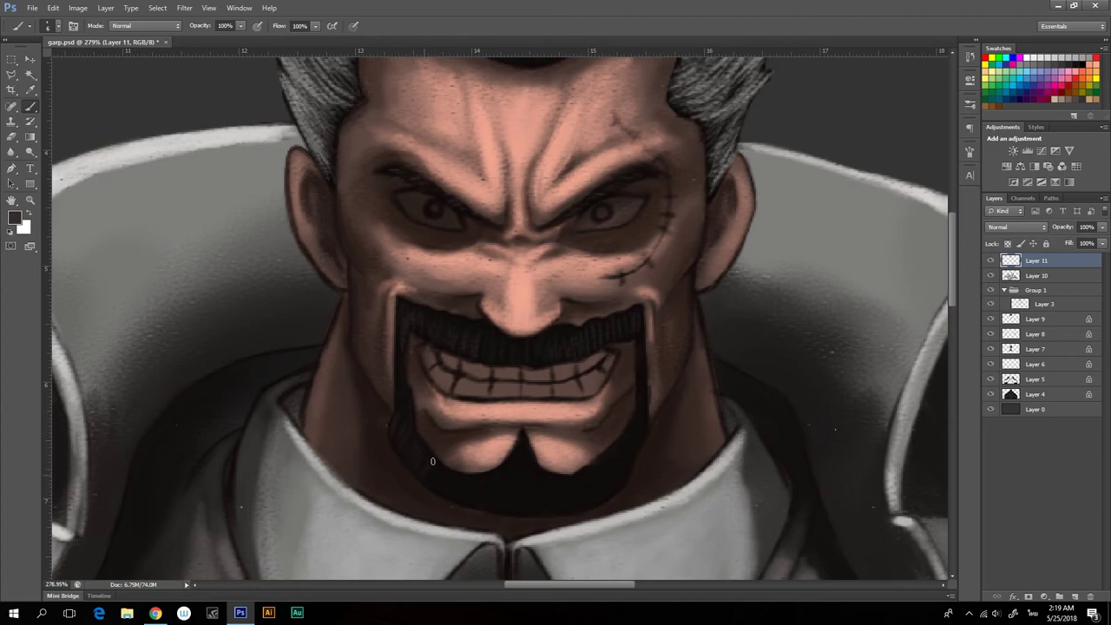
mouse_move(520, 456)
mouse_down()
mouse_move(520, 508)
mouse_move(559, 494)
mouse_up()
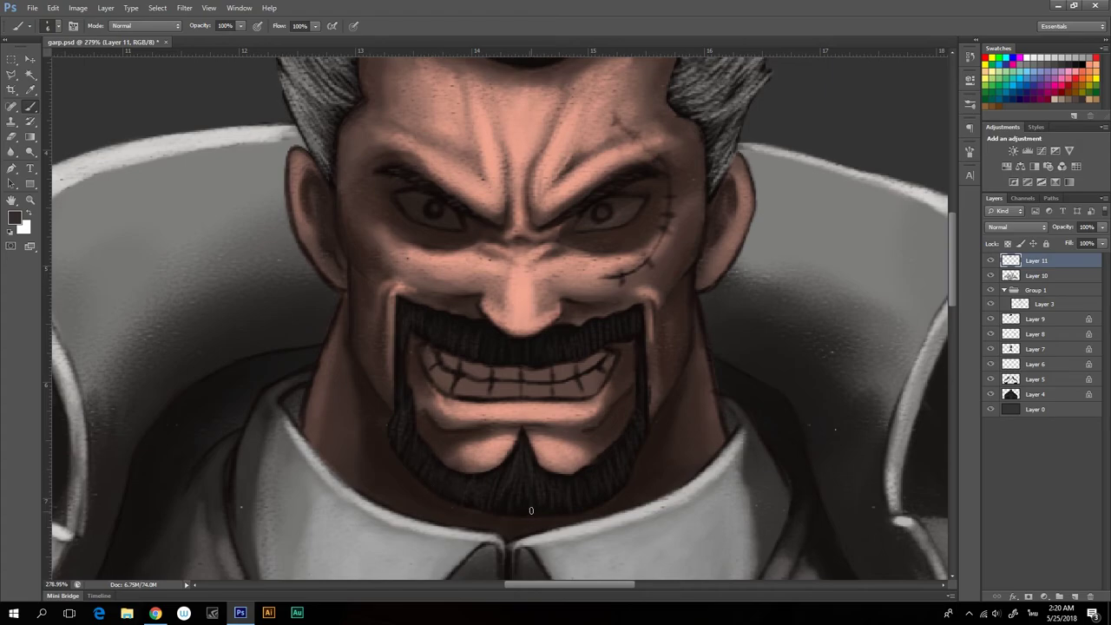
Sample the forehead skin tone and paint light strands along the moustache and beard below the lip
drag(623, 431, 593, 532)
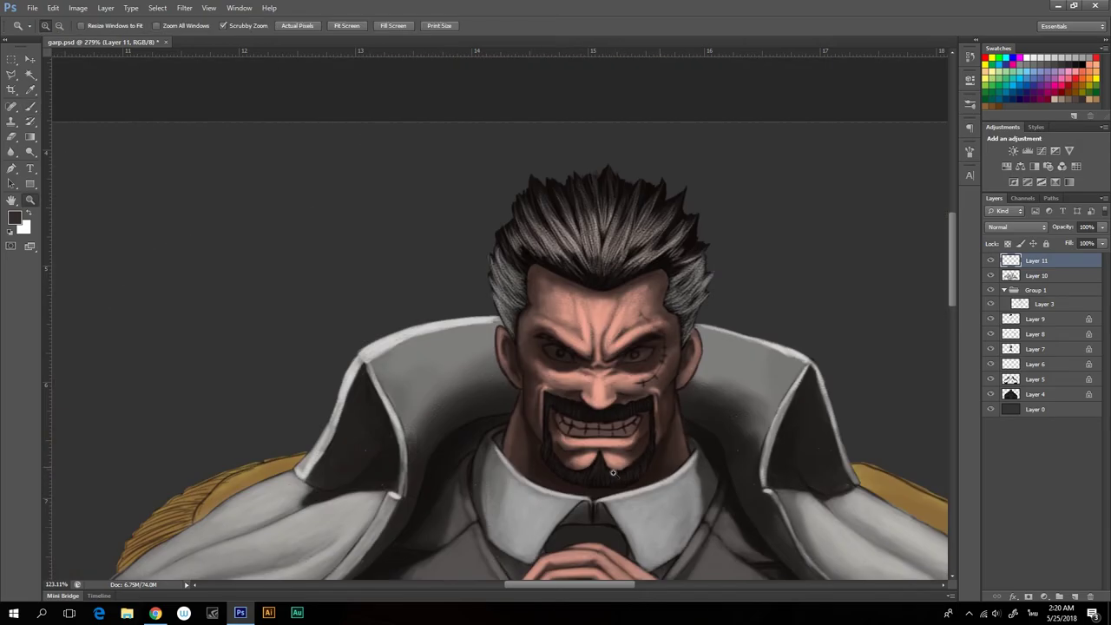
drag(486, 251, 847, 301)
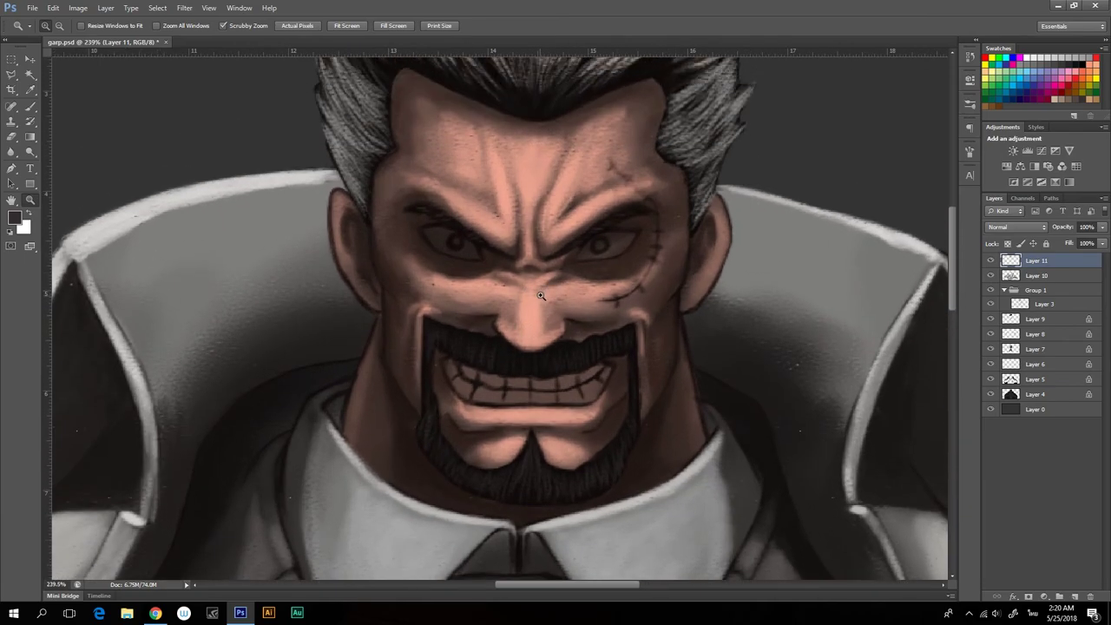
alt+click(567, 199)
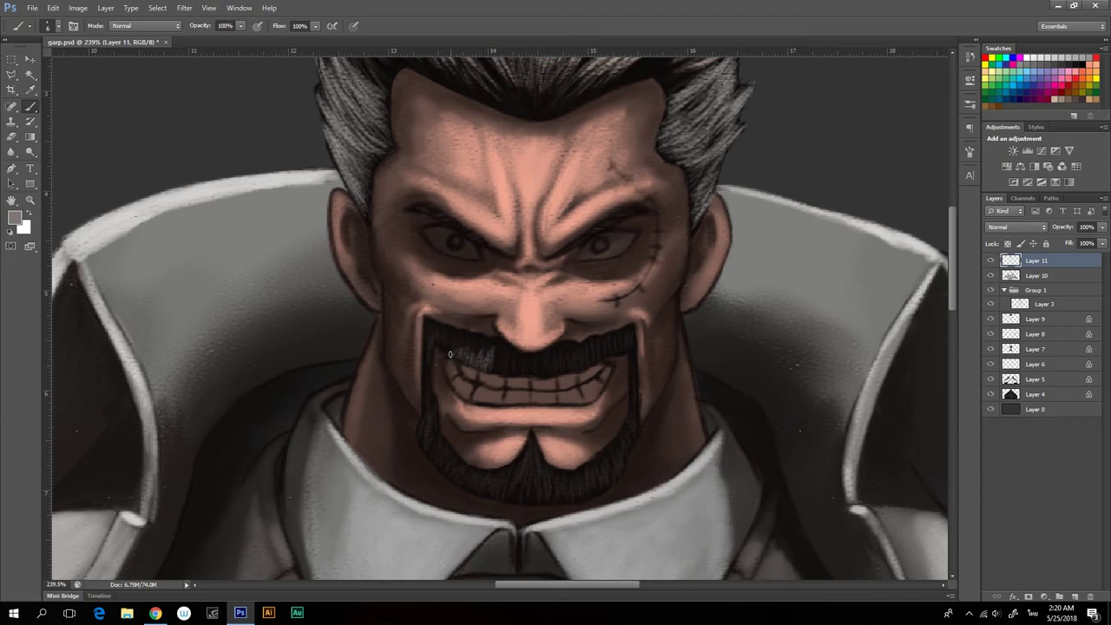
drag(426, 335, 424, 369)
mouse_move(571, 346)
mouse_down()
mouse_move(578, 355)
mouse_move(631, 335)
mouse_up()
mouse_move(536, 442)
mouse_down()
mouse_move(527, 491)
mouse_move(544, 462)
mouse_move(523, 497)
mouse_move(478, 497)
mouse_move(457, 475)
mouse_up()
mouse_move(550, 472)
mouse_down()
mouse_move(565, 491)
mouse_move(594, 488)
mouse_move(621, 436)
mouse_move(603, 472)
mouse_move(581, 476)
mouse_move(554, 459)
mouse_up()
Add streaky hair strokes across the lower beard toward the chin centre
key(h)
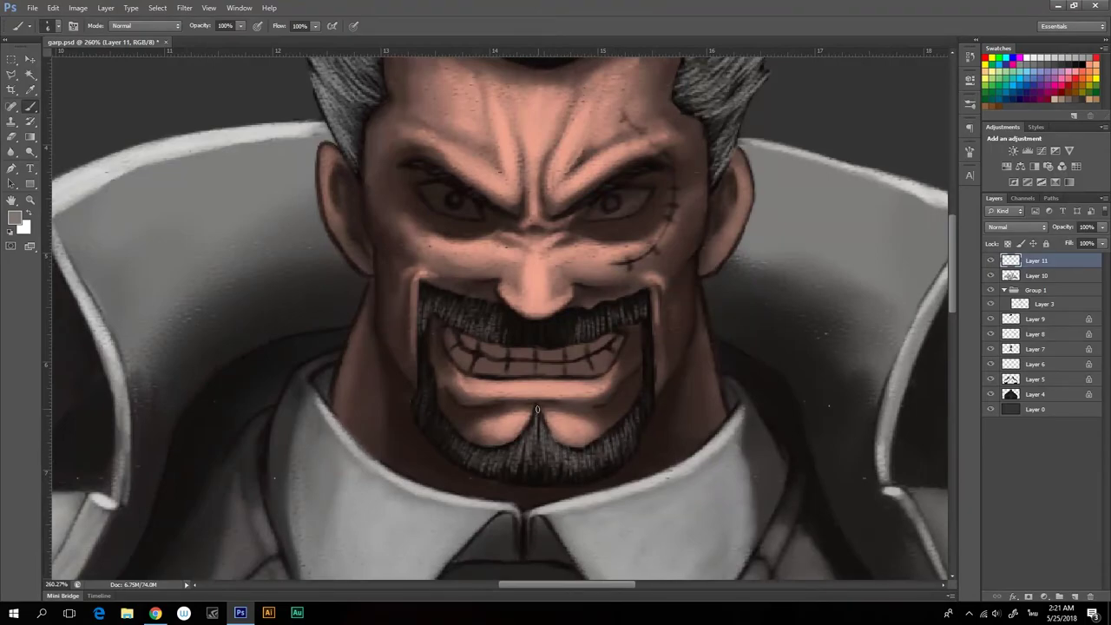
drag(537, 406, 528, 451)
mouse_move(512, 443)
mouse_down()
mouse_move(507, 469)
mouse_move(536, 470)
mouse_up()
click(14, 218)
click(987, 265)
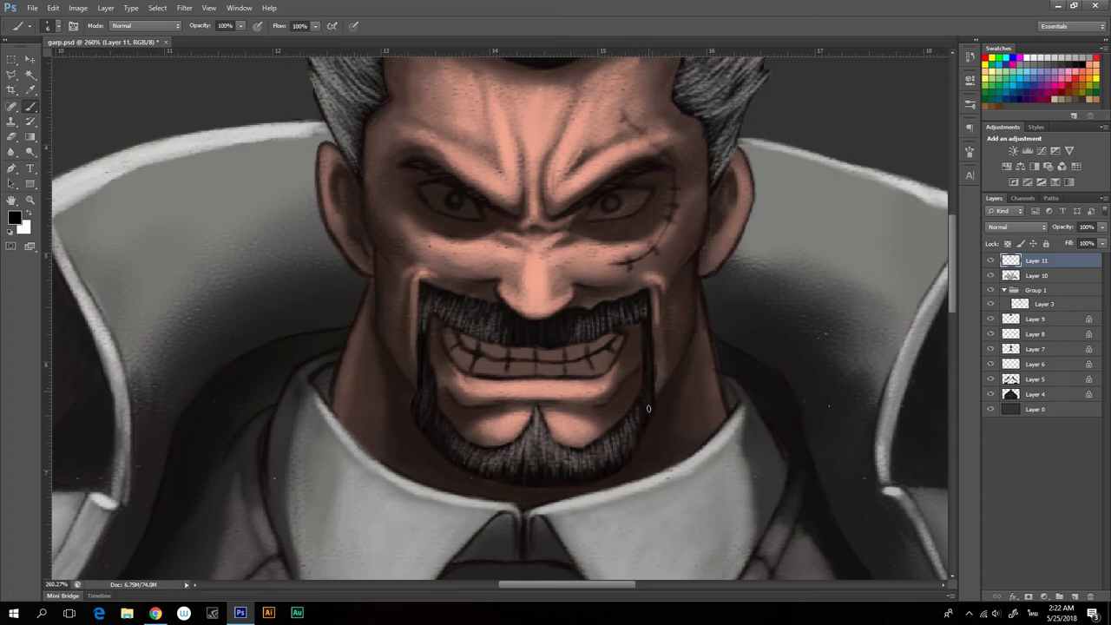
Sample the grey hair colour and paint light strands across the chin beard
key(z)
key(ctrl+0)
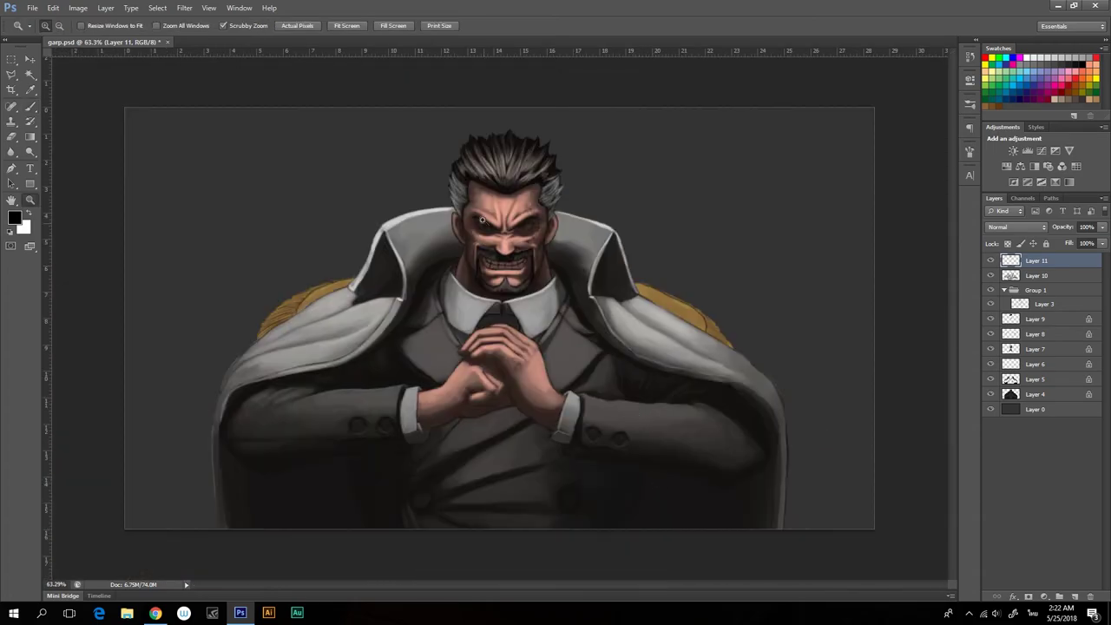
drag(485, 221, 586, 281)
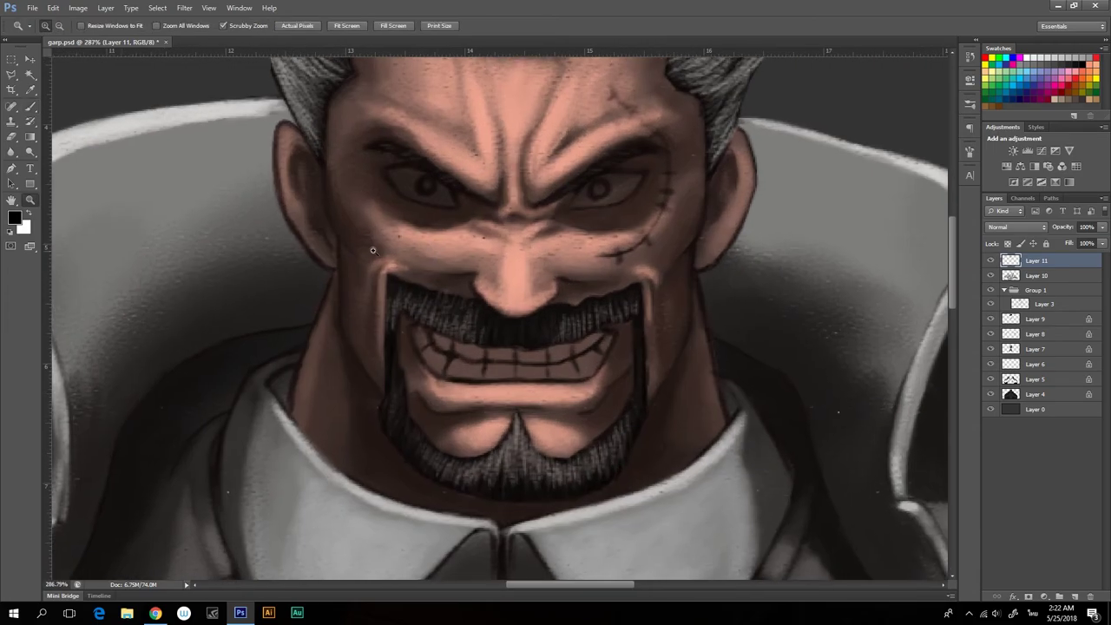
key(i)
click(456, 330)
scroll(447, 148, up, 3)
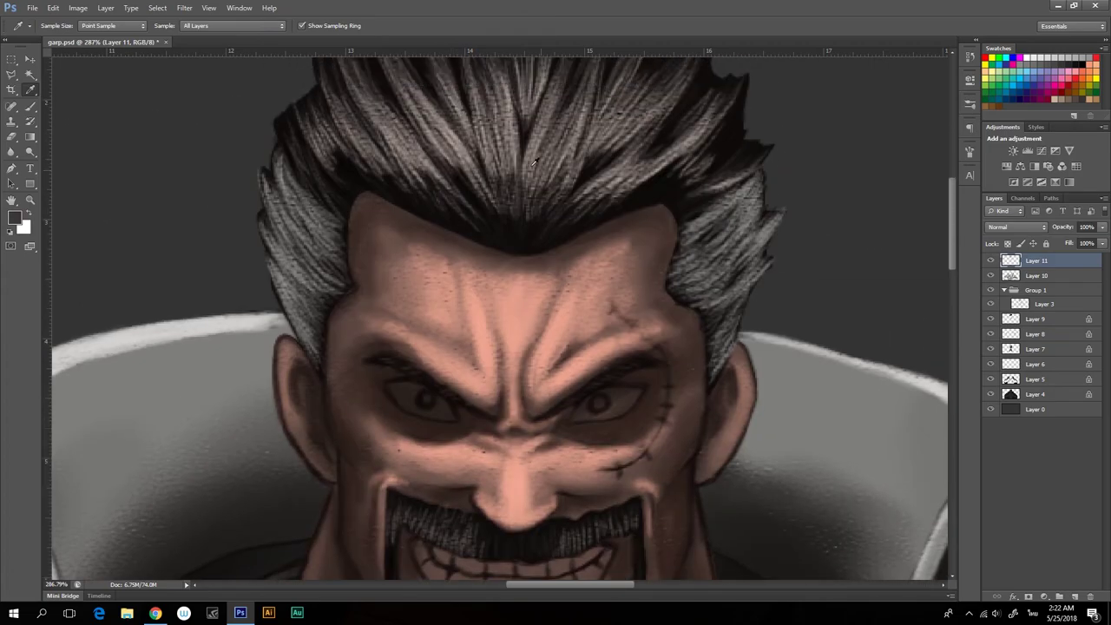
click(446, 149)
scroll(469, 281, down, 3)
scroll(469, 281, down, 1)
key(b)
right_click(521, 299)
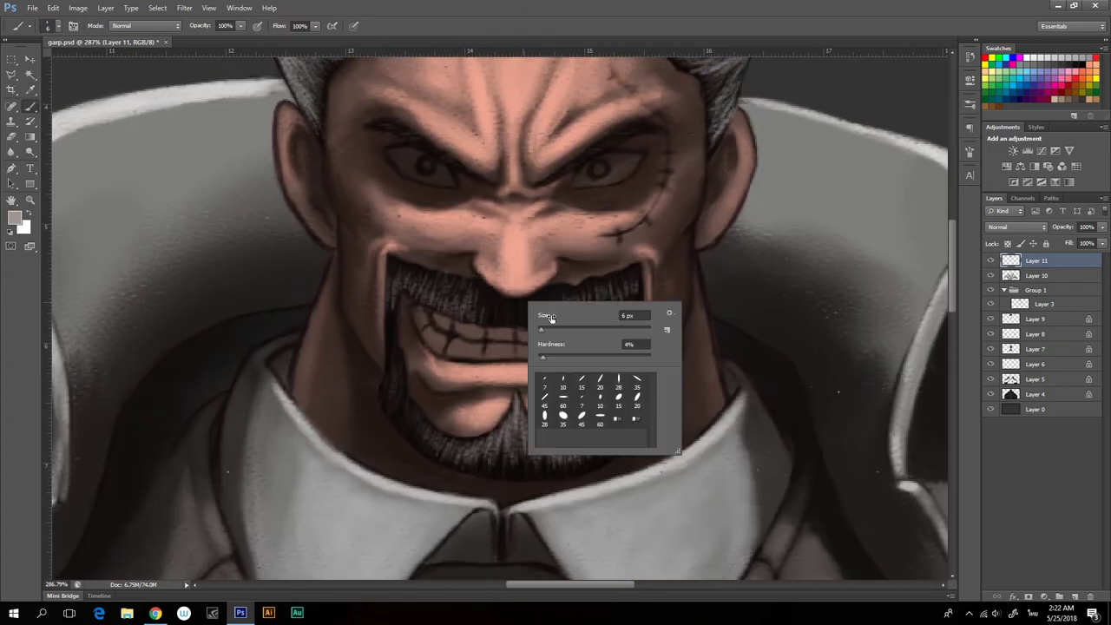
key(Return)
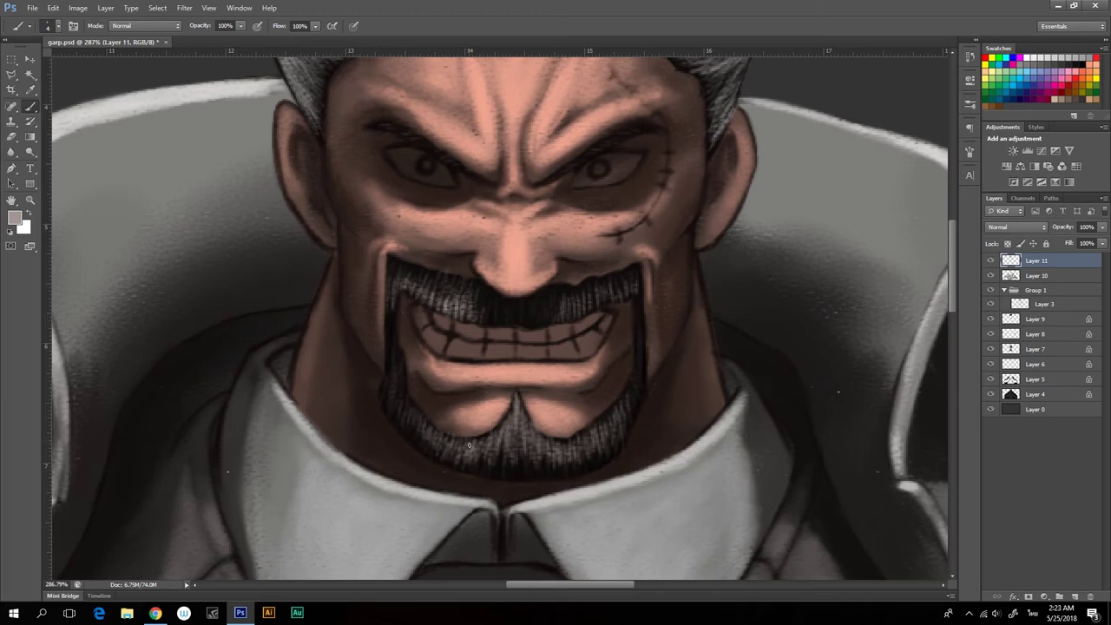
mouse_move(487, 449)
mouse_down()
mouse_move(516, 405)
mouse_move(523, 441)
mouse_move(588, 427)
mouse_up()
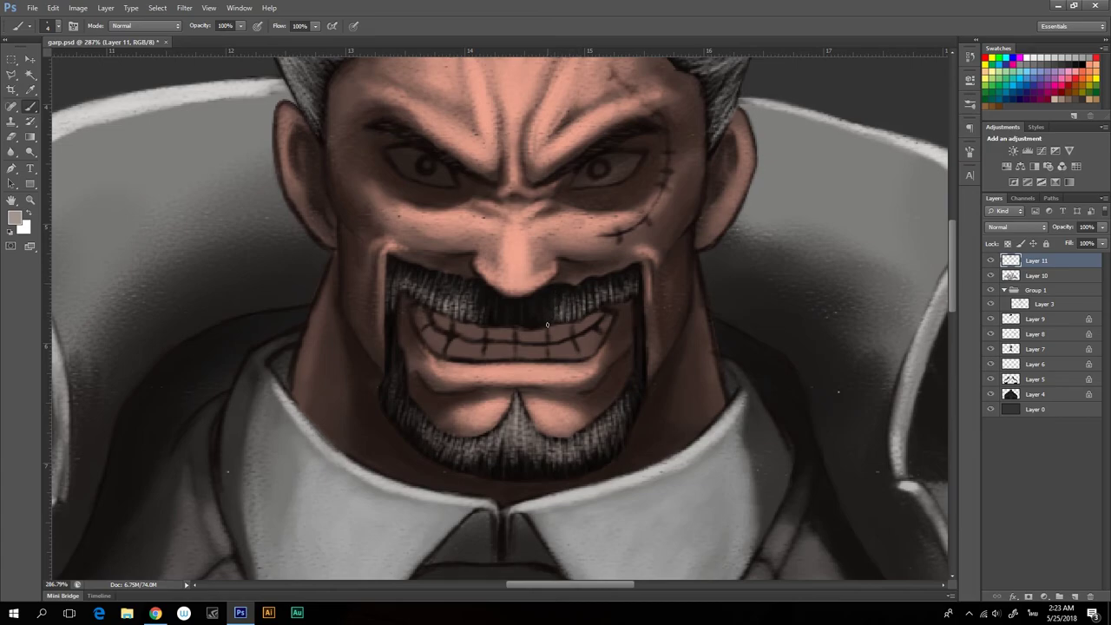
Add light strands to the moustache edges and crisp the dark lines at the mouth and beard edges
drag(582, 395, 558, 355)
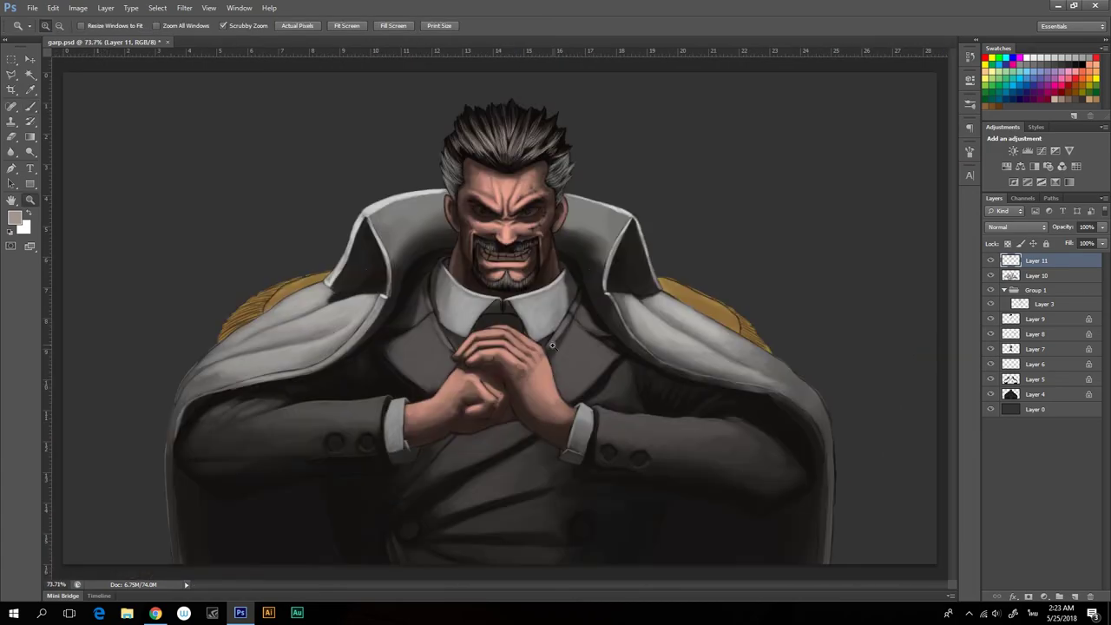
drag(496, 252, 653, 211)
key(b)
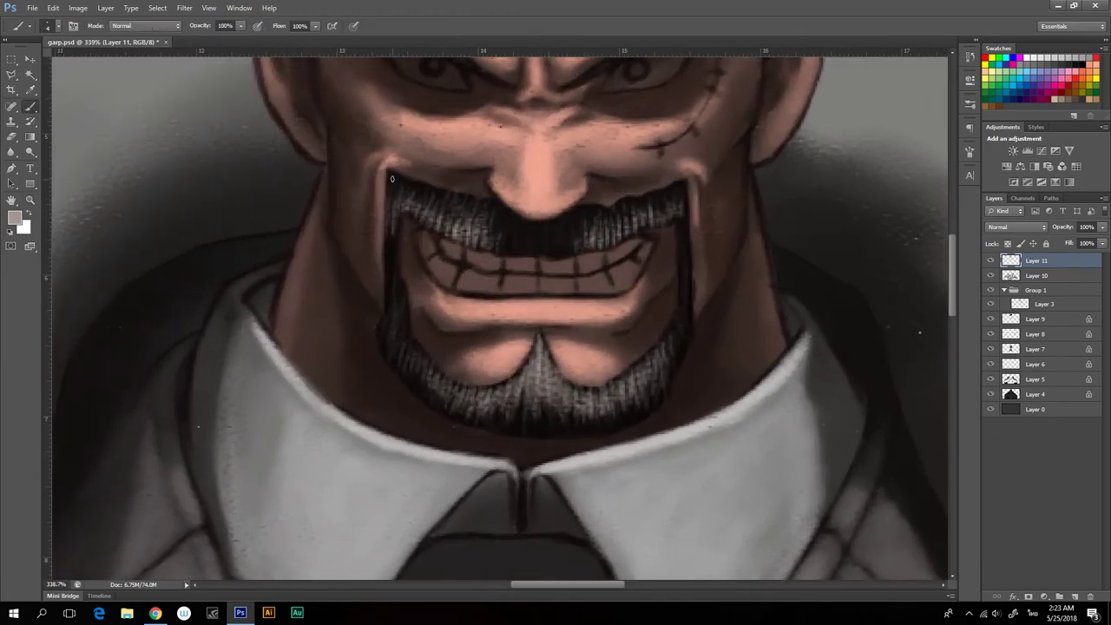
mouse_move(387, 190)
mouse_down()
mouse_move(412, 203)
mouse_move(437, 197)
mouse_up()
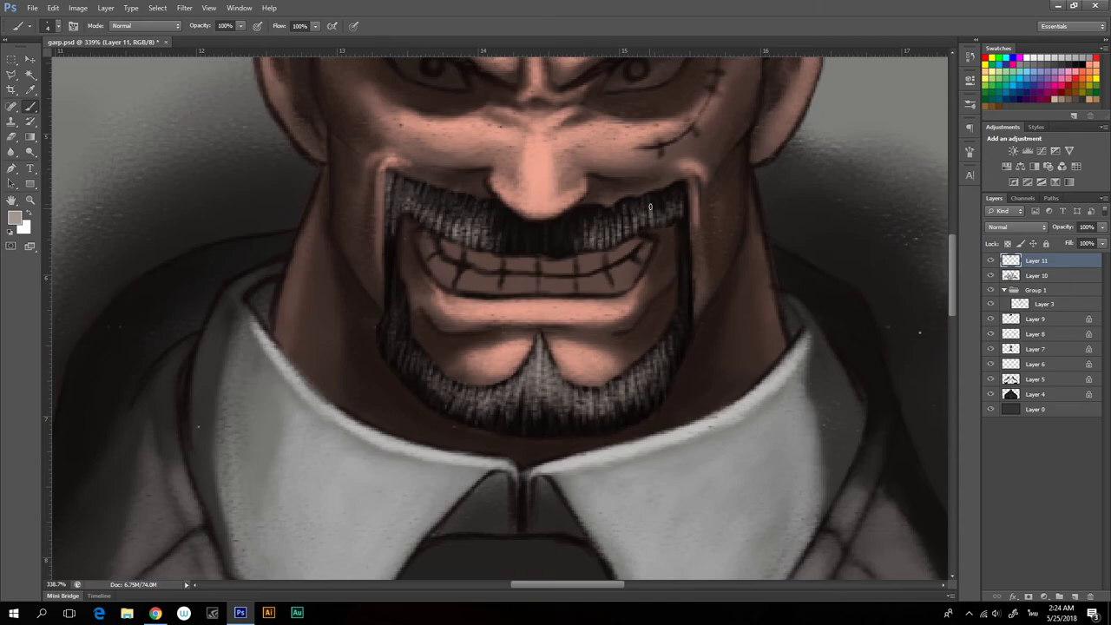
drag(685, 182, 686, 240)
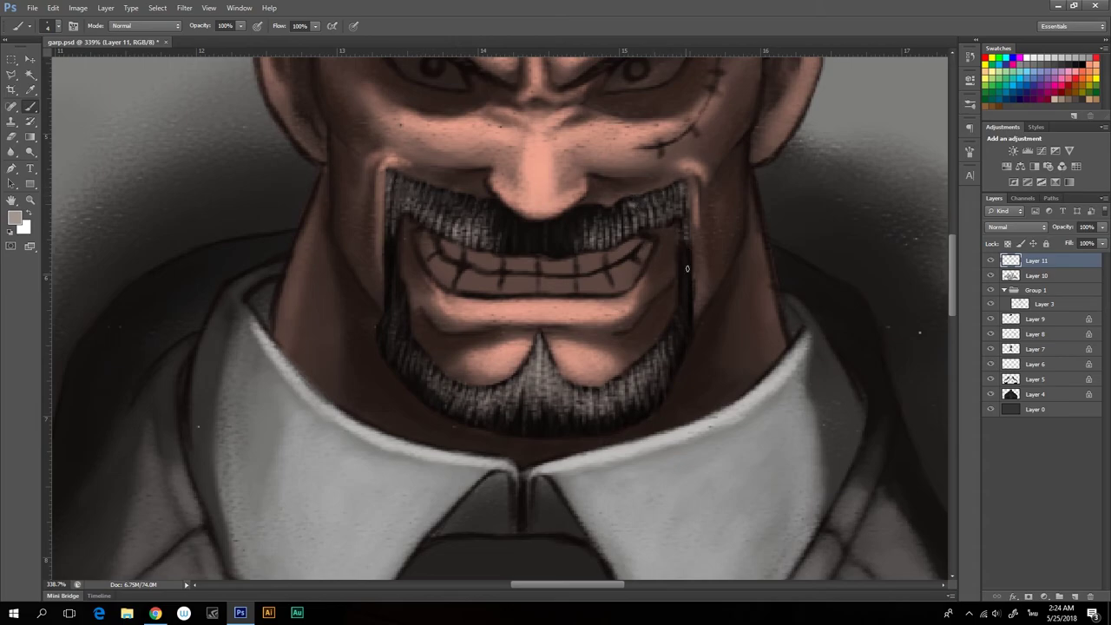
drag(687, 269, 687, 236)
drag(407, 309, 407, 326)
Zoom in on the face and lower the brush opacity to 66%
key(z)
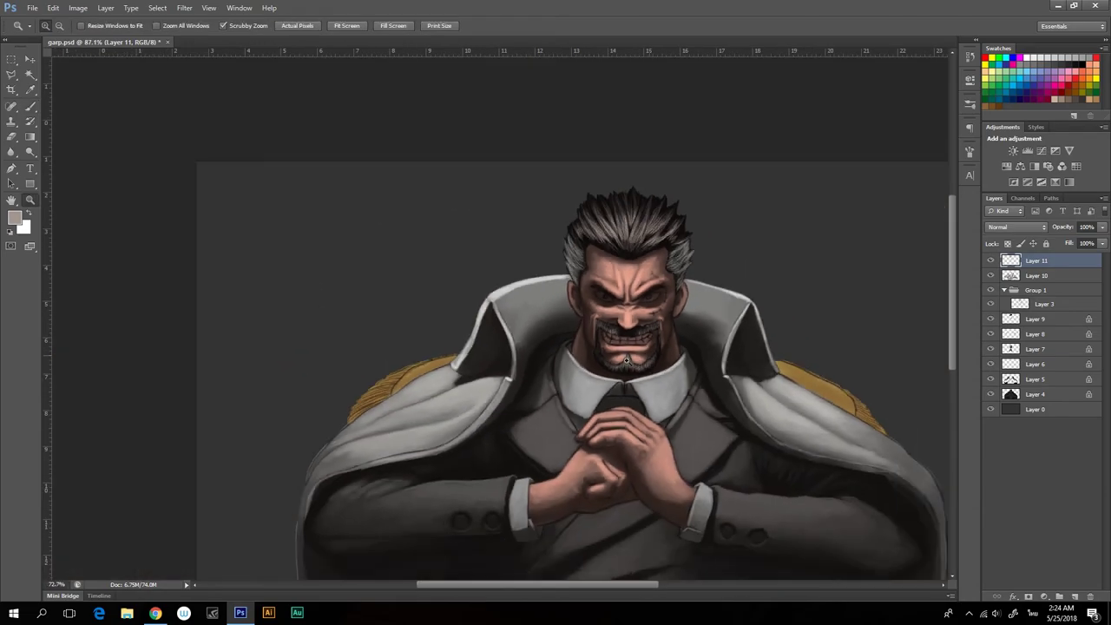
drag(684, 317, 593, 262)
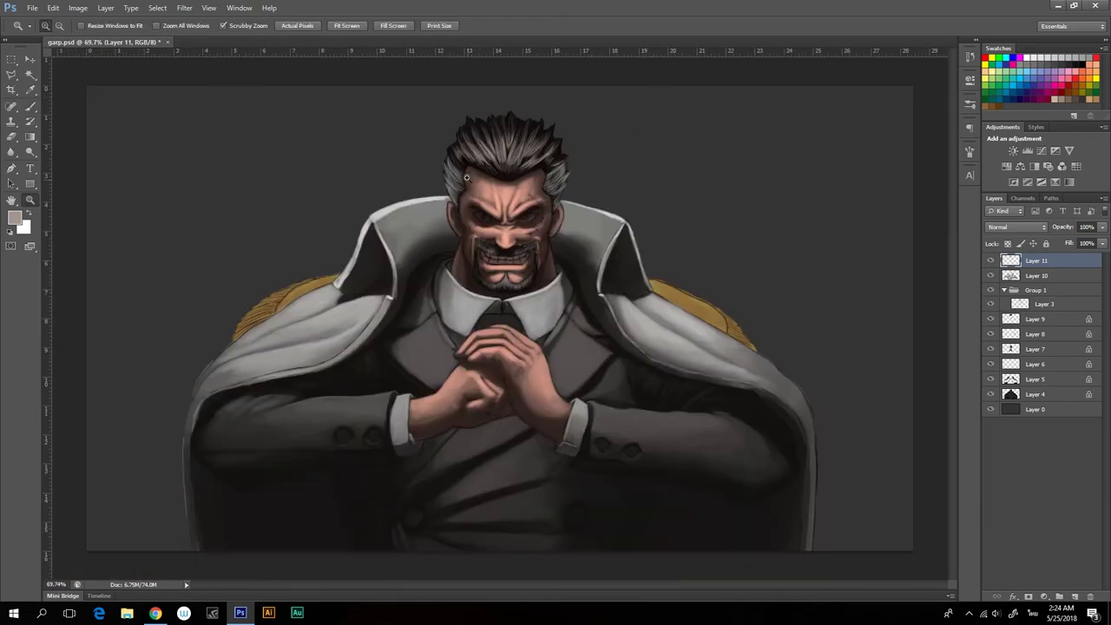
drag(466, 178, 549, 185)
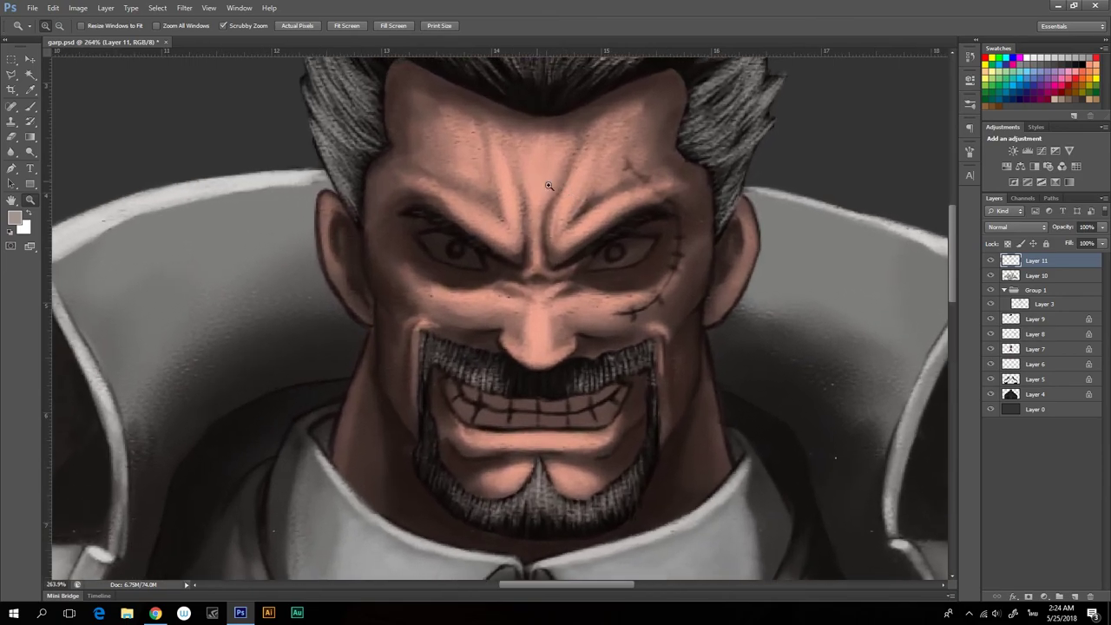
key(b)
right_click(553, 180)
key(Escape)
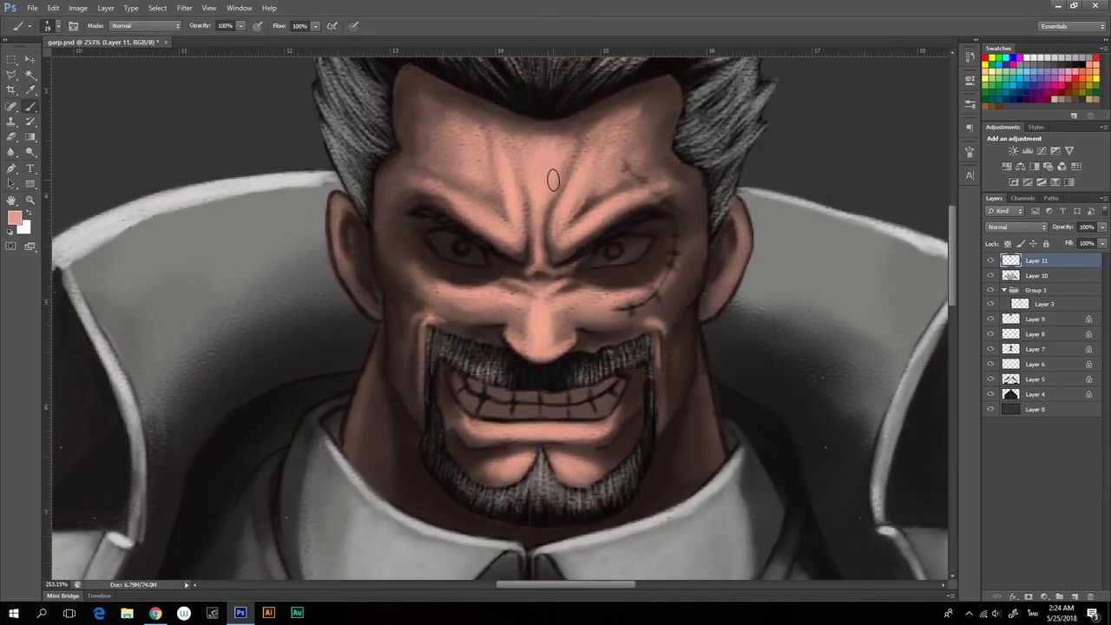
key(6)
key(6)
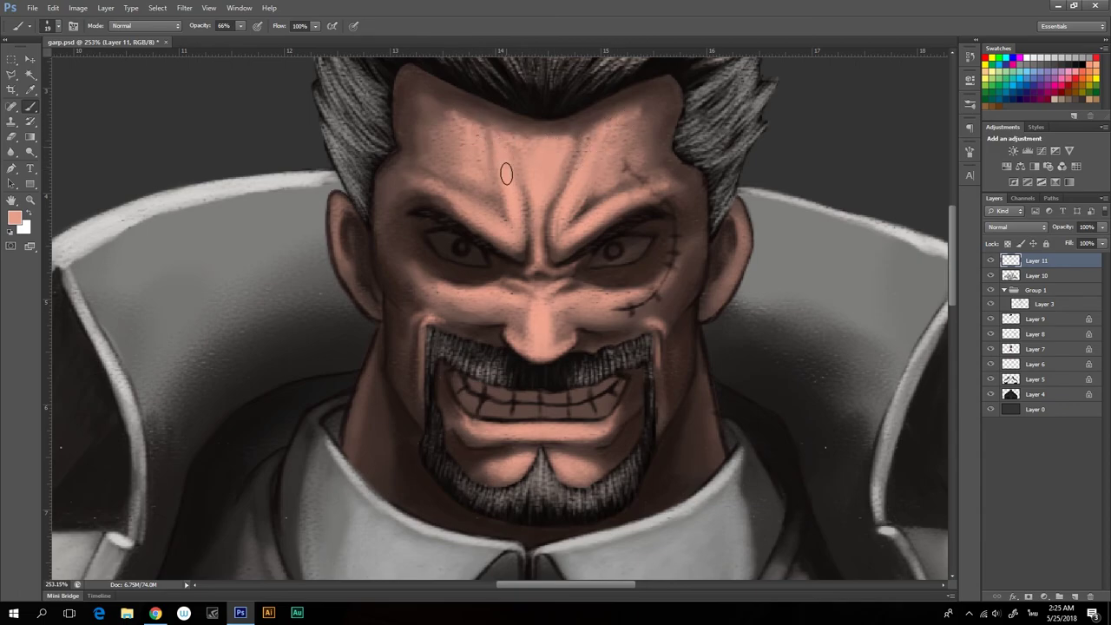
Sample a salmon skin tone near the hairline and zoom in on the chest and clasped hands
key(i)
click(510, 113)
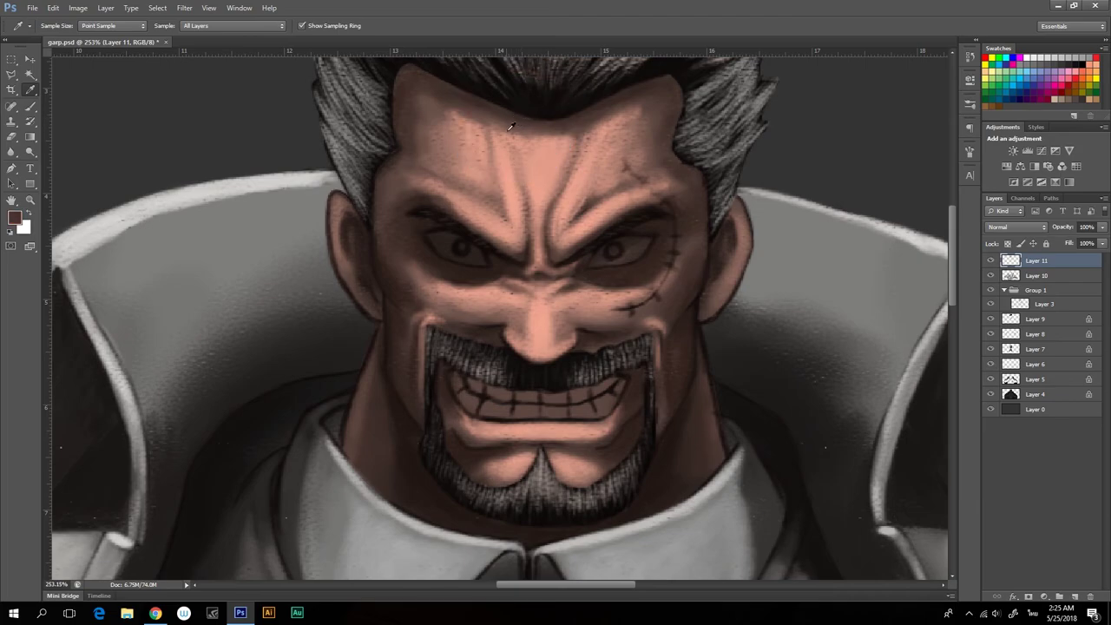
key(b)
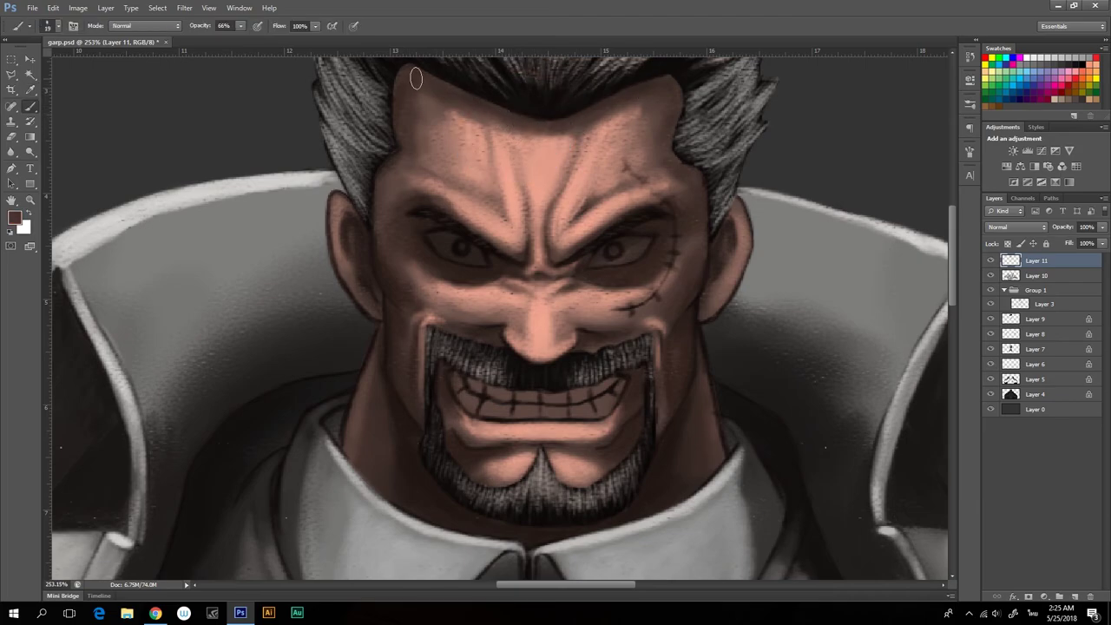
key(z)
drag(639, 191, 580, 285)
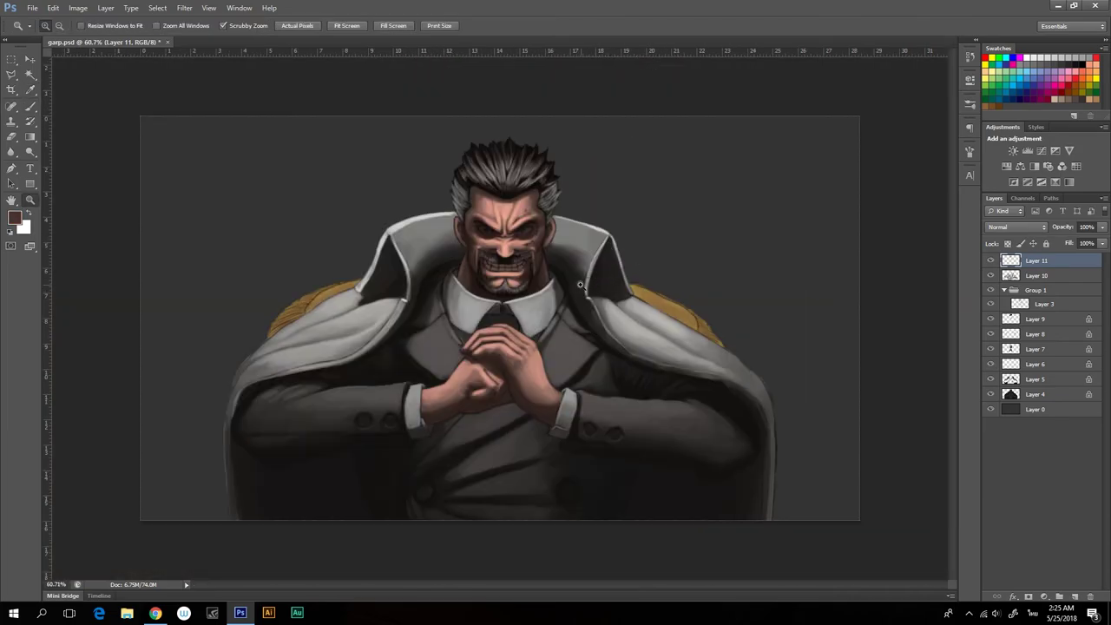
key(ctrl+1)
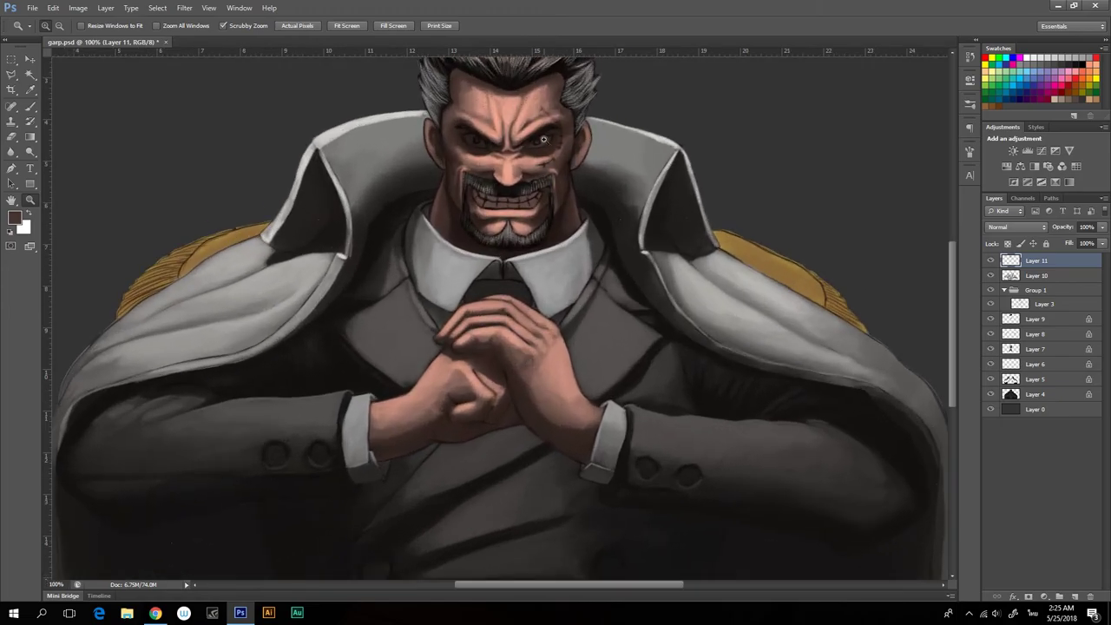
key(b)
alt+click(511, 111)
drag(511, 330, 538, 329)
At 100% opacity, highlight the top knuckles and lighten the back of the lower hand
right_click(488, 336)
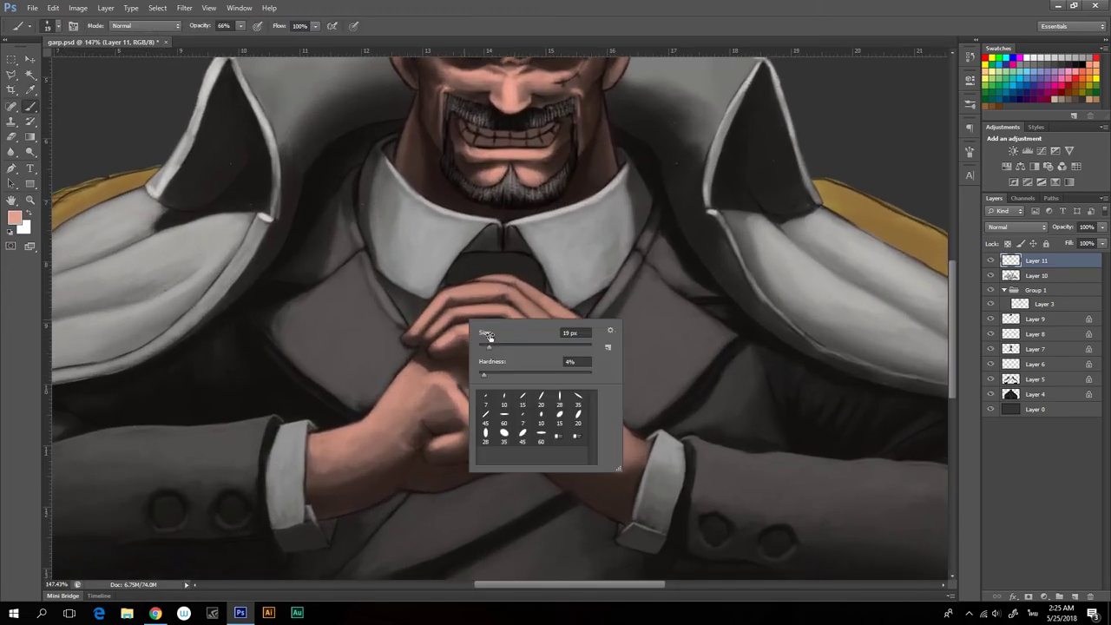
key(Escape)
key(0)
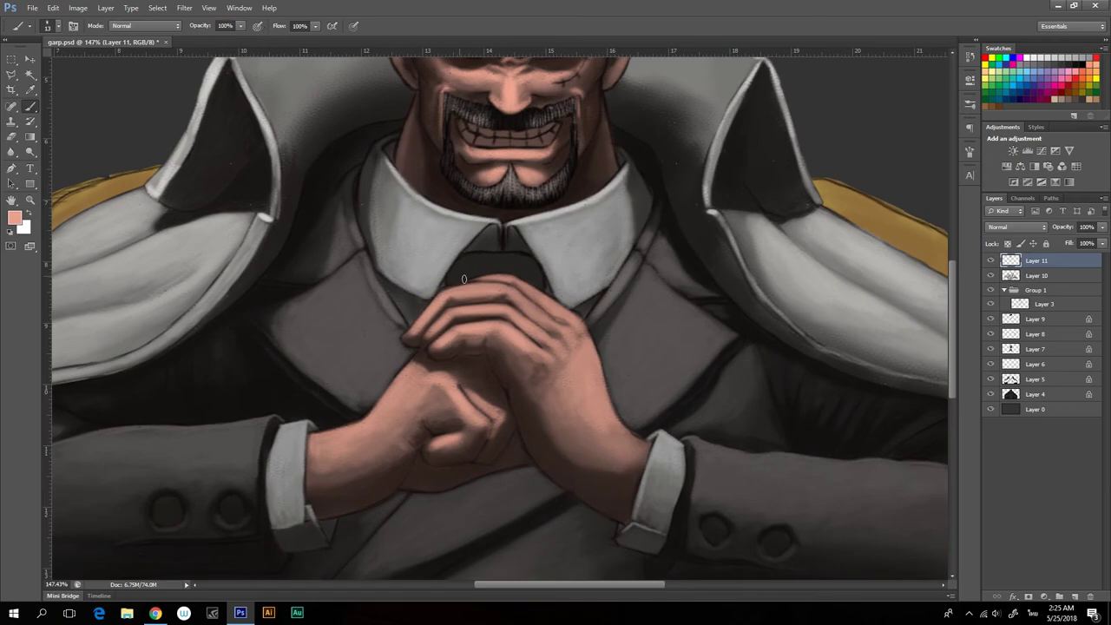
right_click(464, 280)
key(Escape)
drag(494, 364, 530, 365)
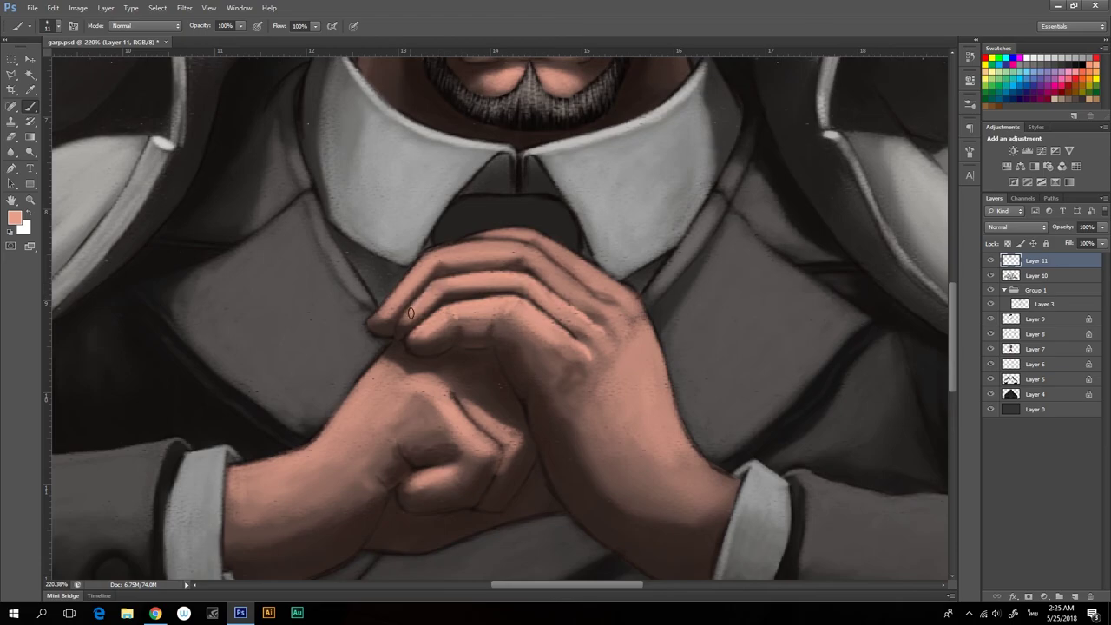
mouse_move(436, 258)
mouse_down()
mouse_move(594, 270)
mouse_move(624, 293)
mouse_move(613, 313)
mouse_move(571, 281)
mouse_up()
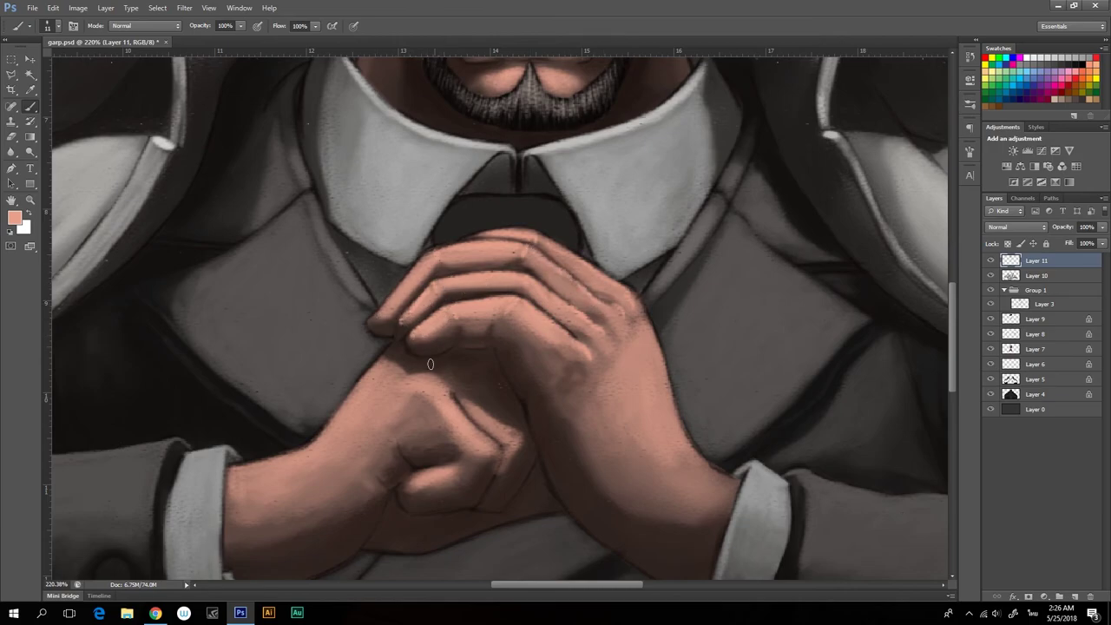
mouse_move(430, 364)
mouse_down()
mouse_move(347, 402)
mouse_move(307, 458)
mouse_move(370, 400)
mouse_move(450, 396)
mouse_move(456, 430)
mouse_move(490, 444)
mouse_move(475, 429)
mouse_move(488, 453)
mouse_move(415, 476)
mouse_move(419, 490)
mouse_up()
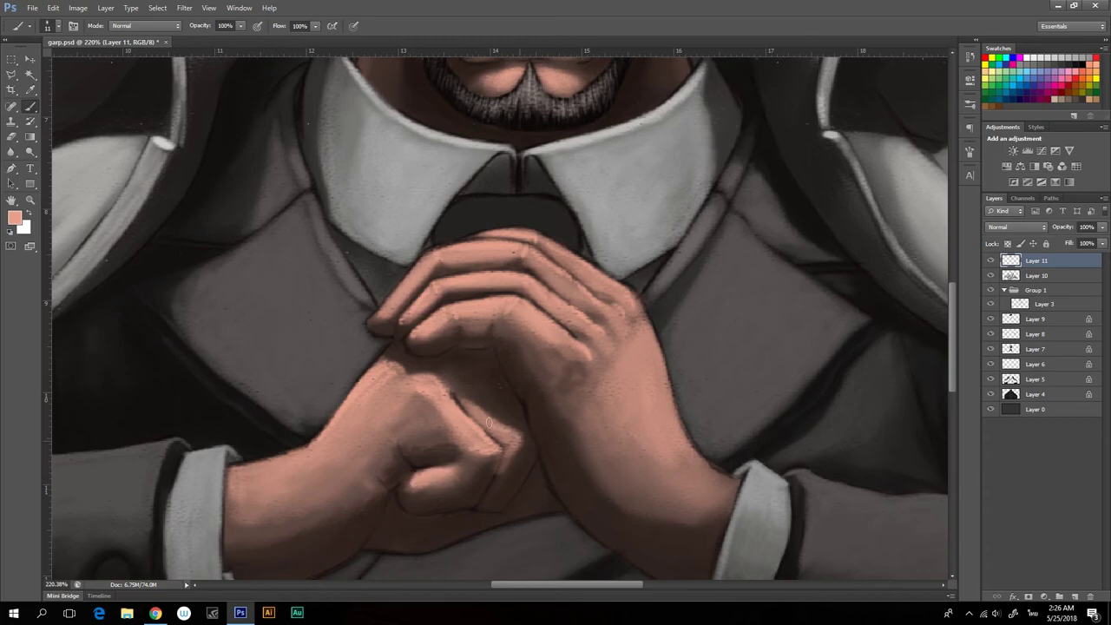
Soften the hand's right edge with flesh tone
key(z)
key(ctrl+0)
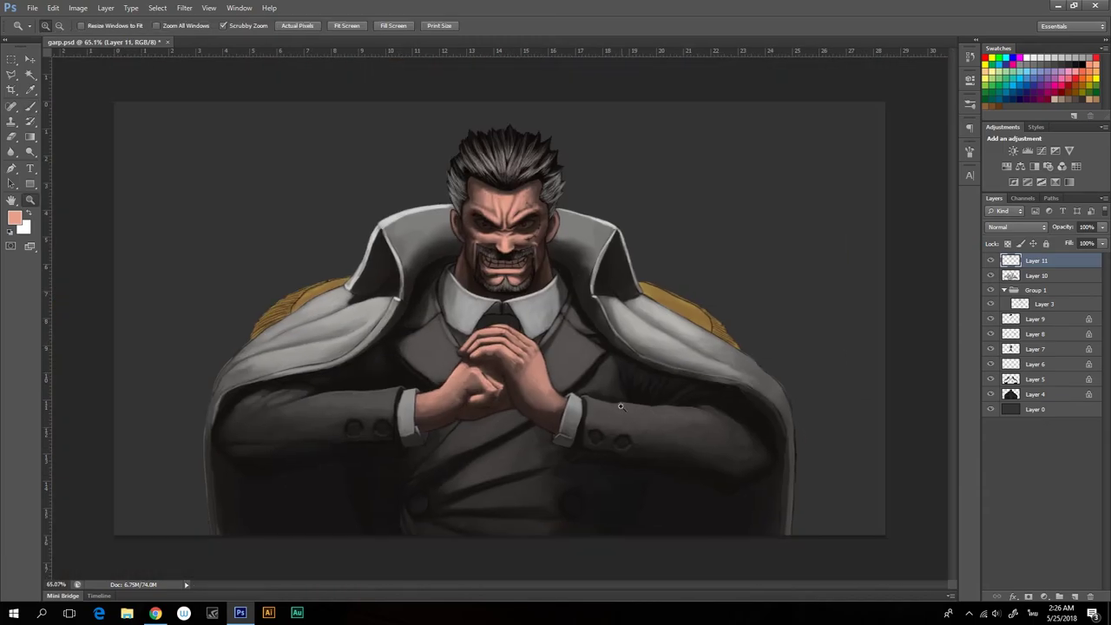
drag(599, 371, 649, 371)
key(b)
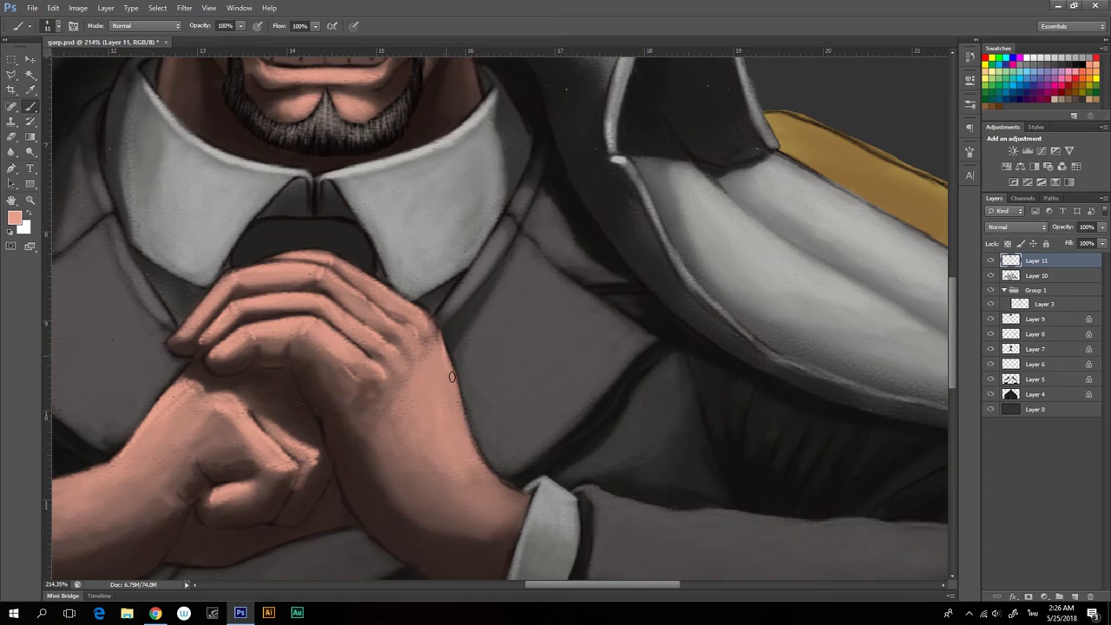
drag(459, 412, 502, 488)
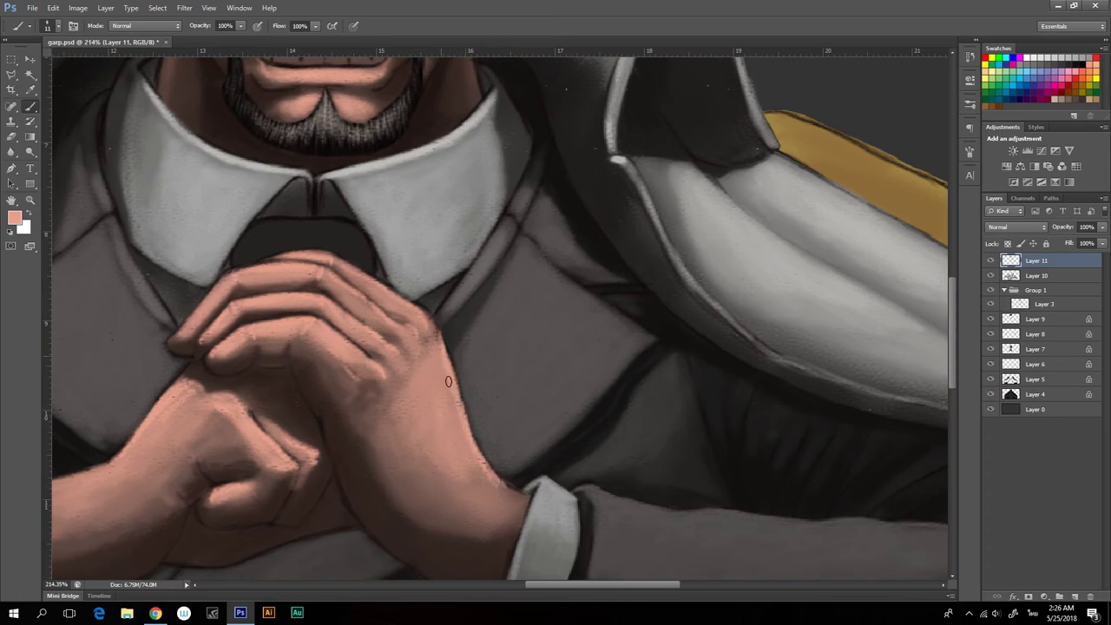
Darken the finger crease between the clasped hands with dark brown
key(z)
key(ctrl+0)
drag(460, 433, 489, 433)
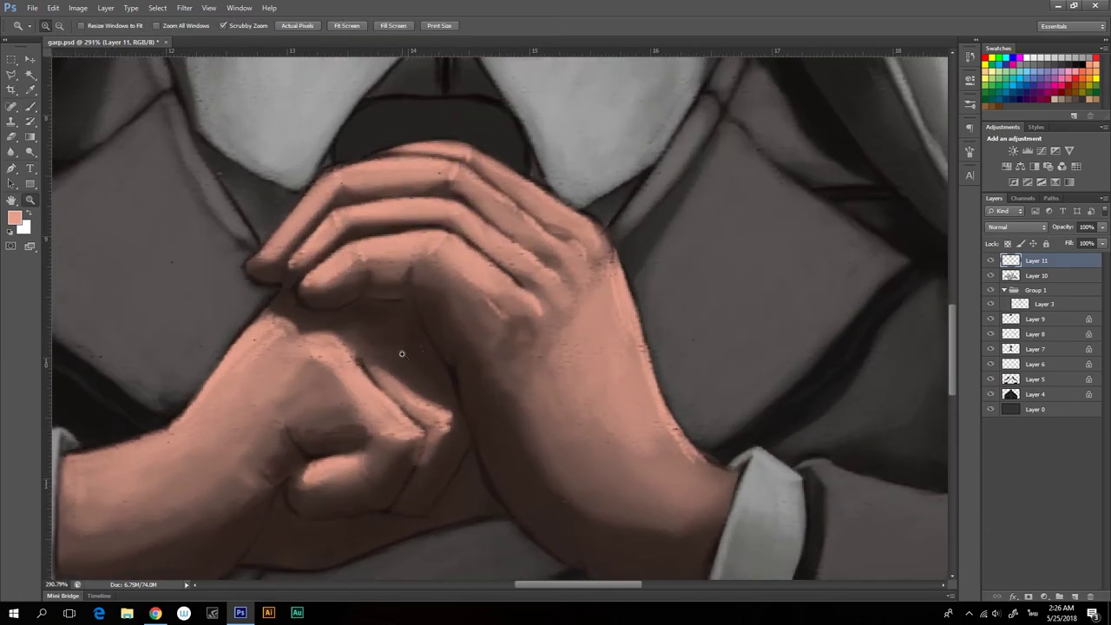
key(b)
alt+click(363, 368)
drag(365, 374, 423, 434)
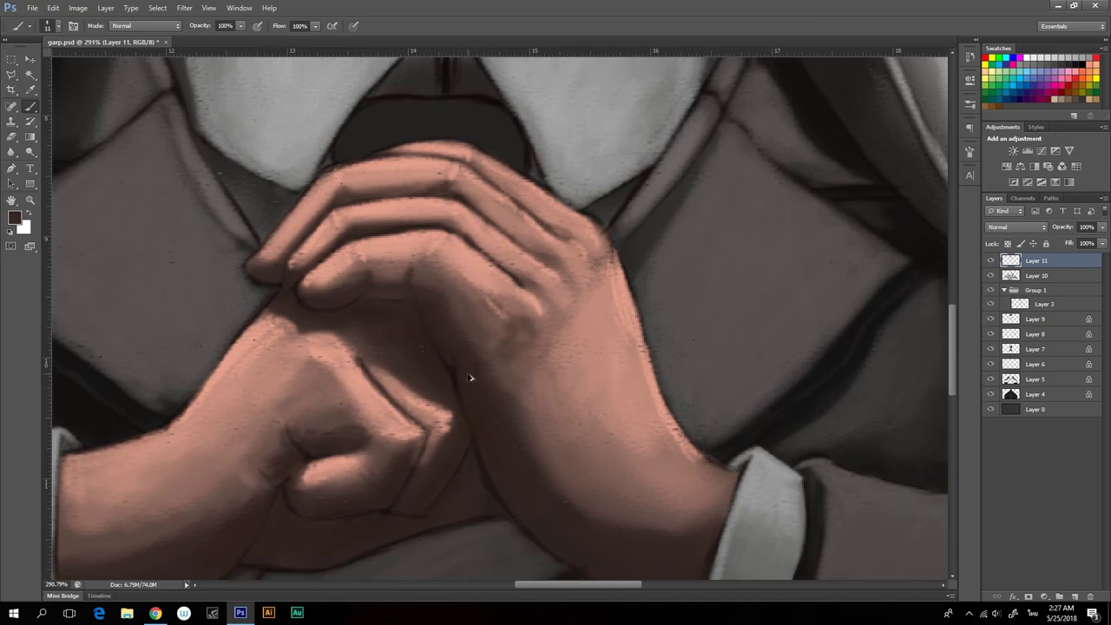
Sample skin tones from the hands and lower the brush opacity to 50%
alt+click(321, 314)
key(z)
drag(301, 282, 541, 339)
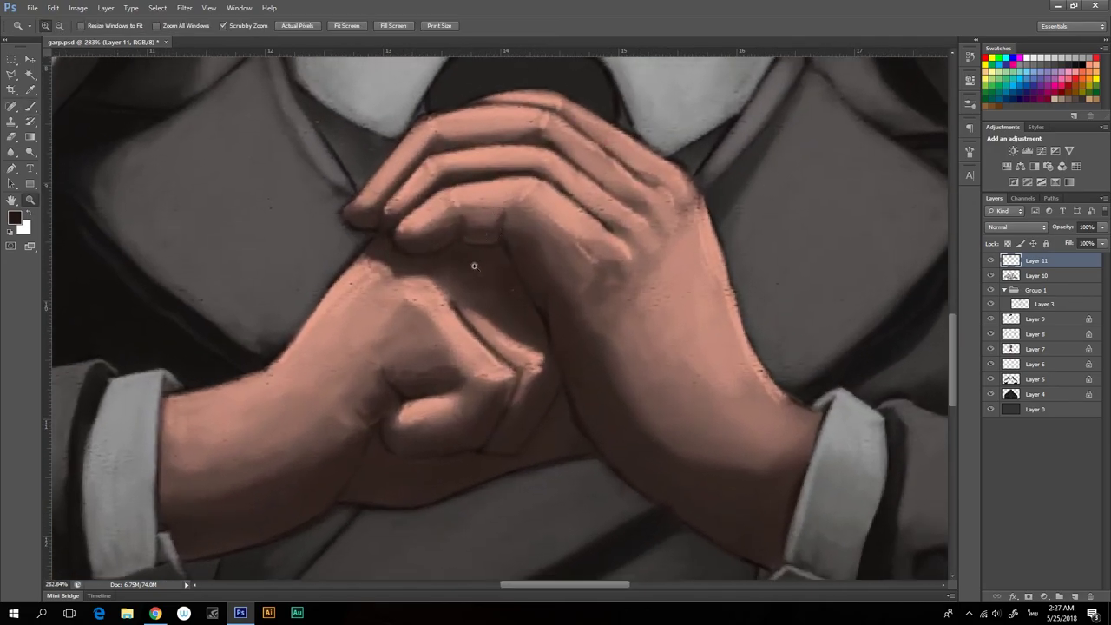
key(b)
alt+click(491, 264)
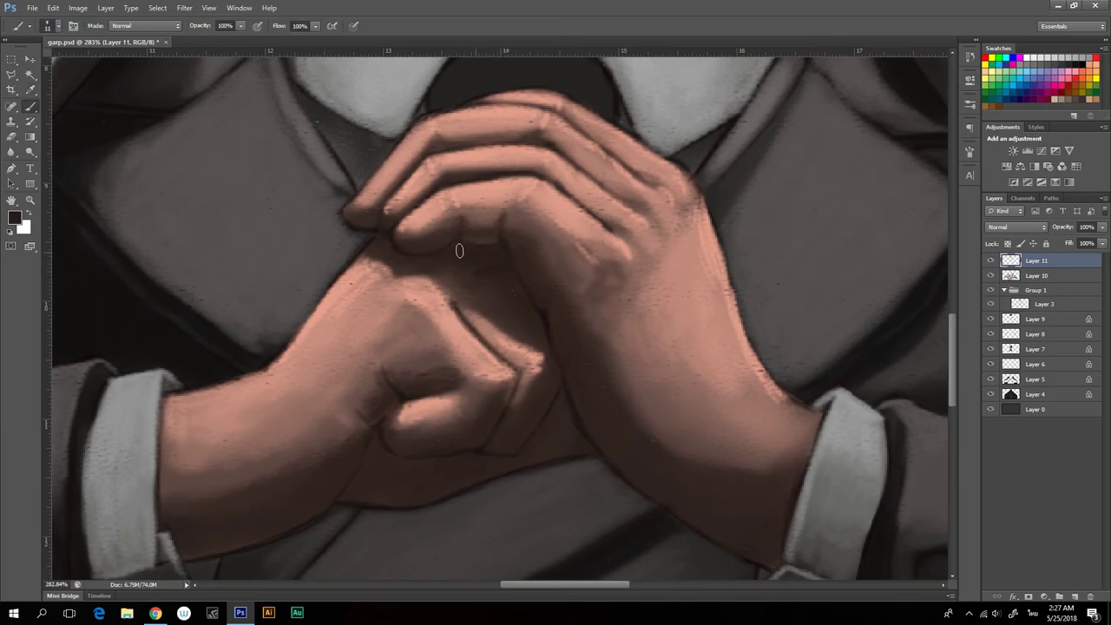
key(5)
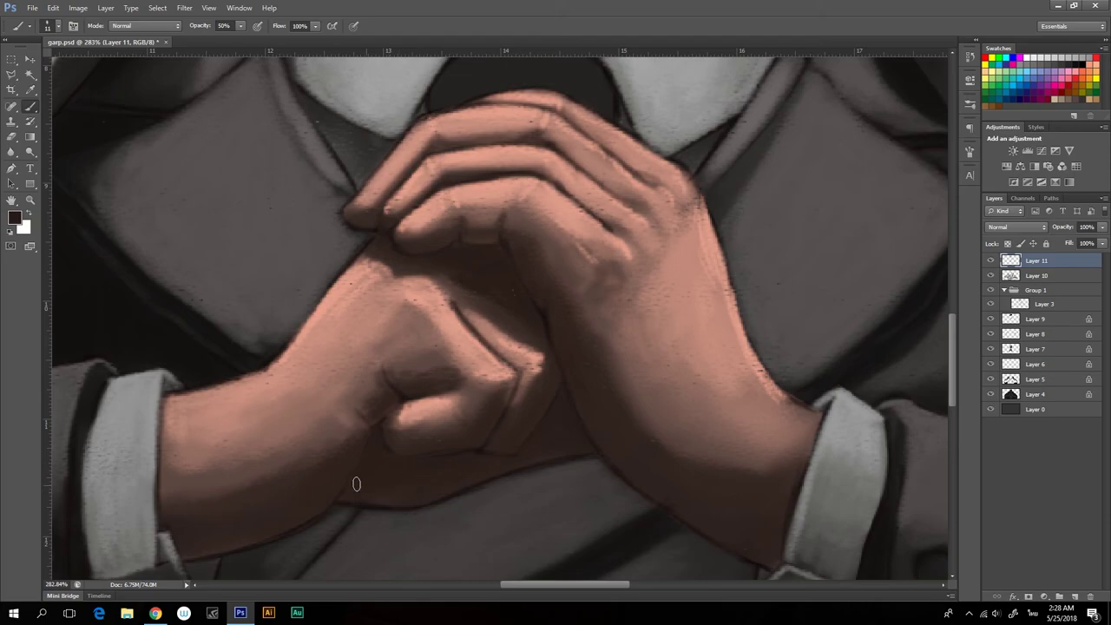
drag(356, 484, 432, 497)
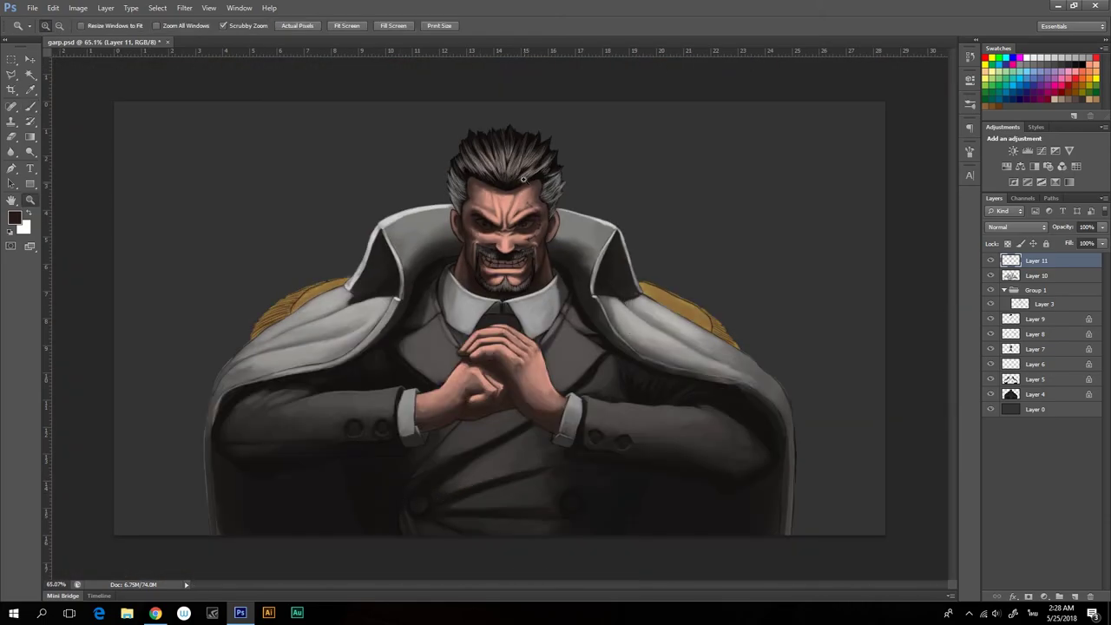
Sample face skin tones and lighten the shading along the ear edge
drag(523, 178, 595, 304)
key(alt)
alt+click(522, 243)
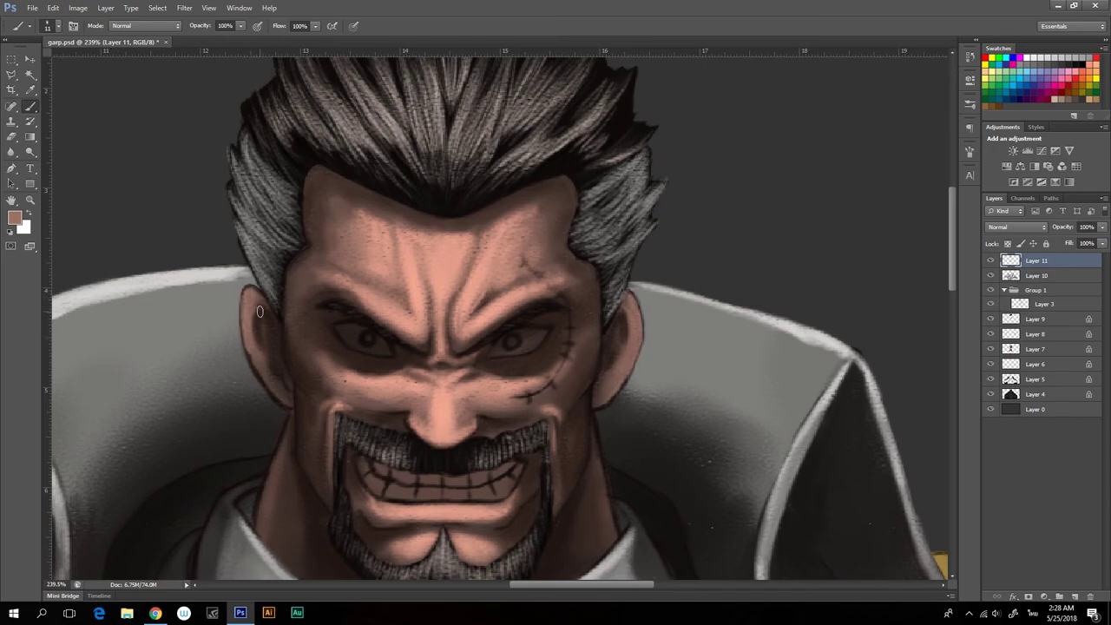
drag(250, 345, 277, 396)
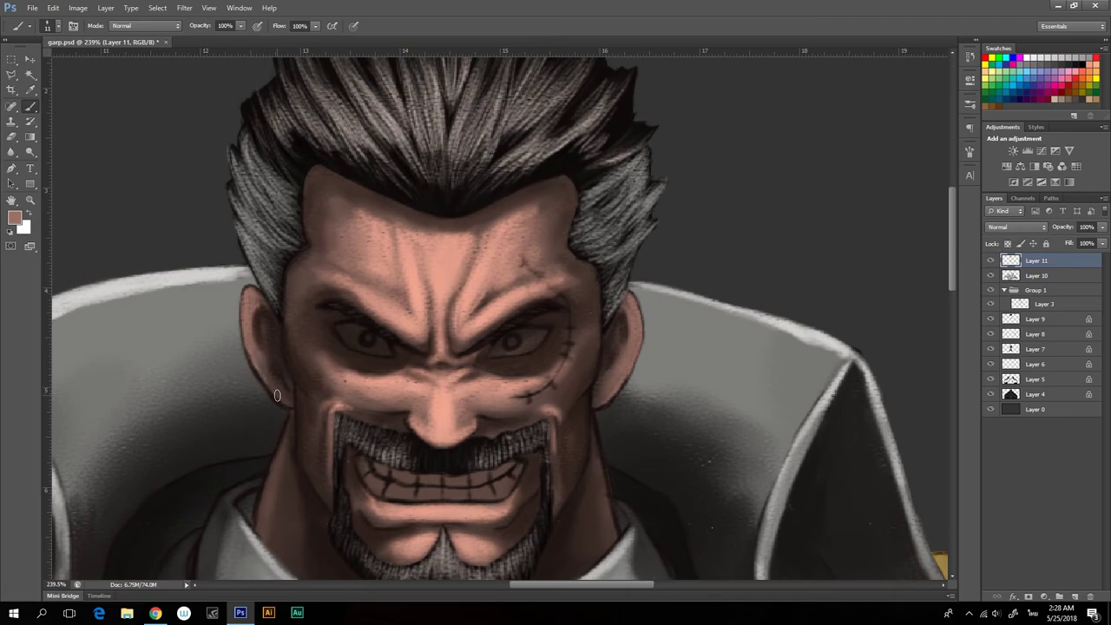
alt+click(314, 282)
drag(288, 306, 284, 298)
At 74% opacity, darken the lower edge of the ear
key(7)
key(4)
drag(297, 383, 288, 334)
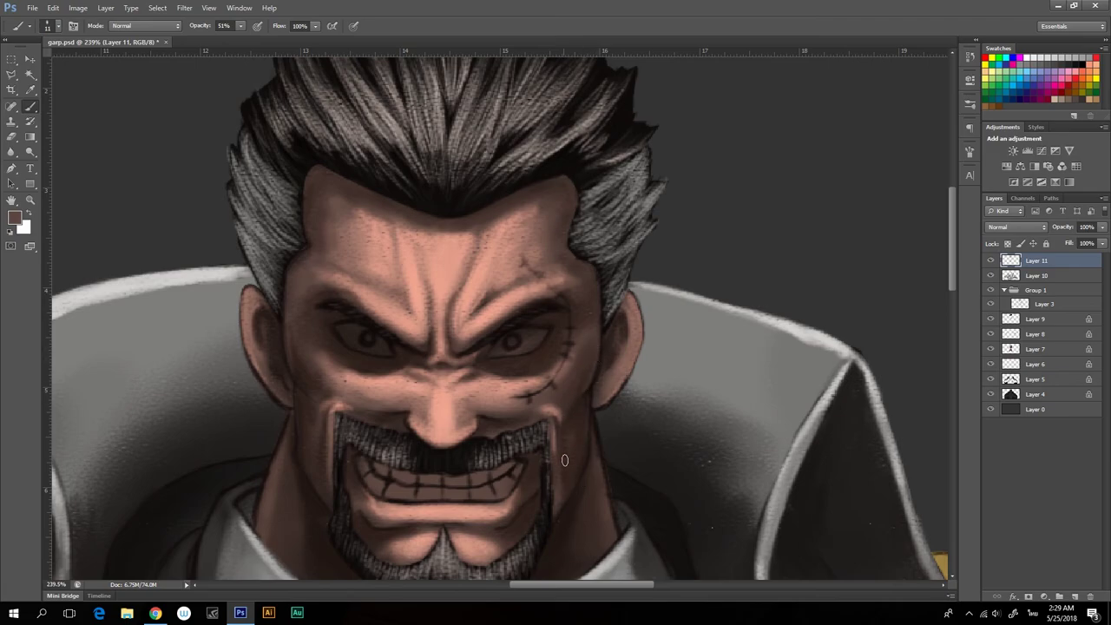
key(z)
drag(565, 460, 504, 504)
drag(489, 328, 500, 283)
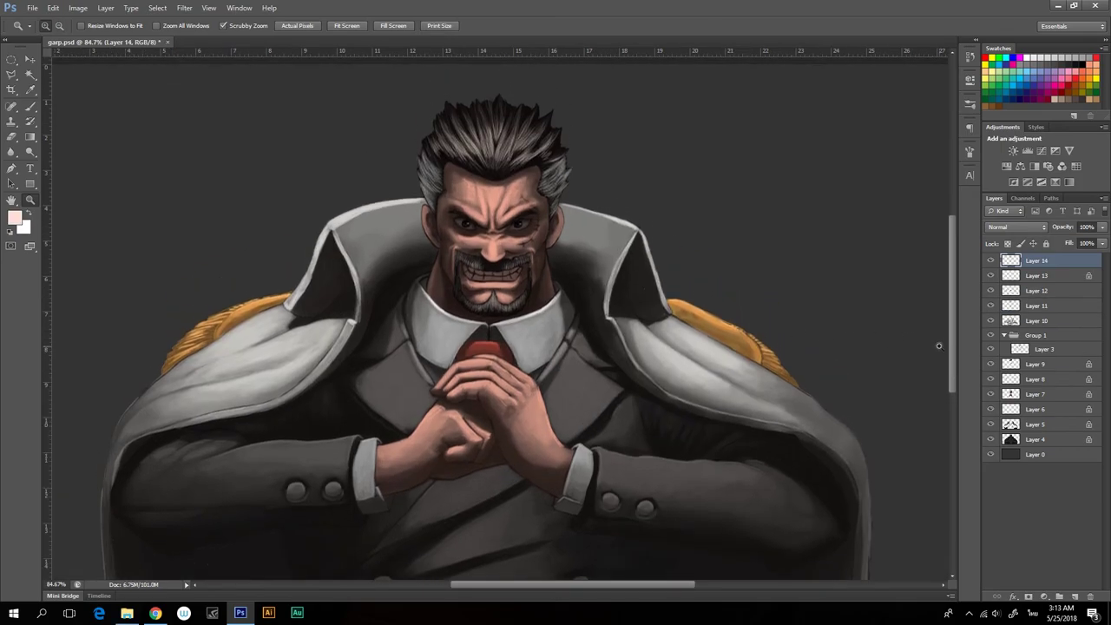
Reset to black and set a 125 px brush at 43% opacity on Layer 10
drag(476, 411, 462, 313)
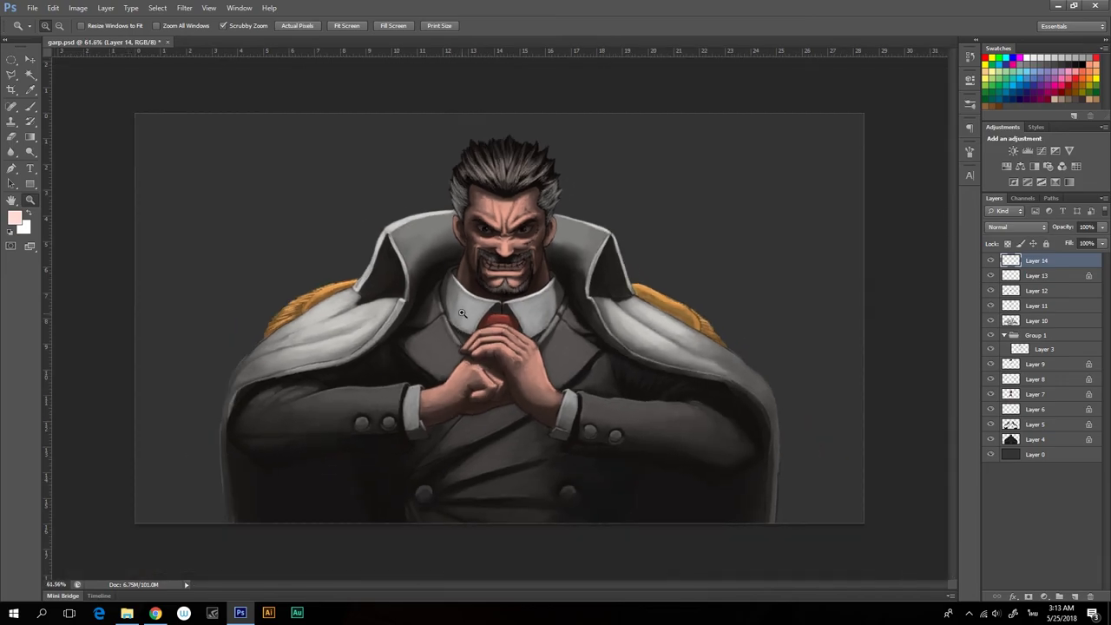
drag(558, 440, 565, 469)
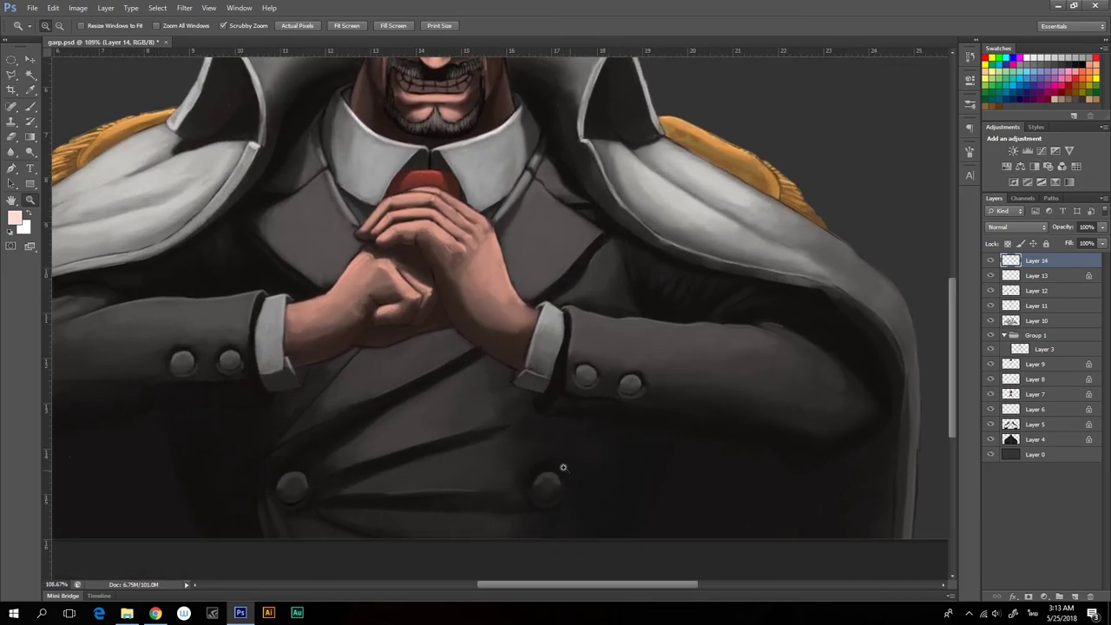
key(b)
key(d)
right_click(649, 447)
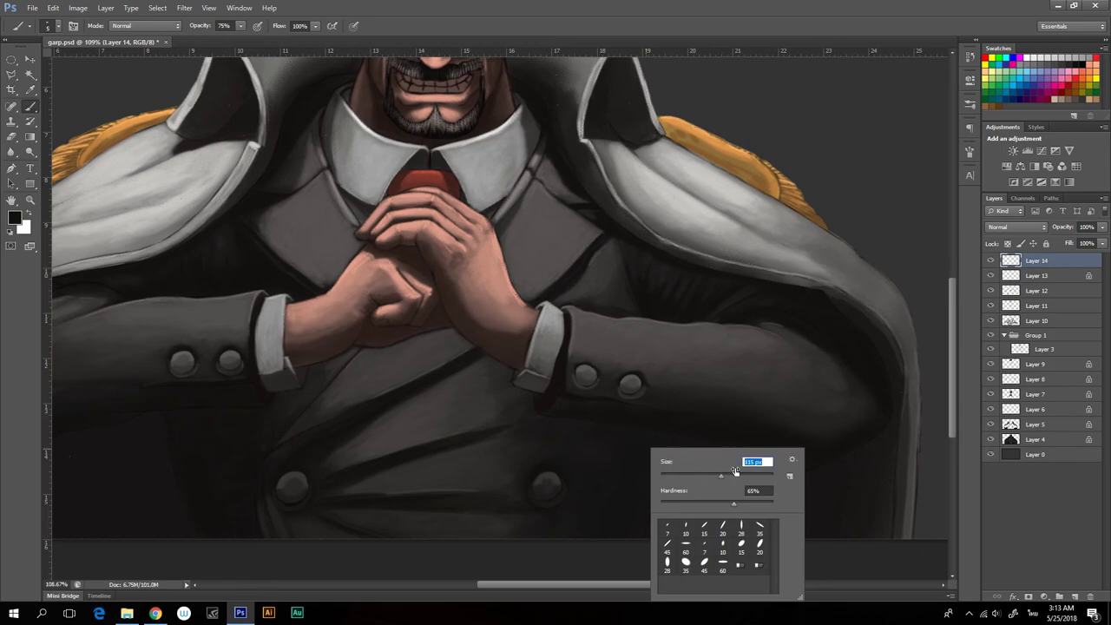
text(125)
key(Return)
key(alt+[)
key(alt+[)
key(alt+[)
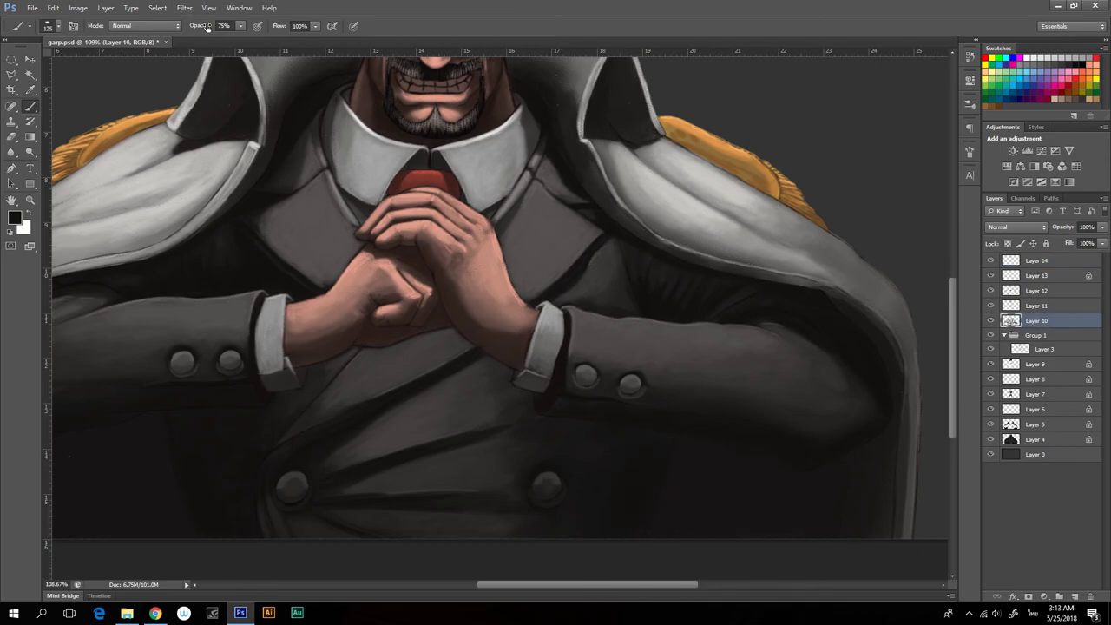
drag(206, 26, 178, 26)
Check the brush presets and zoom around the lower suit
right_click(607, 418)
key(Escape)
key(z)
drag(587, 522, 495, 451)
drag(402, 435, 437, 397)
key(b)
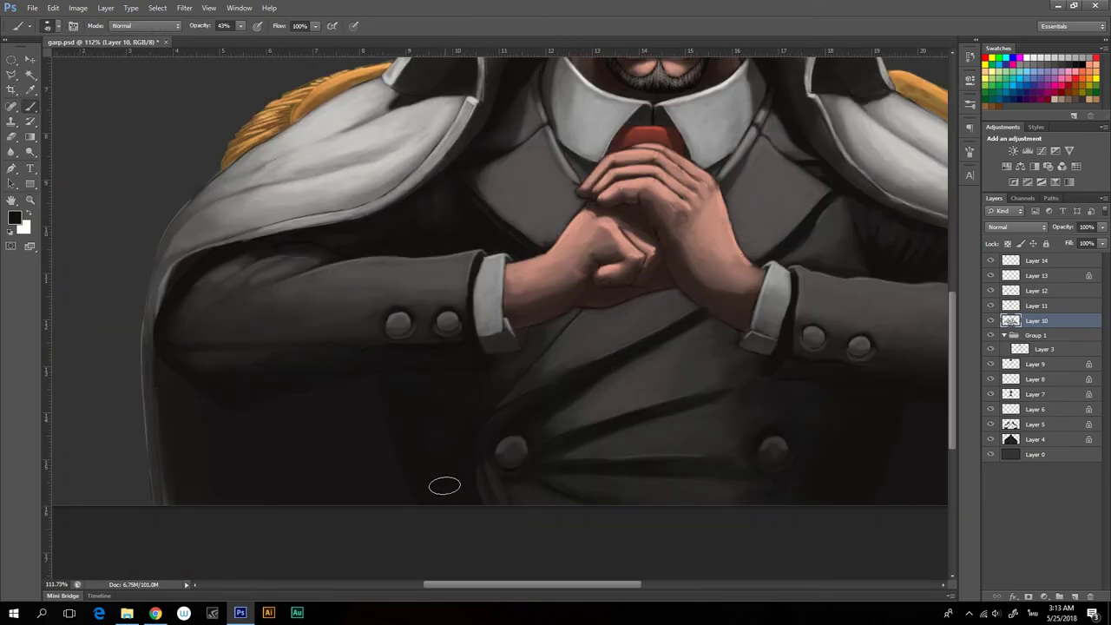
key(z)
drag(633, 441, 451, 406)
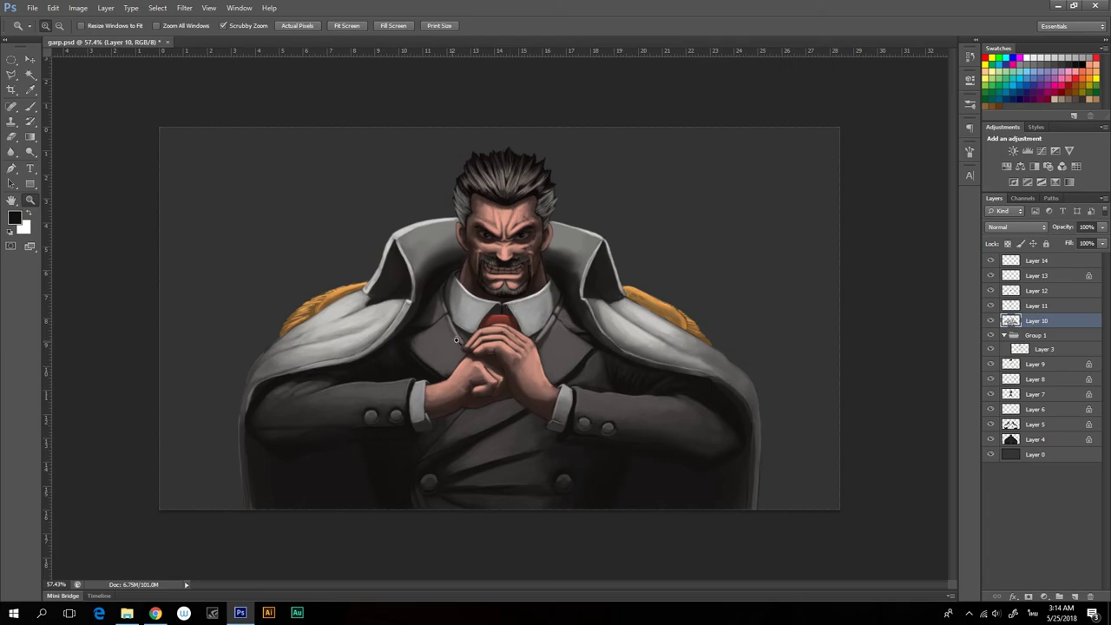
drag(456, 341, 825, 390)
Add new Layer 15 directly above background Layer 0
click(1056, 455)
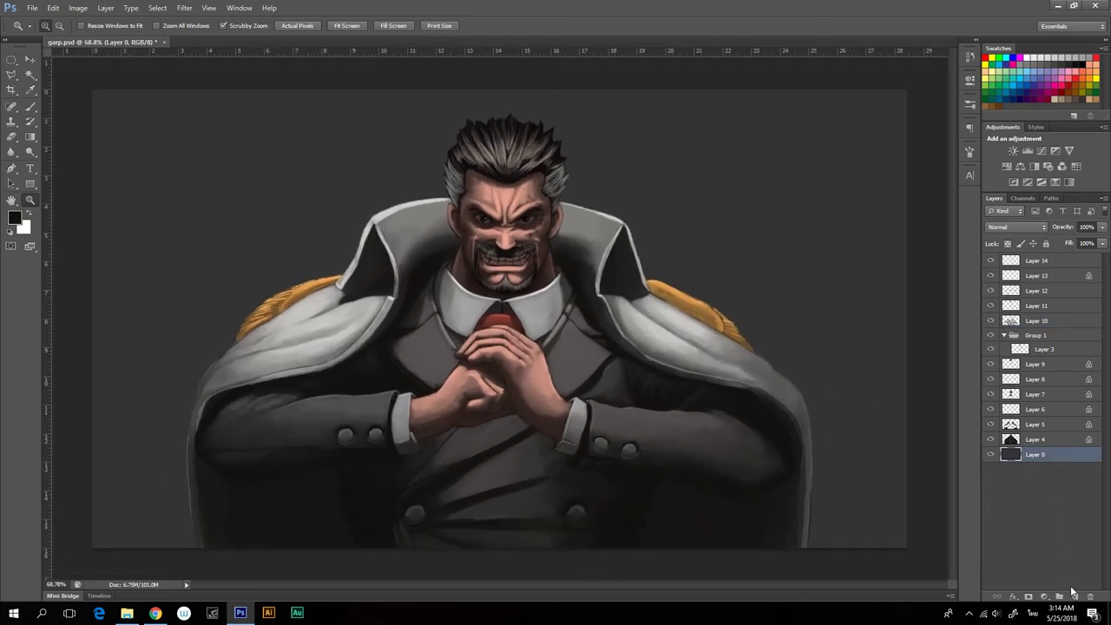
click(1075, 596)
click(14, 217)
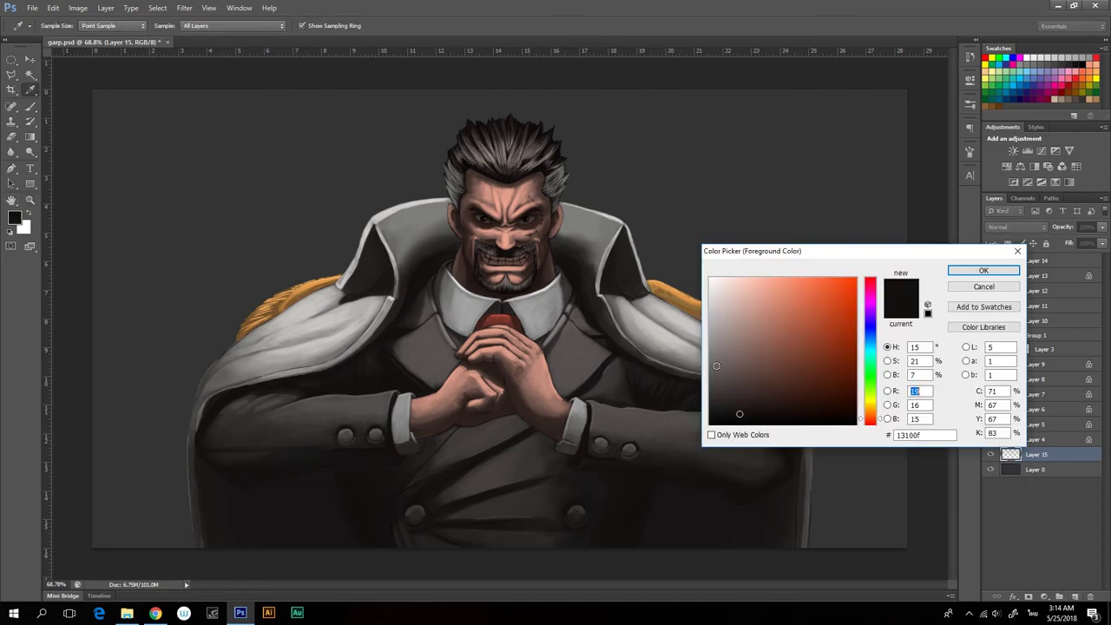
click(992, 269)
right_click(687, 245)
key(Escape)
key(b)
Load the Basic Brushes set and choose a soft round brush at 756 px
right_click(689, 254)
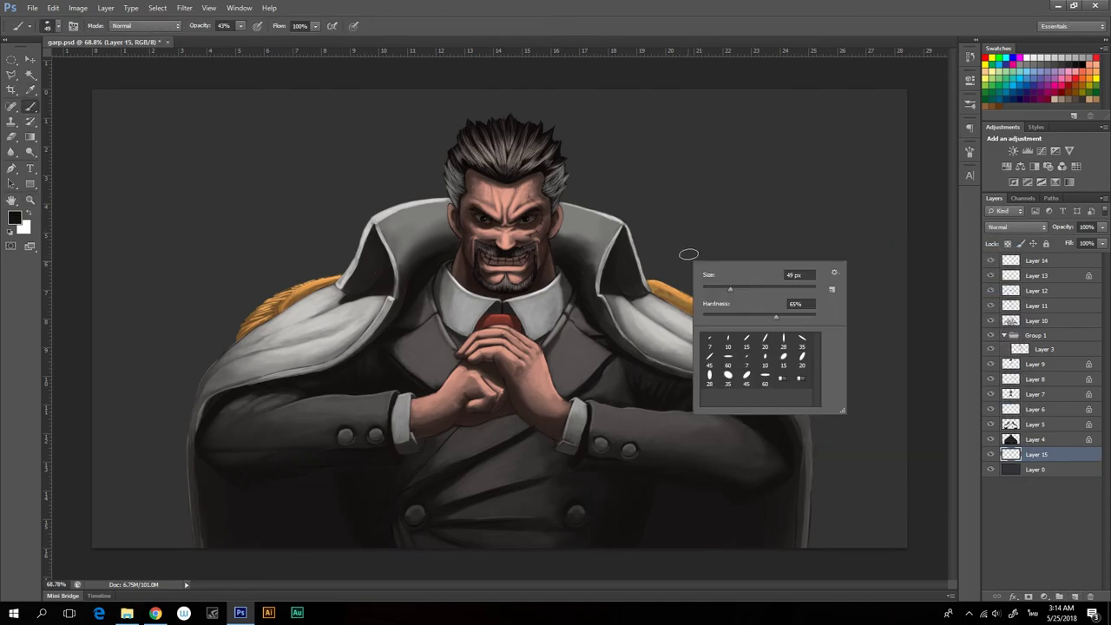
click(834, 273)
click(894, 459)
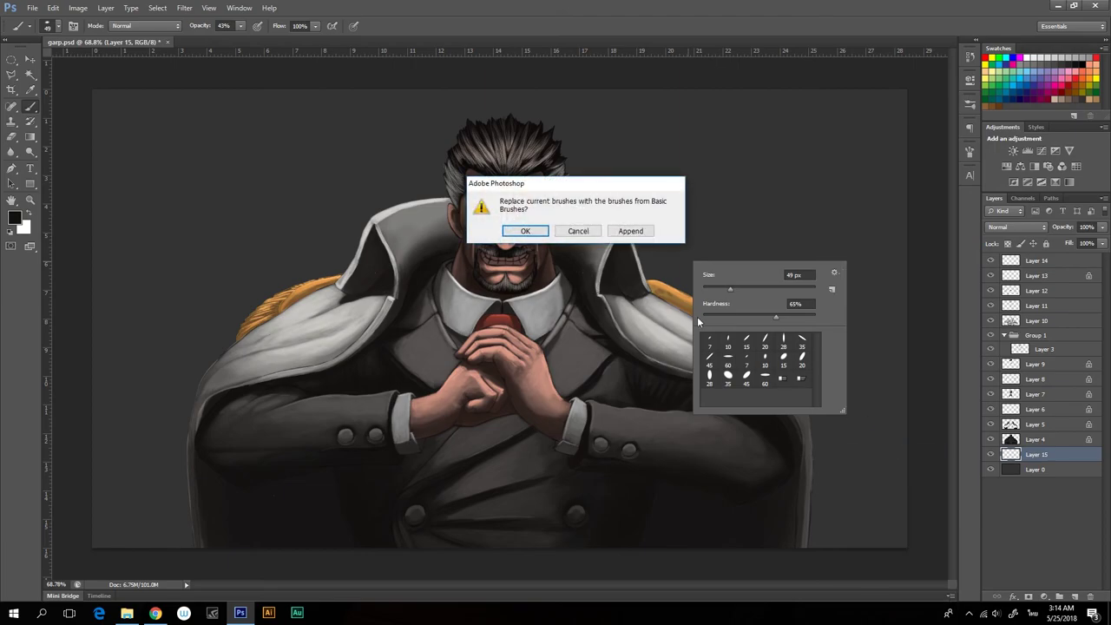
key(Return)
click(765, 375)
drag(716, 279, 743, 275)
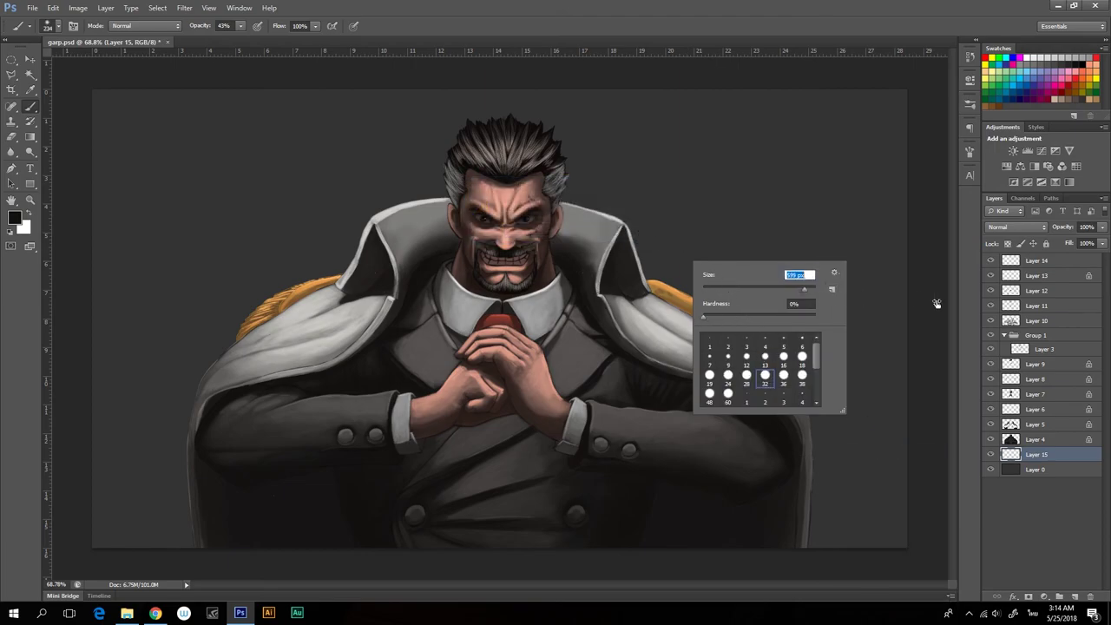
key(Return)
click(14, 217)
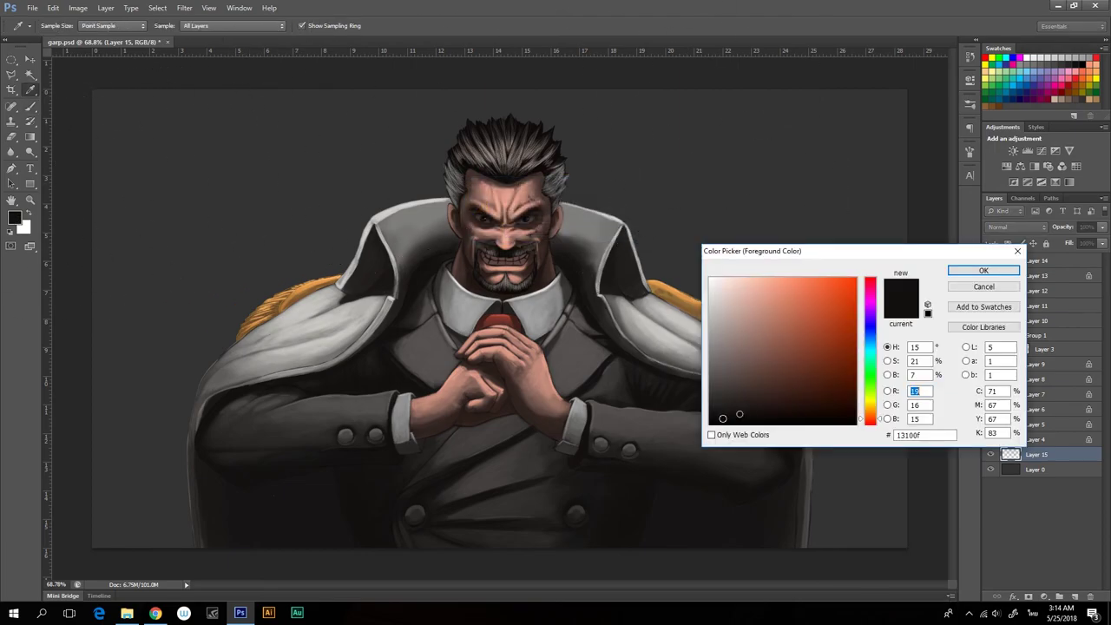
Accept near-black #13100f and darken the left and right canvas edges
click(984, 271)
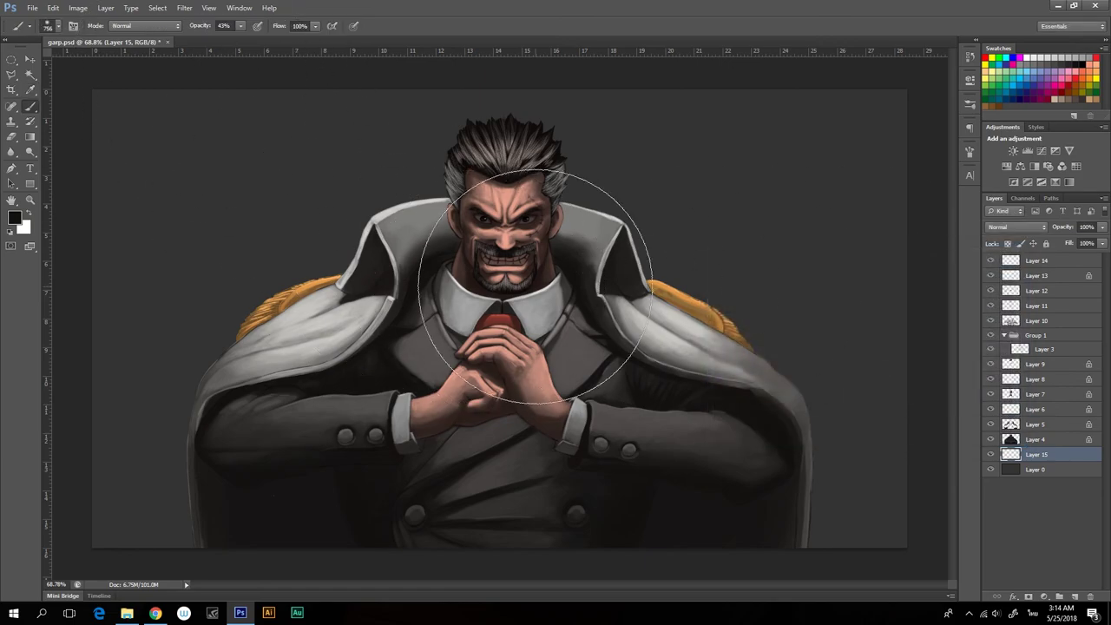
key(z)
mouse_move(564, 321)
mouse_down()
mouse_move(505, 322)
mouse_move(495, 333)
mouse_up()
key(b)
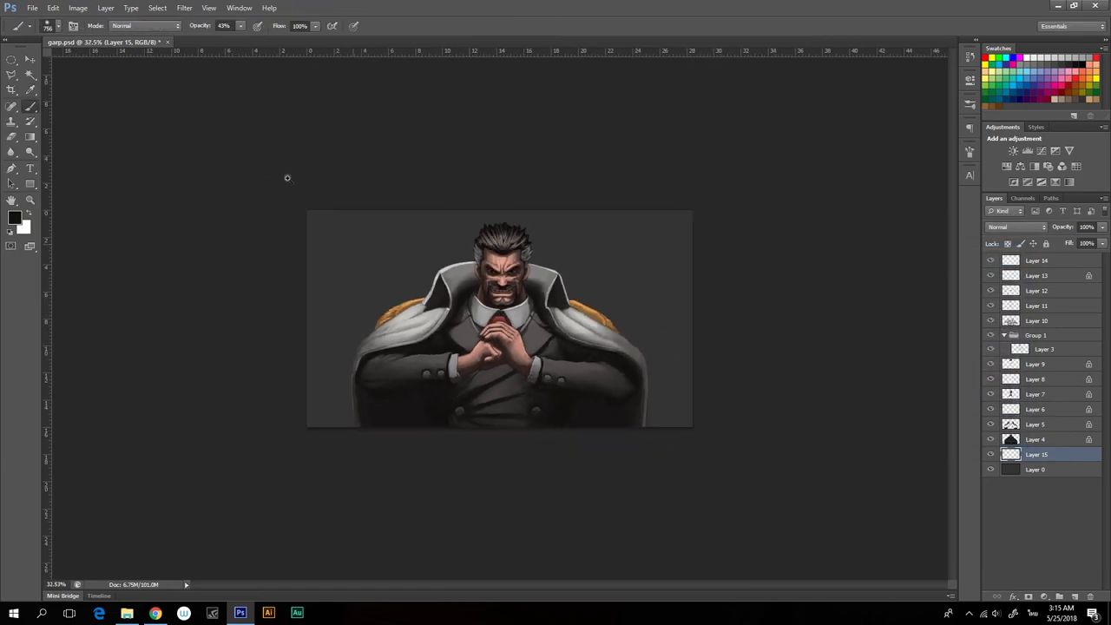
drag(210, 224, 239, 429)
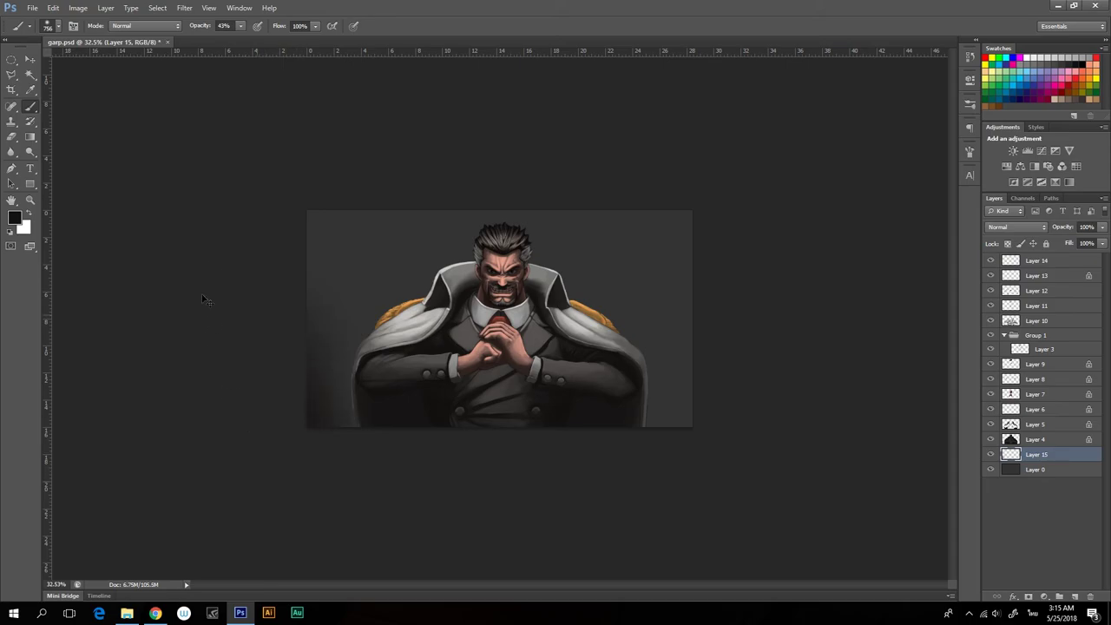
drag(203, 299, 251, 421)
mouse_move(677, 295)
mouse_down()
mouse_move(565, 463)
mouse_move(666, 377)
mouse_up()
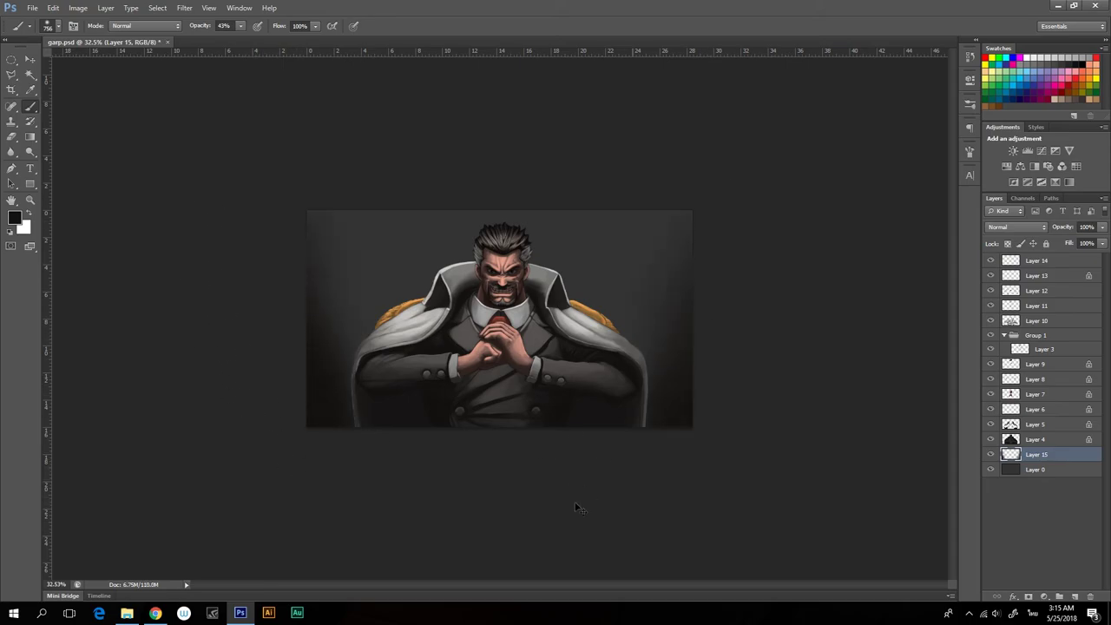
Paint a dark grey-brown into the background behind the head
click(14, 217)
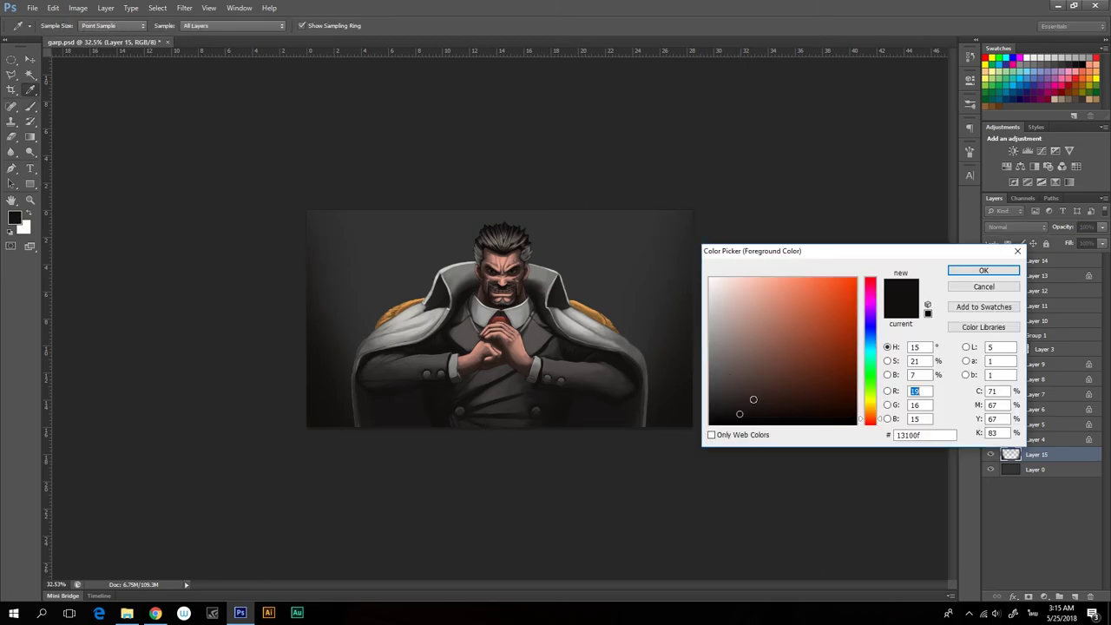
click(745, 356)
click(994, 267)
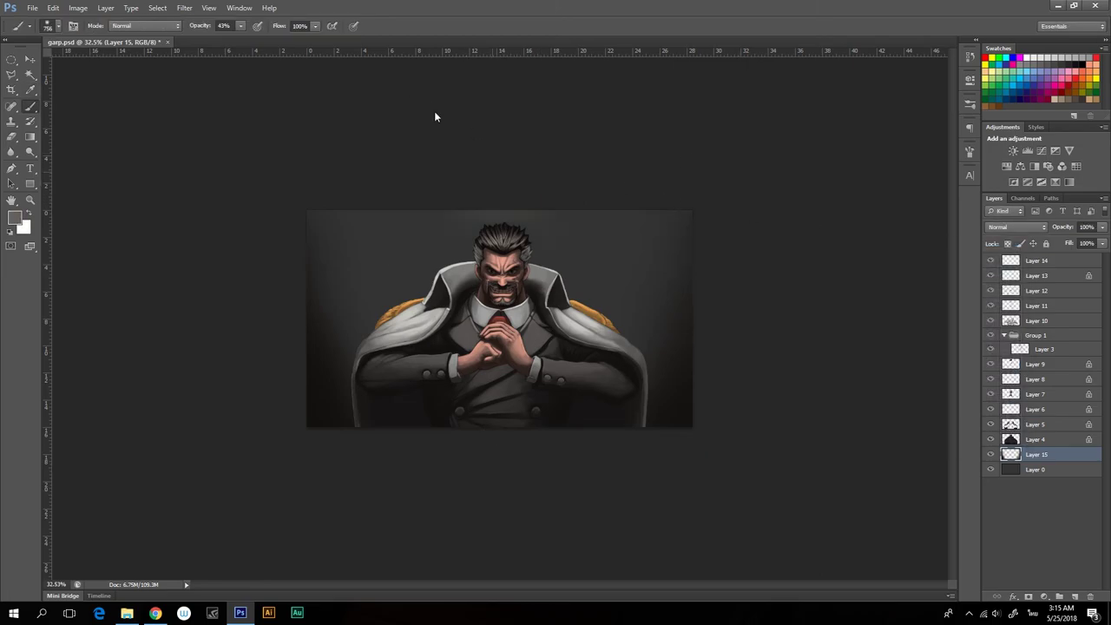
mouse_move(436, 116)
mouse_down()
mouse_move(440, 203)
mouse_move(399, 145)
mouse_move(466, 104)
mouse_move(423, 106)
mouse_up()
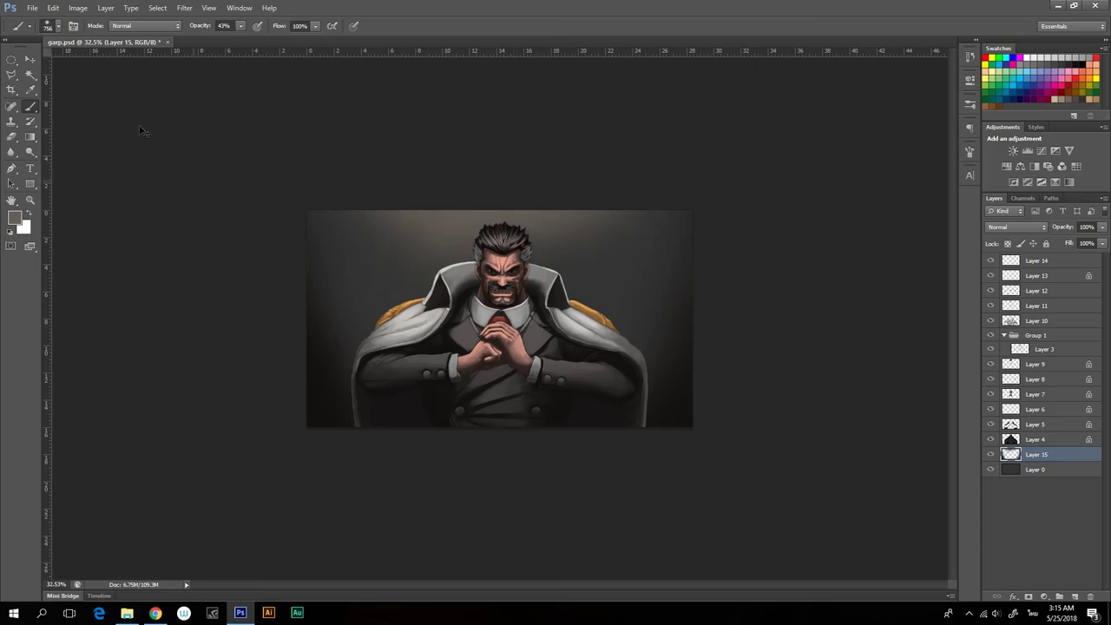
Switch to warm beige #c7b299 and shrink the soft brush toward 195 px
click(15, 218)
drag(748, 361, 743, 309)
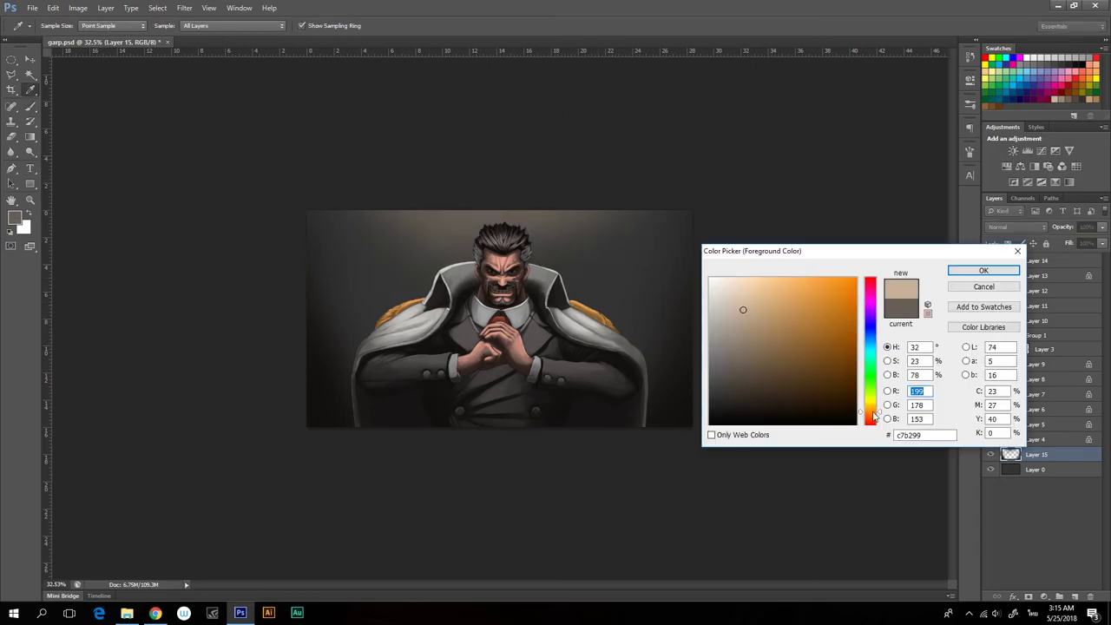
key(Return)
right_click(691, 349)
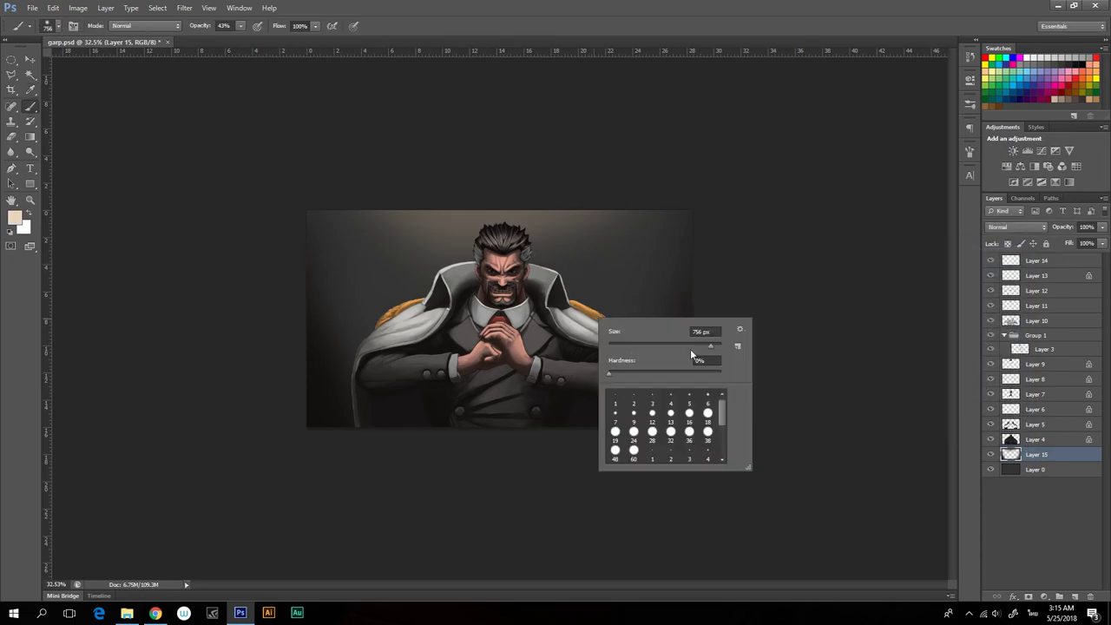
drag(643, 335, 632, 333)
key(Return)
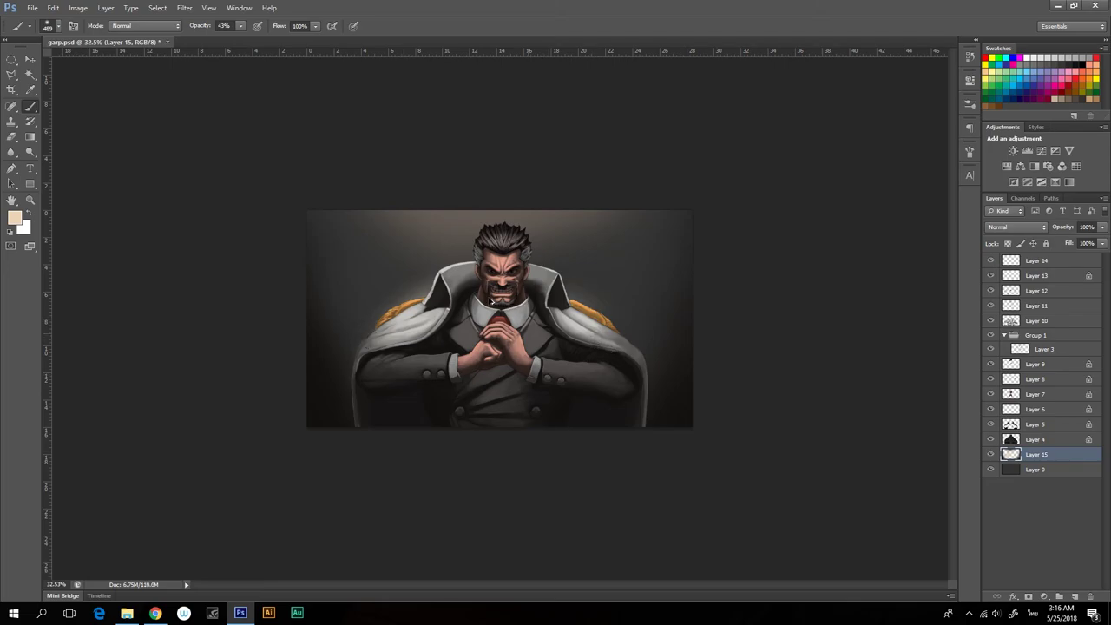
right_click(532, 291)
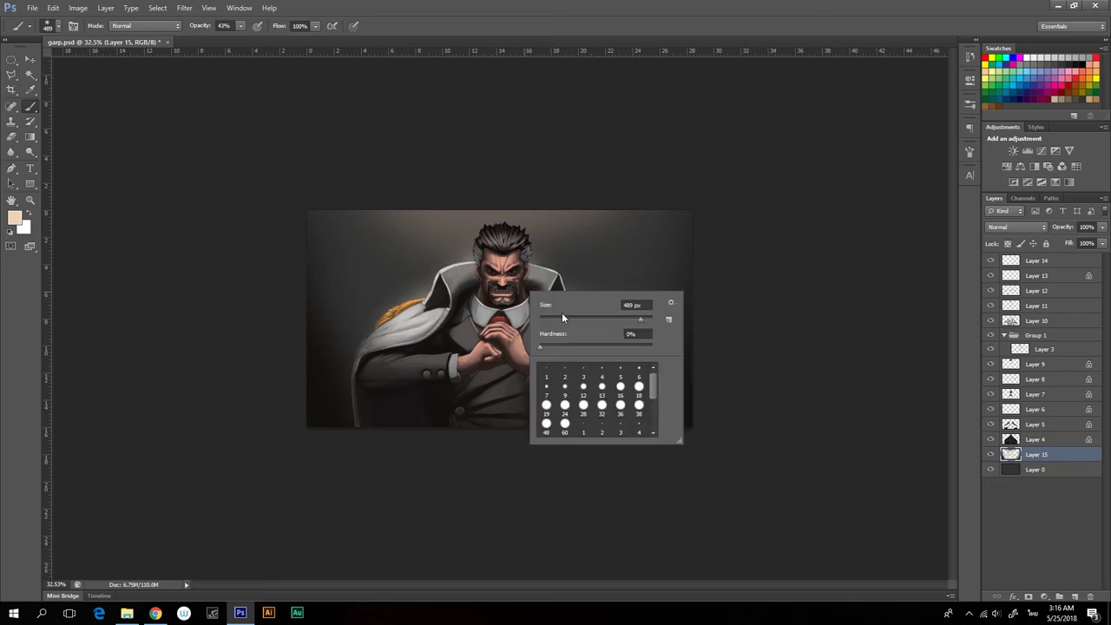
Set the brush size to 195 px and zoom in on the painting
text(195)
key(Return)
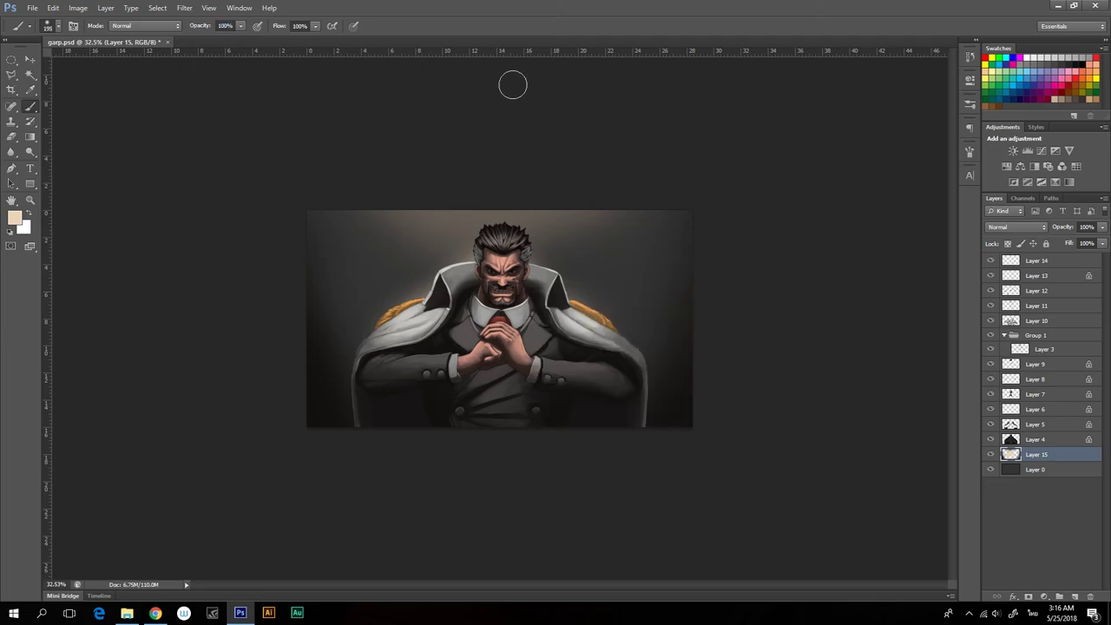
key(z)
click(539, 248)
key(b)
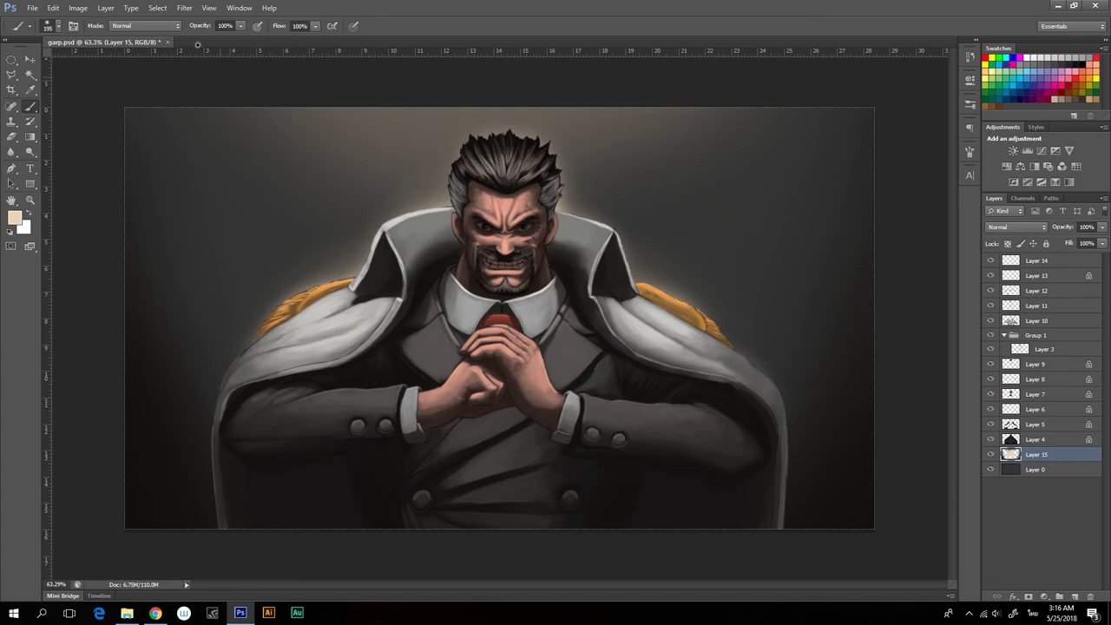
right_click(533, 264)
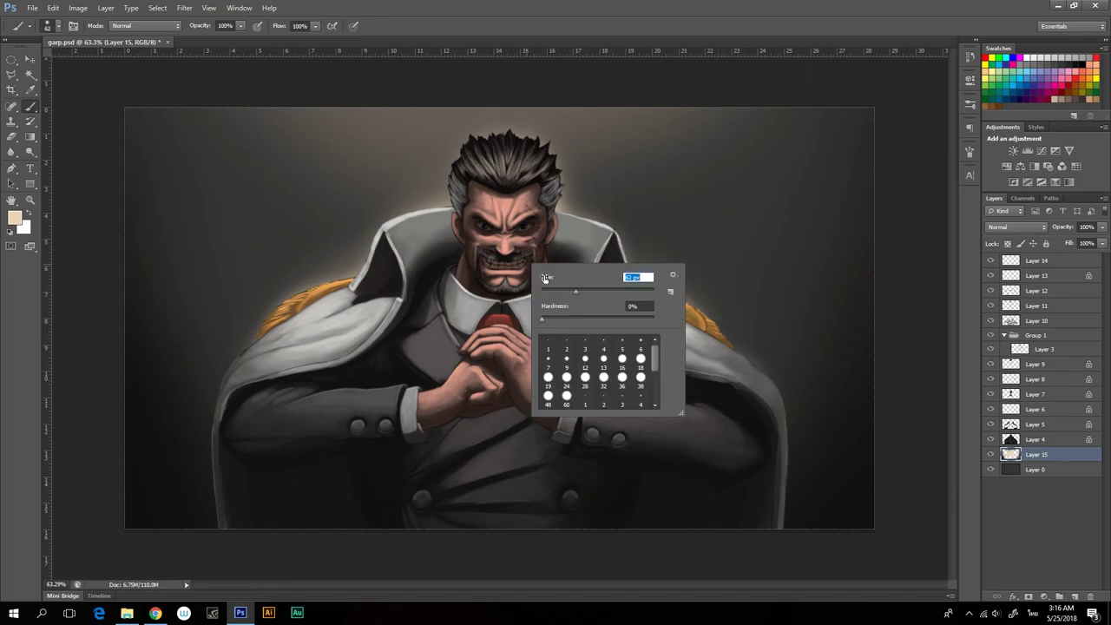
key(Escape)
Try an orange paint colour, then switch to pure white
click(15, 217)
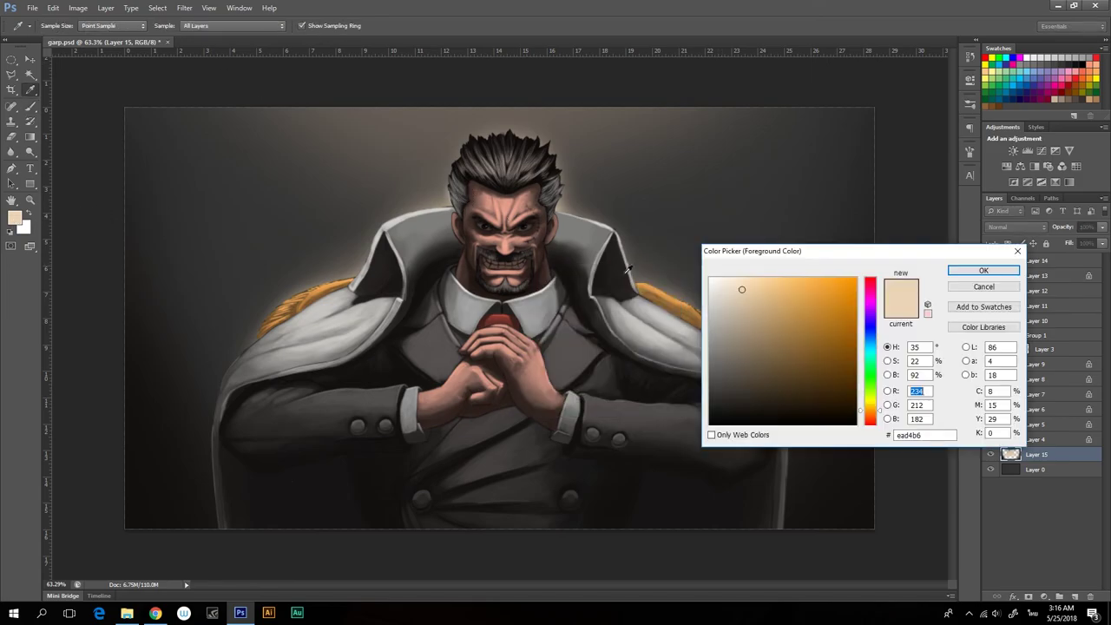
click(963, 274)
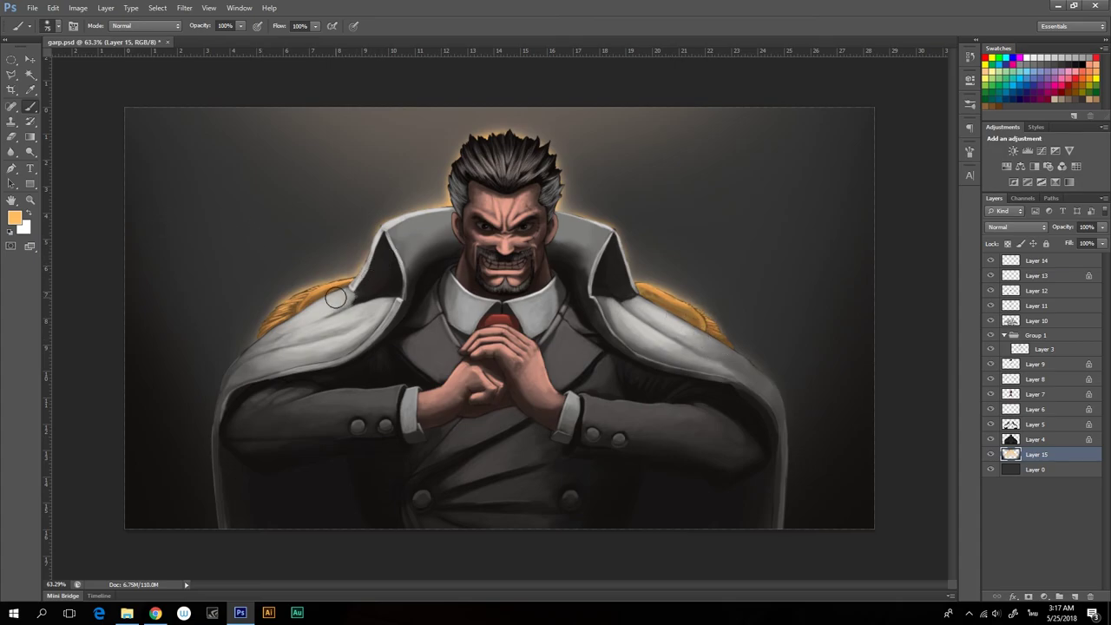
click(15, 218)
click(993, 266)
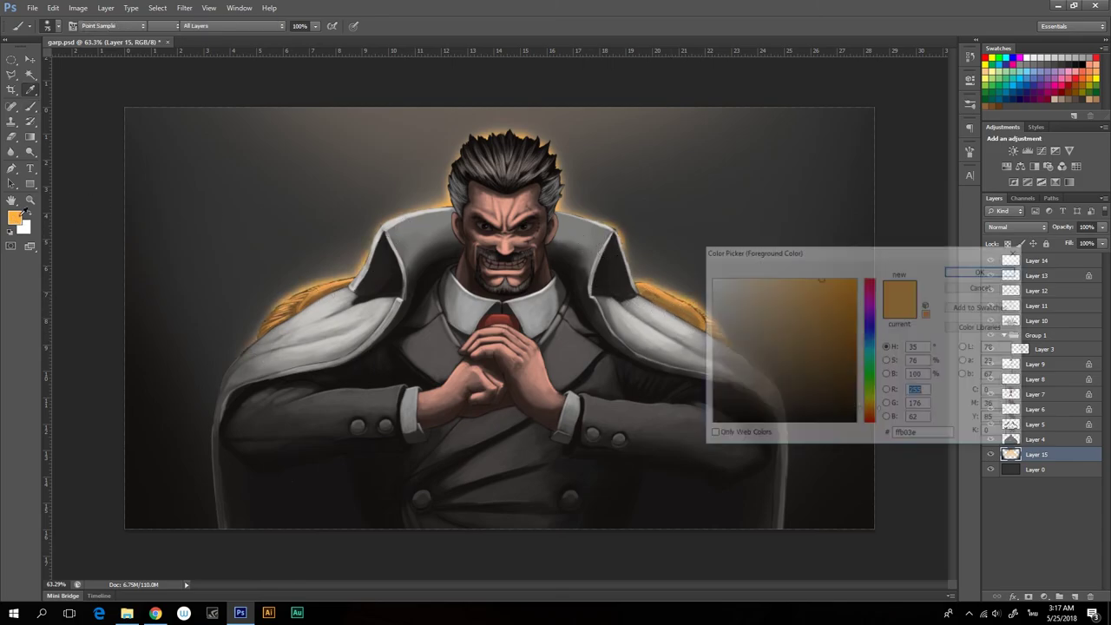
click(14, 218)
click(710, 278)
click(959, 272)
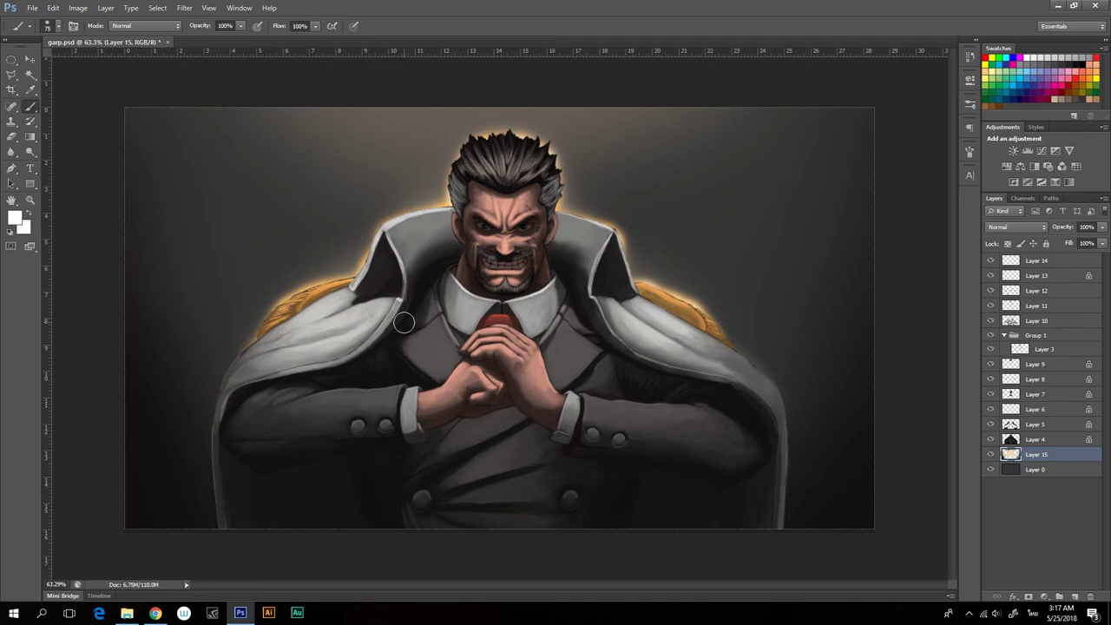
Settle on an orange paint colour and zoom out to the whole painting
click(14, 219)
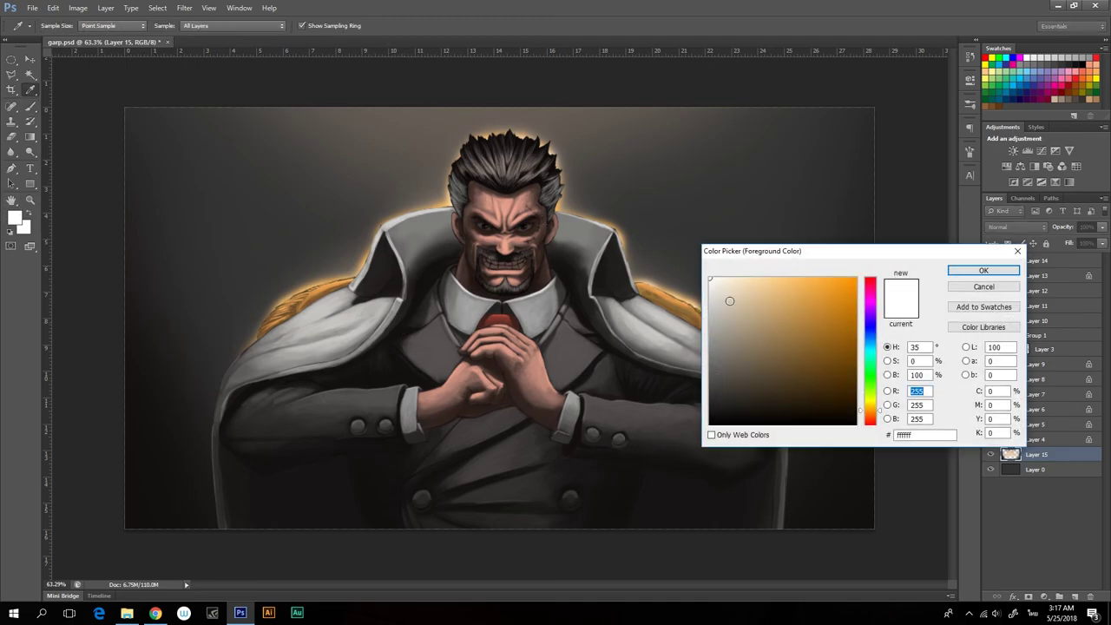
click(779, 285)
click(993, 266)
right_click(609, 153)
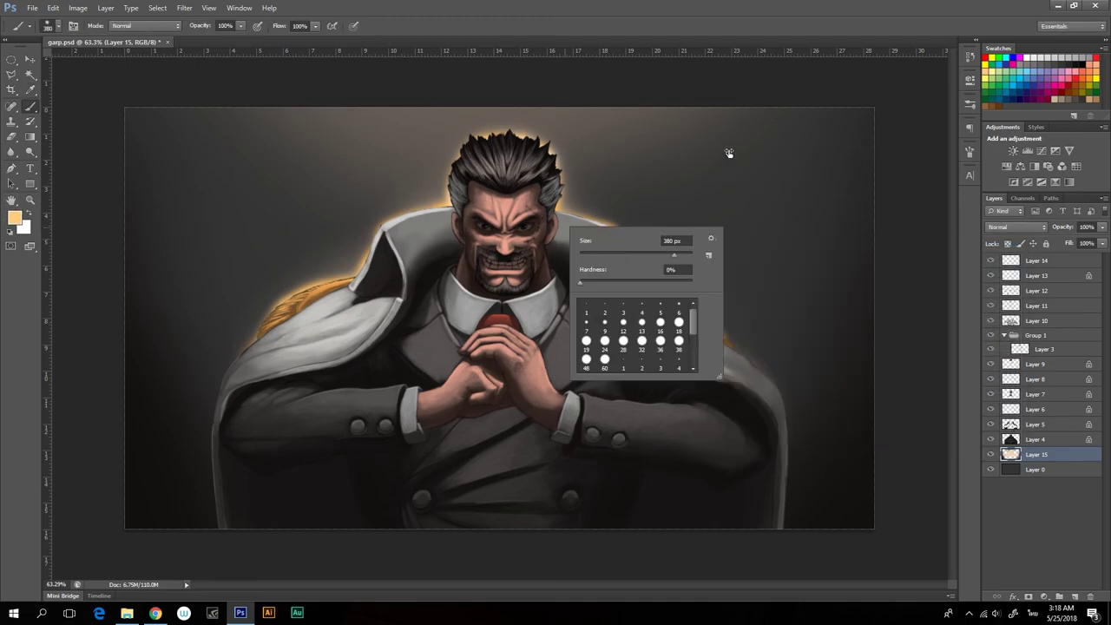
key(Escape)
mouse_move(524, 149)
mouse_down()
mouse_move(457, 119)
mouse_move(529, 121)
mouse_move(399, 112)
mouse_move(521, 121)
mouse_up()
Add a new empty layer above Layer 14 and pick white paint
click(1068, 262)
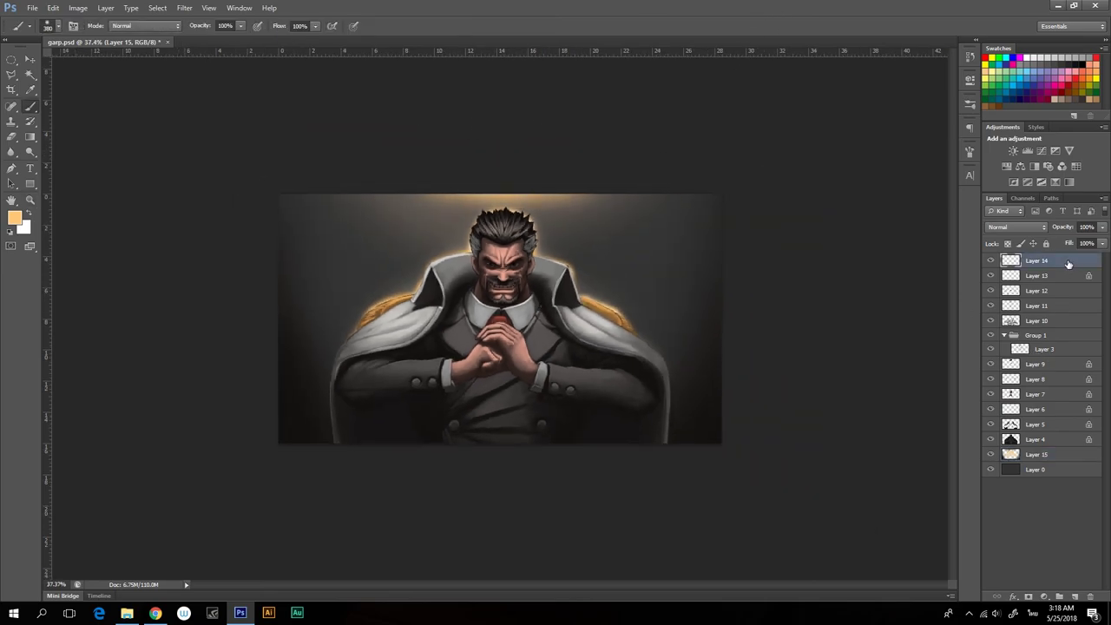
click(1075, 598)
click(14, 218)
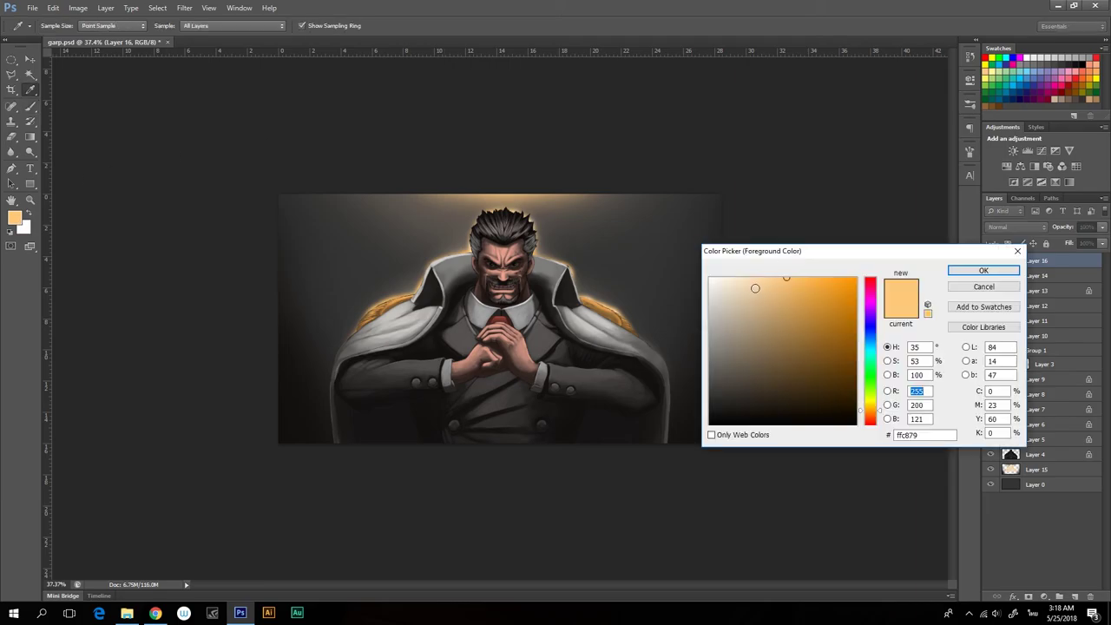
click(717, 280)
click(987, 263)
right_click(560, 224)
key(Return)
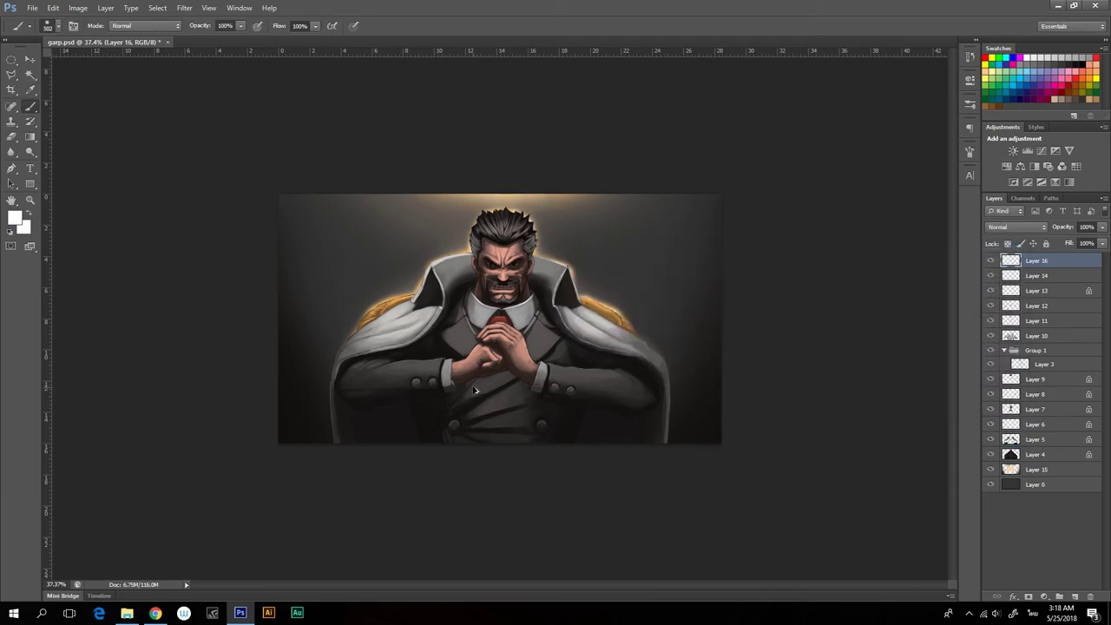
Switch to orange paint, delete Layer 16 with its hair glow, and zoom in
click(14, 218)
click(834, 274)
click(985, 269)
key(Delete)
key(z)
drag(388, 424, 475, 300)
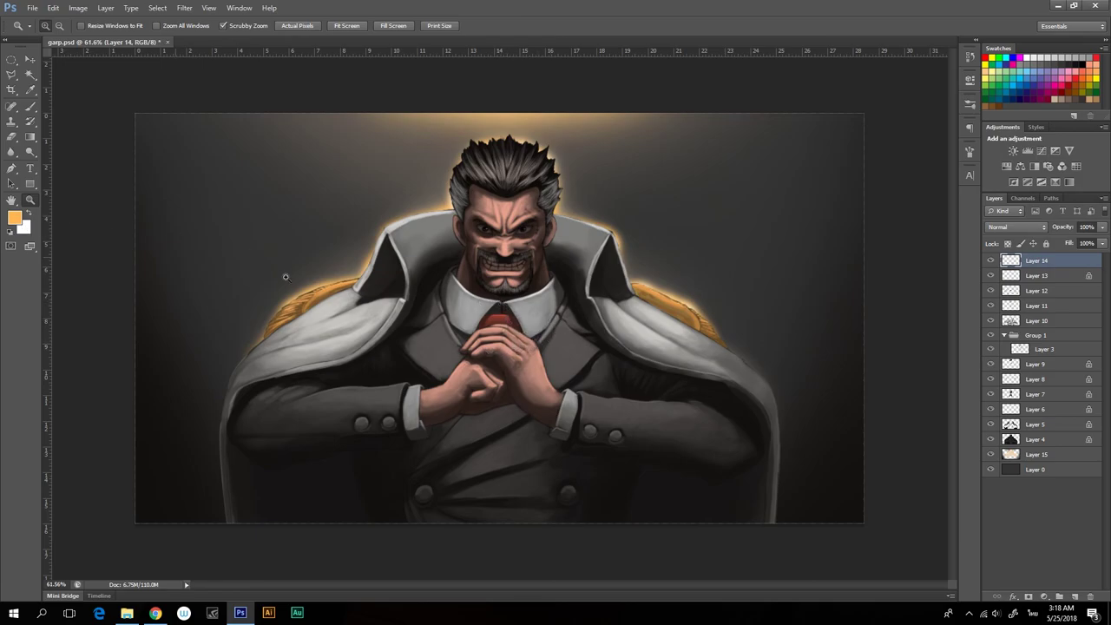
Select Layer 15 and shrink the brush to 183 px
click(1037, 454)
key(b)
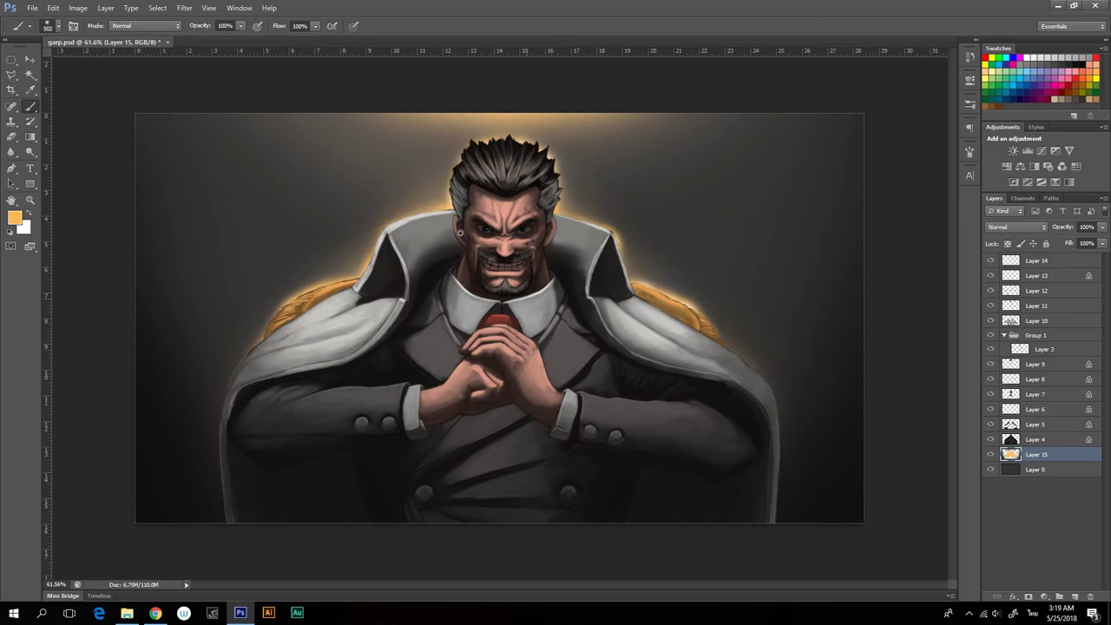
right_click(523, 292)
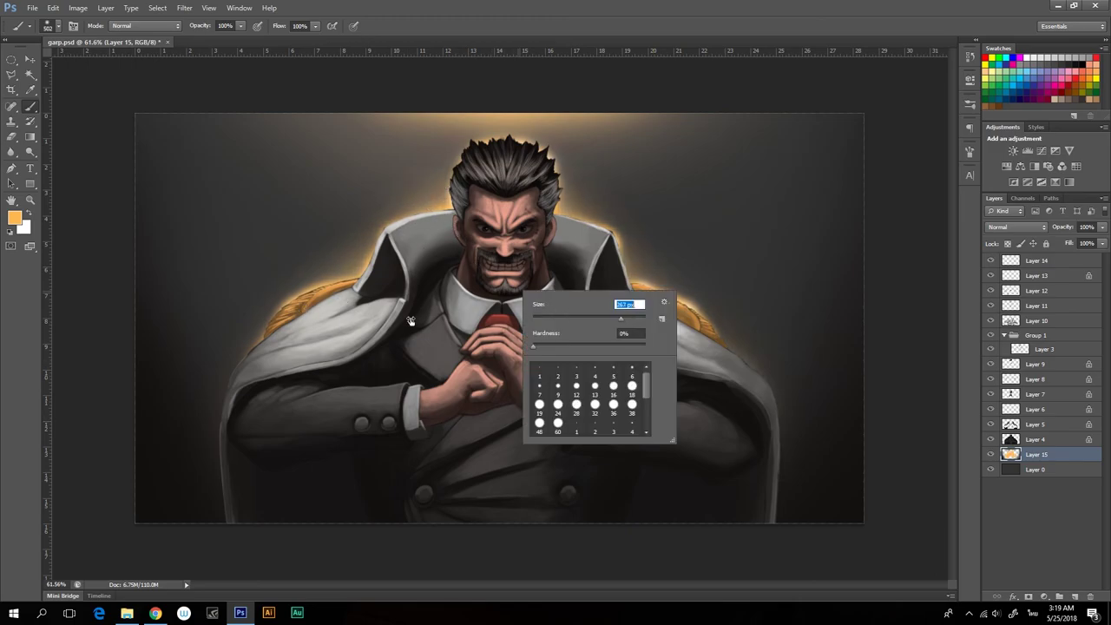
drag(553, 311, 537, 310)
key(Return)
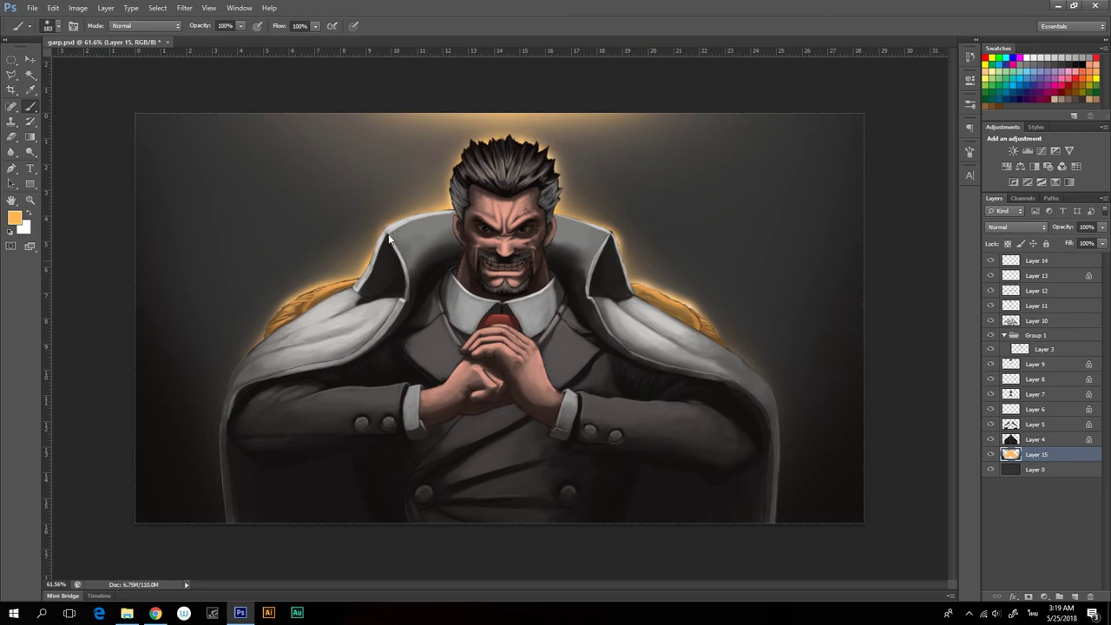
Lighten the paint colour to a pale yellow-orange and zoom in on the hair
click(14, 219)
drag(816, 267, 839, 285)
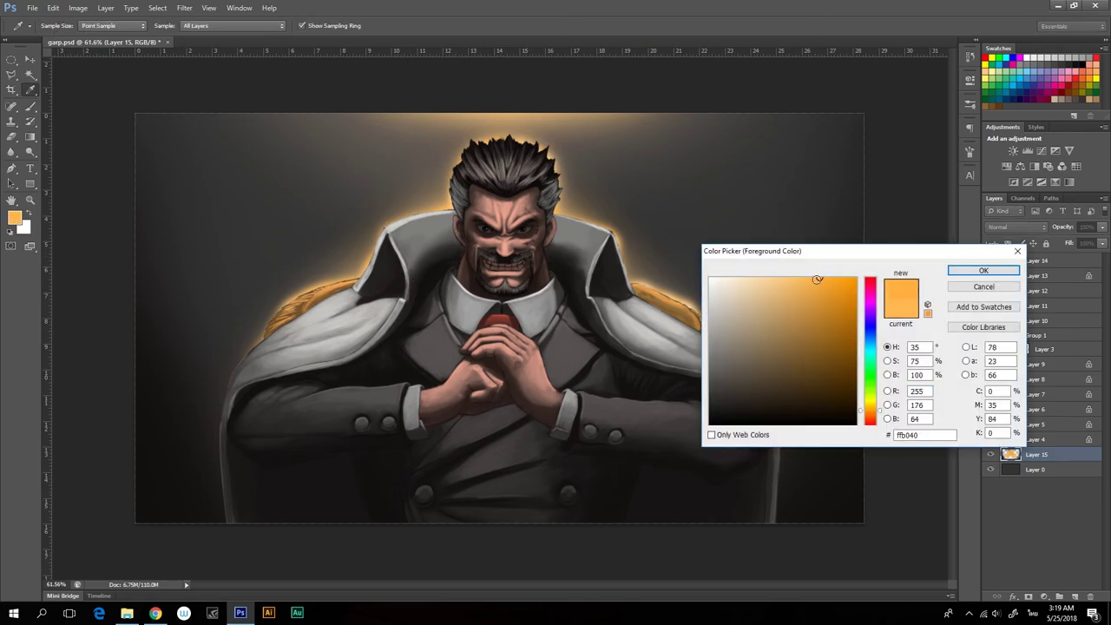
drag(877, 417, 879, 404)
key(Return)
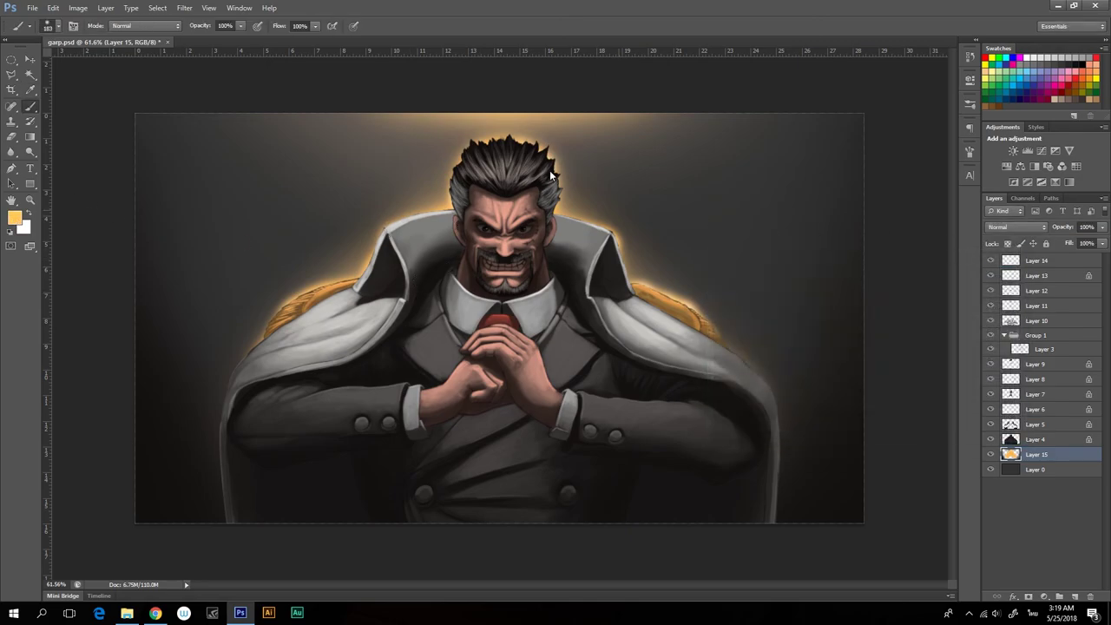
scroll(446, 150, up, 2)
scroll(451, 165, up, 3)
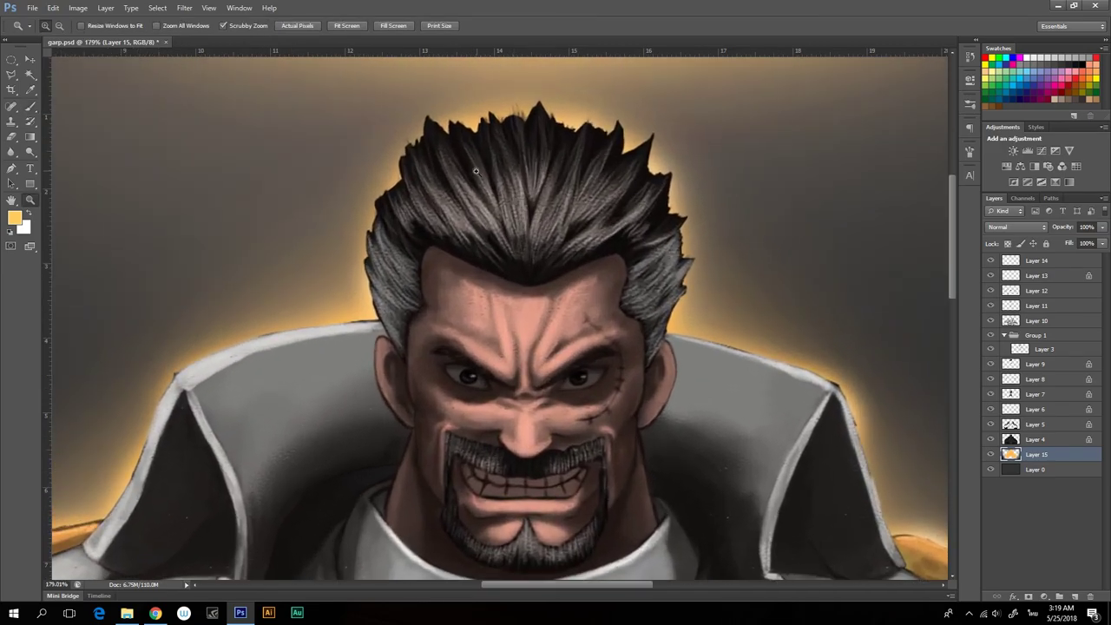
Add a new layer above Layer 14 and review the brush tip settings
right_click(478, 193)
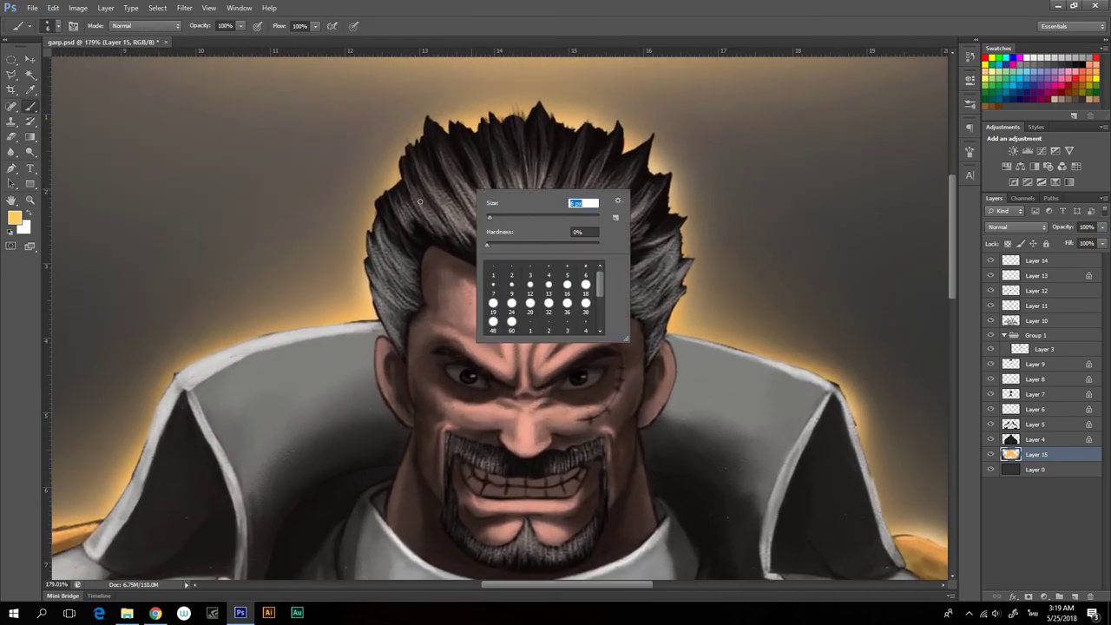
key(Escape)
key(ctrl+shift+alt+n)
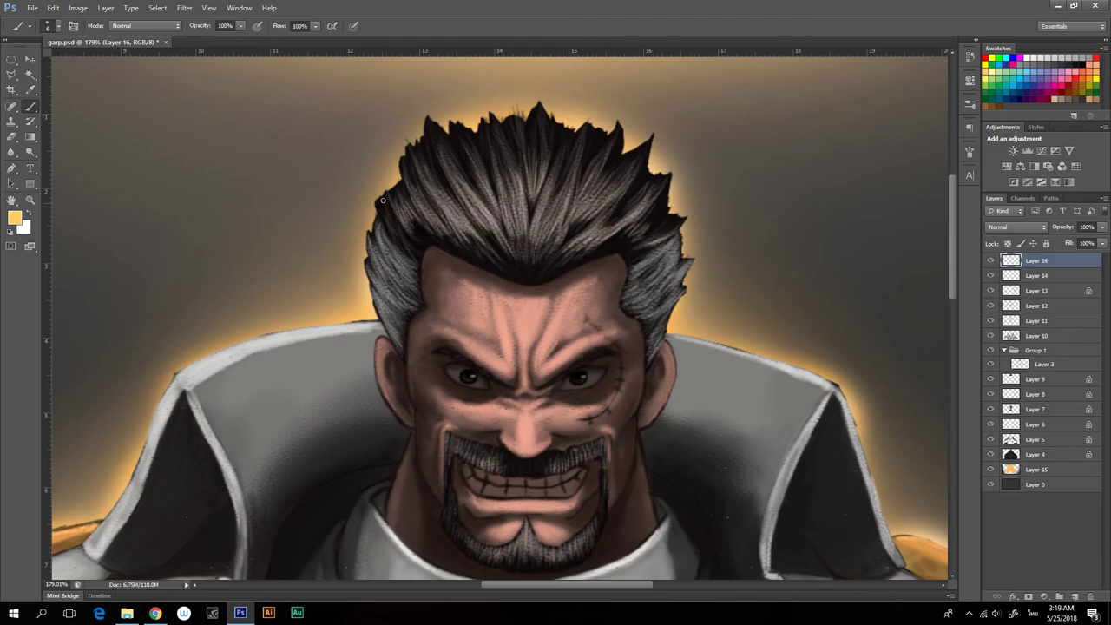
click(970, 150)
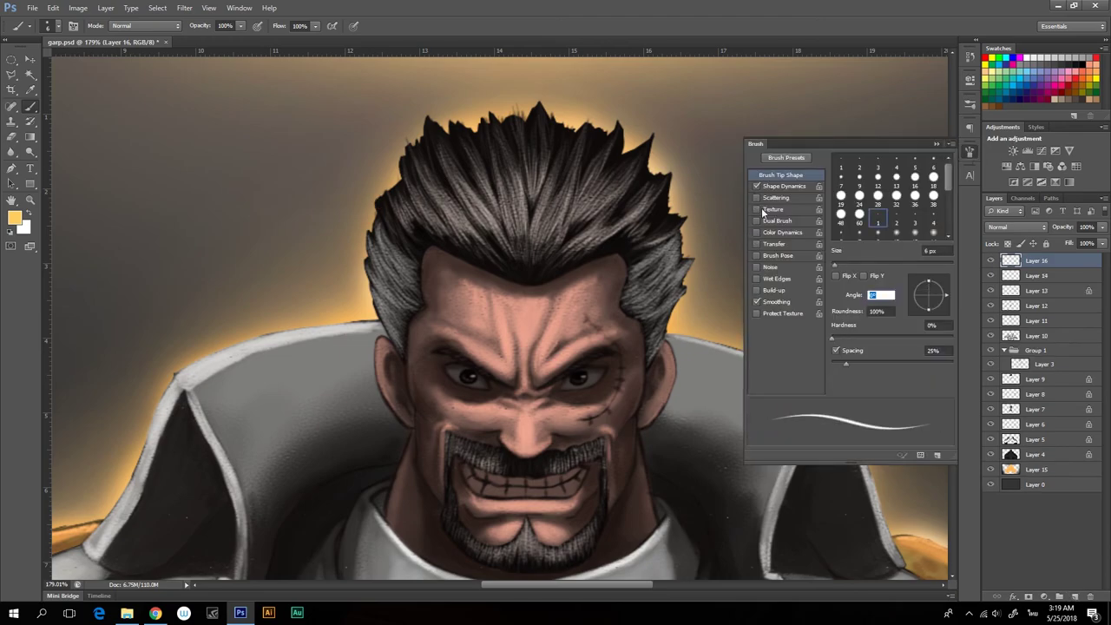
click(966, 151)
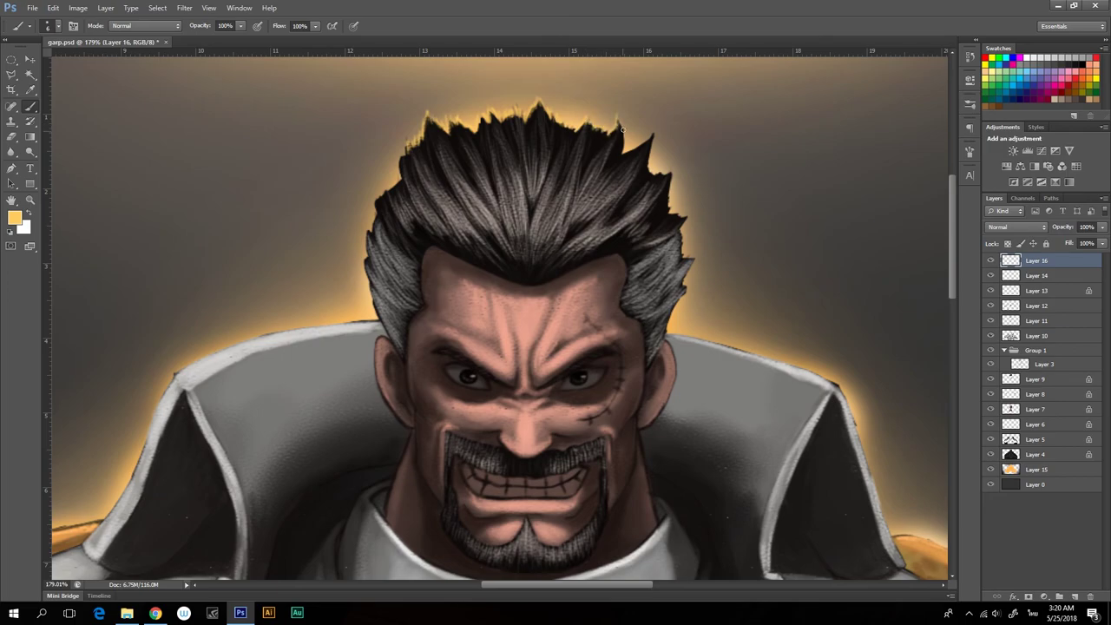
Paint yellow rim light on the hair spike tips and down the left hair edge
key(ctrl+0)
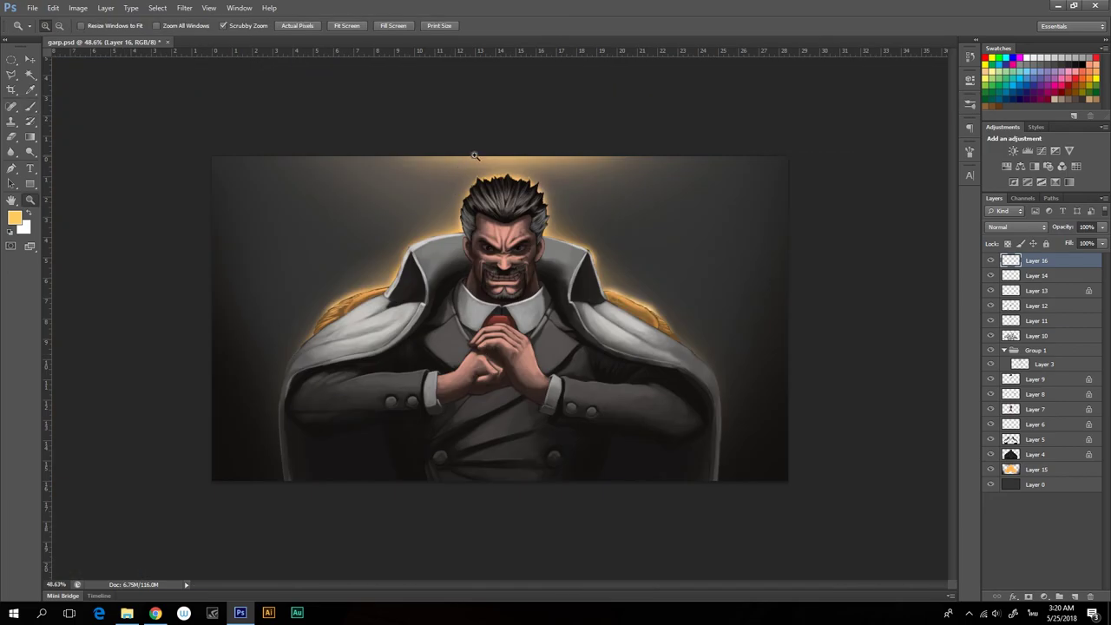
scroll(471, 153, up, 2)
scroll(515, 124, up, 3)
mouse_move(322, 180)
mouse_down()
mouse_move(378, 214)
mouse_move(431, 178)
mouse_move(452, 199)
mouse_move(466, 161)
mouse_move(463, 189)
mouse_move(487, 206)
mouse_move(508, 149)
mouse_move(525, 196)
mouse_move(540, 187)
mouse_move(576, 214)
mouse_move(592, 206)
mouse_move(613, 217)
mouse_move(643, 189)
mouse_move(653, 259)
mouse_move(701, 212)
mouse_move(695, 261)
mouse_move(735, 282)
mouse_move(726, 331)
mouse_move(739, 318)
mouse_move(733, 278)
mouse_up()
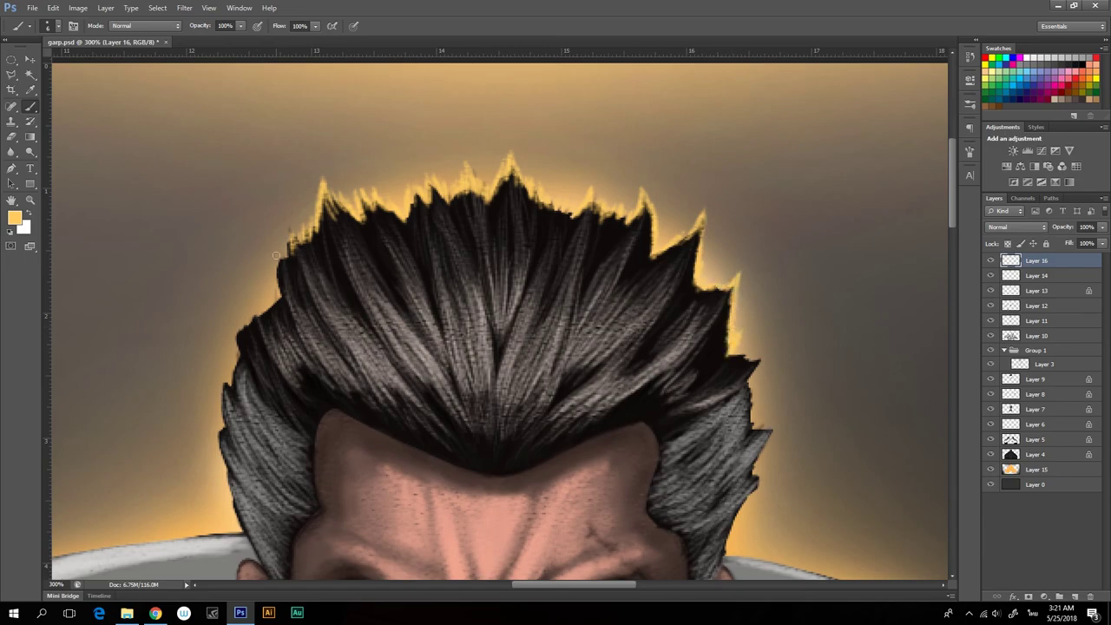
mouse_move(275, 255)
mouse_down()
mouse_move(280, 285)
mouse_move(236, 347)
mouse_move(239, 333)
mouse_move(222, 391)
mouse_move(220, 371)
mouse_up()
drag(221, 425, 219, 453)
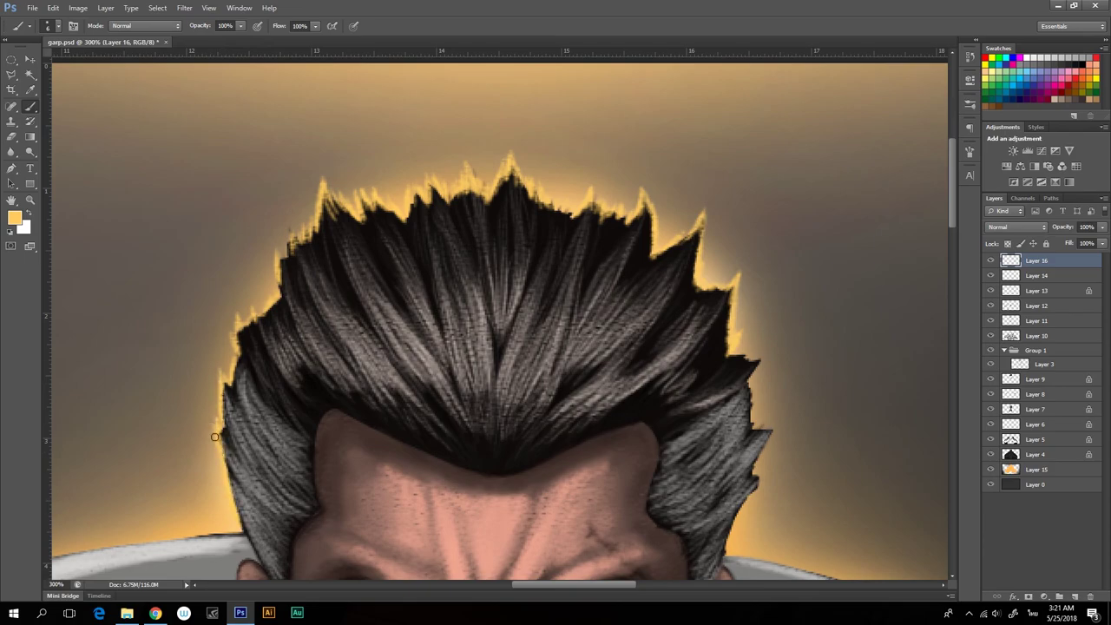
key(z)
drag(782, 396, 638, 396)
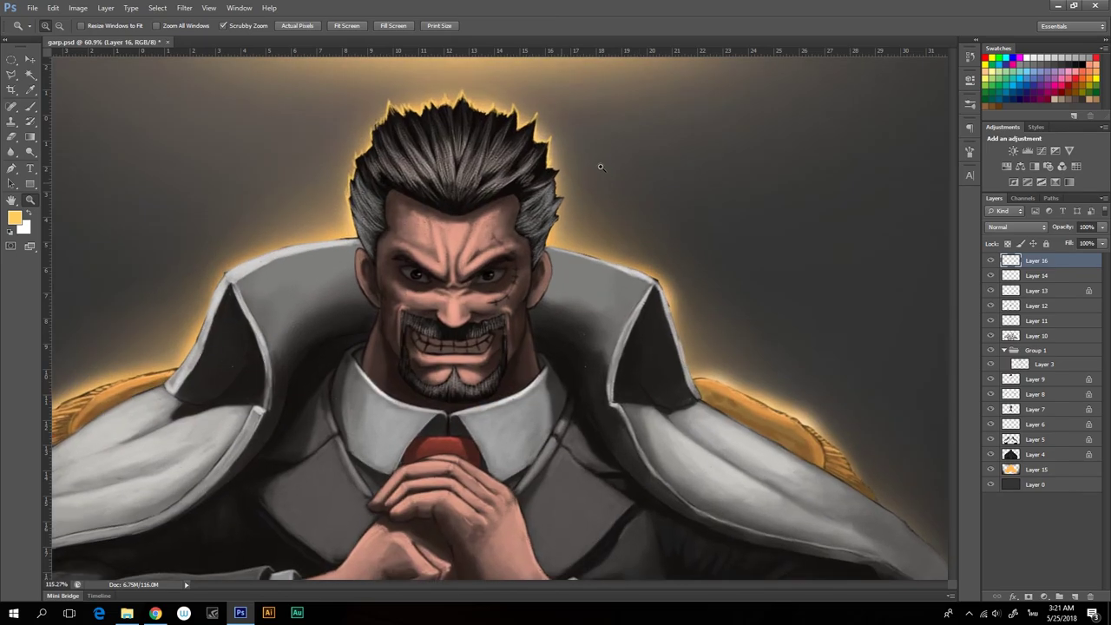
Pick a paler orange and brighten the glow along the hair and left hair edge
drag(557, 184, 695, 186)
key(b)
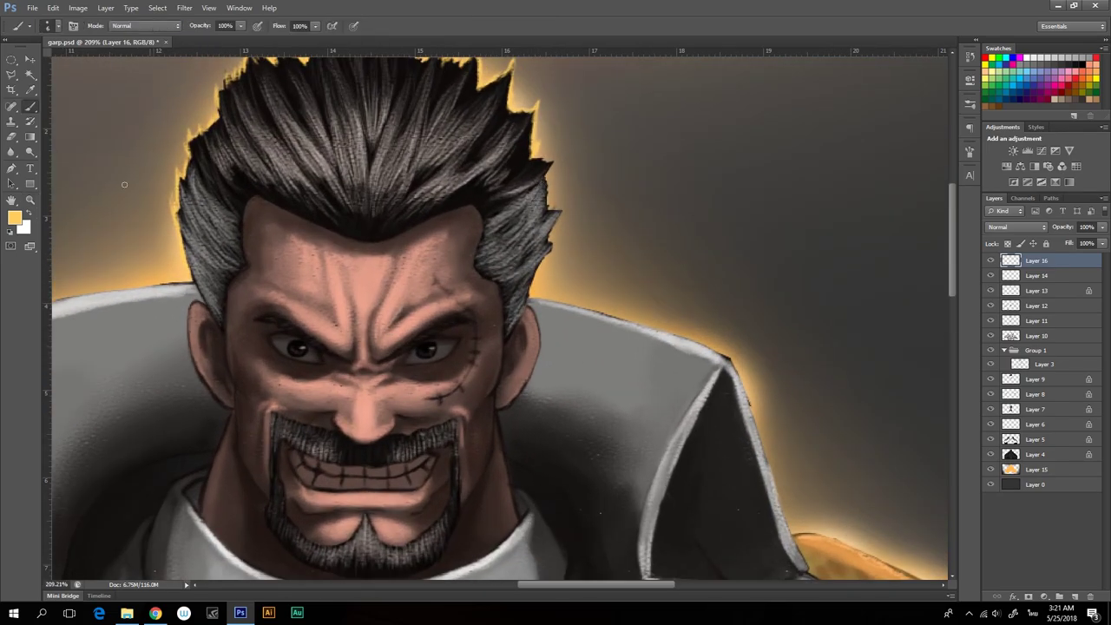
click(14, 218)
click(973, 269)
mouse_move(558, 210)
mouse_down()
mouse_move(541, 229)
mouse_move(529, 300)
mouse_up()
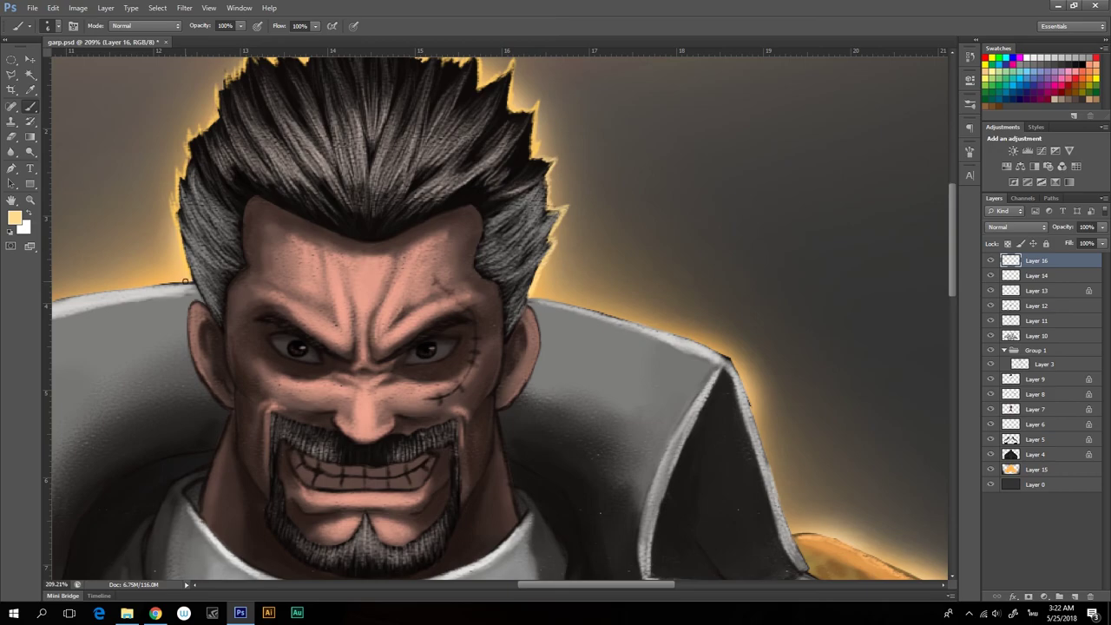
mouse_move(185, 281)
mouse_down()
mouse_move(184, 165)
mouse_move(218, 87)
mouse_up()
Brighten the rim glow along the shoulder top and down its left edge
scroll(546, 574, left, 5)
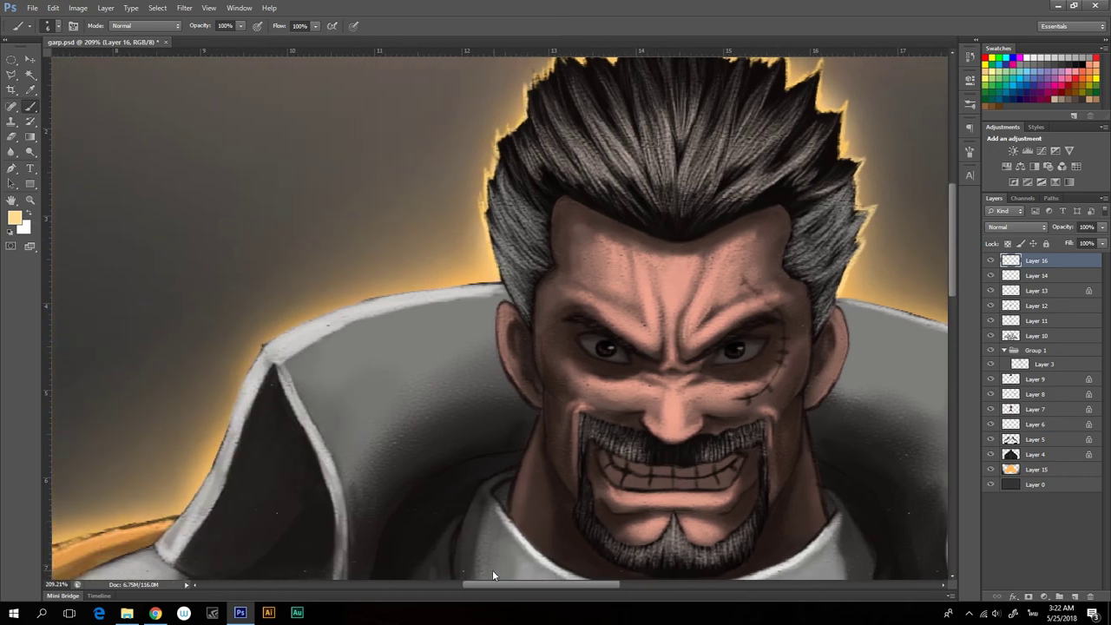
scroll(493, 569, left, 2)
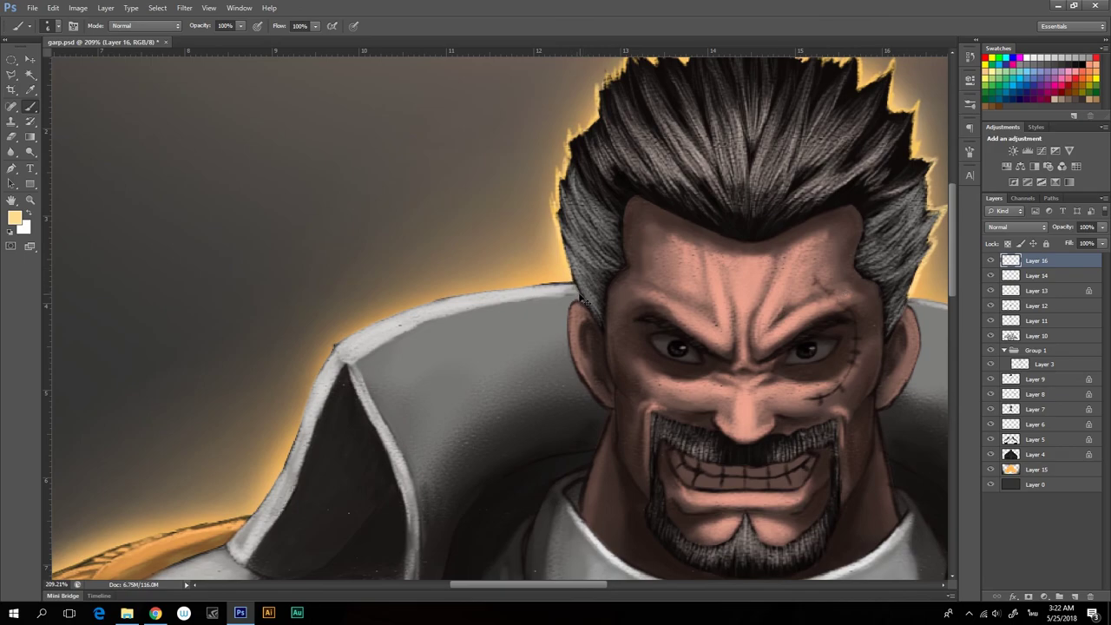
mouse_move(384, 318)
mouse_down()
mouse_move(337, 346)
mouse_move(383, 318)
mouse_move(571, 282)
mouse_up()
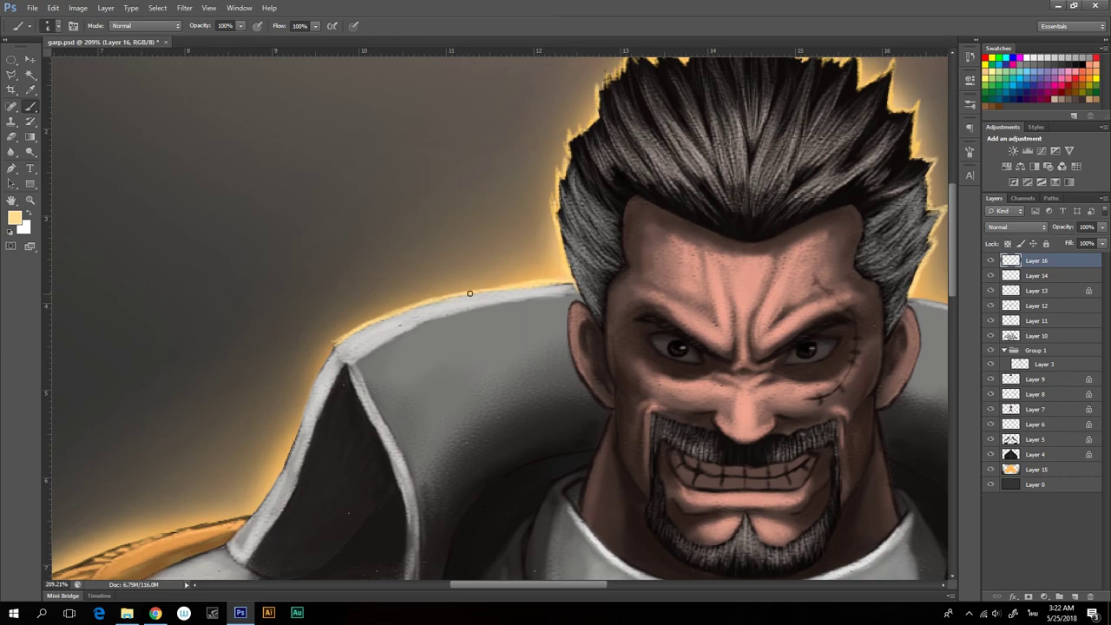
mouse_move(332, 348)
mouse_down()
mouse_move(278, 473)
mouse_move(234, 536)
mouse_move(370, 317)
mouse_up()
Zoom in on the left shoulder and review brush size and texture options
key(z)
drag(786, 400, 565, 461)
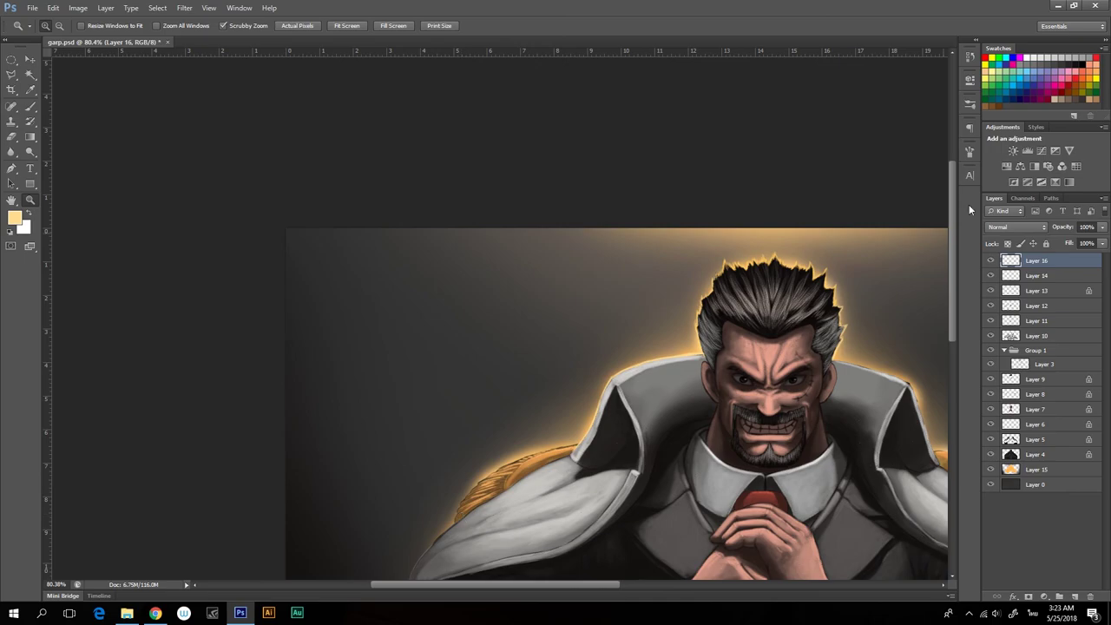
drag(653, 384, 721, 384)
key(b)
right_click(618, 335)
click(565, 375)
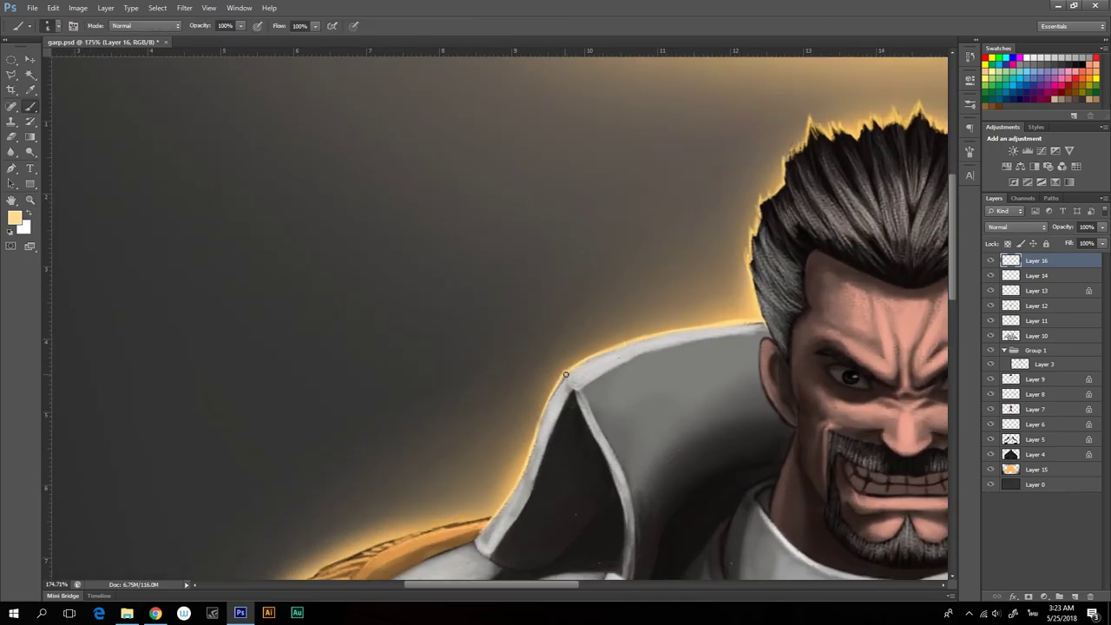
click(970, 153)
click(807, 211)
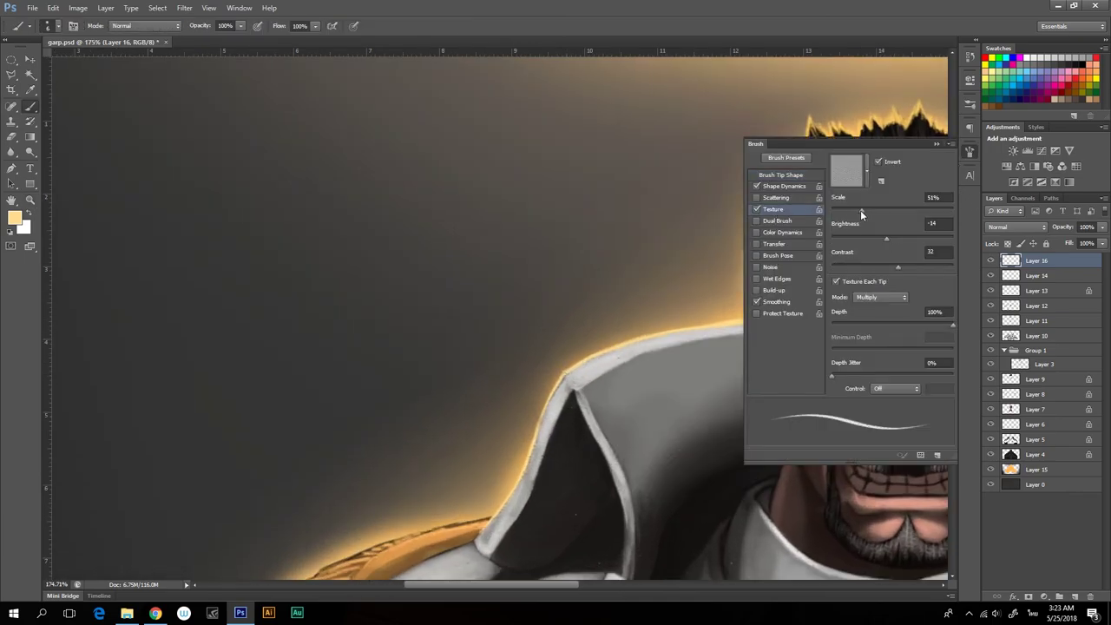
click(970, 152)
Restroke the glow along the close-up shoulder's top and left edges
drag(596, 355, 736, 321)
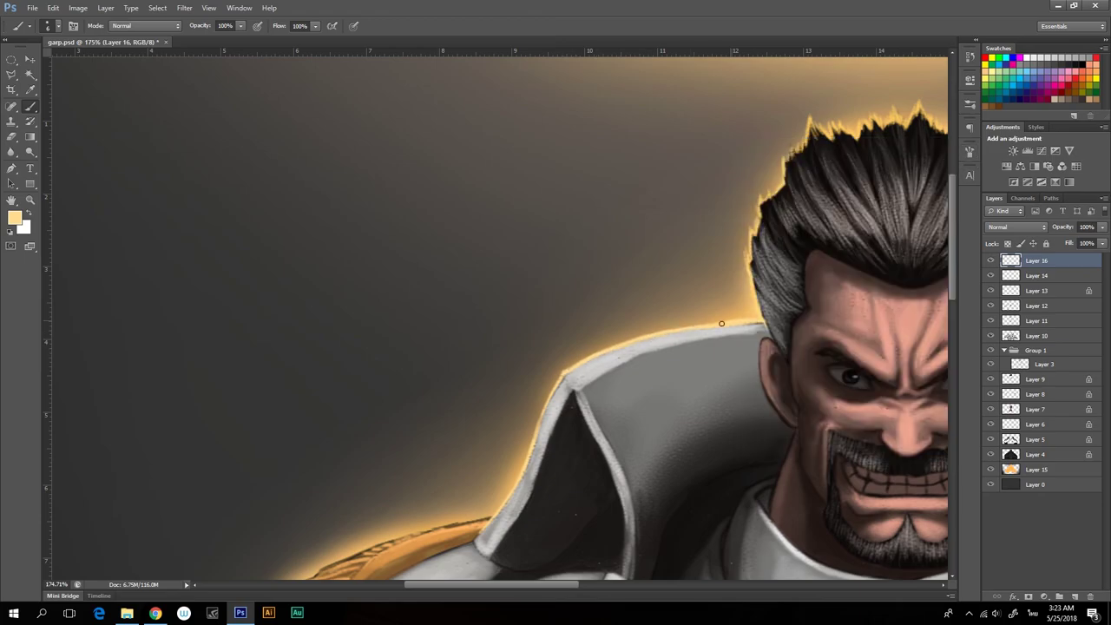
drag(565, 374, 535, 434)
drag(563, 591, 515, 591)
drag(951, 287, 951, 347)
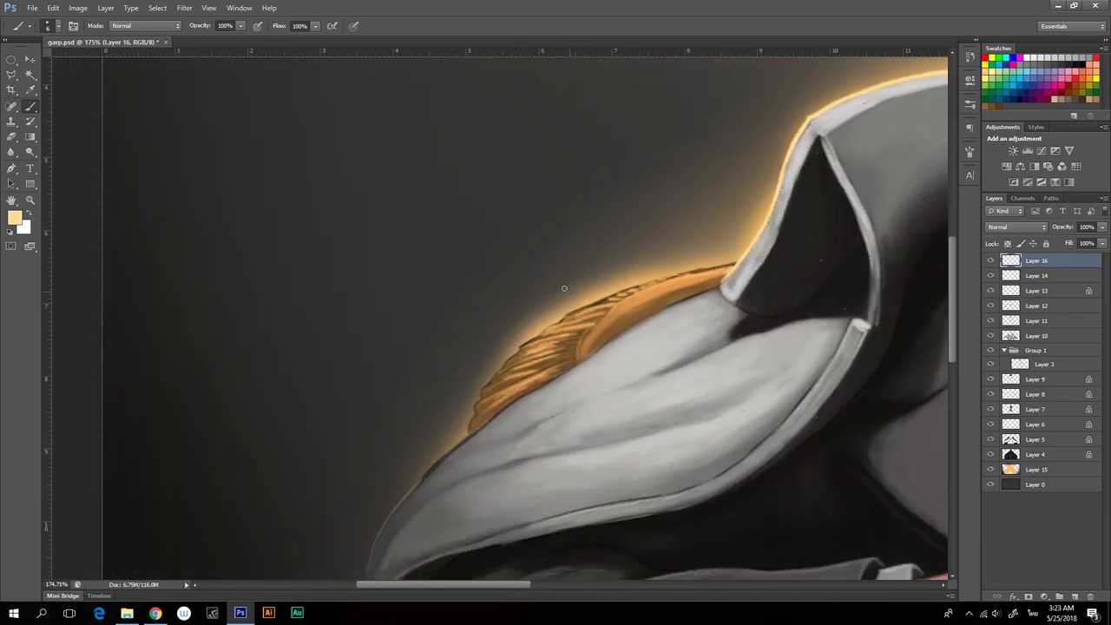
With a 9 px brush, paint a thin highlight along the epaulette edge
right_click(612, 290)
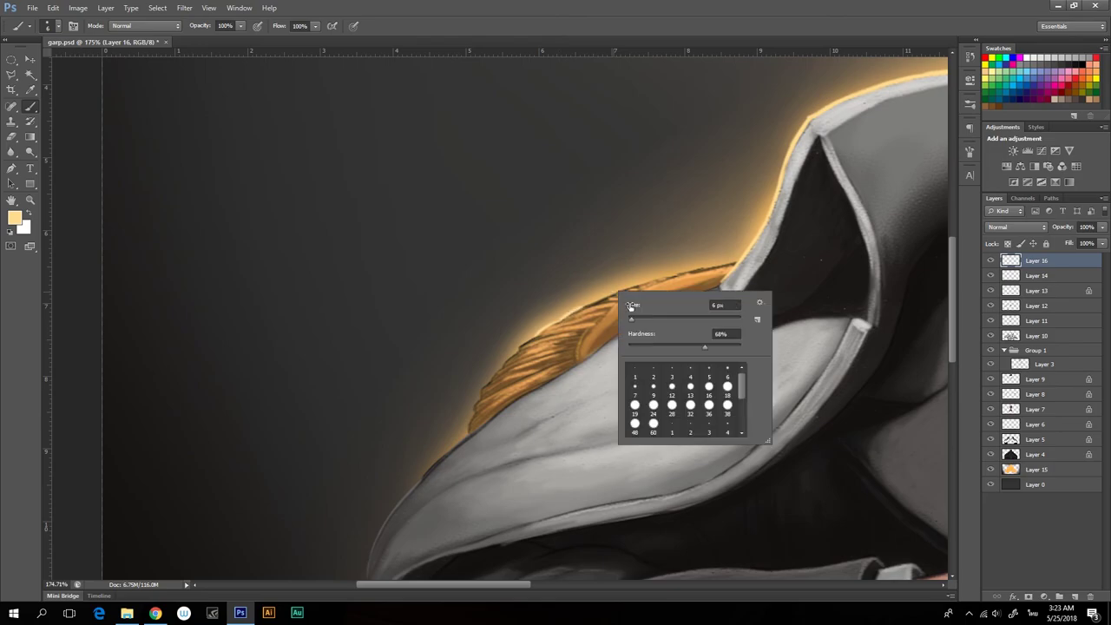
mouse_move(647, 309)
mouse_down()
mouse_move(632, 309)
mouse_move(710, 268)
mouse_up()
key(Return)
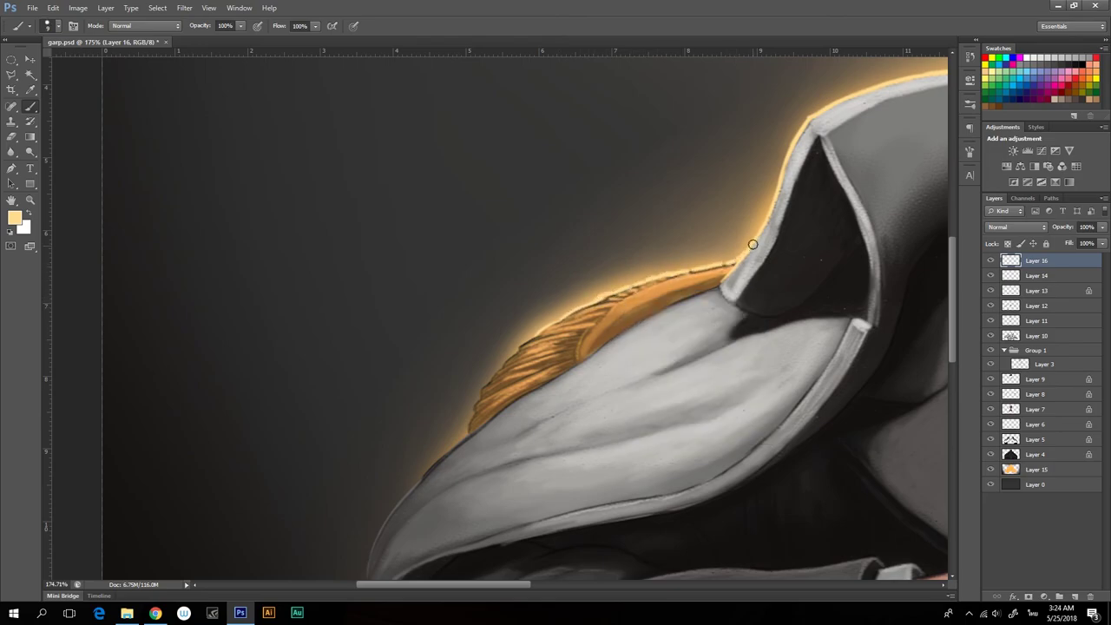
right_click(717, 296)
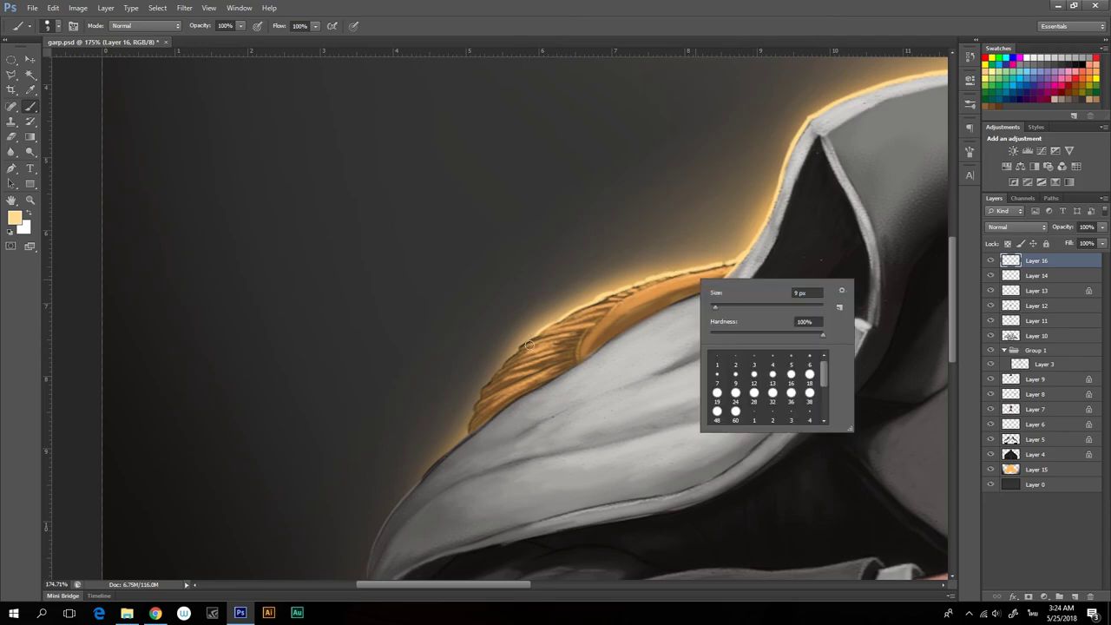
key(Return)
right_click(580, 342)
key(Return)
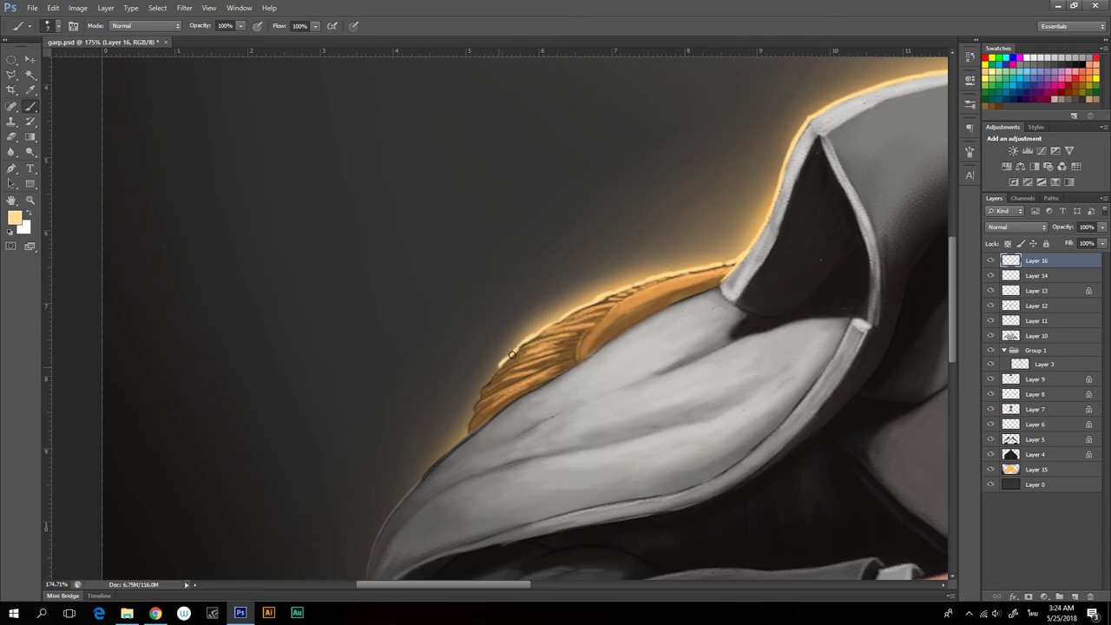
drag(516, 349, 468, 434)
key(z)
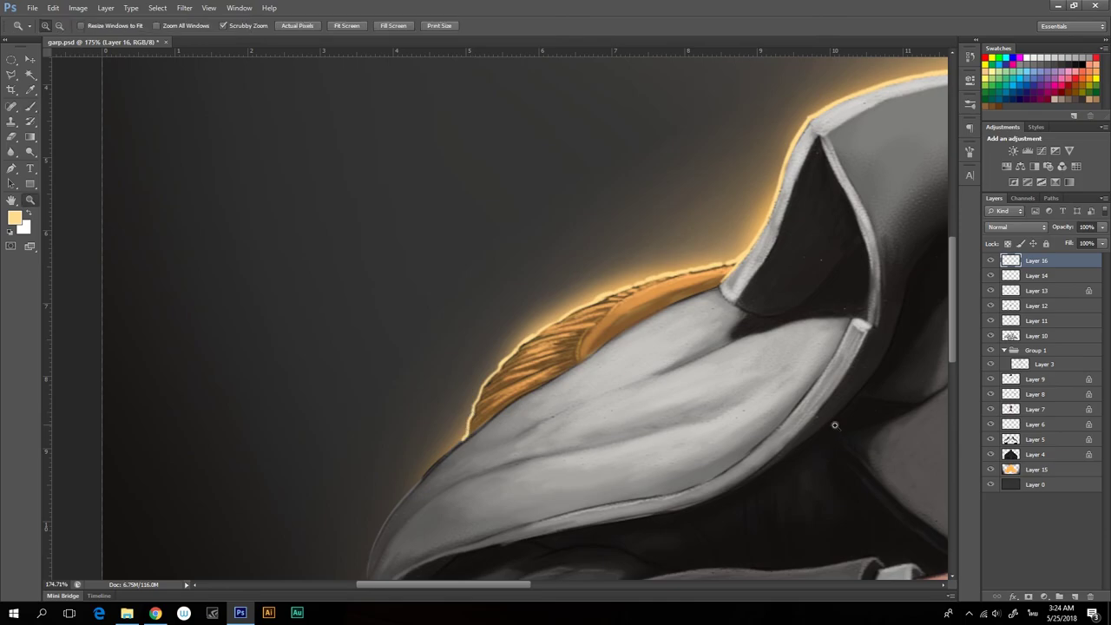
key(ctrl+0)
drag(245, 371, 318, 319)
Extend the glow down the shoulder, then tilt the view and paint the right shoulder edge
key(b)
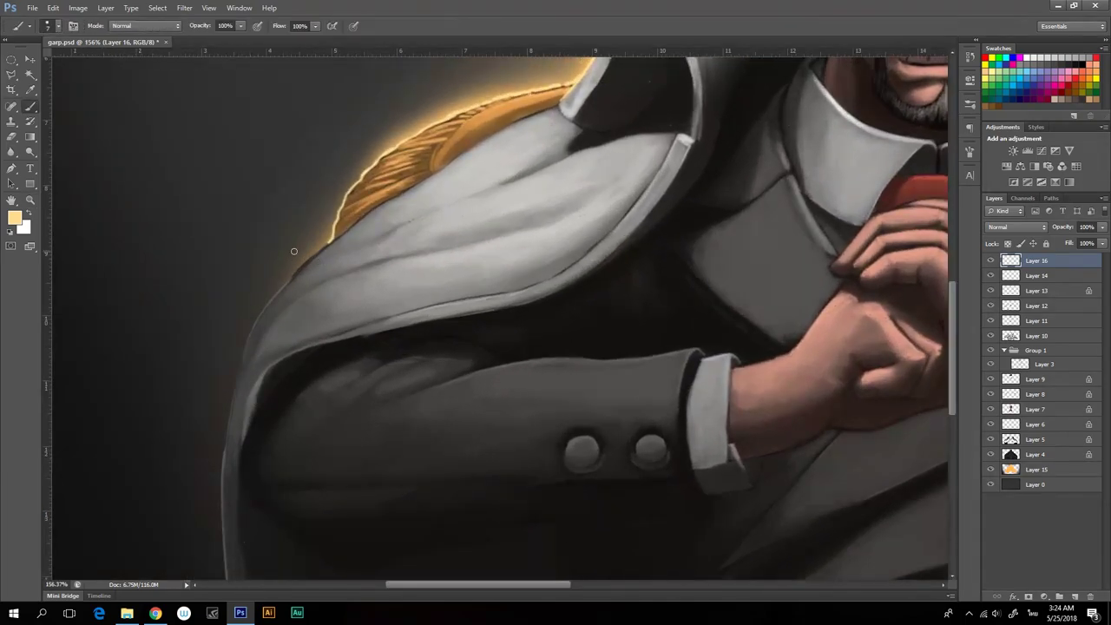
drag(331, 238, 257, 311)
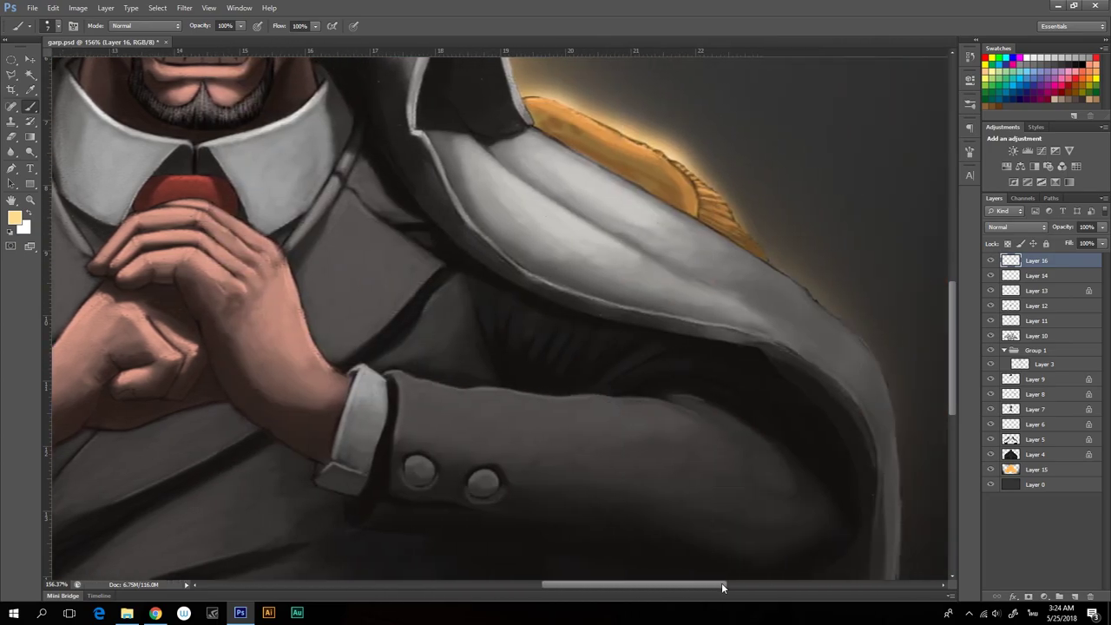
drag(562, 587, 728, 587)
key(r)
drag(314, 201, 923, 306)
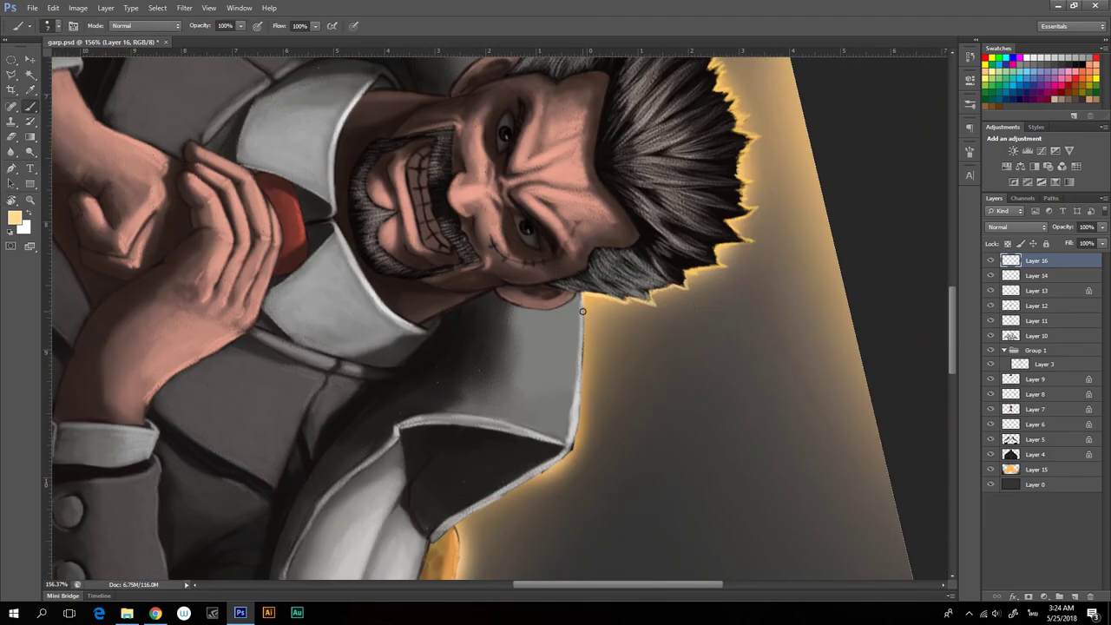
drag(583, 300, 574, 431)
Add rim light along the lapel edge and the gold trim's outer and lower edges
scroll(956, 345, down, 3)
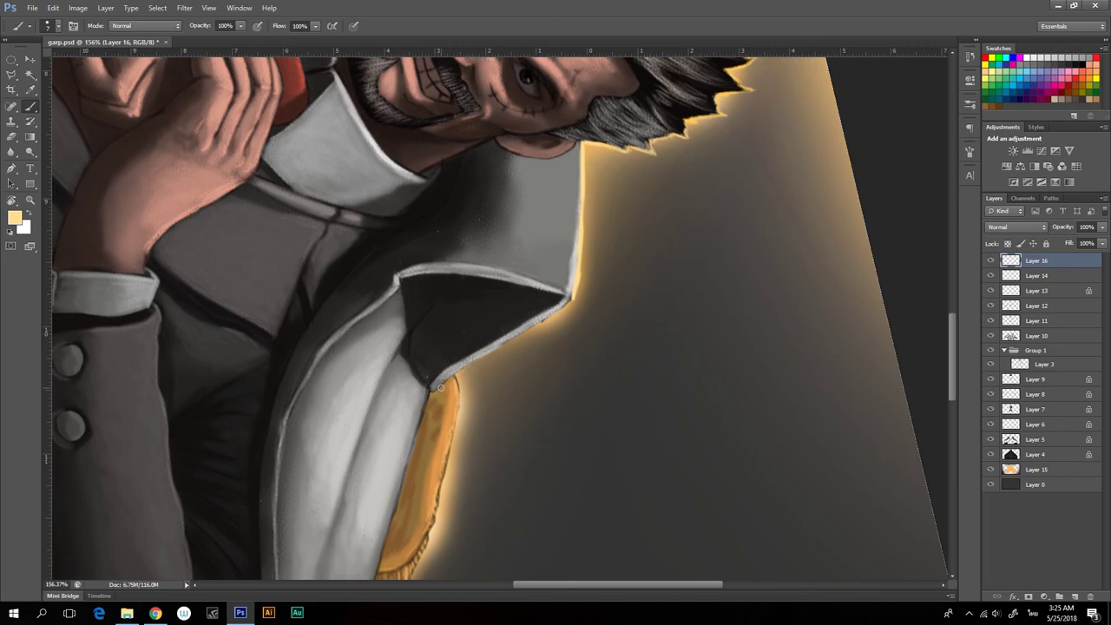
drag(443, 387, 570, 301)
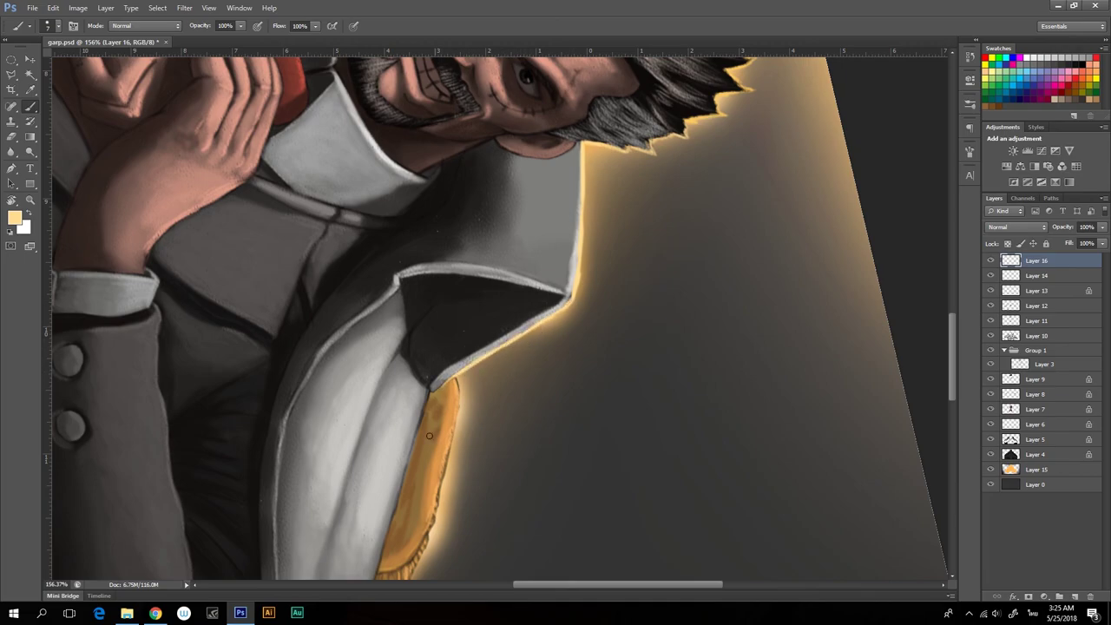
drag(458, 378, 446, 477)
scroll(494, 355, down, 5)
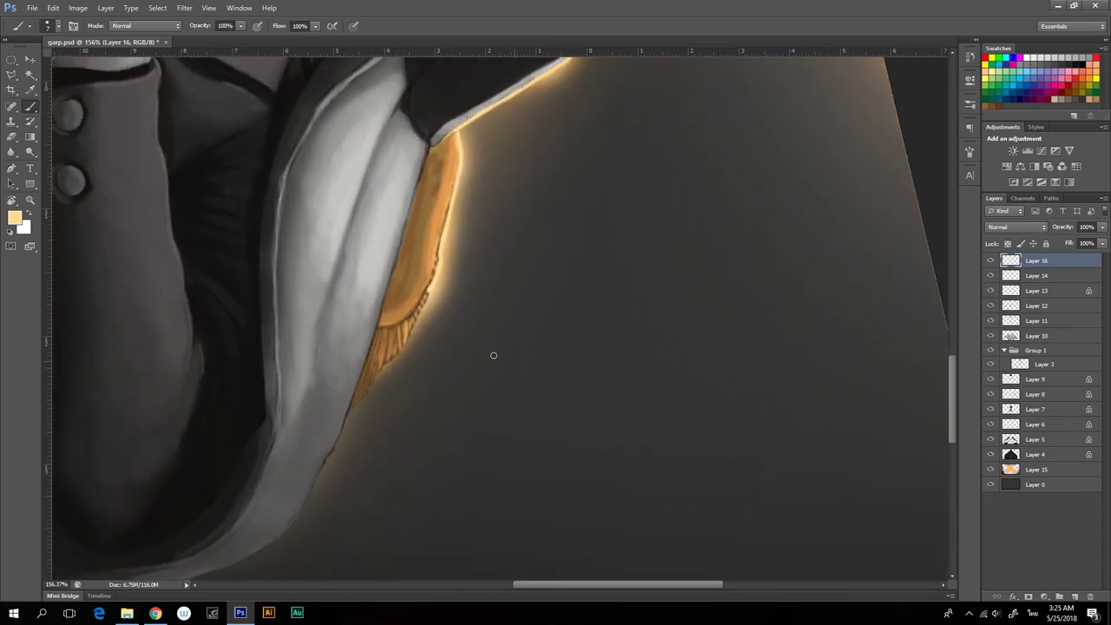
drag(427, 300, 349, 414)
key(z)
drag(560, 396, 527, 398)
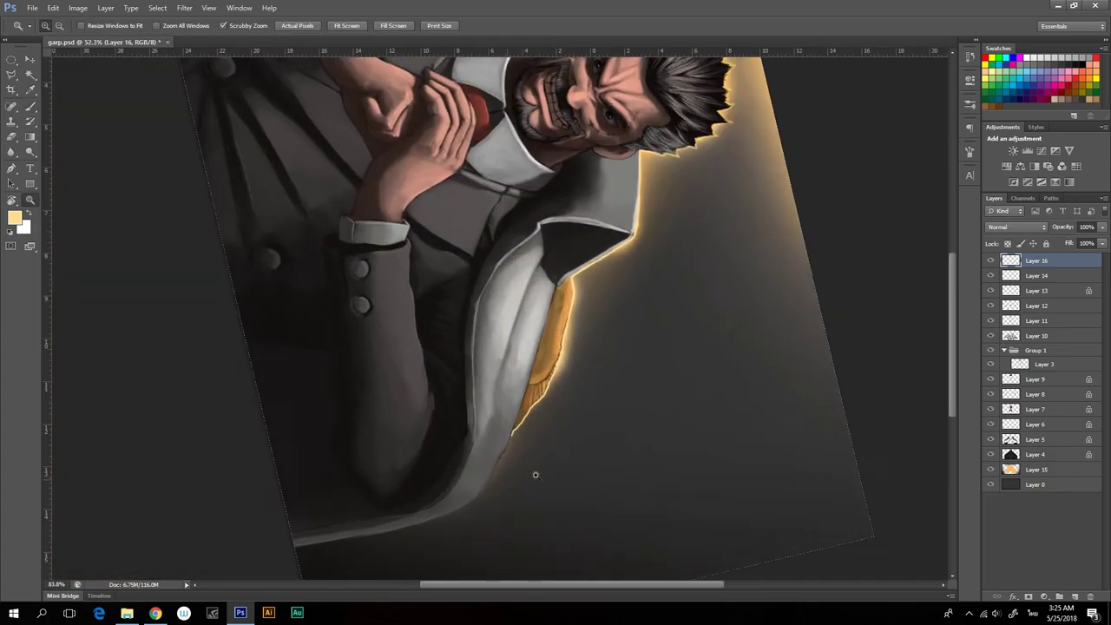
key(b)
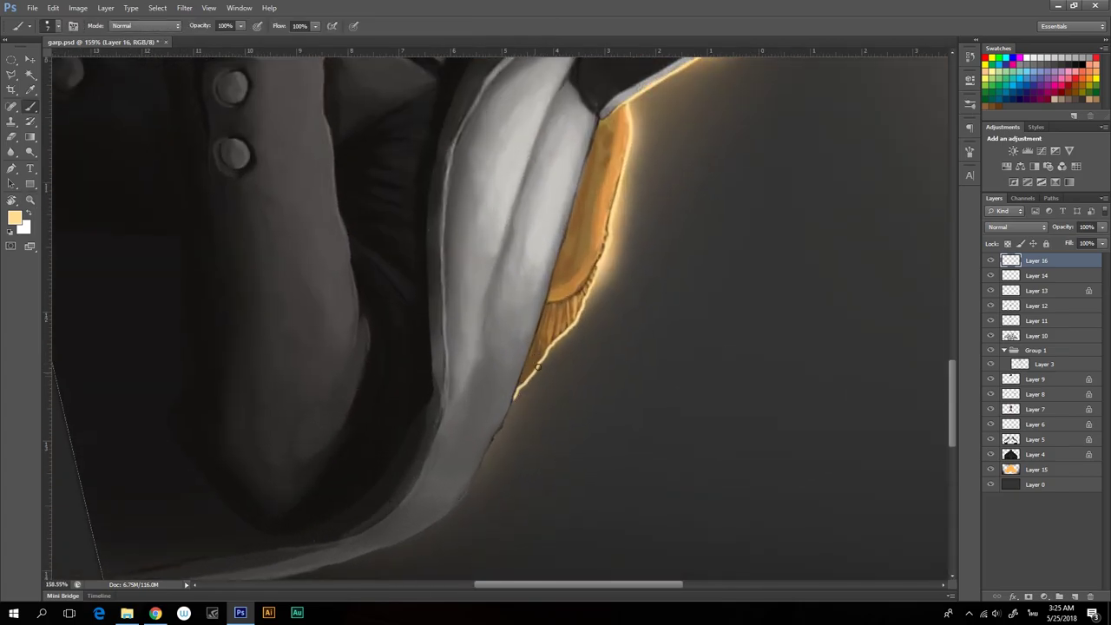
Level the view, then paint soft light along the cloak edge with an 11 px, 66% brush
key(r)
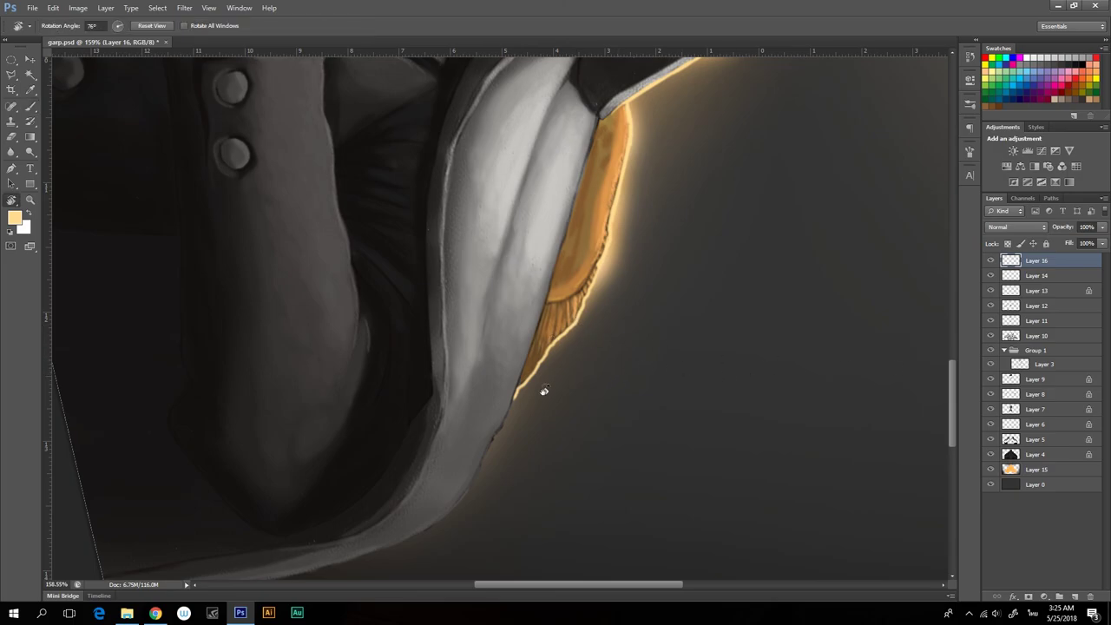
drag(533, 390, 645, 293)
key(Escape)
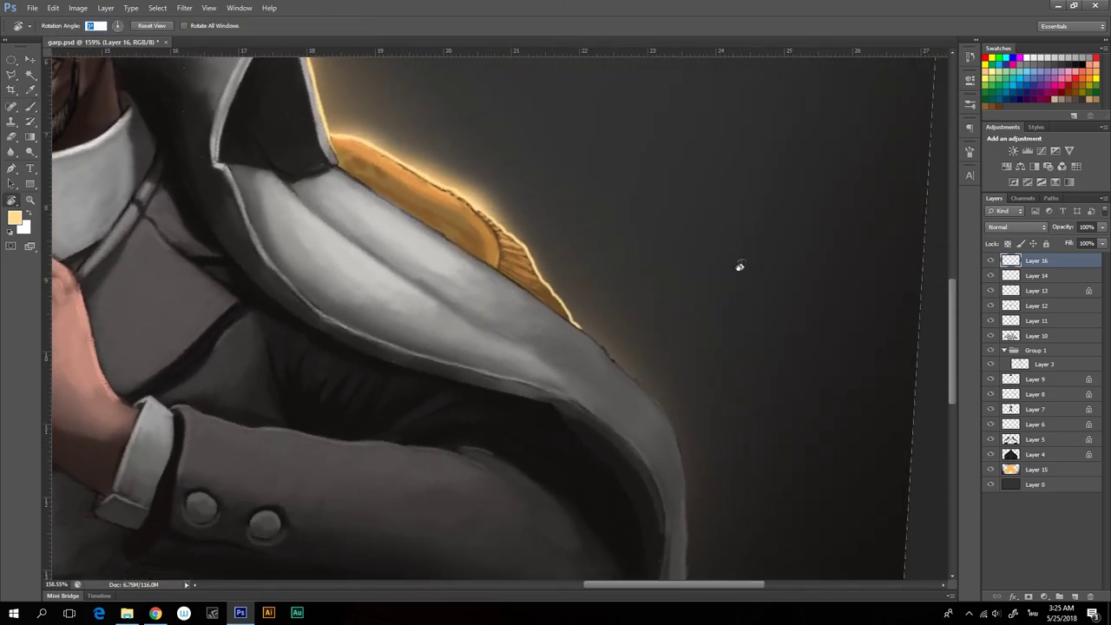
scroll(762, 357, down, 3)
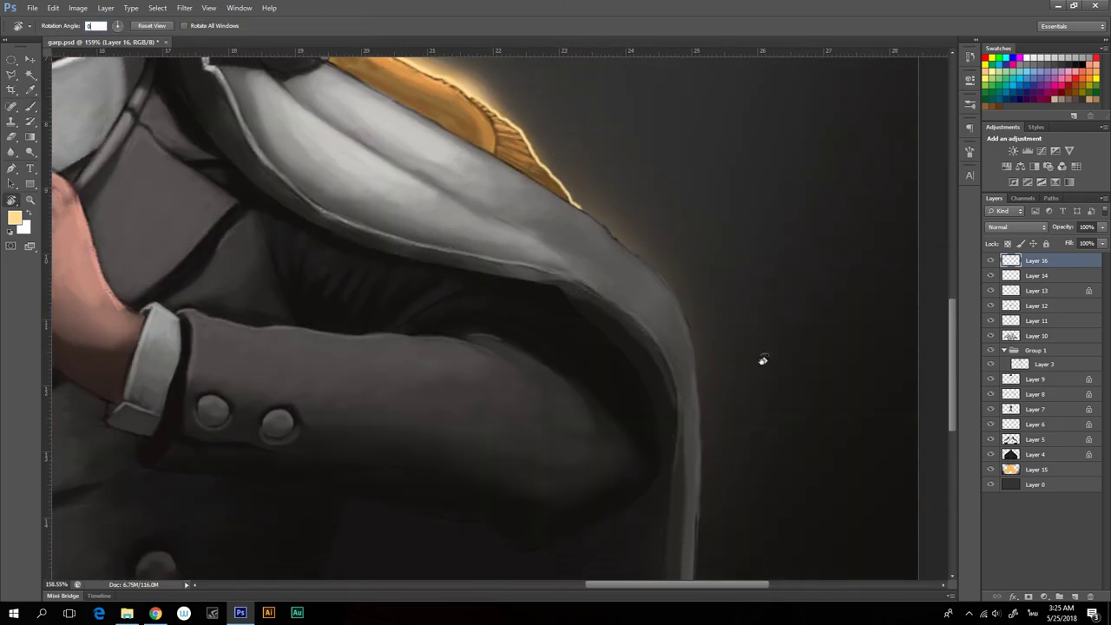
key(b)
right_click(244, 225)
drag(263, 237, 269, 237)
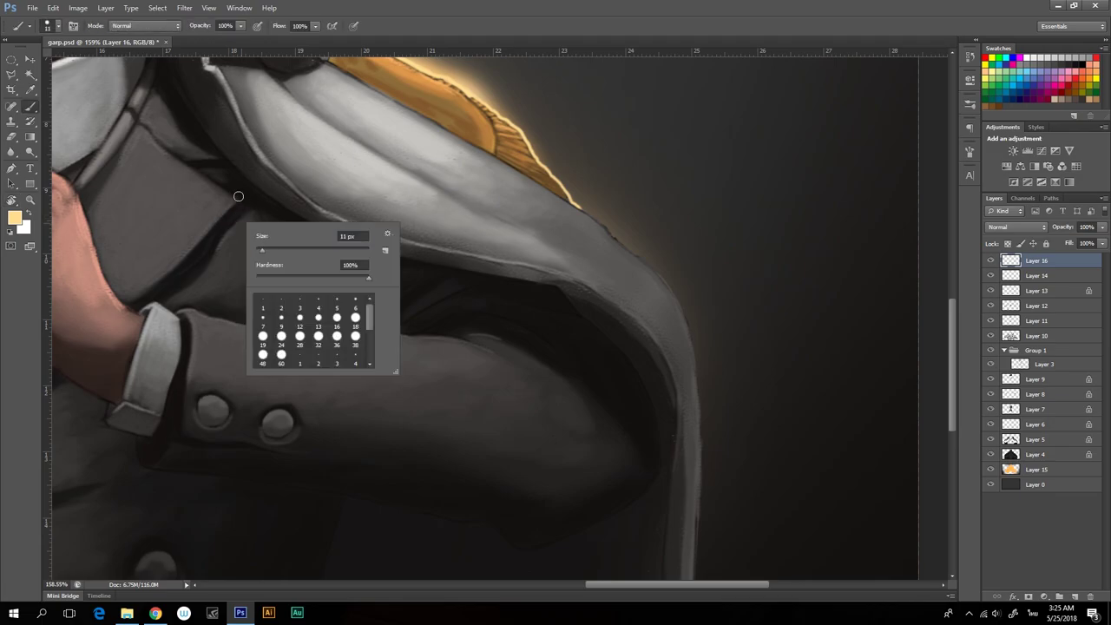
key(Return)
key(6)
key(6)
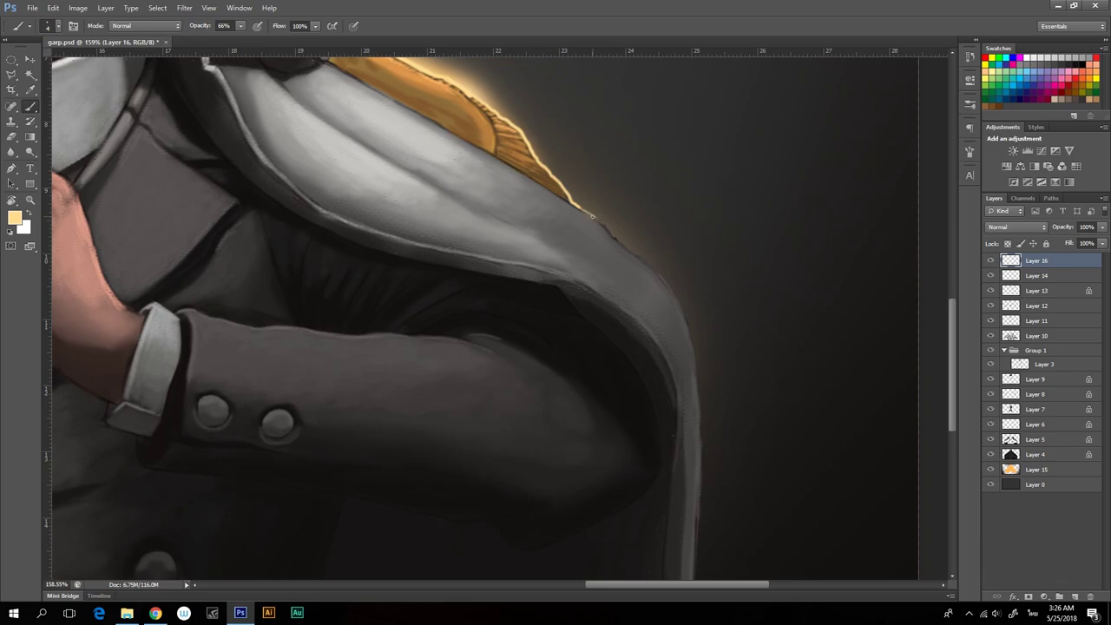
drag(593, 214, 632, 253)
Paint a thin 6 px orange rim light down the coat's left edge
key(z)
key(ctrl+0)
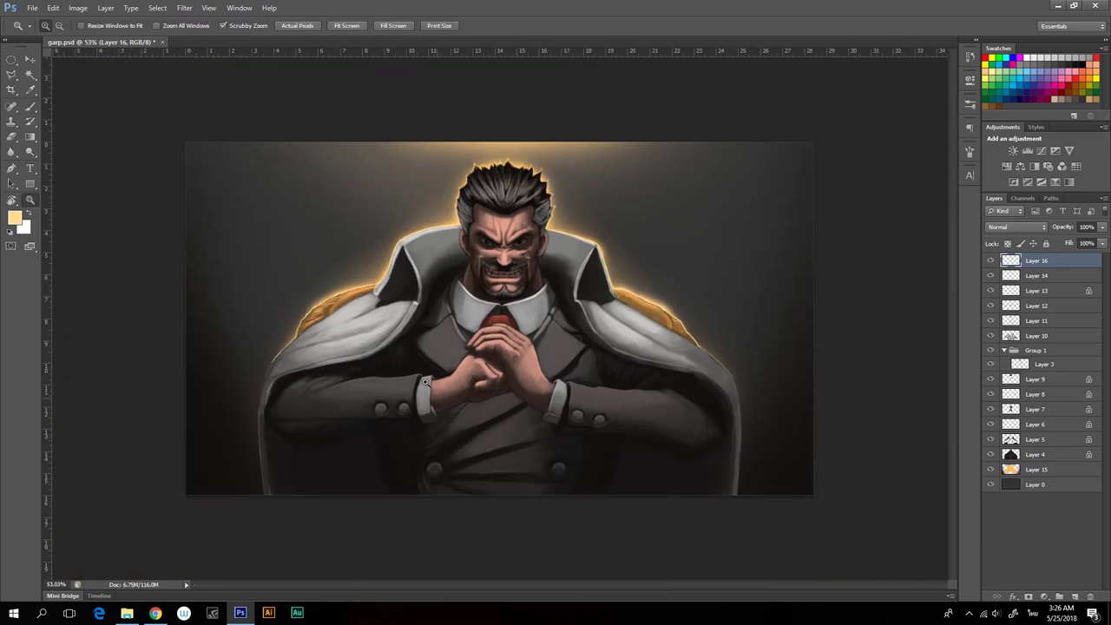
click(259, 426)
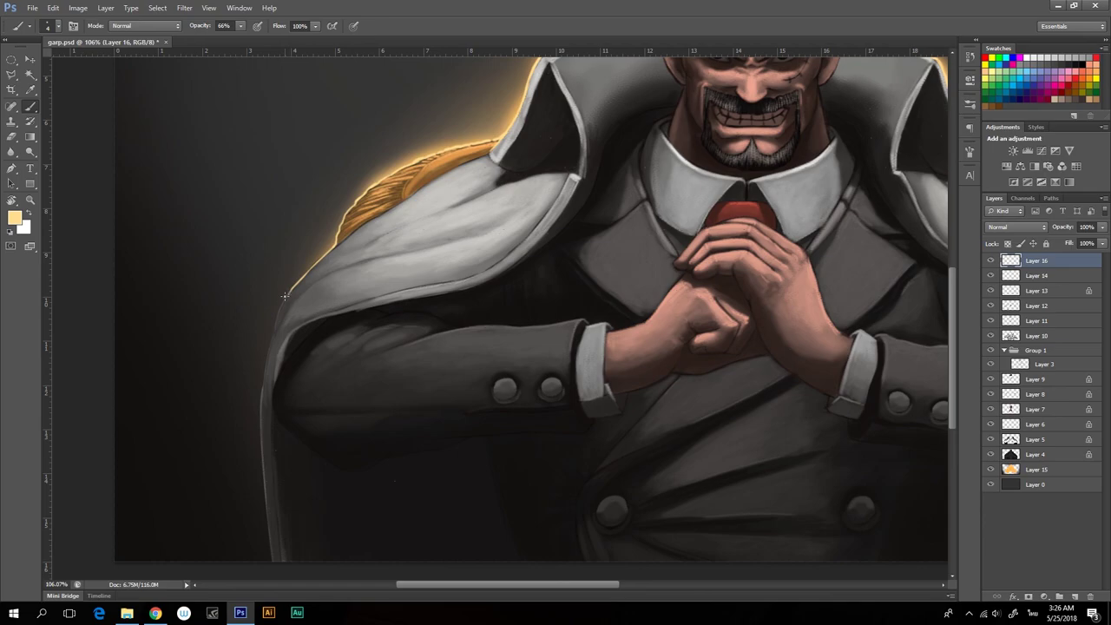
right_click(306, 299)
click(290, 292)
drag(274, 331, 263, 405)
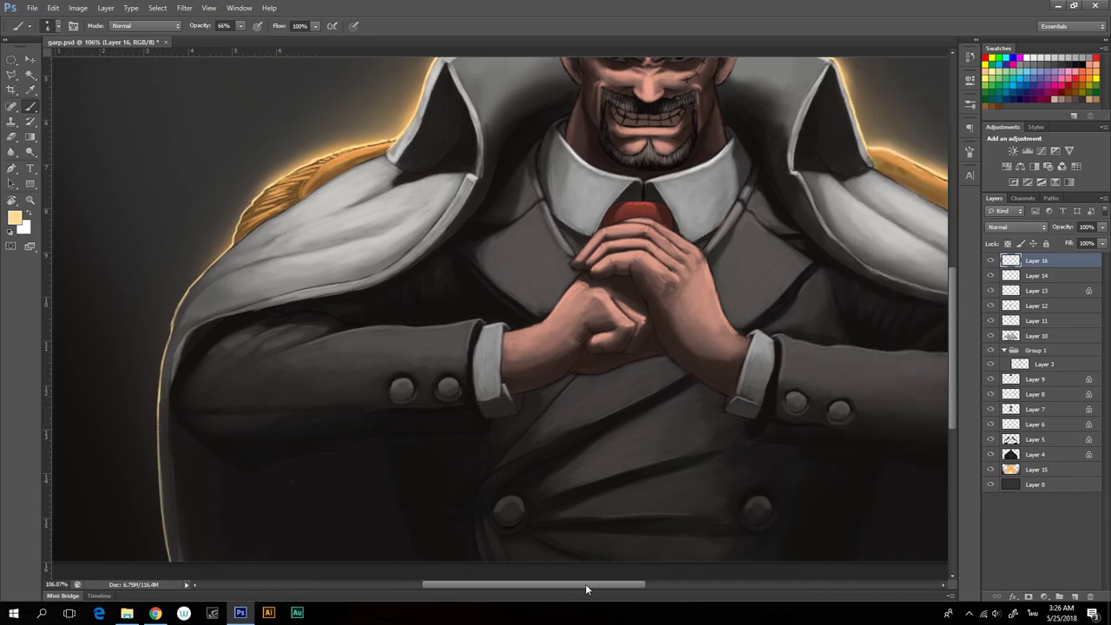
Paint a thin rim light along the right shoulder edge, then check the whole painting
drag(560, 584, 700, 584)
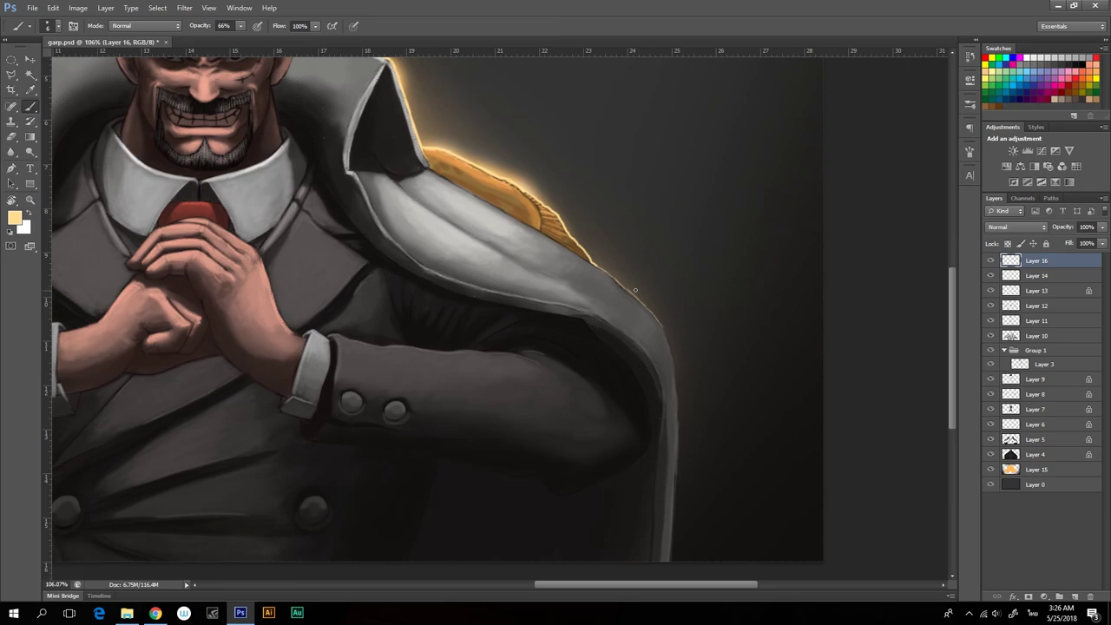
mouse_move(615, 277)
mouse_down()
mouse_move(669, 343)
mouse_move(671, 560)
mouse_up()
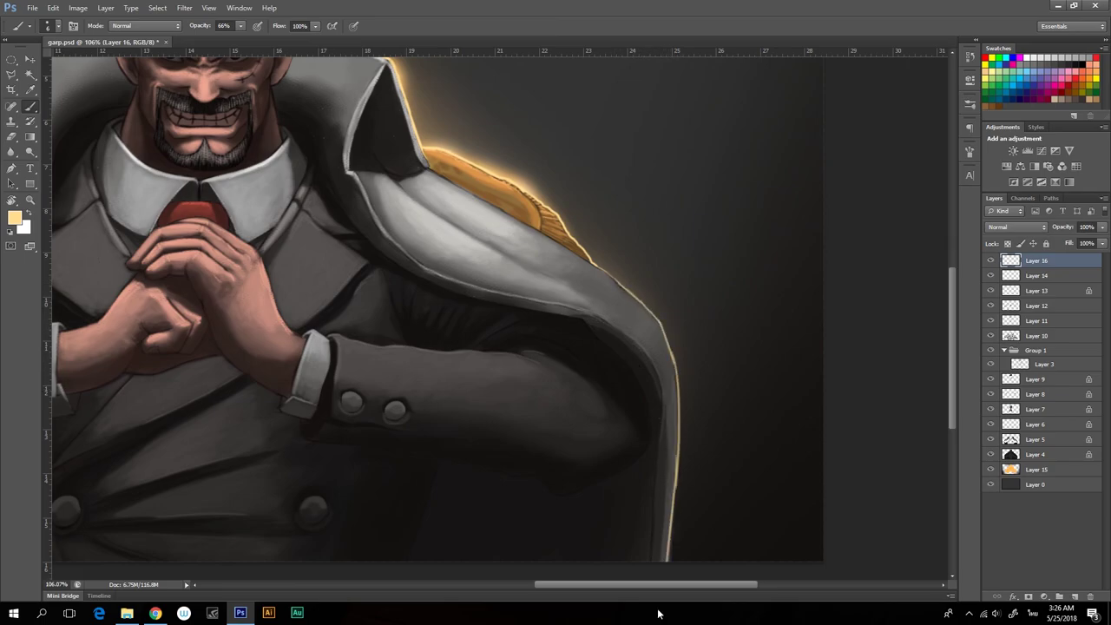
key(z)
key(ctrl+0)
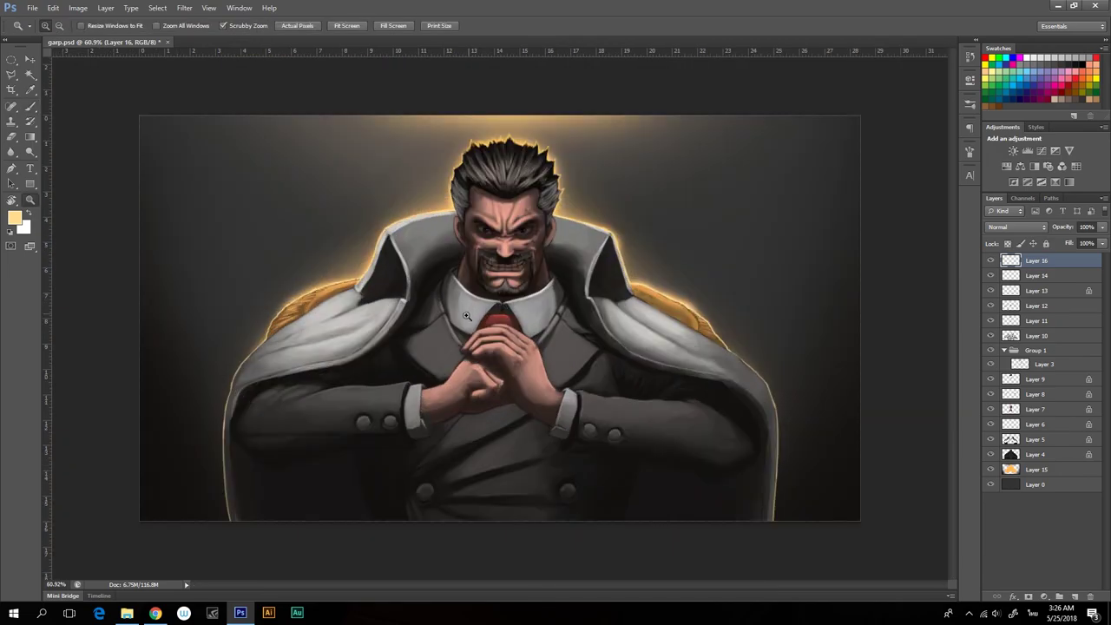
drag(577, 311, 660, 311)
key(b)
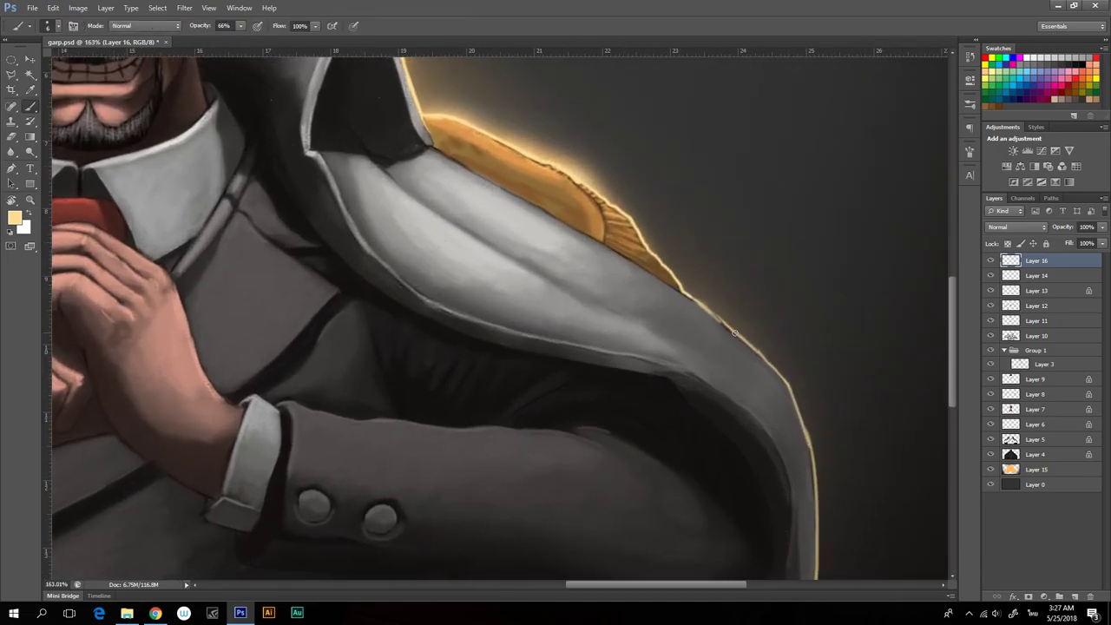
key(z)
key(ctrl+0)
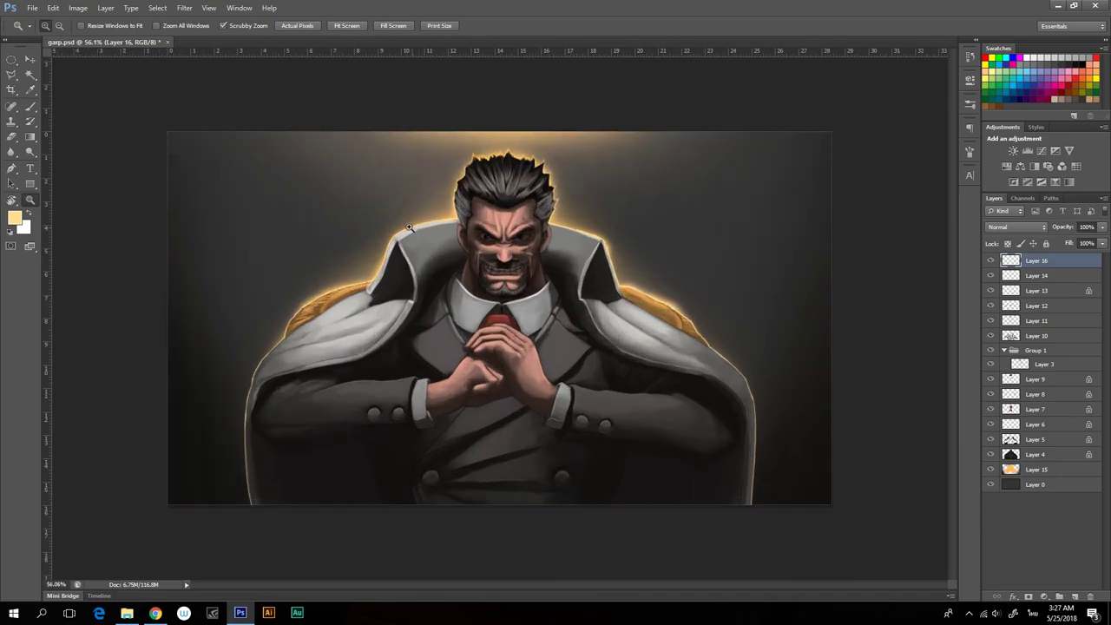
drag(410, 227, 456, 224)
Confirm pale yellow #ffdc90 as foreground, ready a 13 px 2% hardness brush, and zoom to the face
key(i)
click(14, 218)
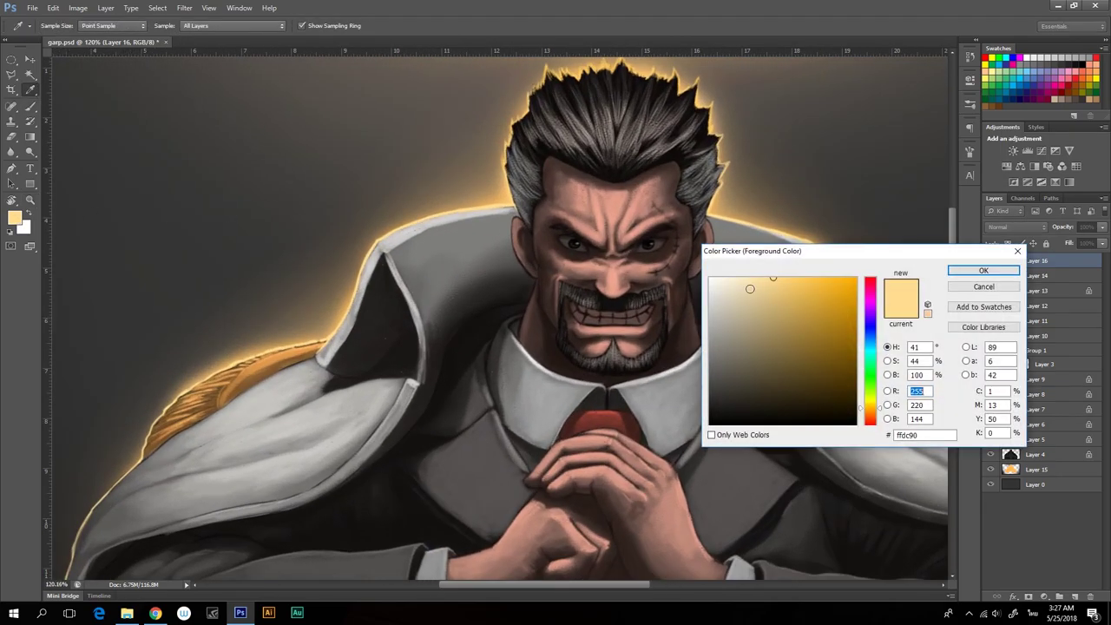
click(983, 271)
key(b)
right_click(476, 259)
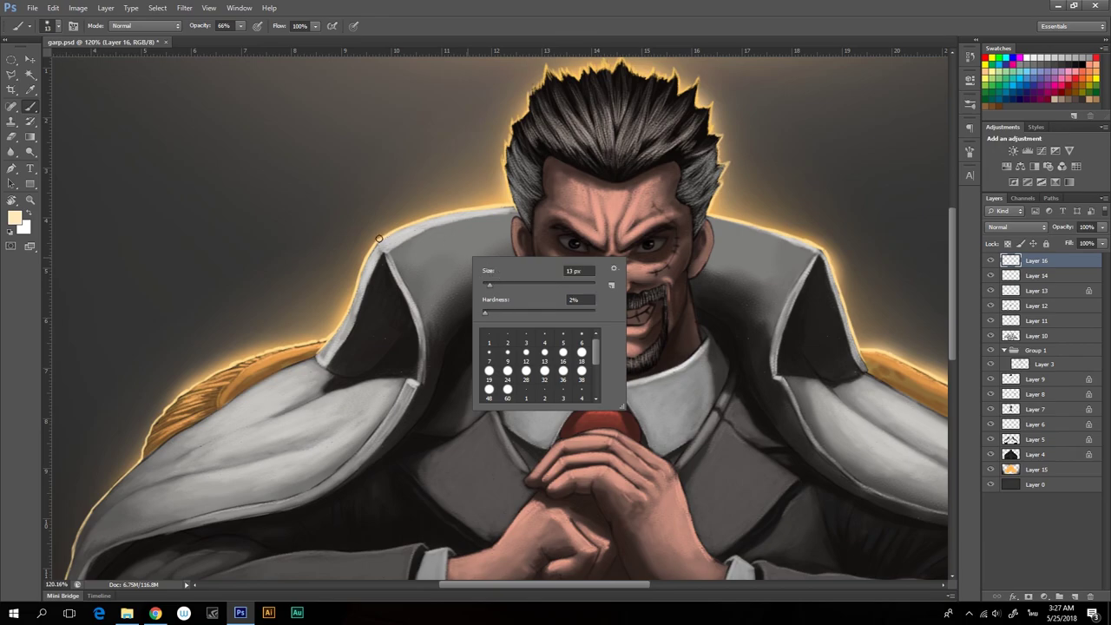
key(Escape)
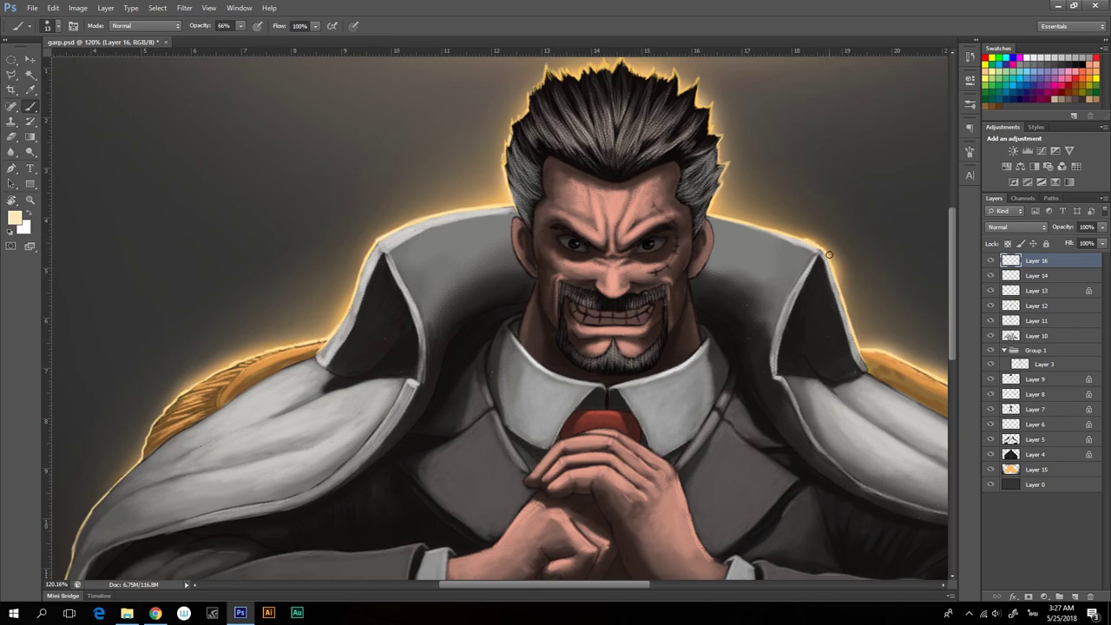
key(z)
drag(826, 254, 732, 322)
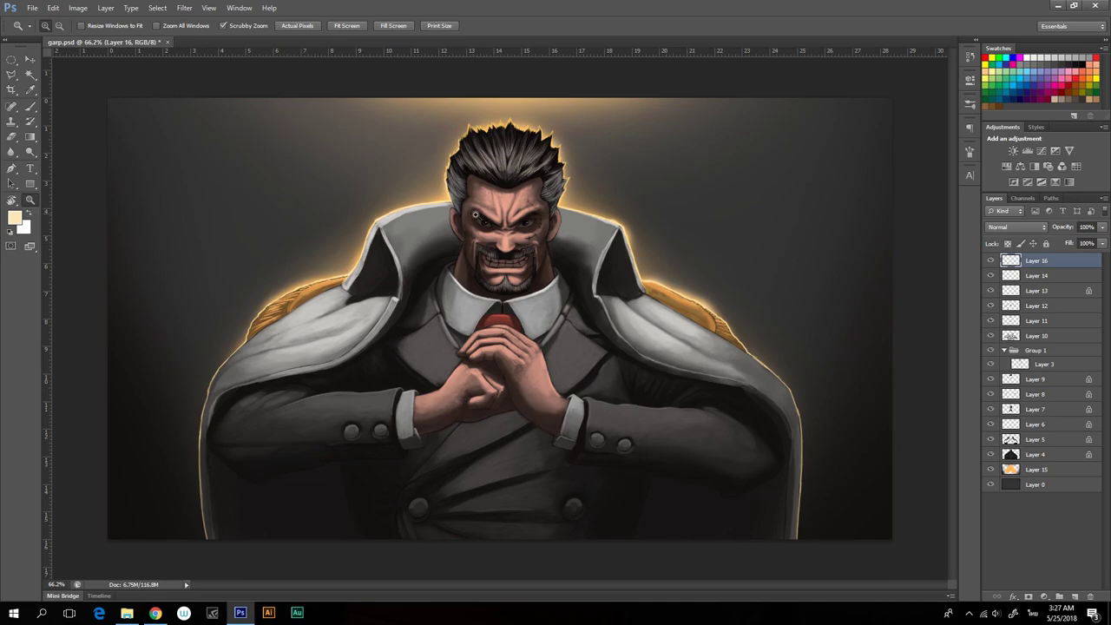
drag(456, 184, 472, 207)
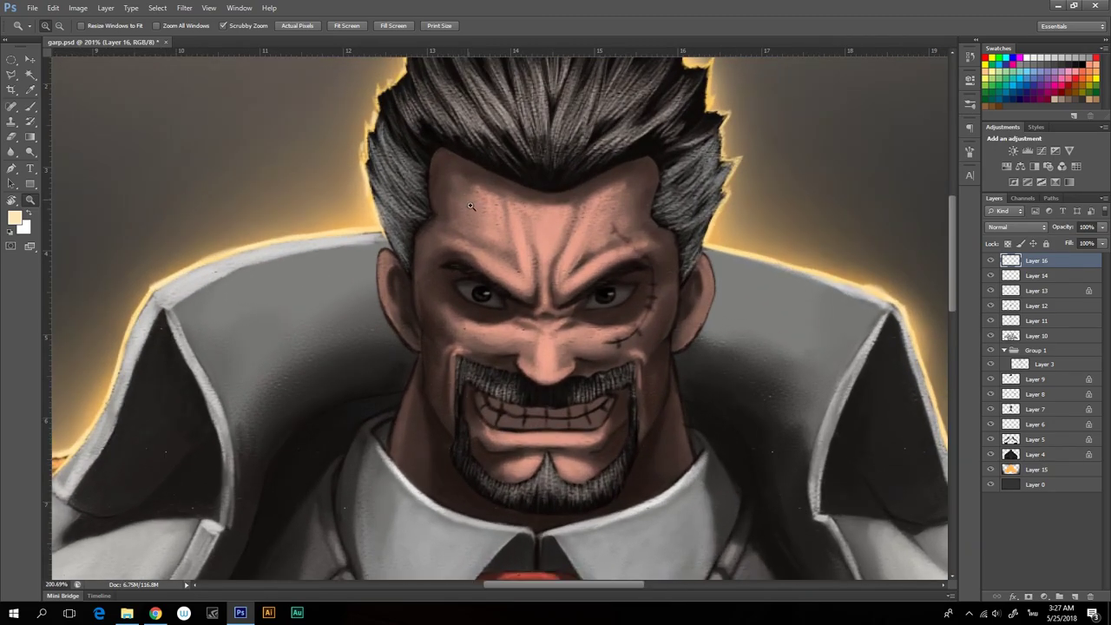
Set the brush to size 17 at 15% opacity
key(b)
right_click(627, 256)
key(Escape)
drag(205, 26, 191, 27)
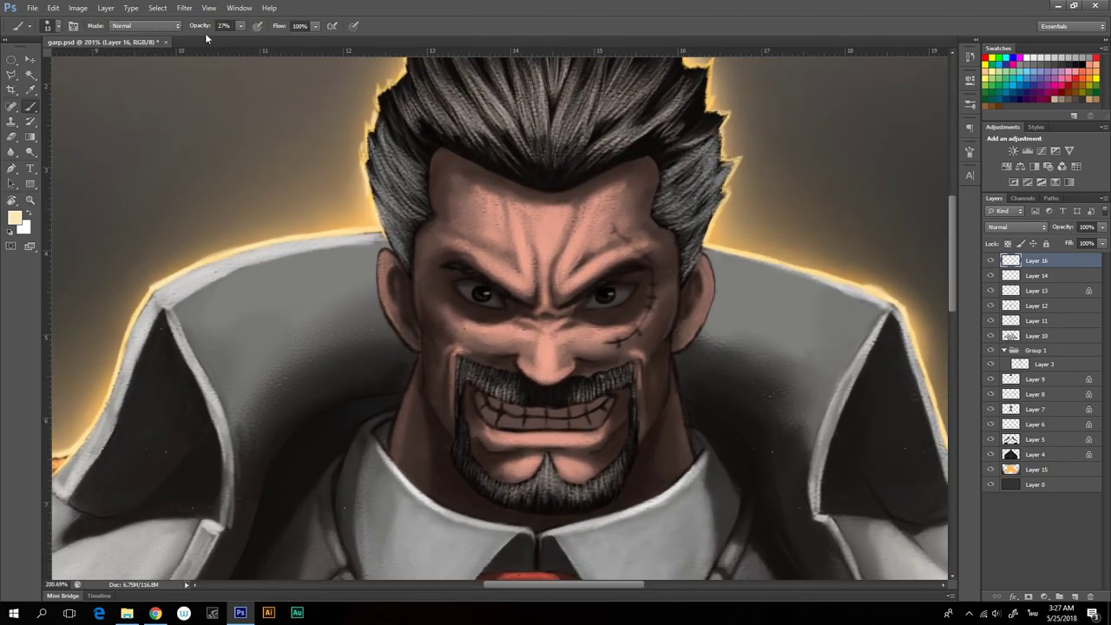
right_click(656, 276)
drag(670, 292, 678, 293)
key(Escape)
key(1)
key(5)
Faintly shade the left and right cheek and jaw edges with soft strokes
drag(415, 257, 431, 337)
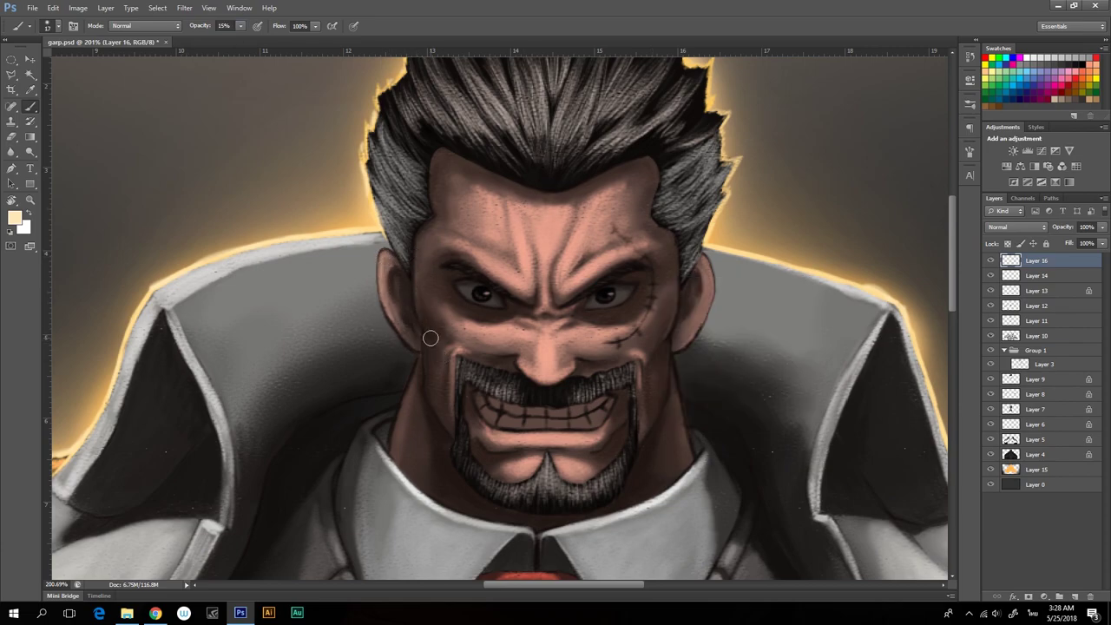
right_click(447, 292)
key(Escape)
drag(416, 245, 430, 335)
mouse_move(424, 364)
mouse_down()
mouse_move(421, 340)
mouse_move(458, 446)
mouse_up()
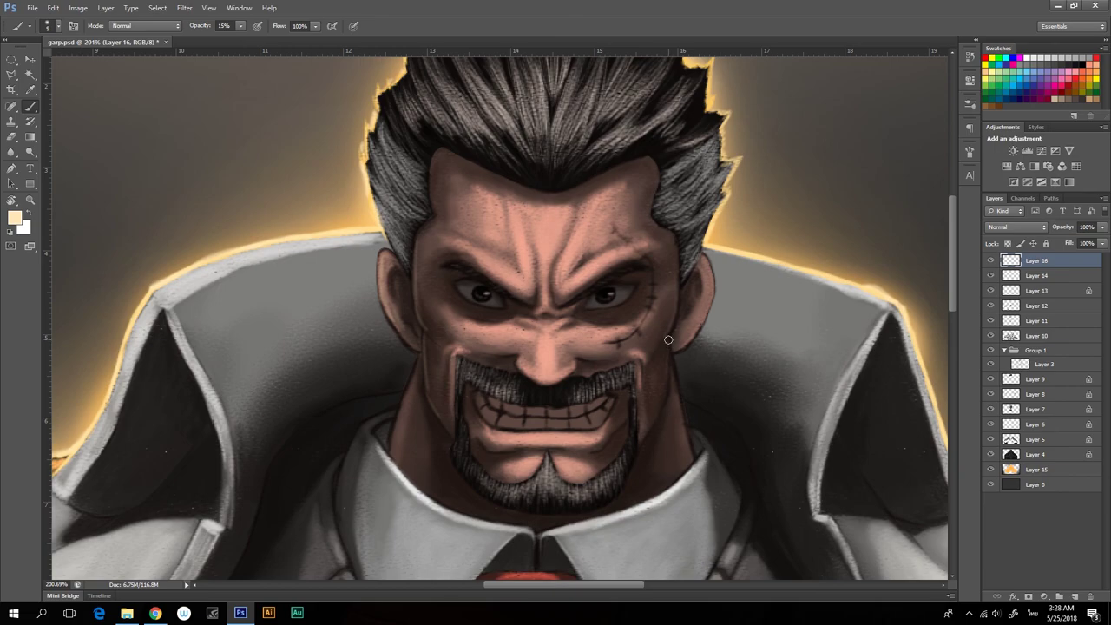
drag(666, 343, 664, 407)
drag(677, 247, 668, 420)
drag(416, 361, 398, 441)
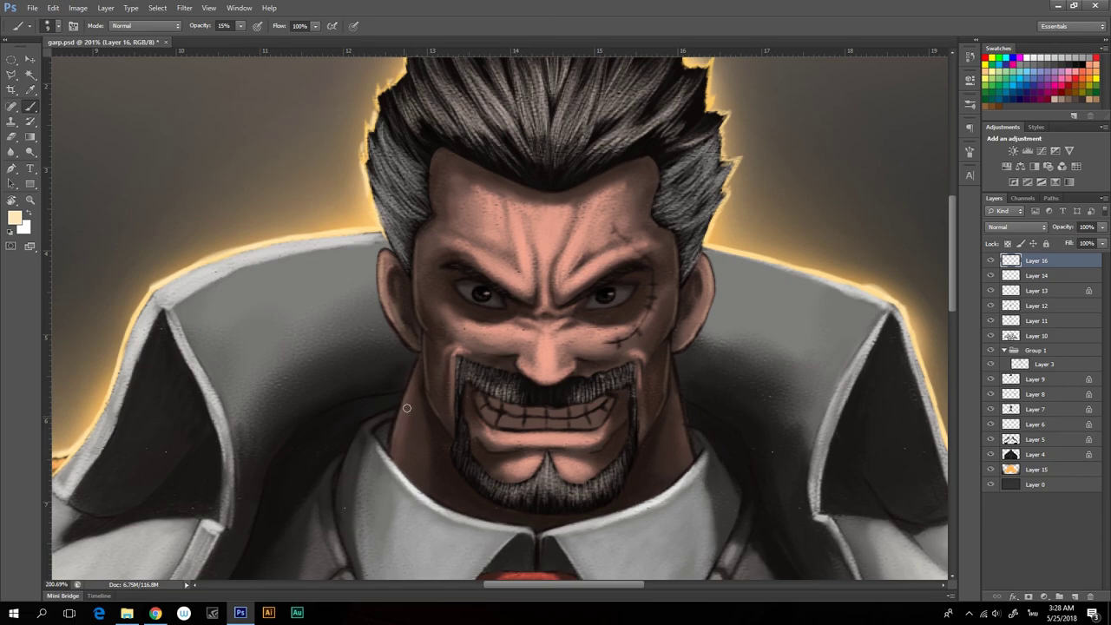
drag(671, 364, 686, 440)
Zoom in on the face, sample the dark scar colour, and extend the scar onto the forehead
drag(684, 480, 643, 441)
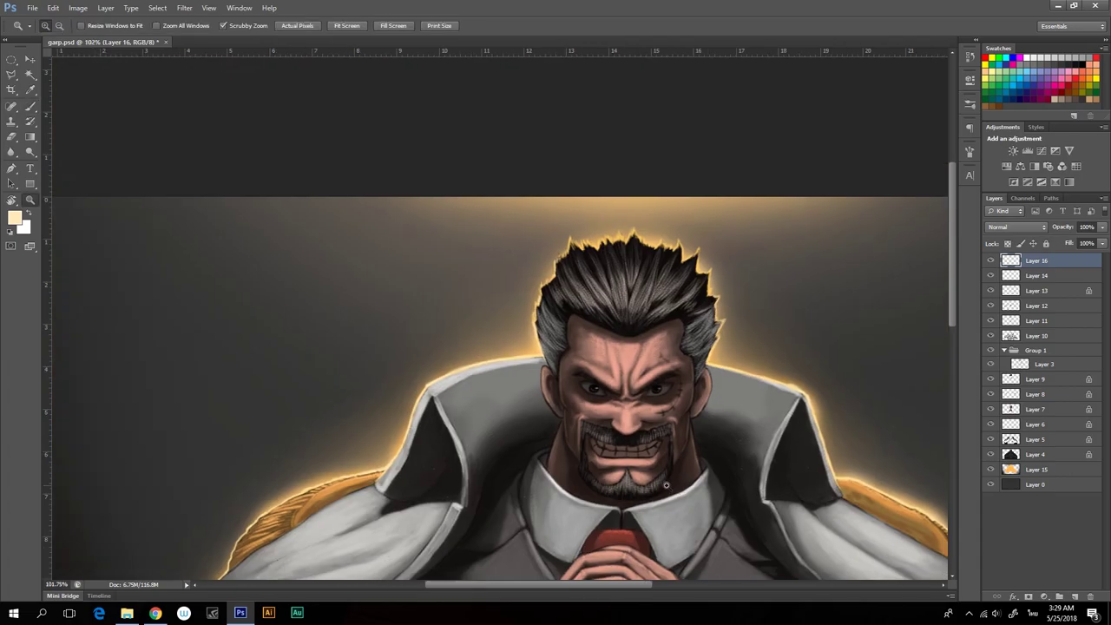
drag(473, 194, 523, 201)
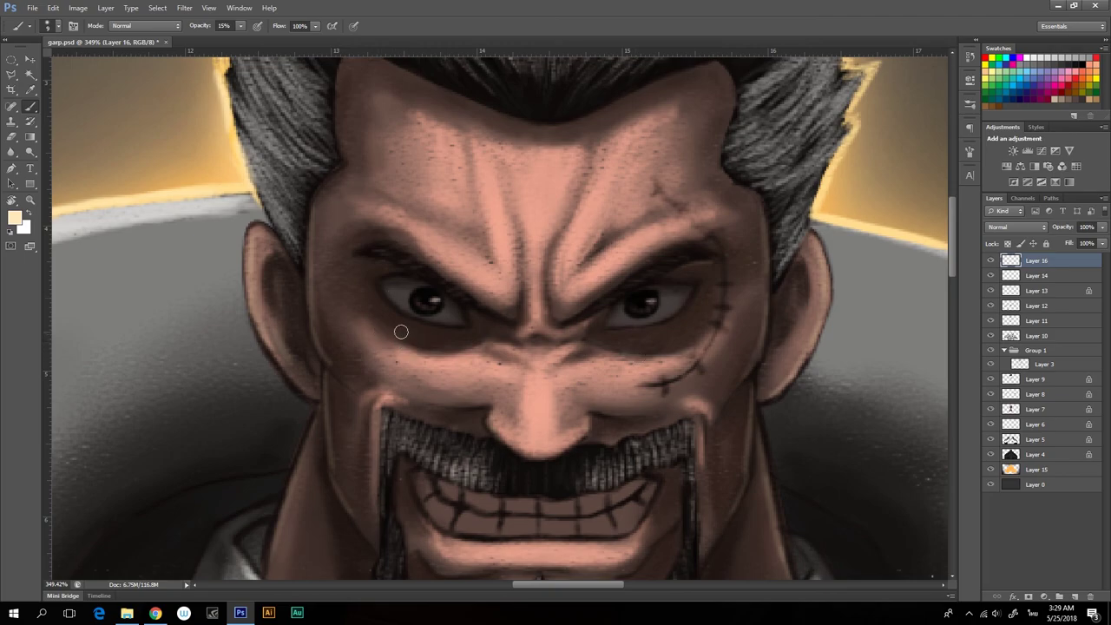
drag(358, 268, 647, 281)
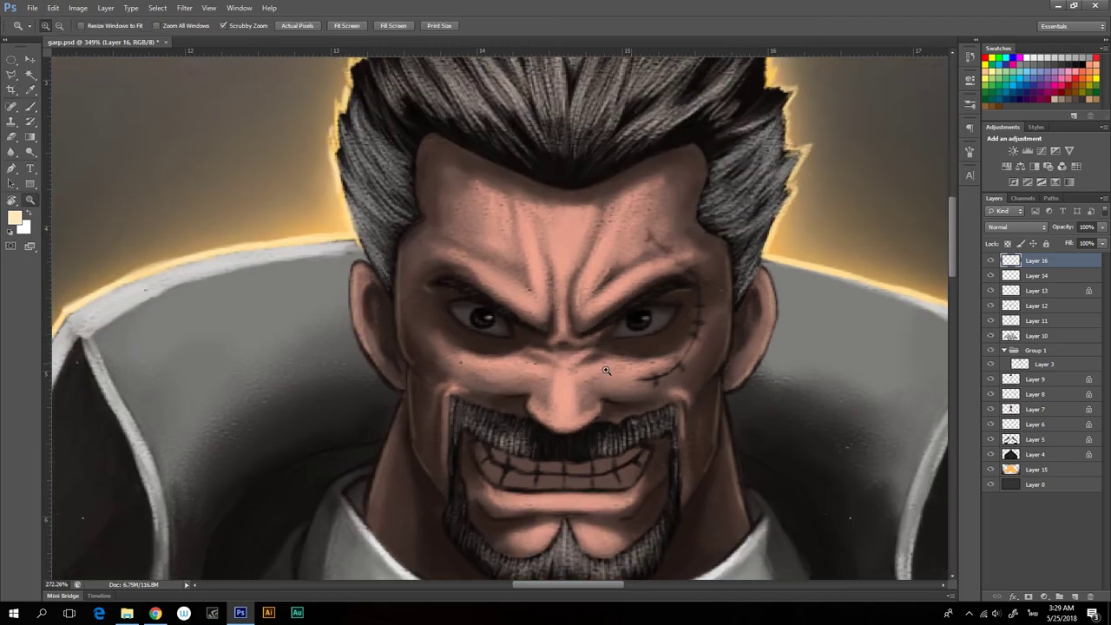
key(b)
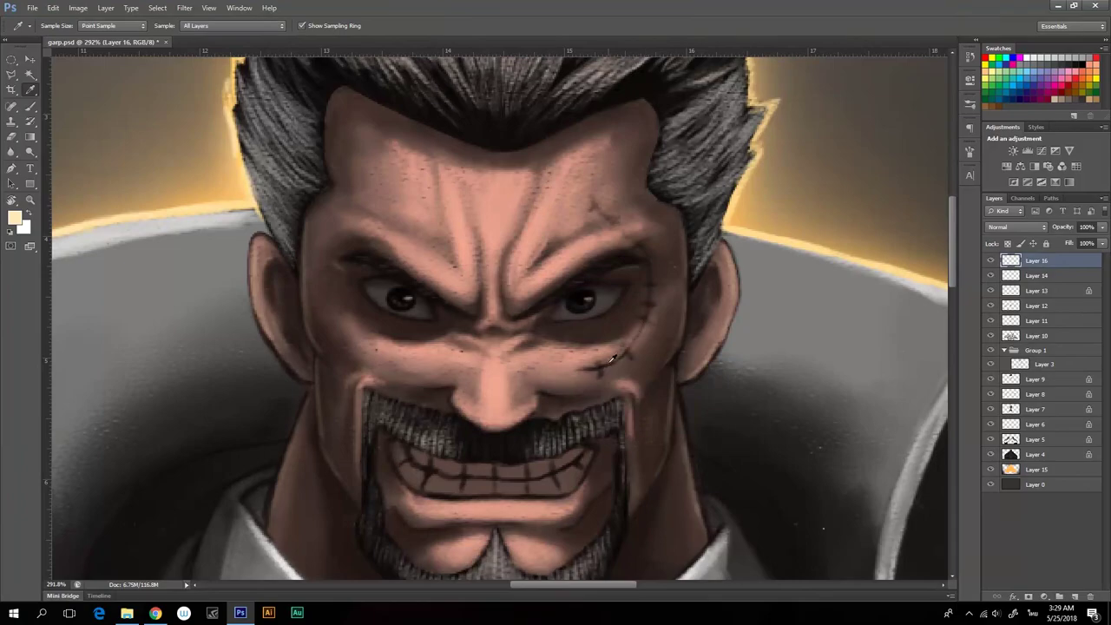
alt+click(601, 367)
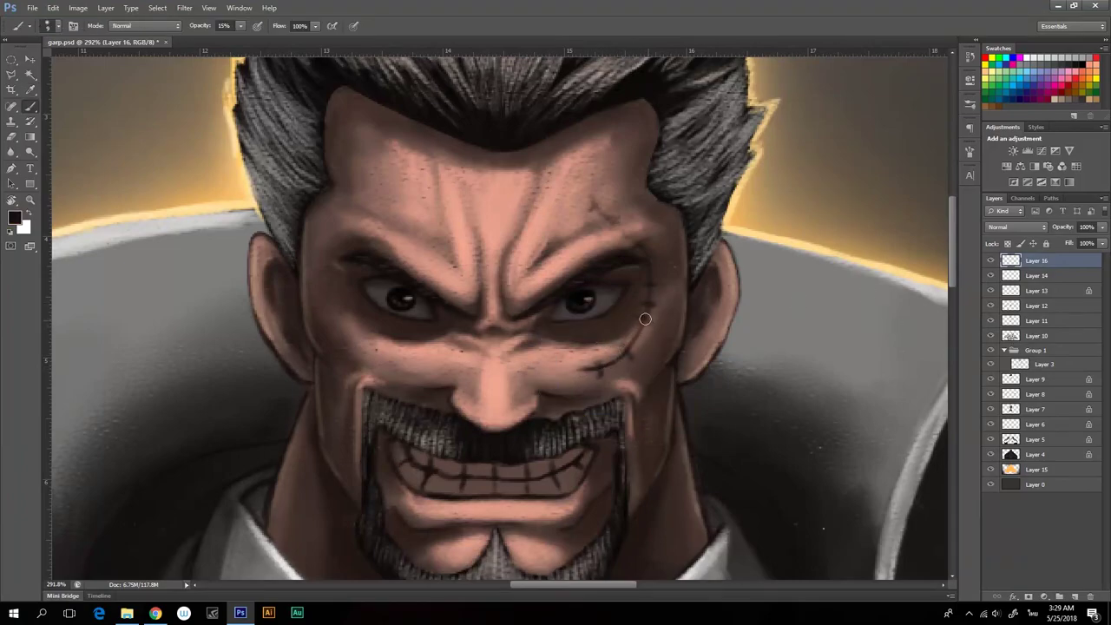
drag(615, 222, 591, 203)
Soften the forehead scar marks with a sampled skin tone
key(i)
click(536, 227)
key(b)
mouse_move(600, 219)
mouse_down()
mouse_move(589, 200)
mouse_move(653, 281)
mouse_move(597, 376)
mouse_move(628, 365)
mouse_up()
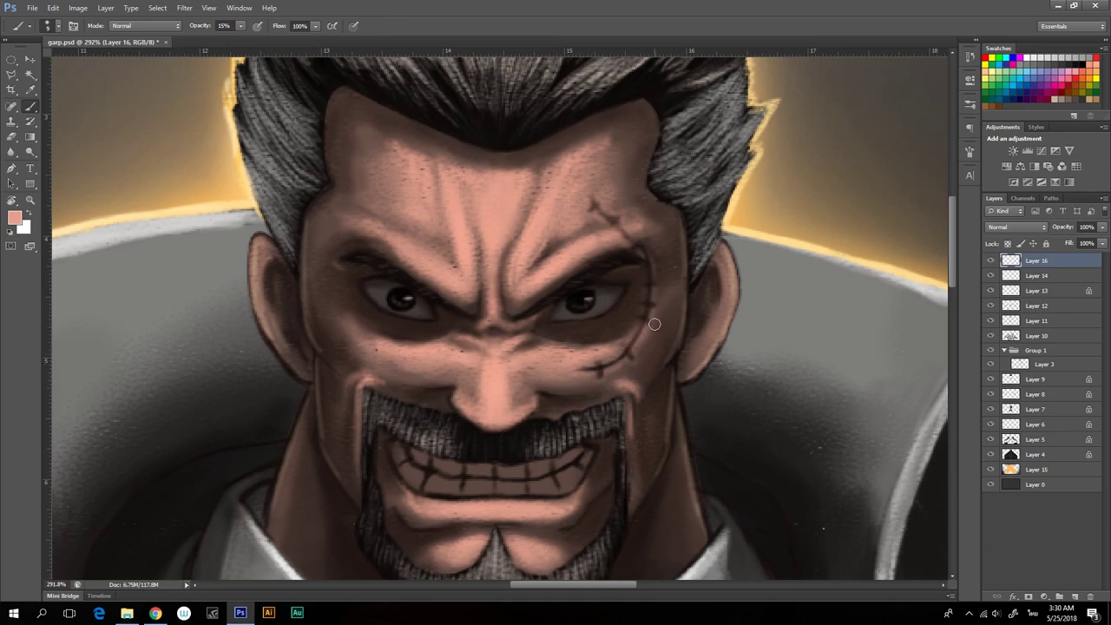
key(z)
drag(666, 405, 610, 397)
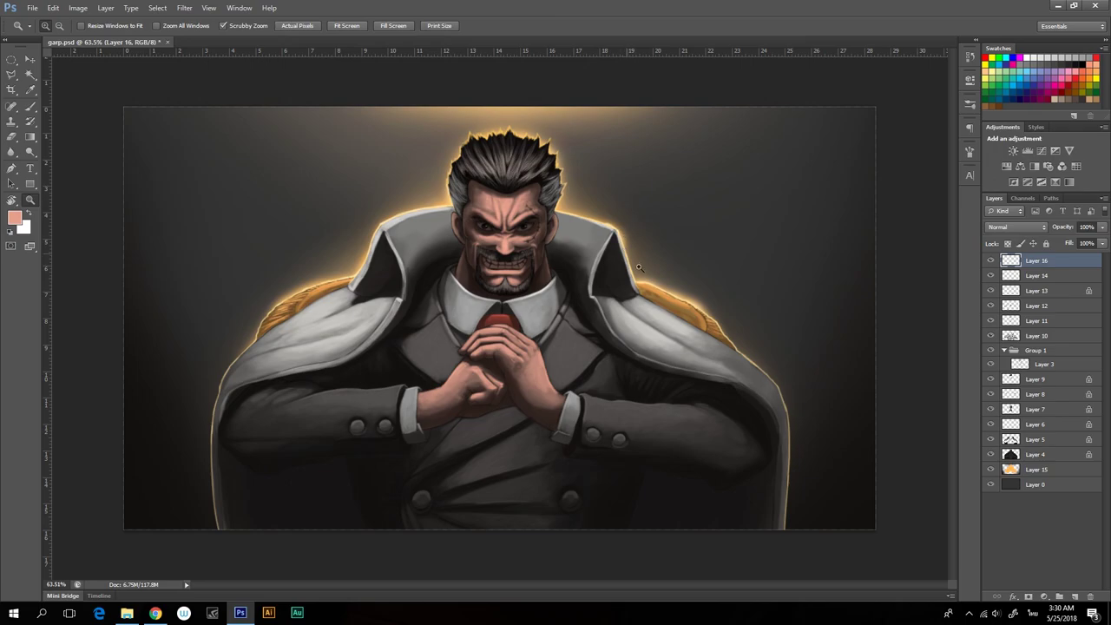
click(522, 451)
key(b)
alt+click(554, 116)
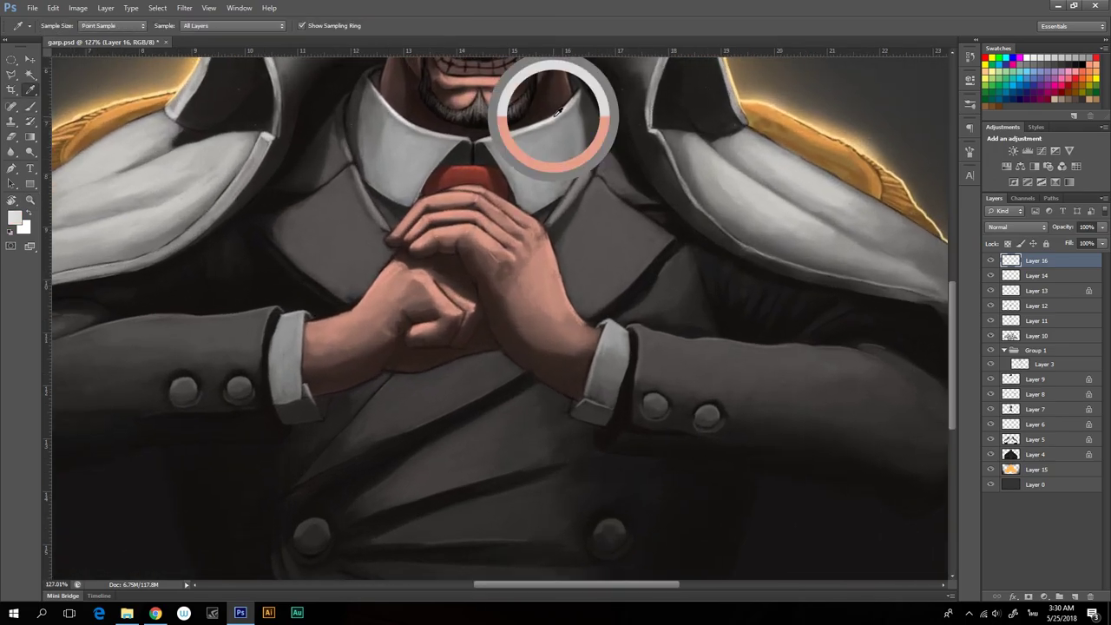
alt+click(783, 114)
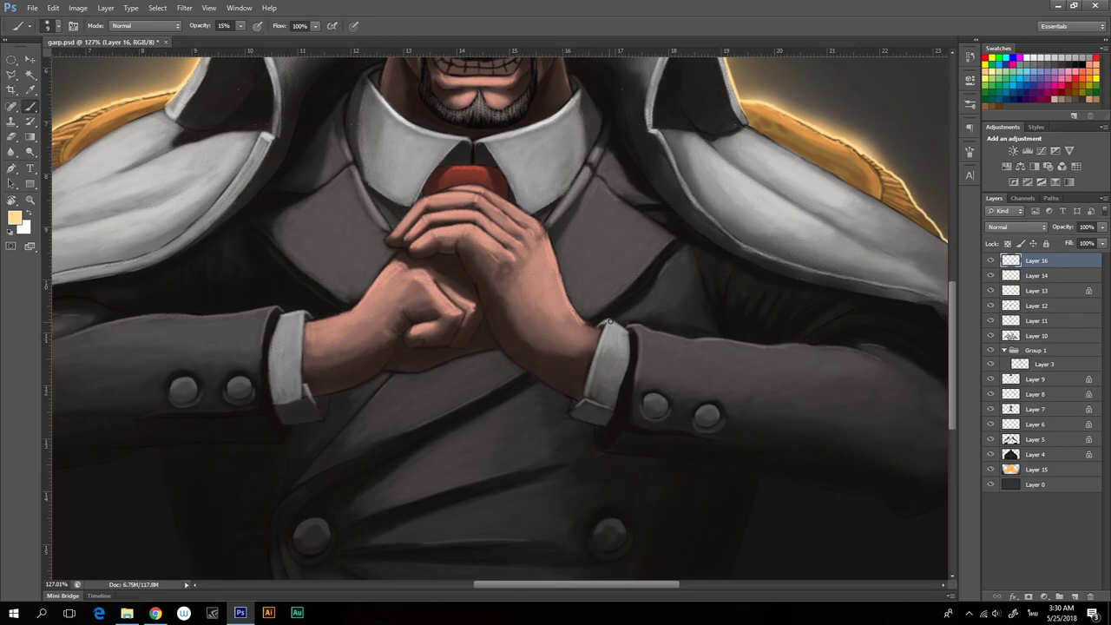
key(z)
drag(611, 321, 553, 371)
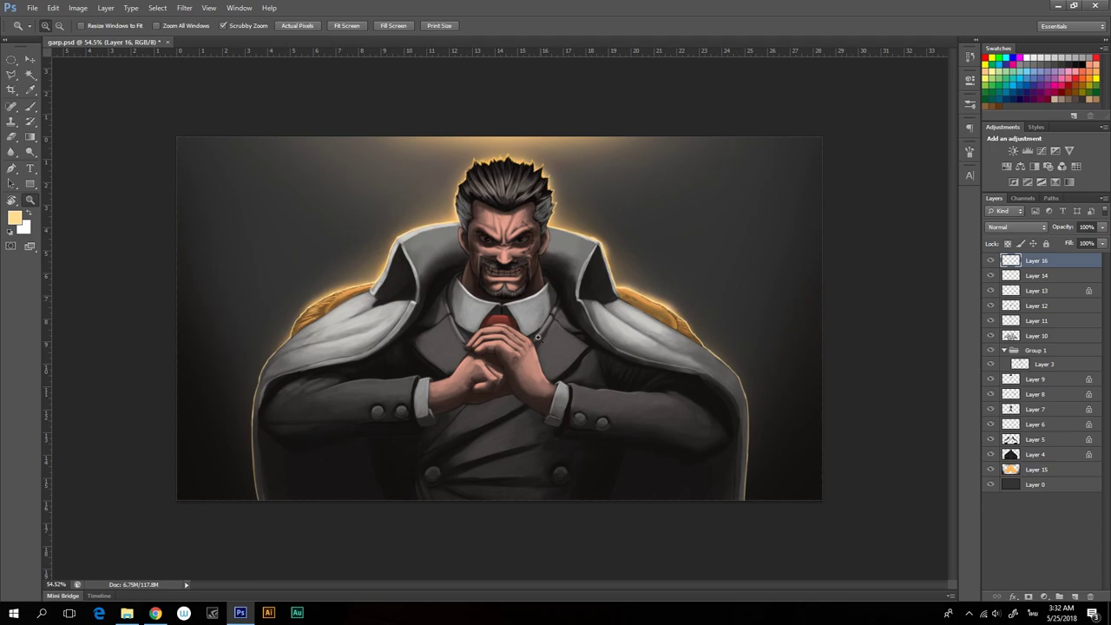
click(1049, 469)
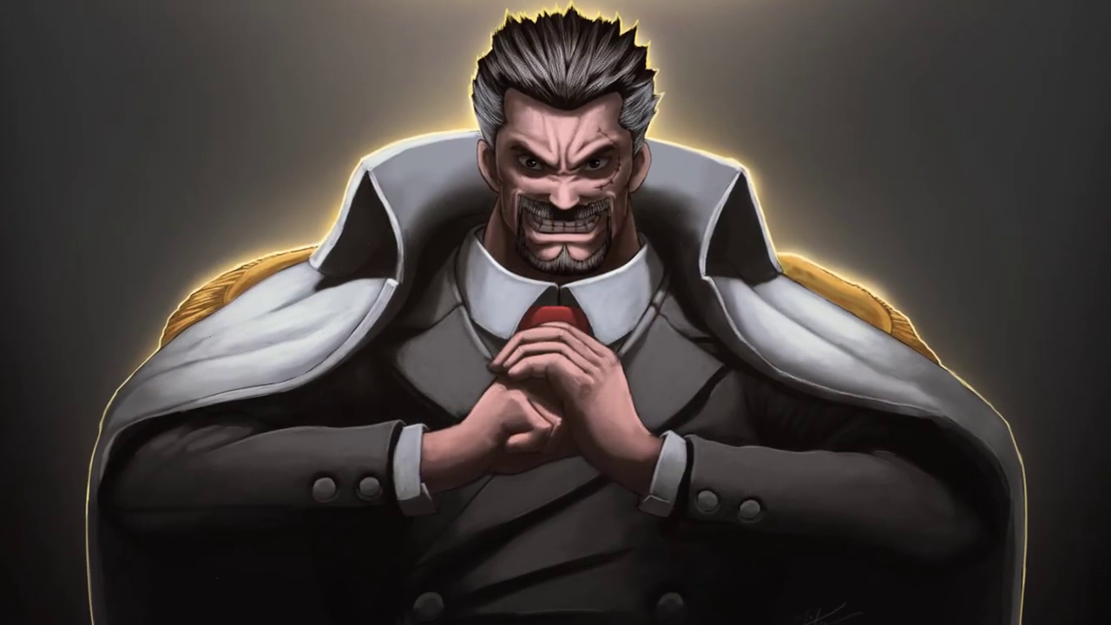